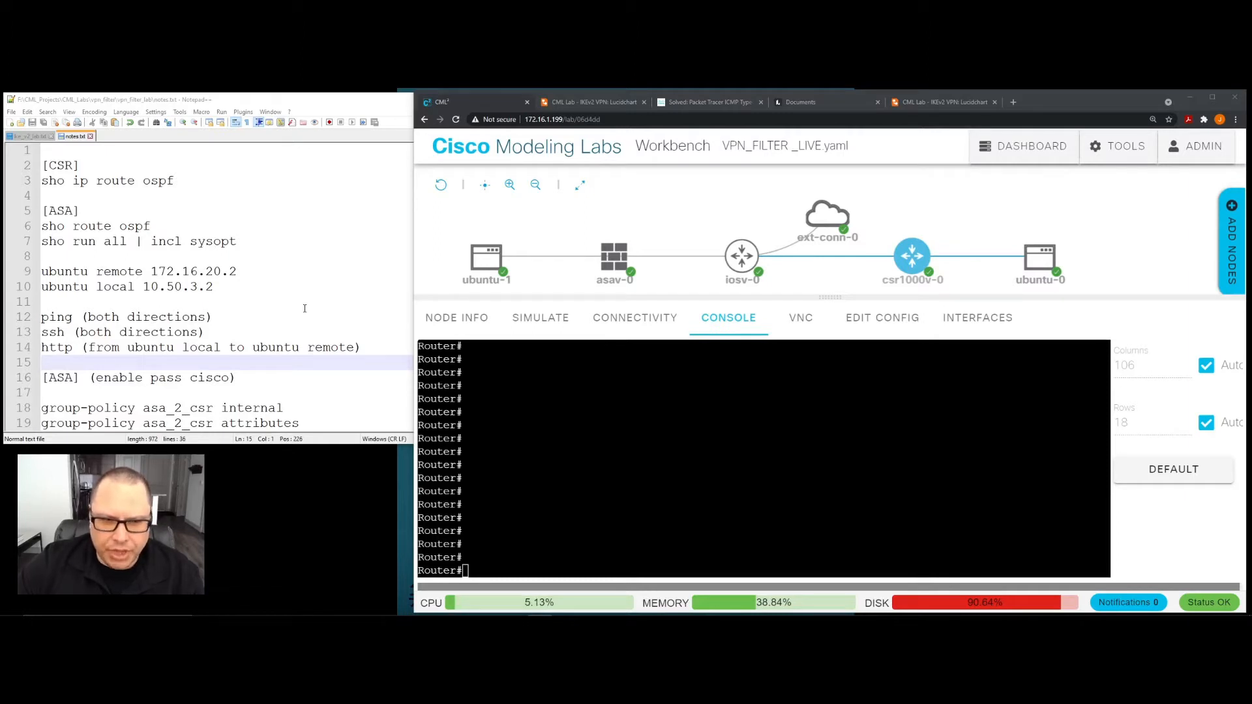
- Review the lab notes, from the OSPF checks through the group policy, tunnel group and VPN filter access-list commands
scroll(304, 308, down, 2)
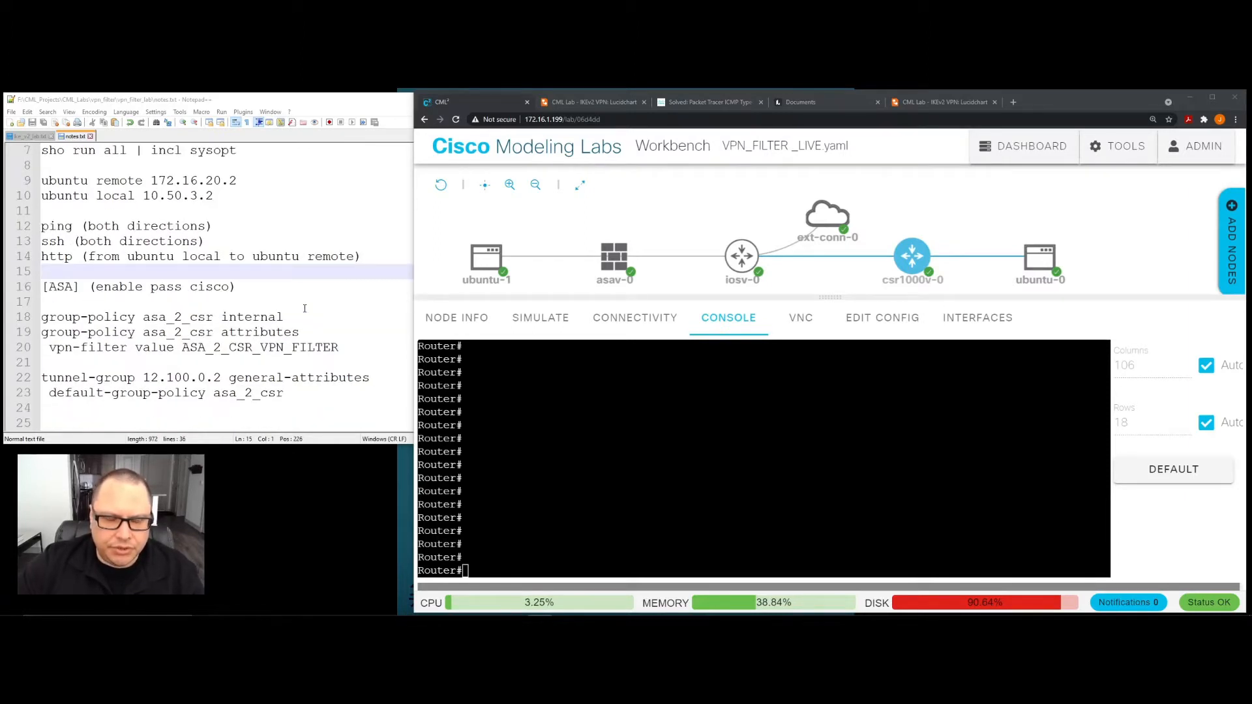
scroll(305, 309, down, 1)
scroll(304, 309, up, 3)
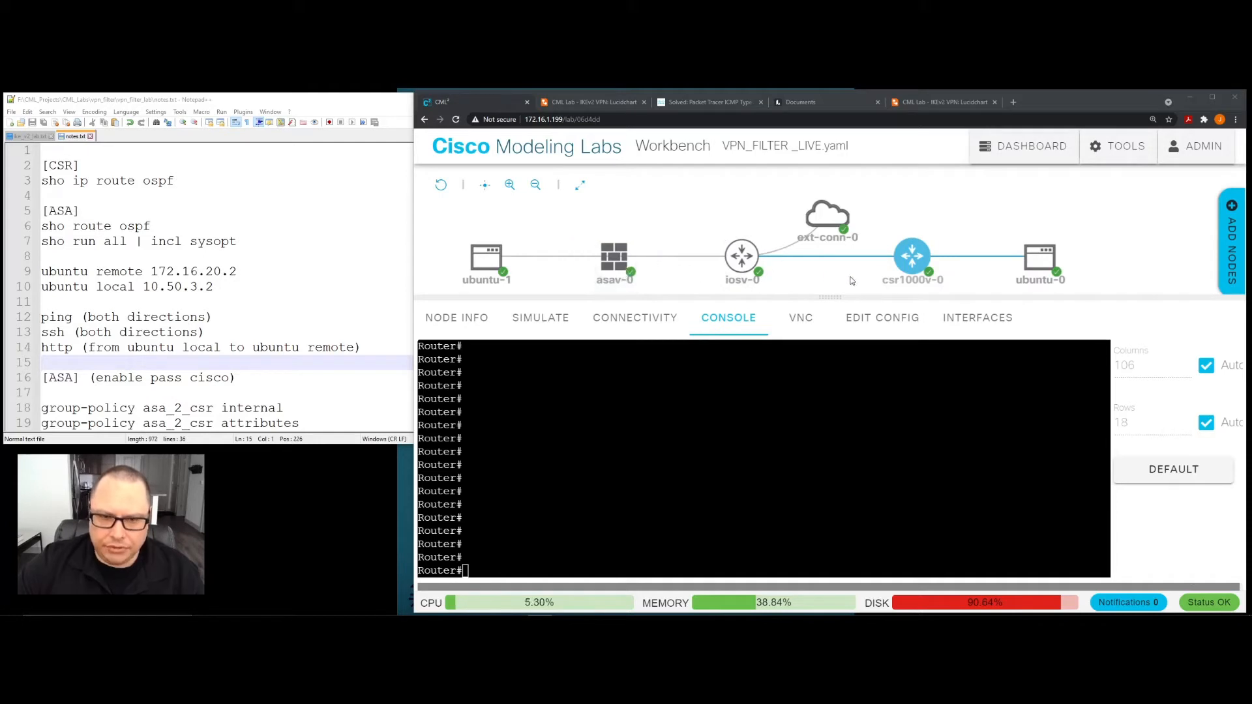
click(355, 312)
scroll(355, 312, down, 4)
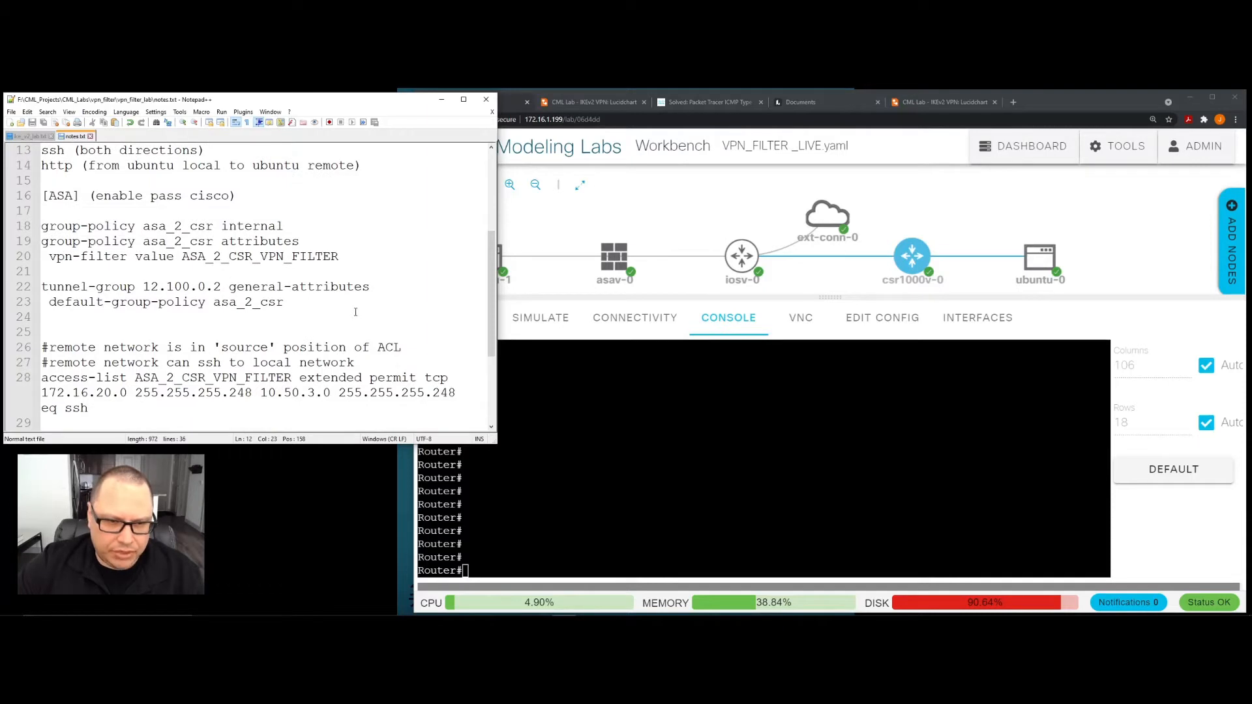
scroll(355, 312, up, 4)
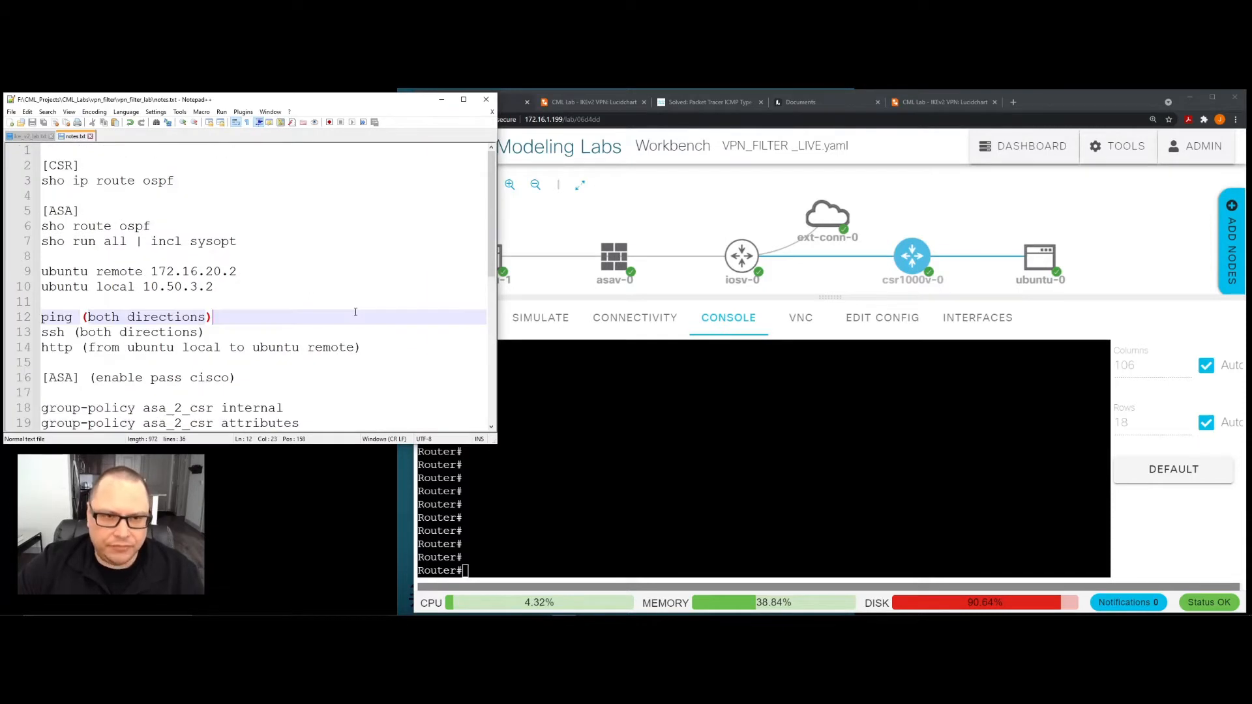
- Display the OSPF routes on the csr1000v-0 router by running "sho ip route ospf" in its console
click(643, 466)
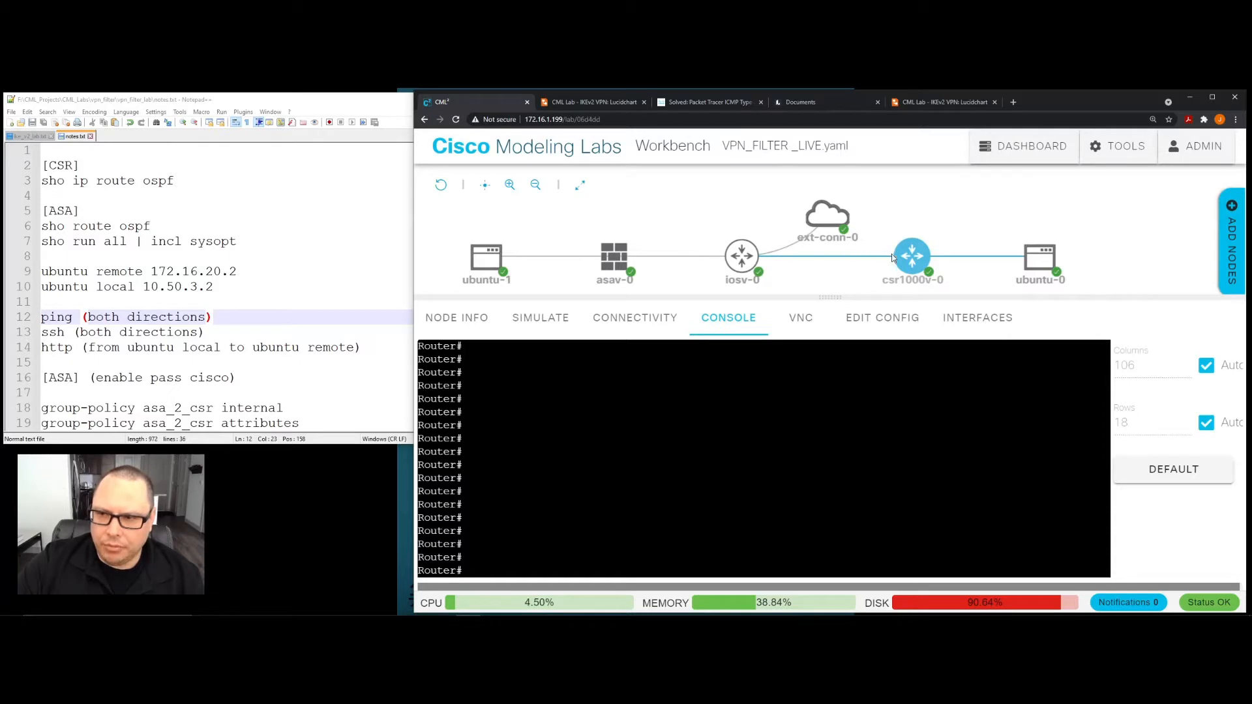
mouse_move(1025, 274)
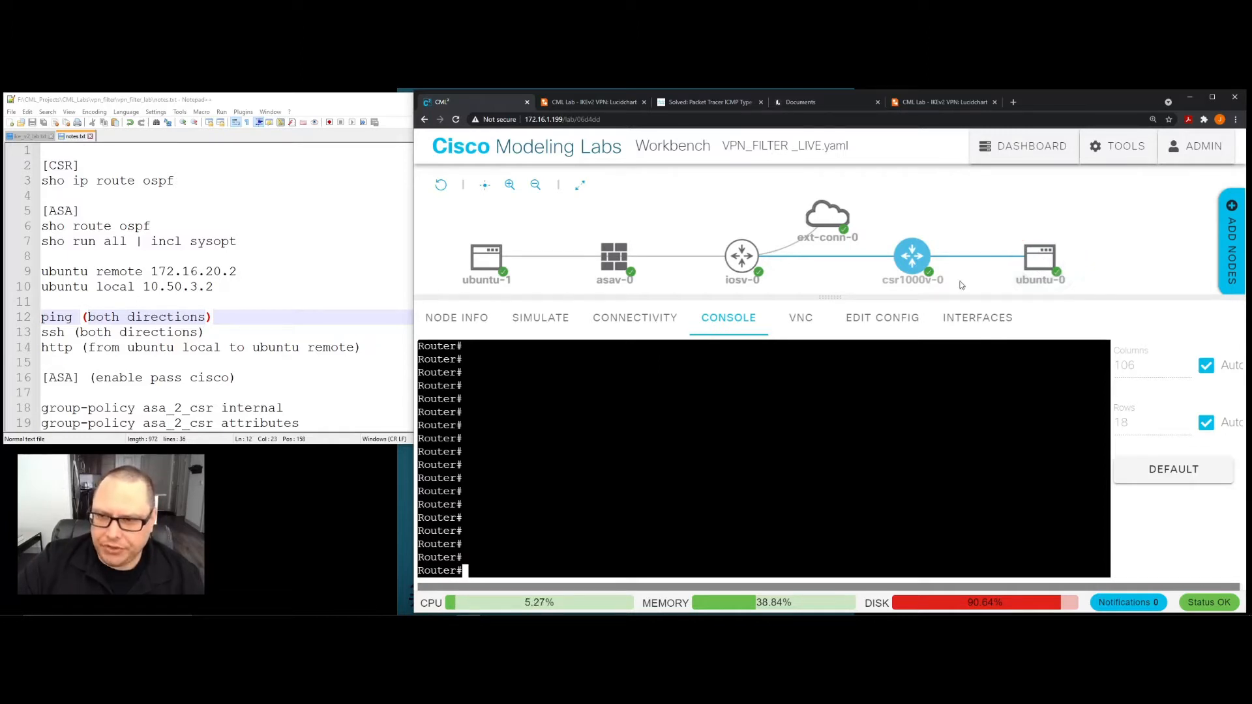
mouse_move(934, 273)
mouse_move(735, 258)
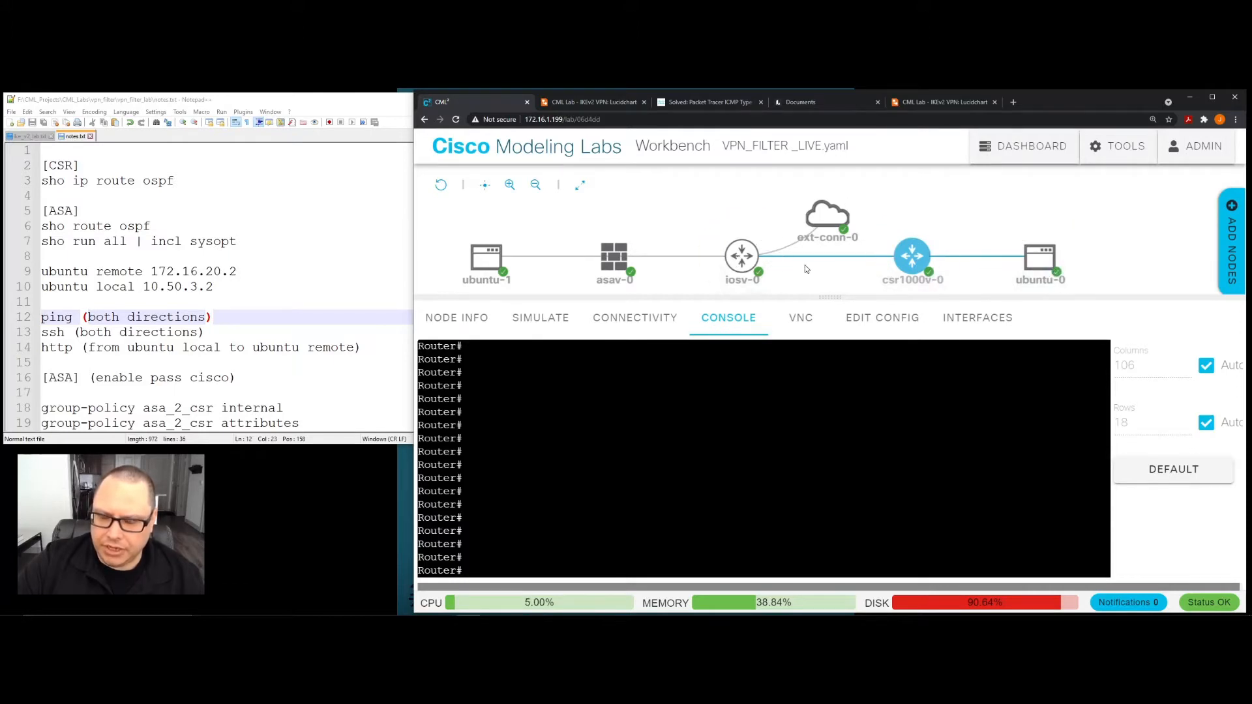
mouse_move(819, 221)
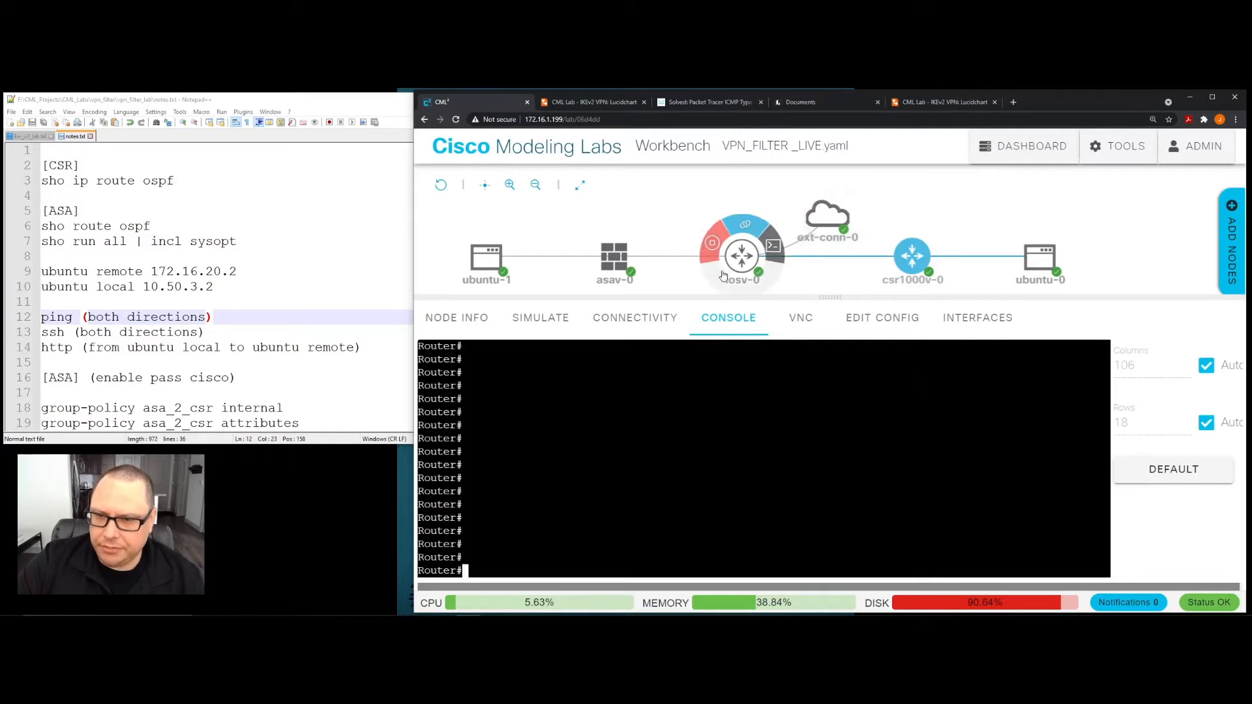
mouse_move(629, 269)
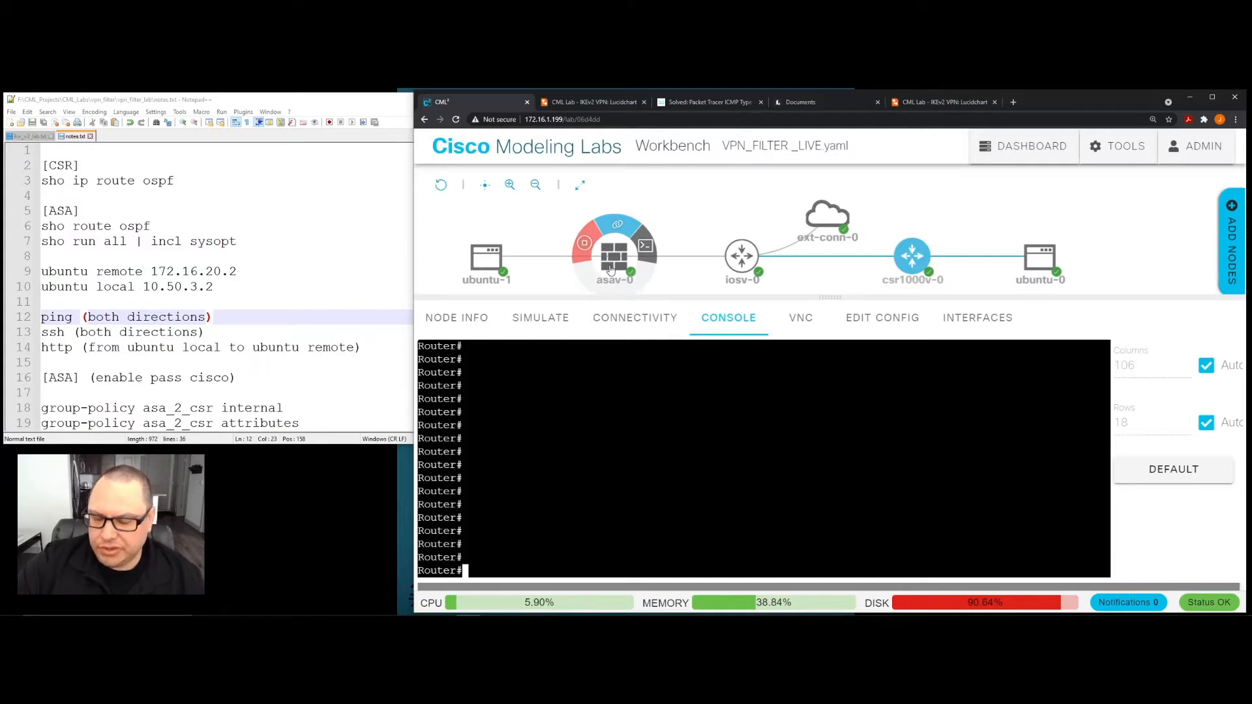
mouse_move(491, 262)
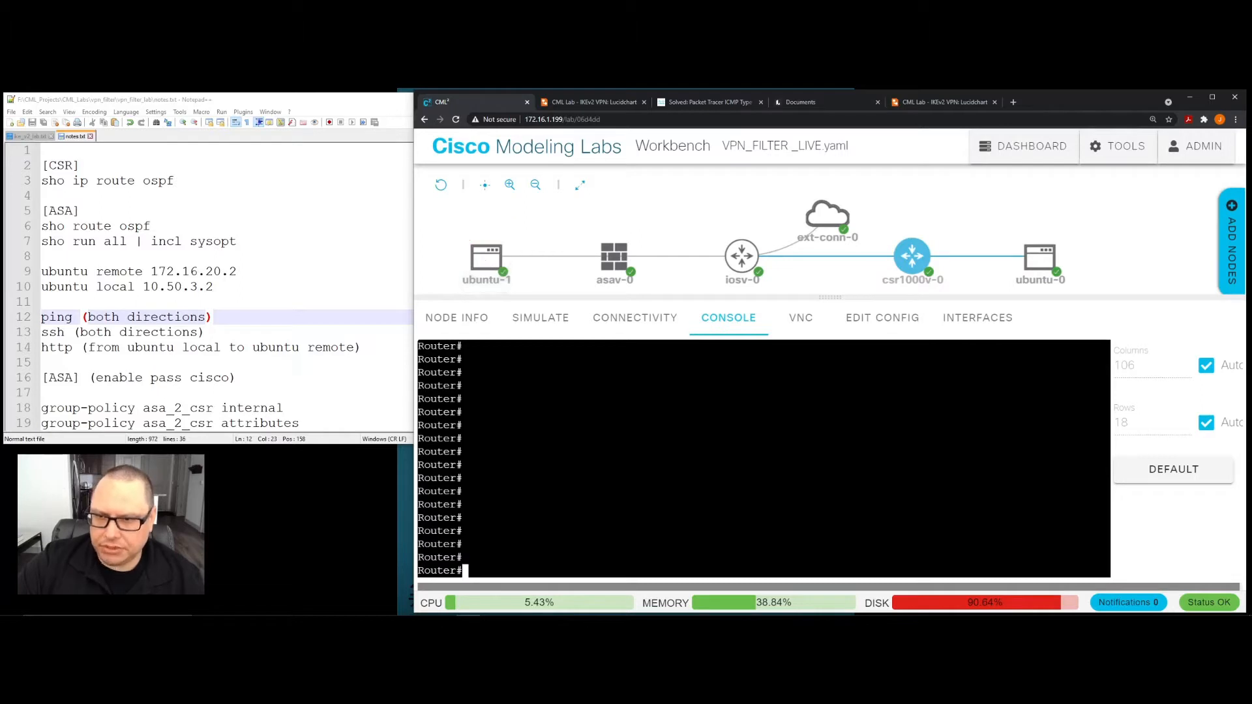
mouse_move(913, 261)
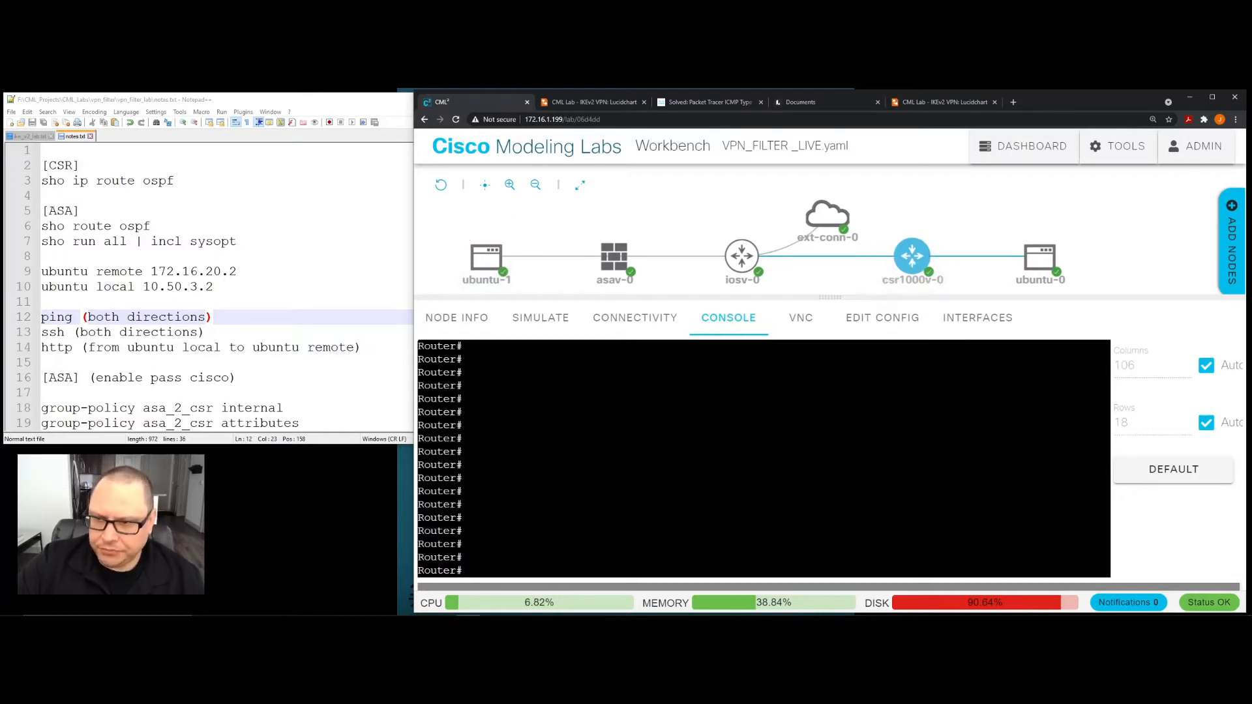
text(sho i)
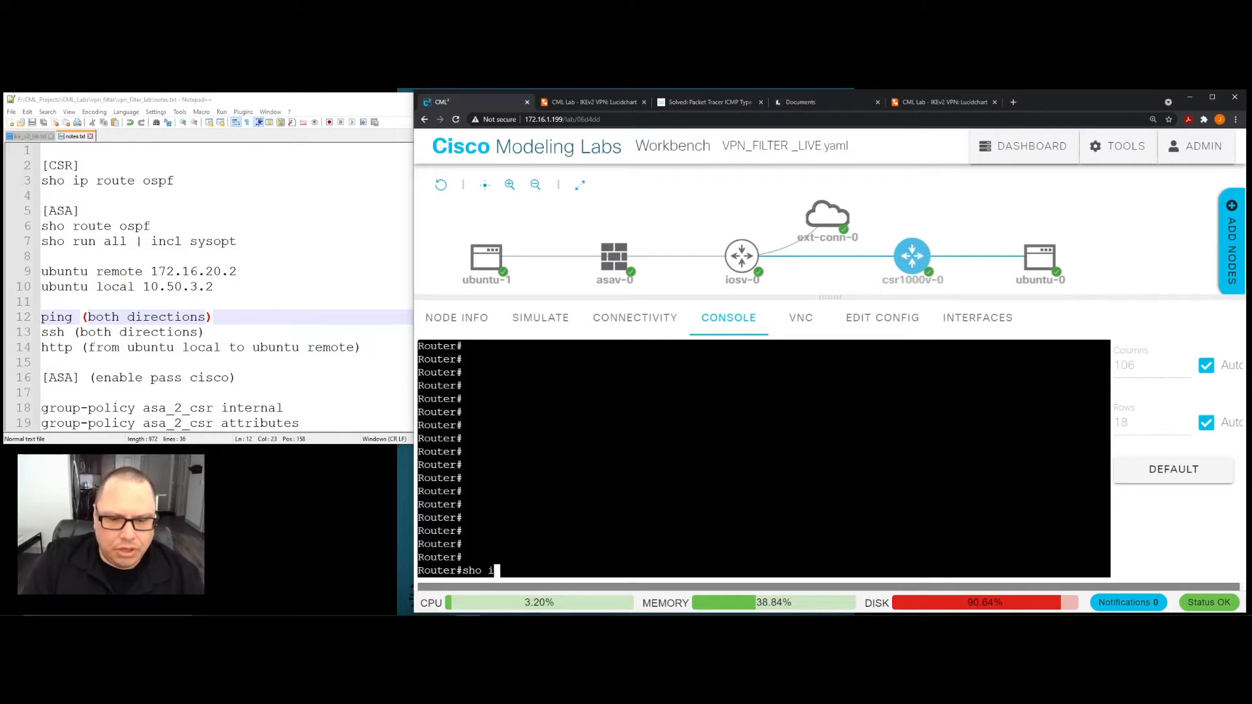
text(p route ospf)
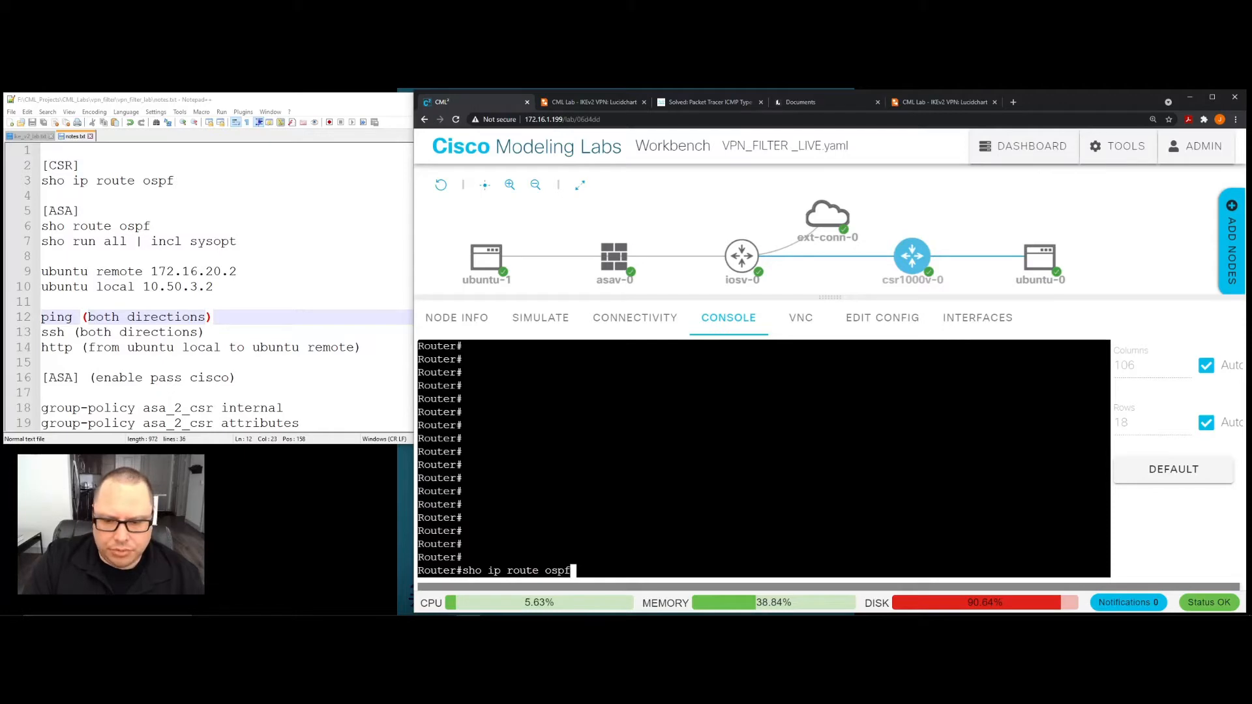
key(Return)
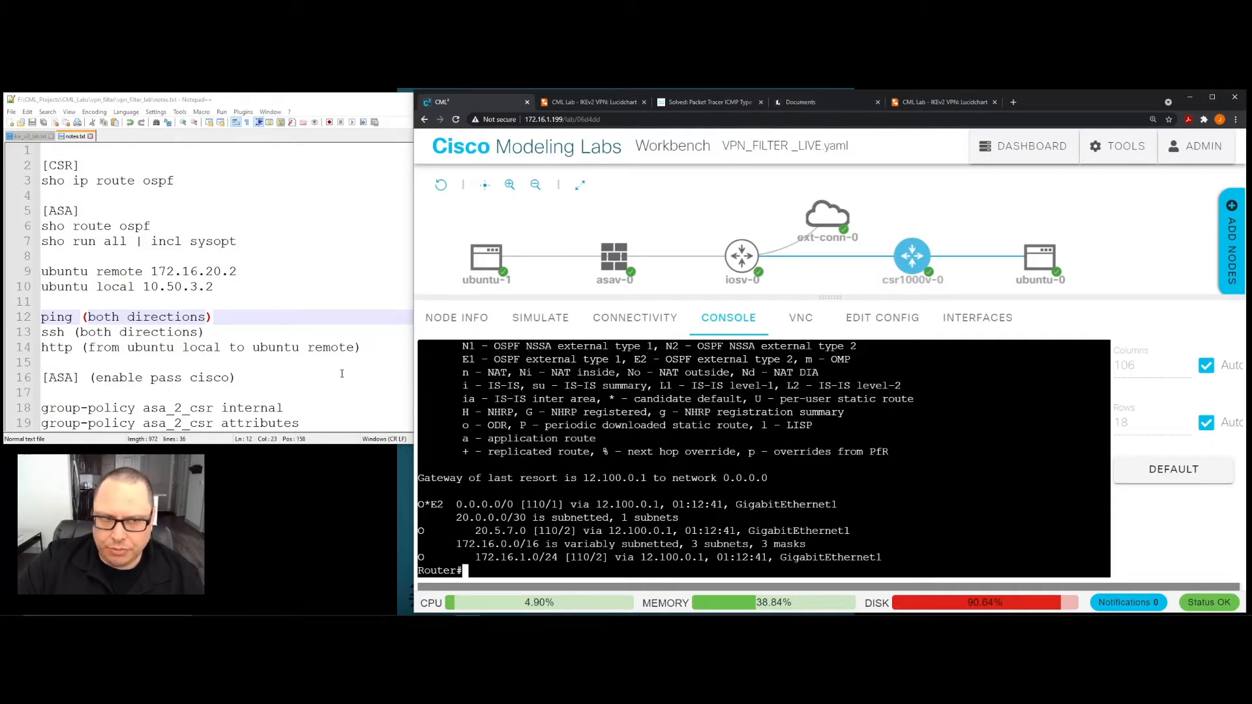
- Examine the default, 20.5.7.0 and 172.16.1.0/24 entries in the router's OSPF output against the lab topology
click(285, 332)
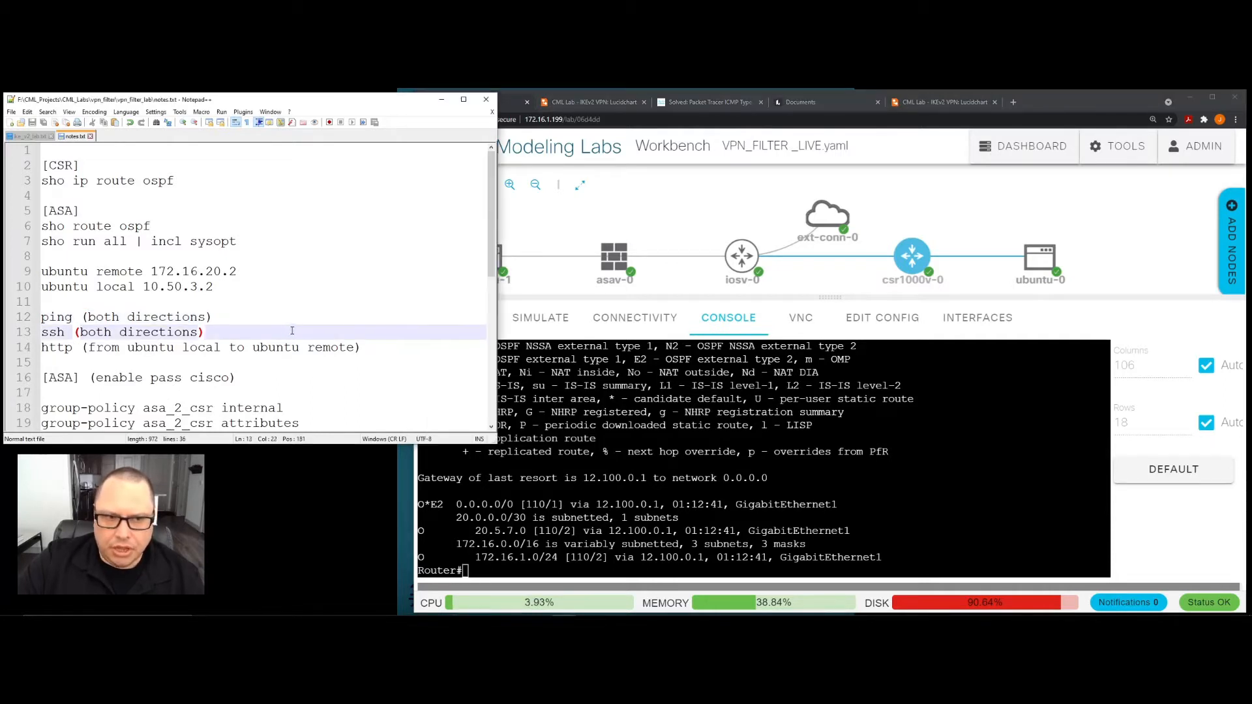
key(alt+Tab)
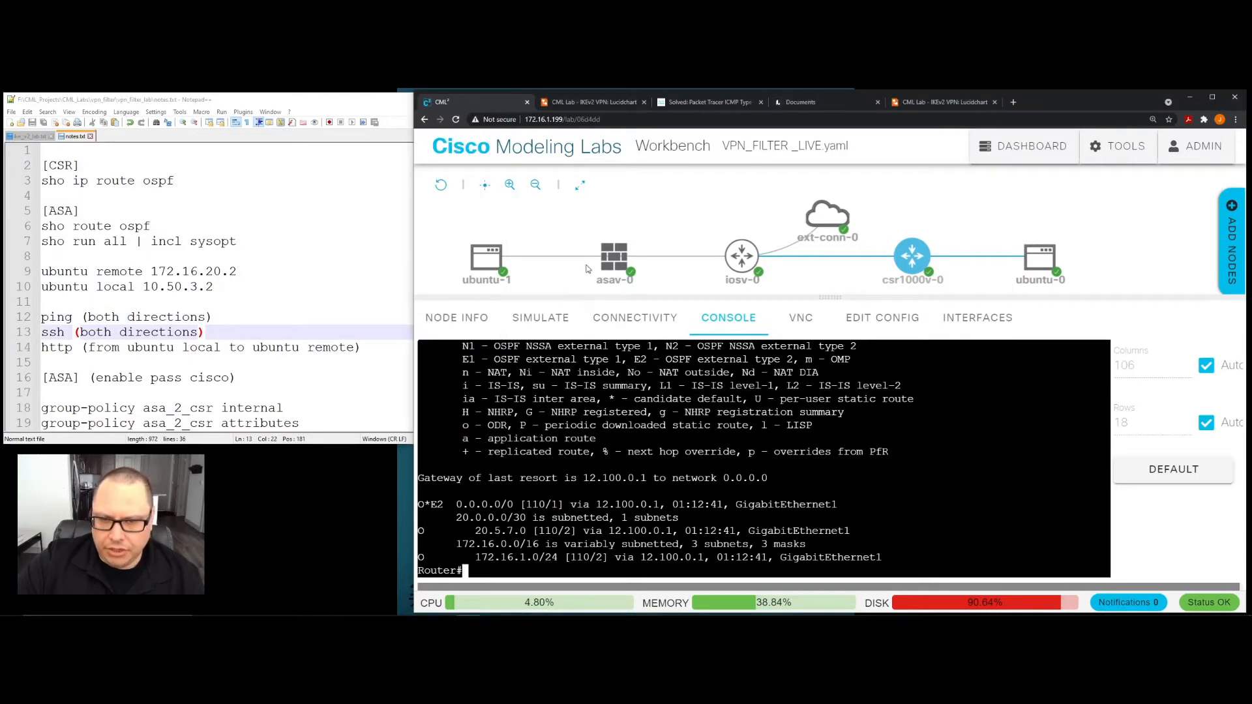
click(482, 261)
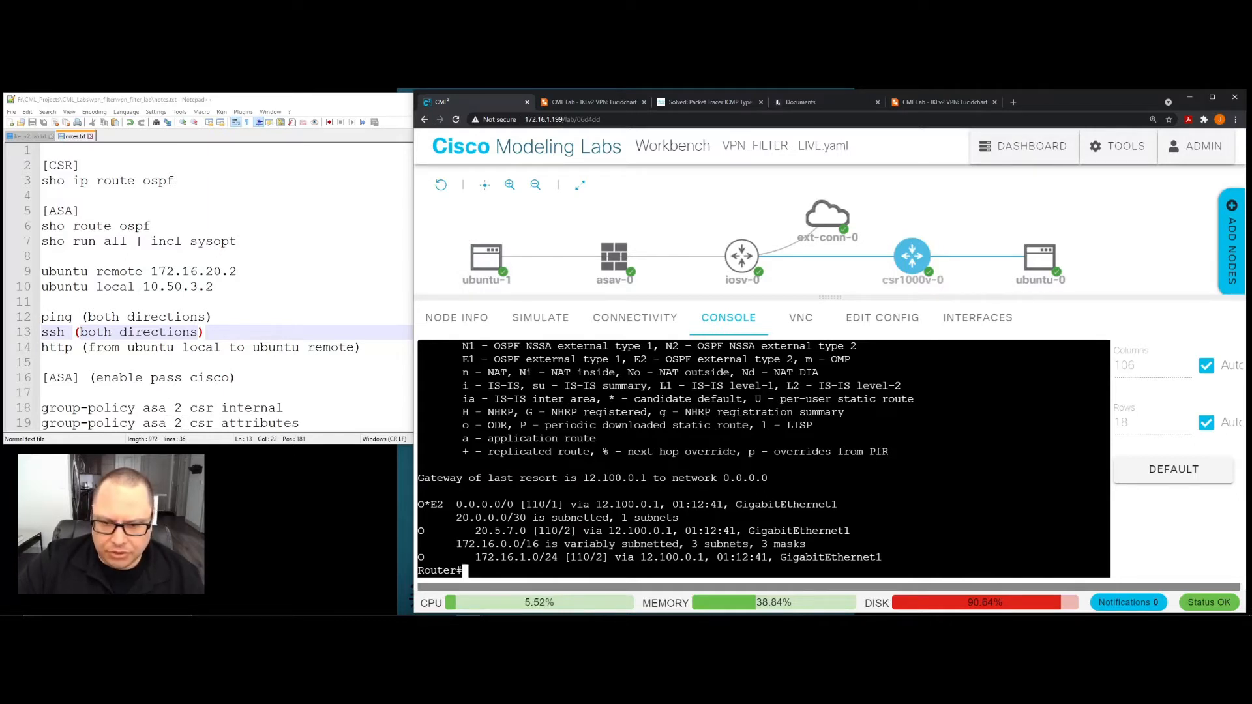
drag(456, 505, 564, 531)
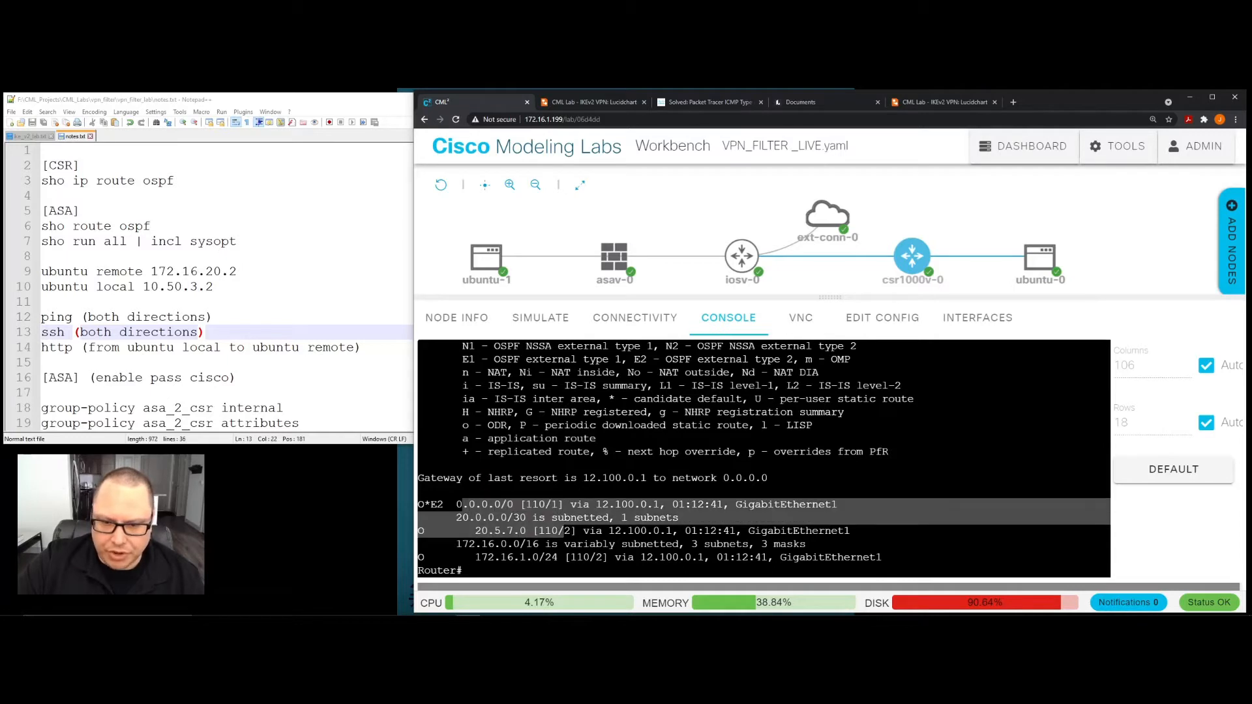
click(565, 531)
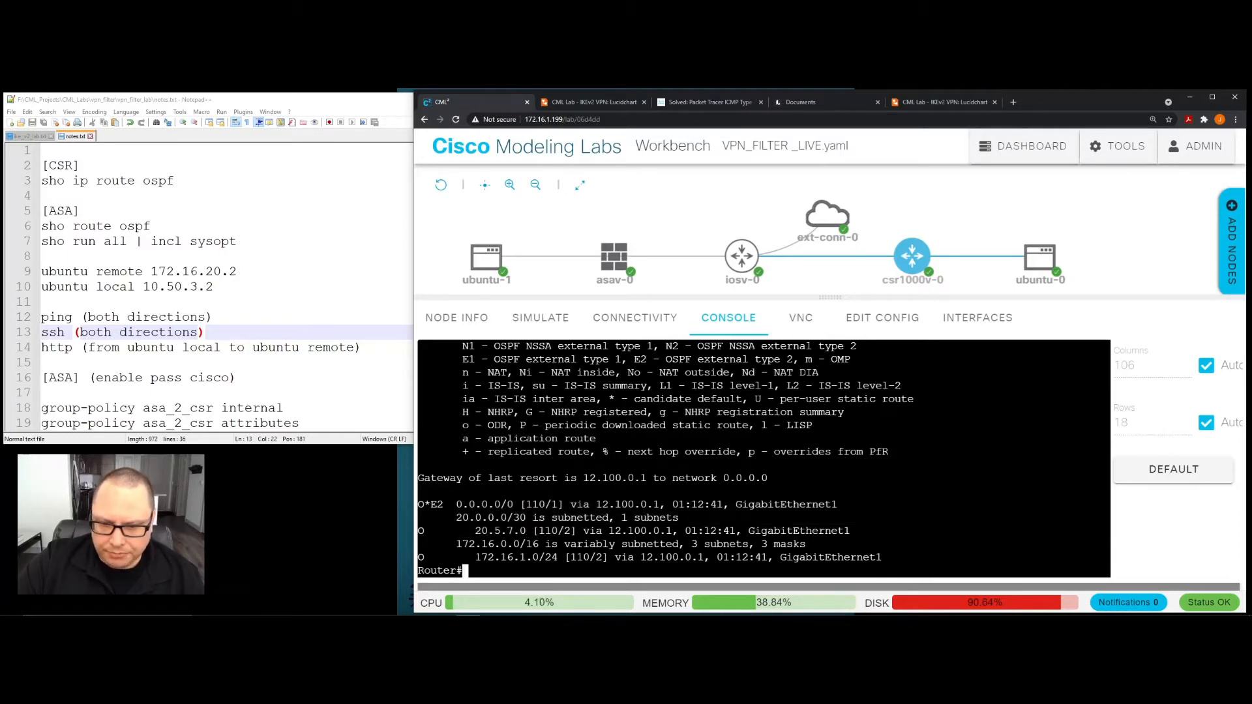
drag(475, 558, 546, 558)
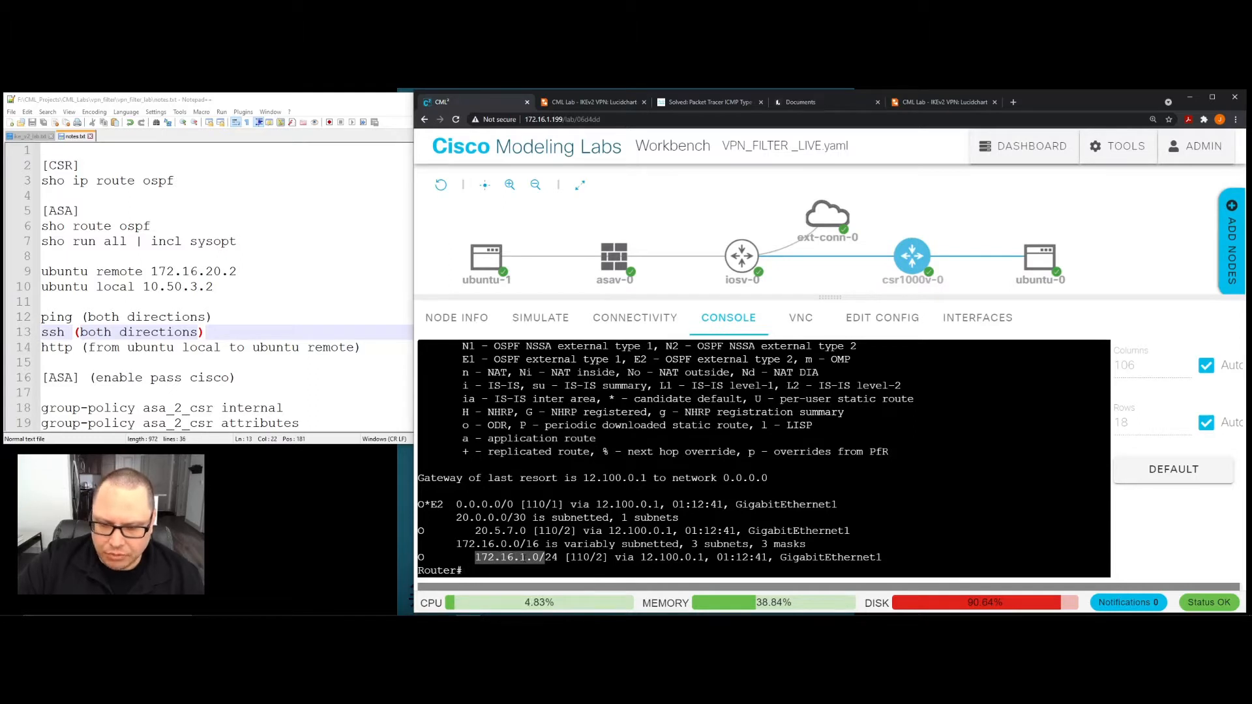
click(545, 558)
drag(475, 558, 567, 558)
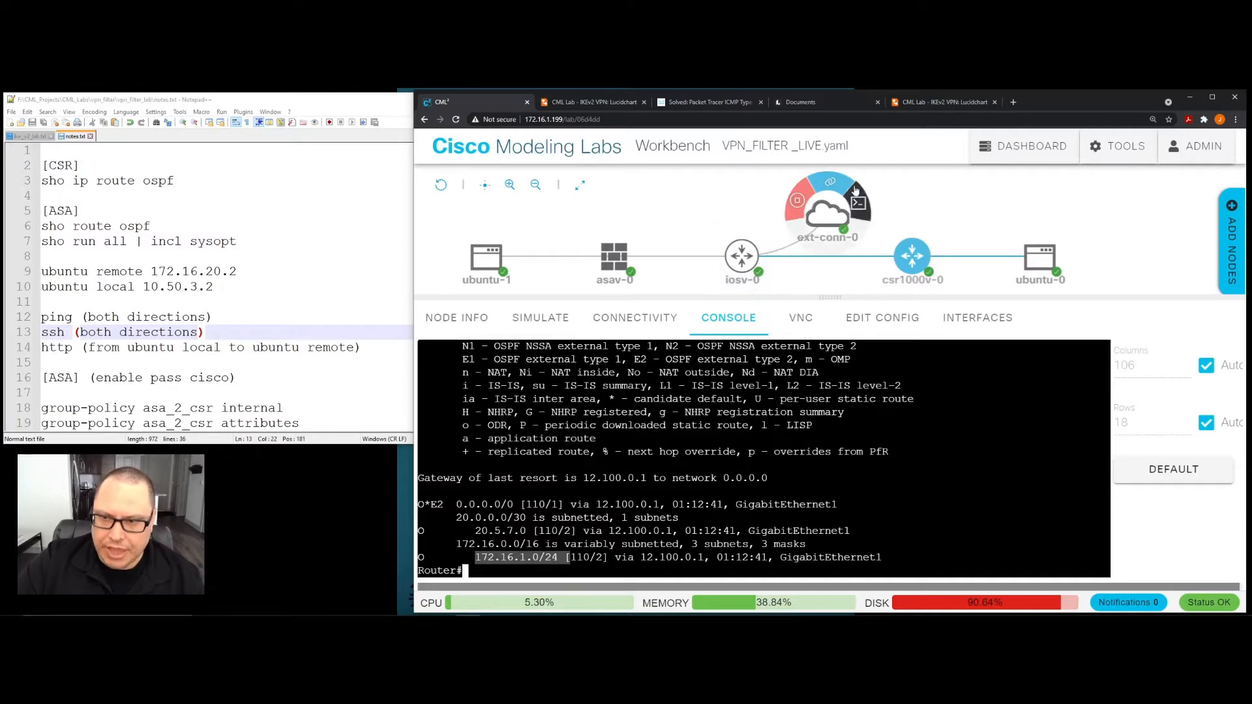
click(545, 558)
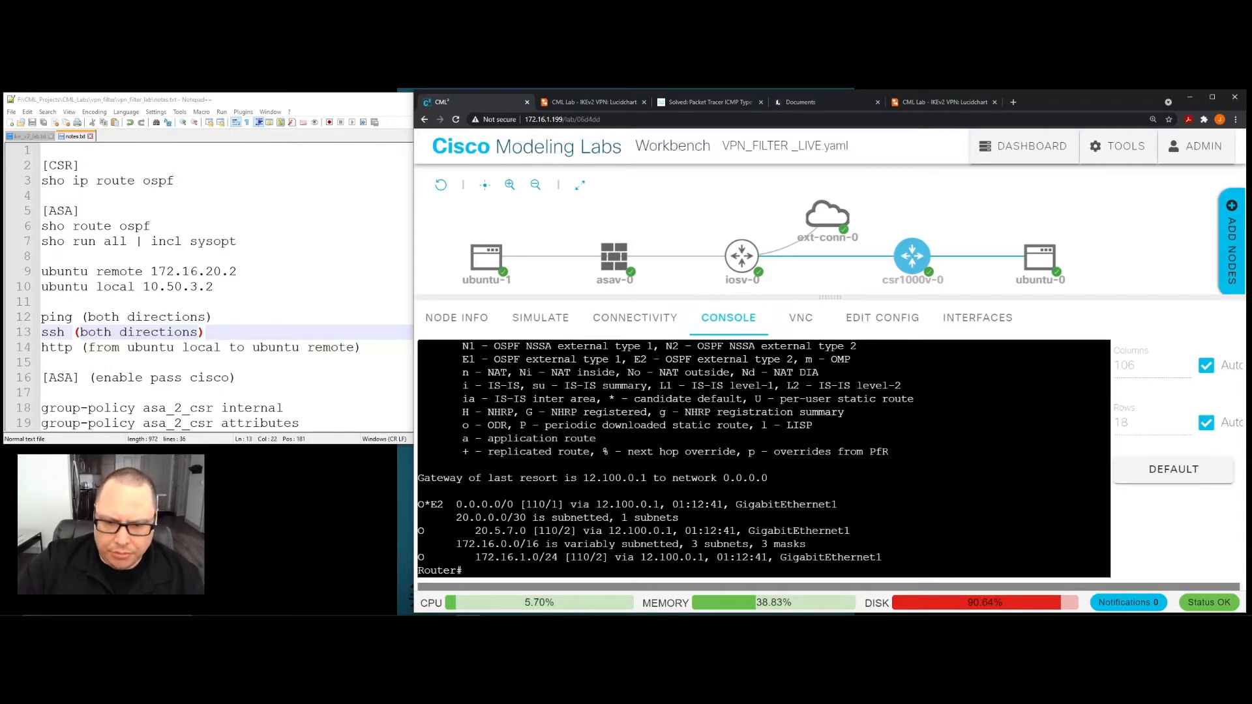
drag(469, 531, 532, 531)
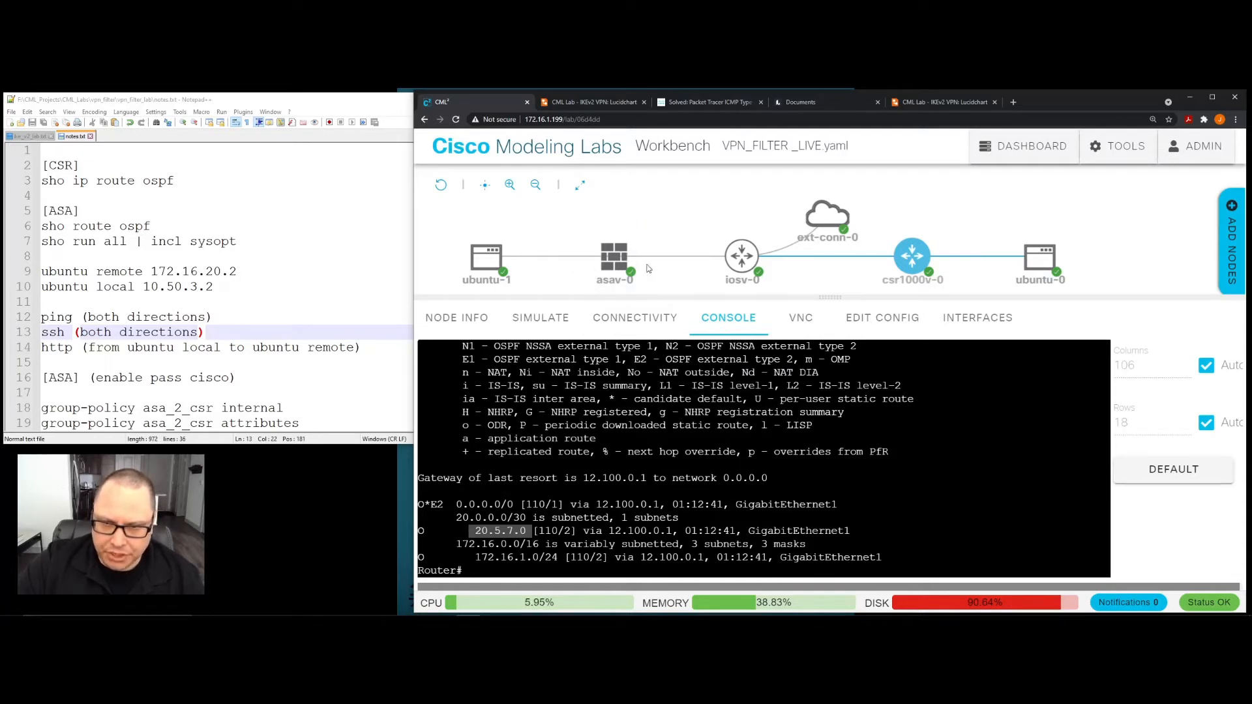
mouse_move(623, 266)
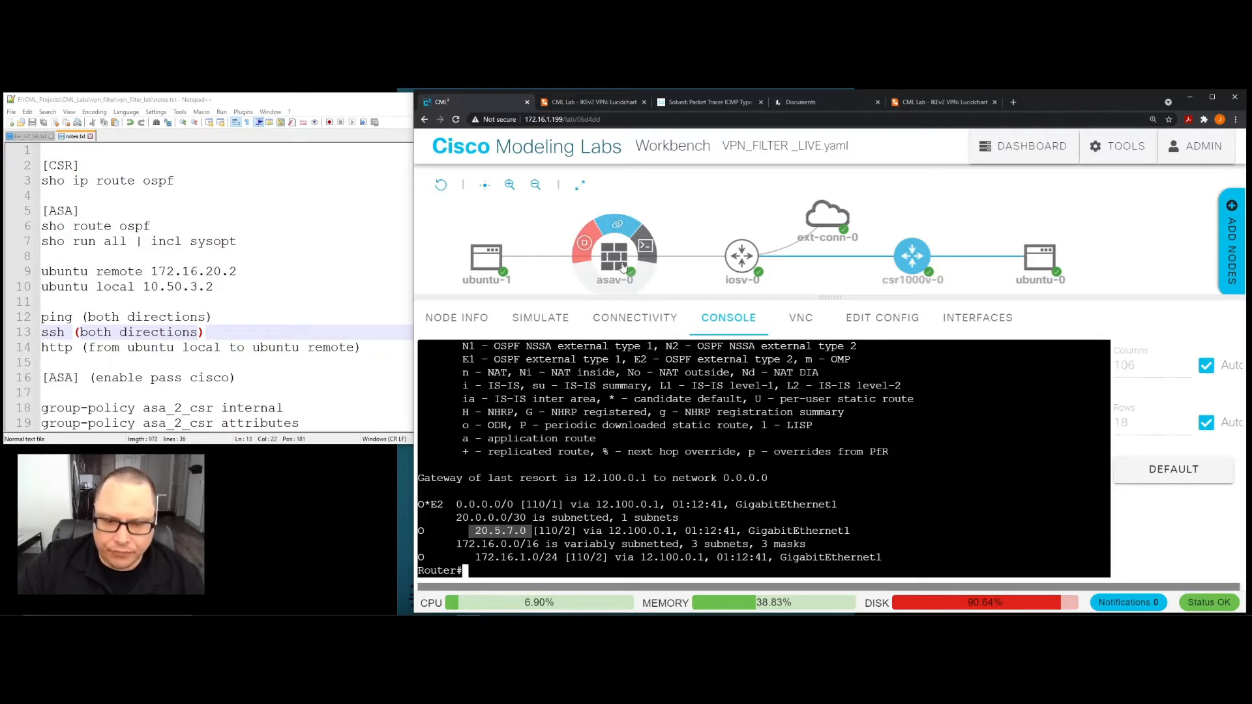
click(691, 404)
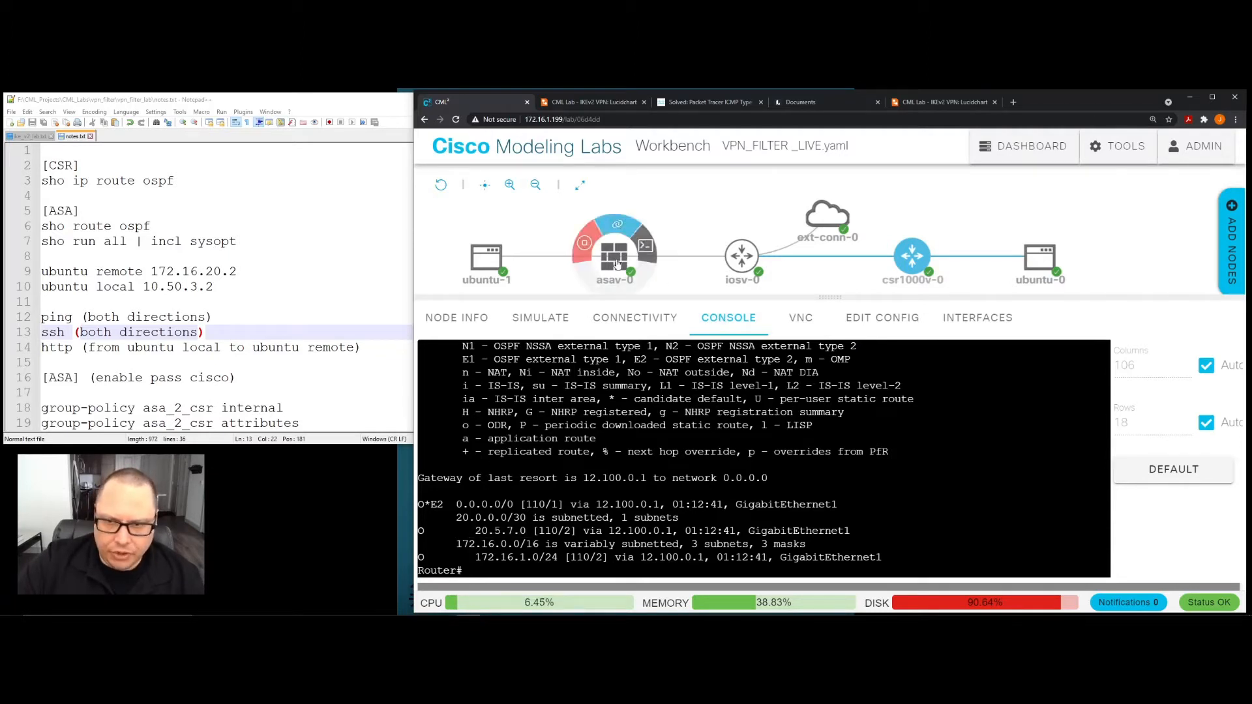
- Open the console of the asav-0 firewall and run "sho route ospf" to display its OSPF routes
click(618, 263)
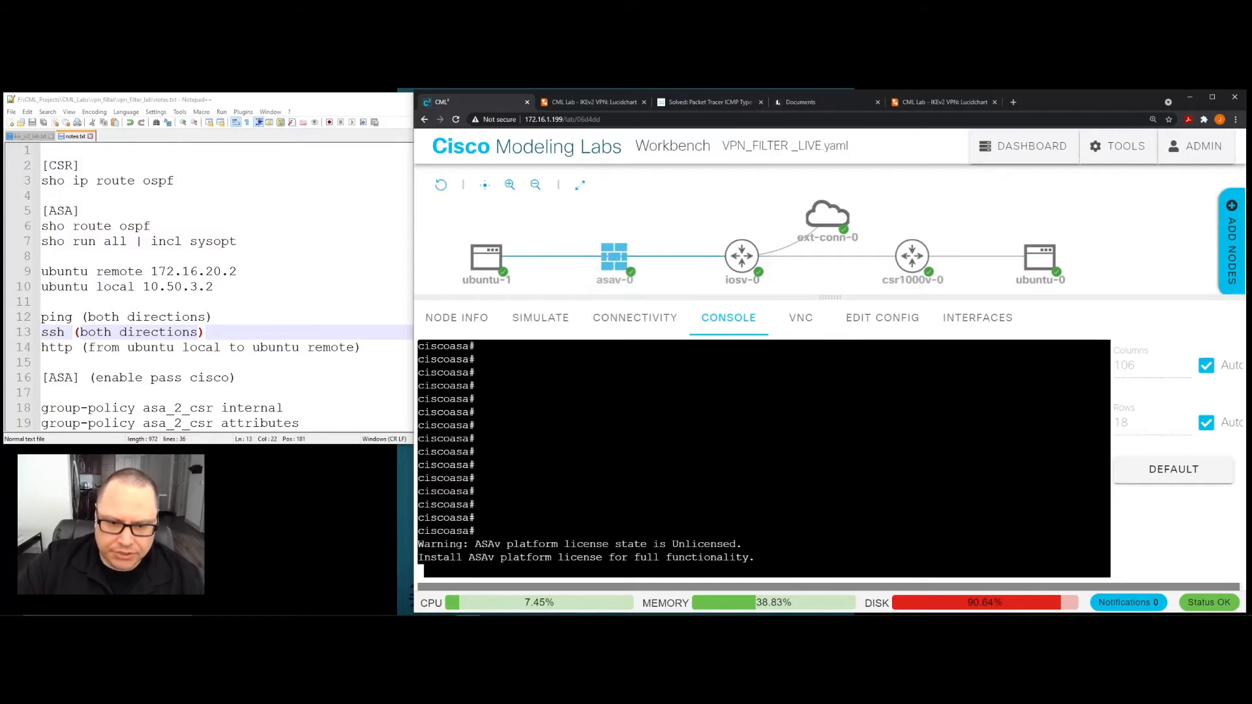
key(Return)
key(Return)
key(Return)
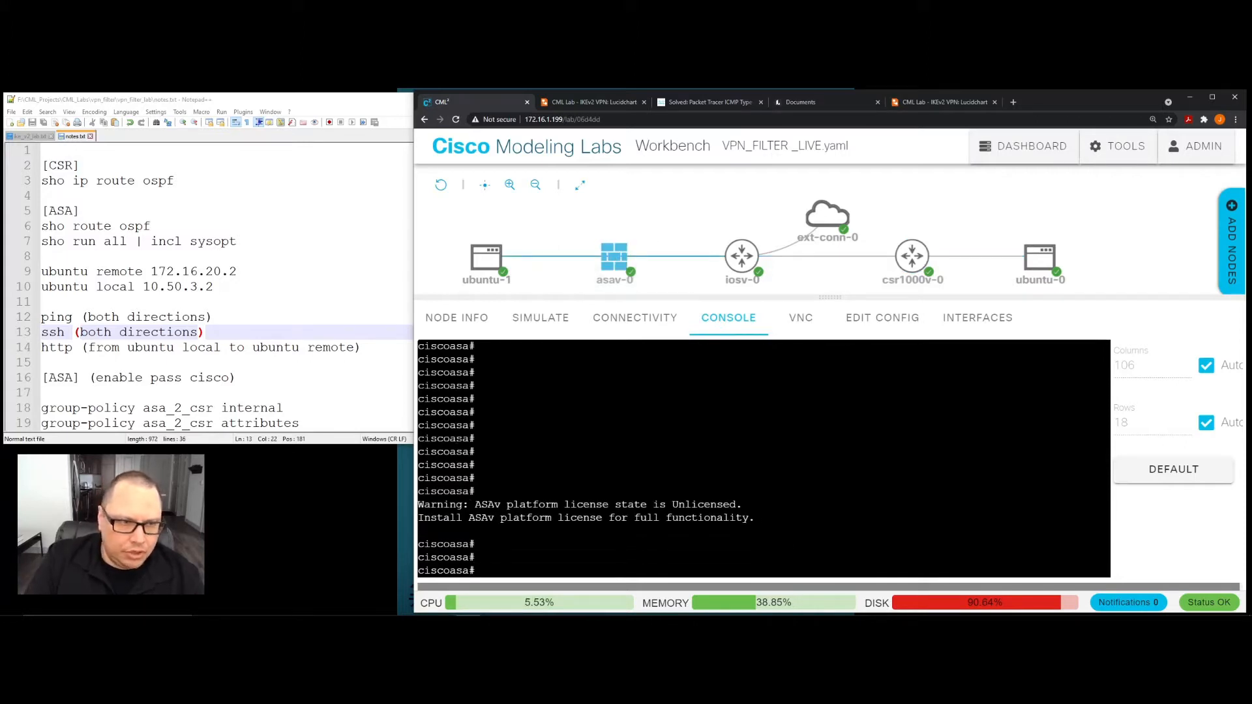
text(sho r)
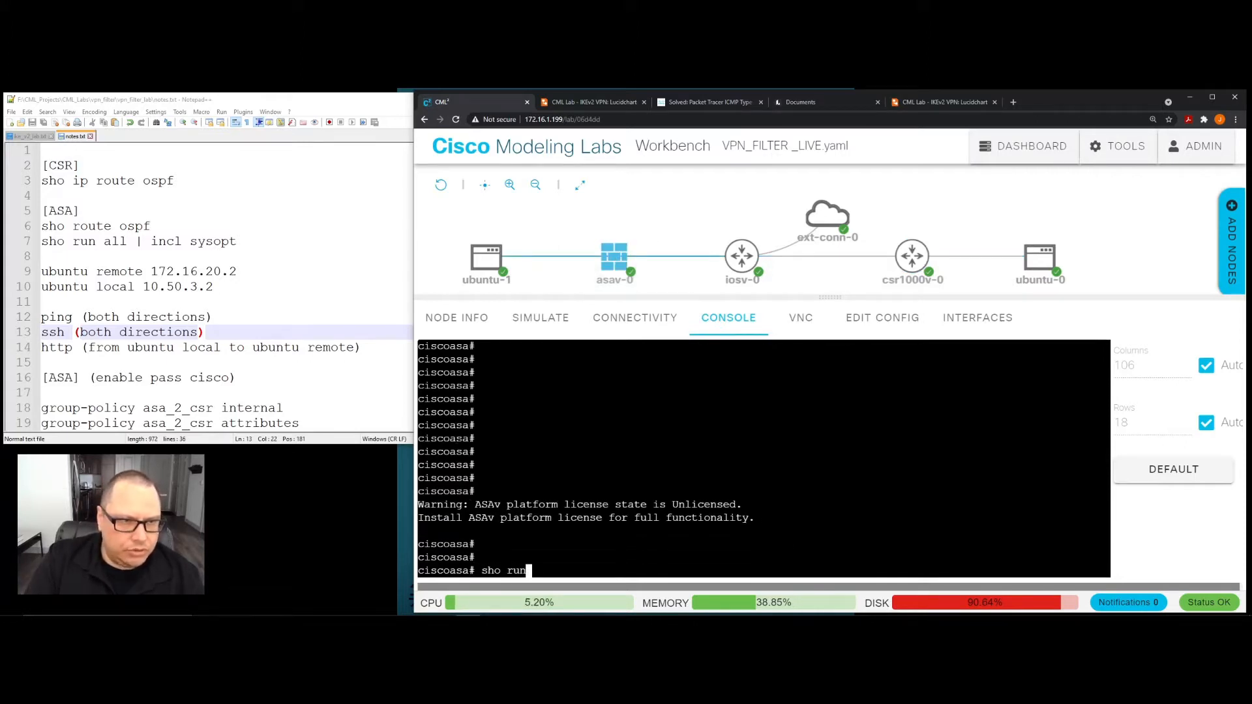
text(oute)
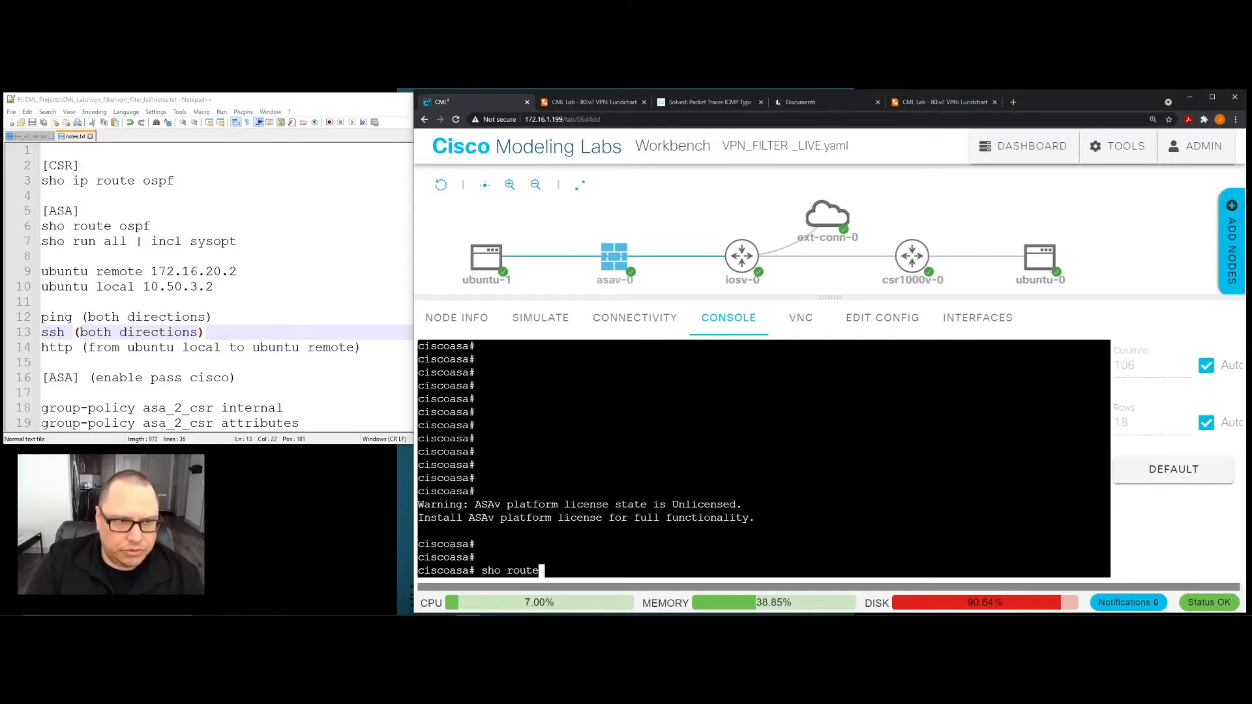
text( ospf)
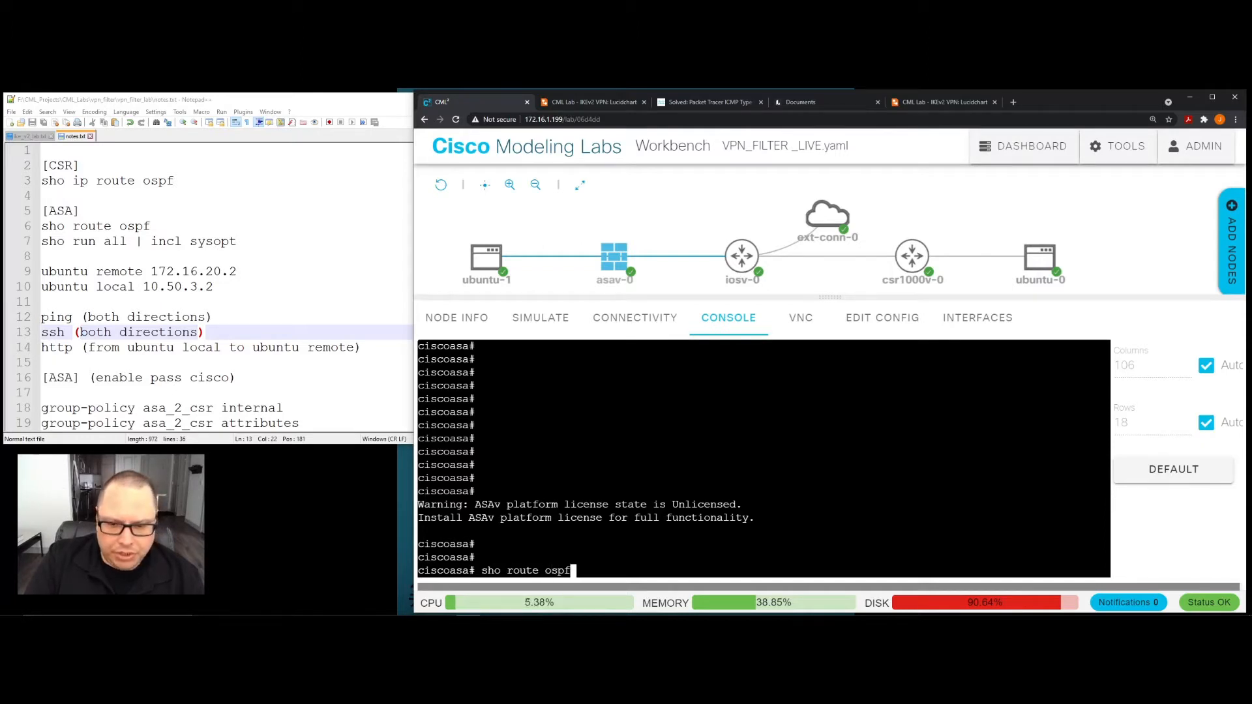
key(Return)
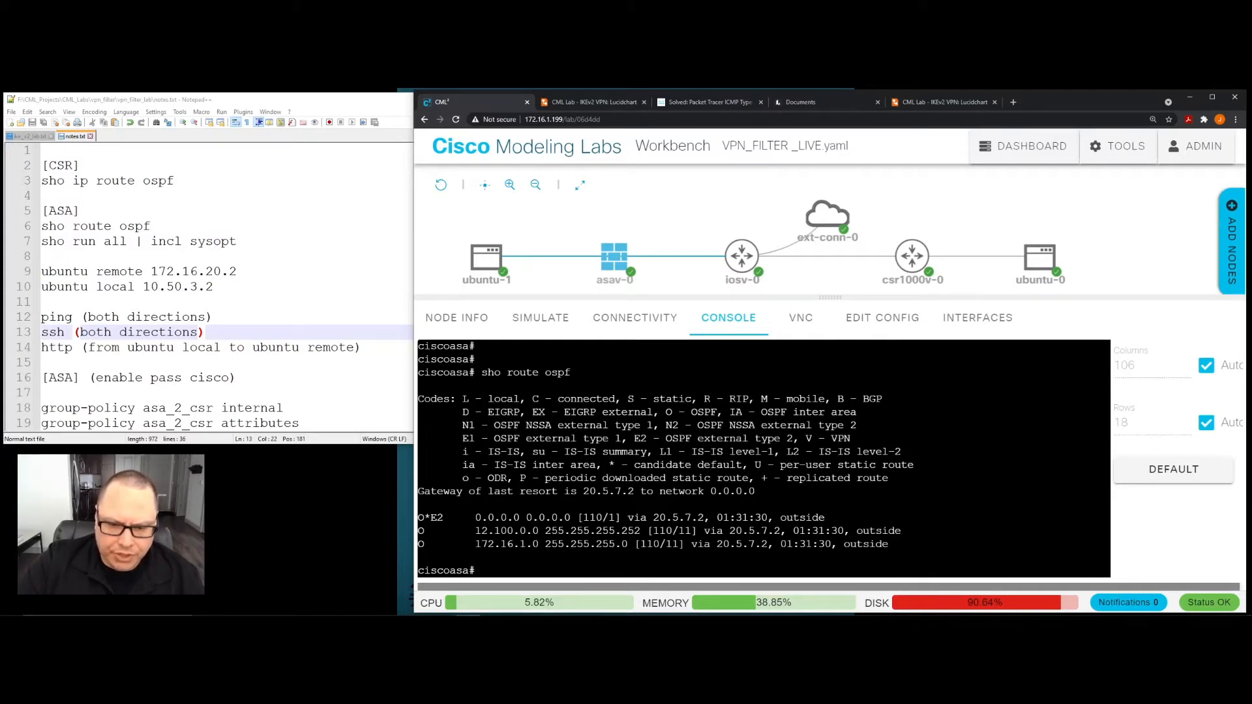
- Examine the 12.100.0.0 and 172.16.1.0 entries in the firewall's OSPF output against the lab topology
drag(475, 531, 514, 531)
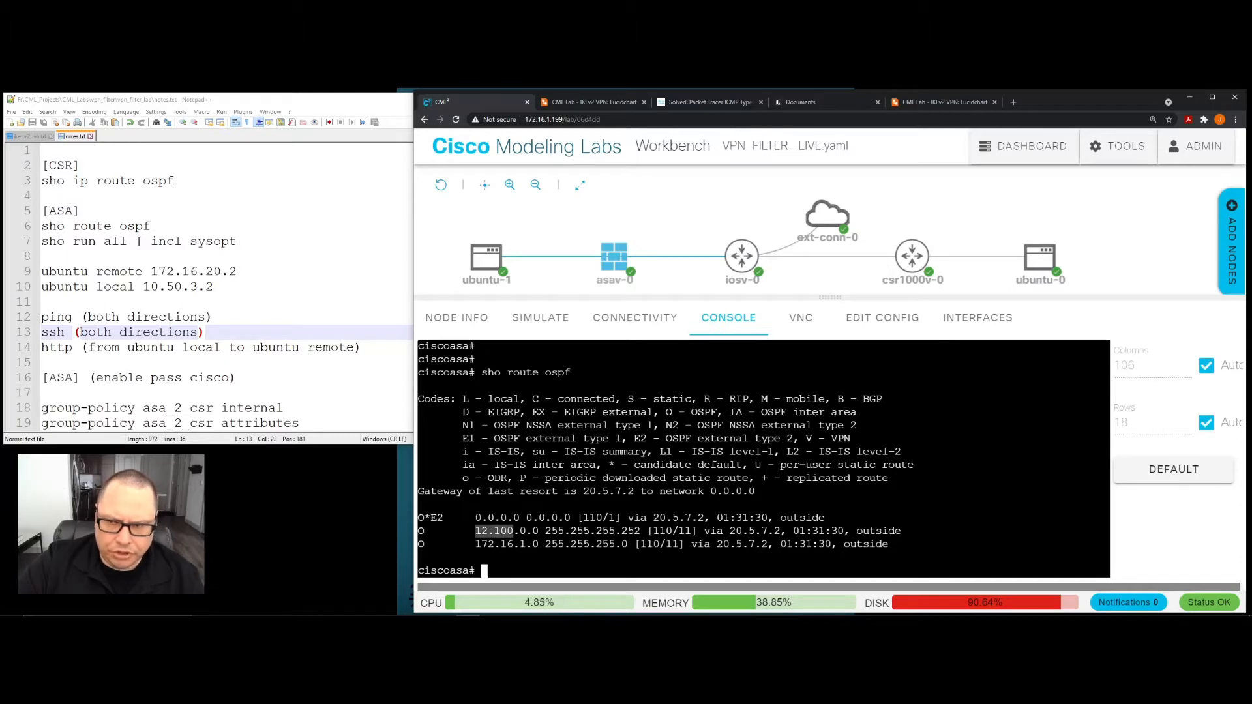
mouse_move(925, 268)
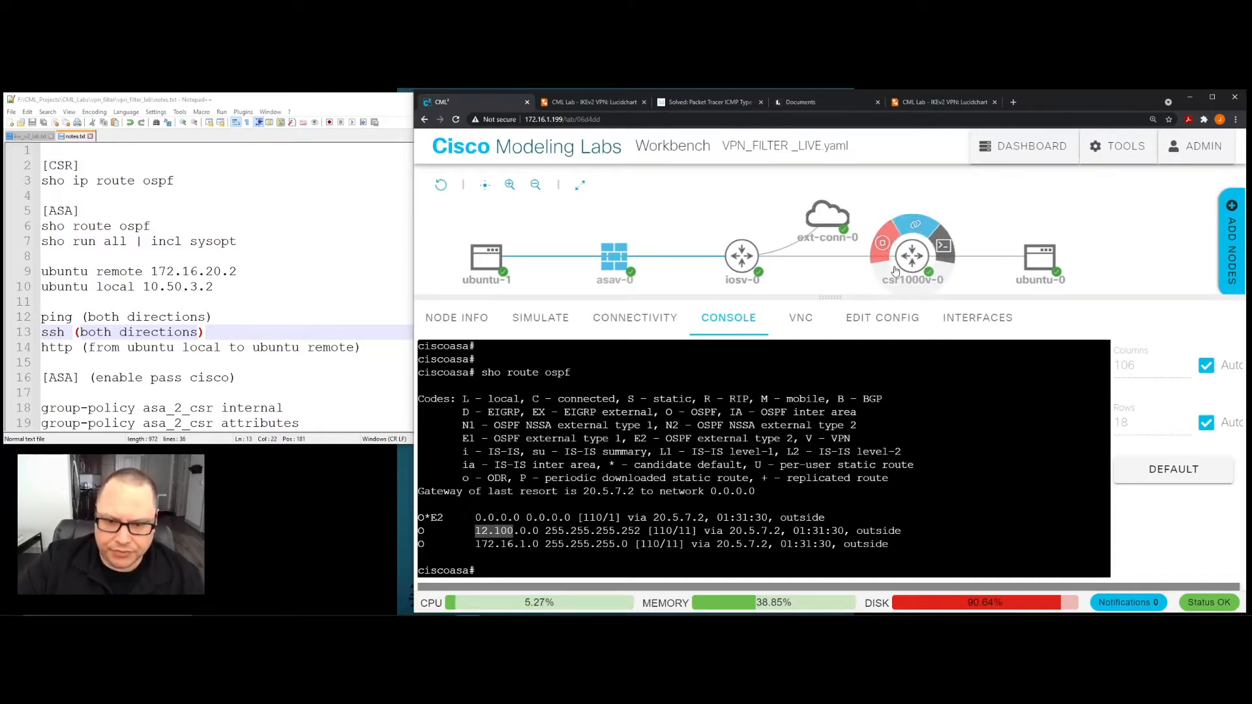
click(479, 544)
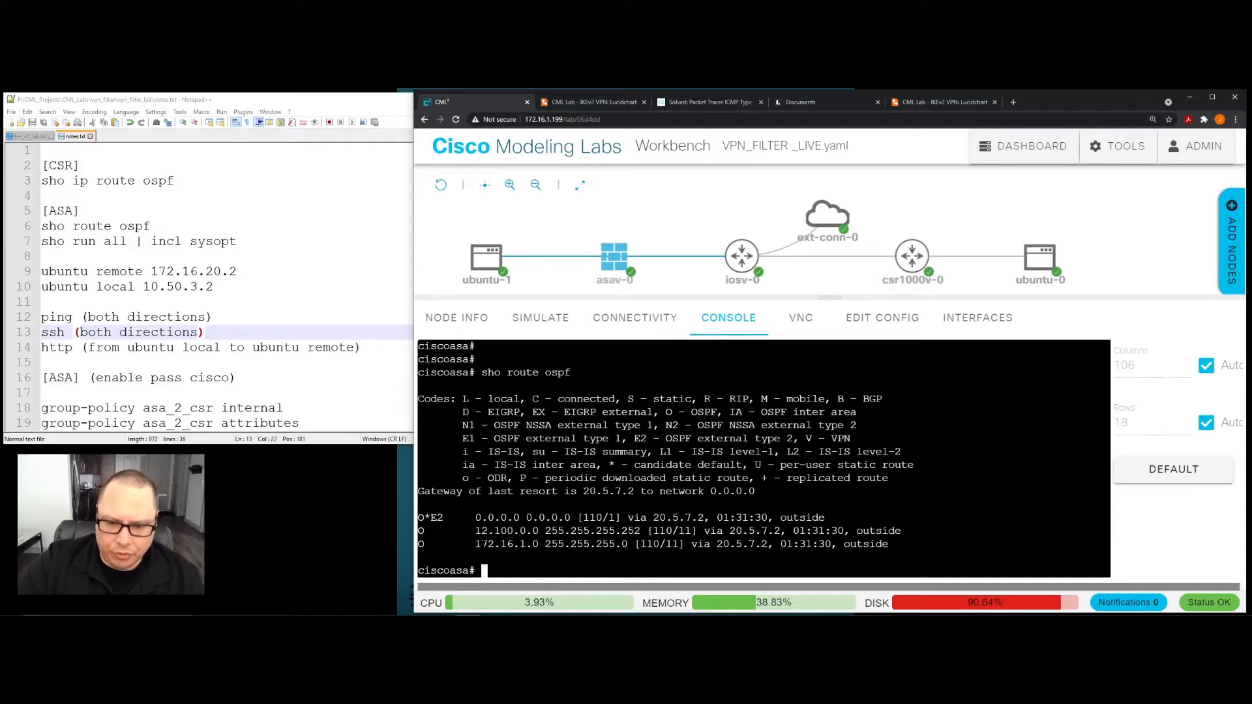
drag(477, 544, 539, 544)
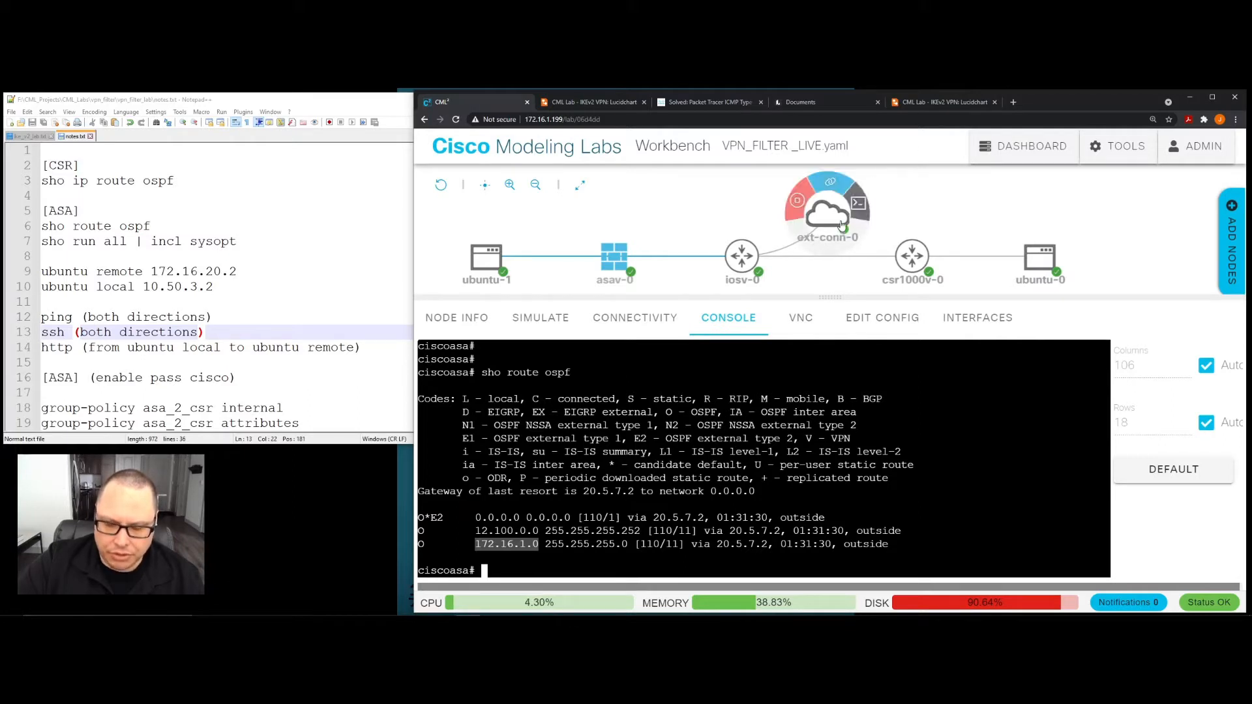
- Examine the topology path between ubuntu-1 and ubuntu-0 through asav-0, iosv-0 and csr1000v-0, and the Ubuntu host addresses in the notes
click(691, 519)
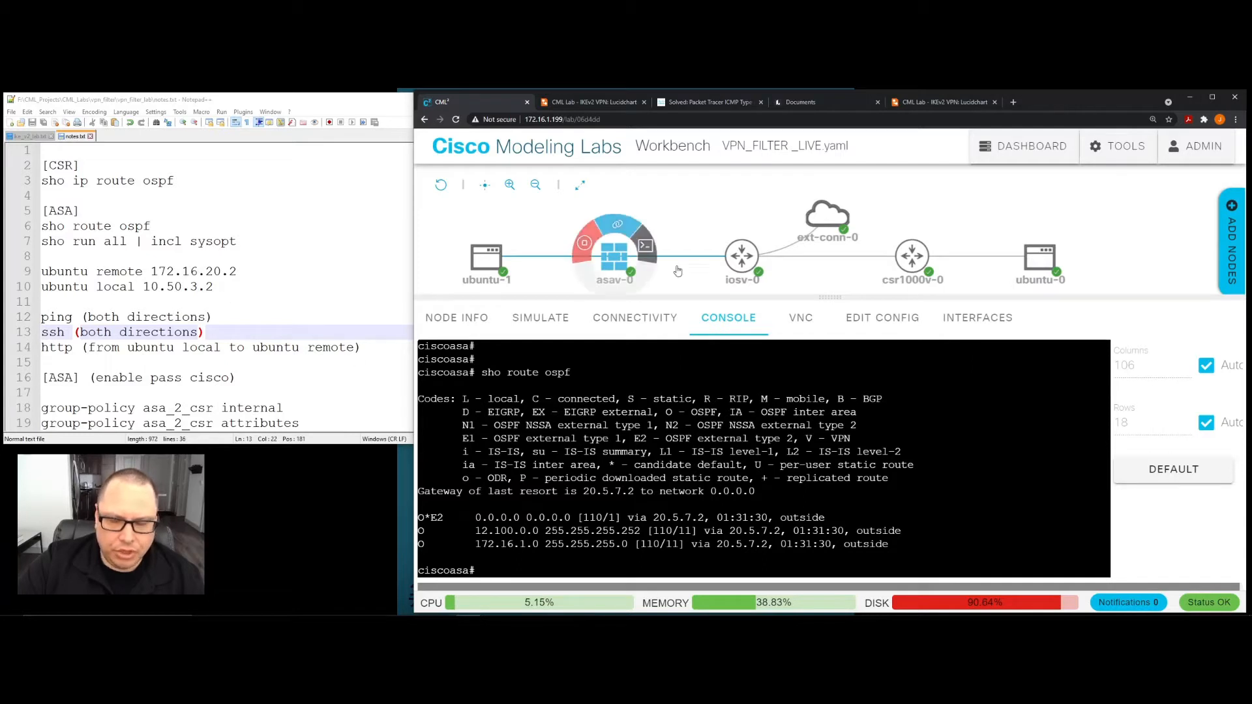
mouse_move(1025, 263)
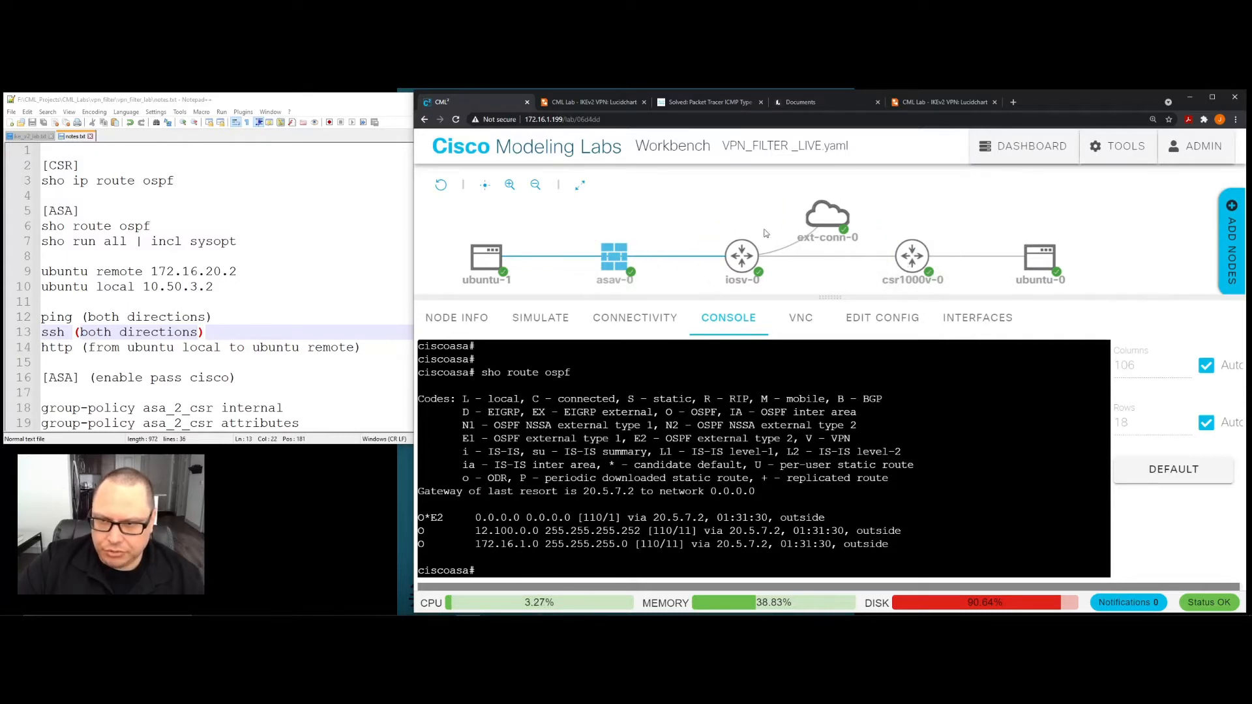
mouse_move(633, 265)
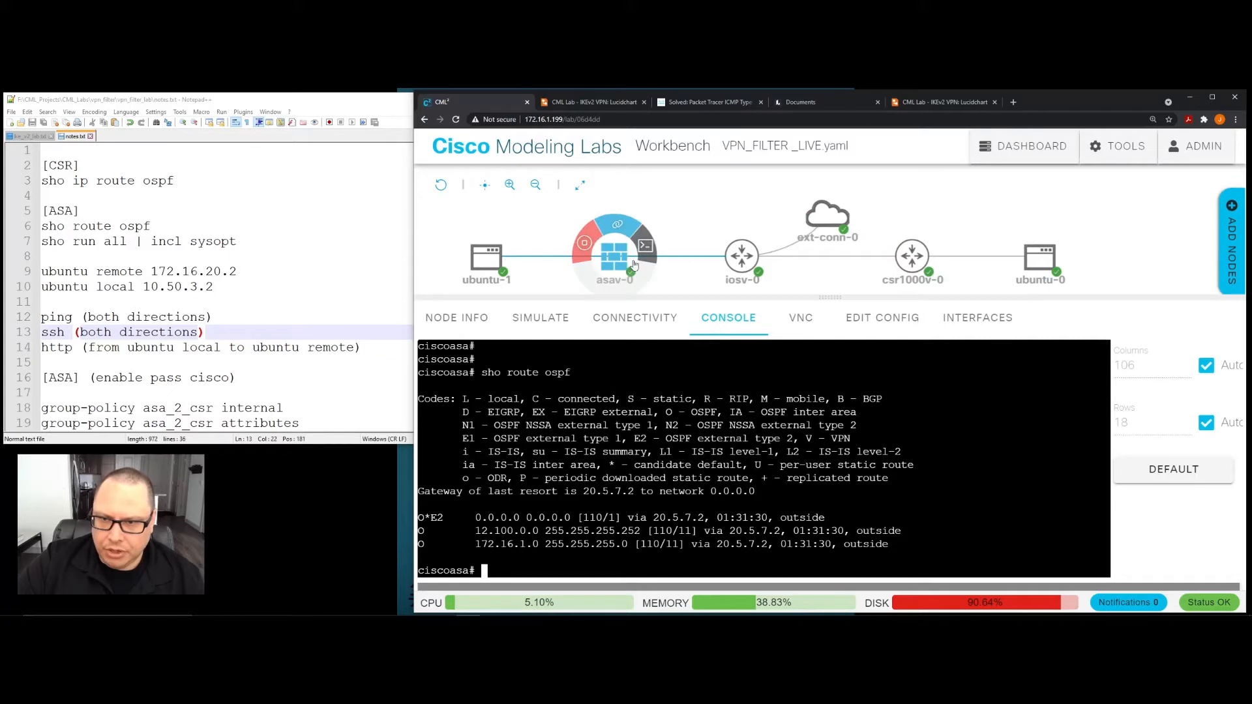
mouse_move(731, 265)
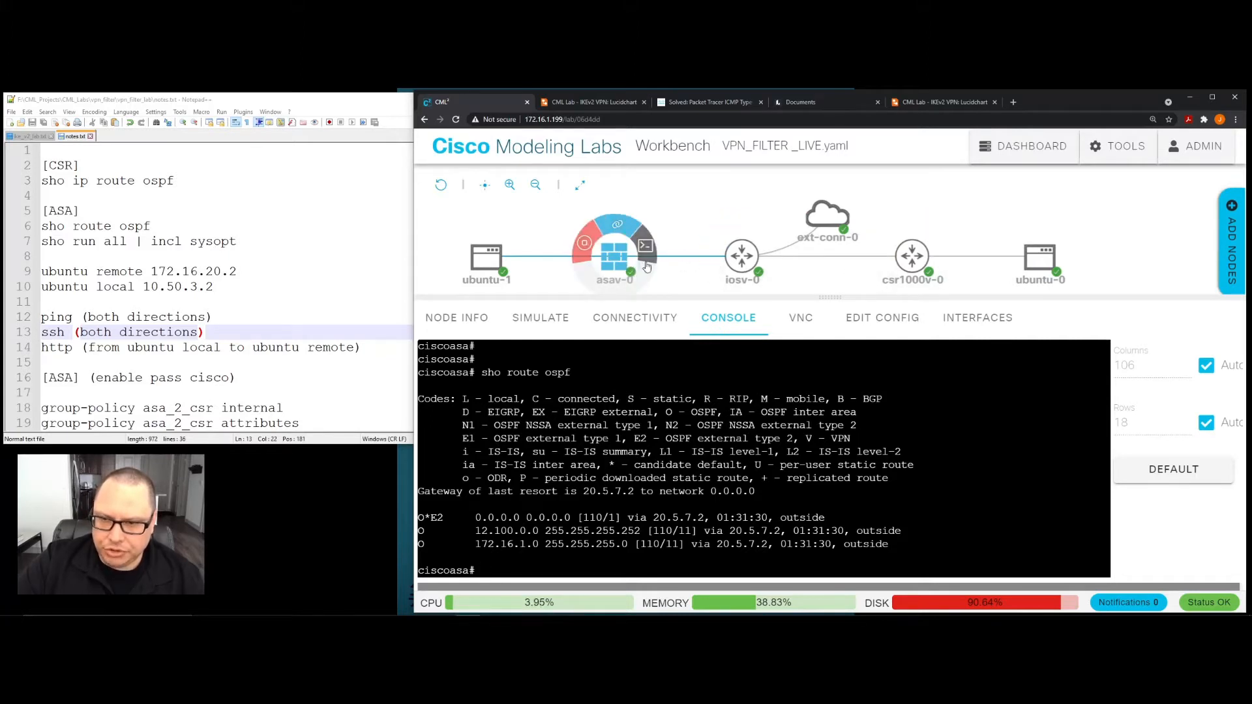
mouse_move(888, 265)
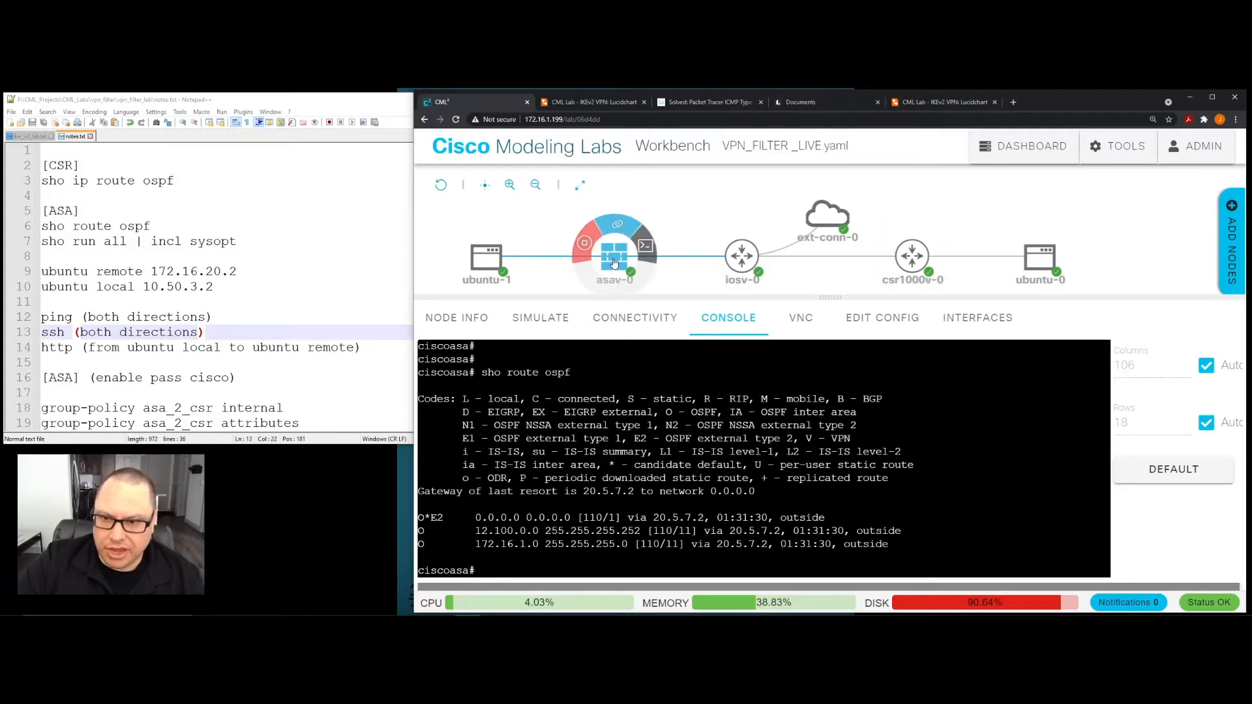
mouse_move(491, 264)
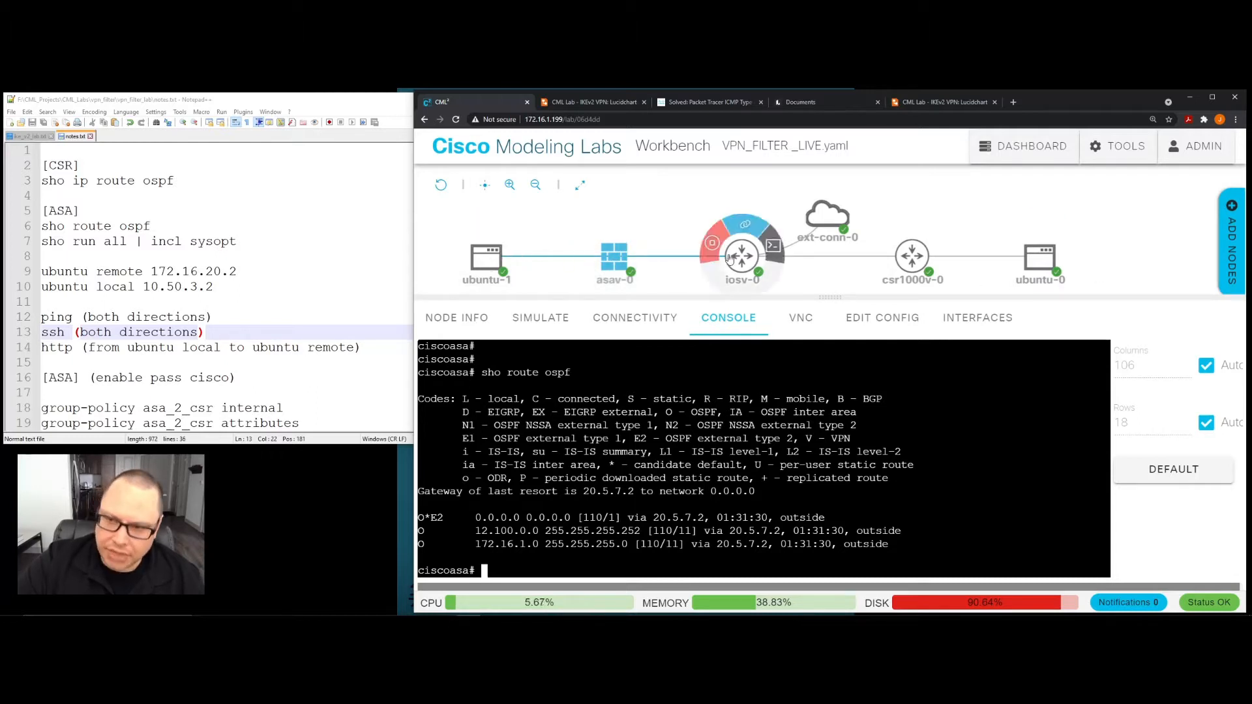
mouse_move(825, 210)
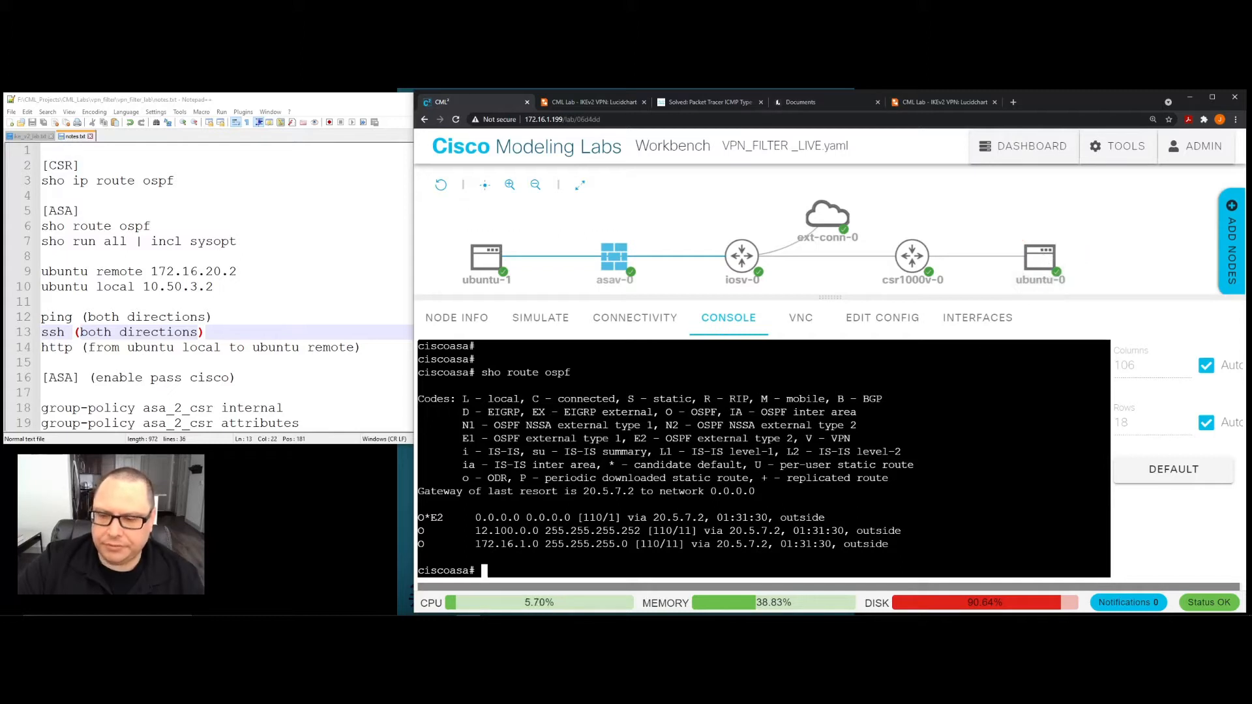
click(212, 259)
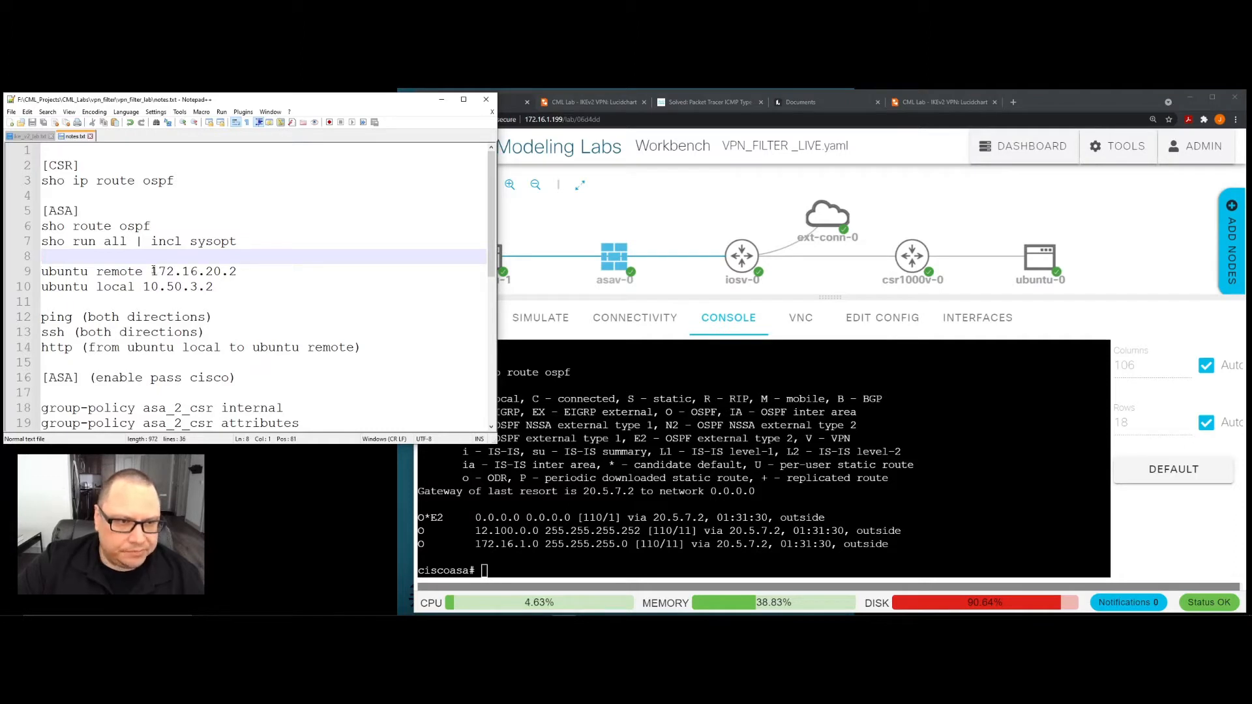
click(710, 424)
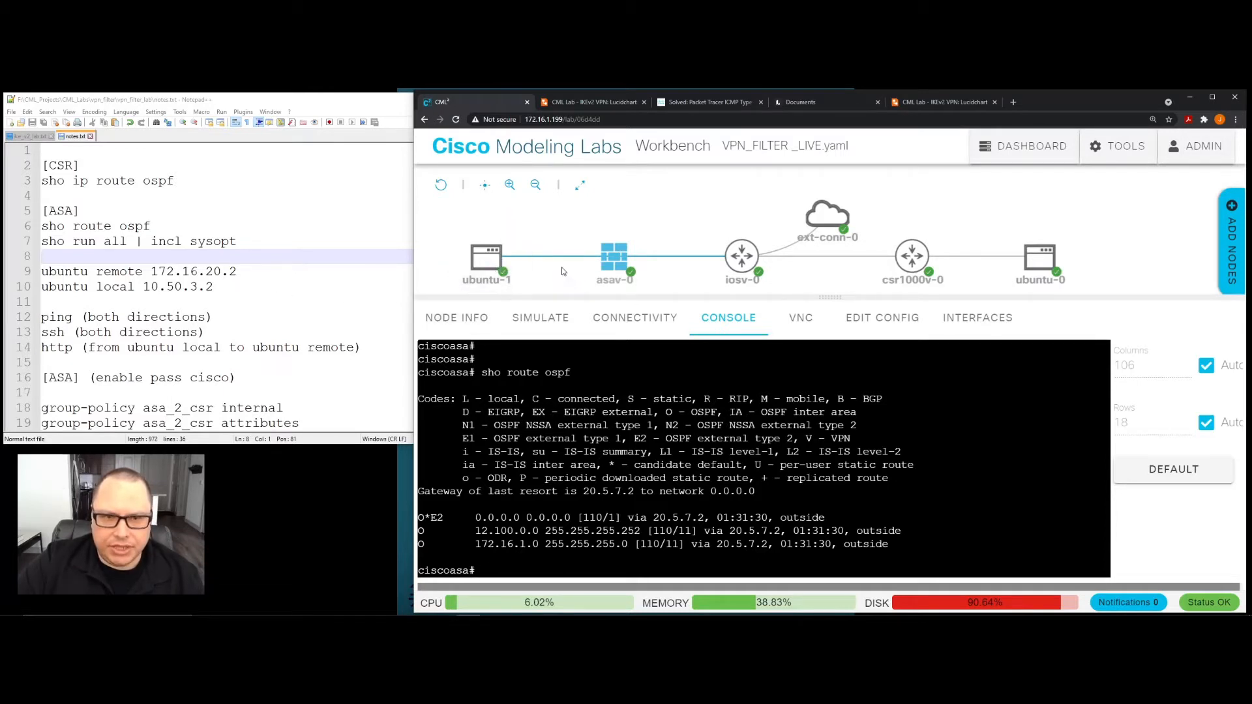
- Open the console of the ubuntu-1 host and run "ifconfig" to display its interface addresses
click(487, 264)
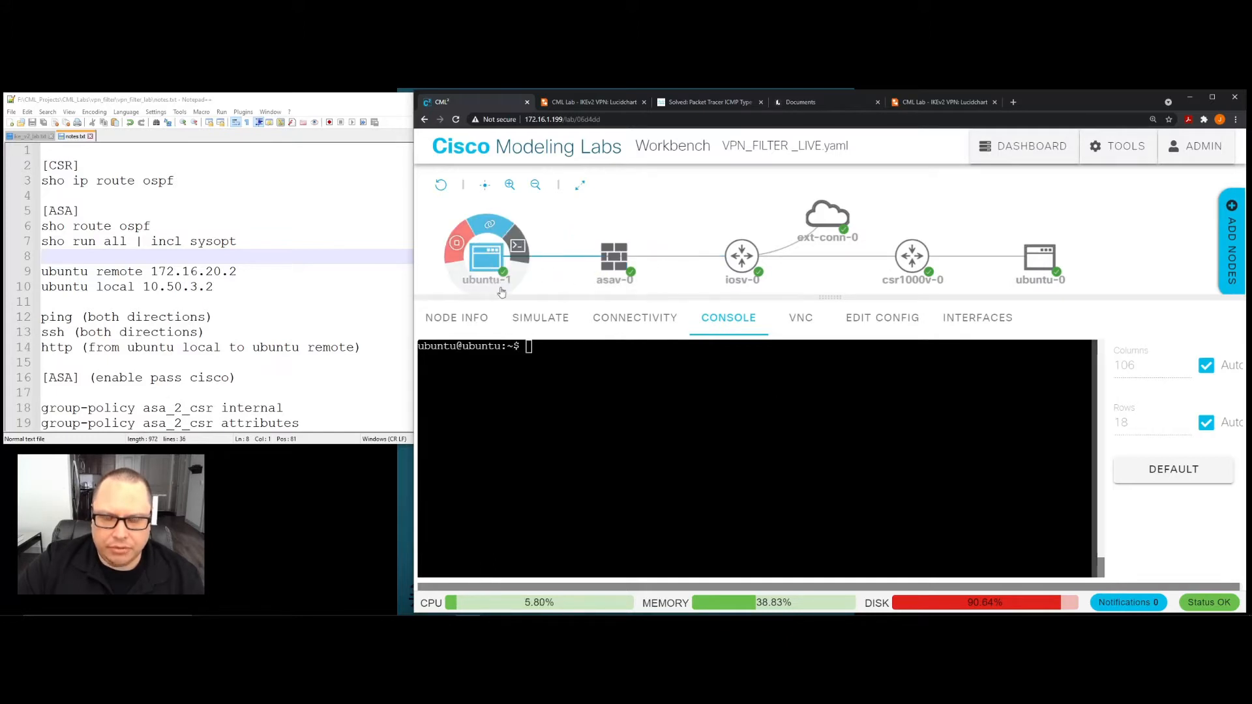
click(614, 260)
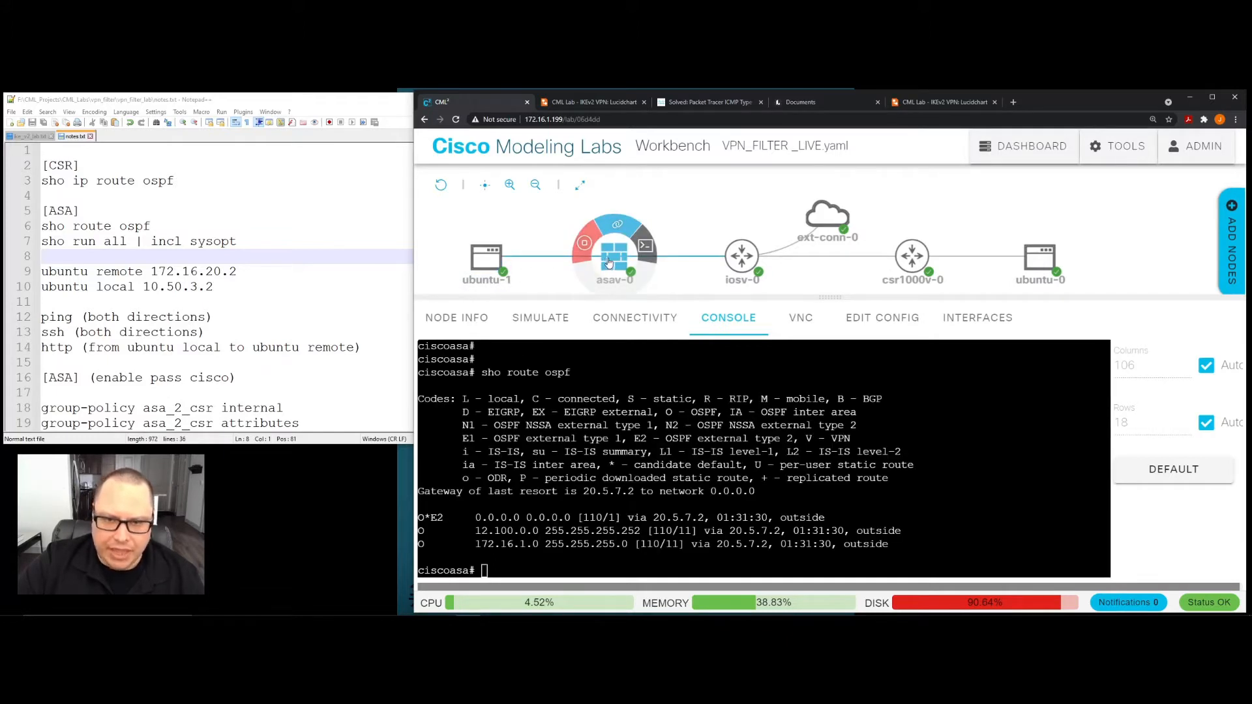
mouse_move(487, 249)
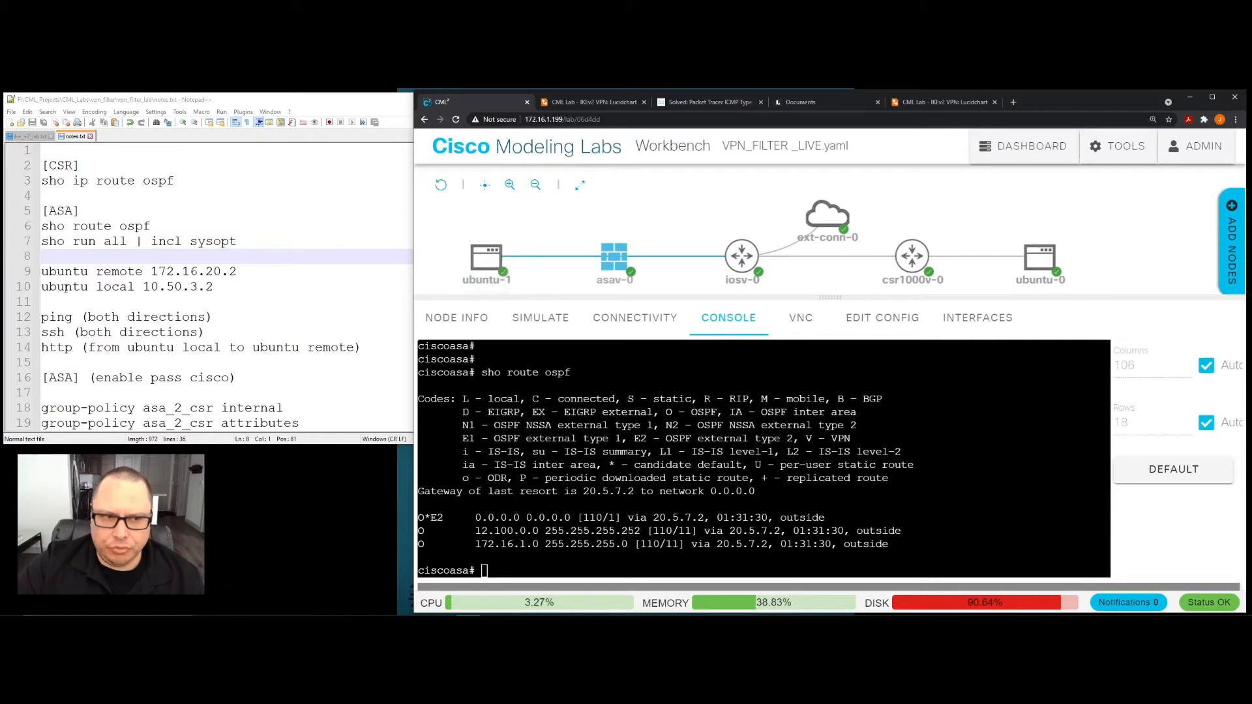
click(490, 262)
text(if)
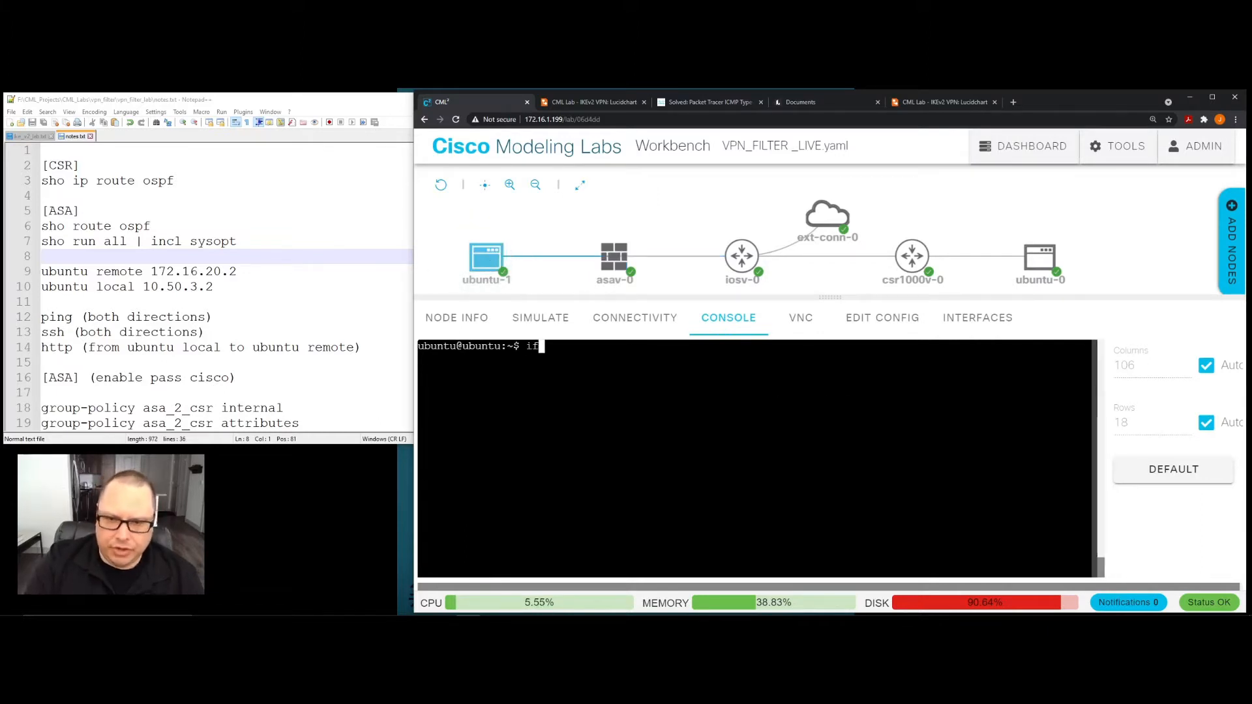
text(config)
key(Return)
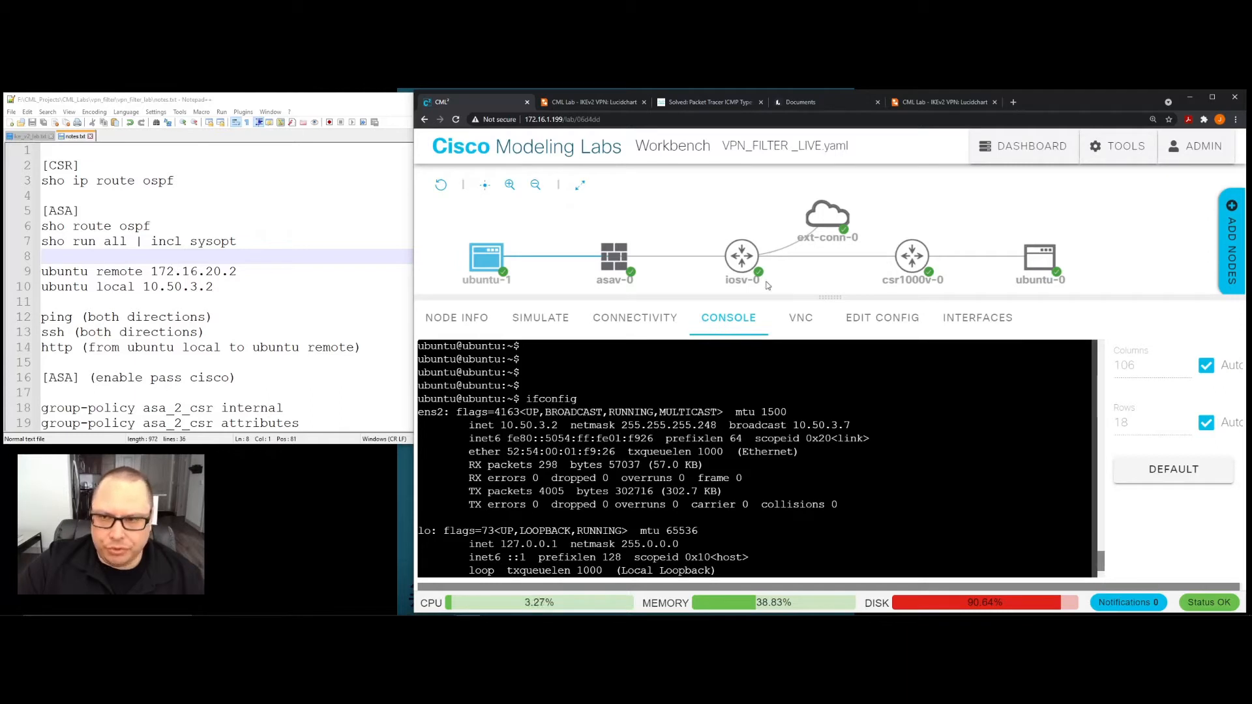
- Run "ifconfig" in the console of the ubuntu-0 host and check the inet address of its network interface
click(1038, 260)
click(1041, 262)
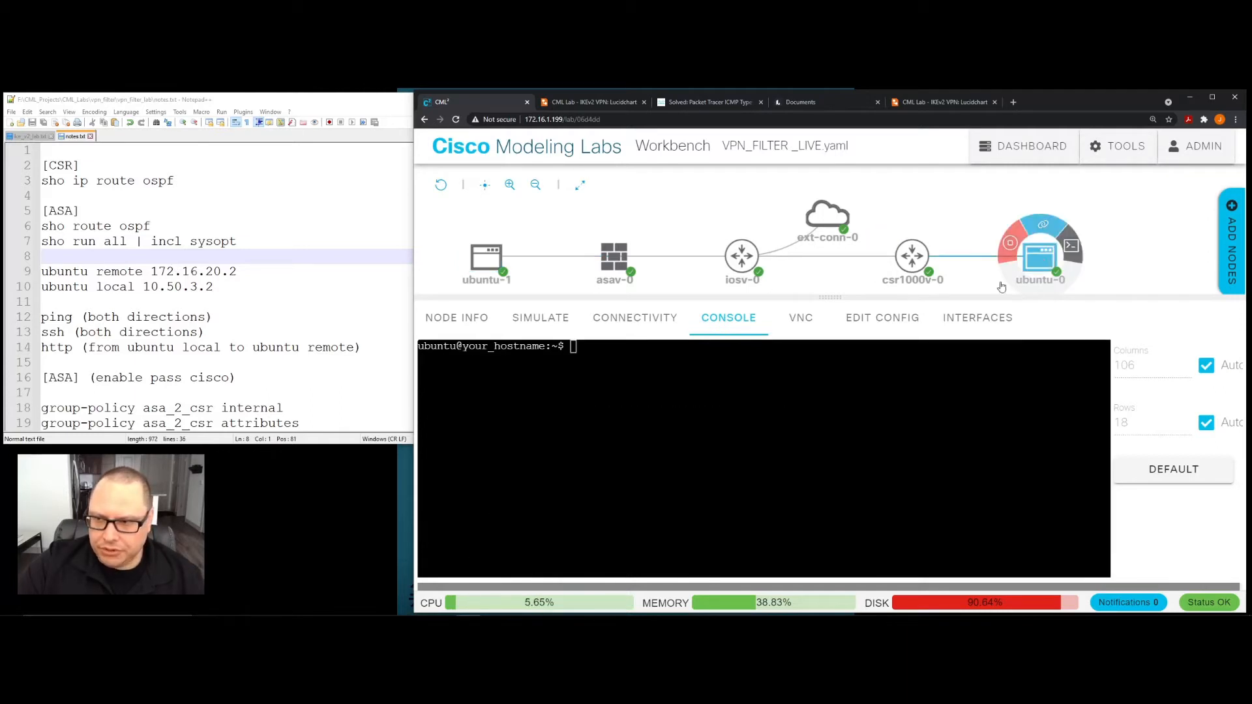
click(821, 418)
text(ifconfig)
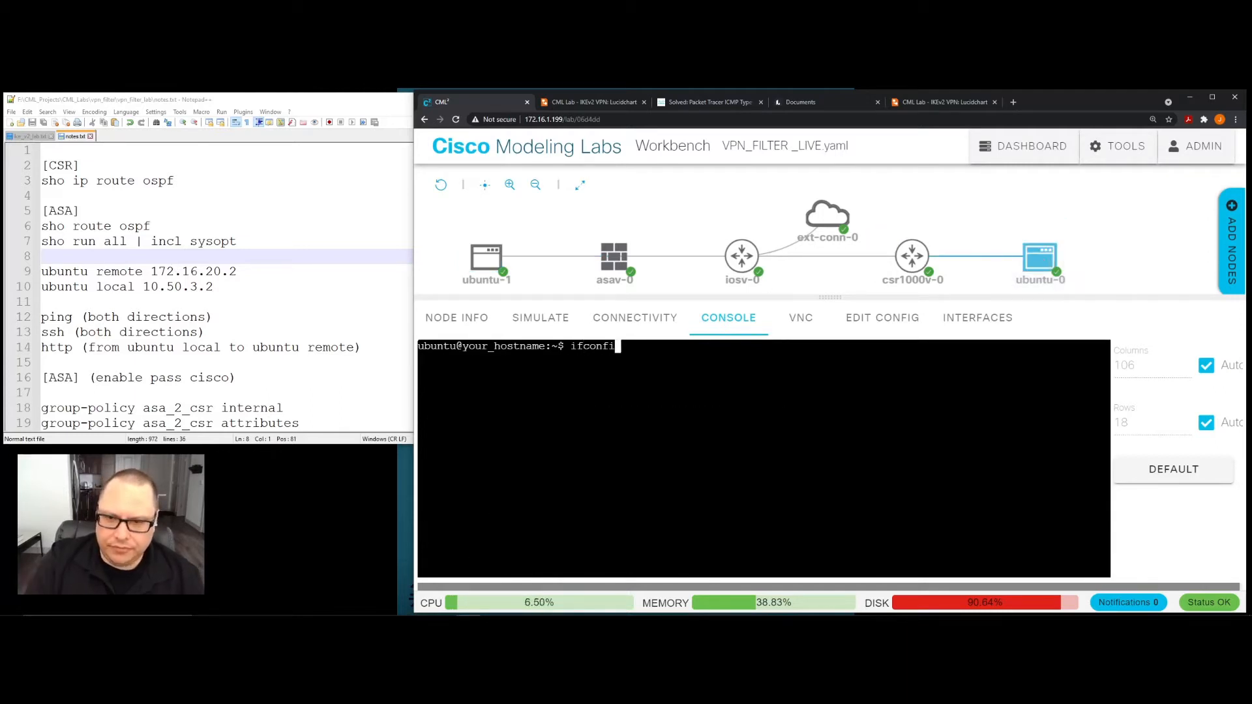
key(Return)
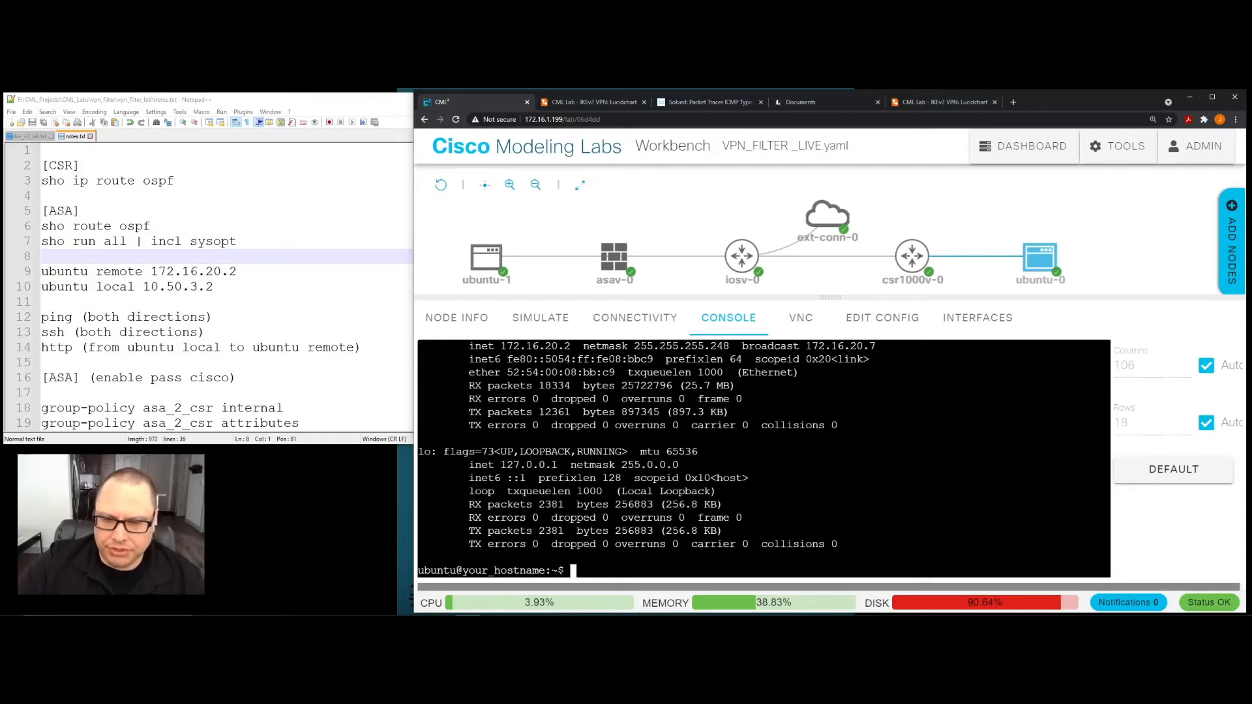
drag(500, 346, 571, 346)
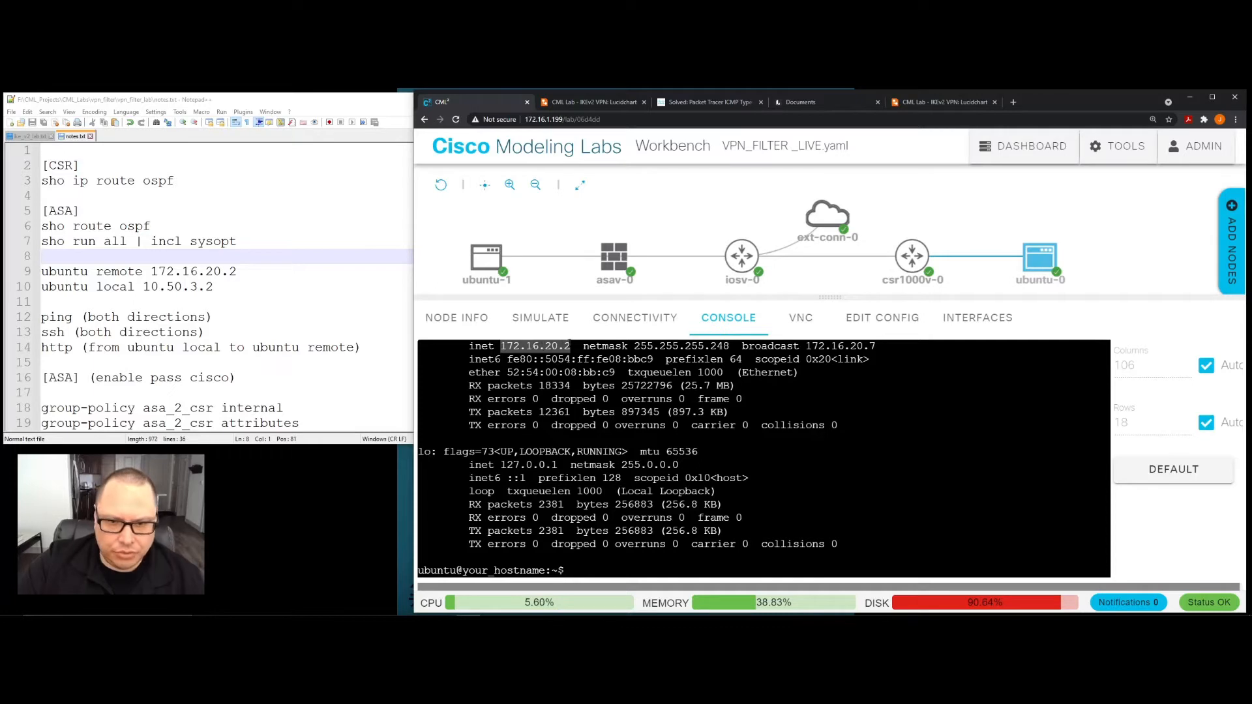
click(570, 347)
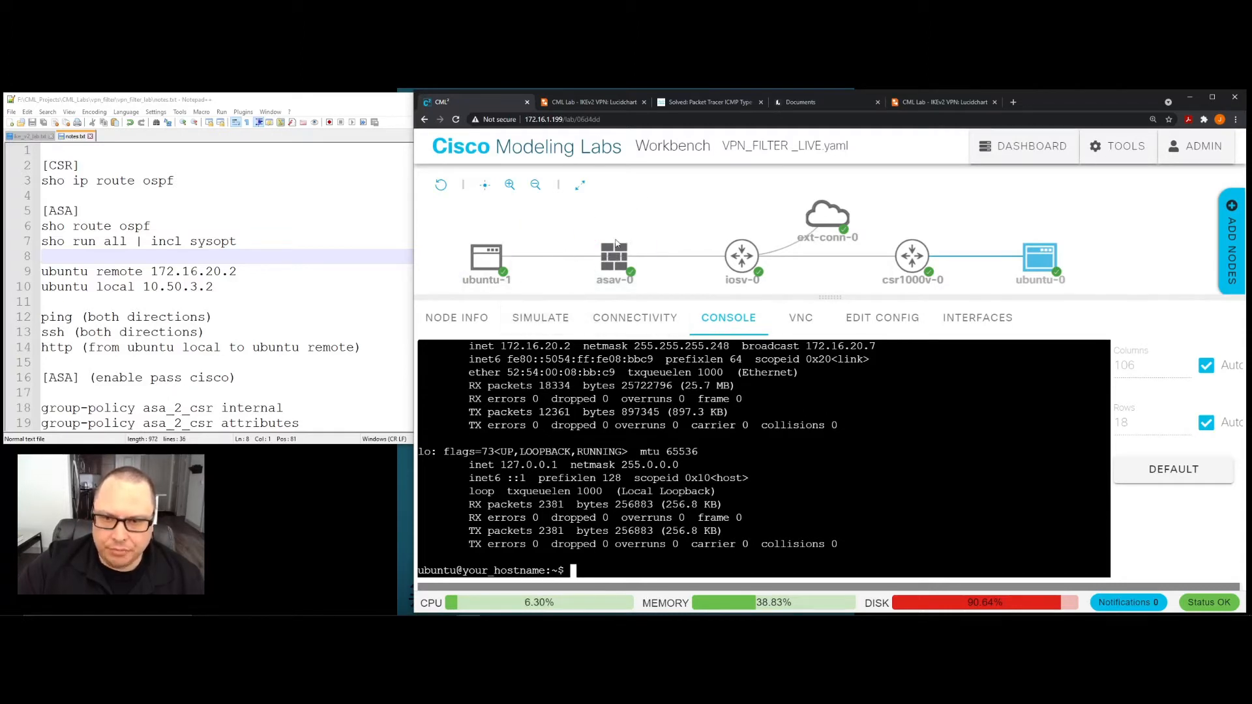
- Review the connectivity tests listed in the notes and bring the ubuntu-1 console to a fresh prompt
click(486, 256)
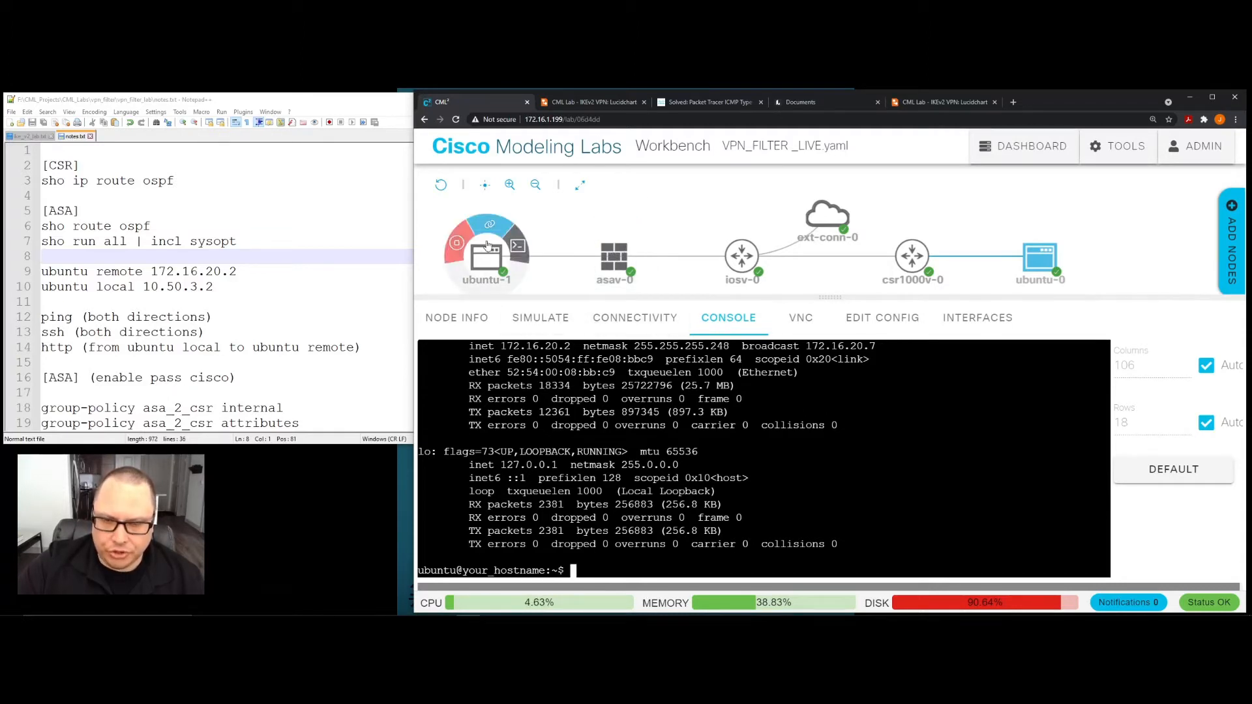
click(518, 254)
click(294, 331)
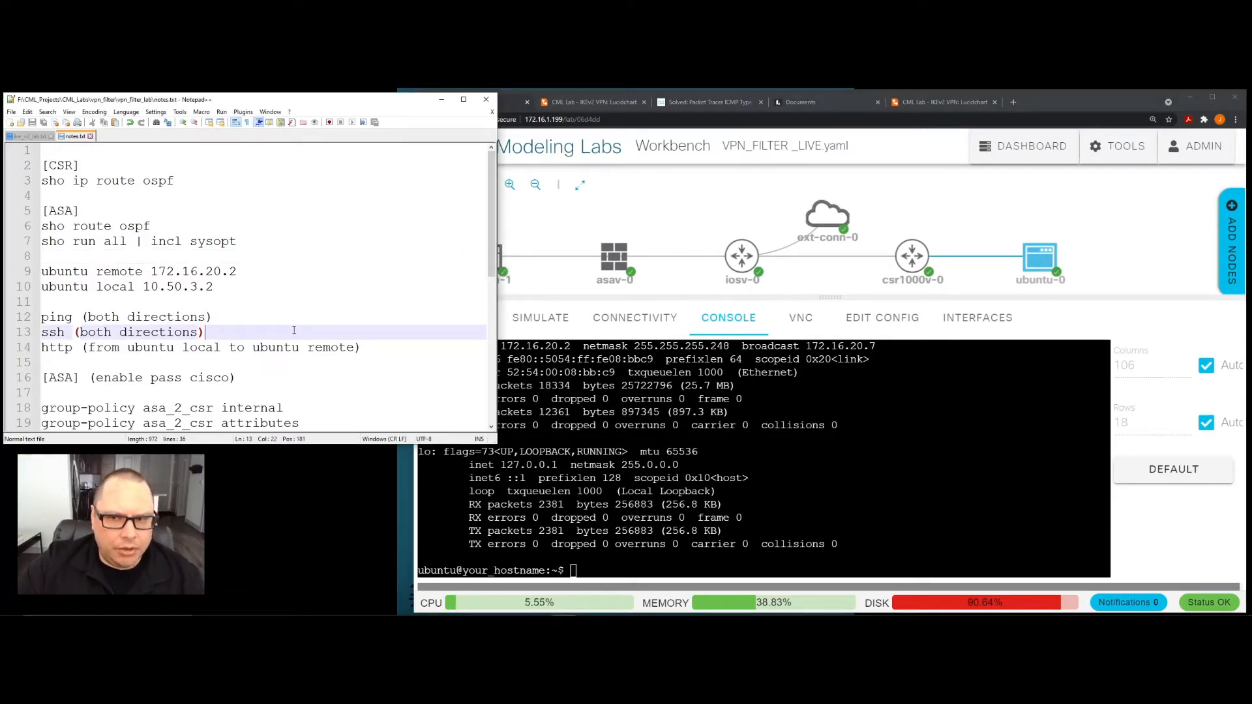
click(729, 426)
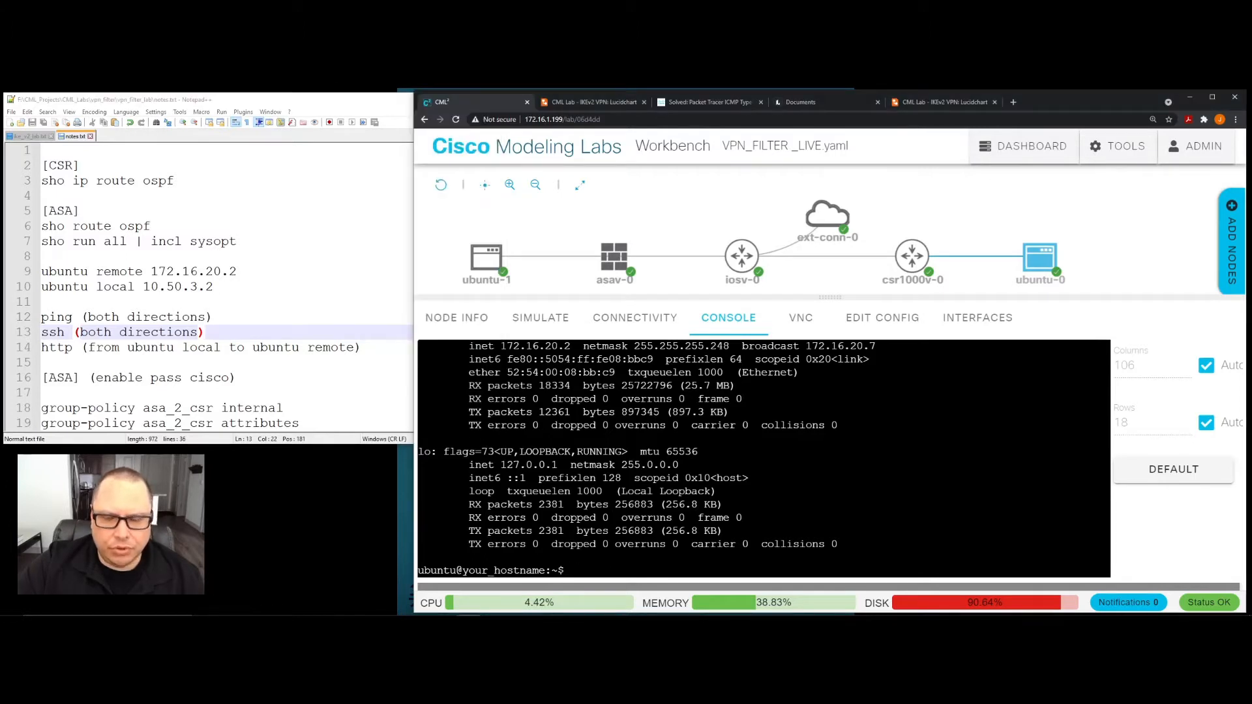
click(483, 264)
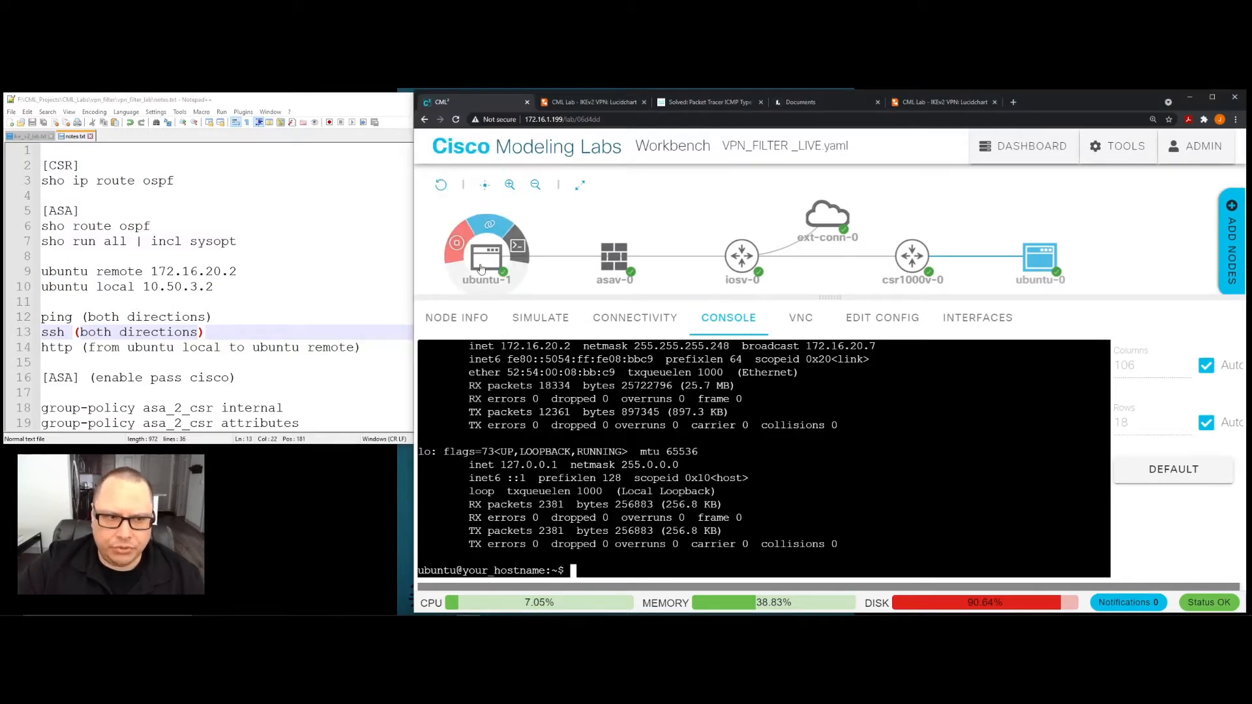
click(518, 246)
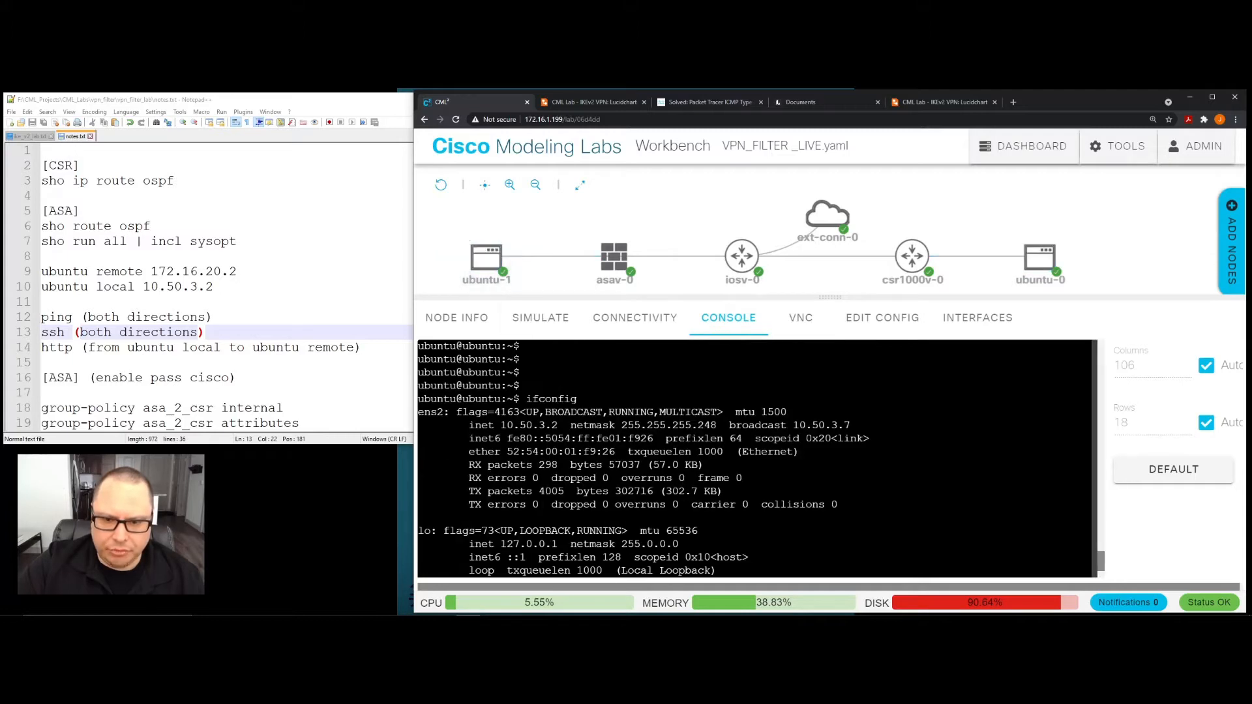
key(Return)
key(Return)
key(Return)
key(Return)
key(Return)
key(Return)
key(Return)
key(Return)
key(Return)
key(Return)
key(Return)
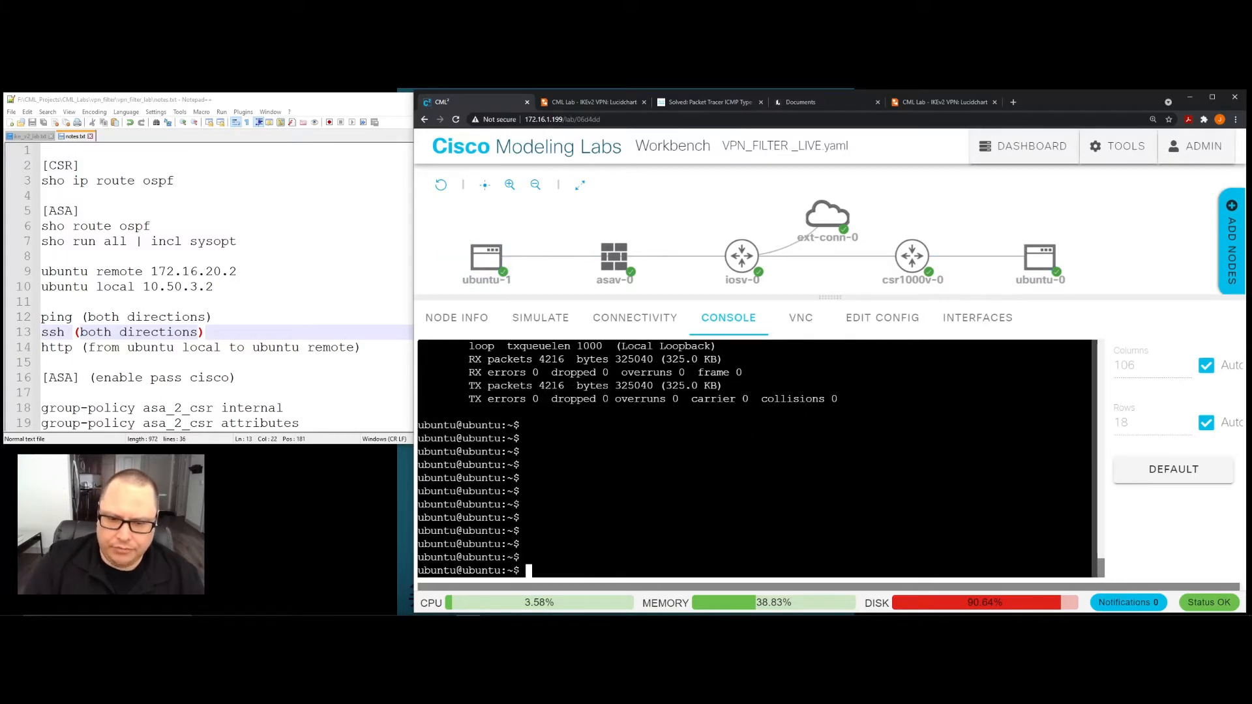
- Ping the remote Ubuntu host at 172.16.20.2 from ubuntu-1 and stop the ping after a few replies
click(480, 265)
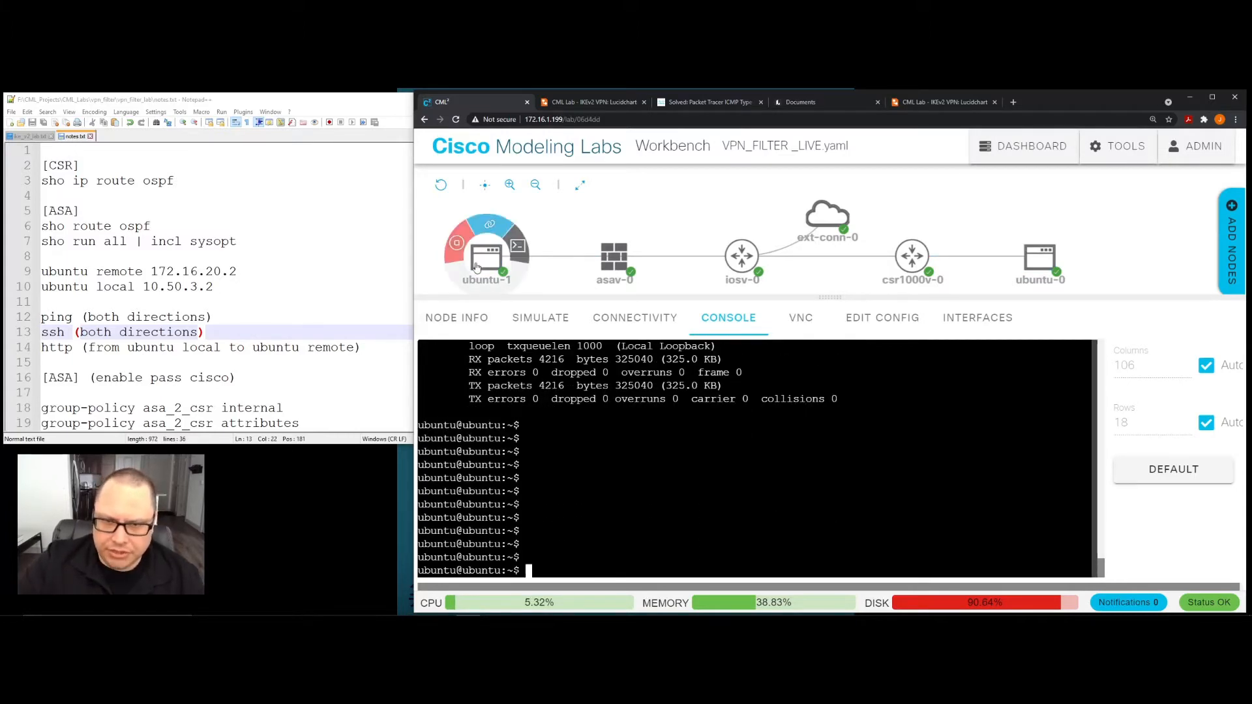
click(484, 265)
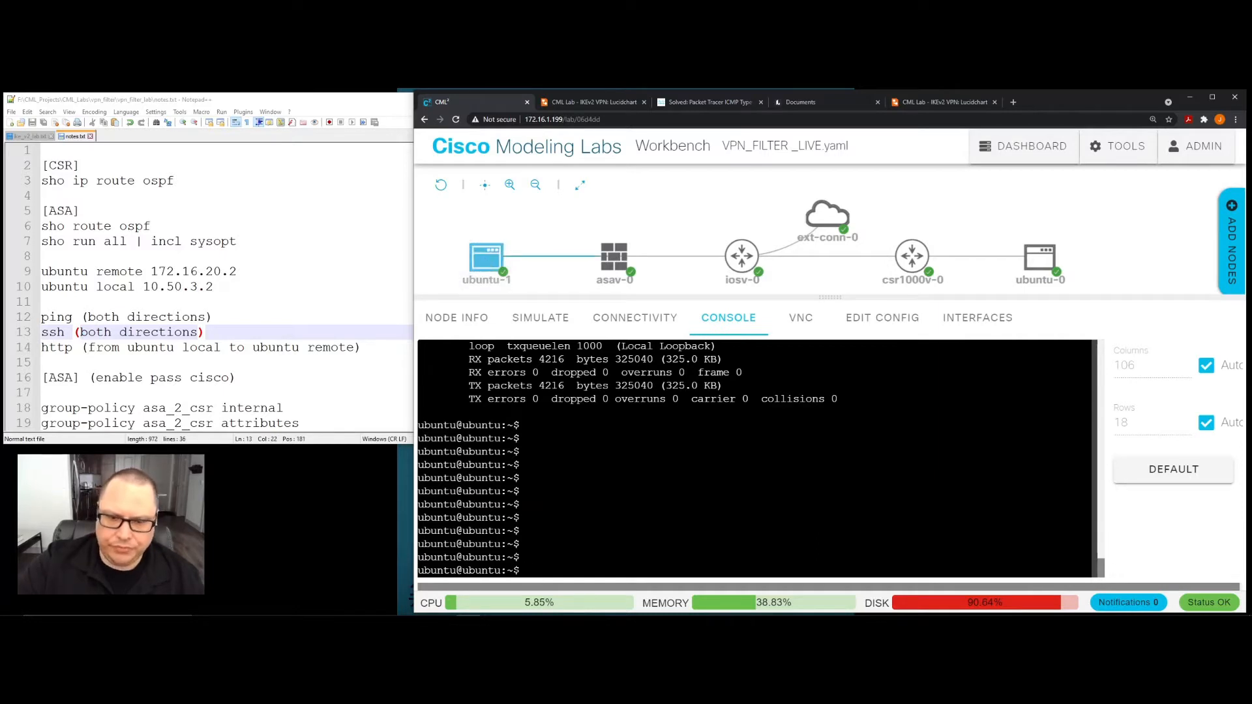
text(ping )
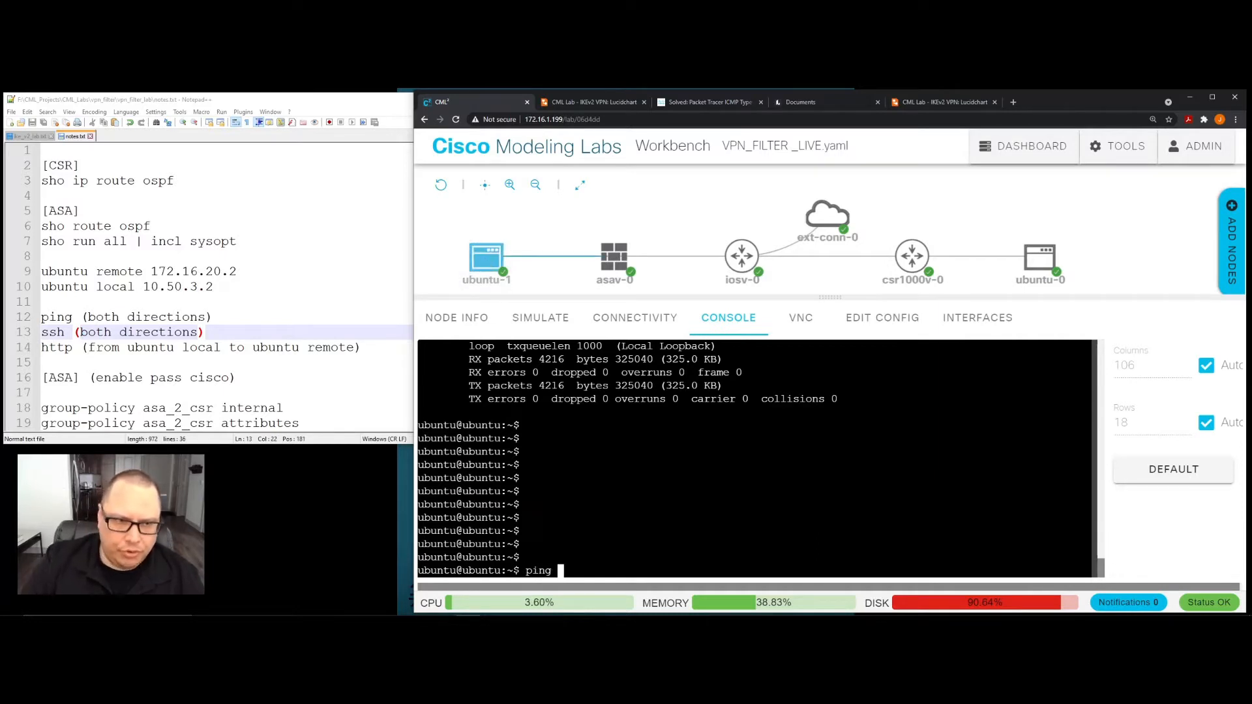
text(172.16)
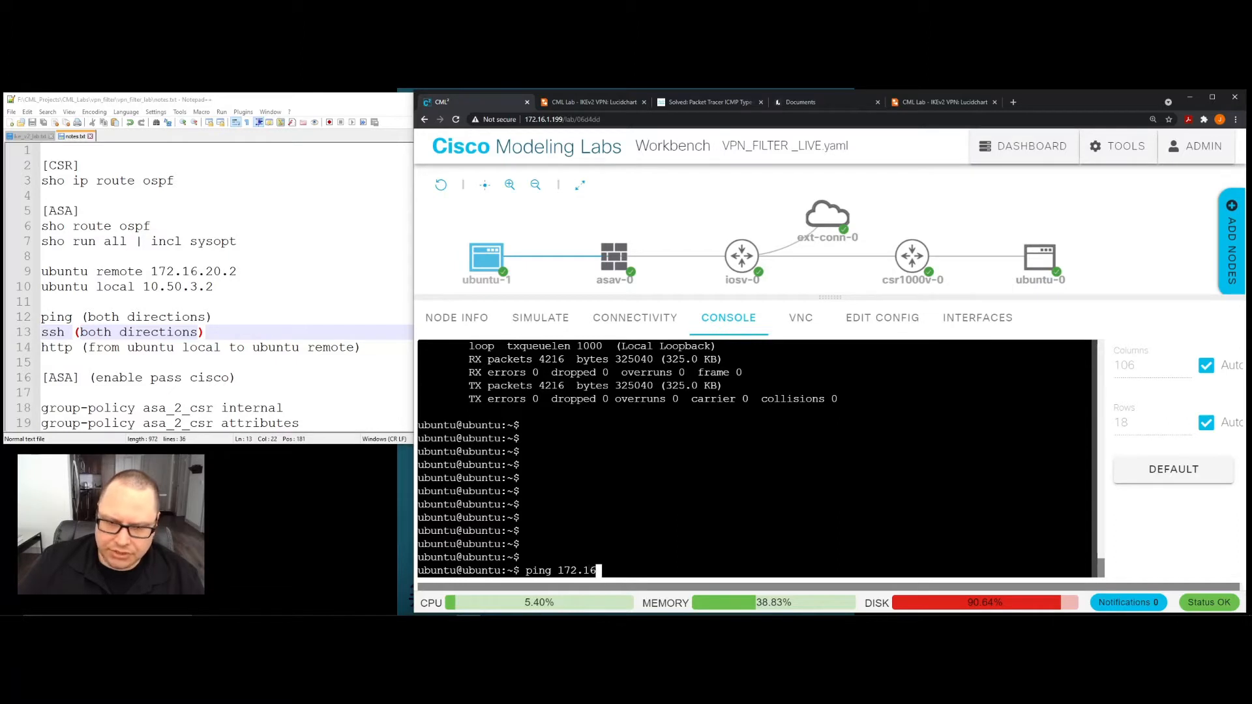
text(.20.2)
key(Return)
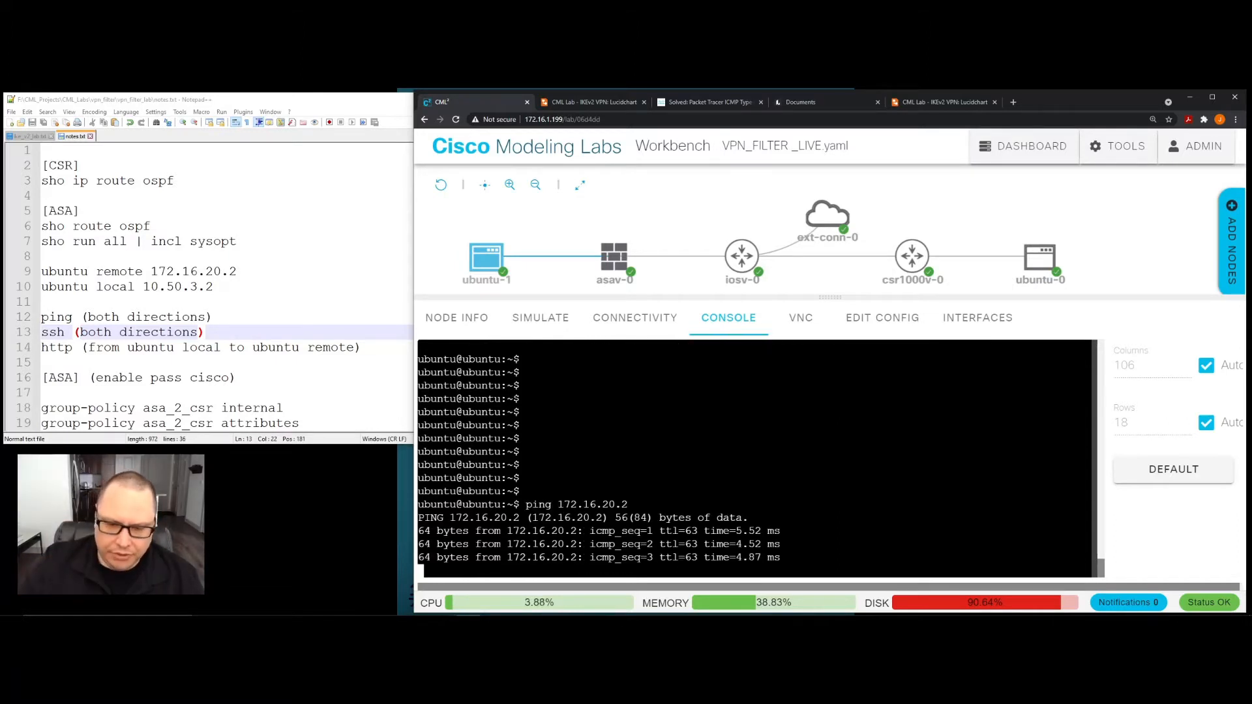
key(ctrl+c)
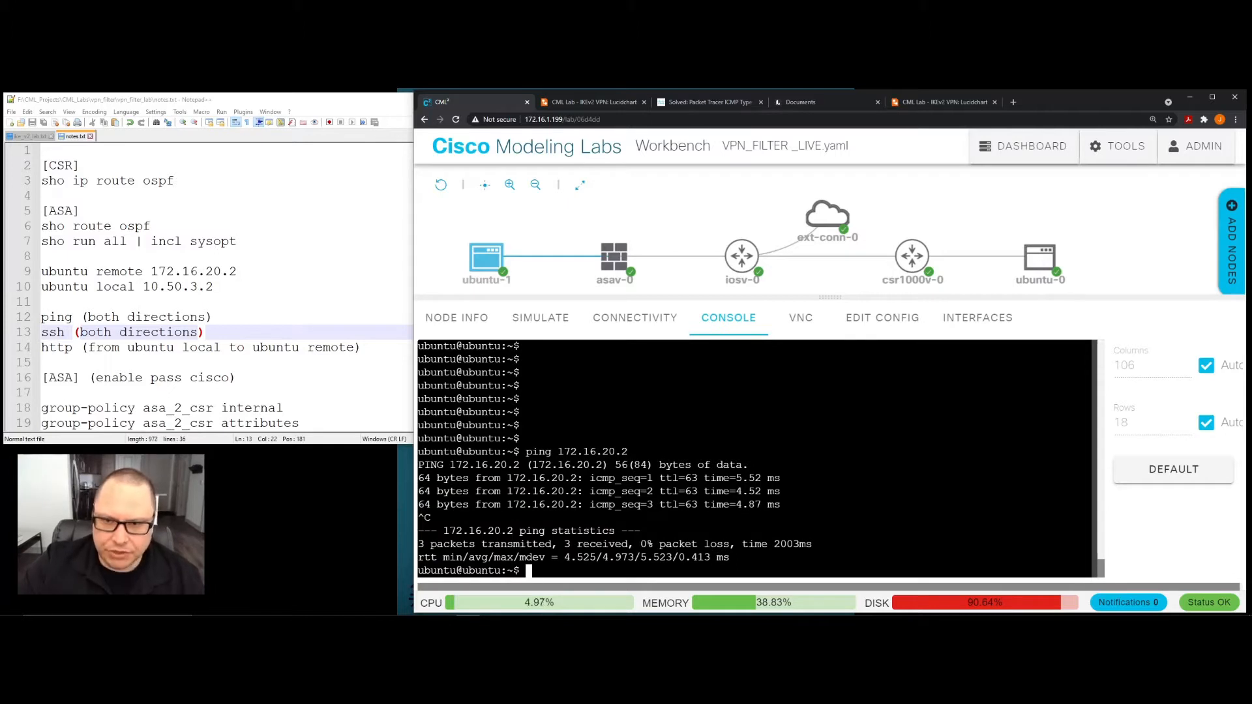
click(481, 273)
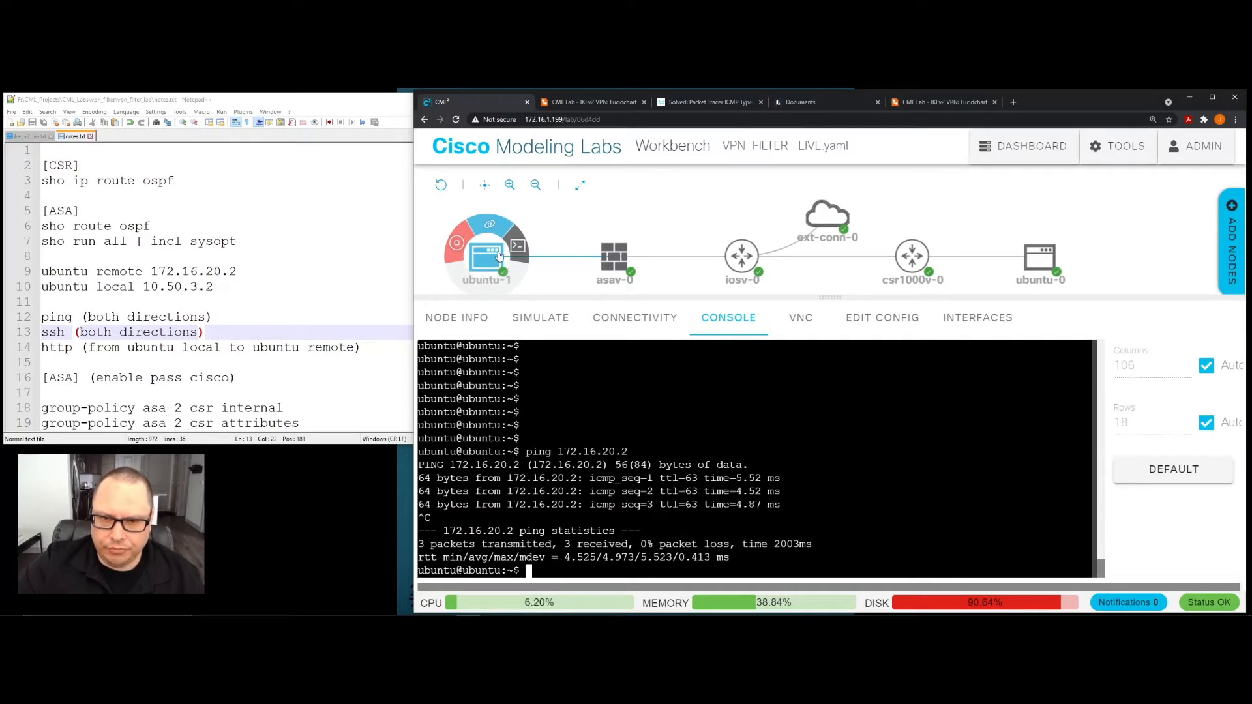
click(1051, 269)
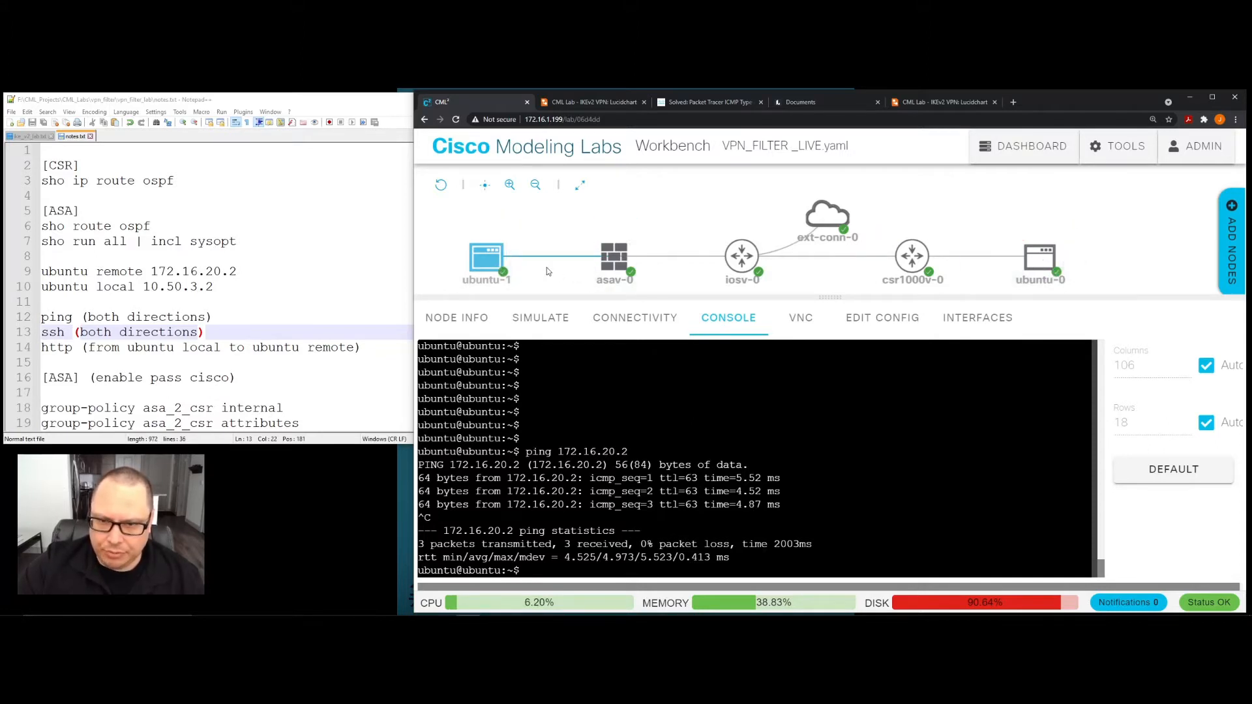
click(493, 276)
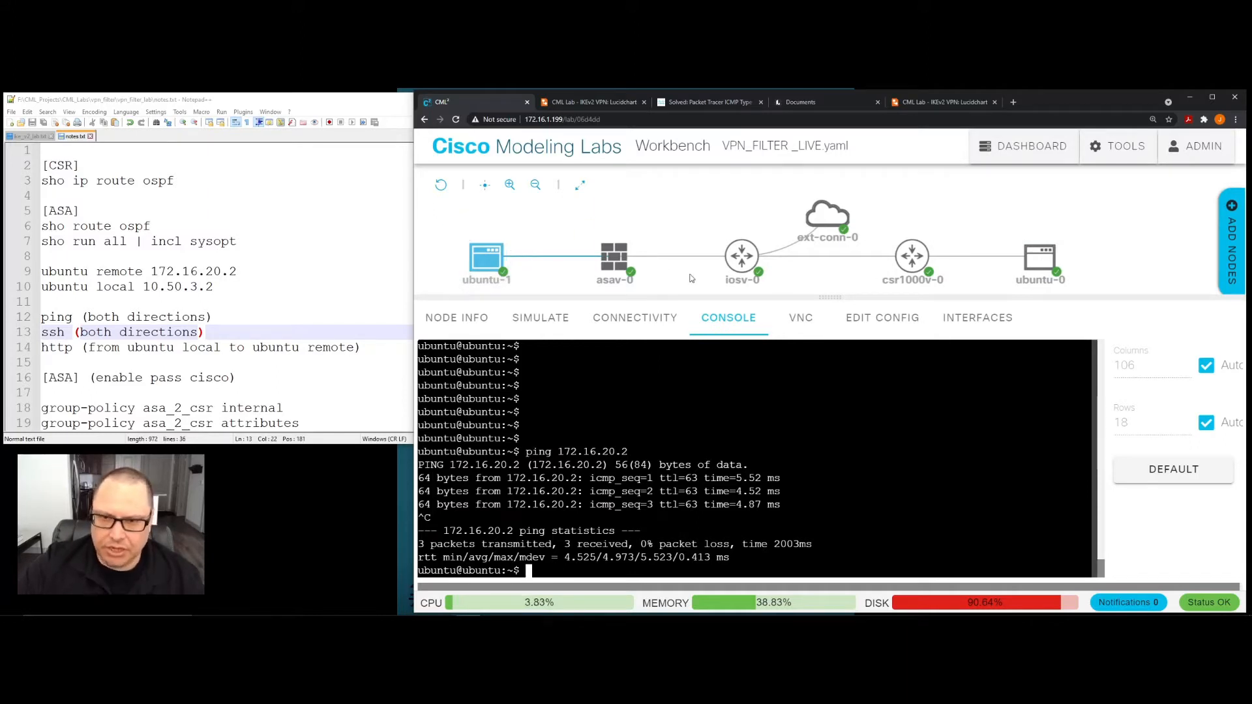
- Open the console of the ubuntu-0 host and bring it to a fresh prompt
click(1039, 259)
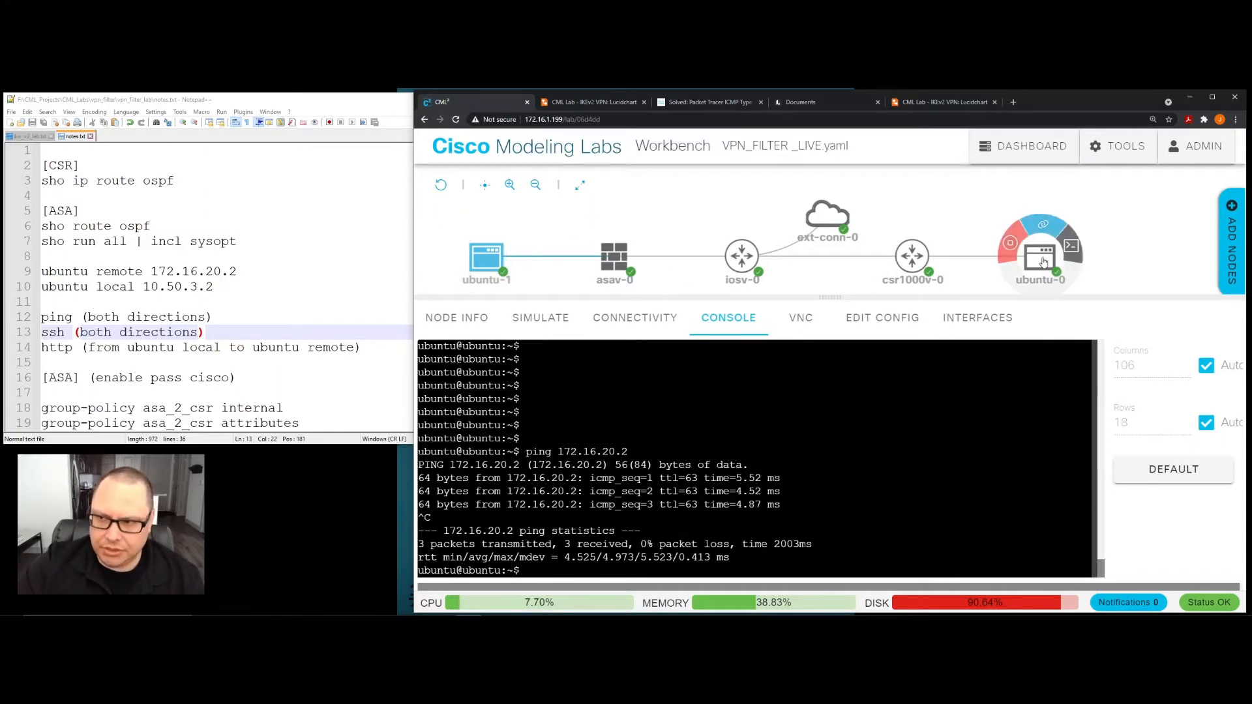
click(874, 482)
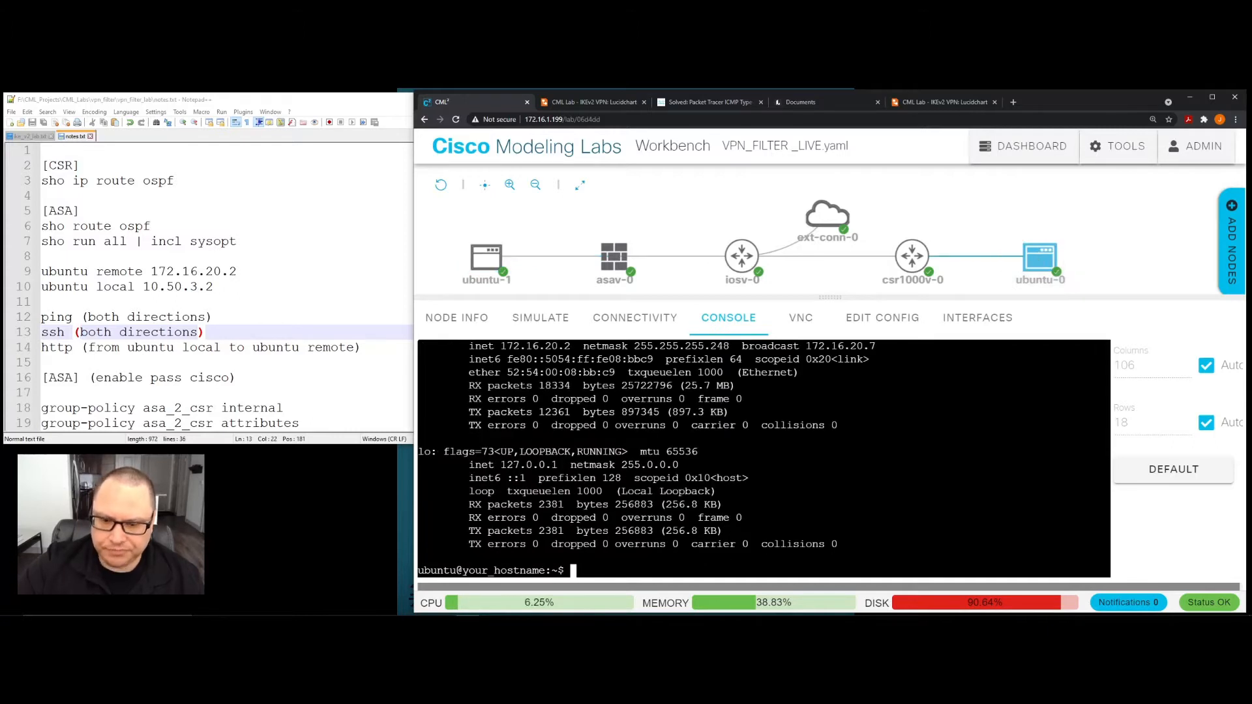
key(Return)
key(Return)
key(Return)
- Ping the local Ubuntu host at 10.50.3.2 from ubuntu-0, stop after a few replies, and add blank prompt lines
text(ping)
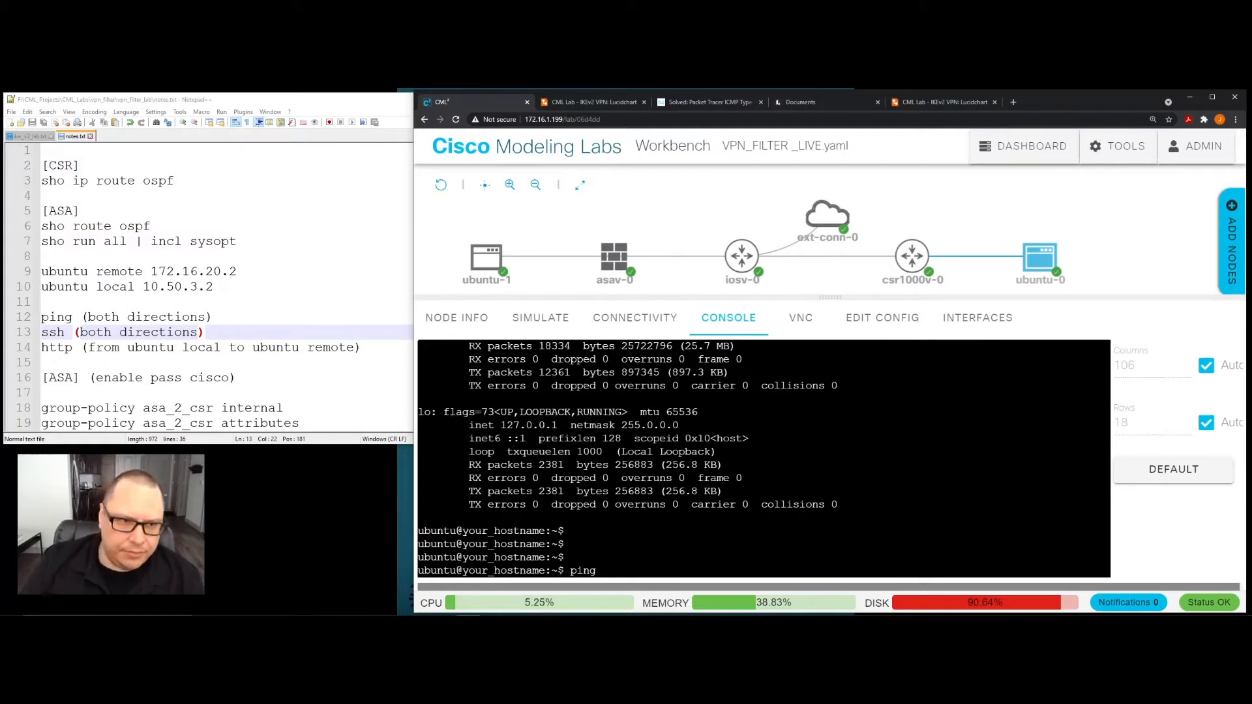
mouse_move(1043, 260)
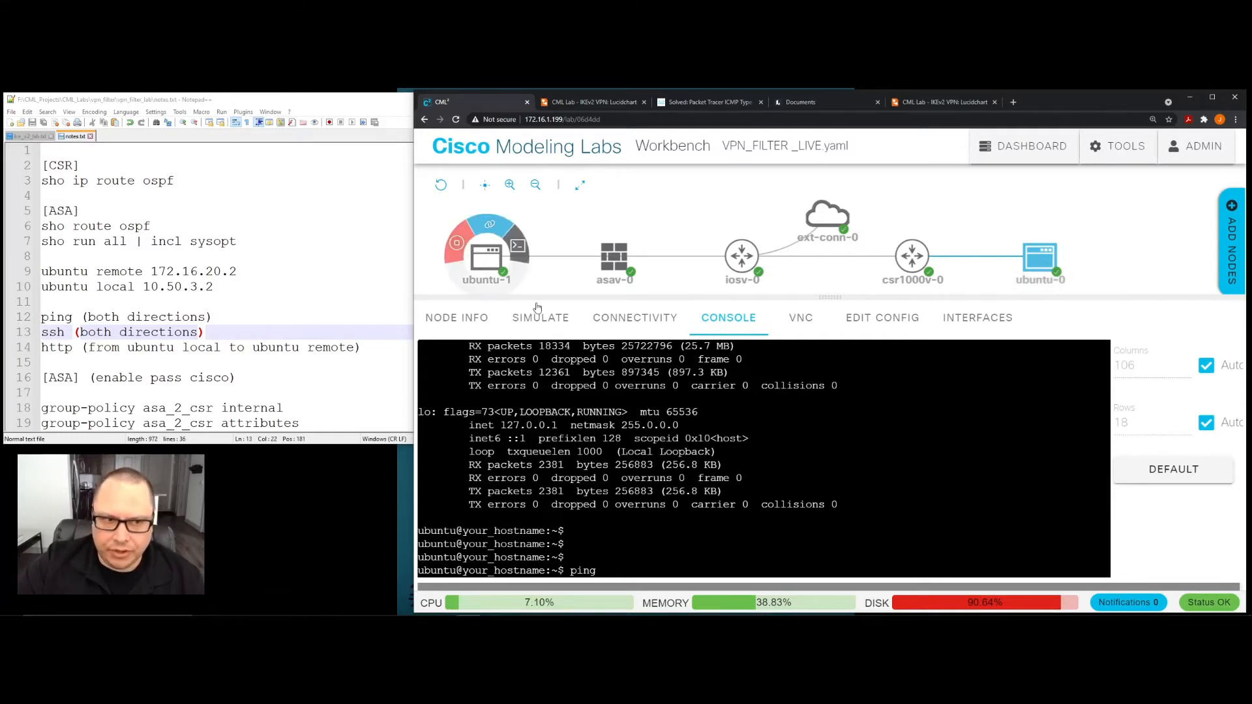
text(10)
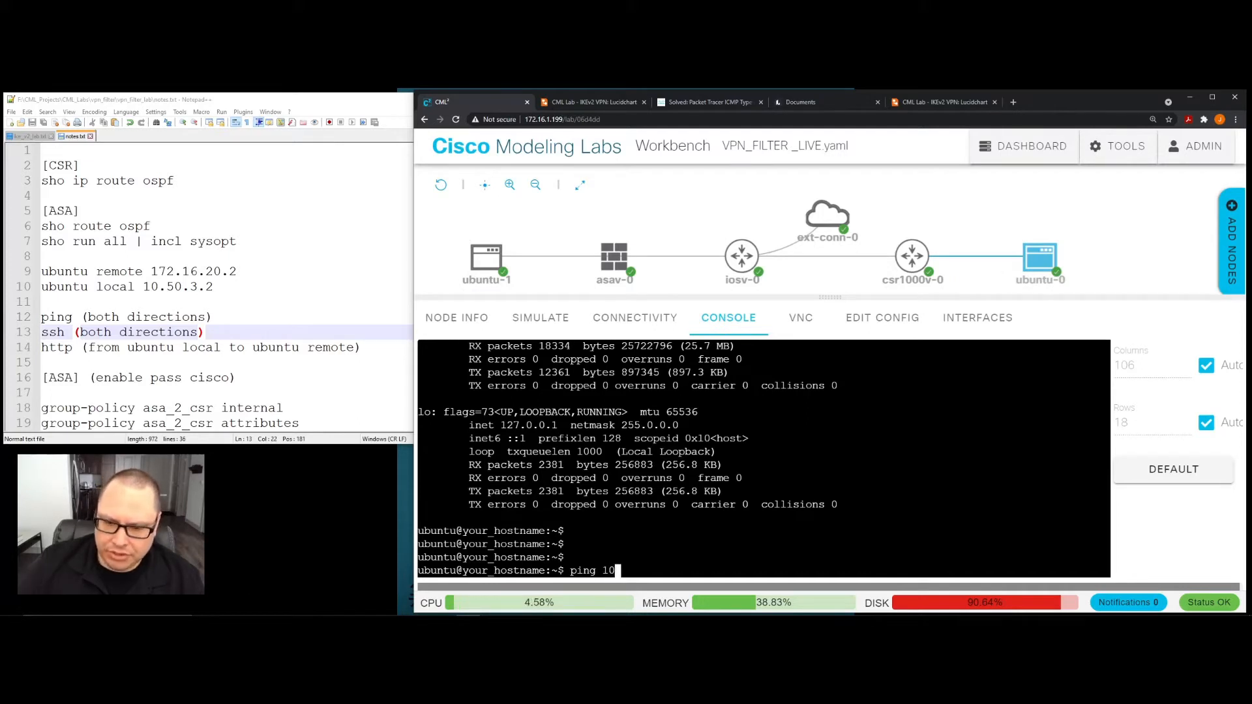
text(.50.3.2)
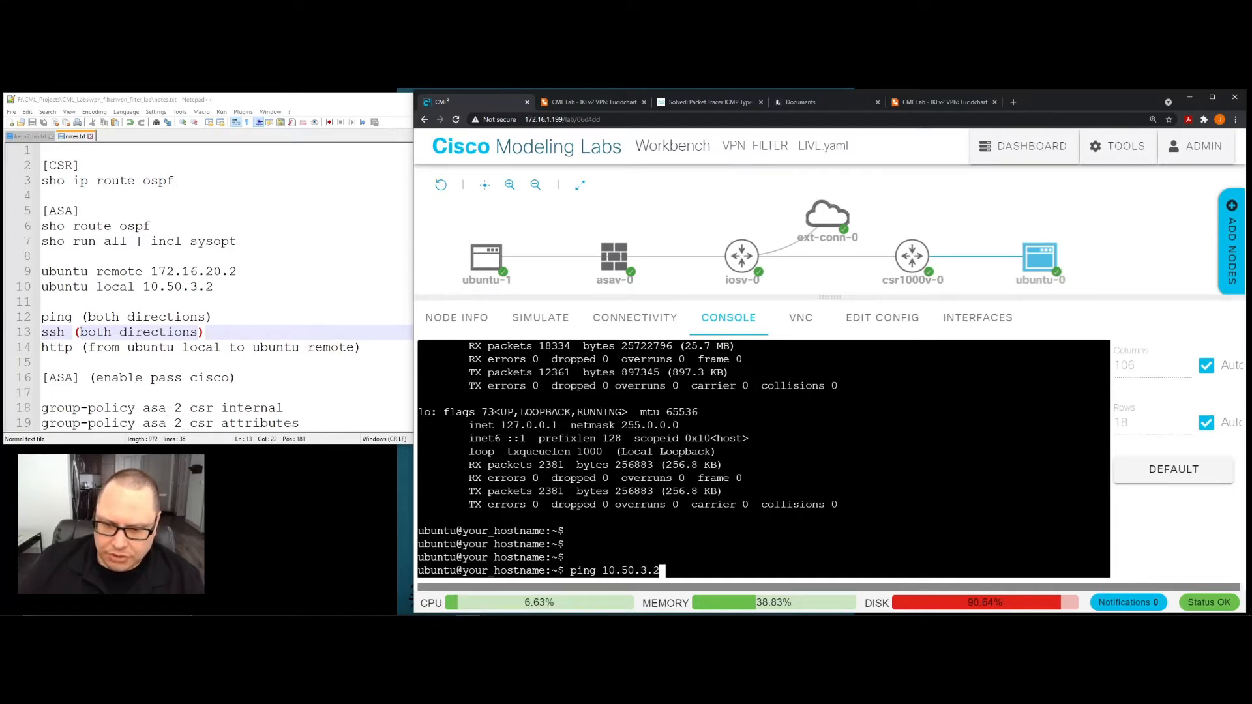
key(Return)
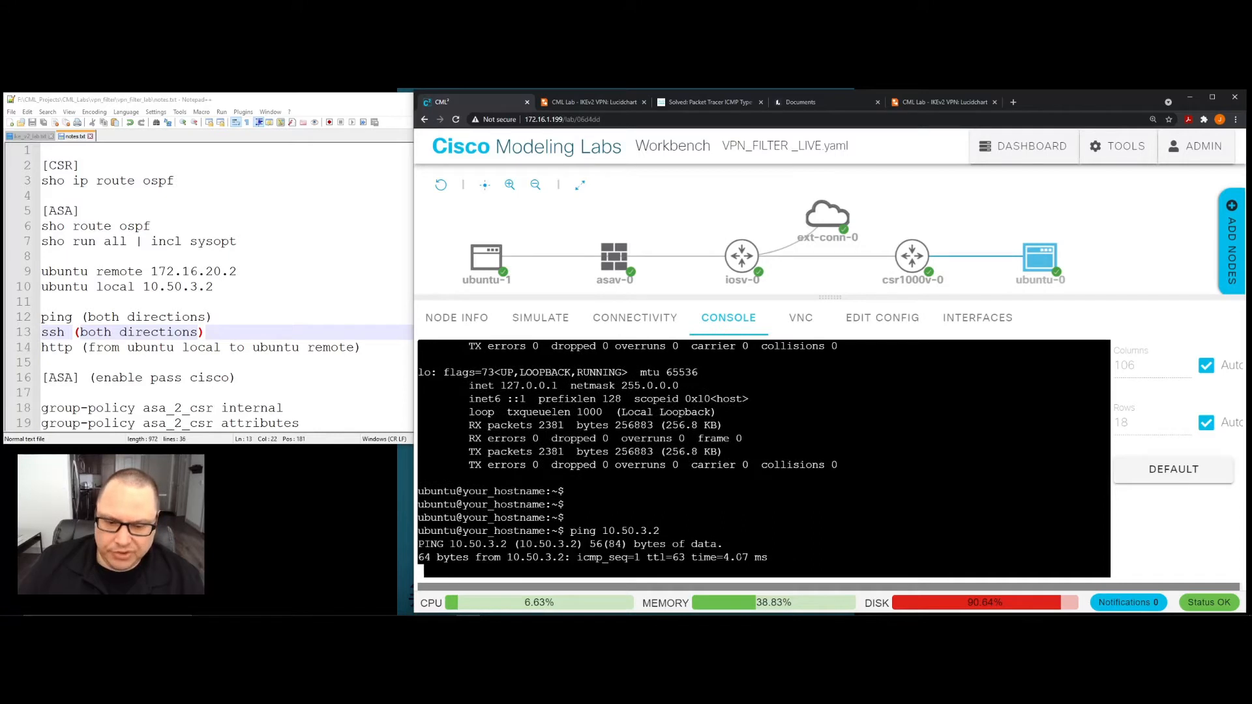
key(ctrl+c)
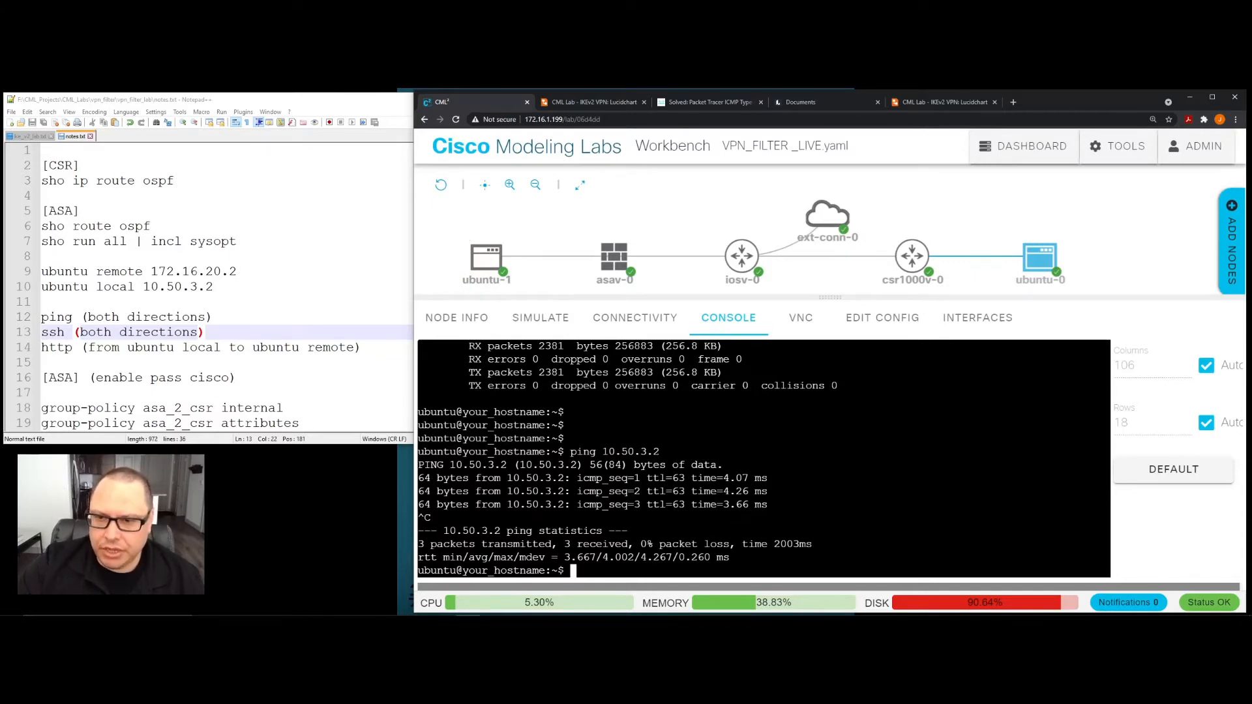
mouse_move(923, 256)
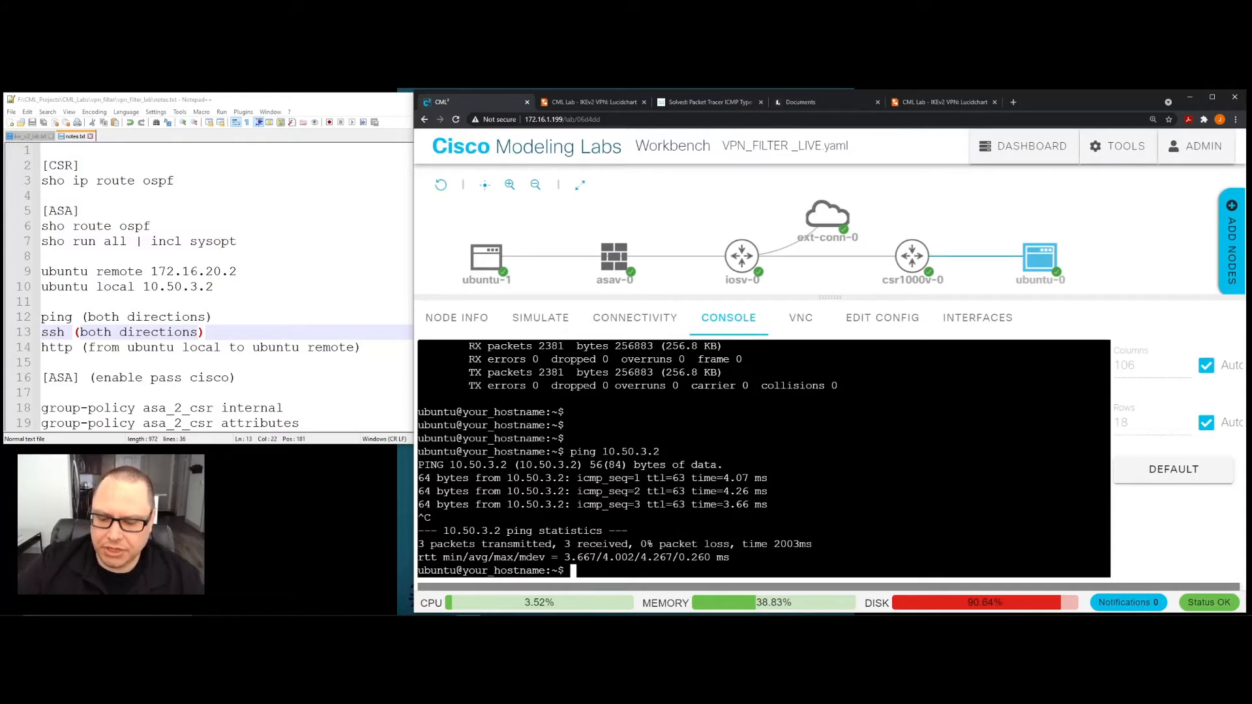
key(Return)
key(Return)
key(Return)
key(Return)
key(Return)
key(Return)
key(Return)
key(Return)
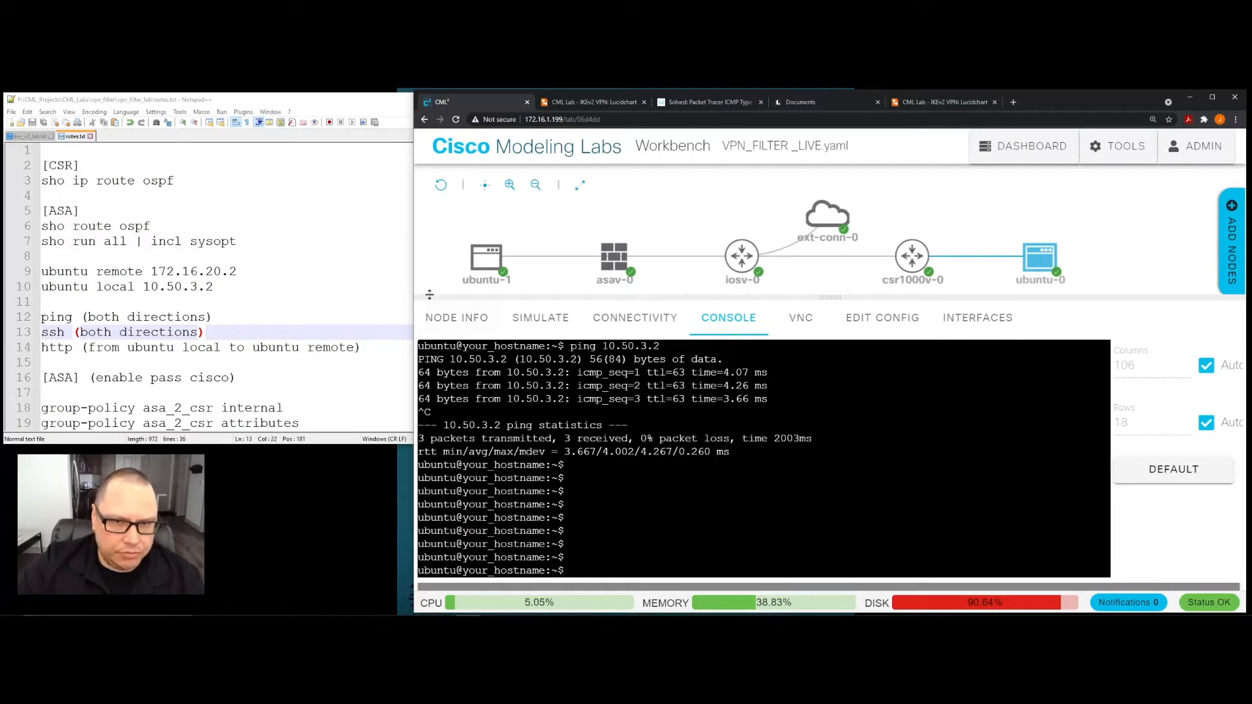
- Connect from the ubuntu-1 console to 172.16.20.2 over SSH and enter the account password
click(487, 264)
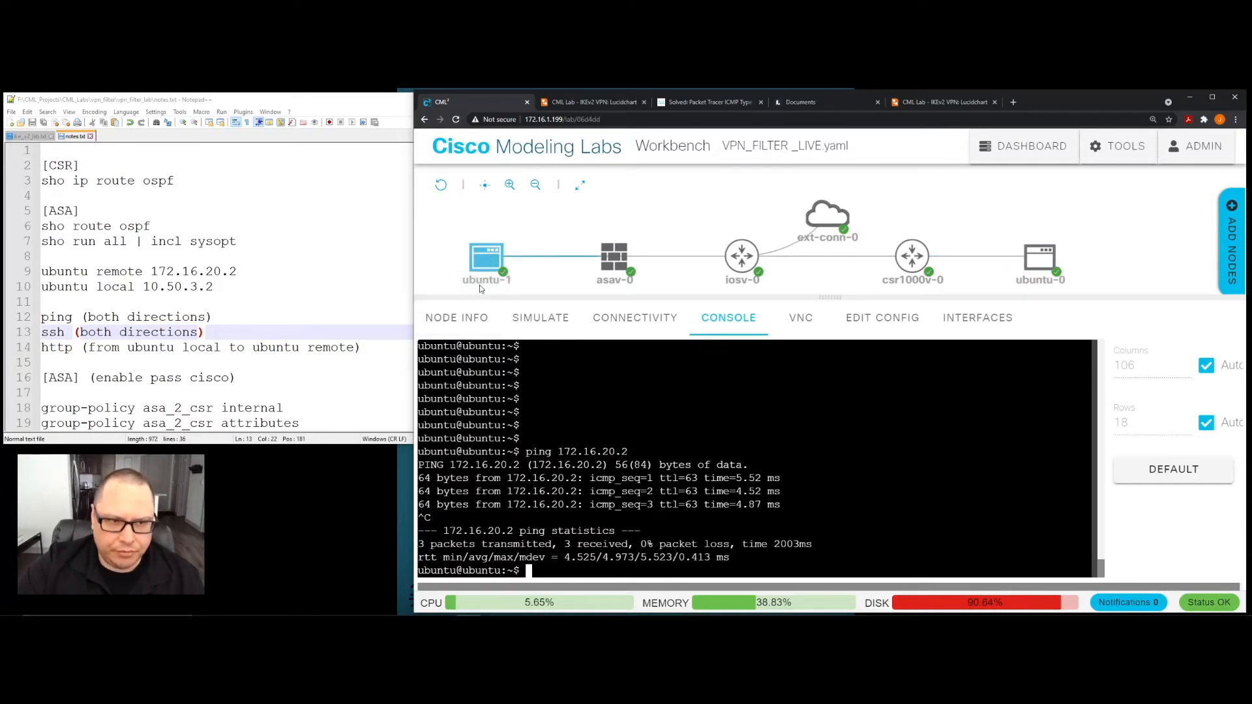
mouse_move(485, 264)
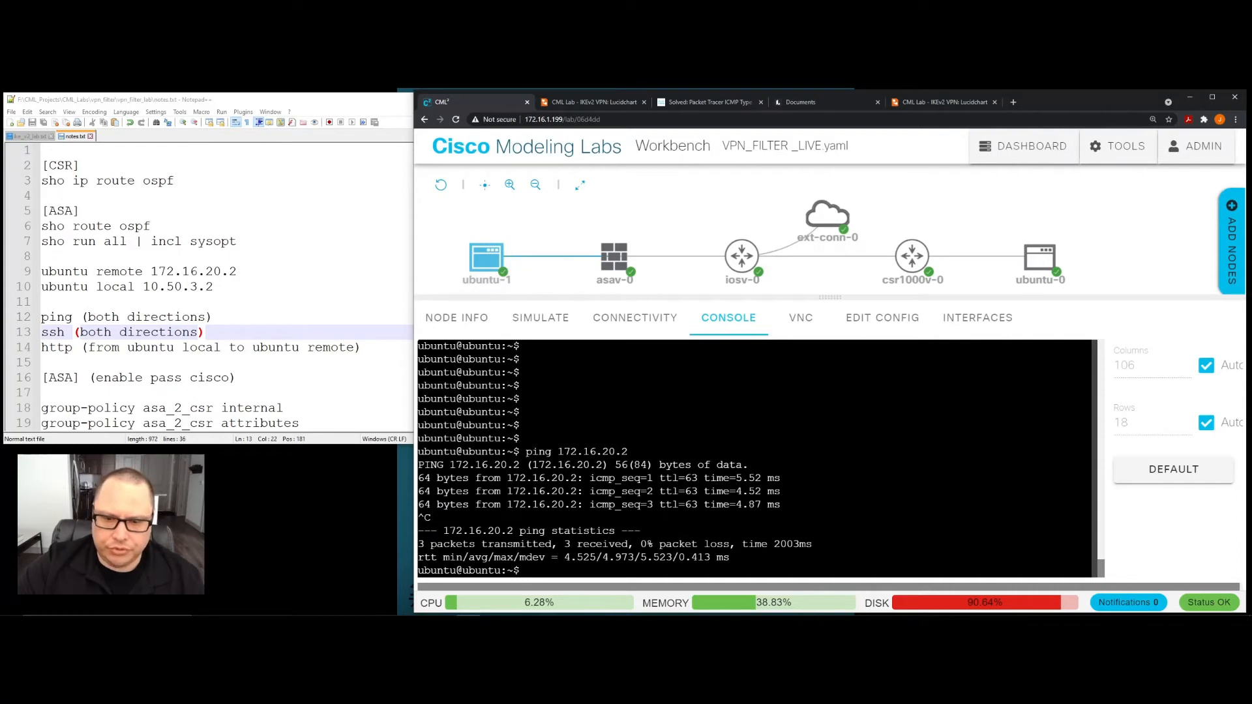
text(ssh )
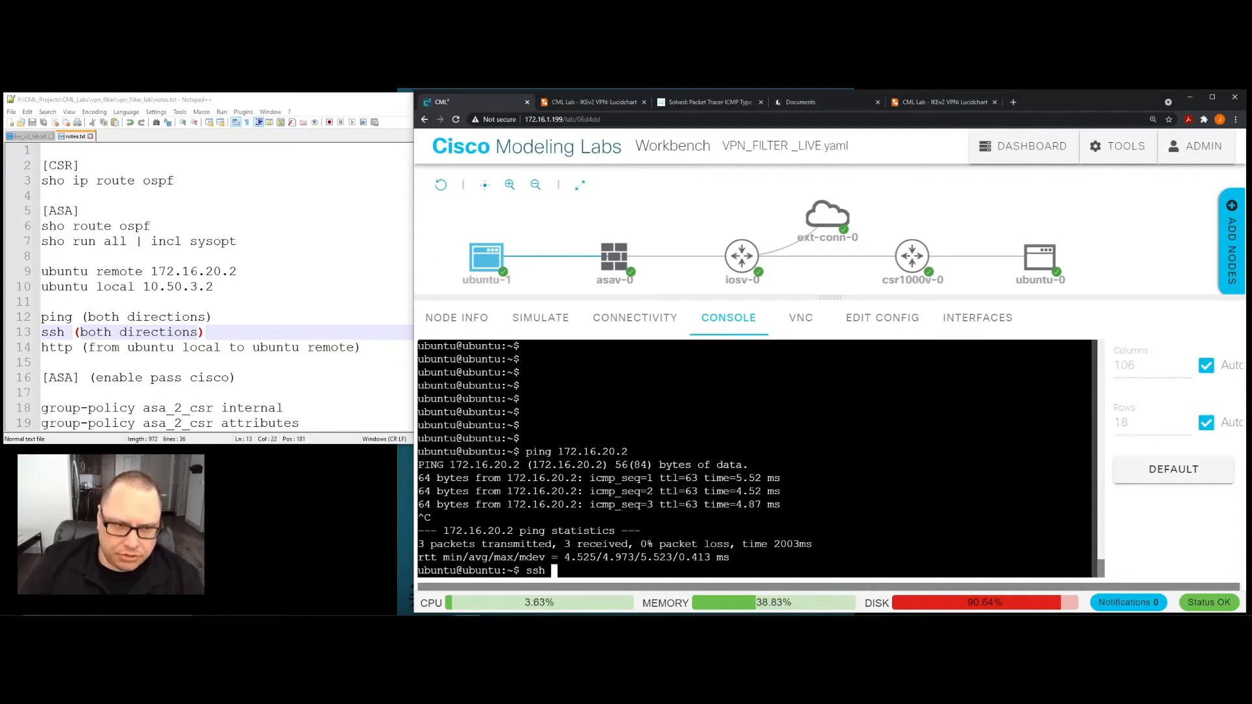
text(172.16)
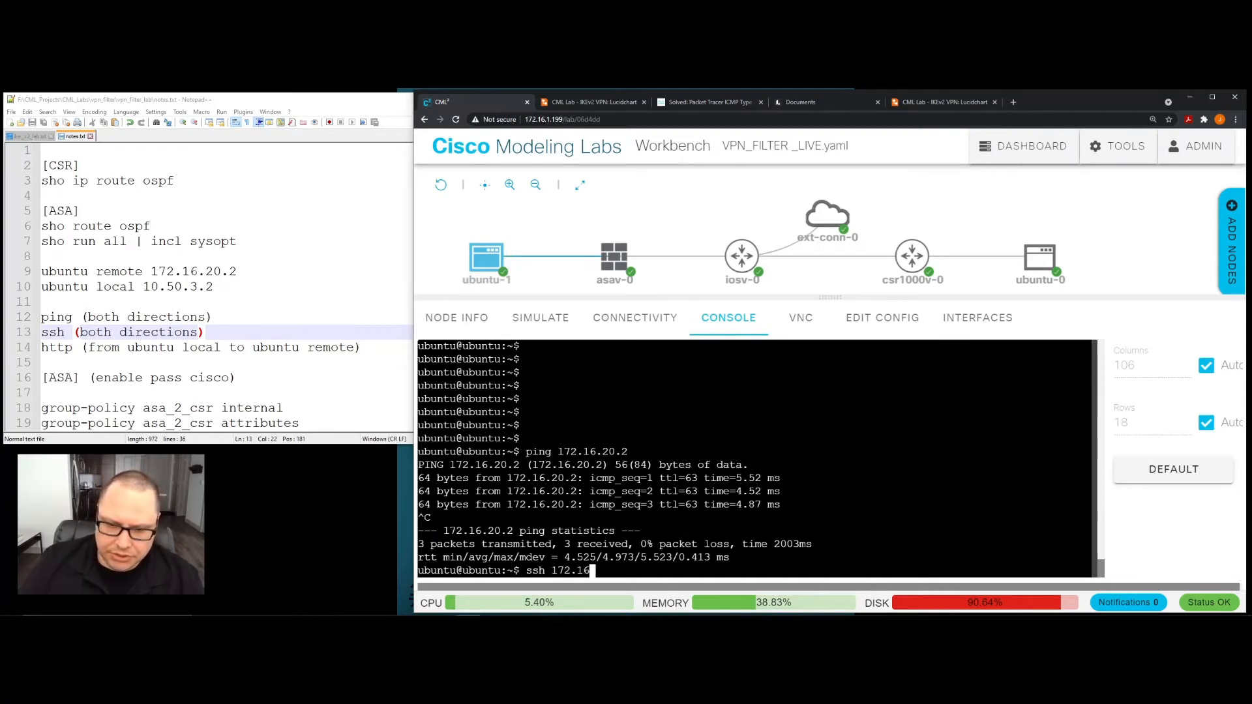
text(.20.2)
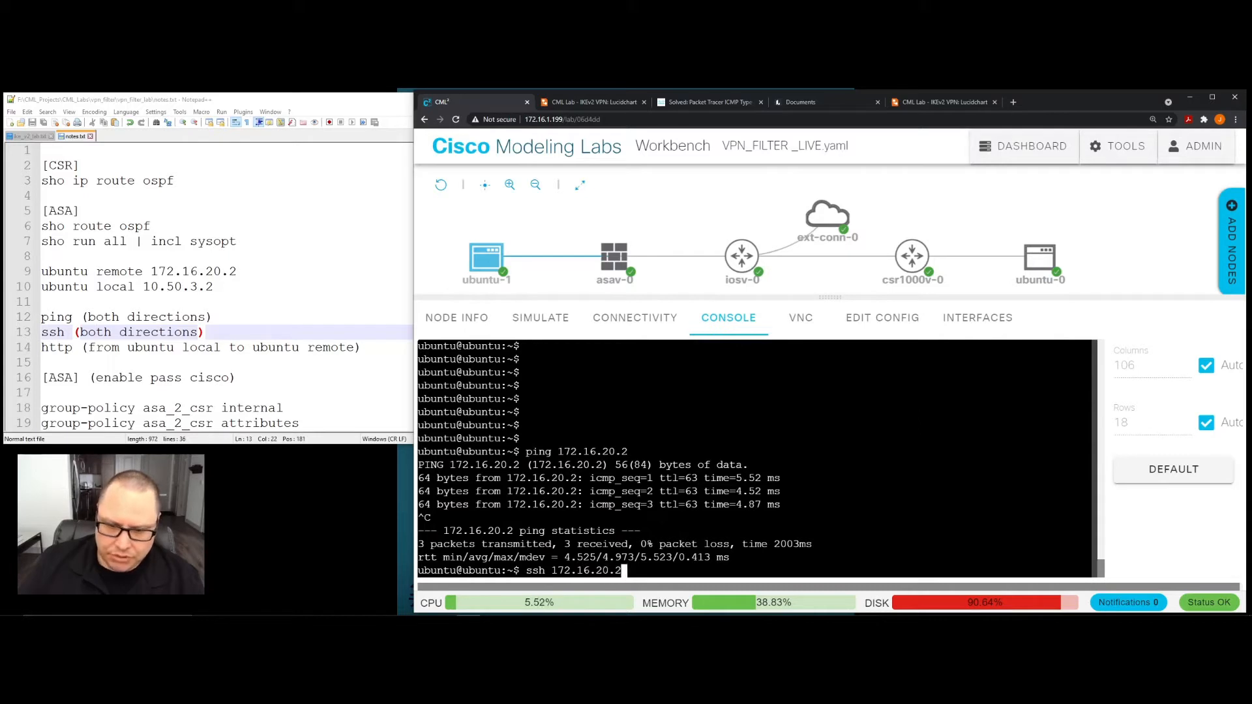
key(Return)
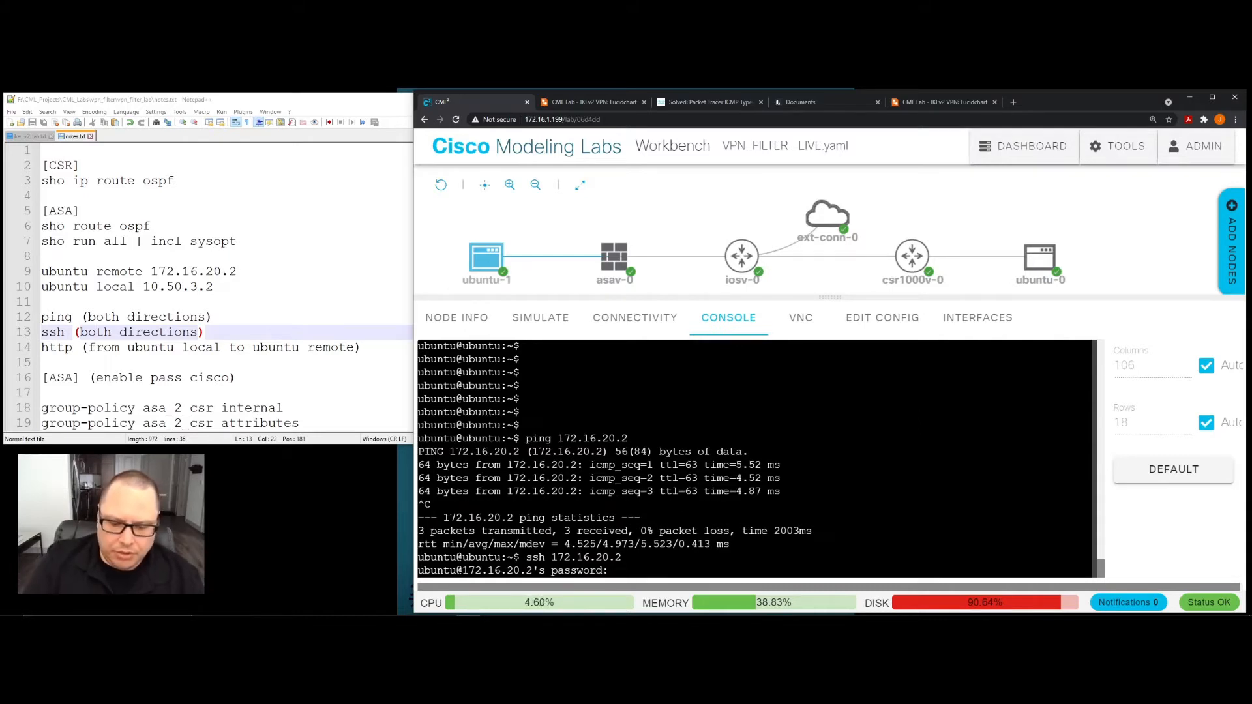
key(Return)
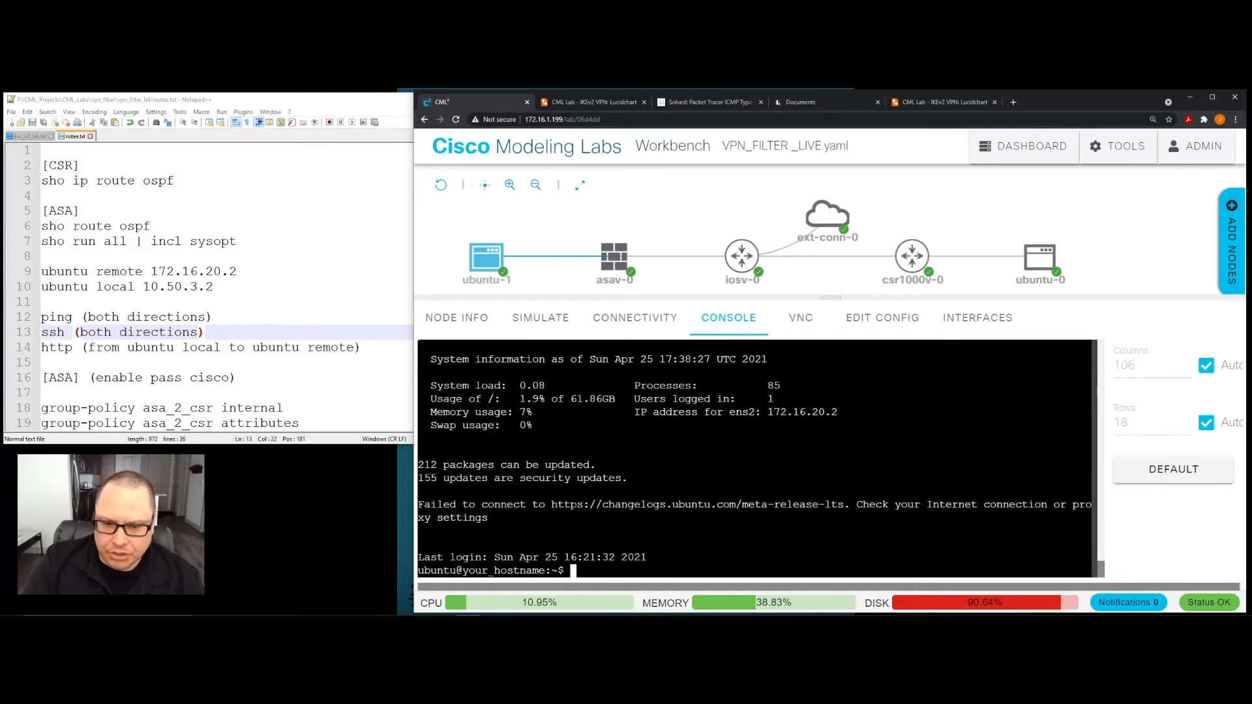
- Run "ifconfig" in the SSH session on the remote host and highlight the inet address of its network interface
key(Return)
key(Return)
key(Return)
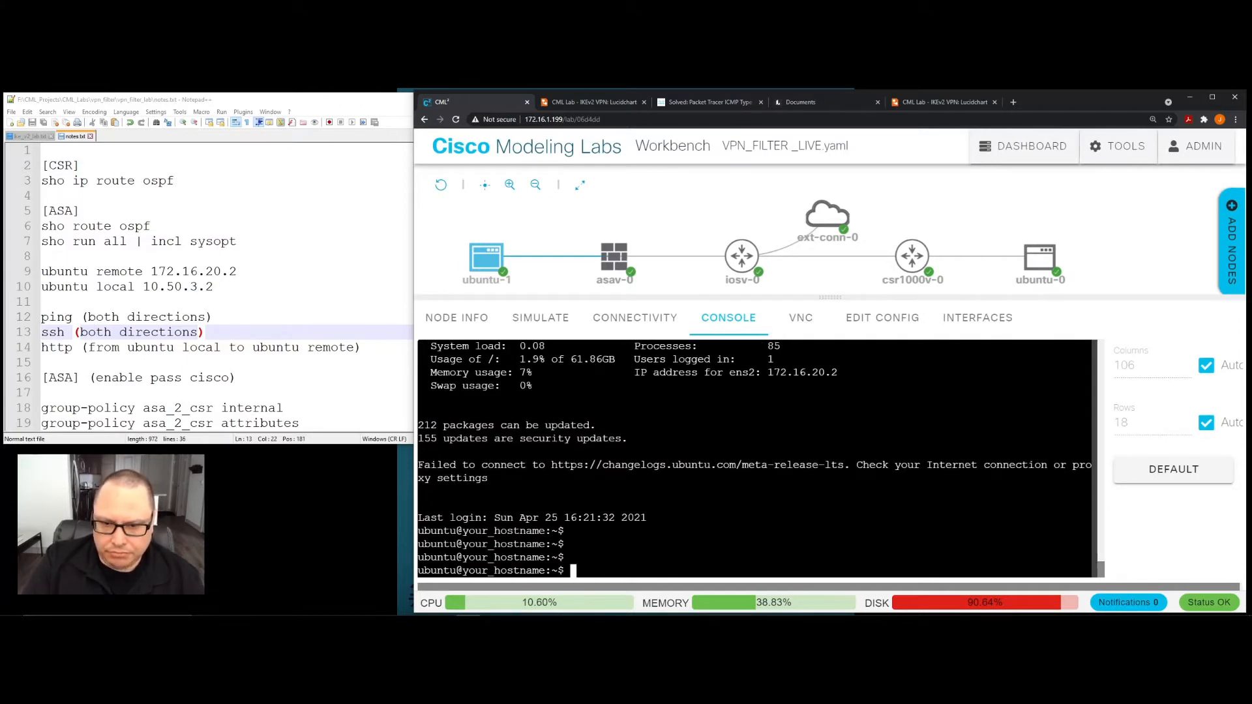
text(ifconfig)
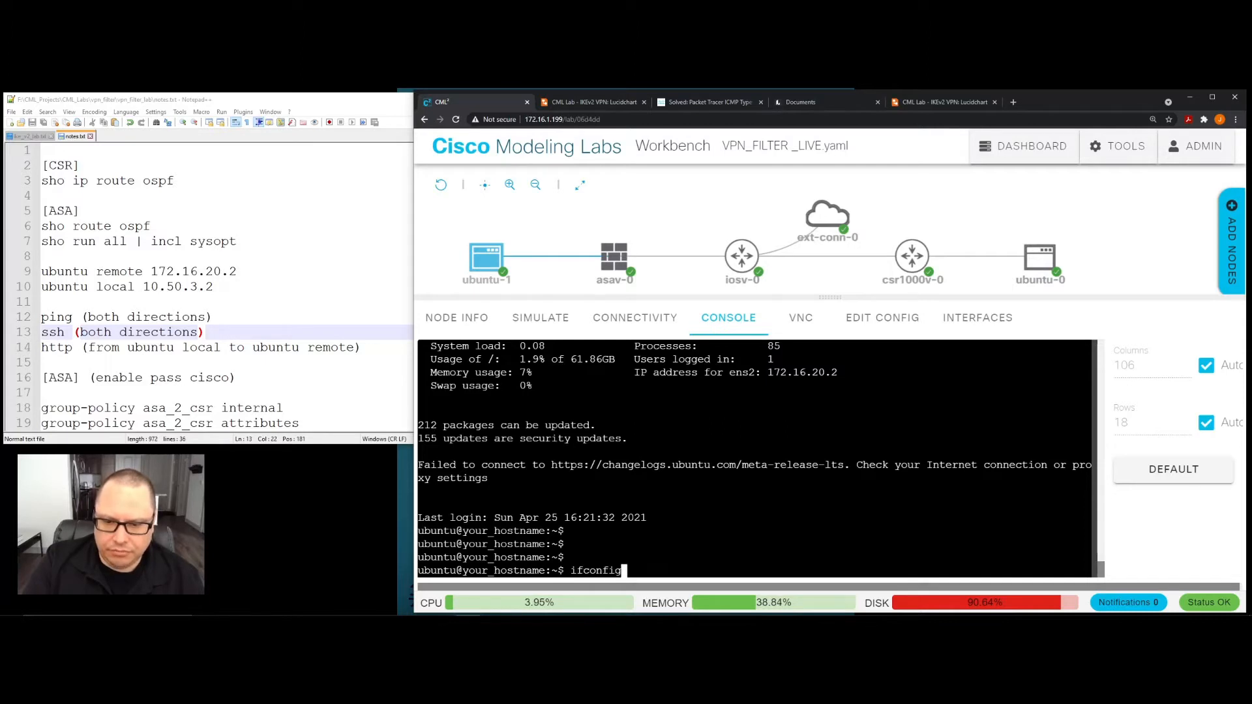
key(Return)
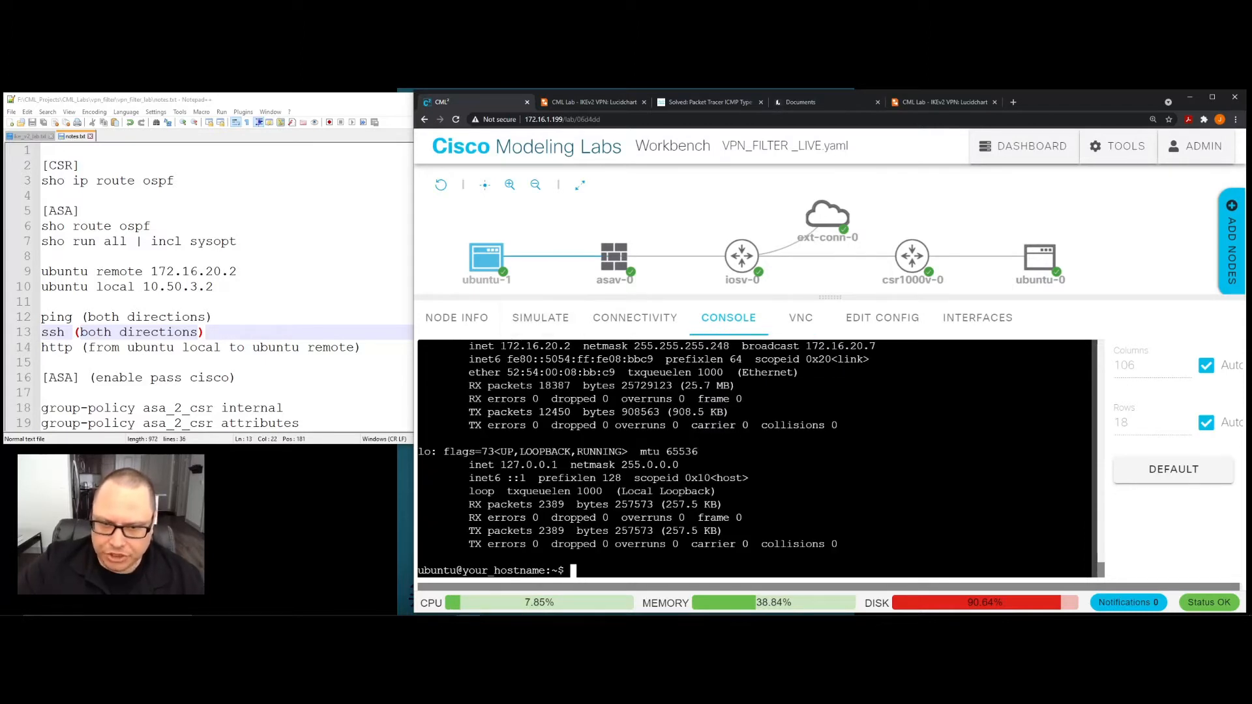
drag(501, 346, 573, 346)
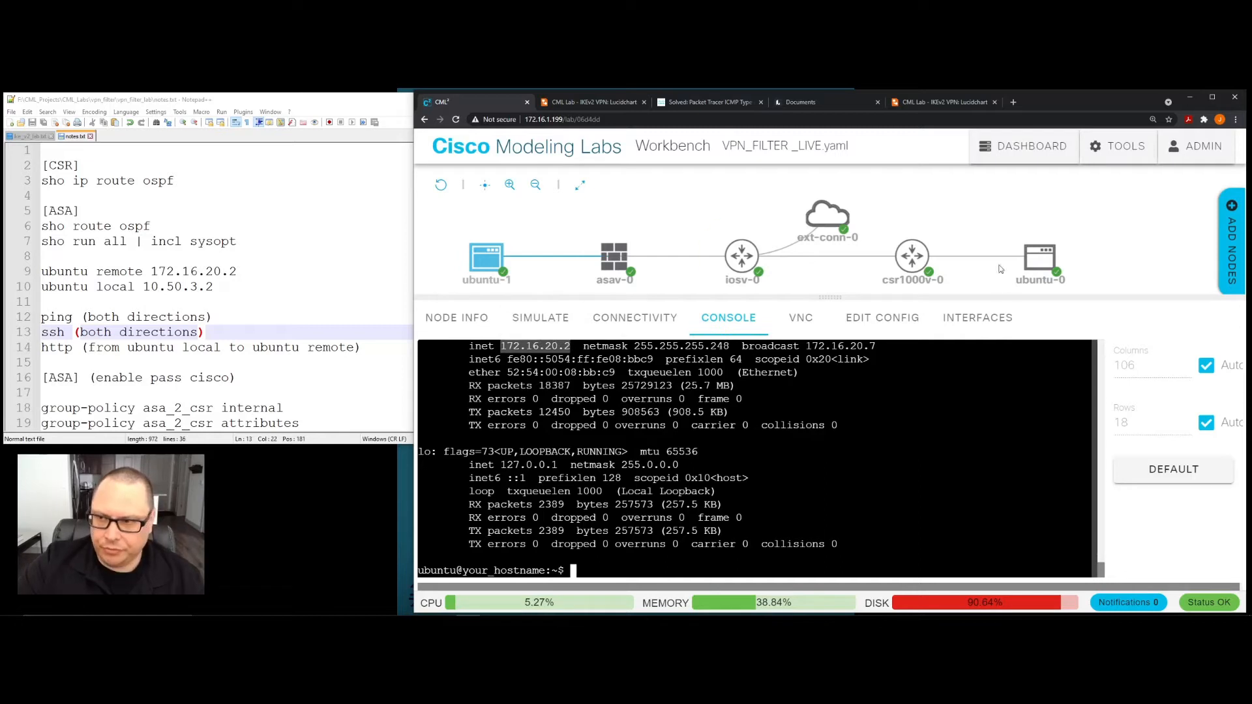
- Log out of the SSH session to 172.16.20.2 with the "logout" command
click(737, 483)
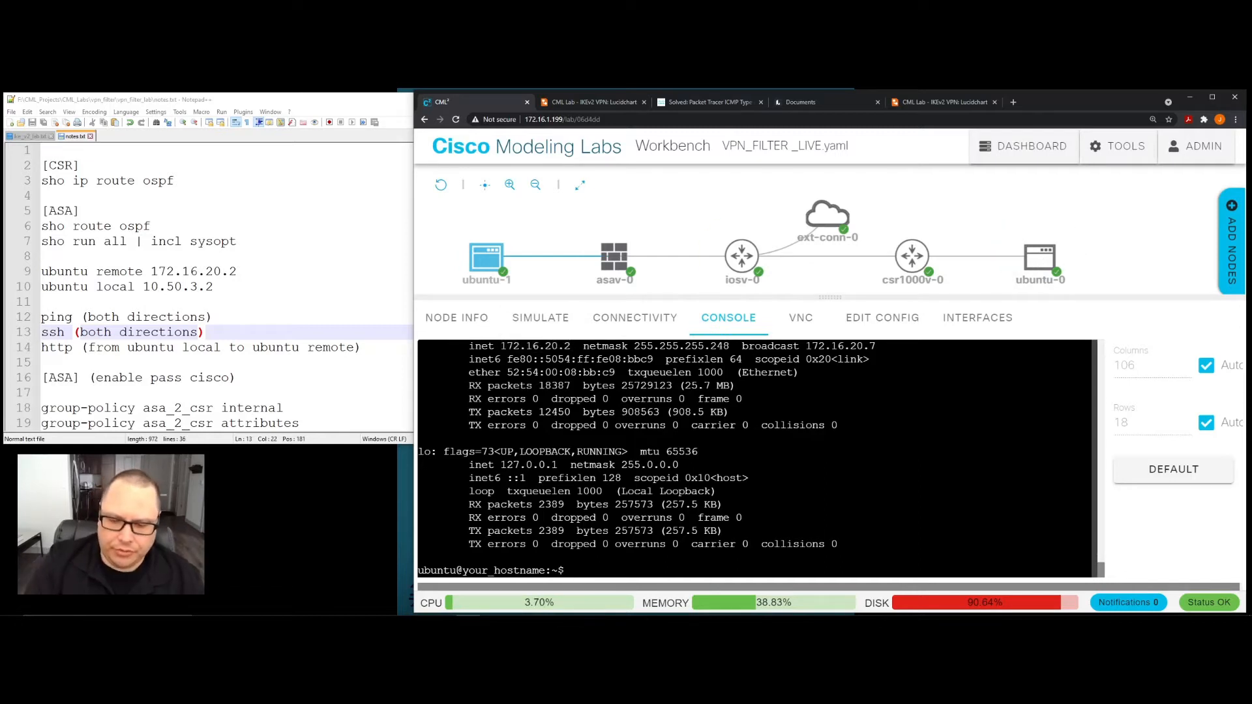
text(logout)
key(Return)
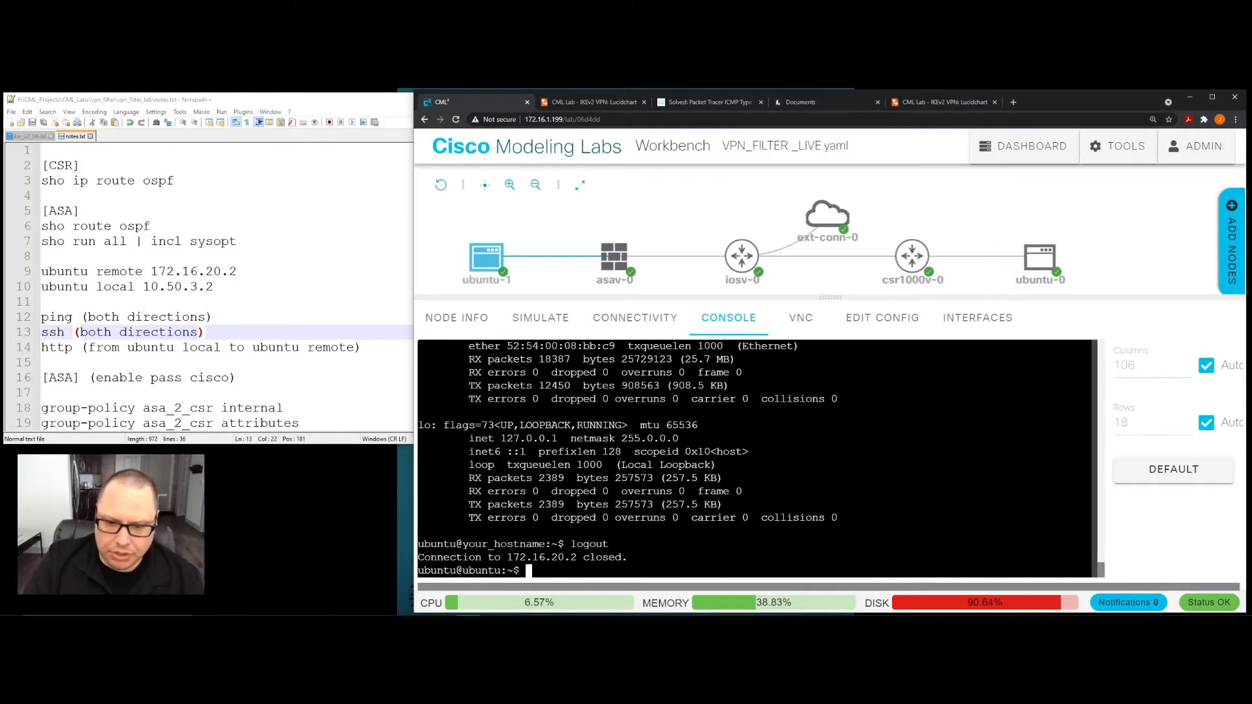
- Connect from the ubuntu-0 console to 10.50.3.2 over SSH and enter the account password
click(1041, 265)
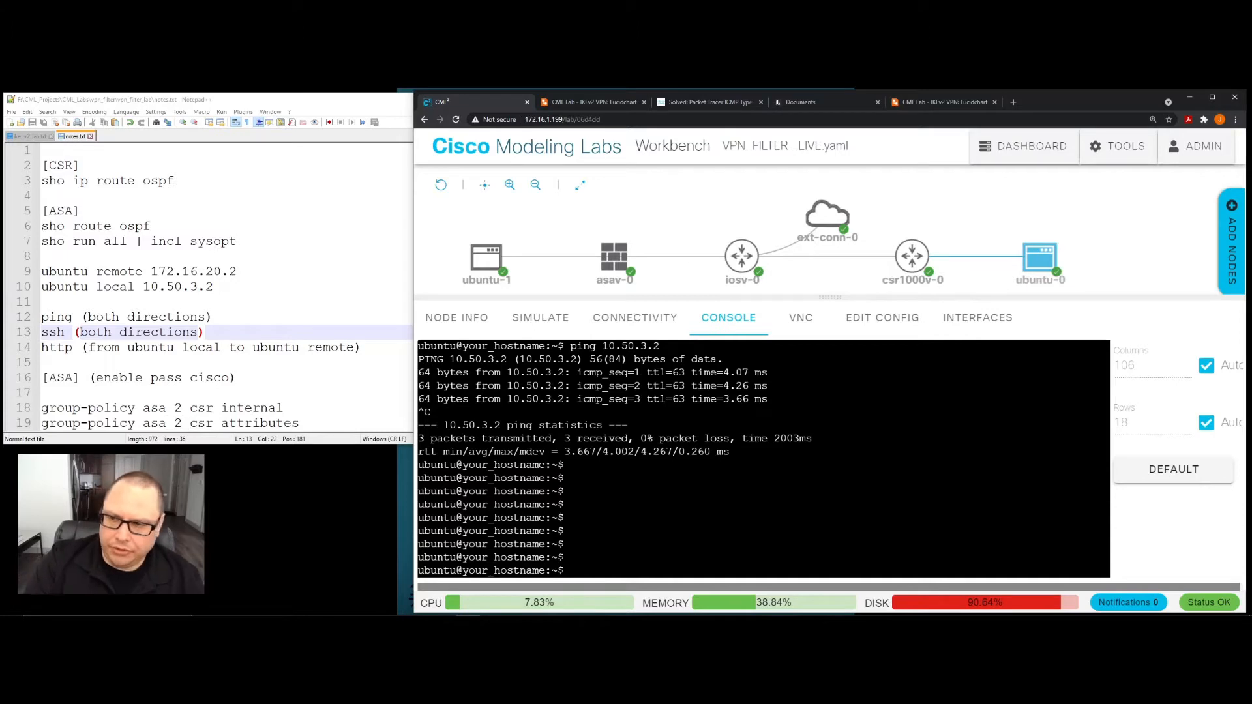
text(ss)
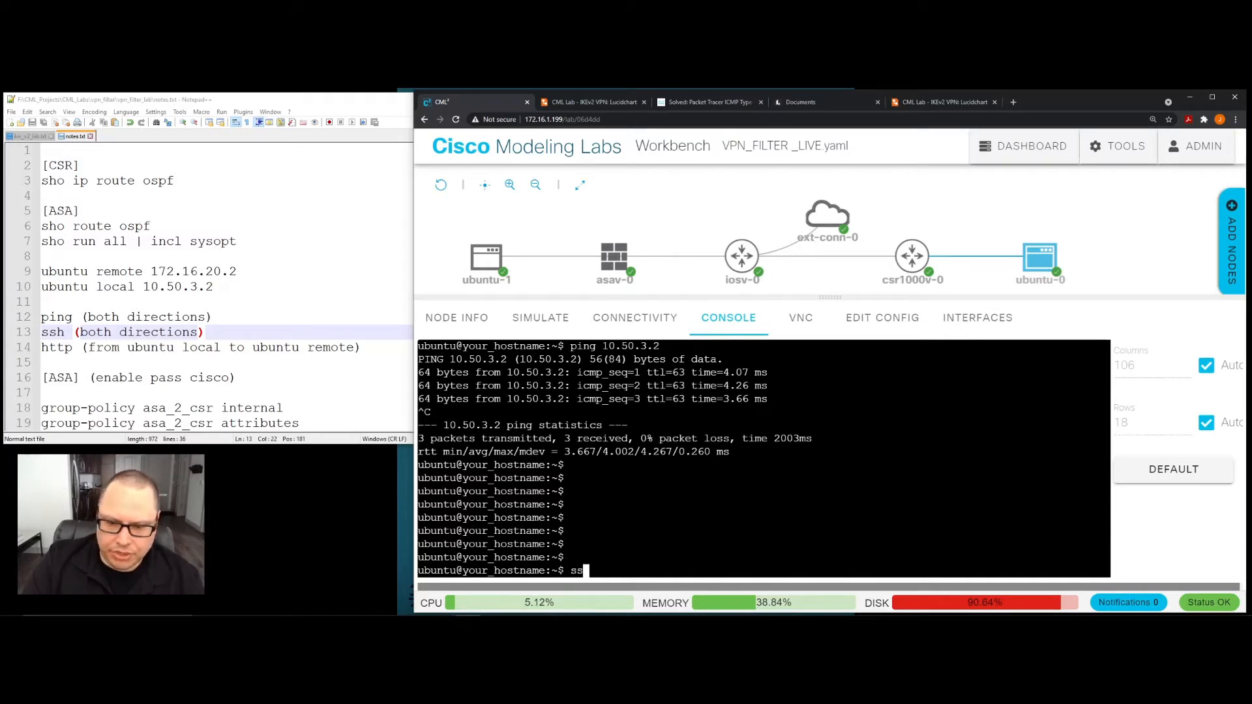
text(h 10.50)
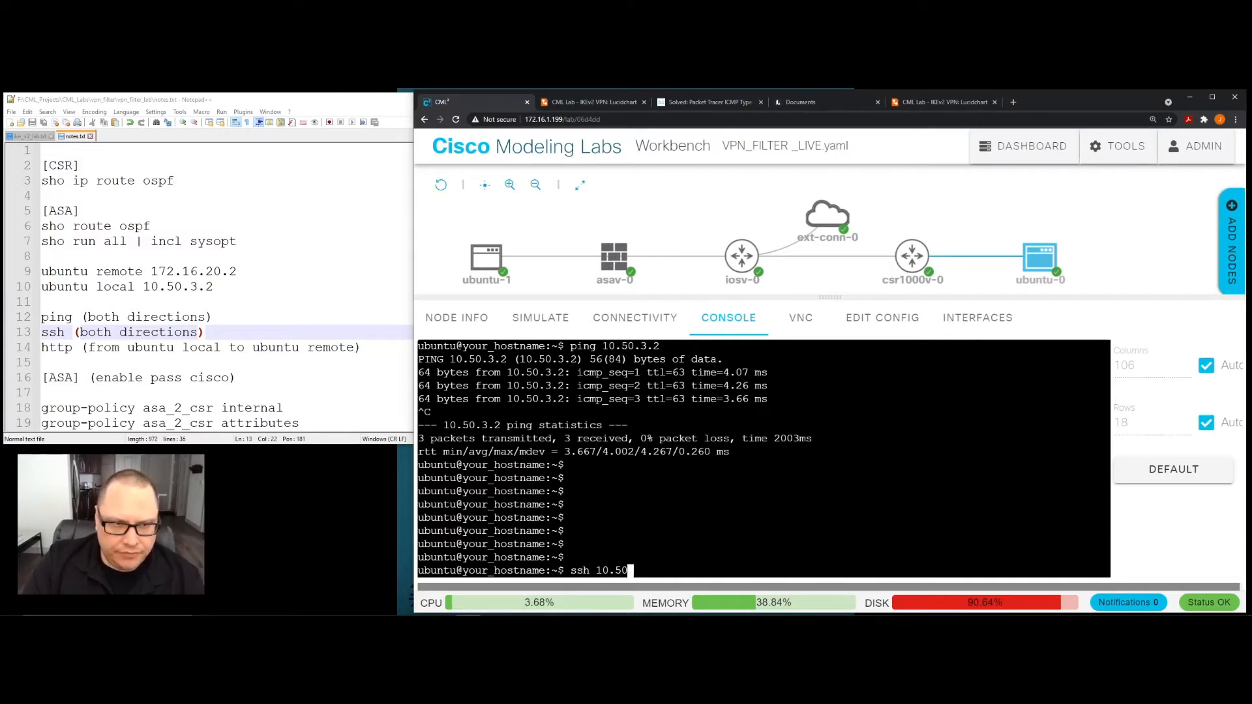
text(.3.2)
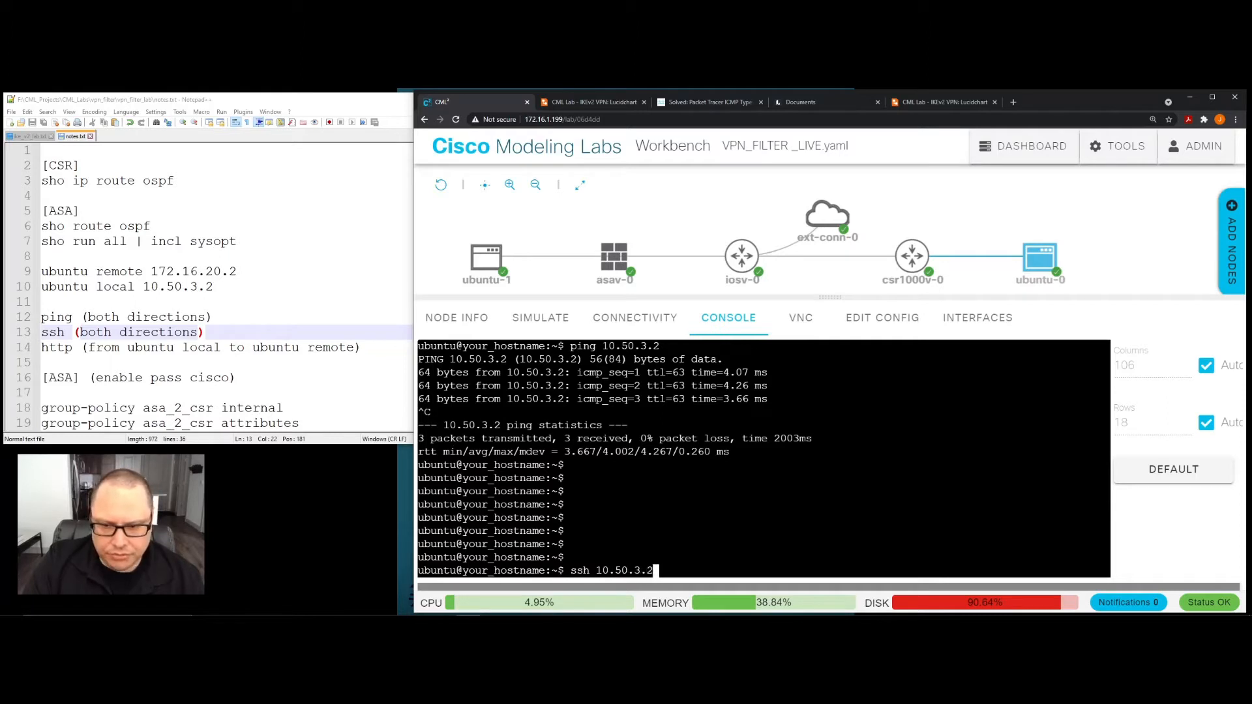
key(Return)
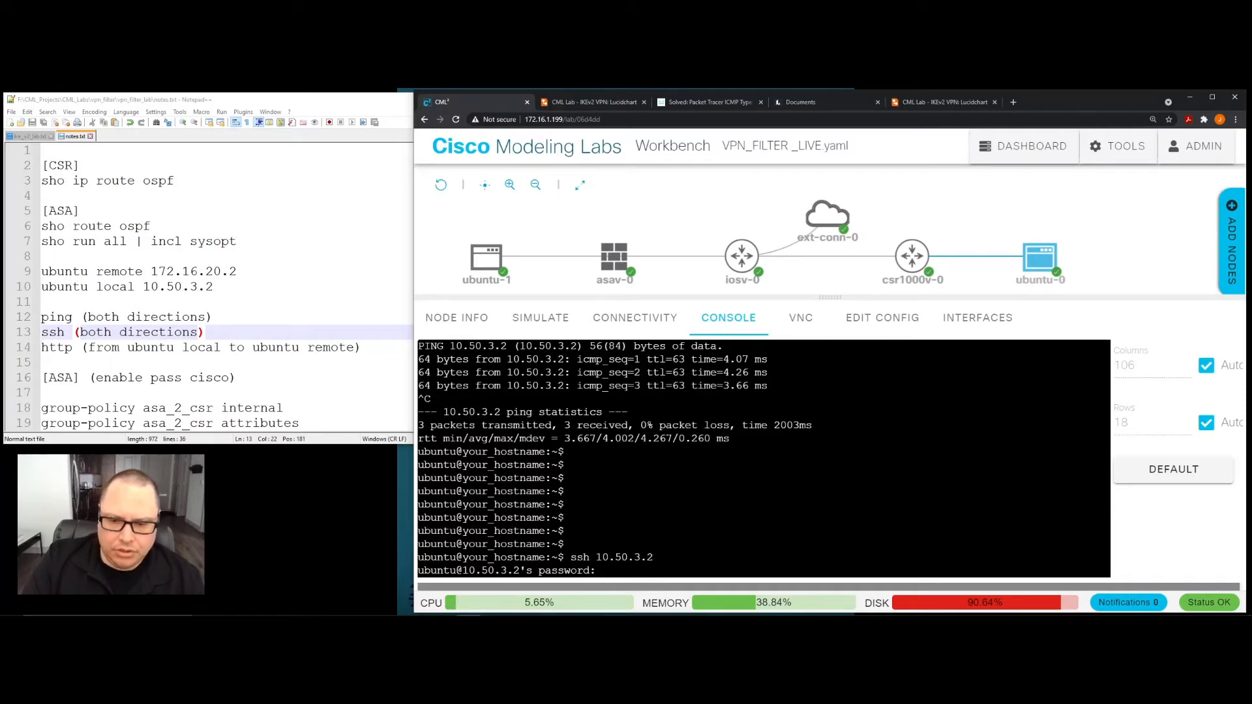
key(Return)
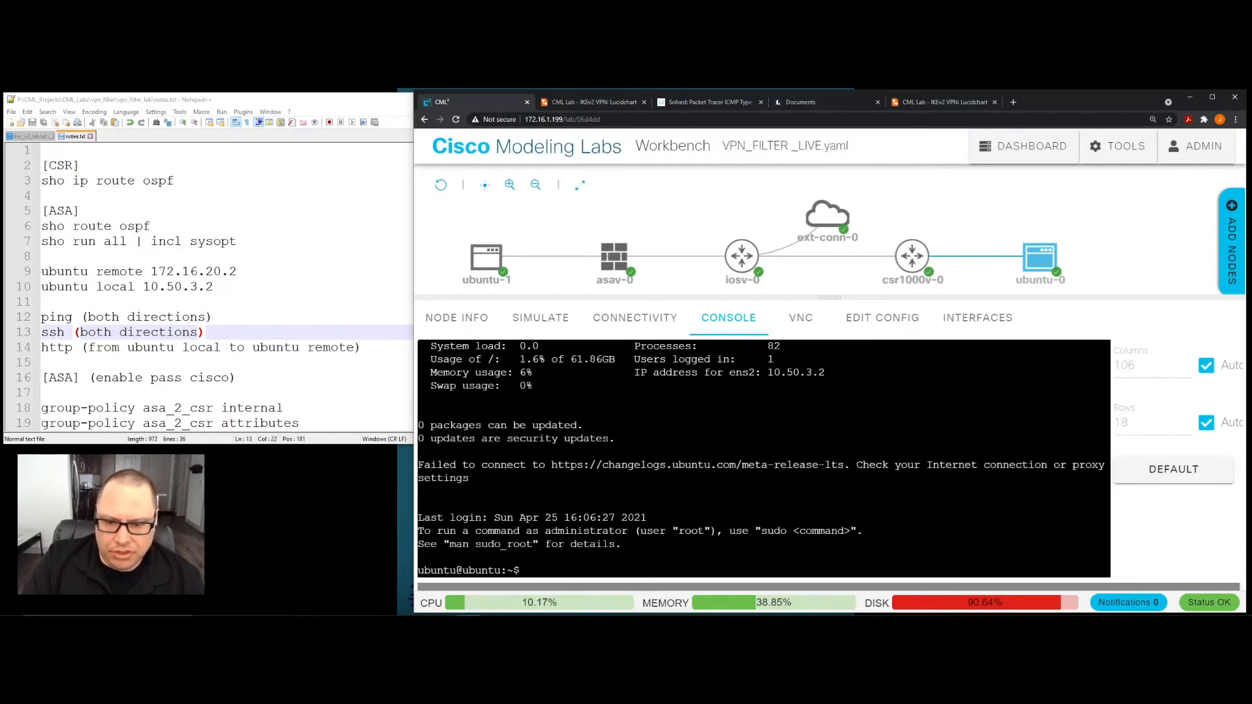
- Run "ifconfig" in the SSH session on 10.50.3.2 to display that host's interface addresses
key(Return)
key(Return)
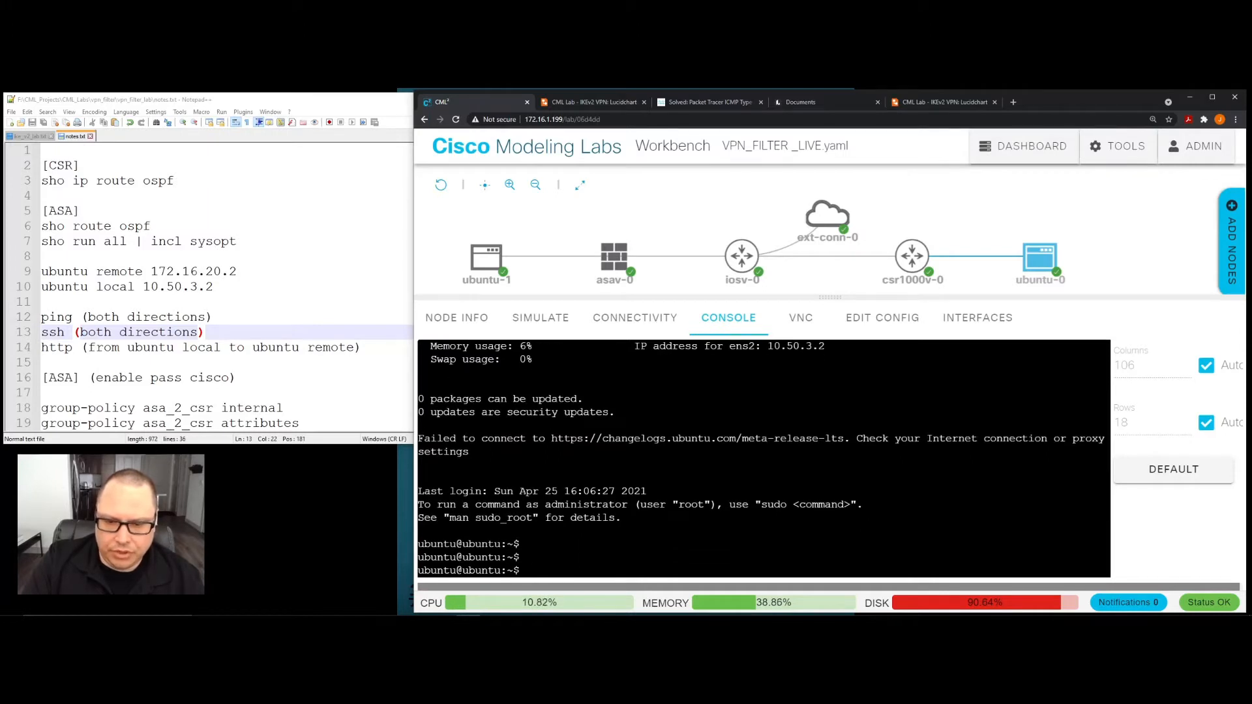
text(ifcon)
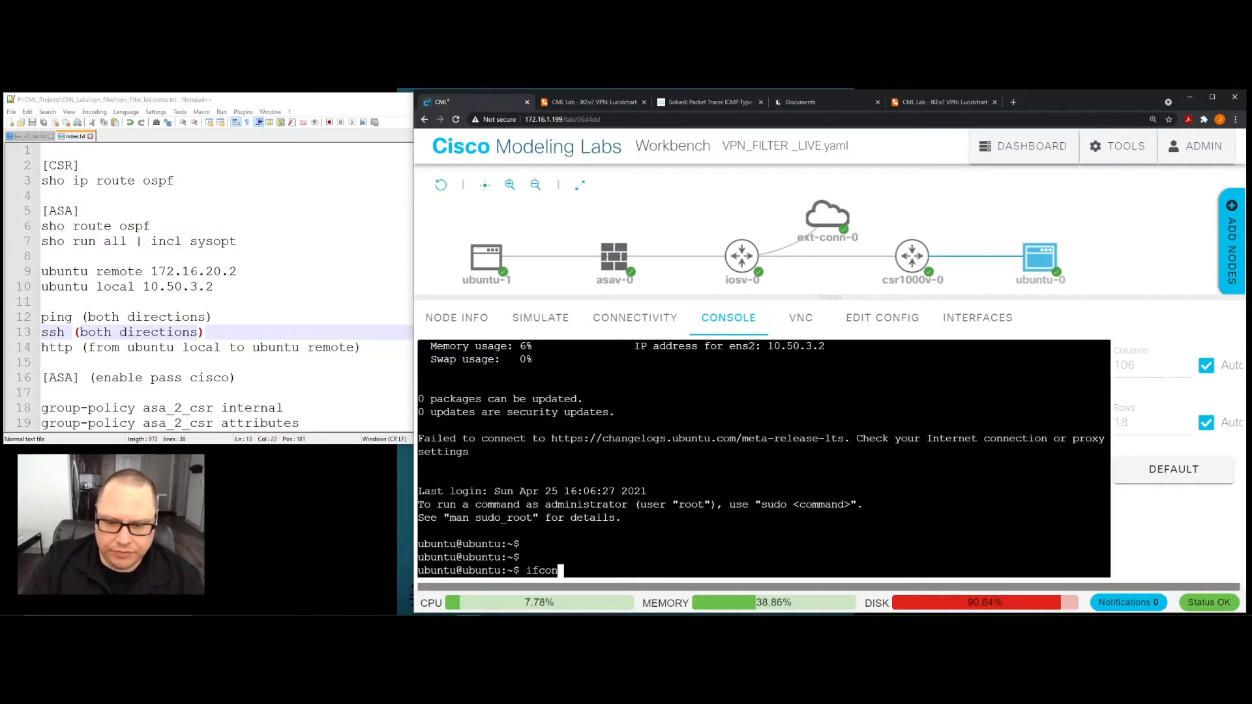
text(fig)
key(Return)
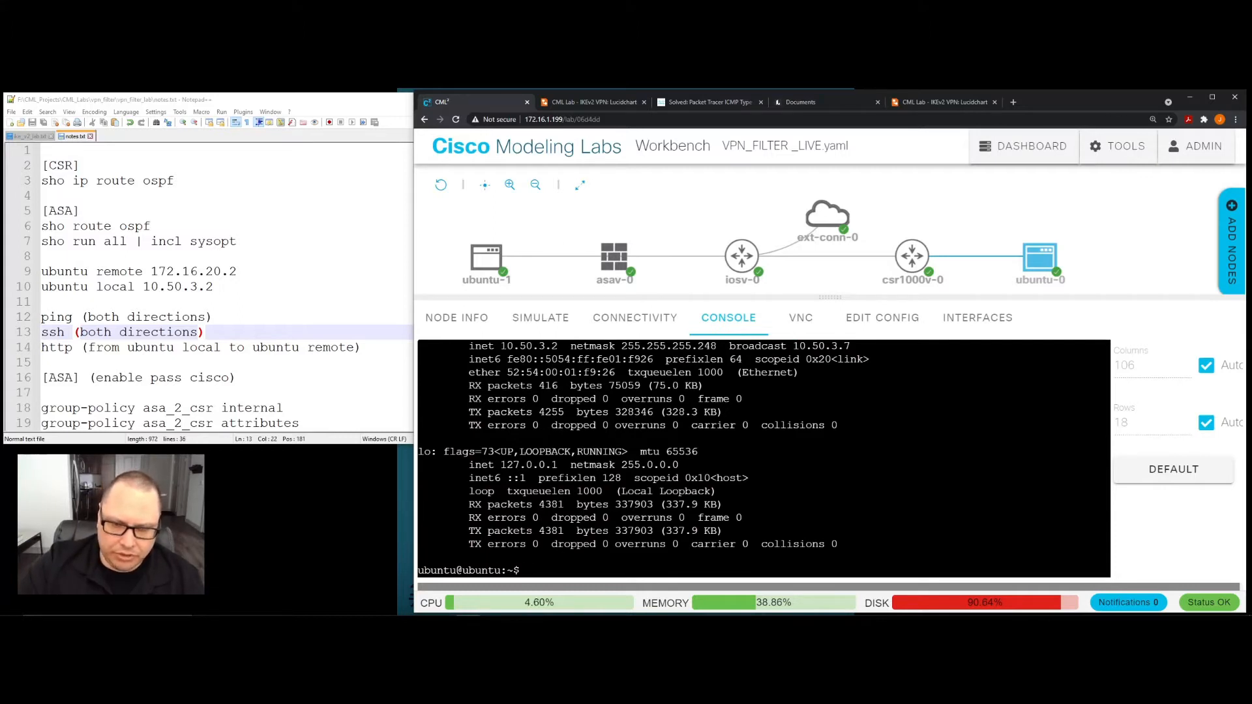
- Highlight the inet address in the ifconfig output and log out of the SSH session to 10.50.3.2 with "logout"
drag(501, 346, 558, 347)
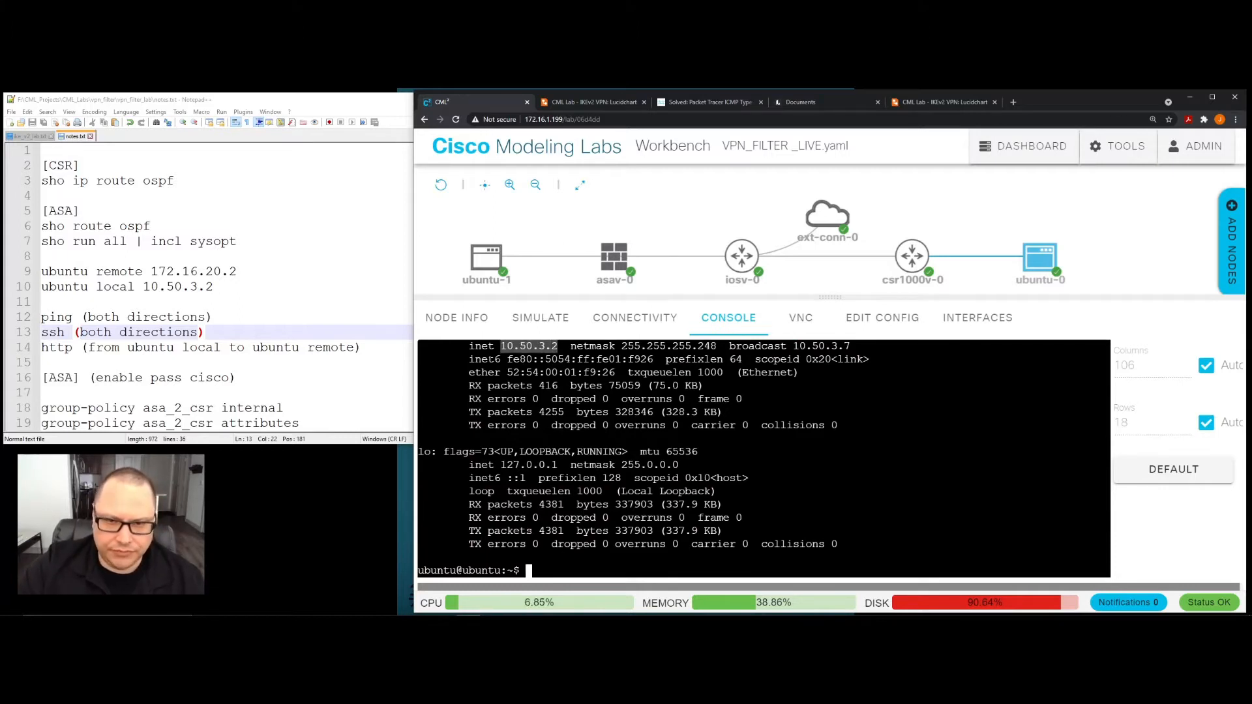
click(559, 359)
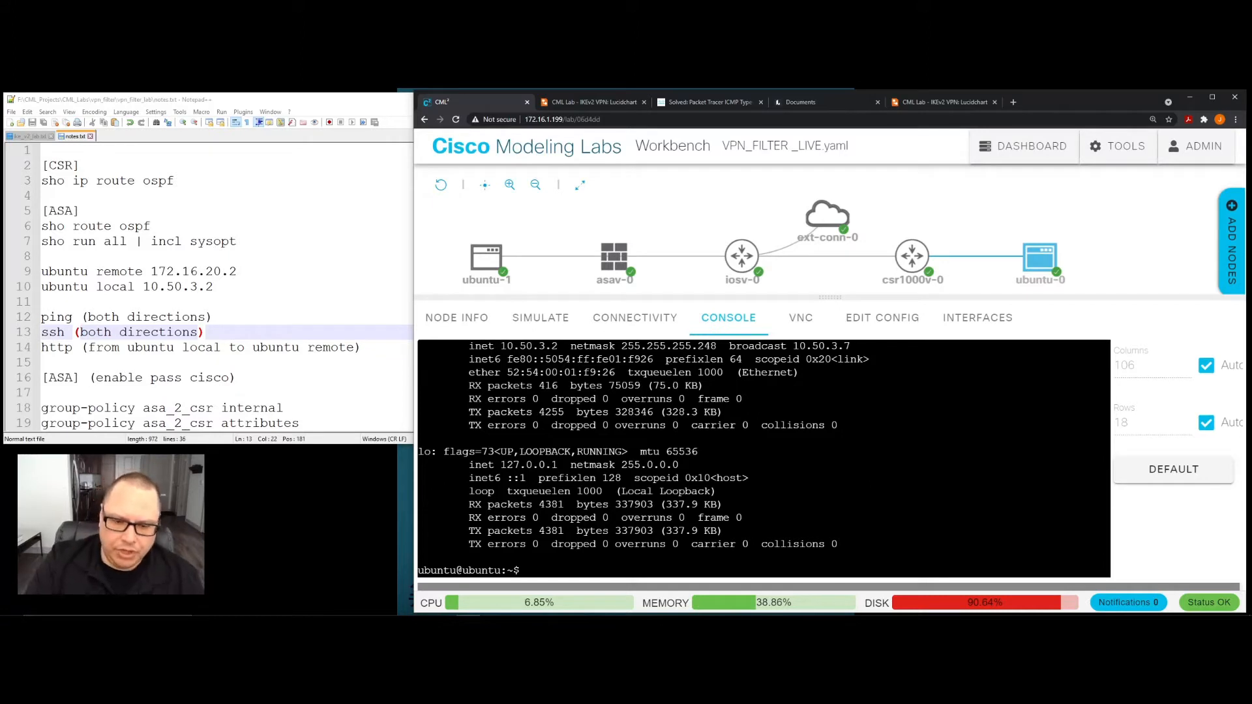
text(logout)
key(Return)
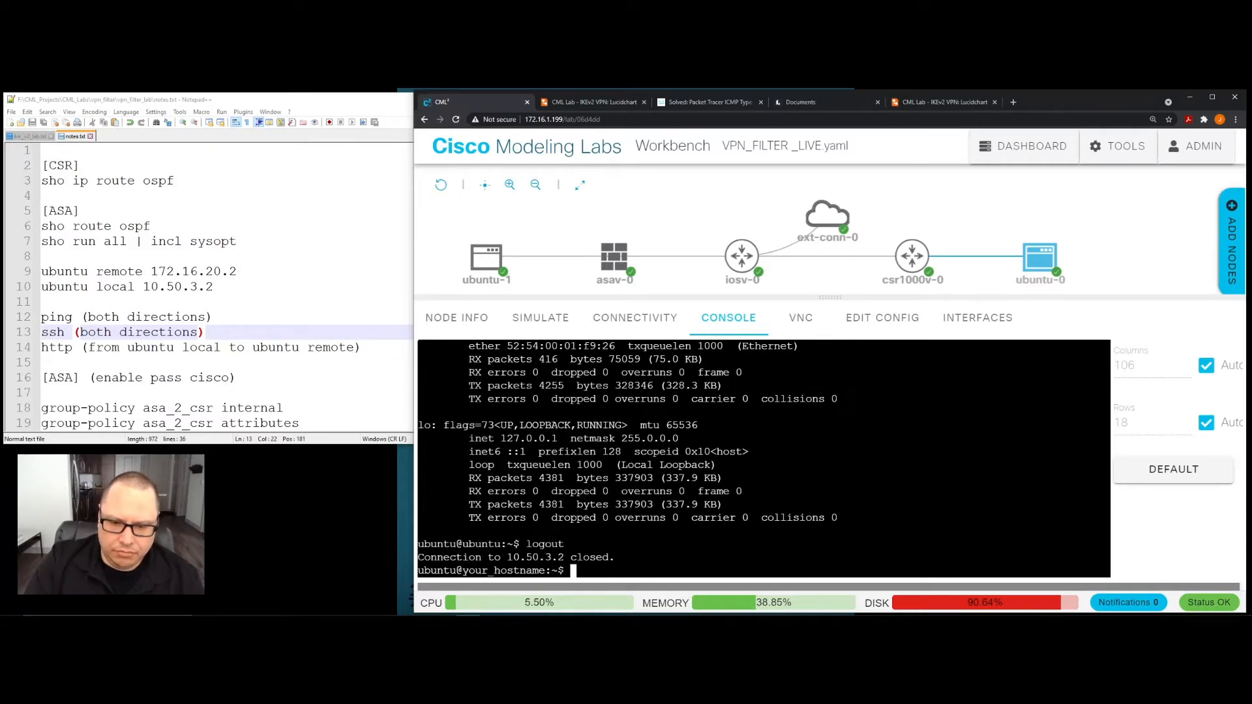
key(Return)
key(Return)
key(Return)
key(Return)
- Clear the ubuntu-0 console screen with the "clear" command
text(cle)
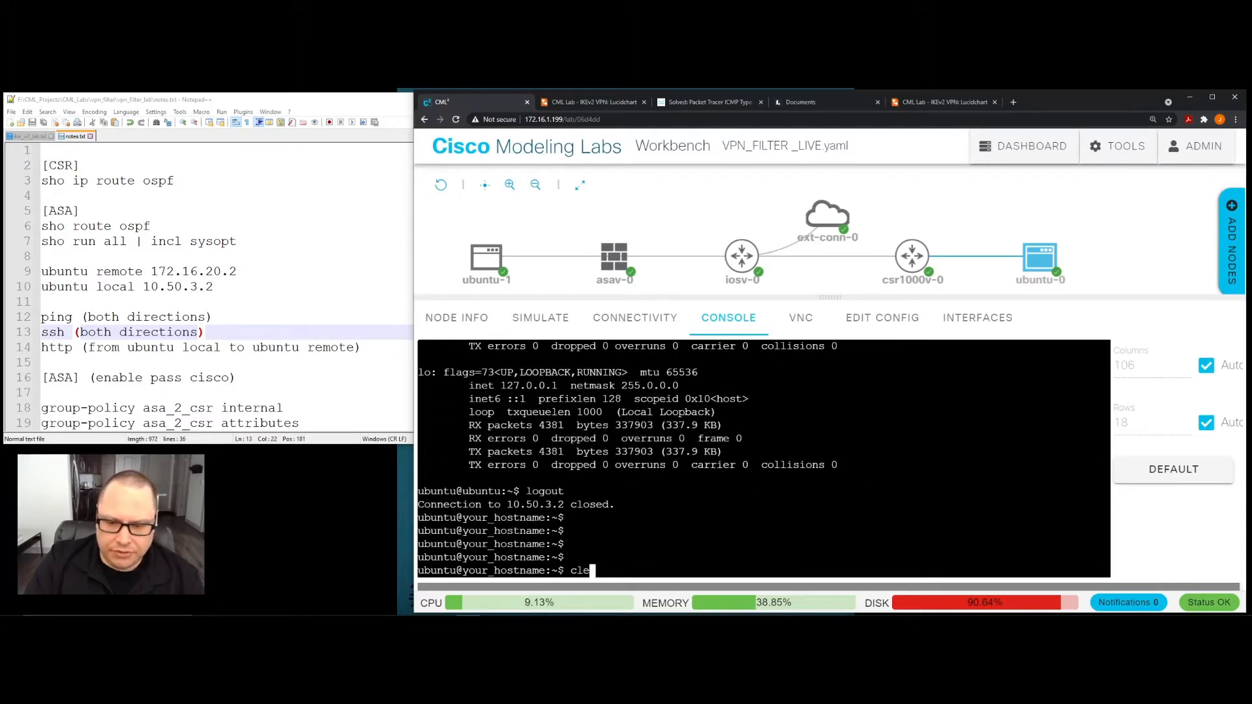
text(ar)
key(Return)
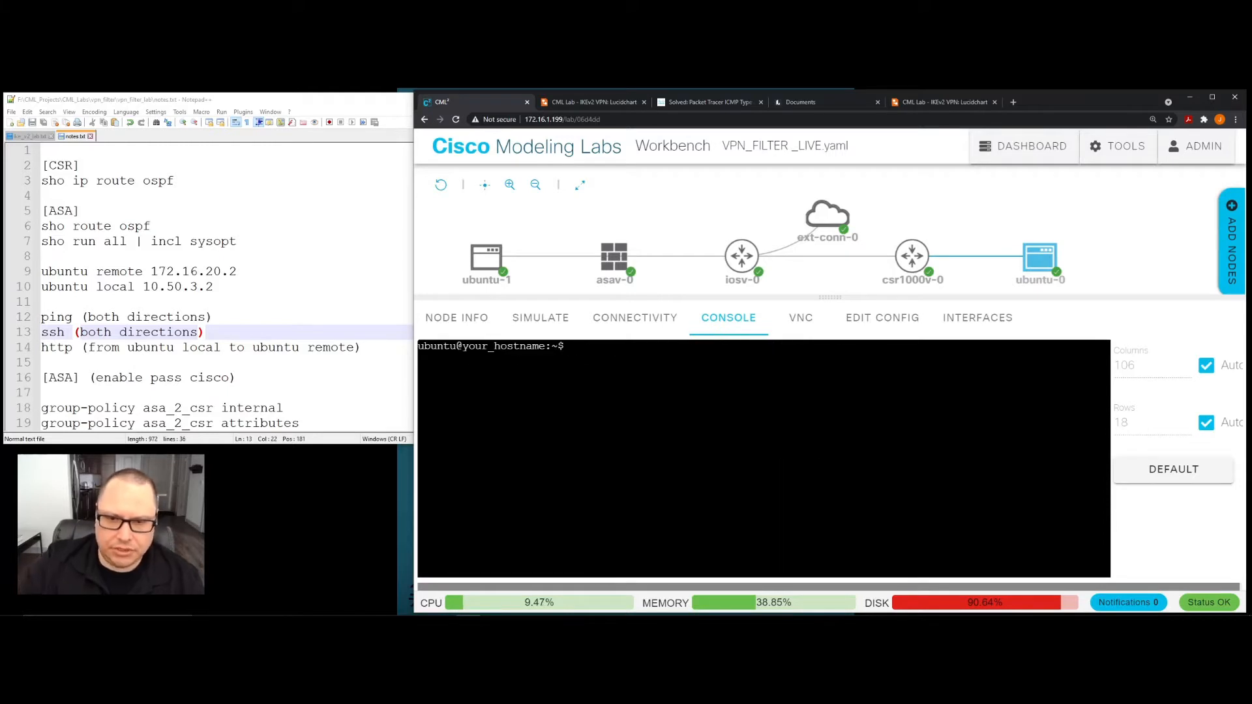
mouse_move(460, 240)
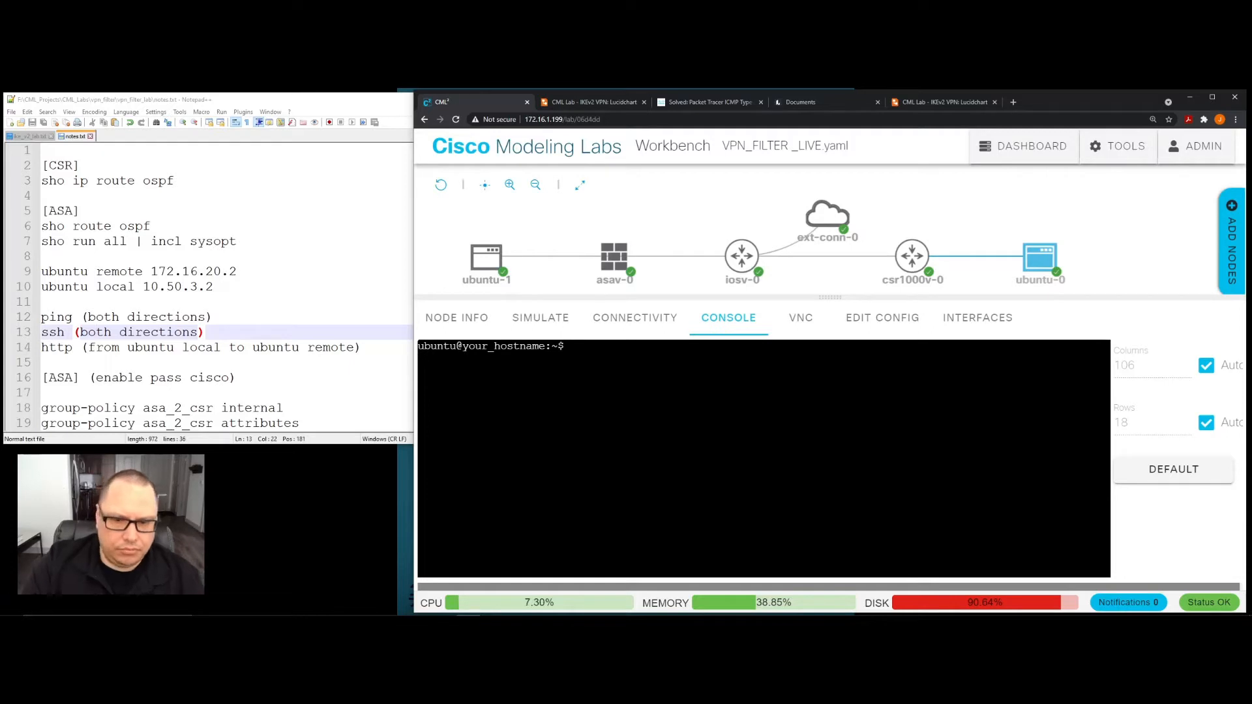
text(clar)
key(Return)
key(Return)
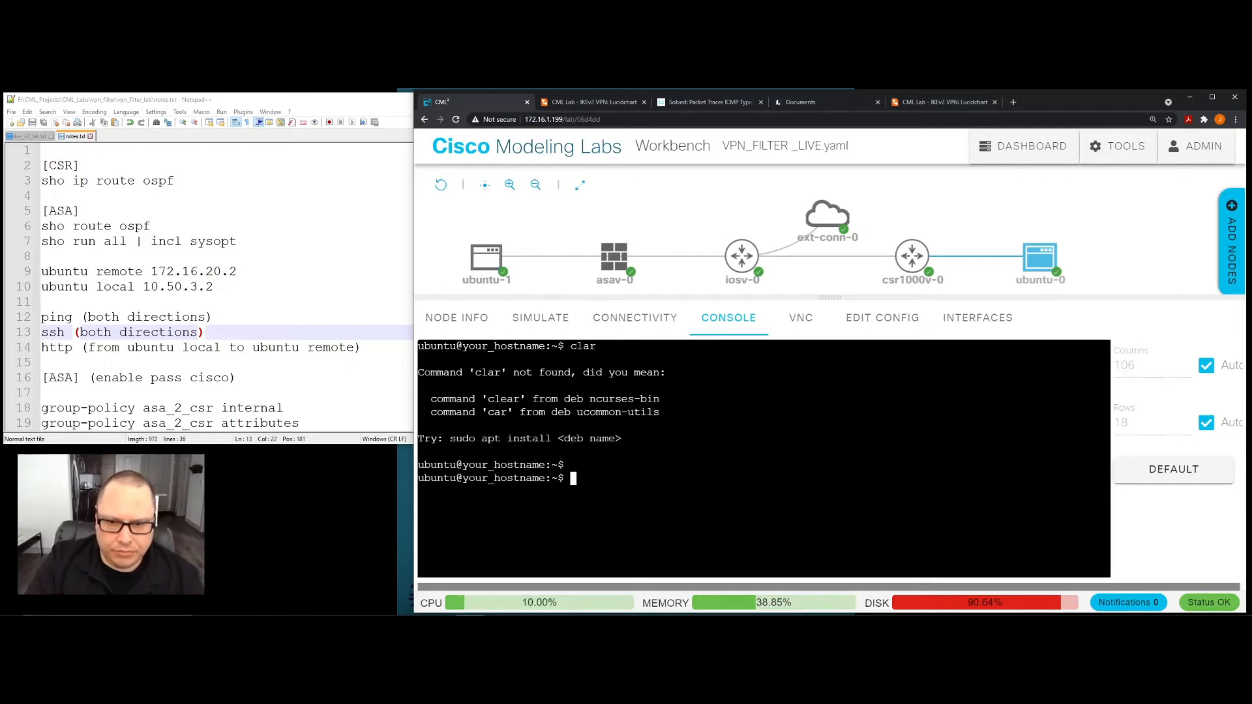
text(clear)
key(Return)
key(Return)
key(Return)
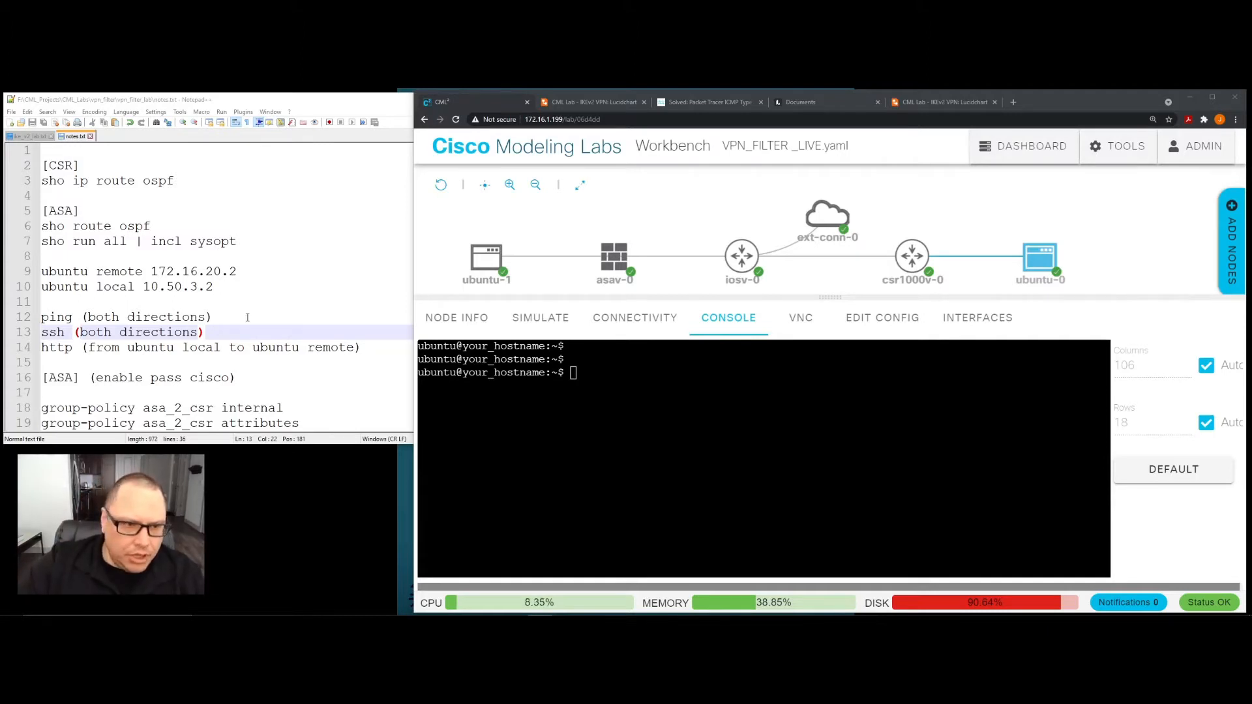
- Switch to the ubuntu-1 node's console and clear its screen with "clear"
click(493, 263)
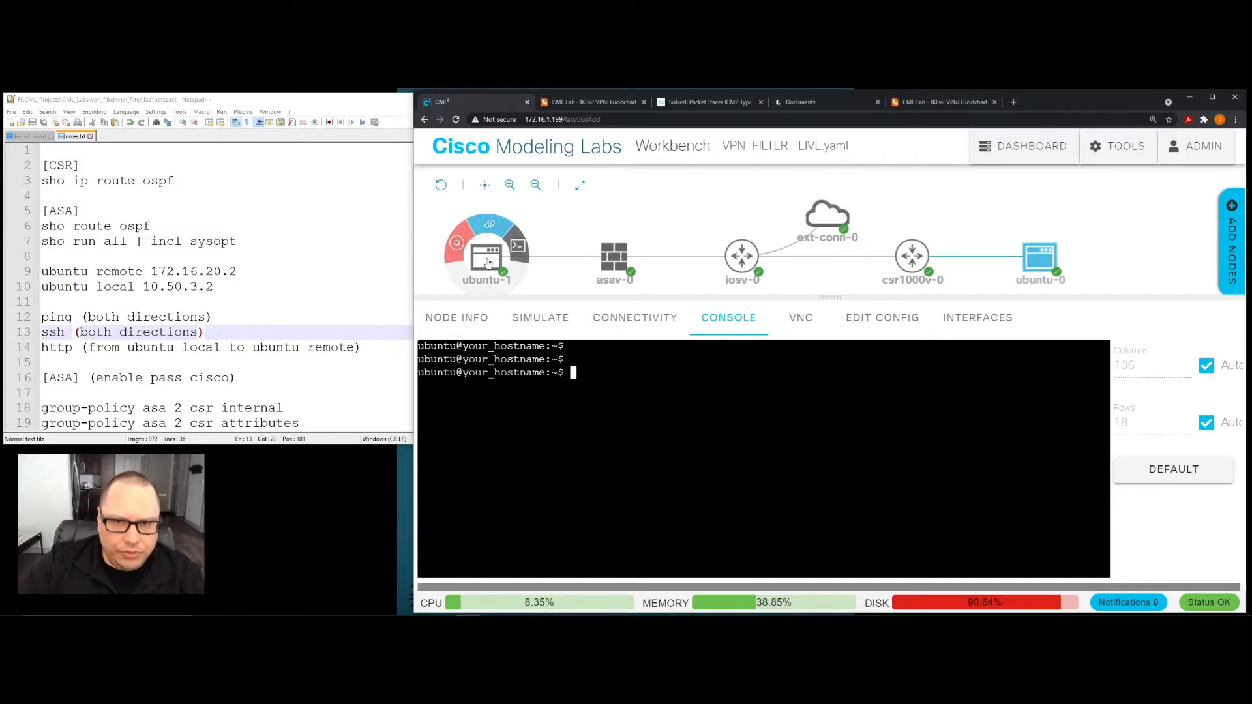
click(488, 263)
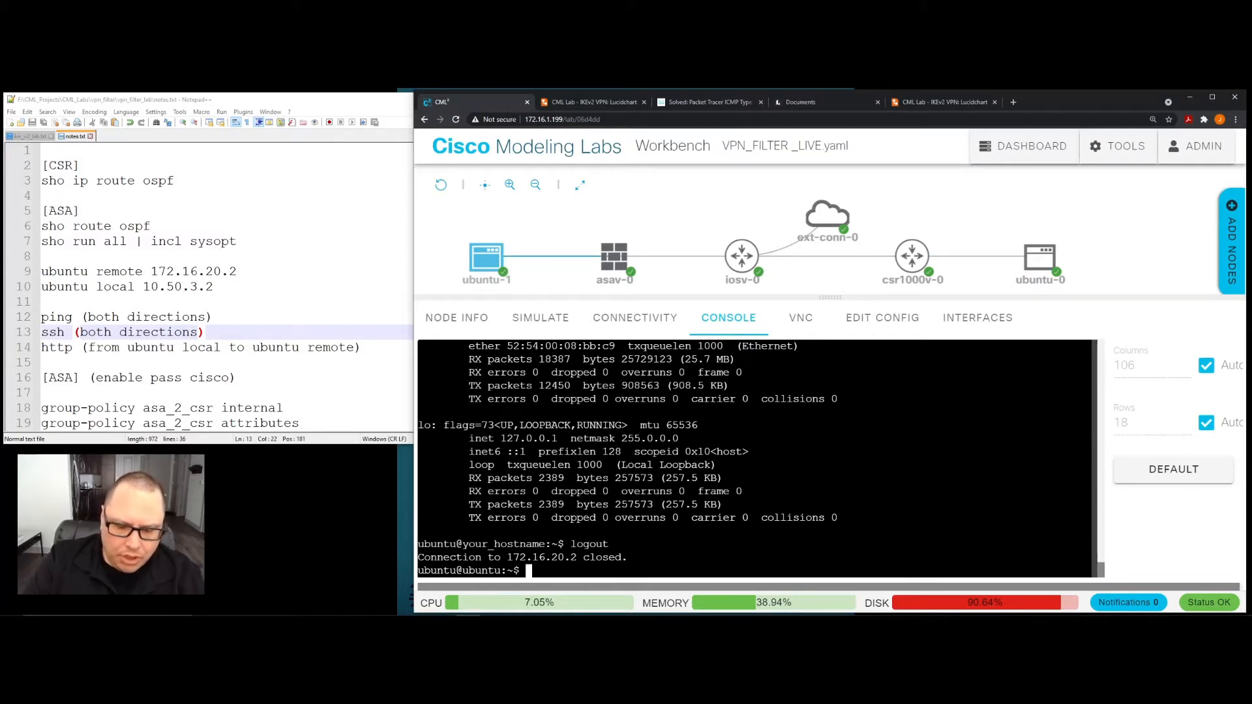
text(clear)
key(Return)
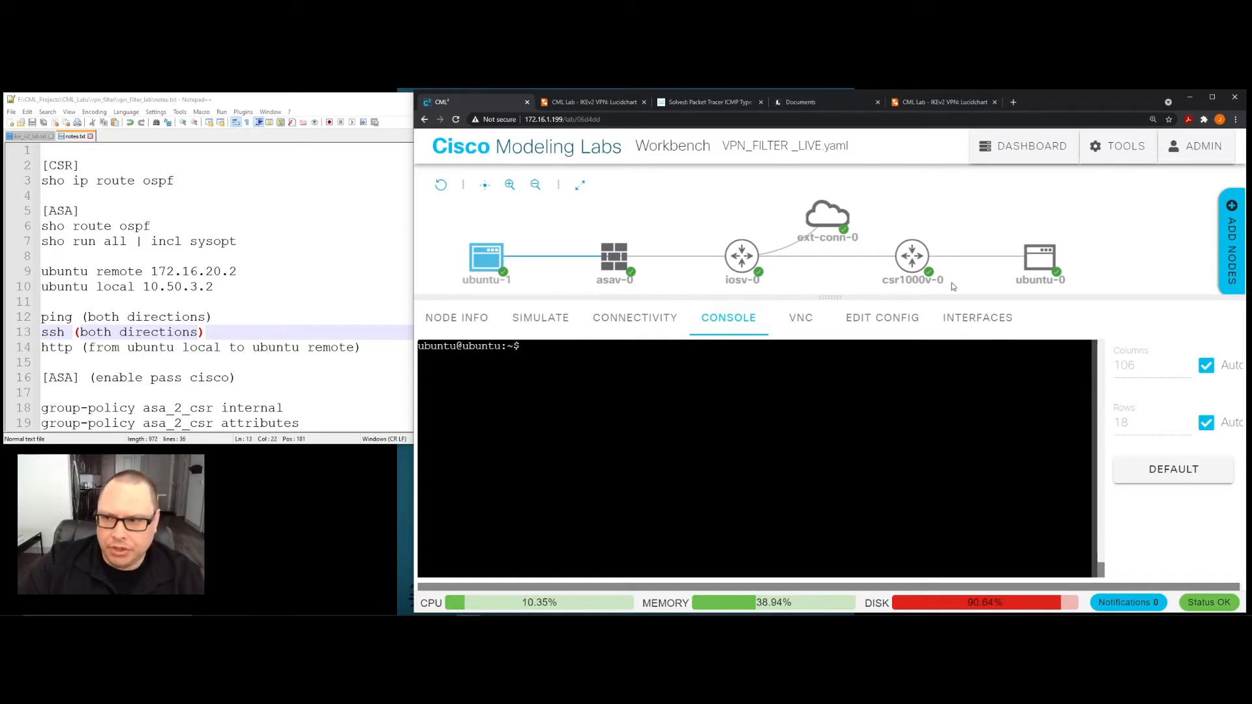
mouse_move(1049, 268)
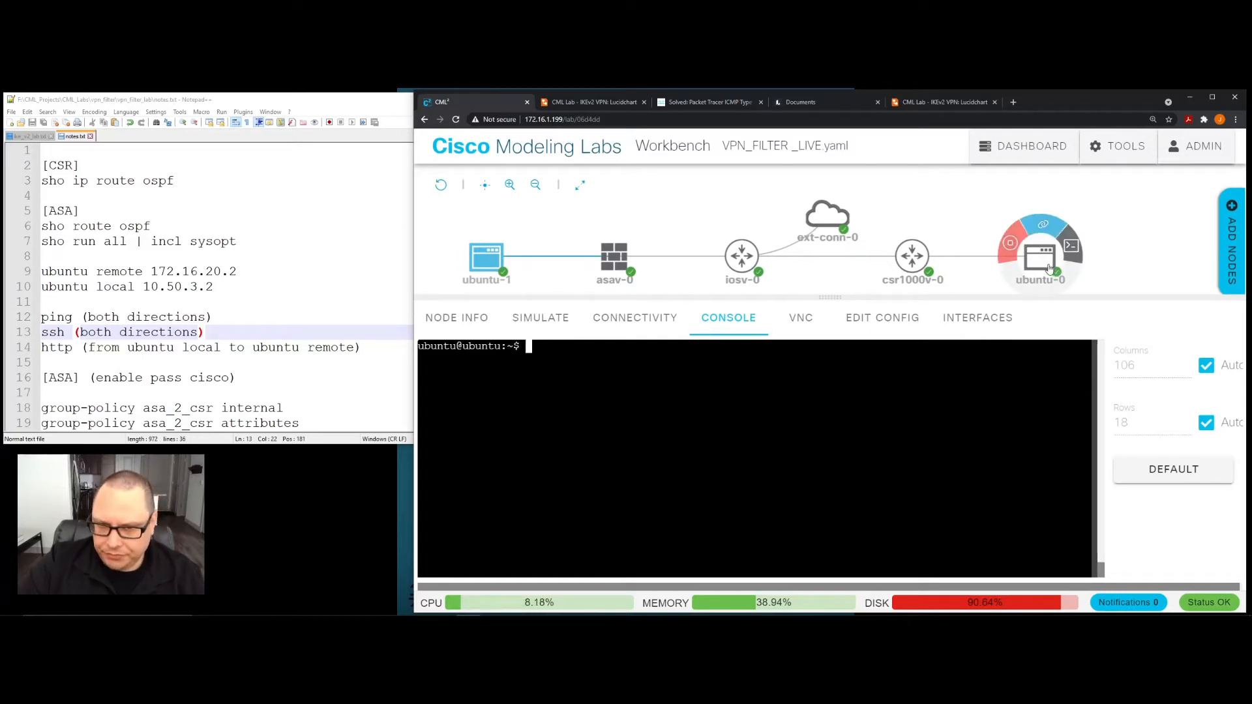
mouse_move(491, 260)
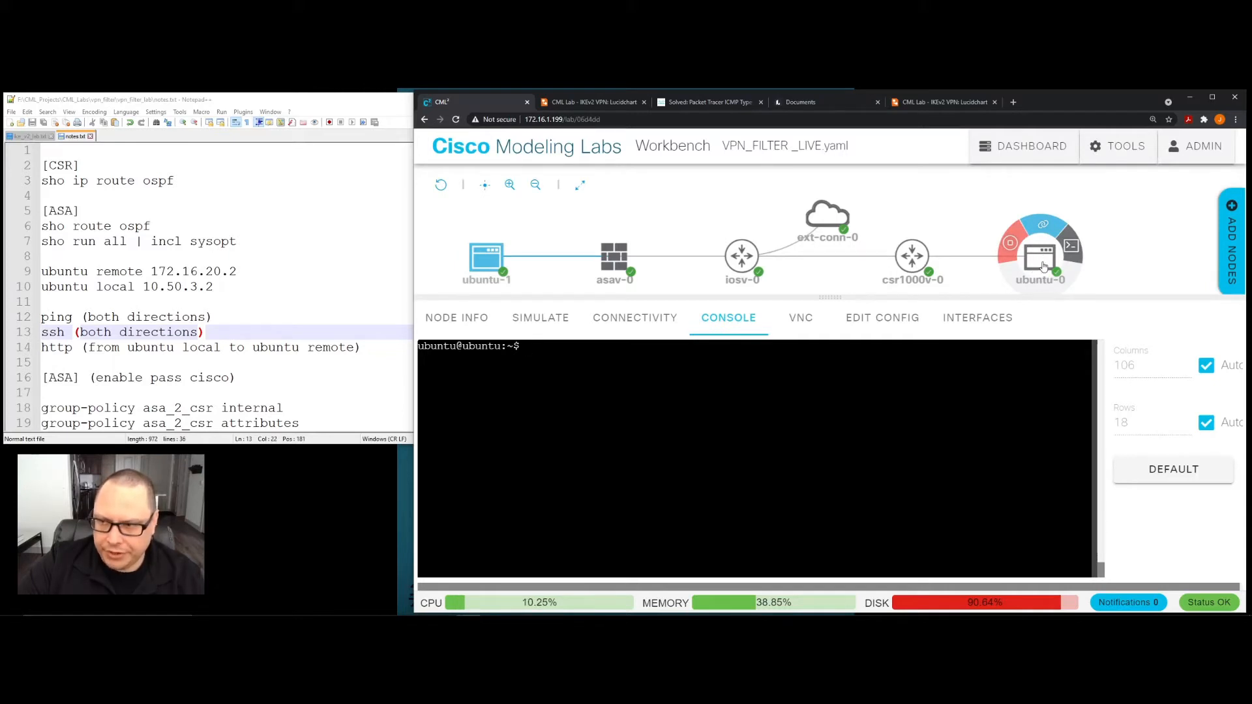
text(curl http:)
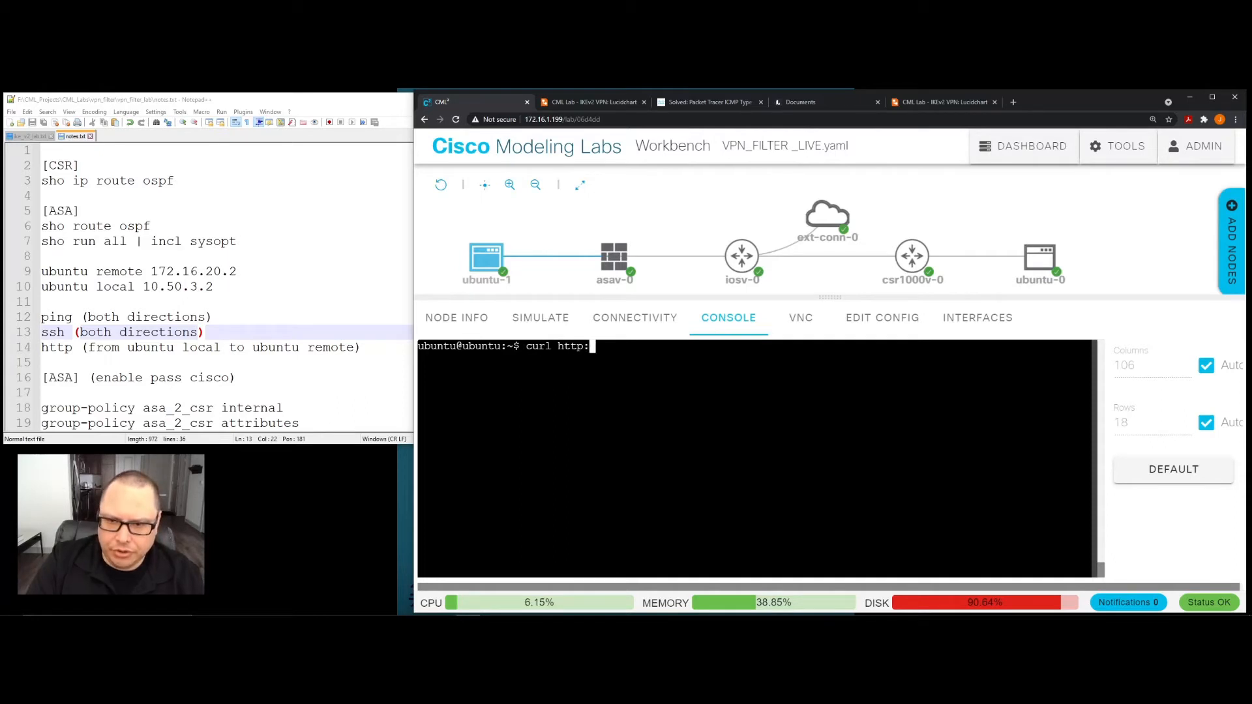
text(//172.)
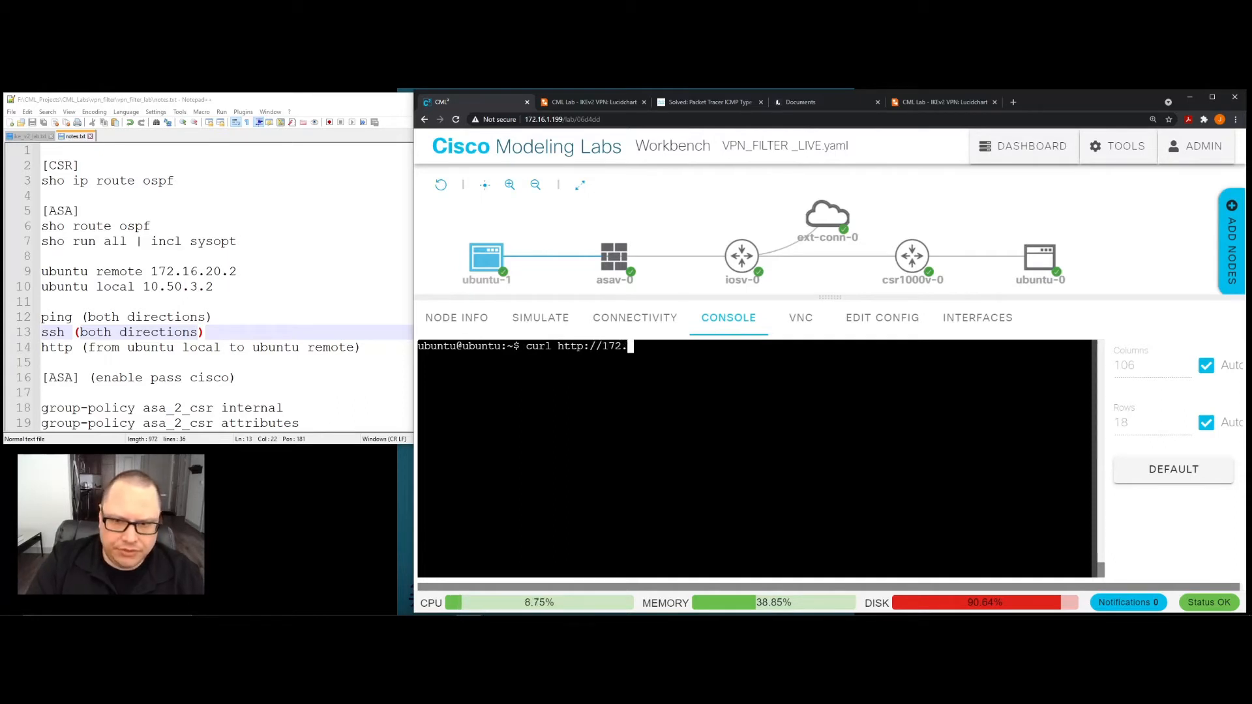
text(16.)
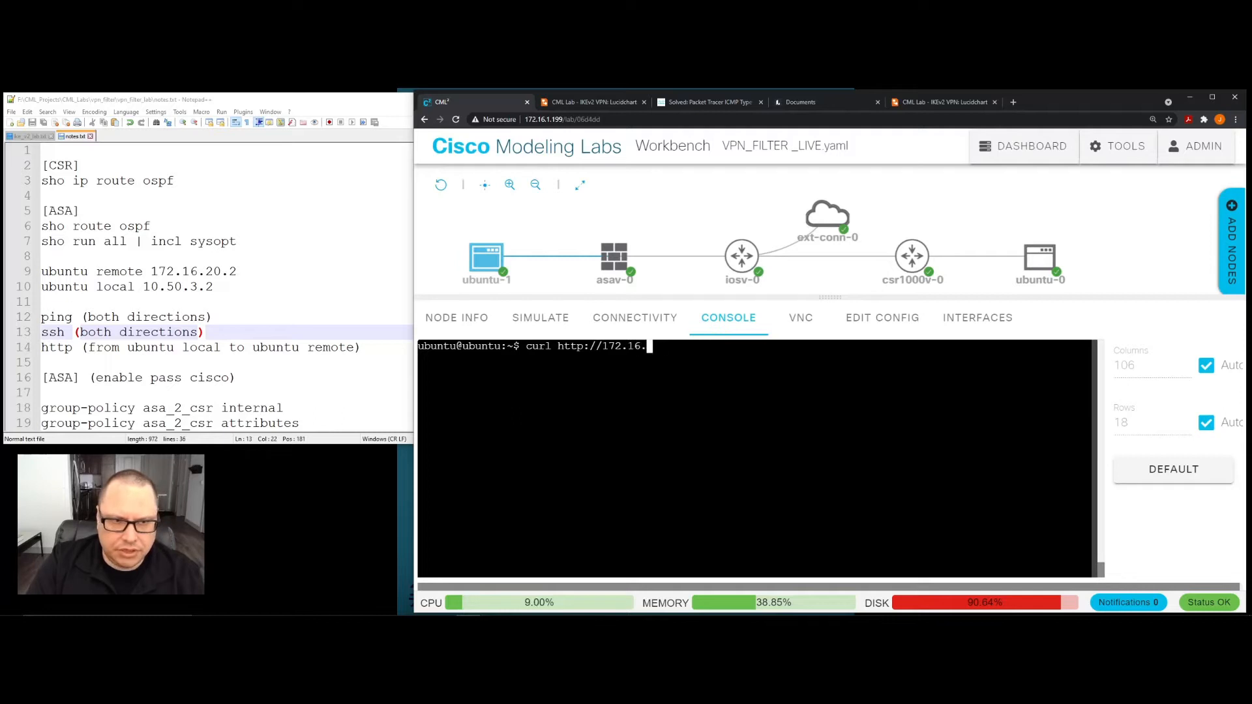
text(20.2 |)
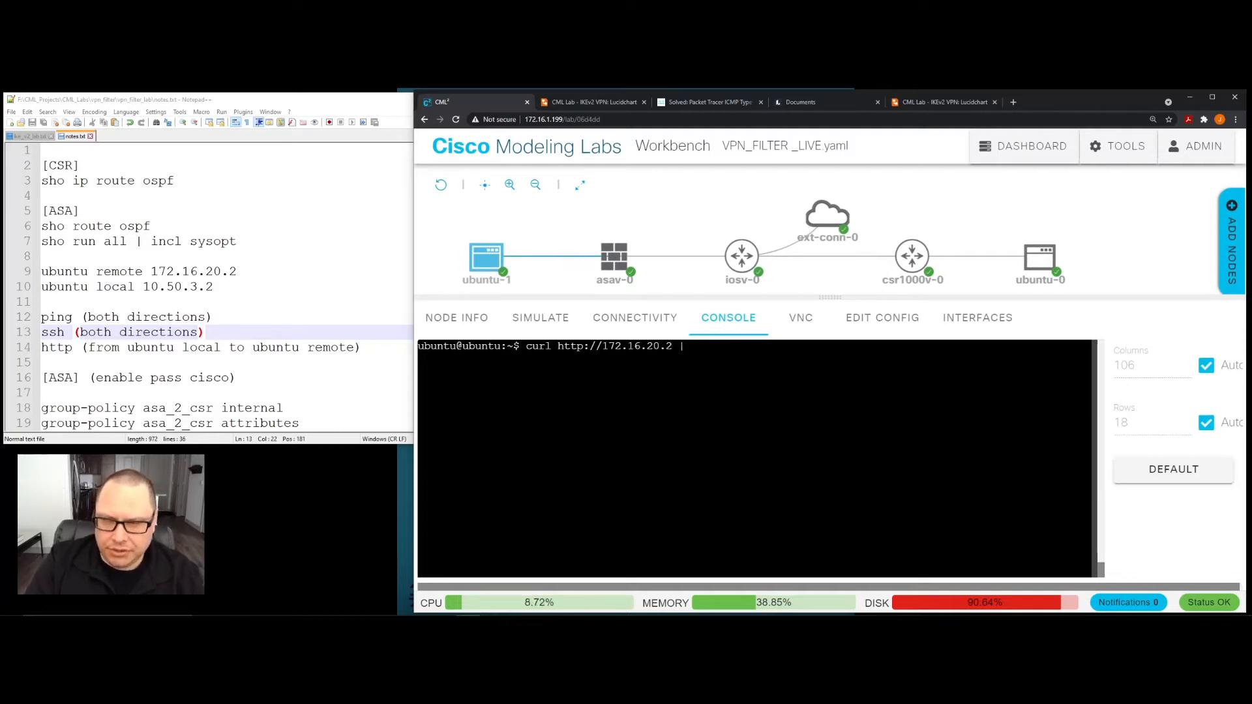
text( grep)
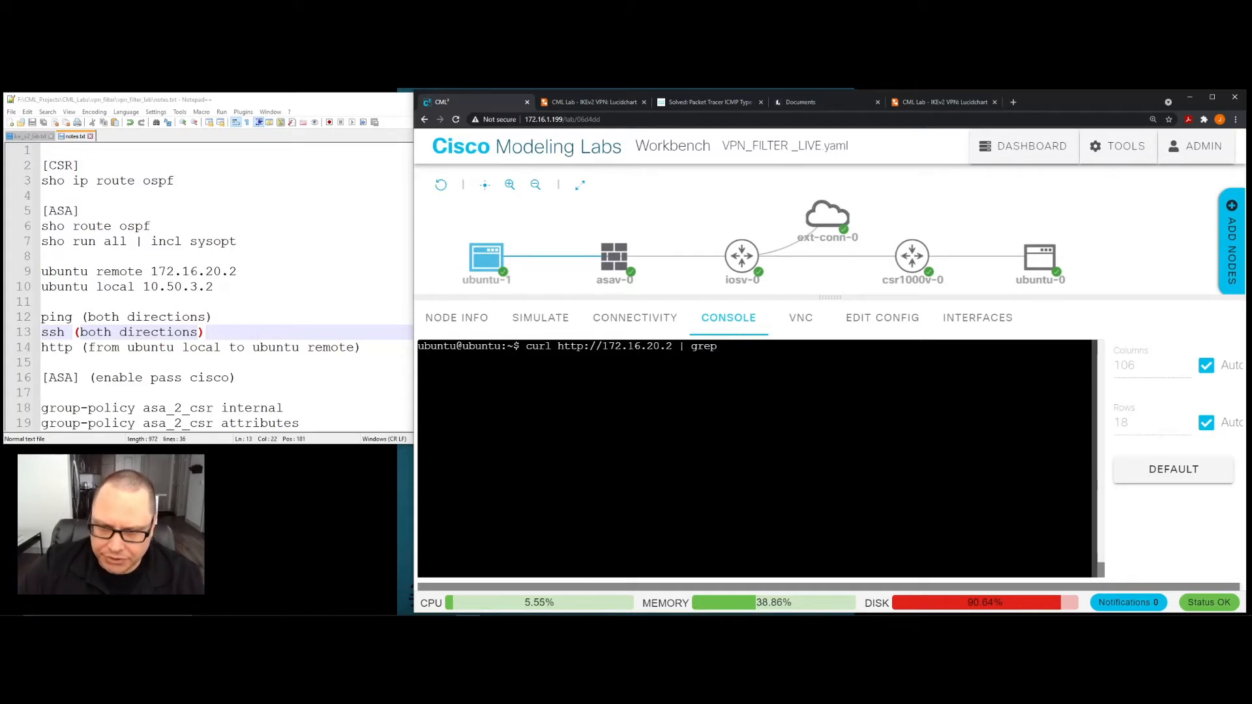
text(defaul)
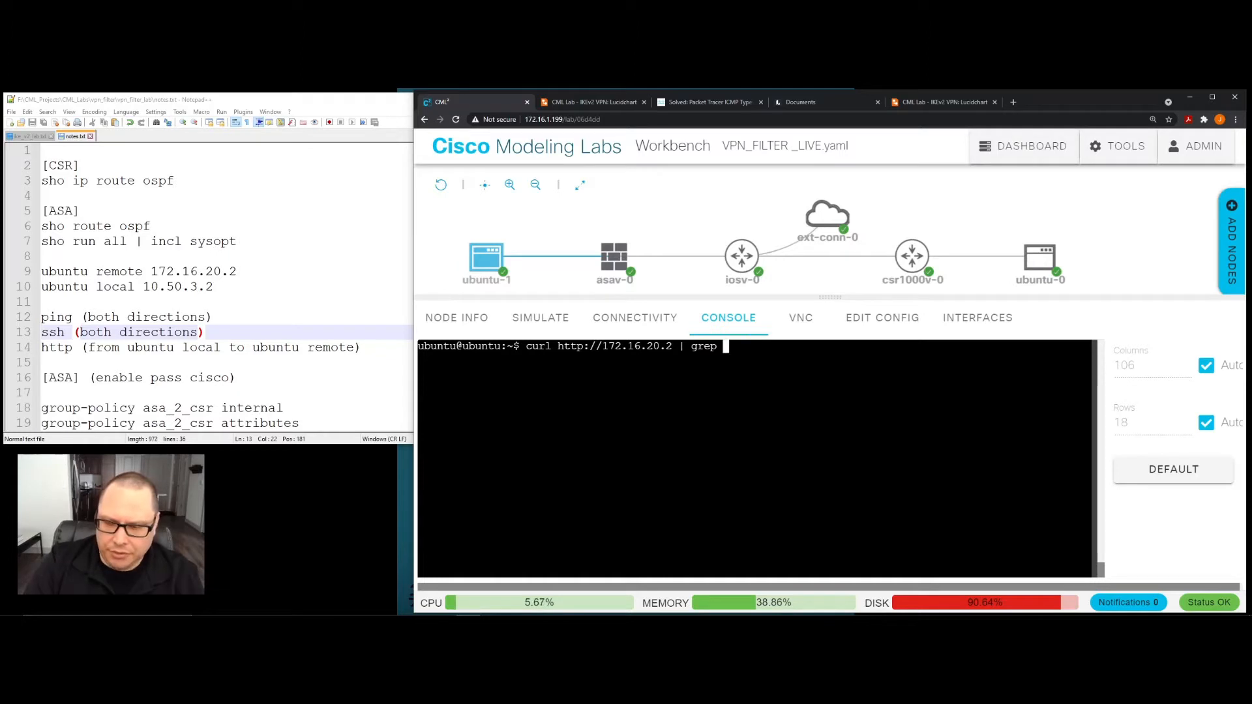
text(t)
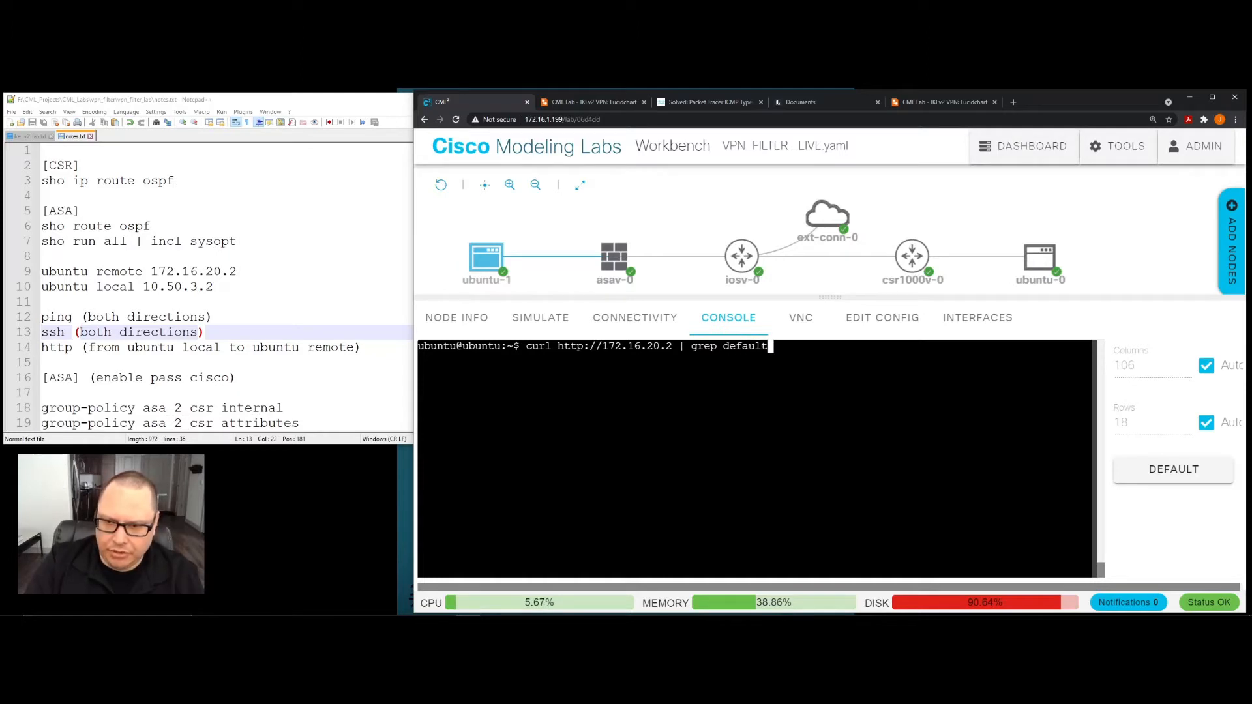
key(Return)
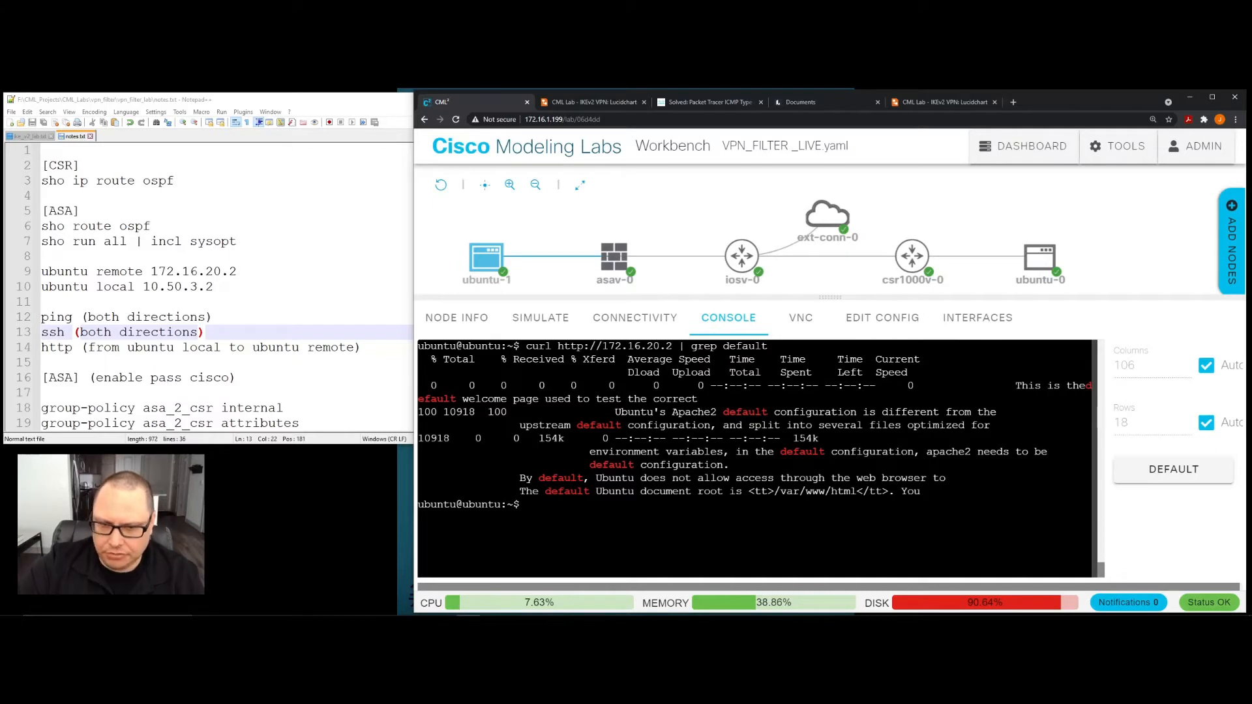
- Highlight the phrase "Ubuntu's Apache2 default configuration" in the curl output and return to an empty prompt
drag(616, 412, 870, 412)
click(701, 479)
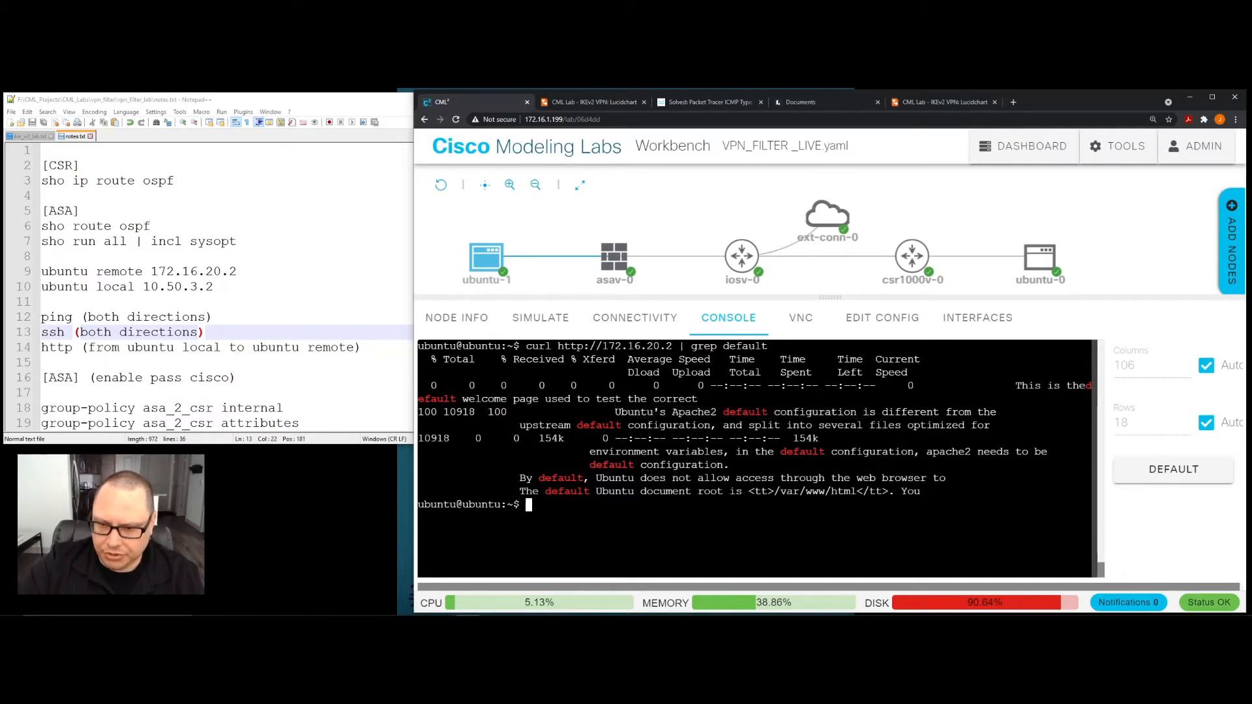
drag(616, 412, 851, 412)
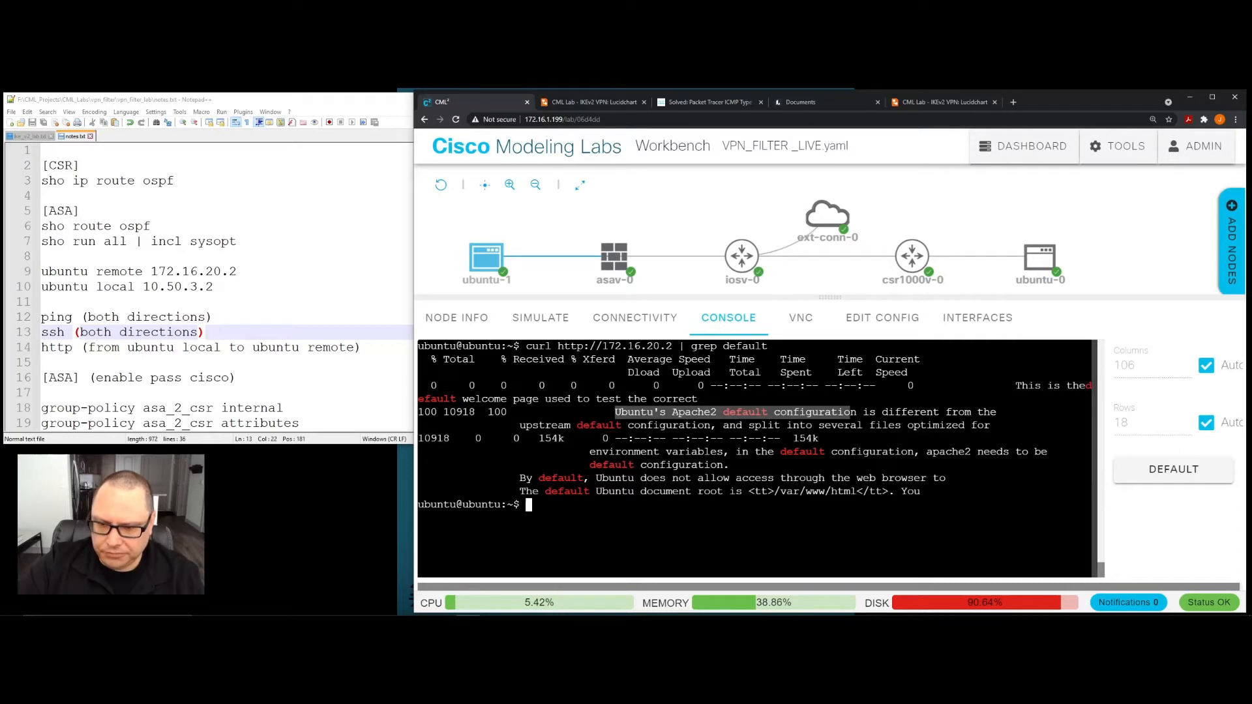
key(Return)
key(Return)
key(Return)
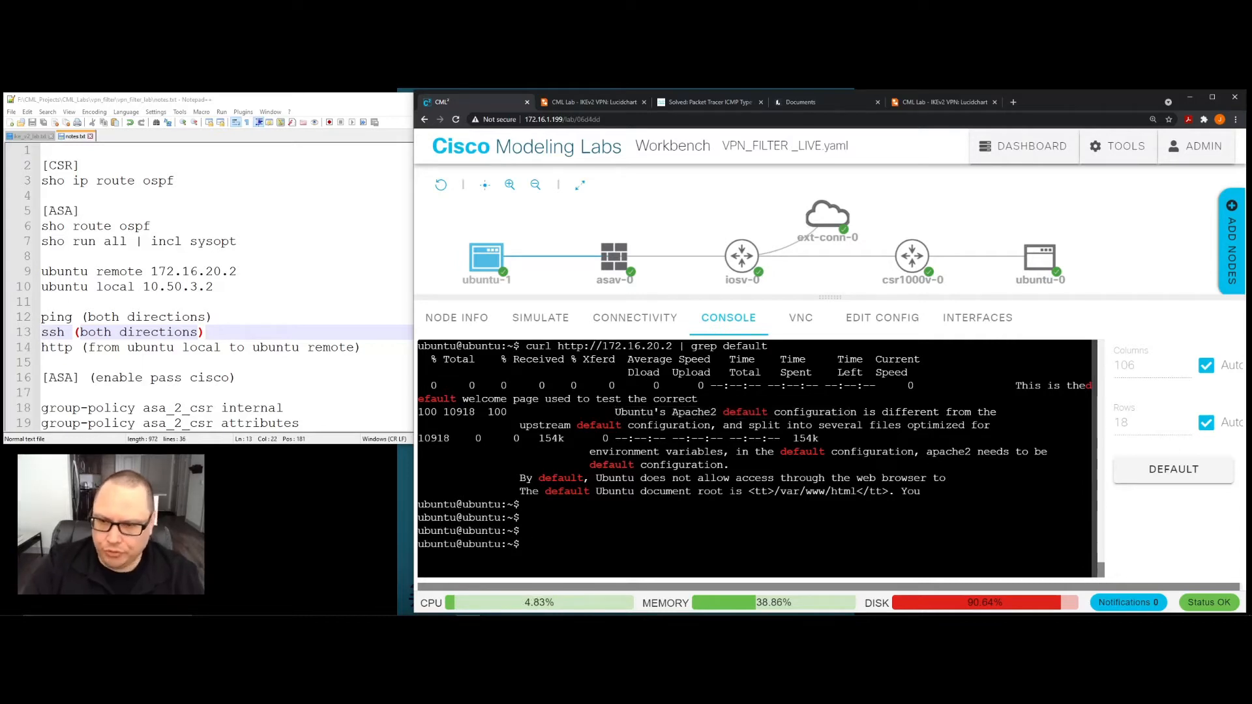
- Clear the curl output from the ubuntu-1 console with the "clear" command
mouse_move(478, 262)
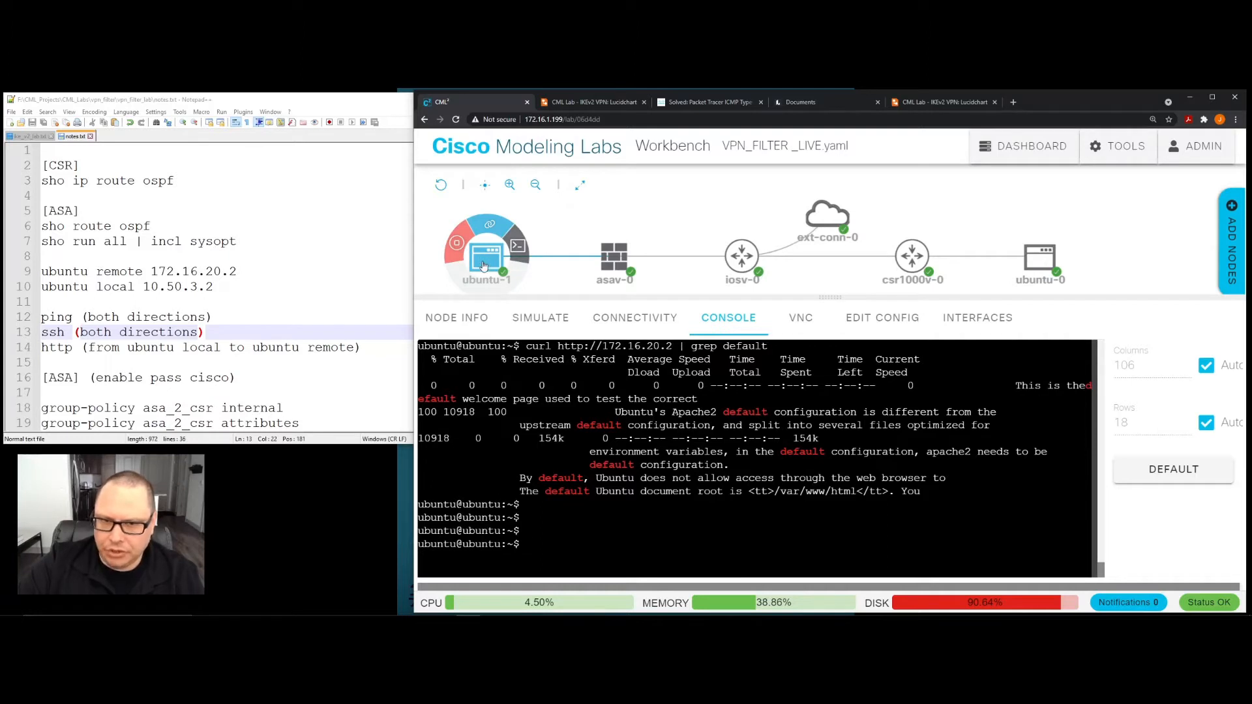
mouse_move(1035, 261)
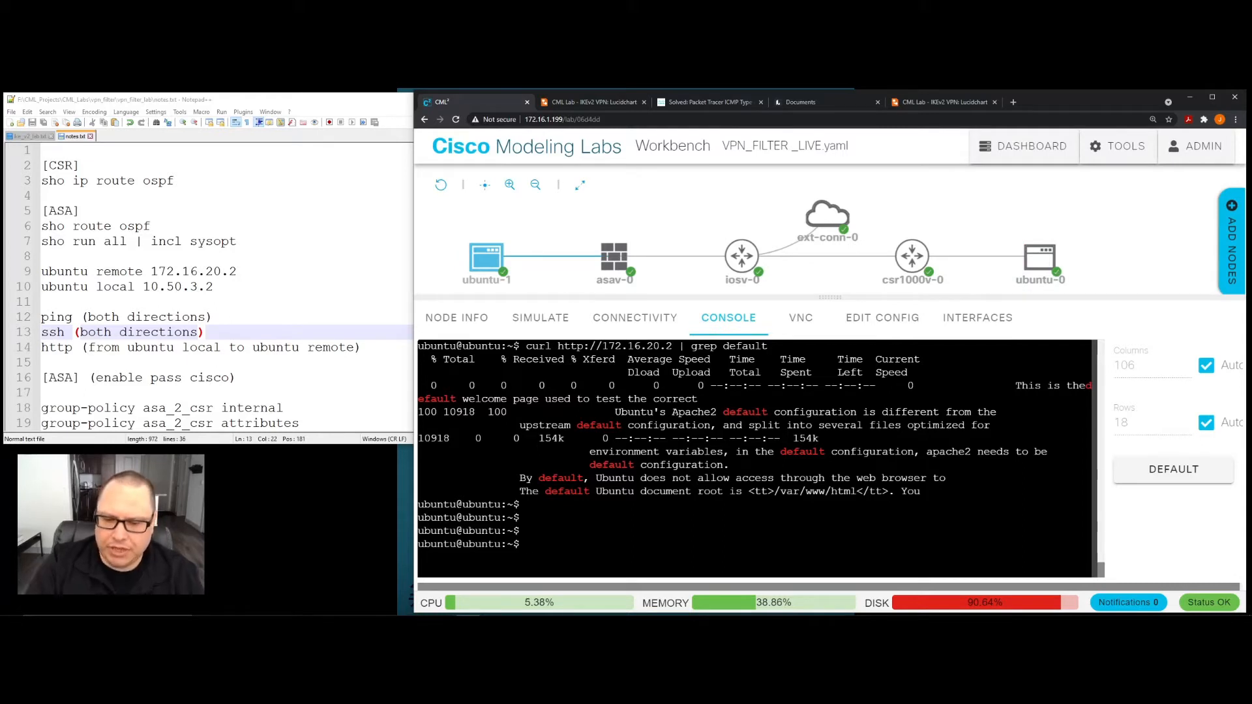
text(clear)
key(Return)
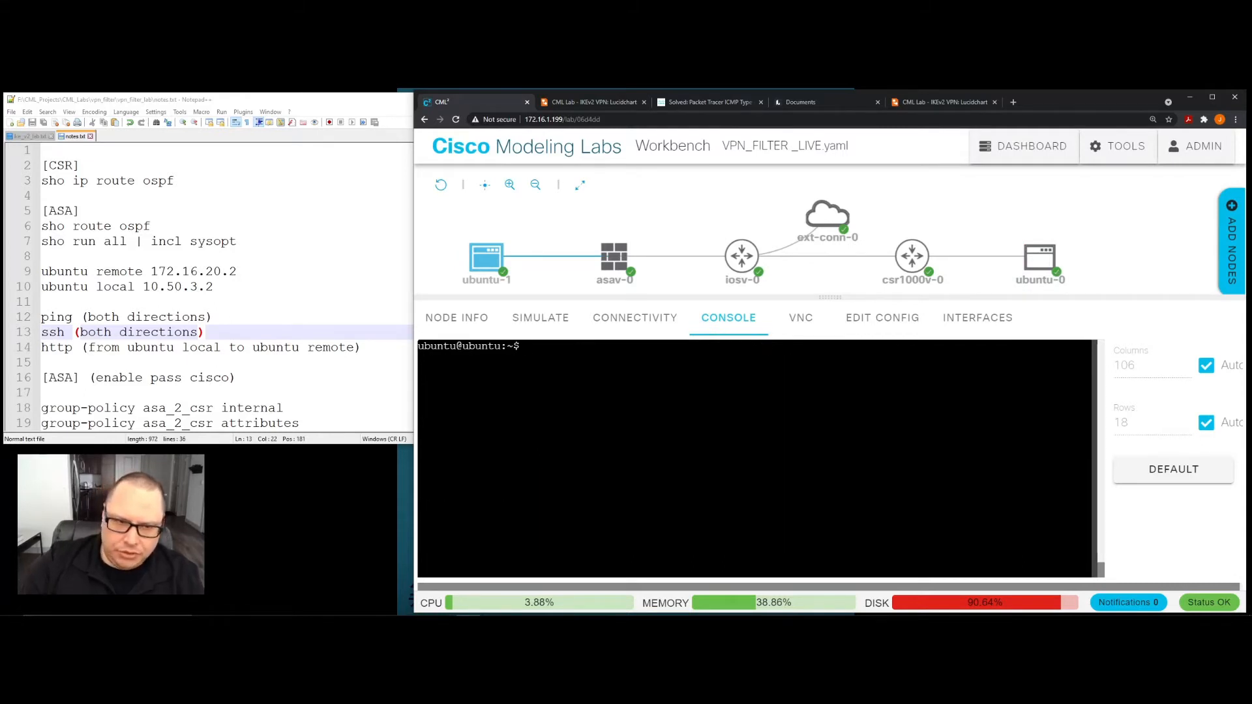
- Switch to notes.txt in Notepad++ and widen its window so the ASA_2_CSR_VPN_FILTER access-list entries each fit on one line
click(275, 347)
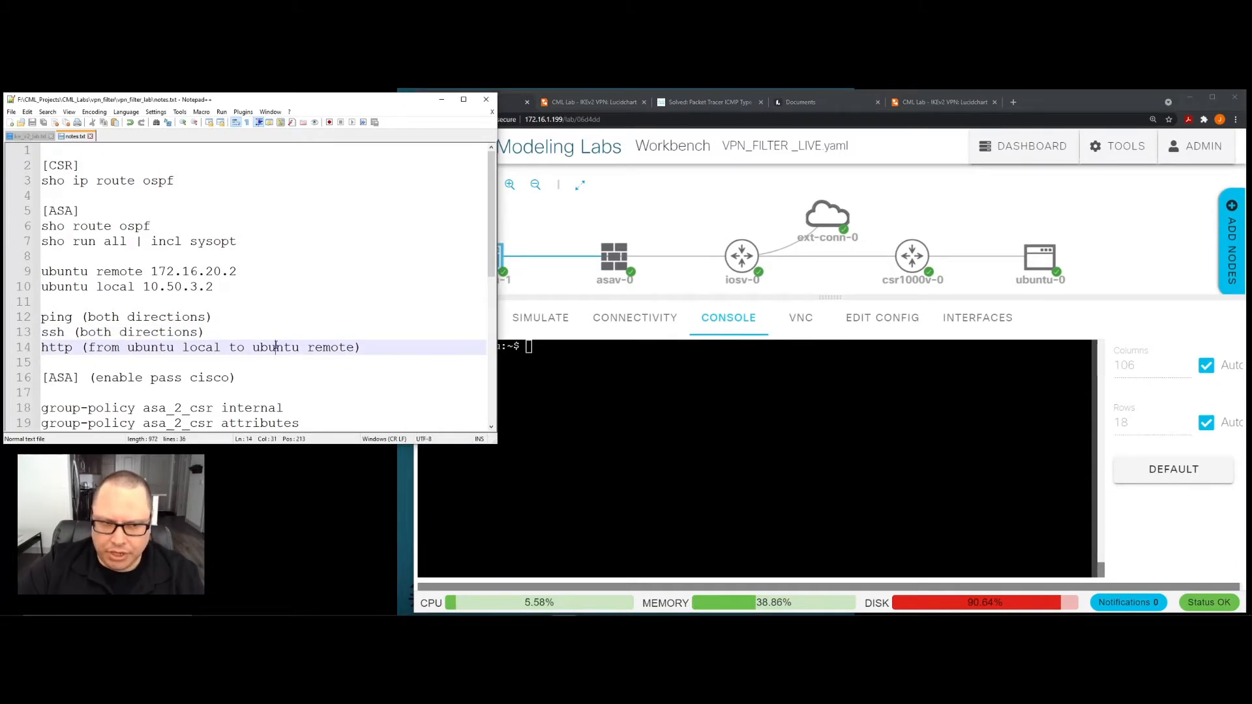
scroll(275, 347, down, 4)
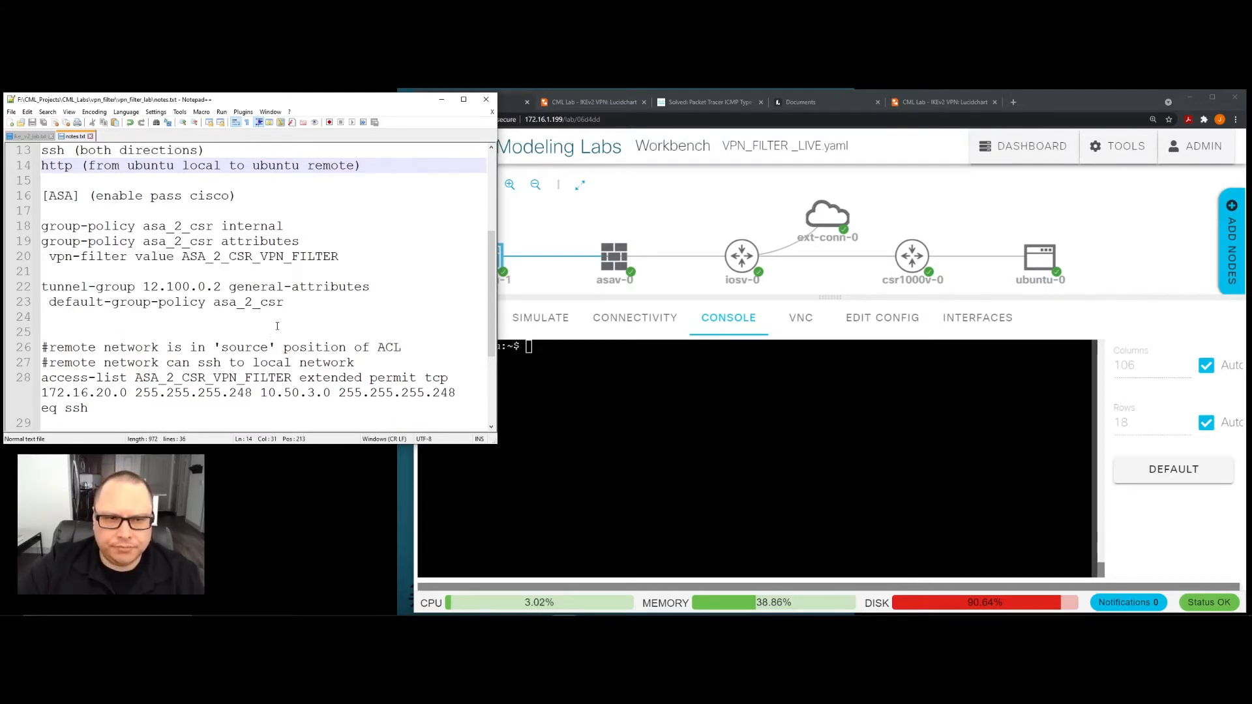
scroll(297, 355, down, 1)
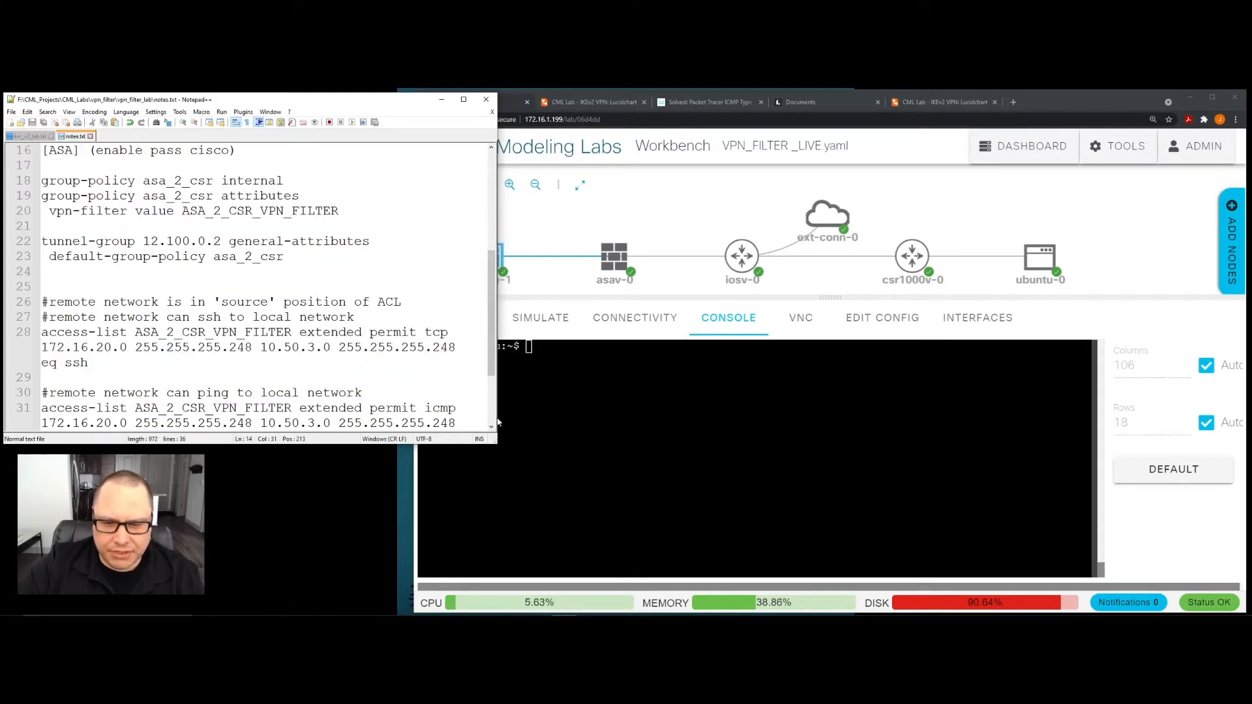
drag(497, 422, 1014, 419)
scroll(914, 408, down, 1)
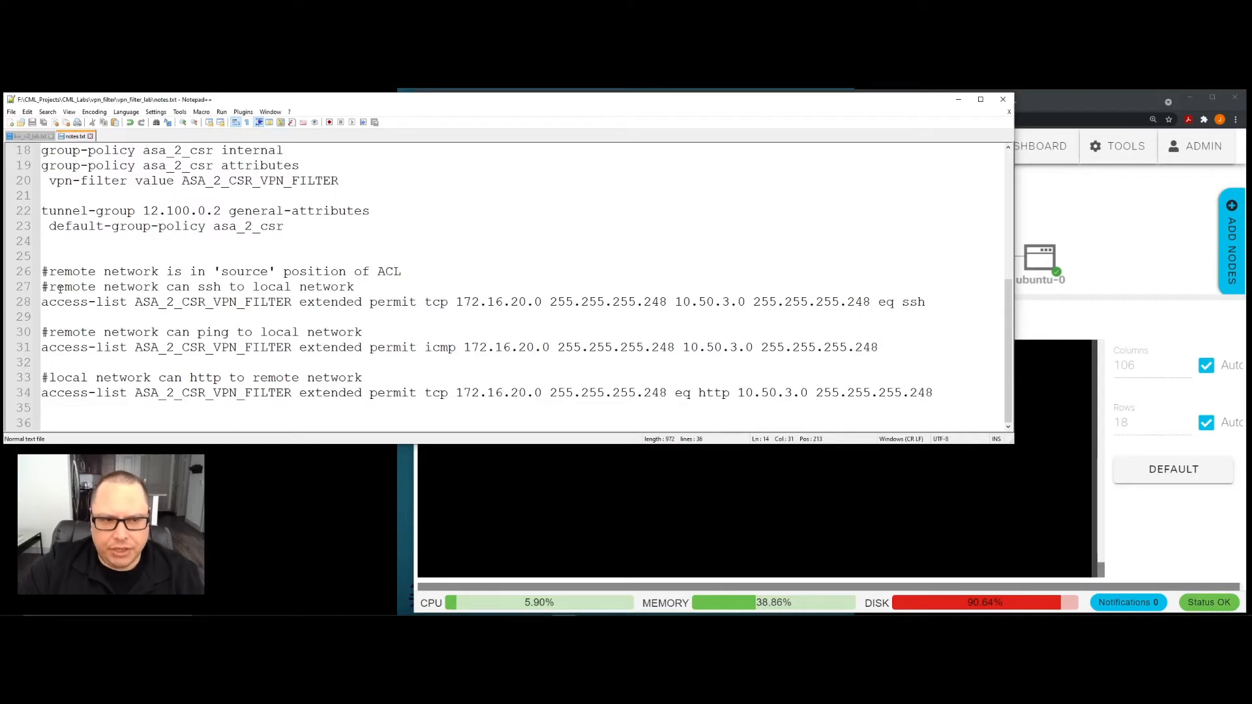
- Examine the note on the remote network's source position in the ACL and the access-list entry permitting SSH to the local network
drag(46, 288, 140, 288)
click(134, 271)
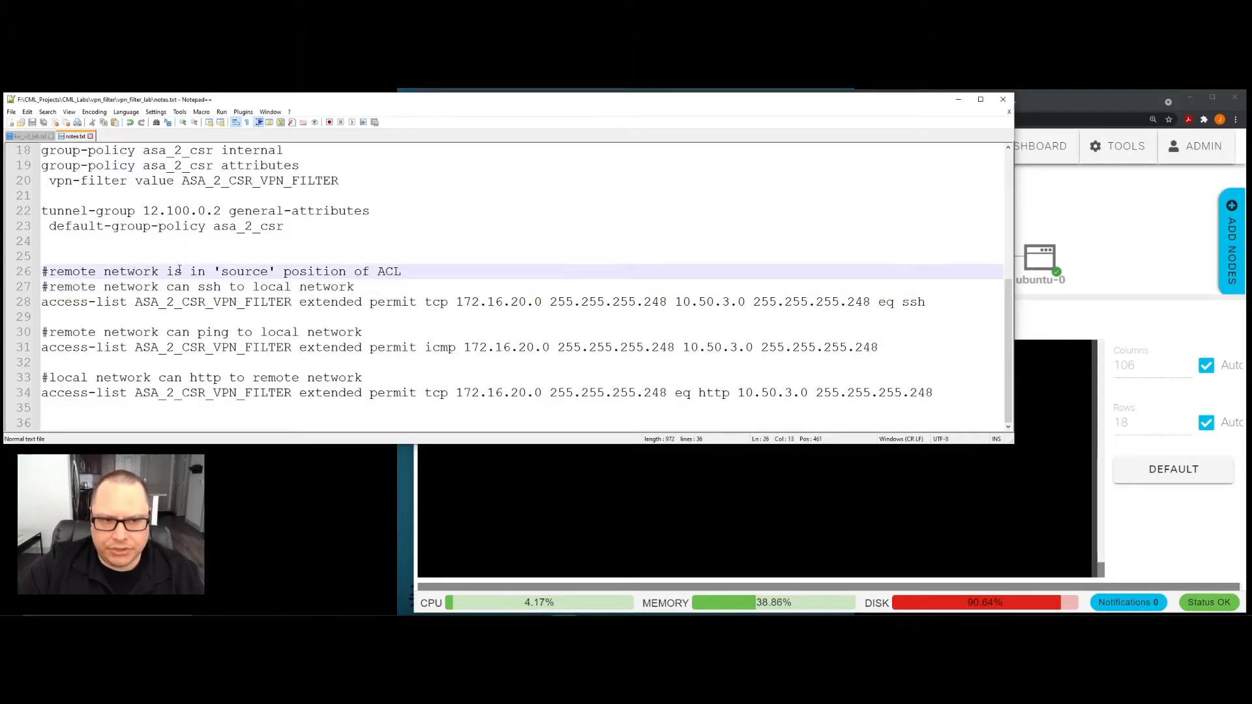
drag(221, 272, 281, 271)
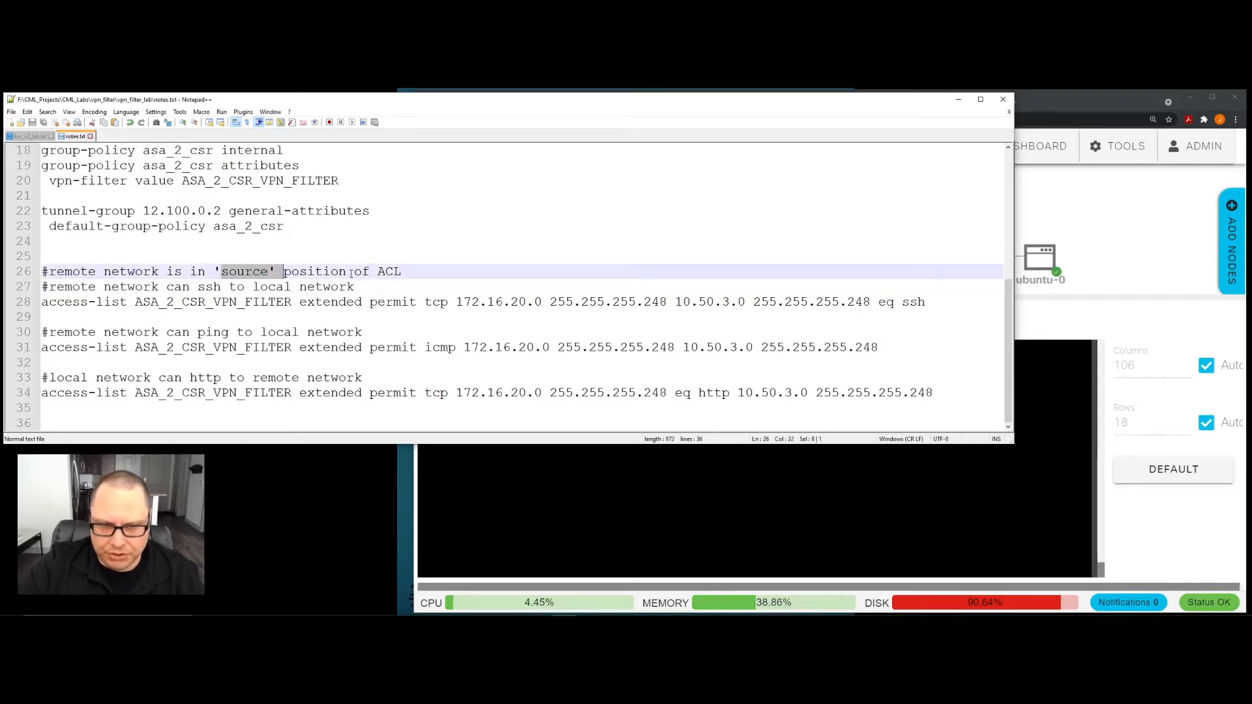
click(295, 322)
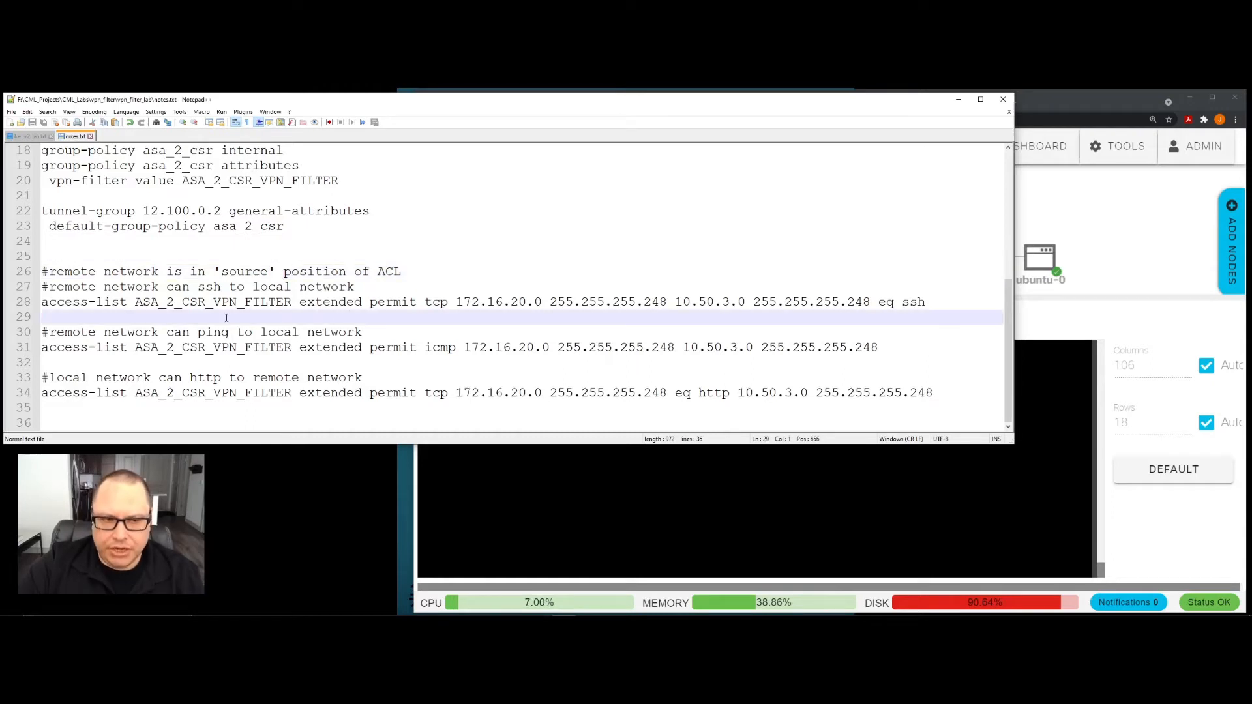
drag(301, 301, 363, 302)
click(341, 317)
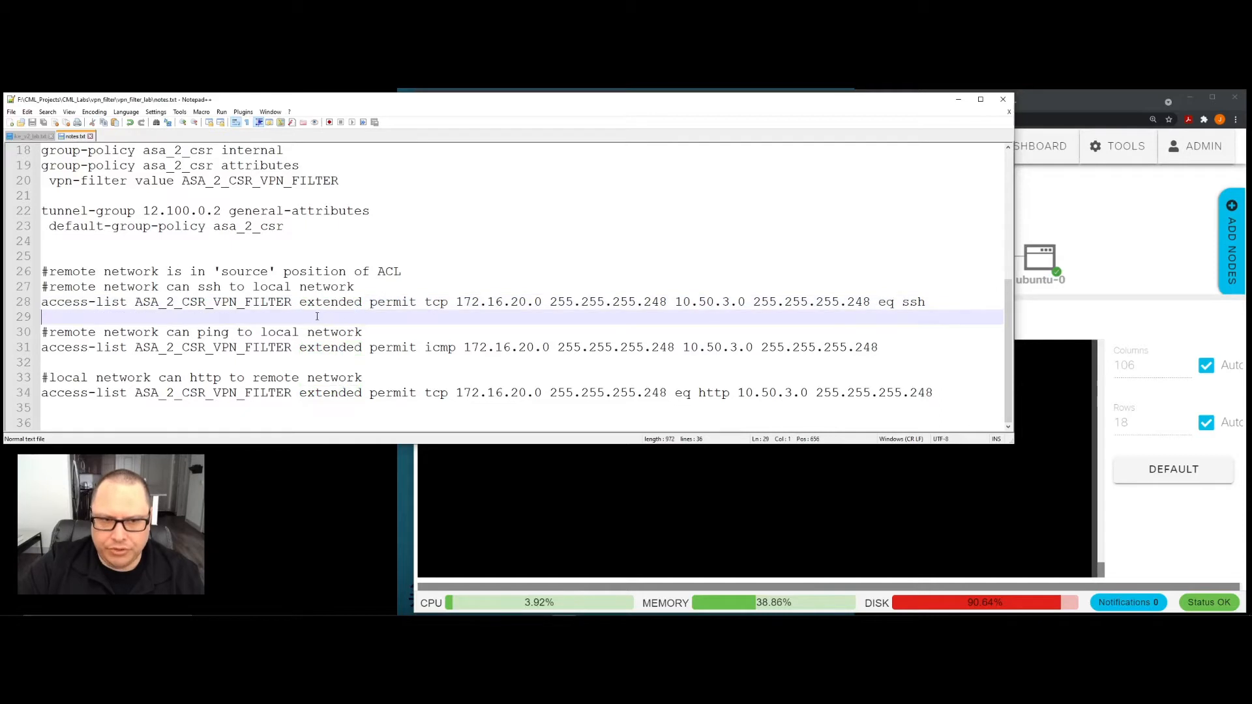
- Highlight the "extended" keyword and the "tcp" protocol in the access-list entry permitting SSH to the local network
drag(300, 301, 361, 302)
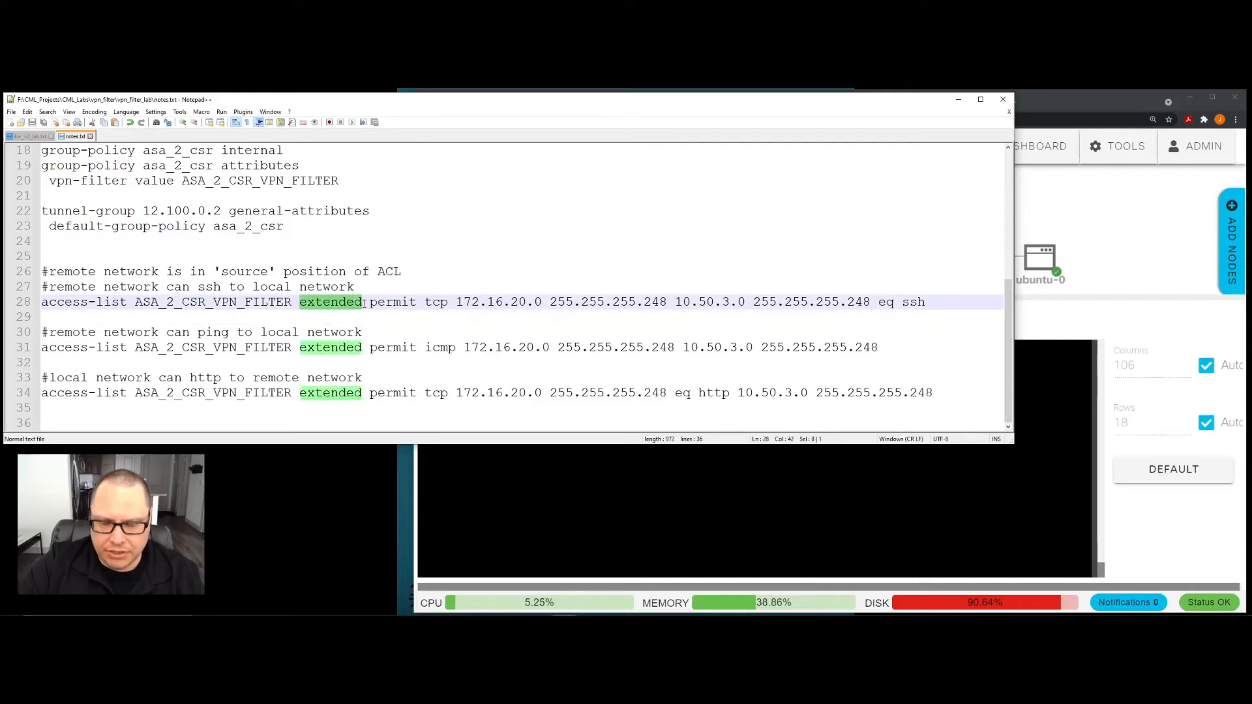
click(363, 311)
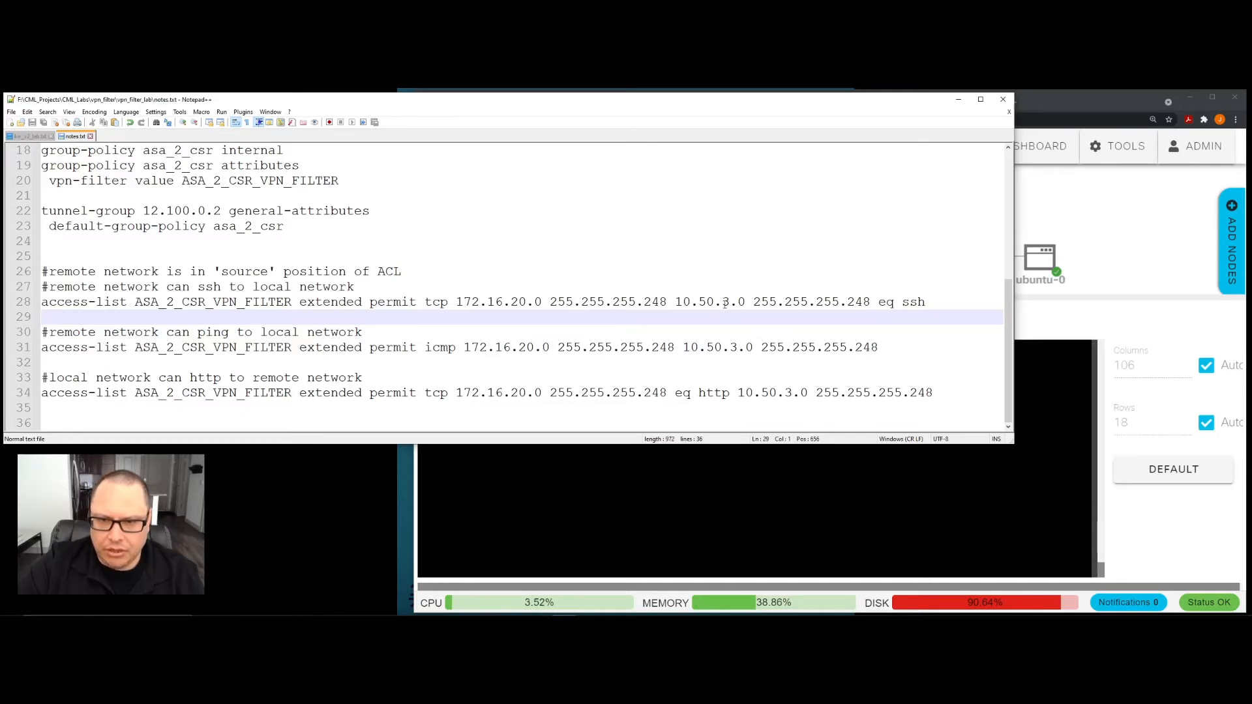
double_click(426, 302)
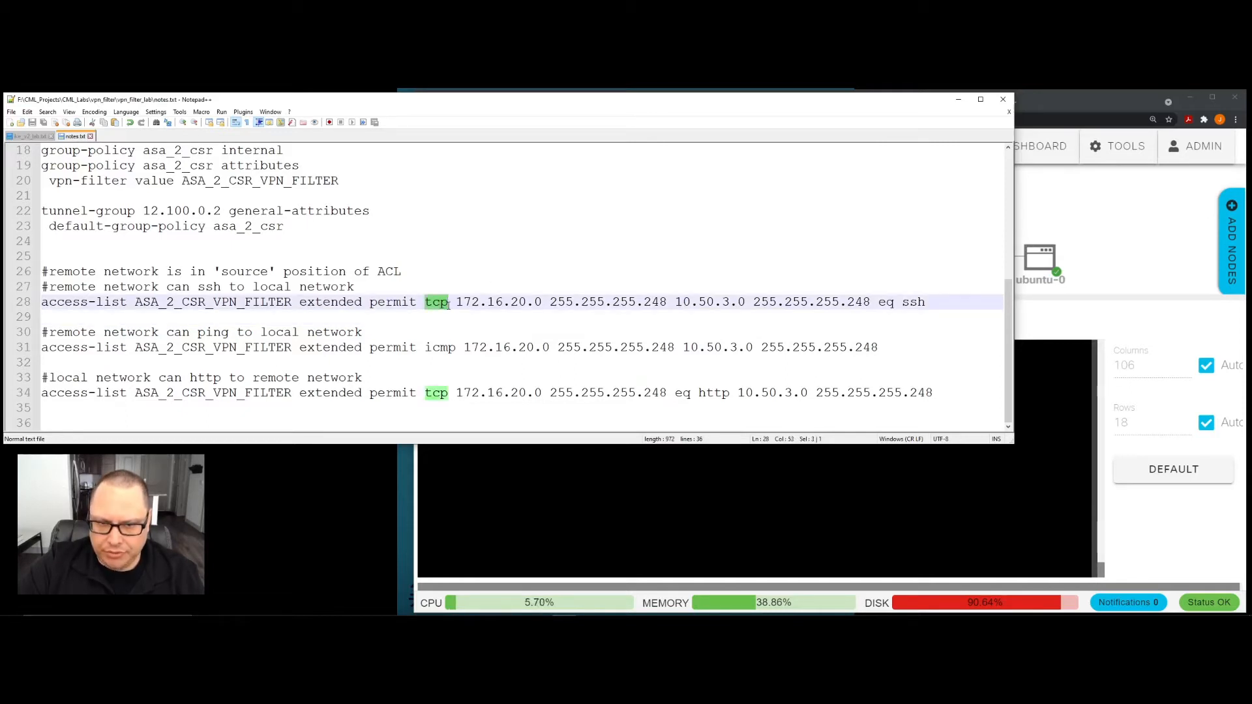
click(438, 271)
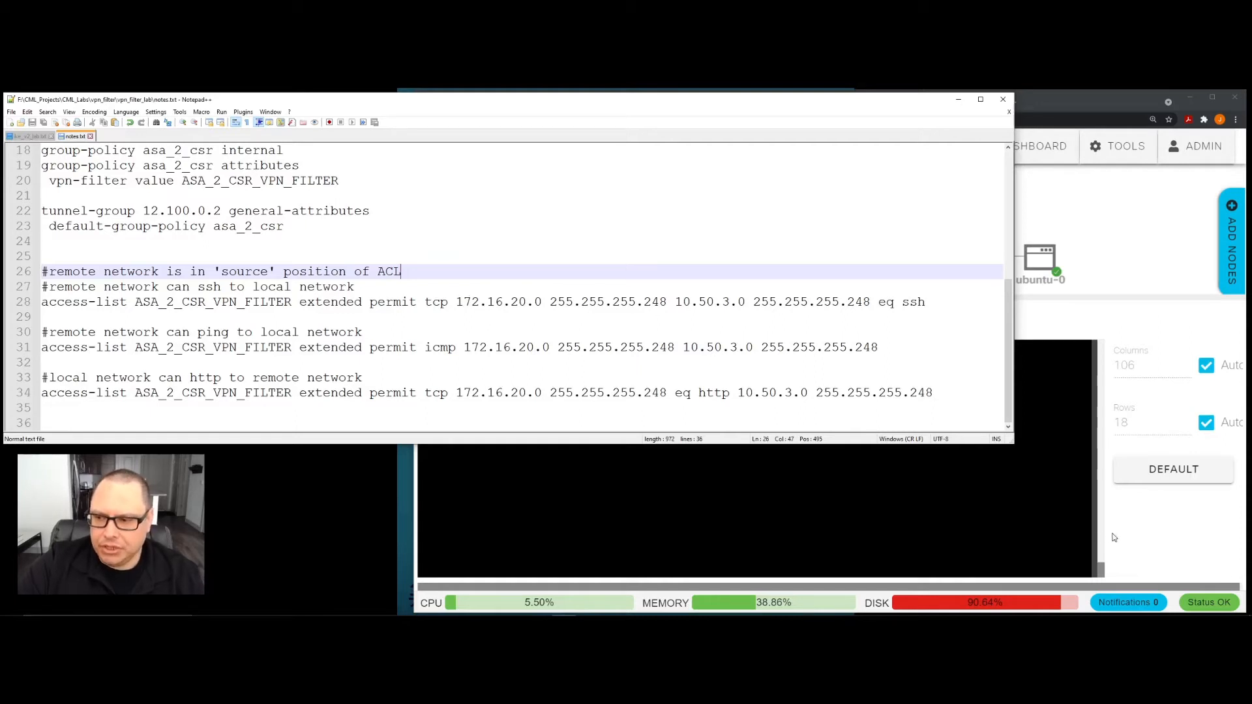
- Compare the ACL notes with the asav-0 and ubuntu-0 nodes in the Cisco Modeling Labs topology
key(alt+Tab)
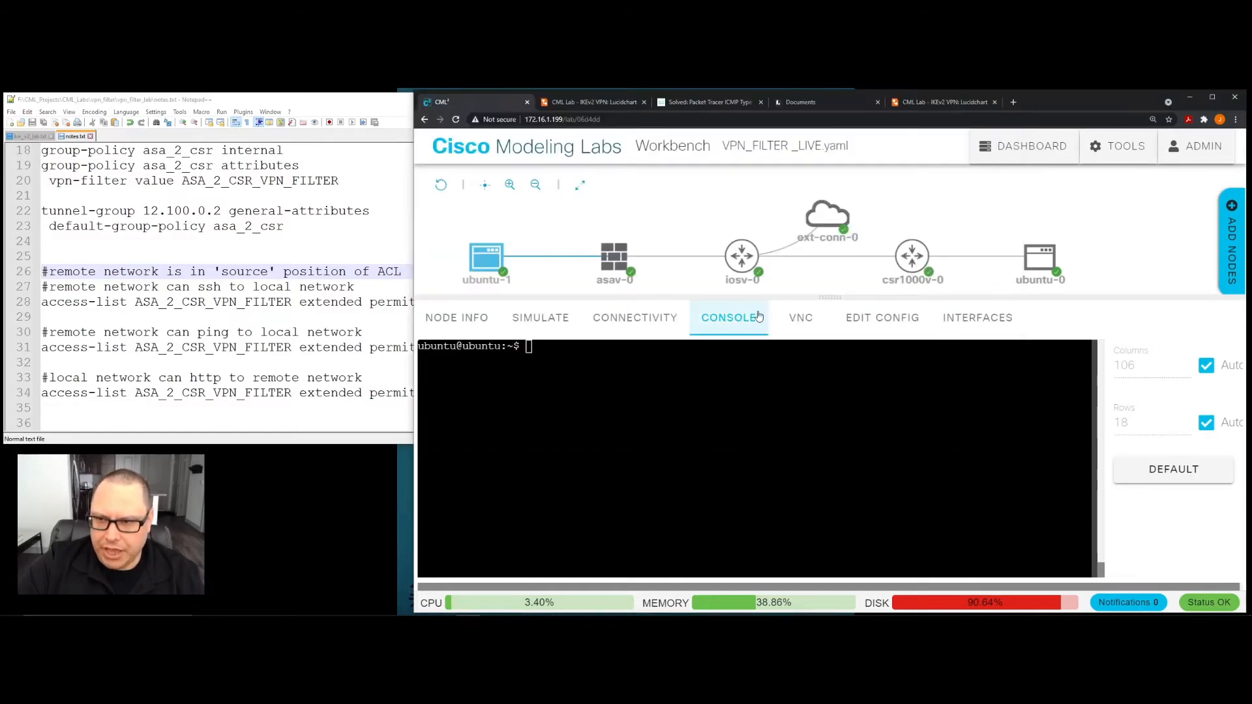
click(597, 263)
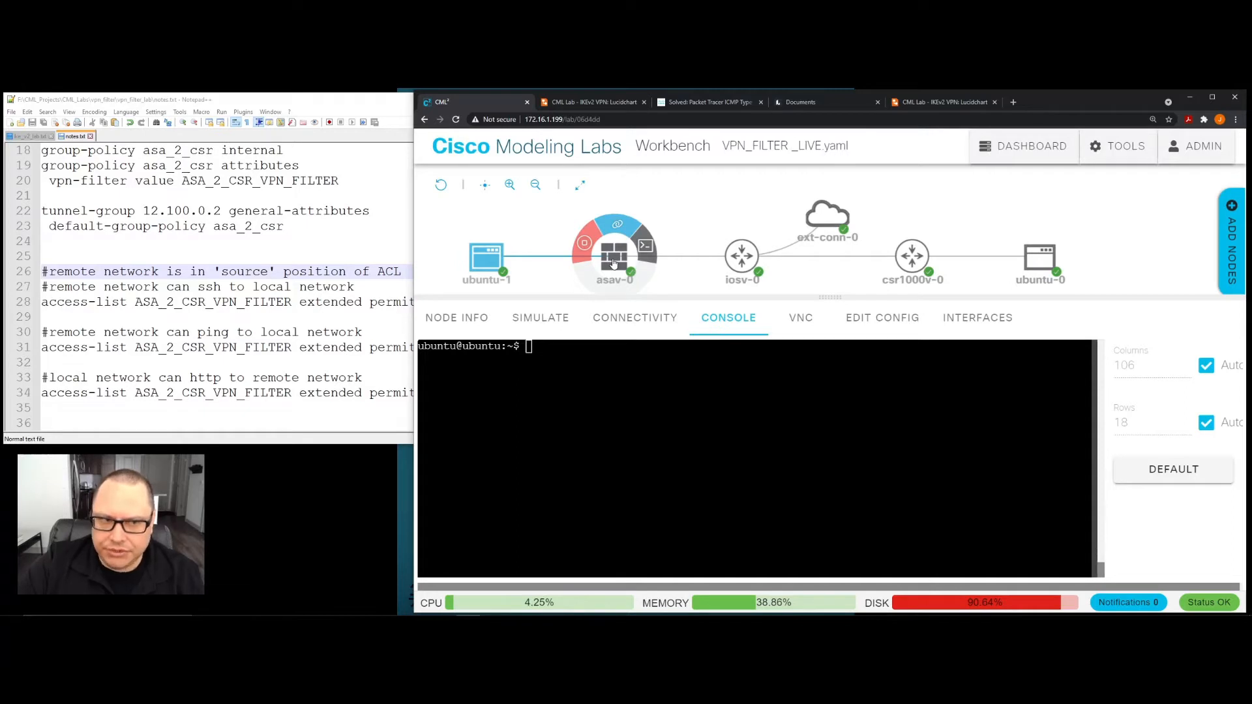
key(alt+Tab)
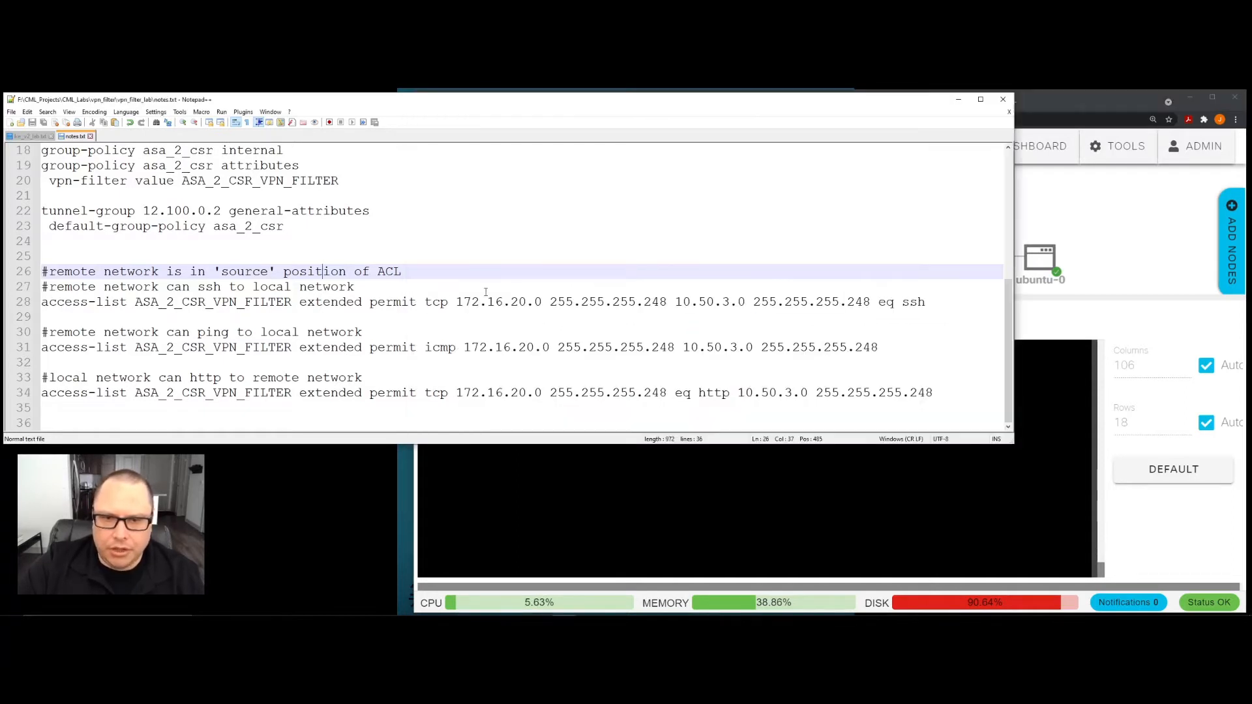
click(1194, 559)
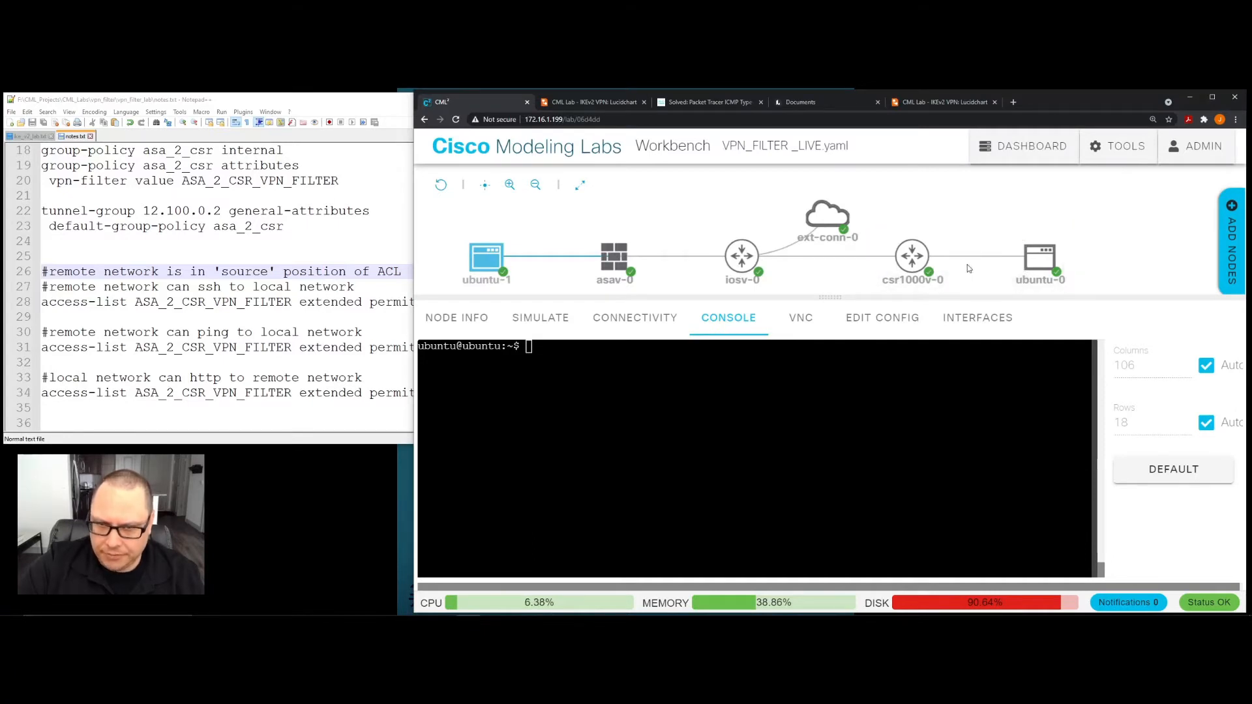
click(353, 332)
click(1181, 545)
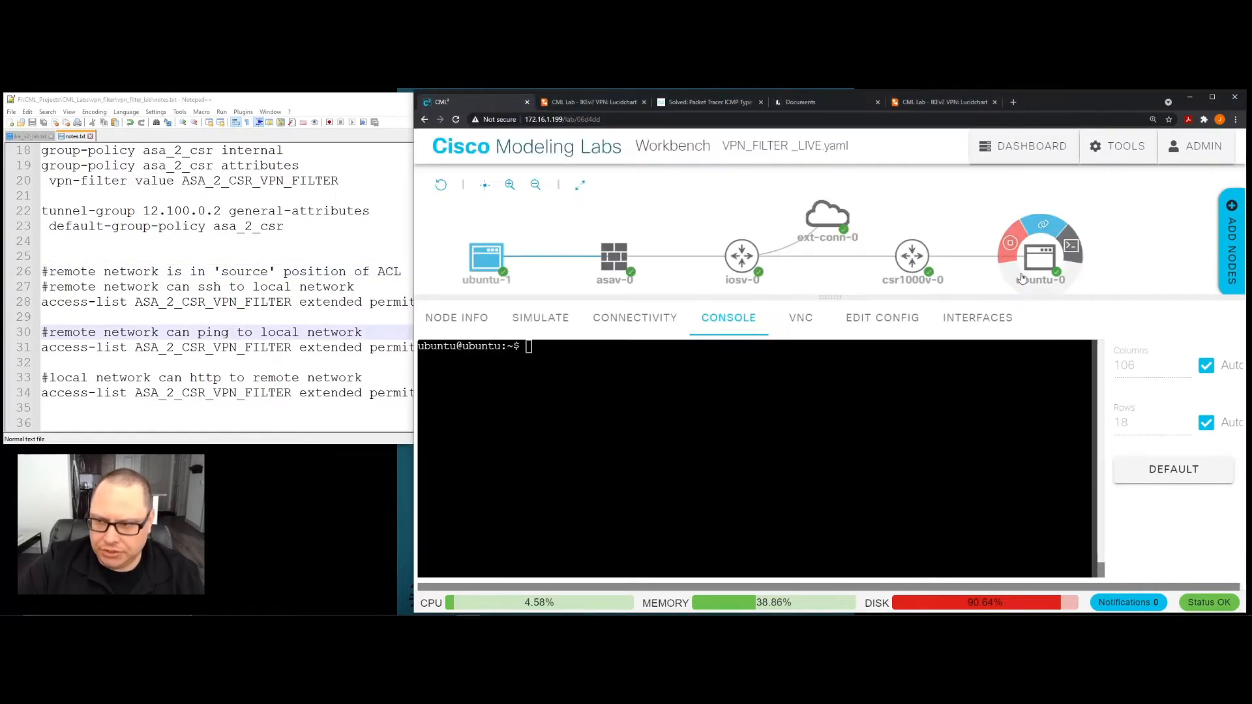
mouse_move(1043, 265)
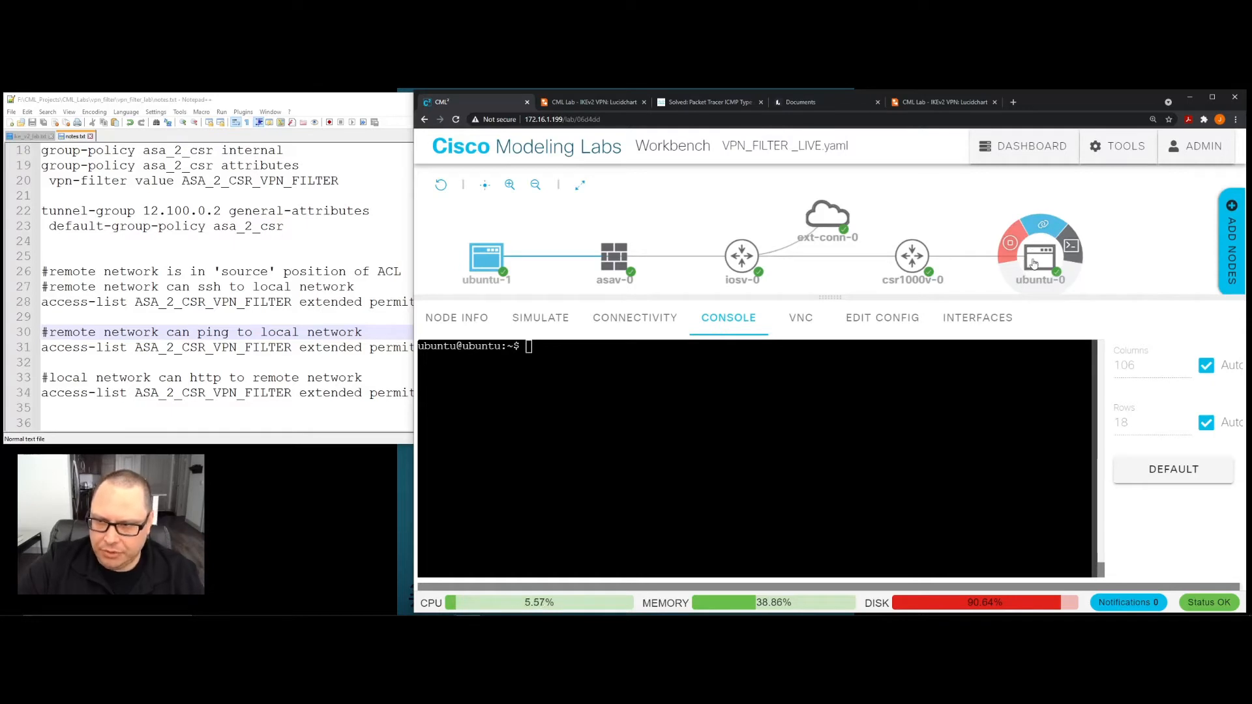
- Return to notes.txt and review the SSH access-list entry from its start through the permit tcp 172.16.20.0 portion
click(282, 314)
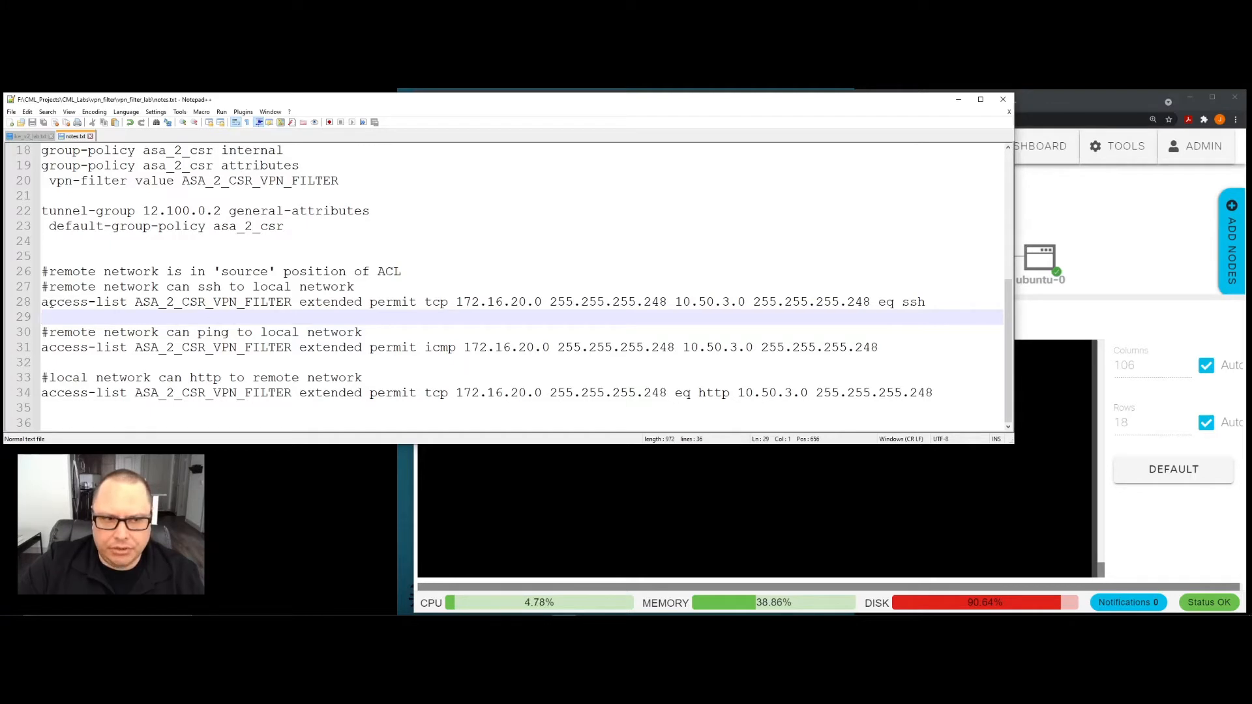
drag(42, 302, 513, 302)
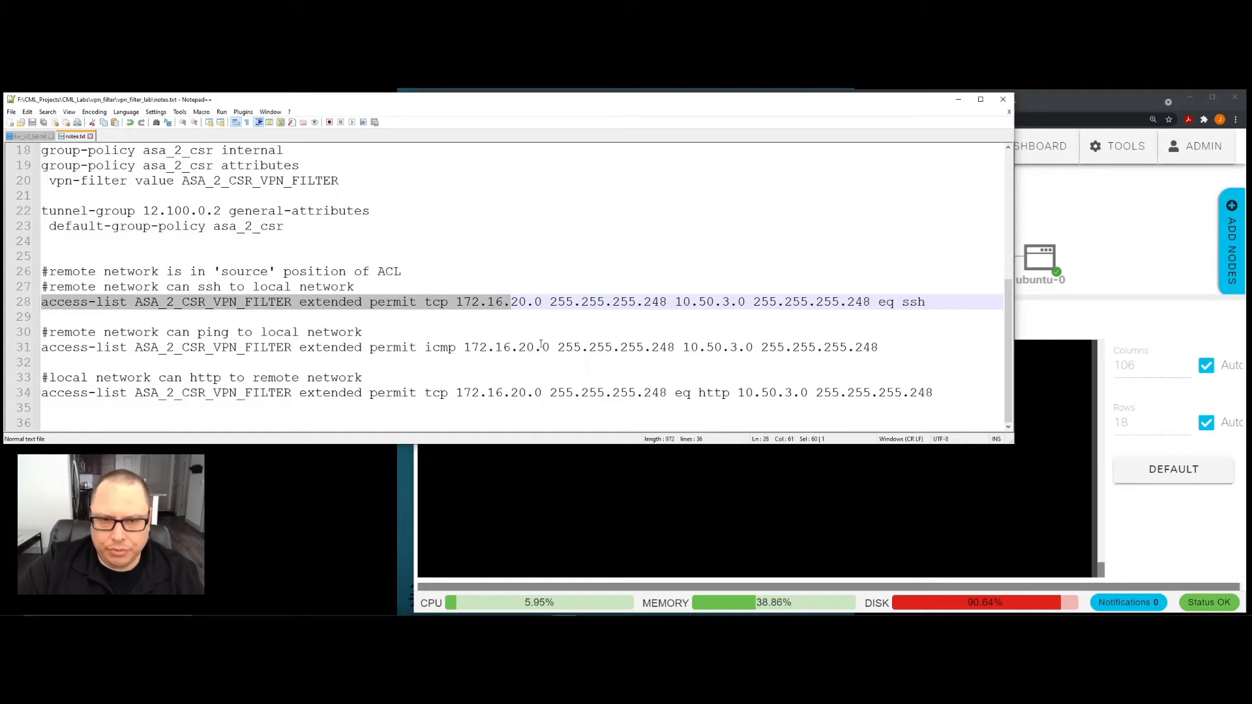
click(514, 328)
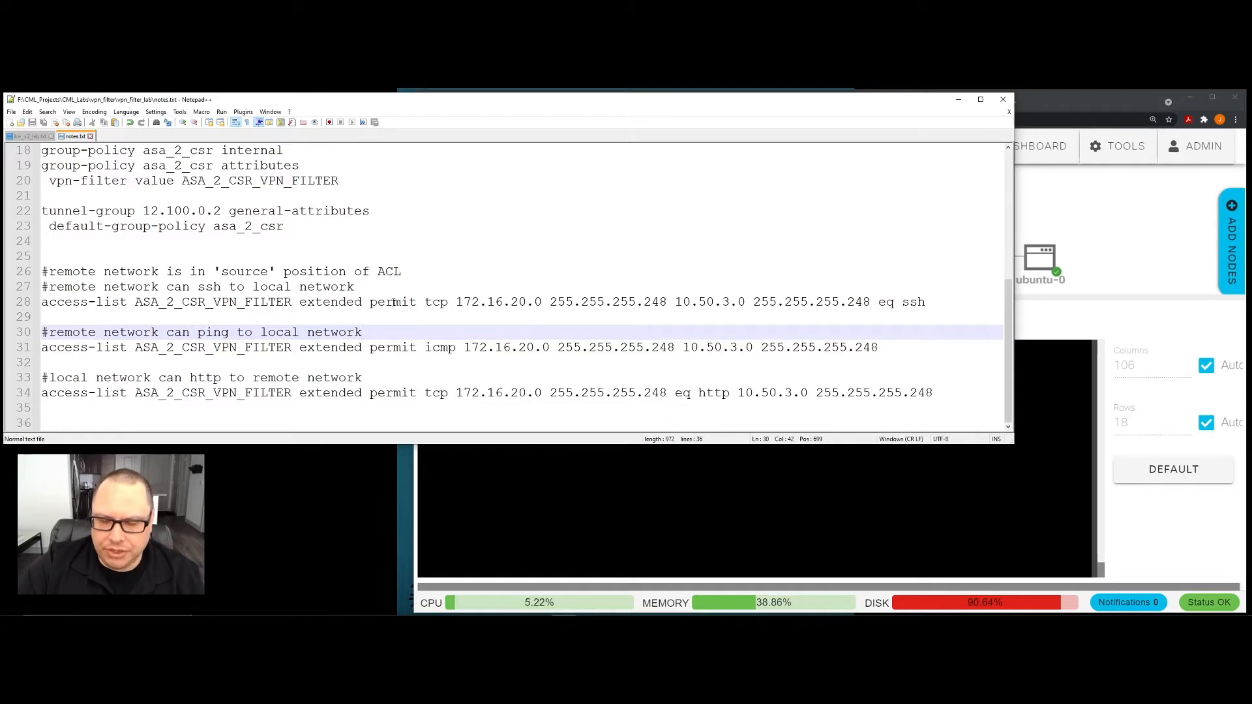
drag(370, 301, 550, 301)
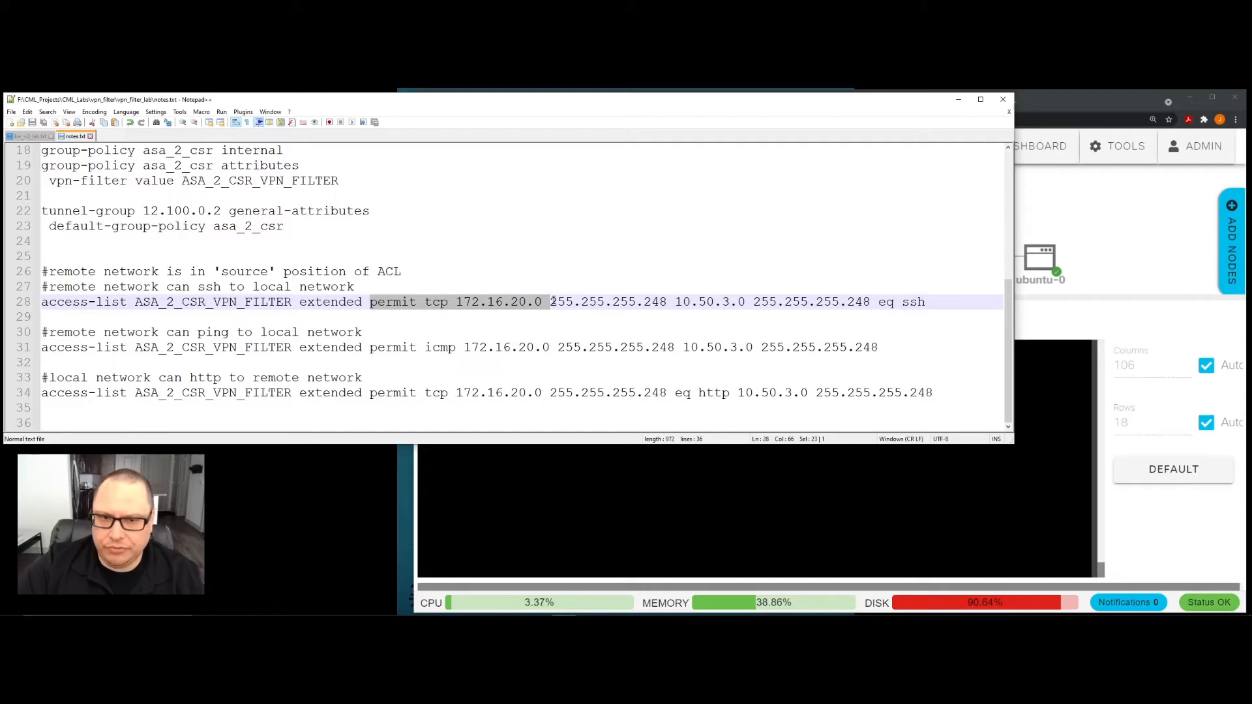
click(480, 307)
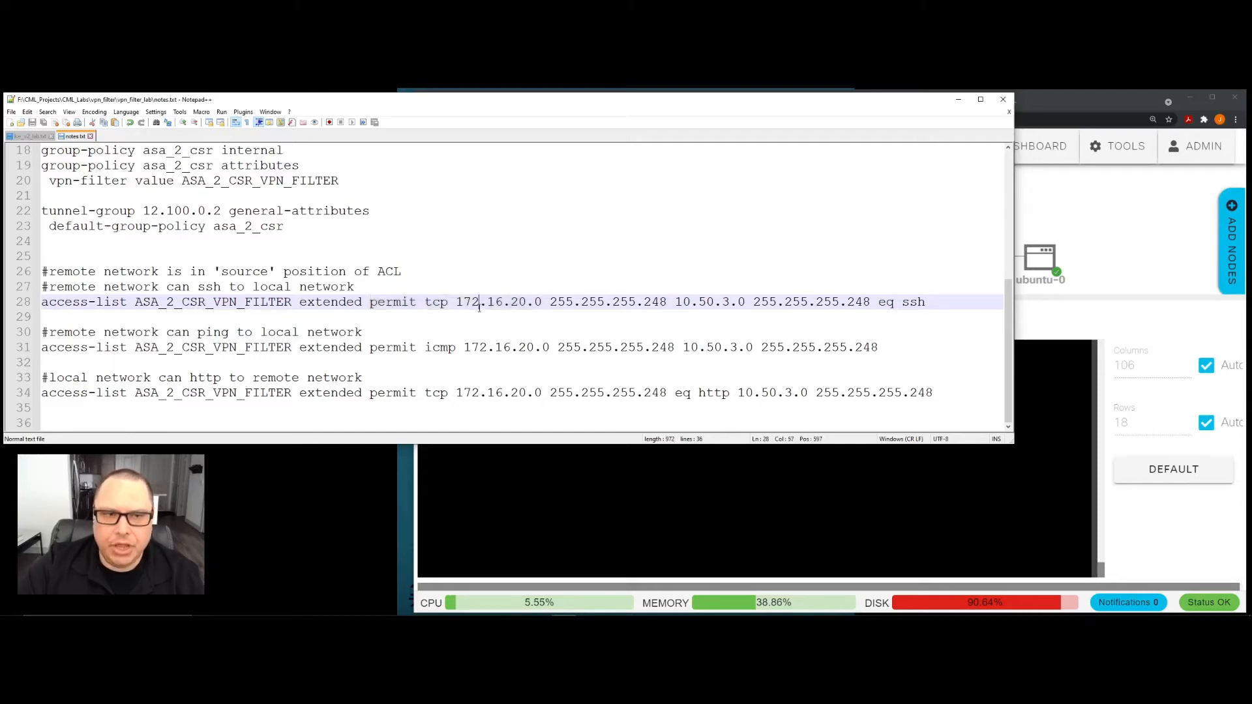
- Switch to the asav-0 console in Cisco Modeling Labs and push the old route output off screen with blank prompts
scroll(480, 307, up, 3)
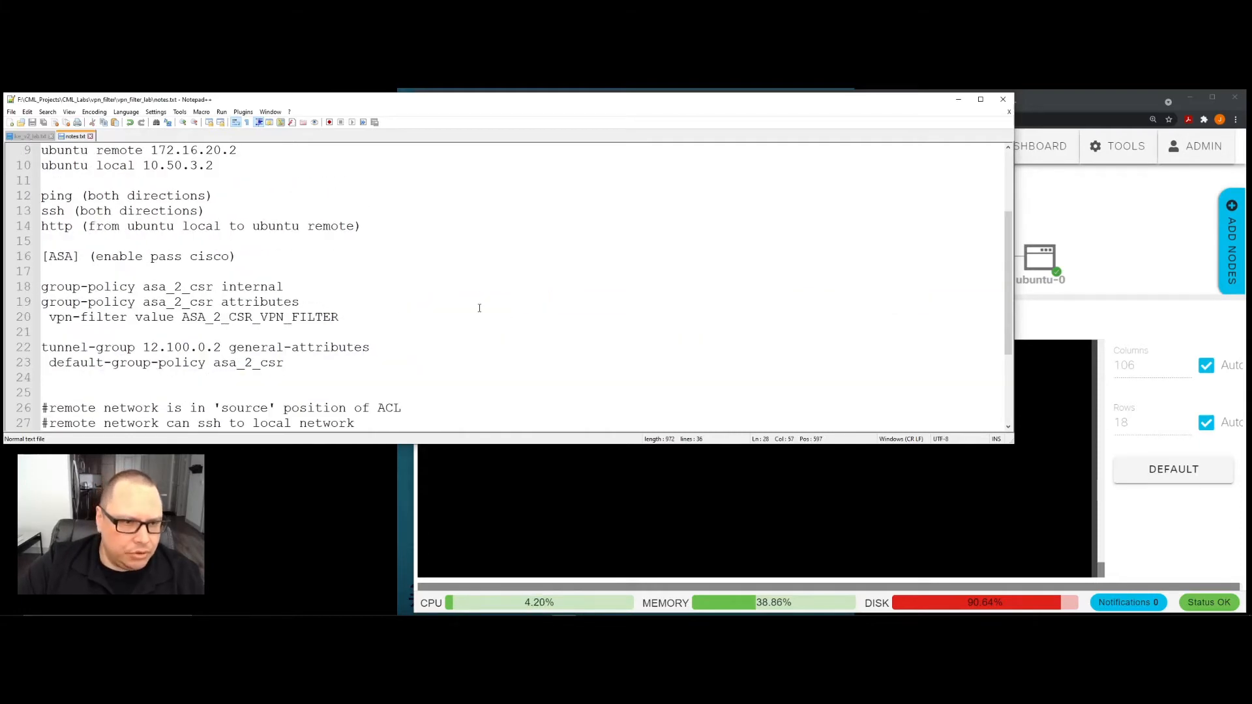
scroll(479, 308, up, 2)
click(535, 486)
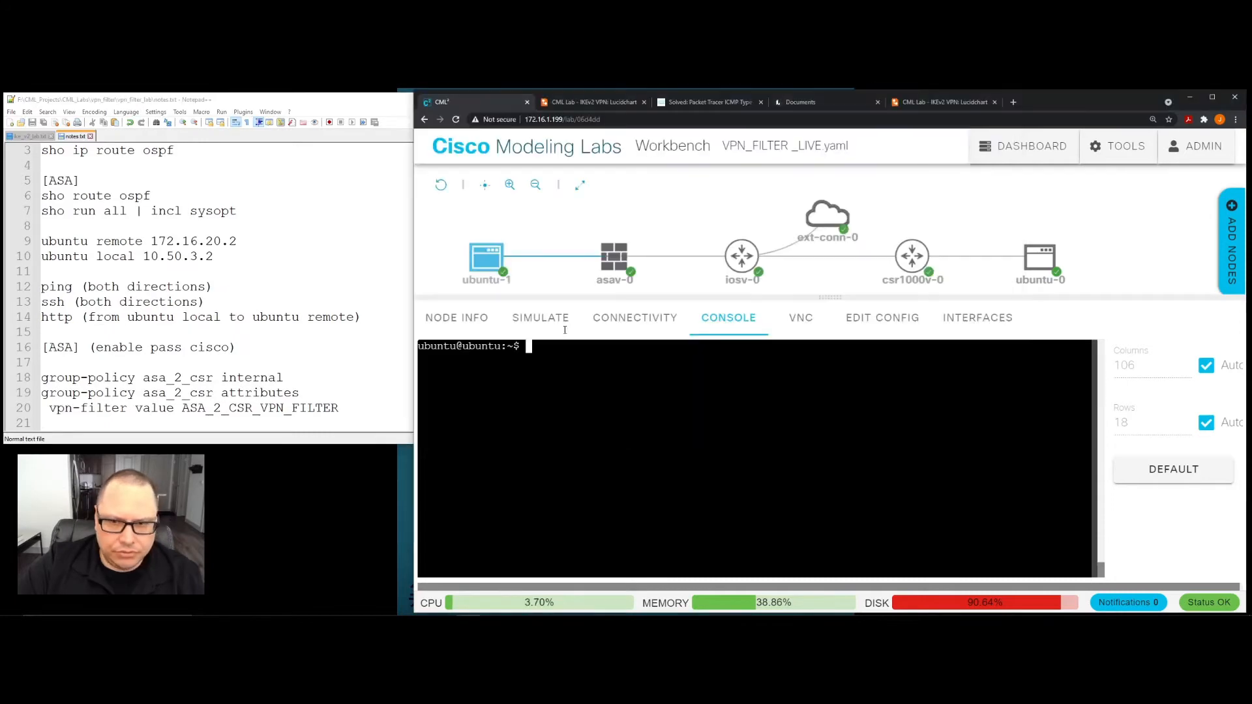
click(618, 259)
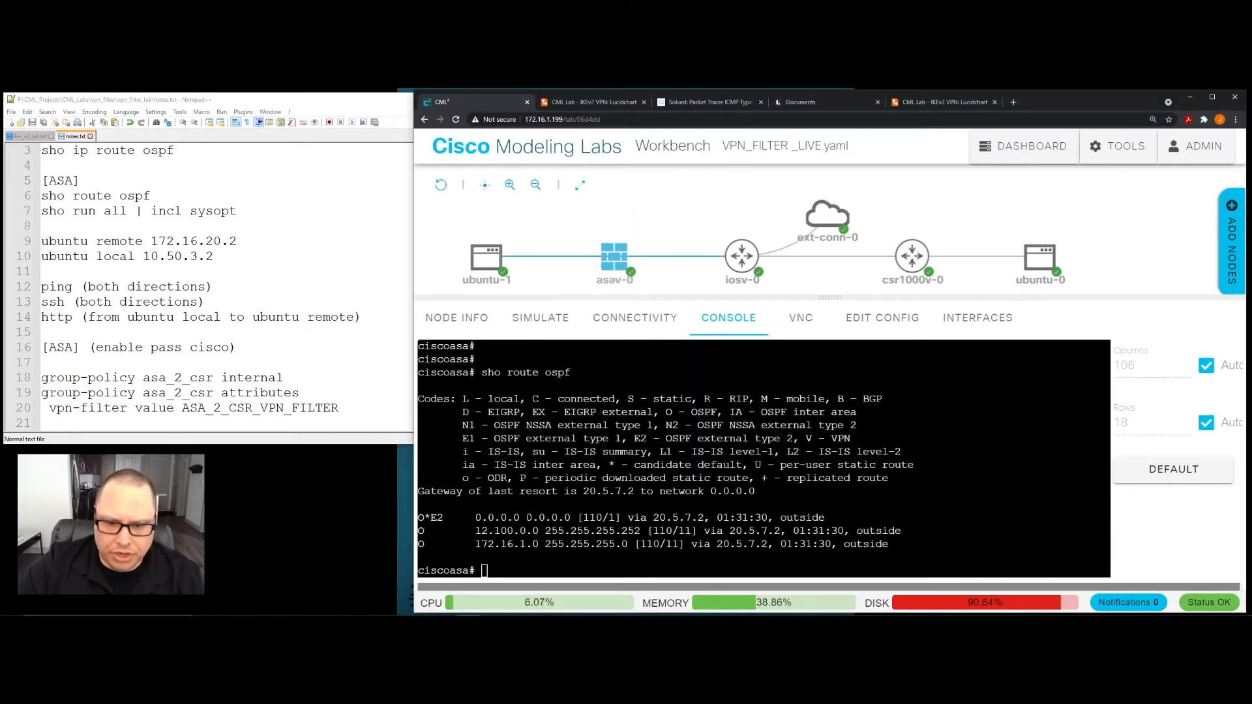
click(629, 456)
key(Return)
key(Return)
key(Return)
key(Return)
key(Return)
key(Return)
key(Return)
key(Return)
key(Return)
key(Return)
key(Return)
key(Return)
key(Return)
key(Return)
key(Return)
key(Return)
key(Return)
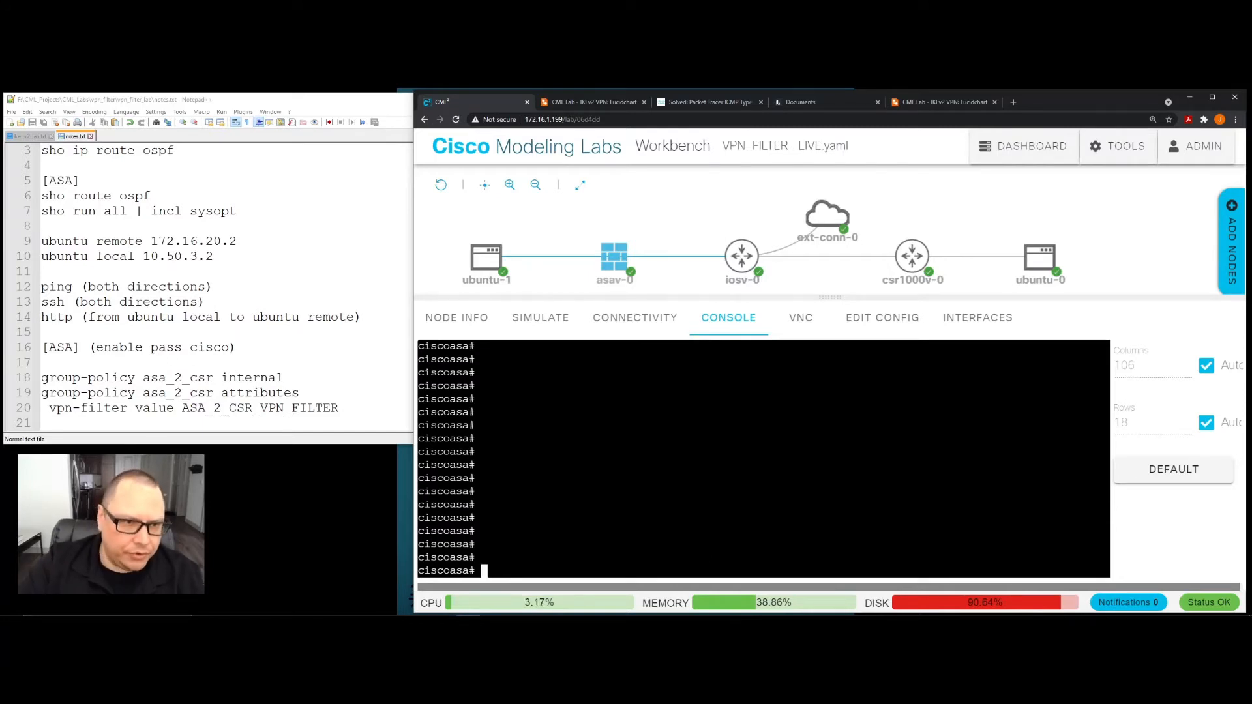
- Copy "sho run all | incl sysopt" from notes.txt and run it in the asav-0 console
click(243, 236)
drag(246, 213, 41, 212)
right_click(57, 216)
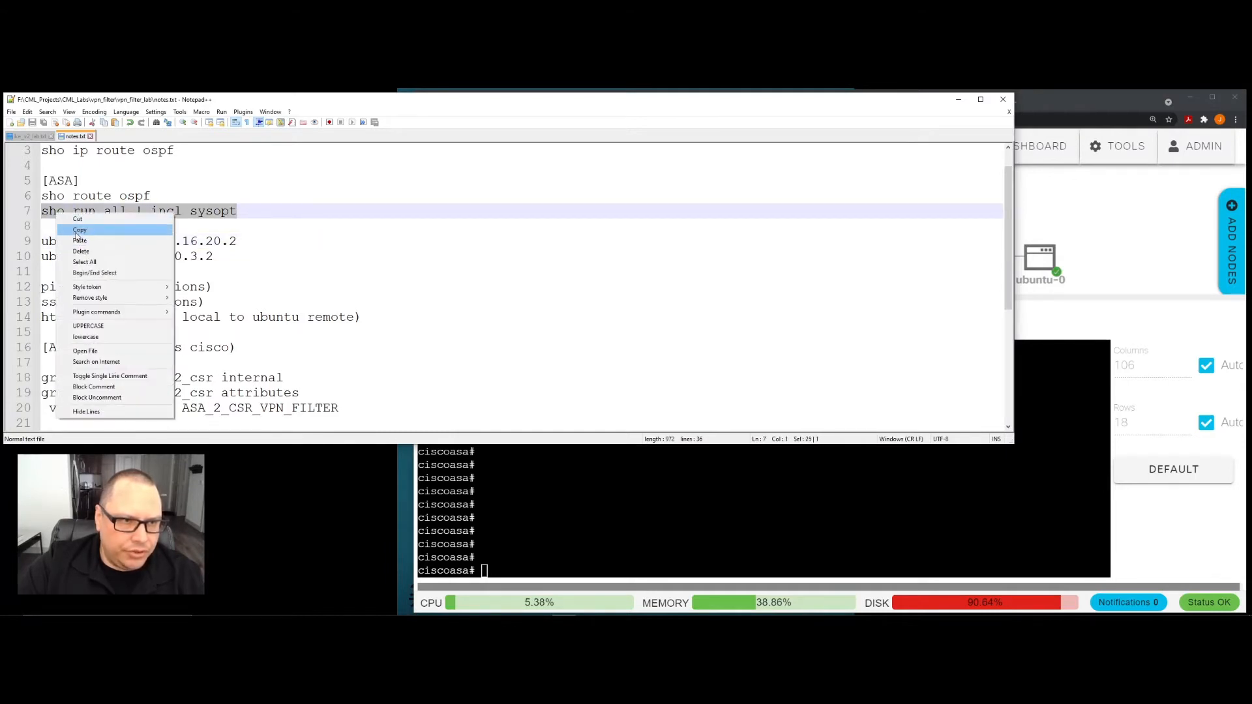
click(79, 230)
click(495, 572)
right_click(495, 572)
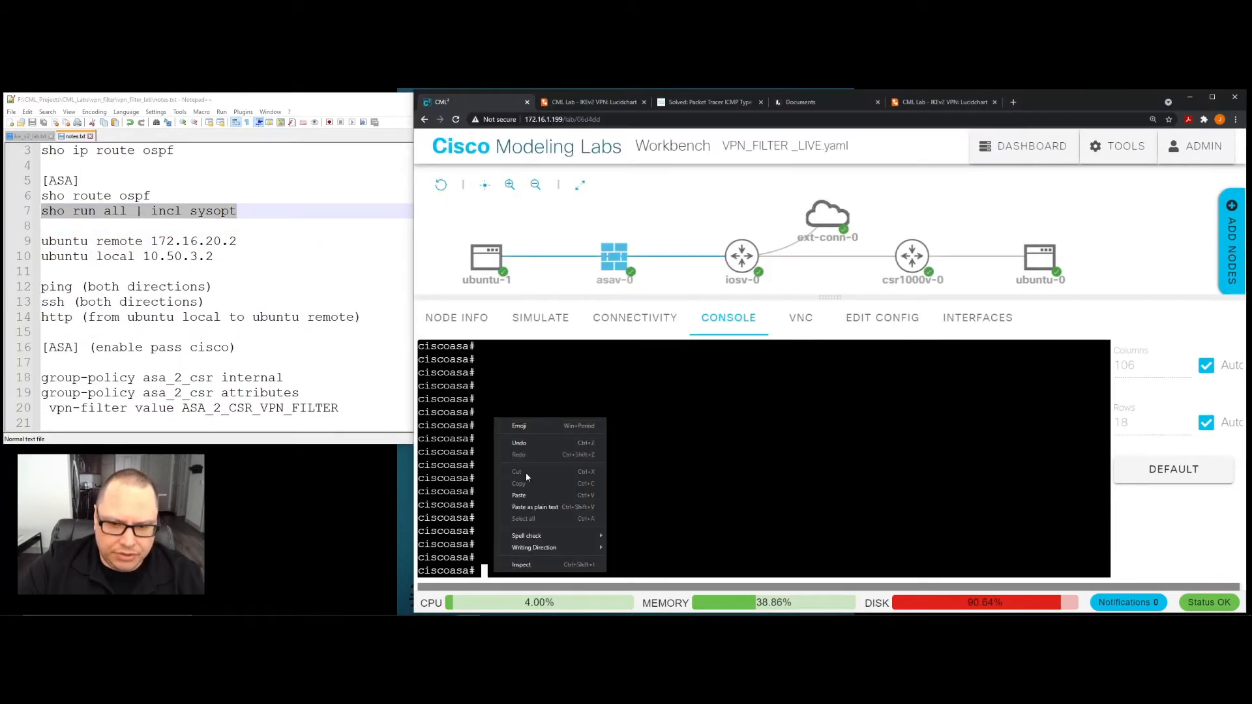
click(519, 496)
key(Return)
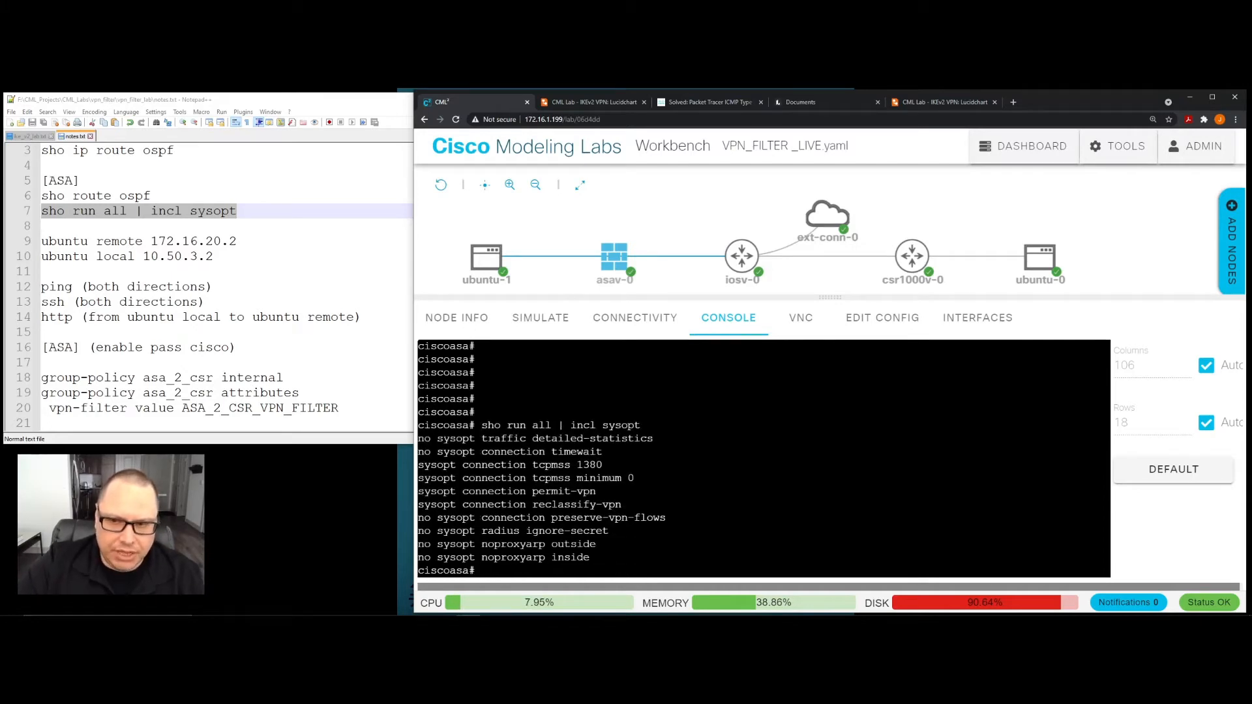
- Examine the "sysopt connection permit-vpn" line in the ASA output in relation to the asav-0 and iosv-0 nodes
mouse_move(626, 264)
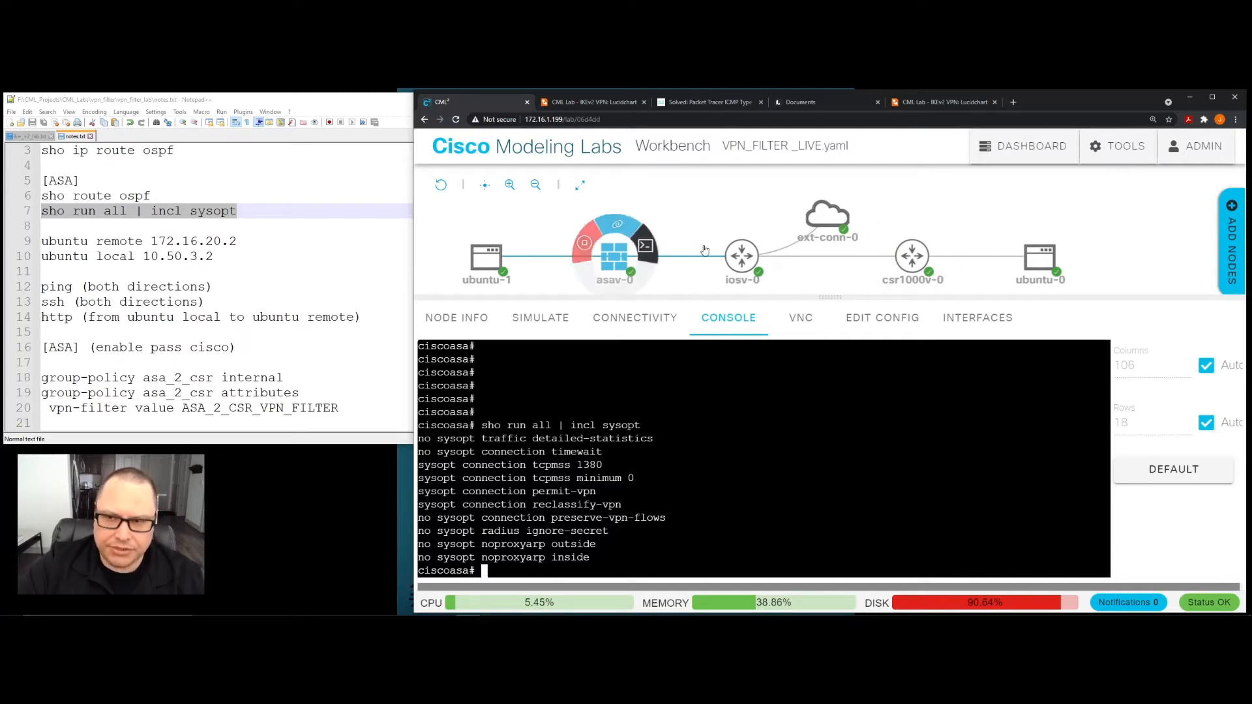
mouse_move(727, 239)
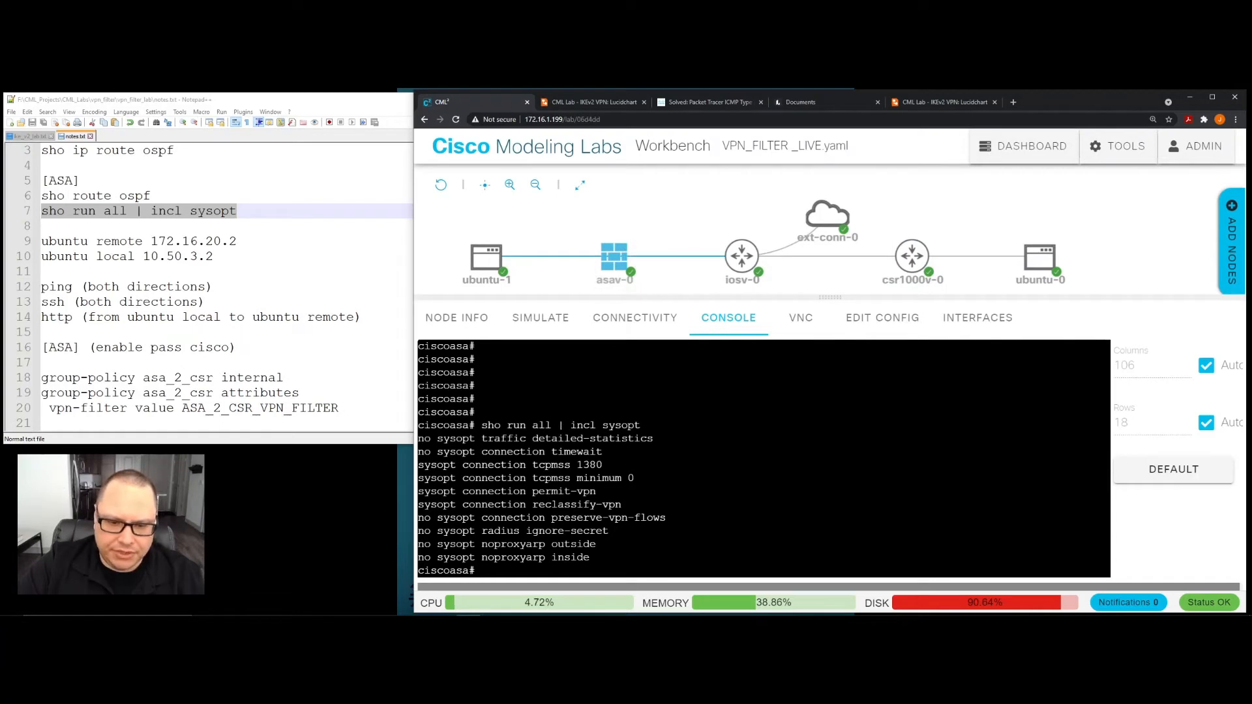
drag(418, 492, 600, 492)
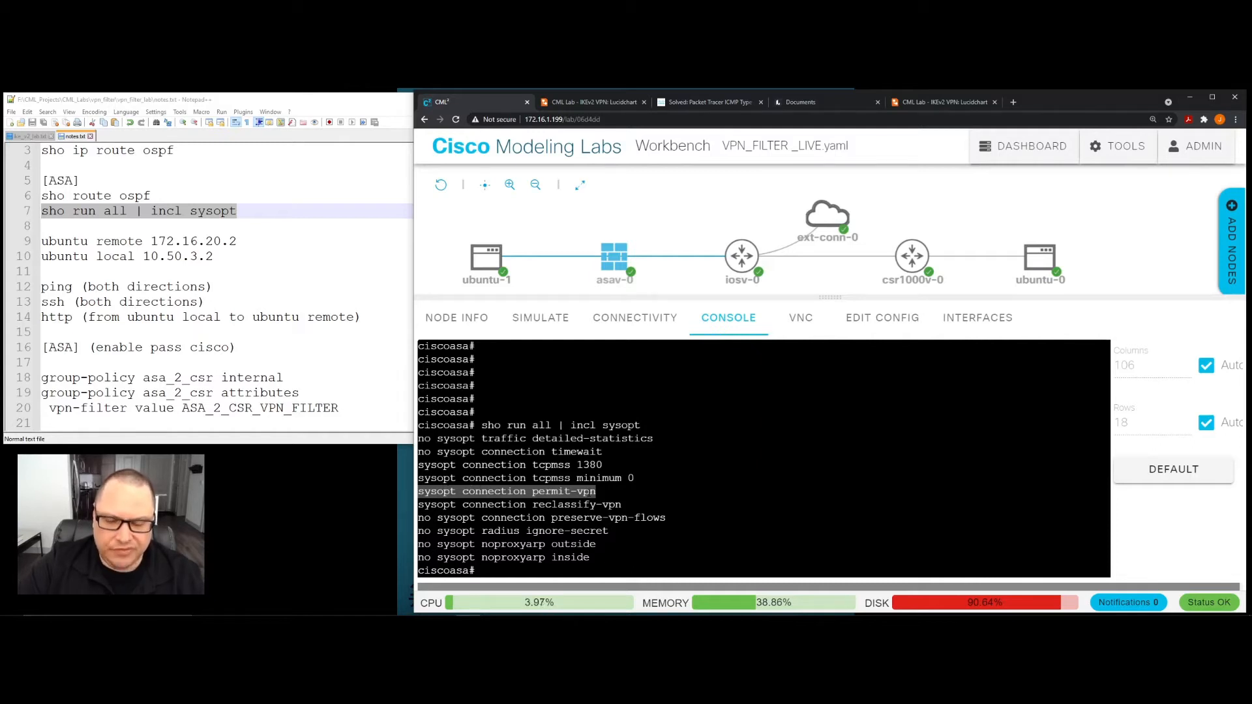
click(613, 497)
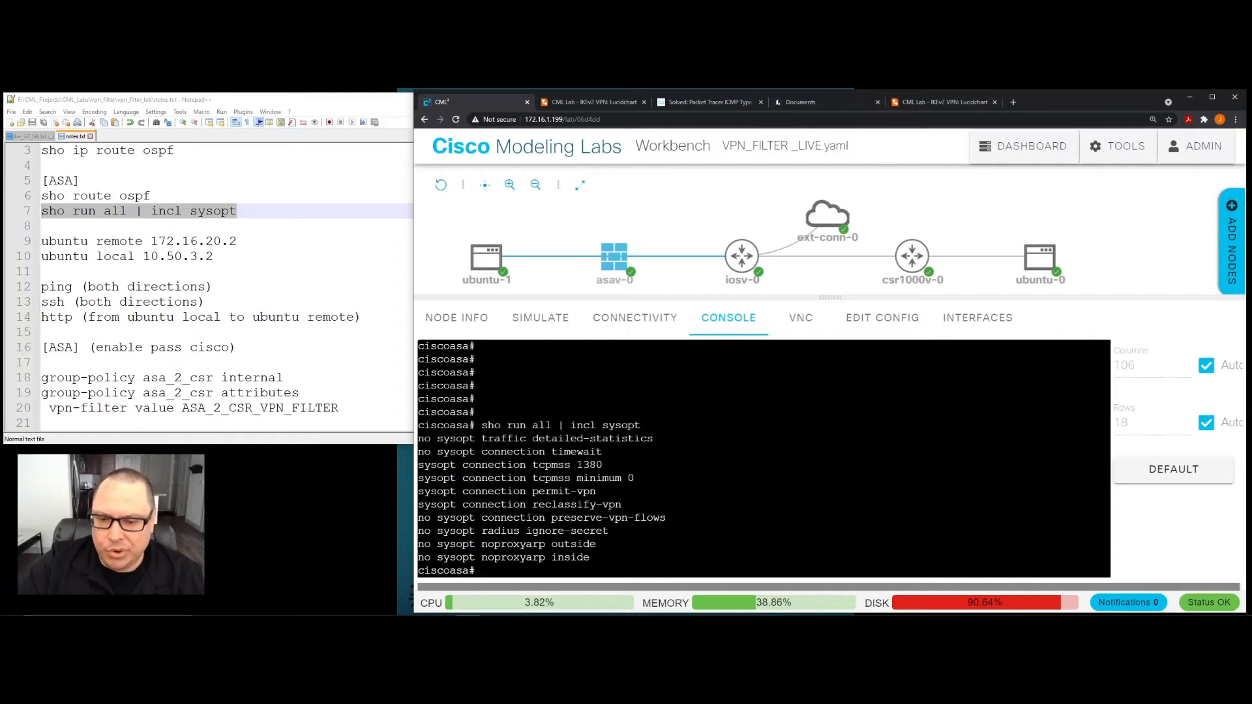
drag(595, 491, 417, 491)
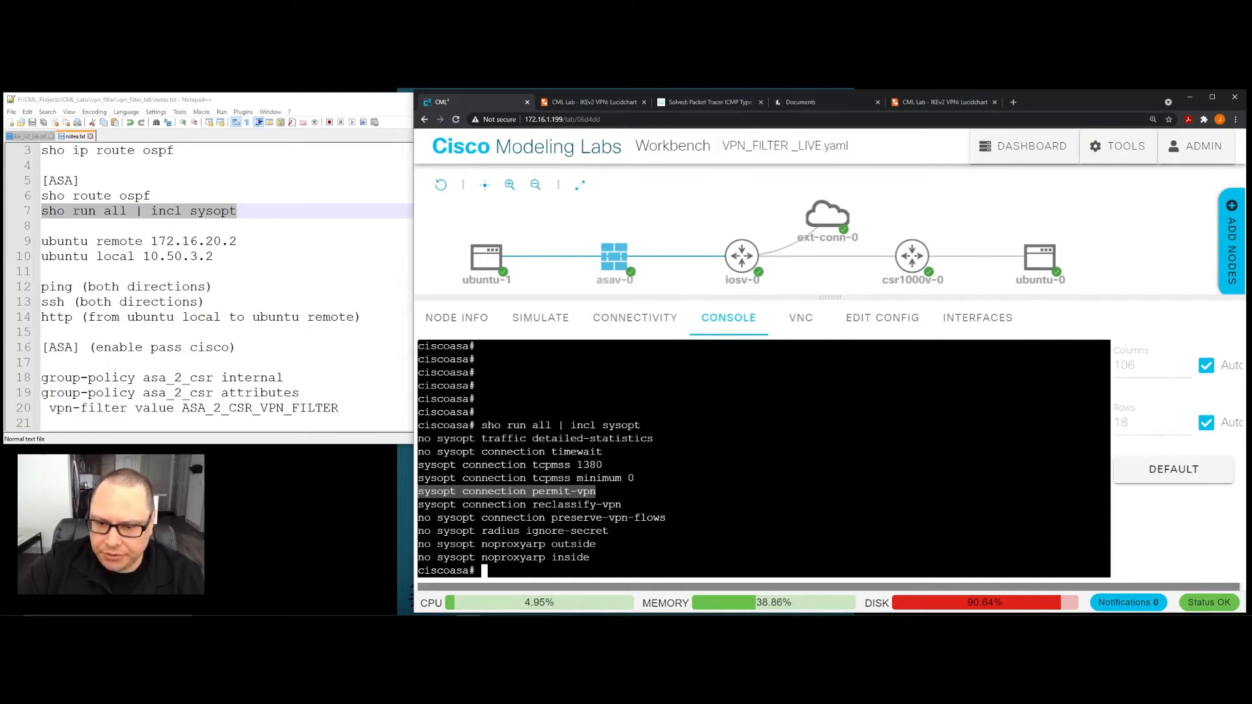
click(776, 449)
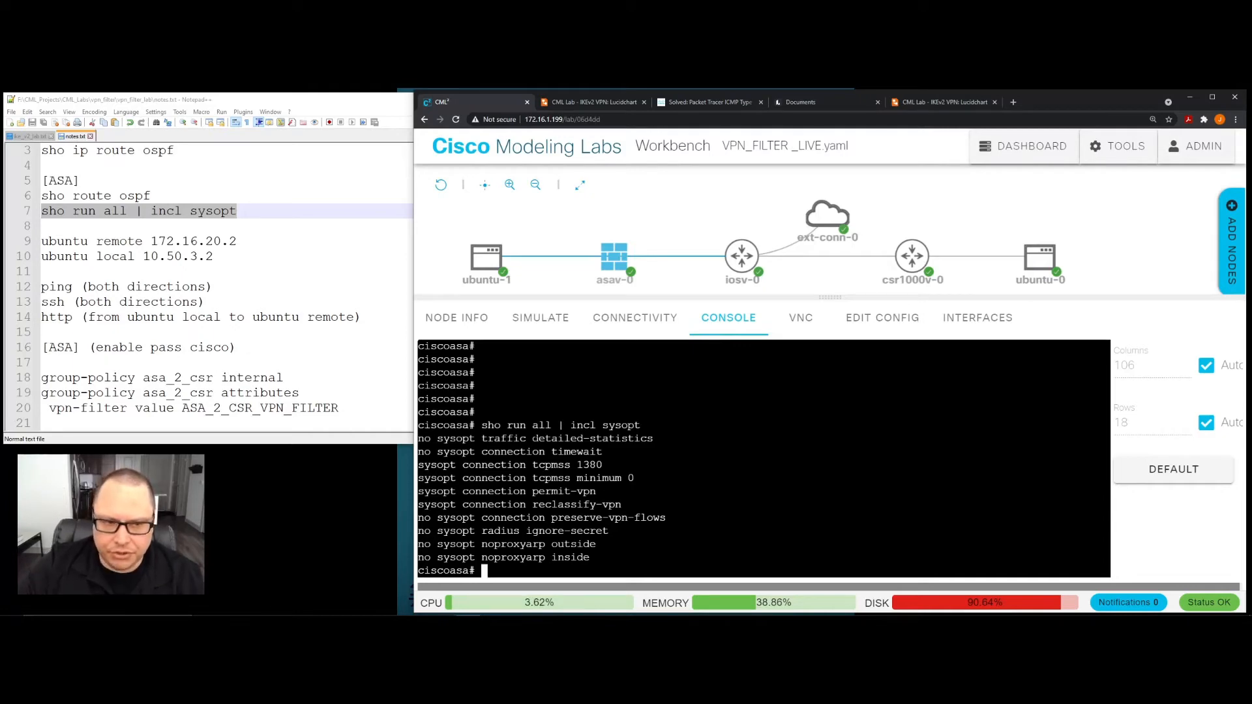
- Go back to the SSH access-list entry in notes.txt and highlight its source 172.16.20.0 255.255.255.248 and destination 10.50.3.0
click(345, 334)
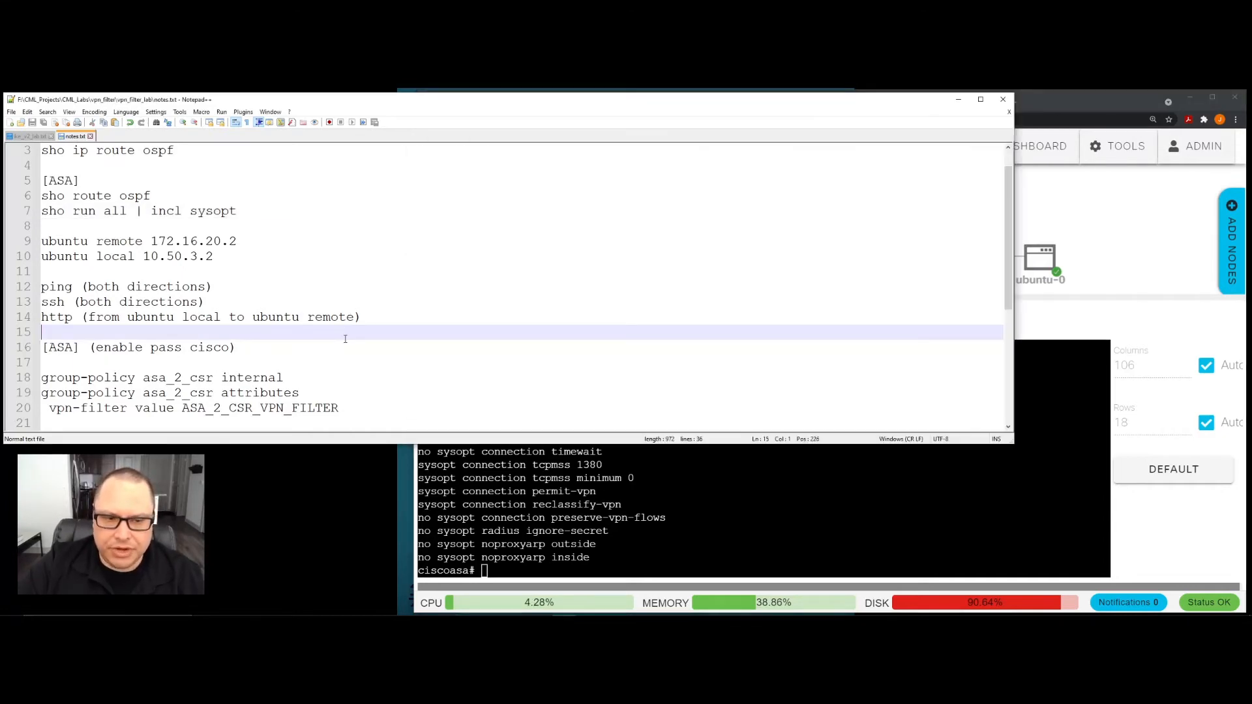
scroll(344, 338, down, 5)
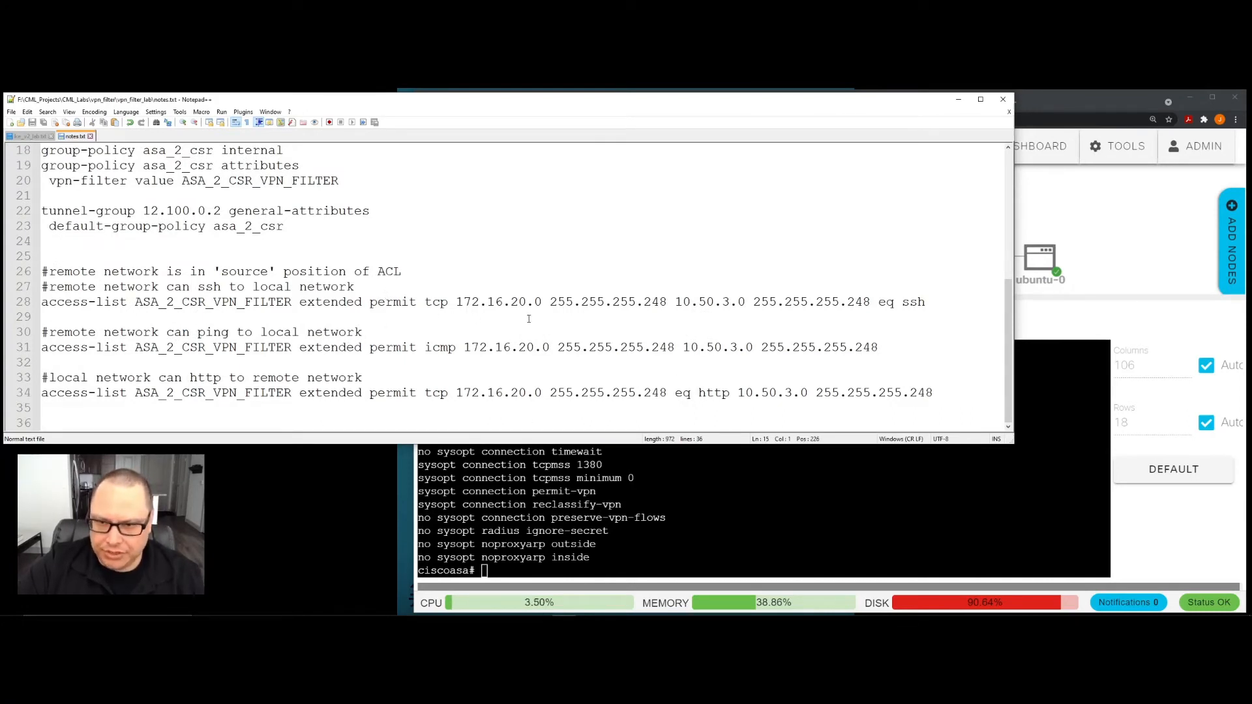
click(711, 509)
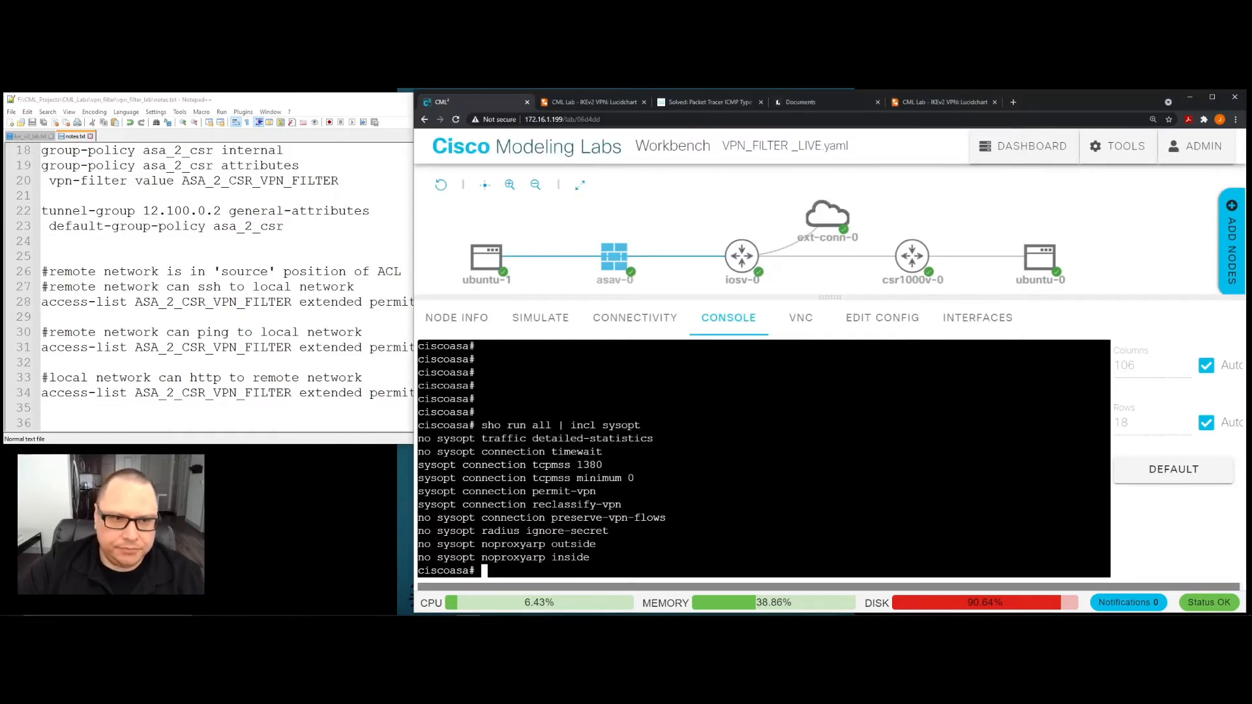
click(384, 332)
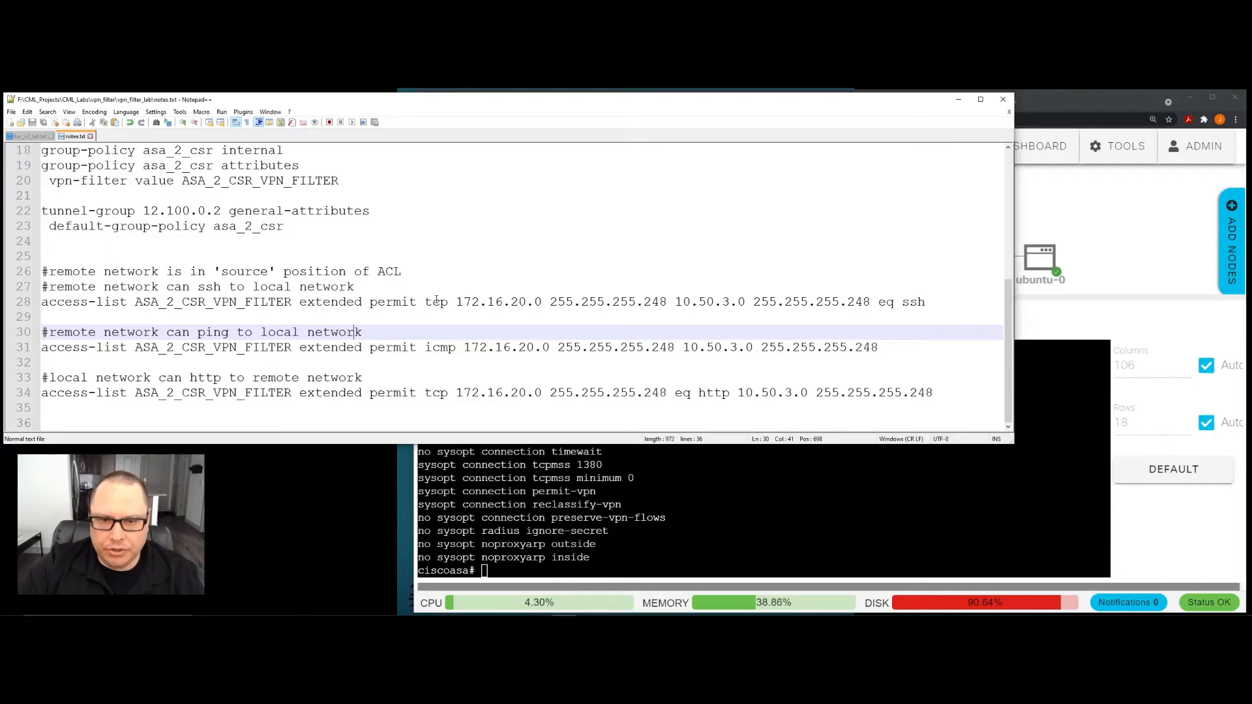
drag(425, 302, 667, 304)
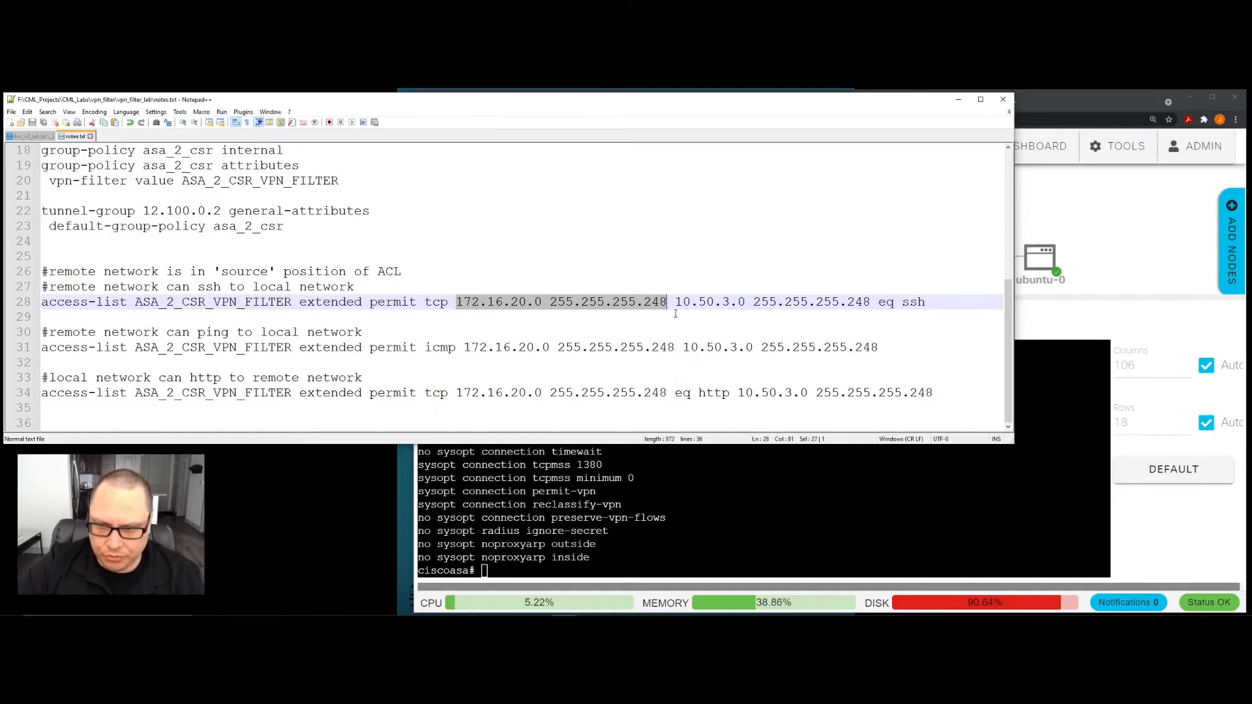
click(675, 313)
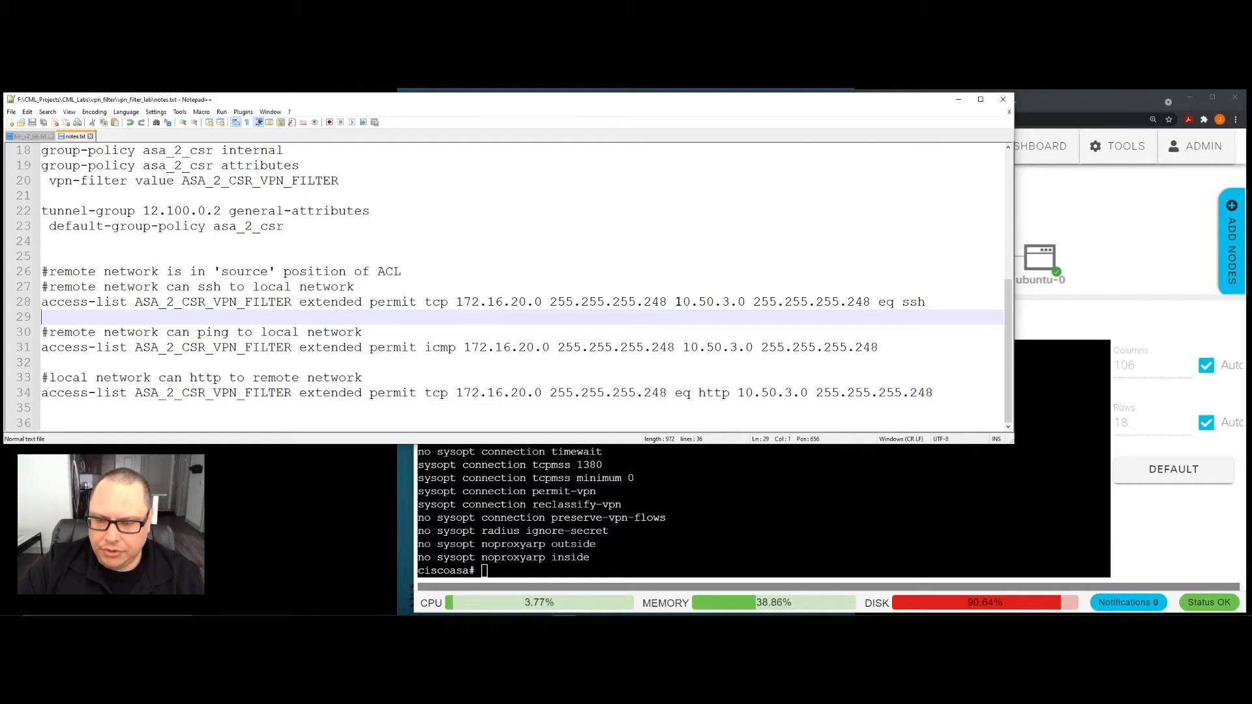
drag(675, 302, 745, 302)
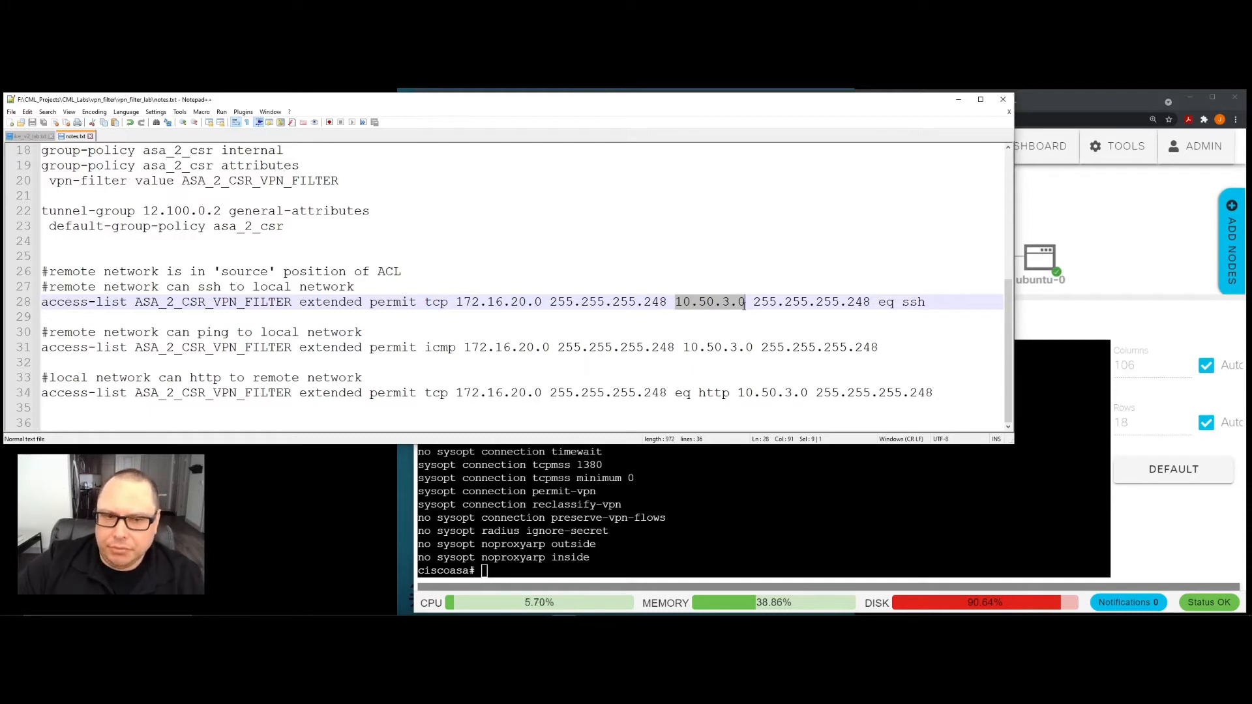
- Examine the SSH access-list entry's source 172.16.20.0, destination 10.50.3.0 255.255.255.248 and the "eq ssh" port match after the destination
drag(745, 301, 870, 302)
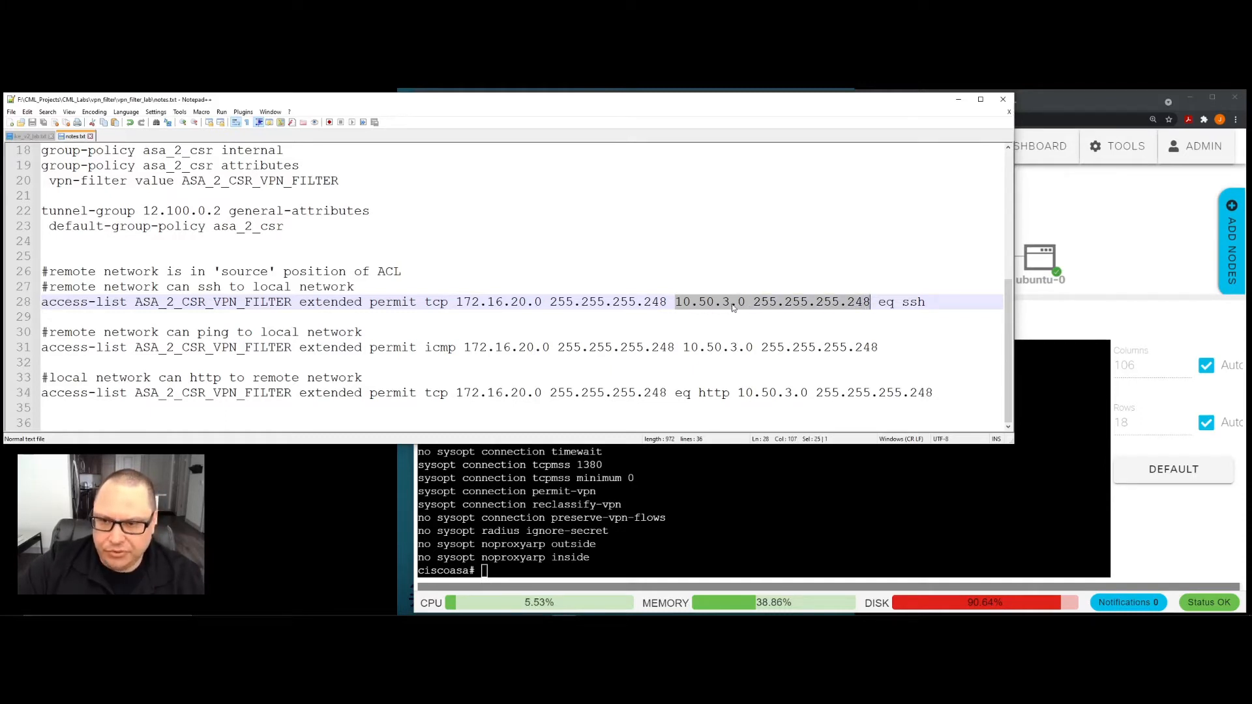
click(767, 301)
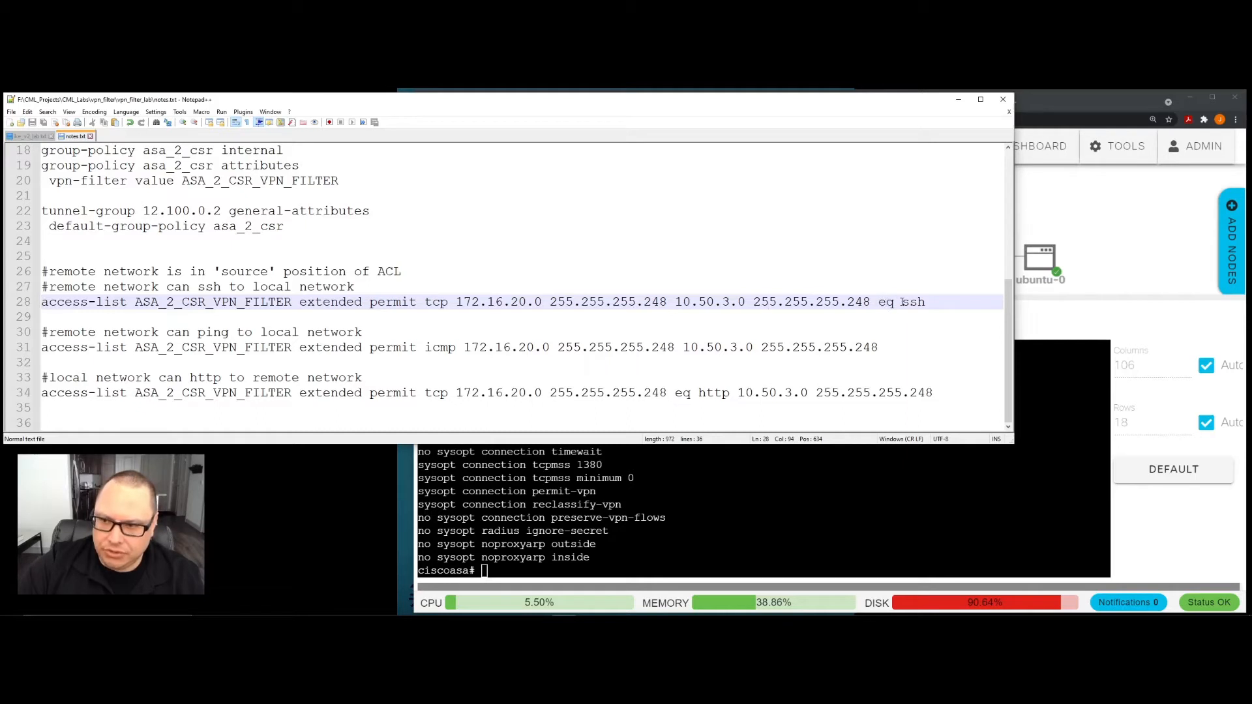
drag(875, 303, 925, 302)
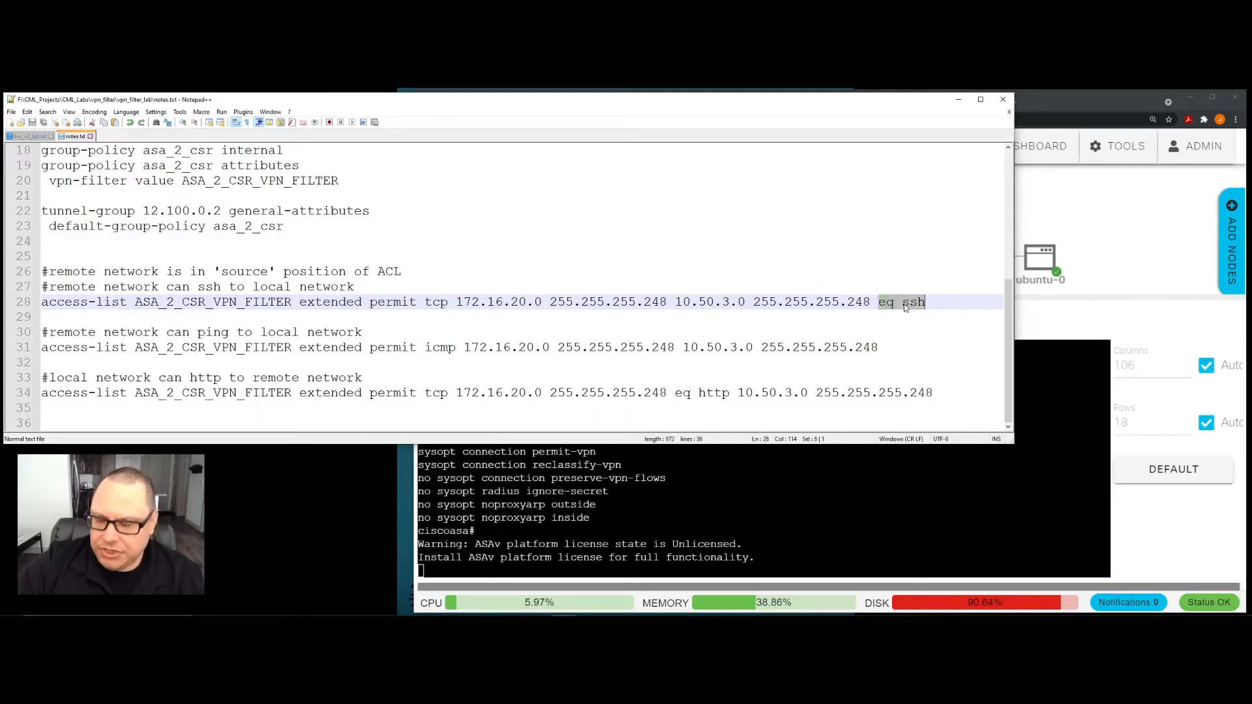
click(932, 302)
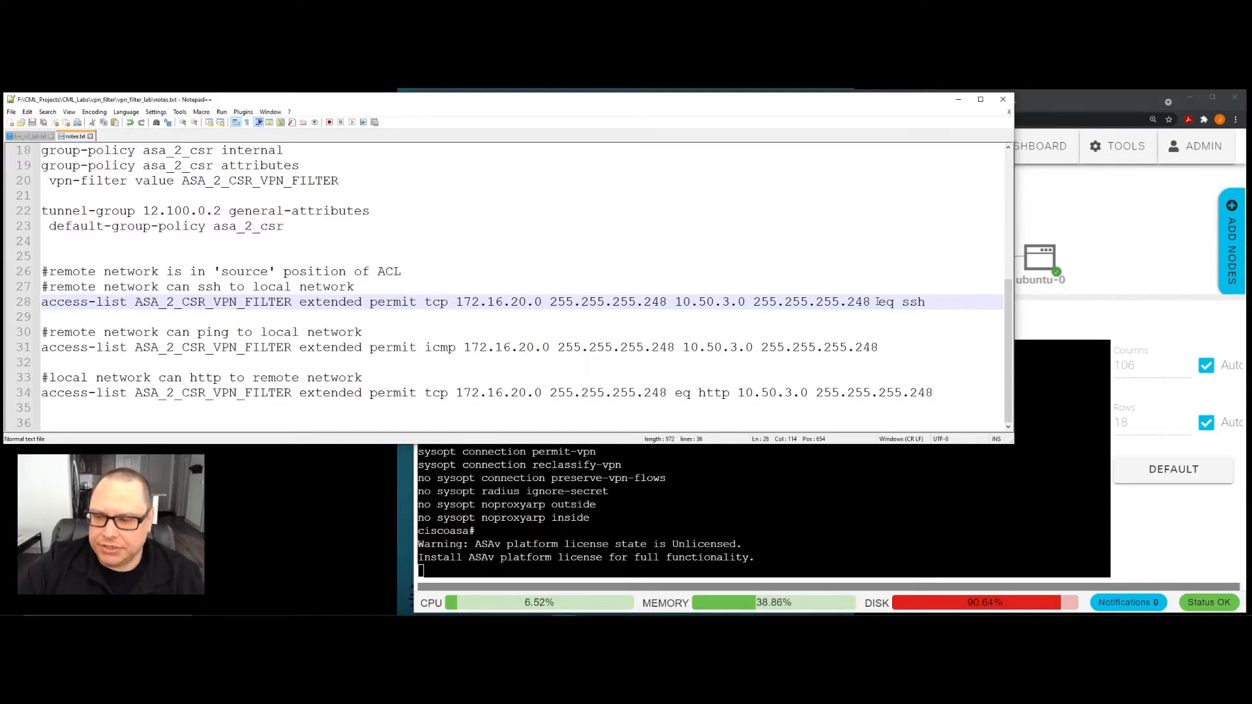
click(491, 318)
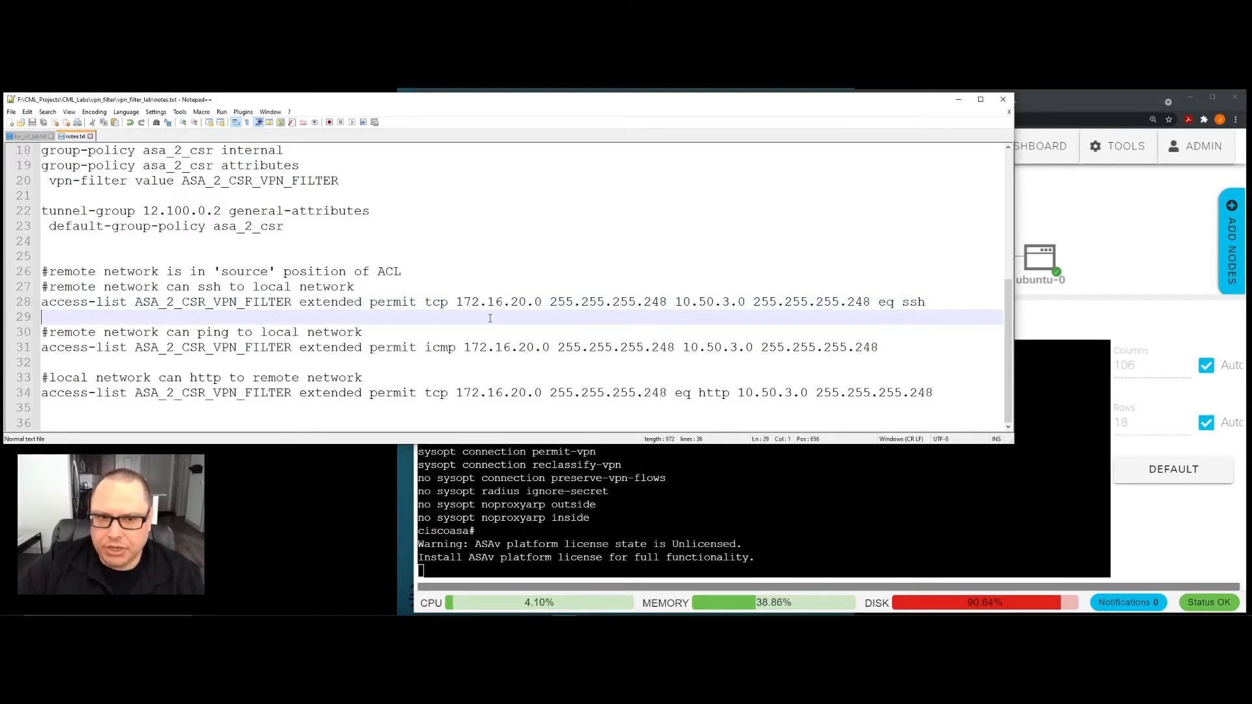
drag(456, 301, 665, 300)
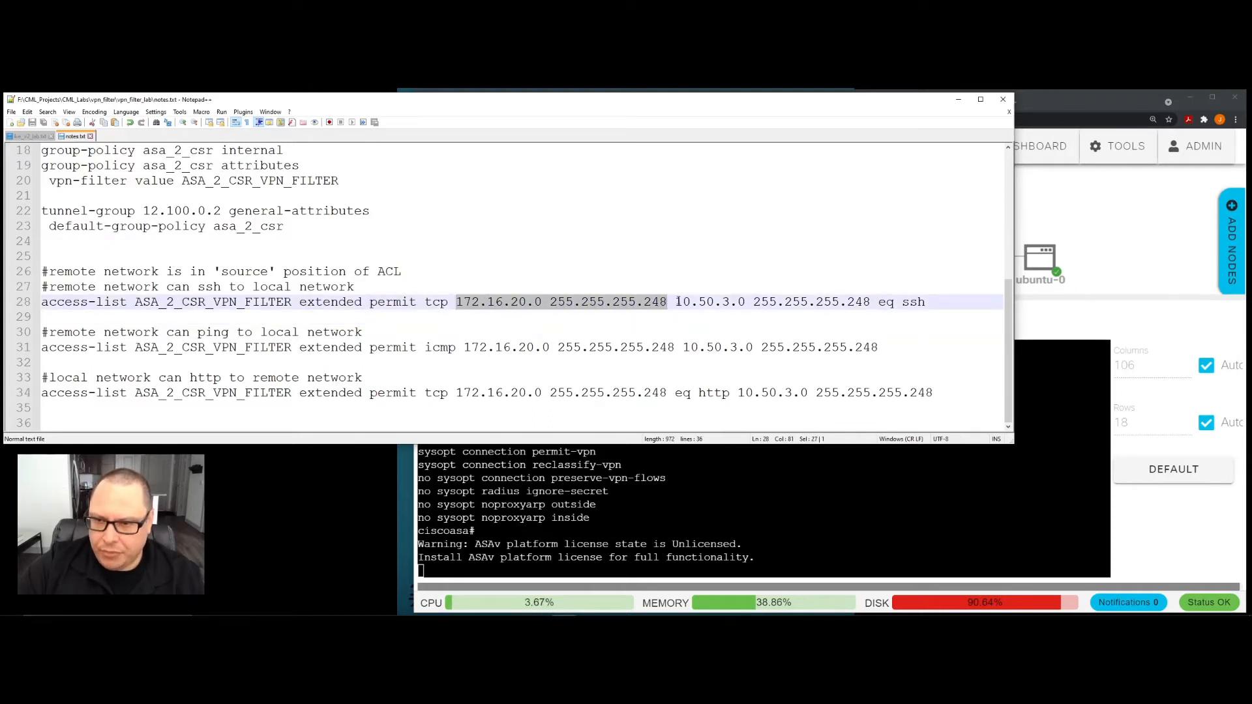
drag(675, 302, 871, 301)
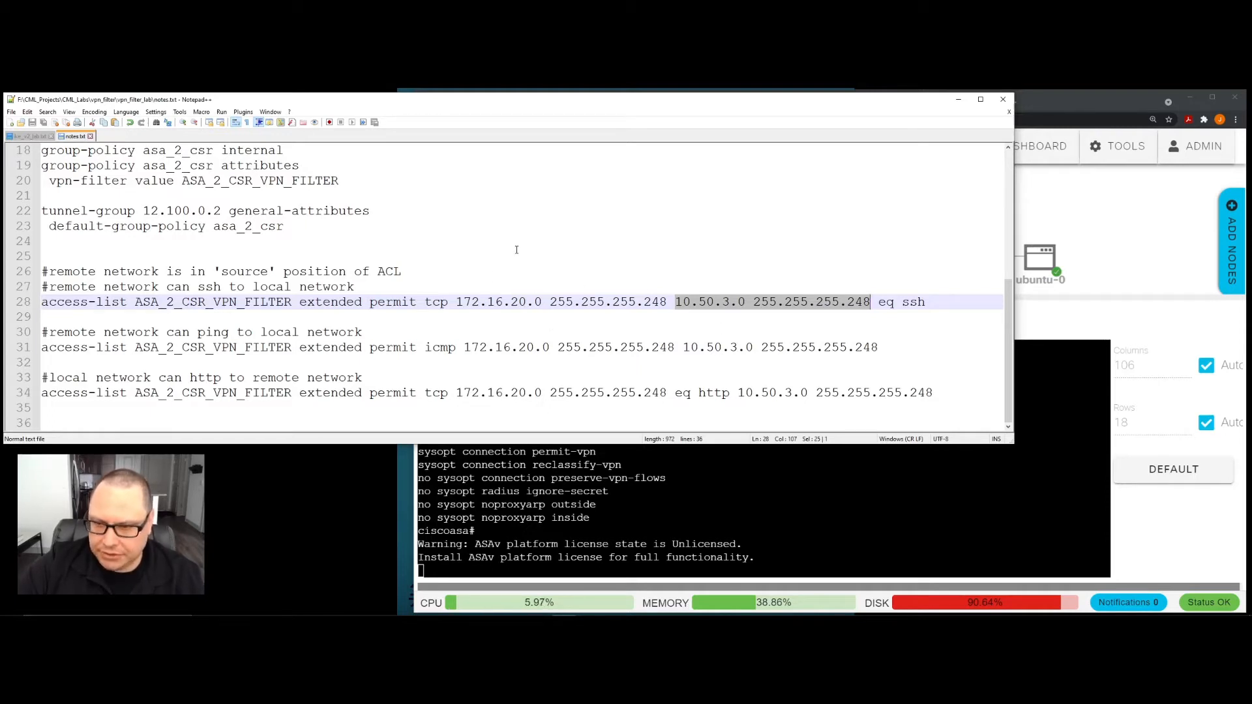
click(540, 320)
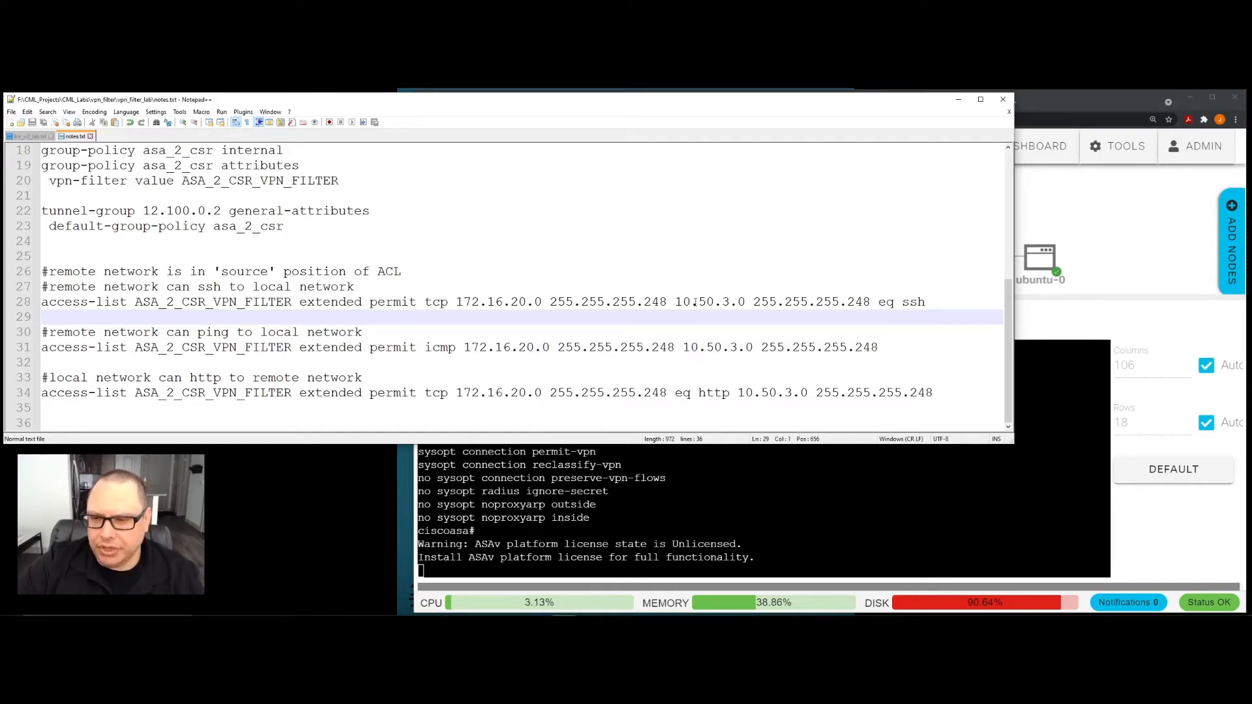
drag(879, 303, 921, 308)
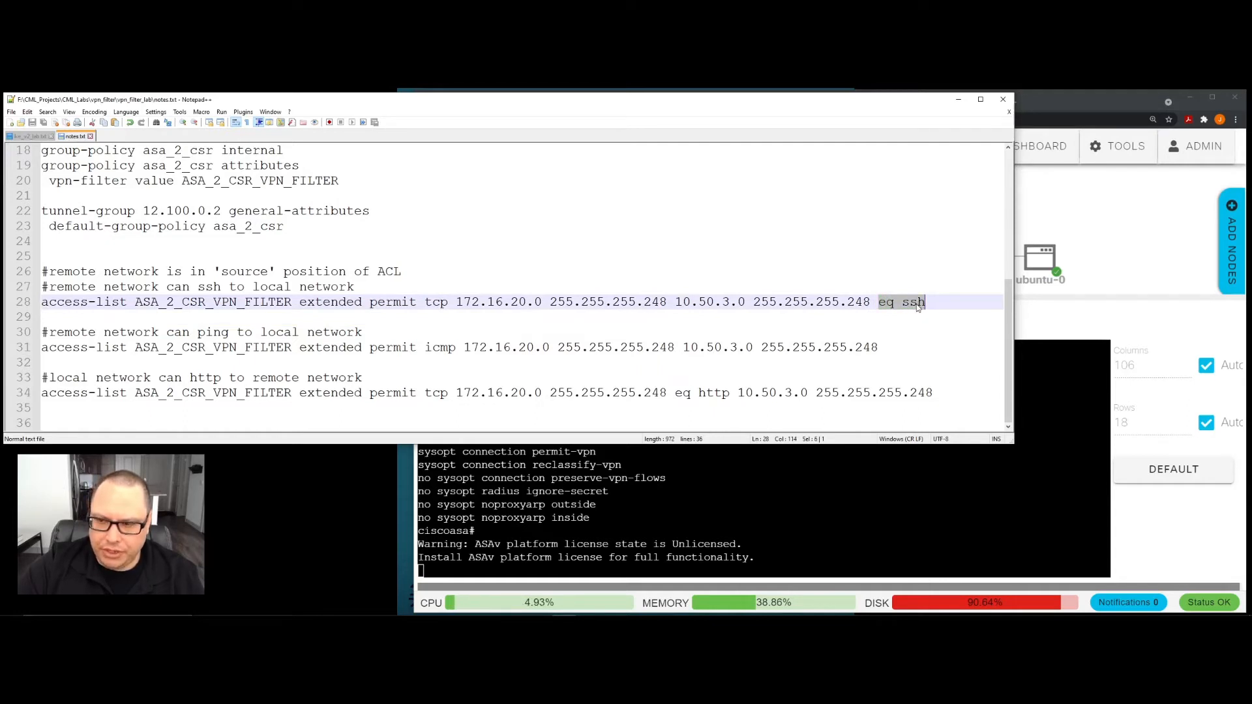
click(900, 303)
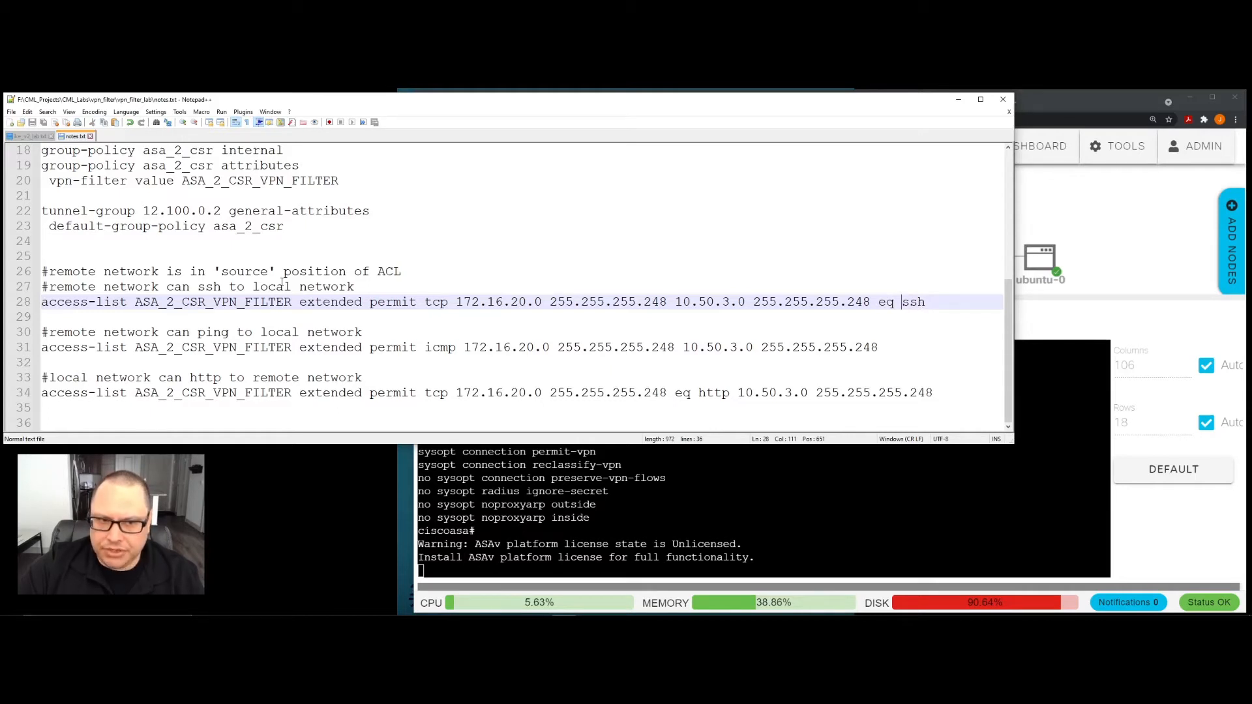
drag(879, 304, 928, 305)
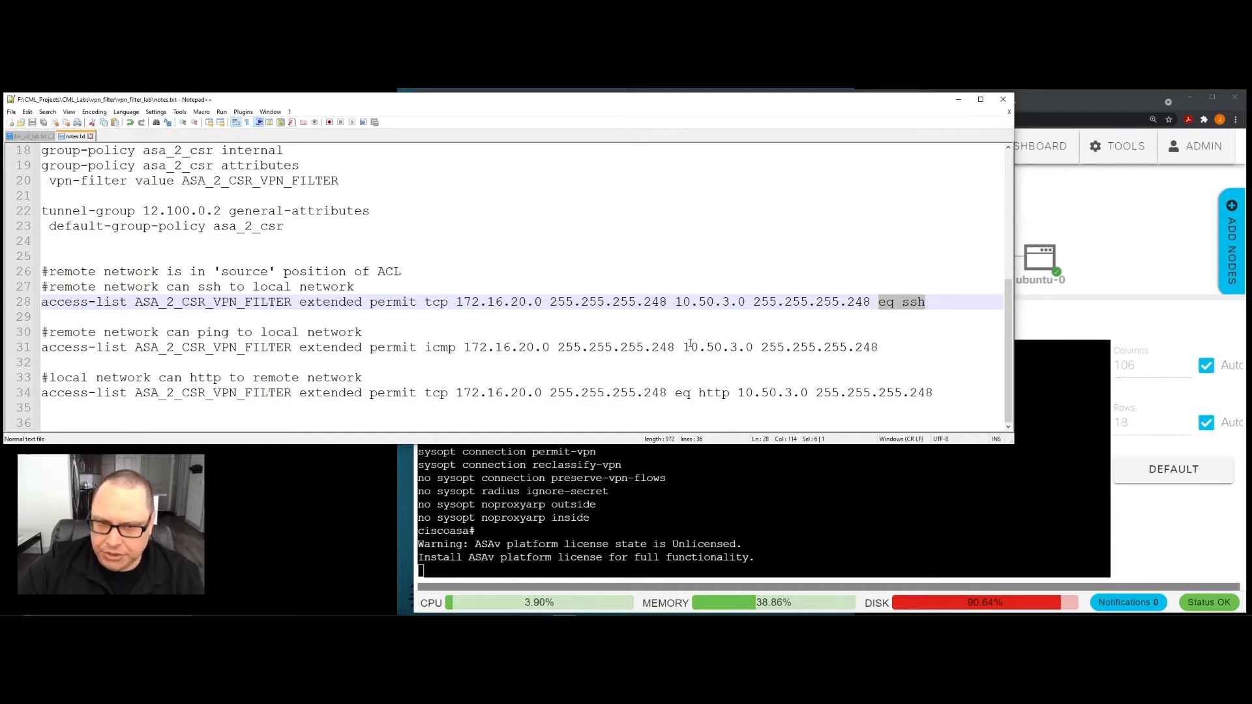
- Examine the ICMP entry and the HTTP access-list entry, highlighting the HTTP entry's 172.16.20.0 255.255.255.248 network and "eq http"
click(434, 345)
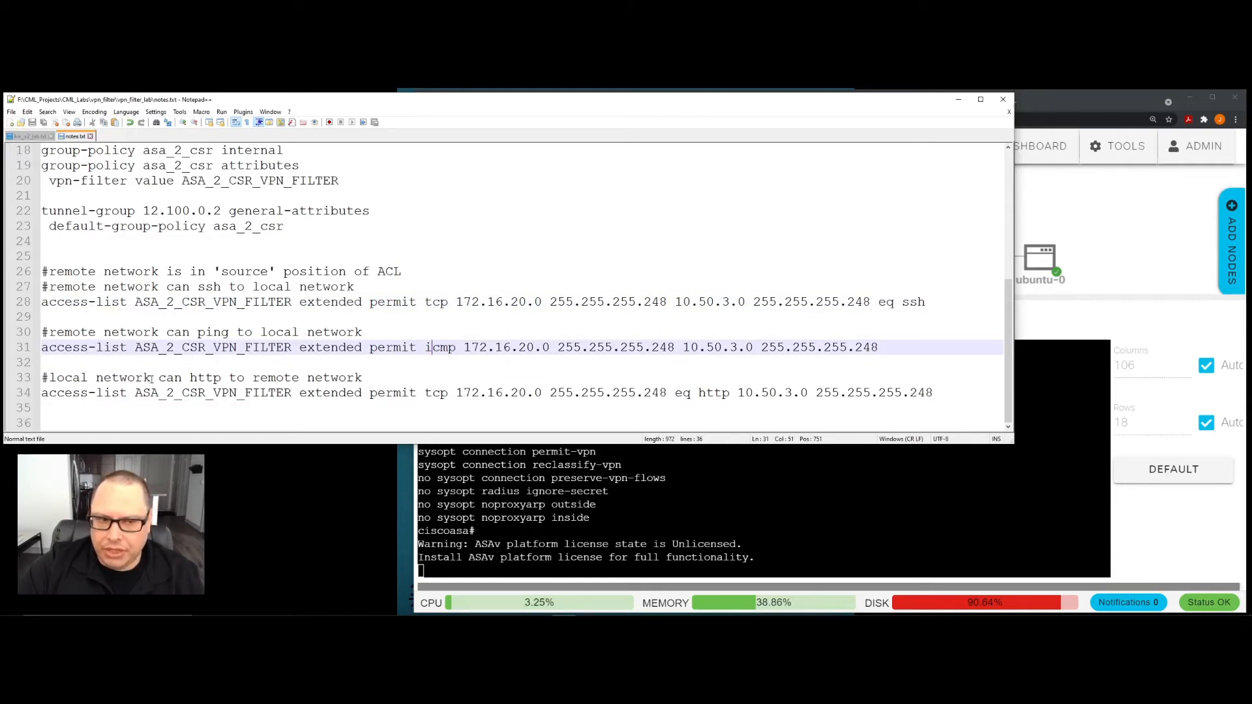
click(88, 378)
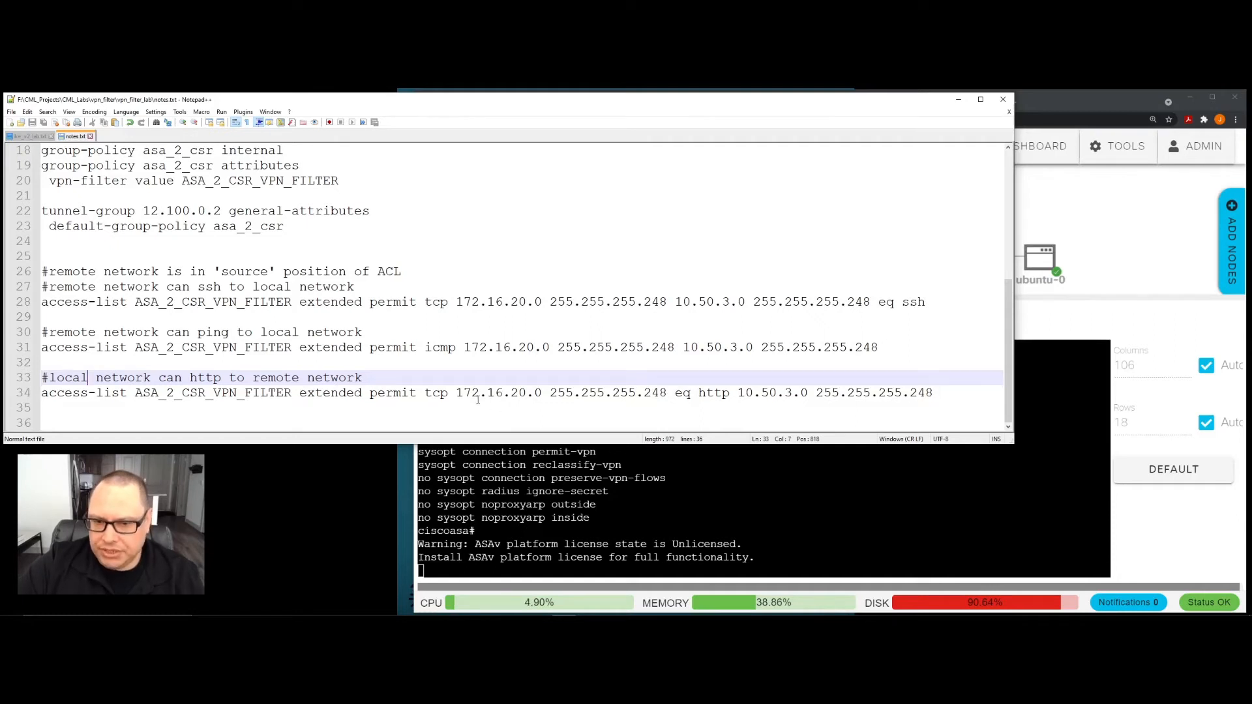
drag(458, 392, 666, 393)
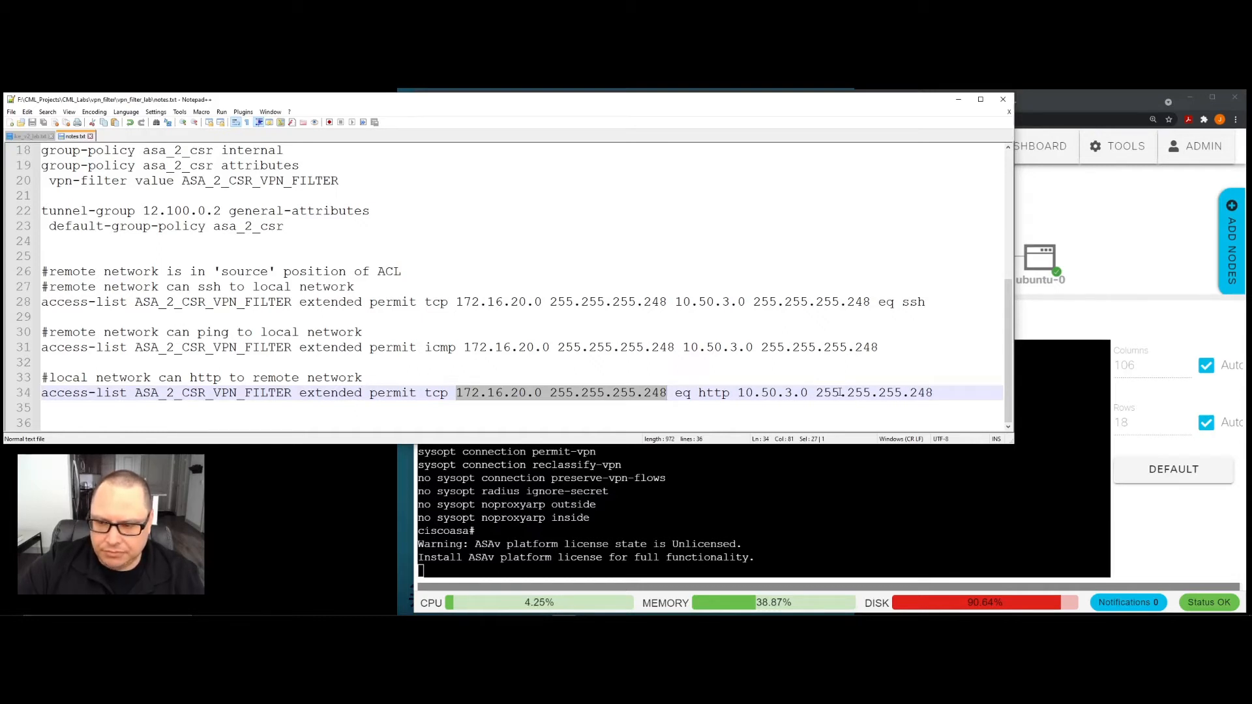
click(738, 411)
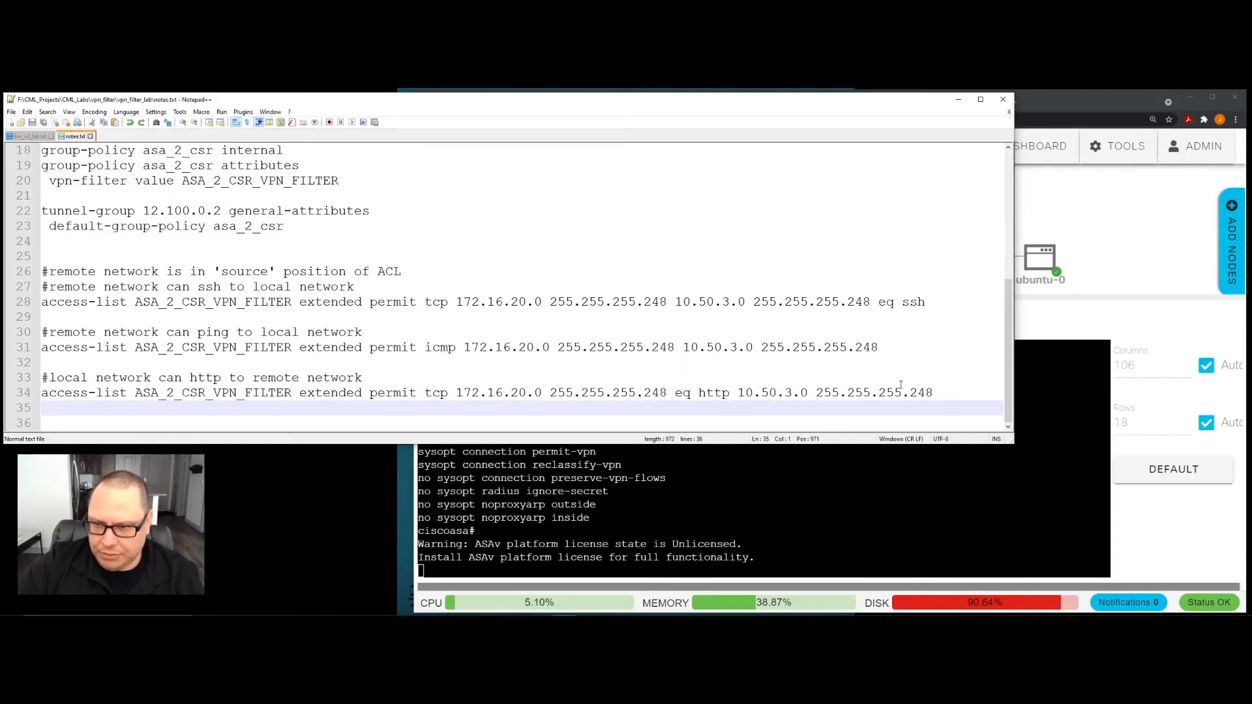
drag(879, 302, 925, 302)
drag(675, 392, 729, 397)
key(Right)
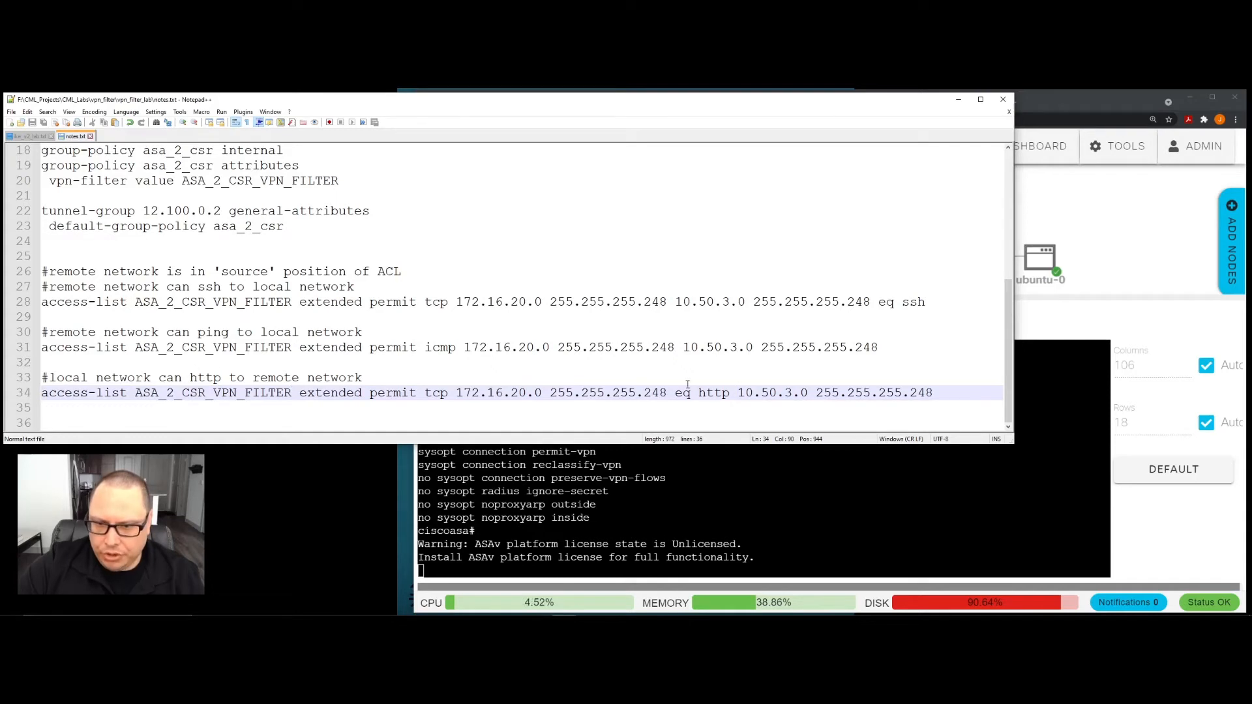
drag(676, 392, 729, 393)
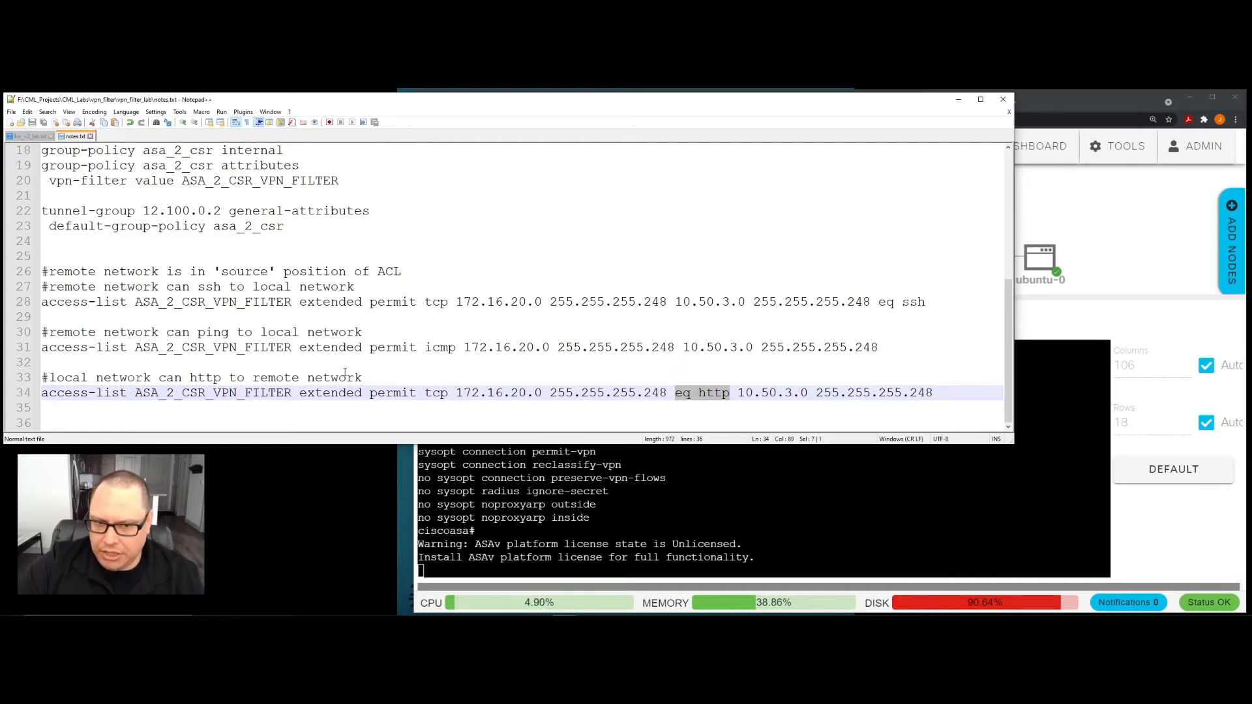
click(730, 404)
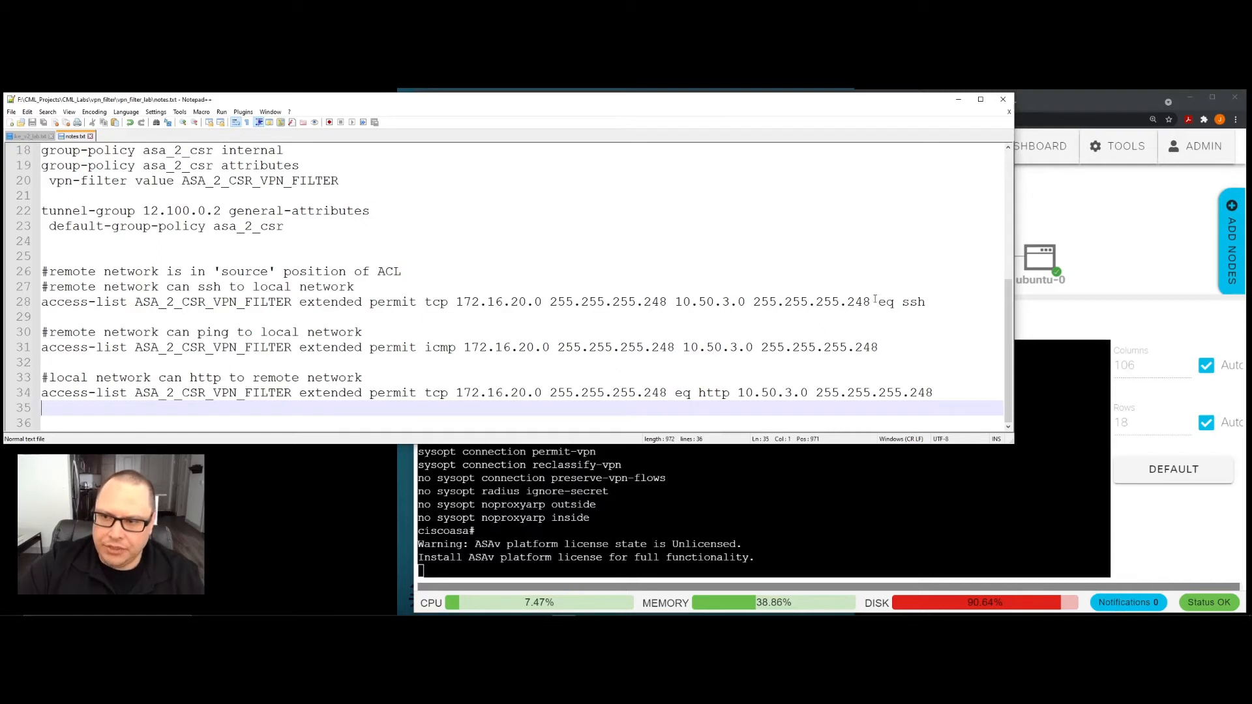
- Compare the placement of "eq ssh" and "eq http" in the two TCP entries relative to the remote network 172.16.20.0
drag(879, 301, 927, 302)
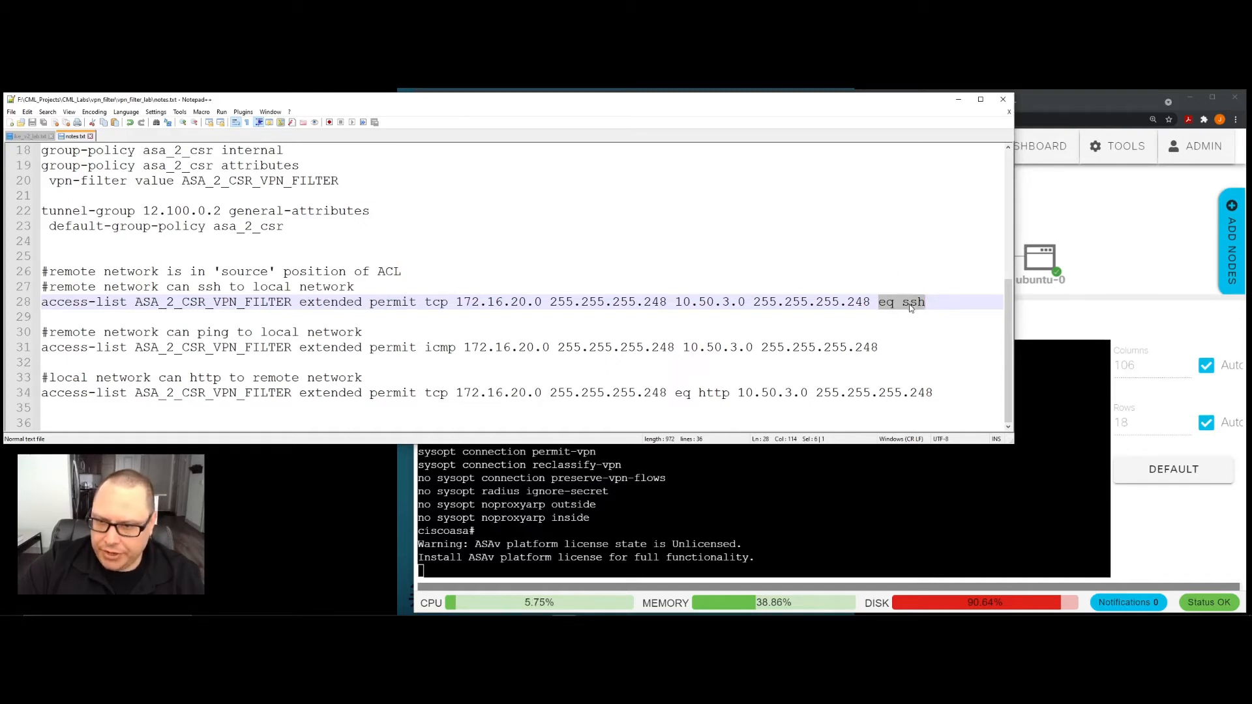
click(45, 364)
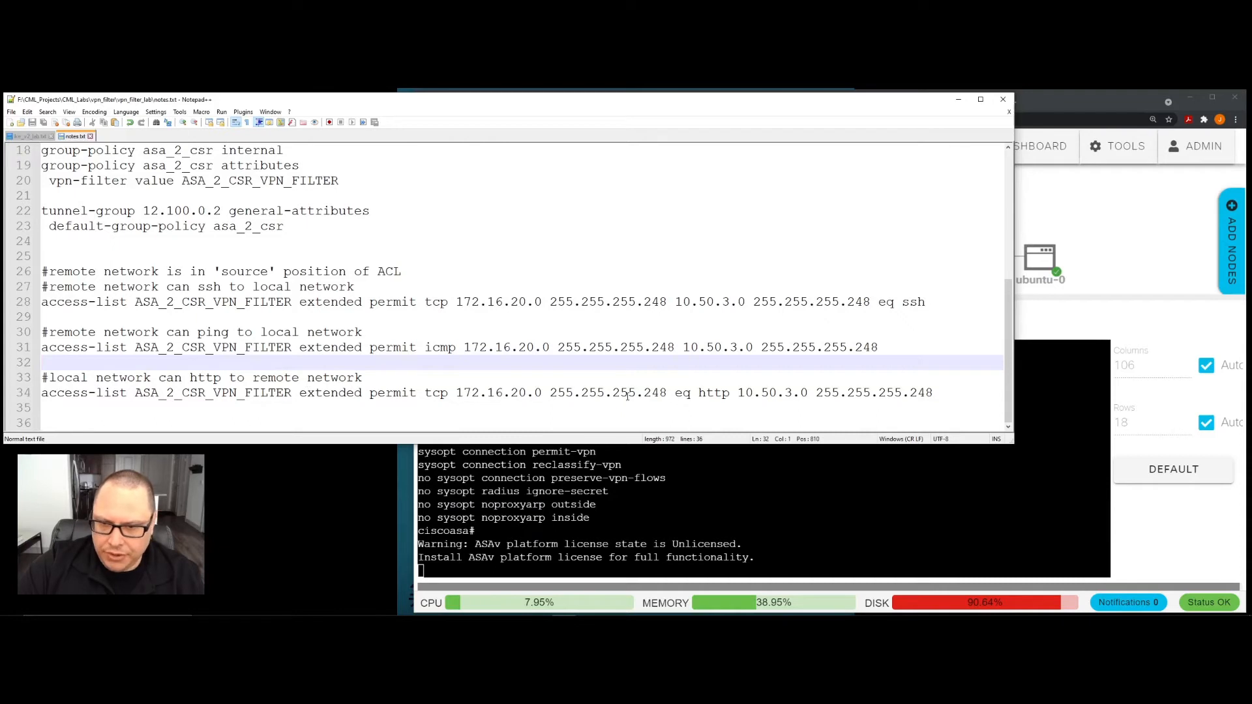
drag(676, 393, 730, 394)
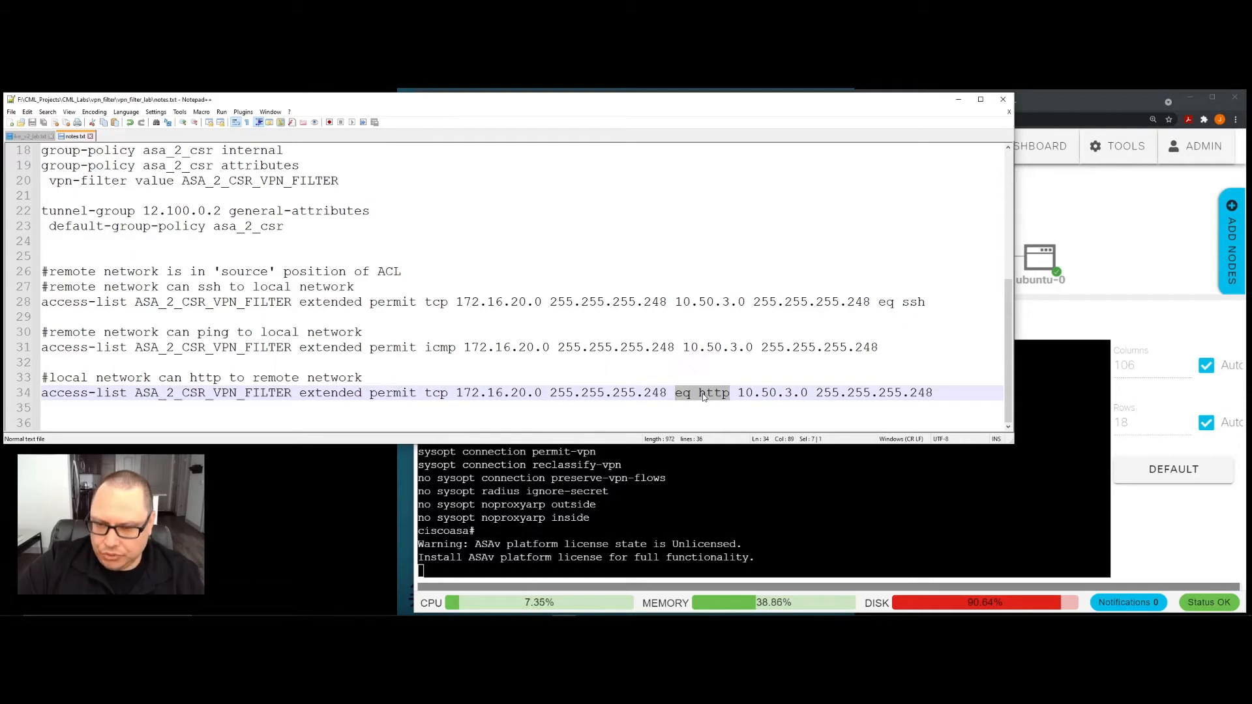
click(671, 411)
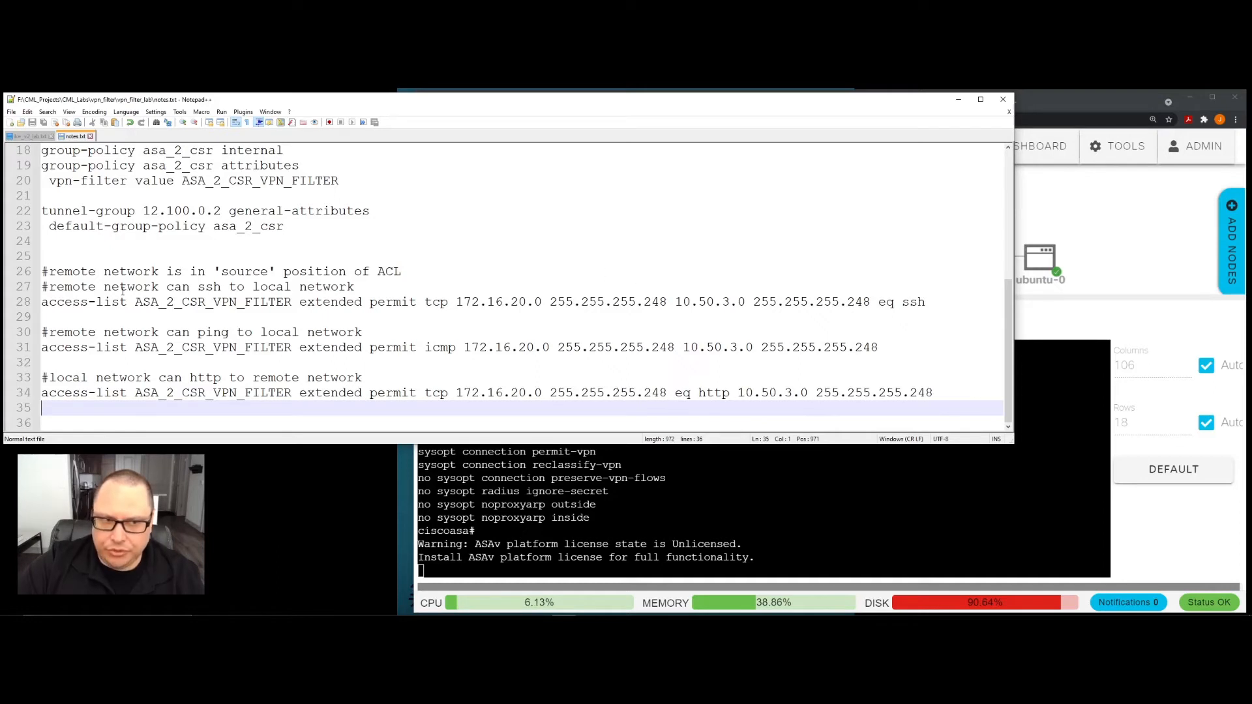
drag(455, 301, 669, 303)
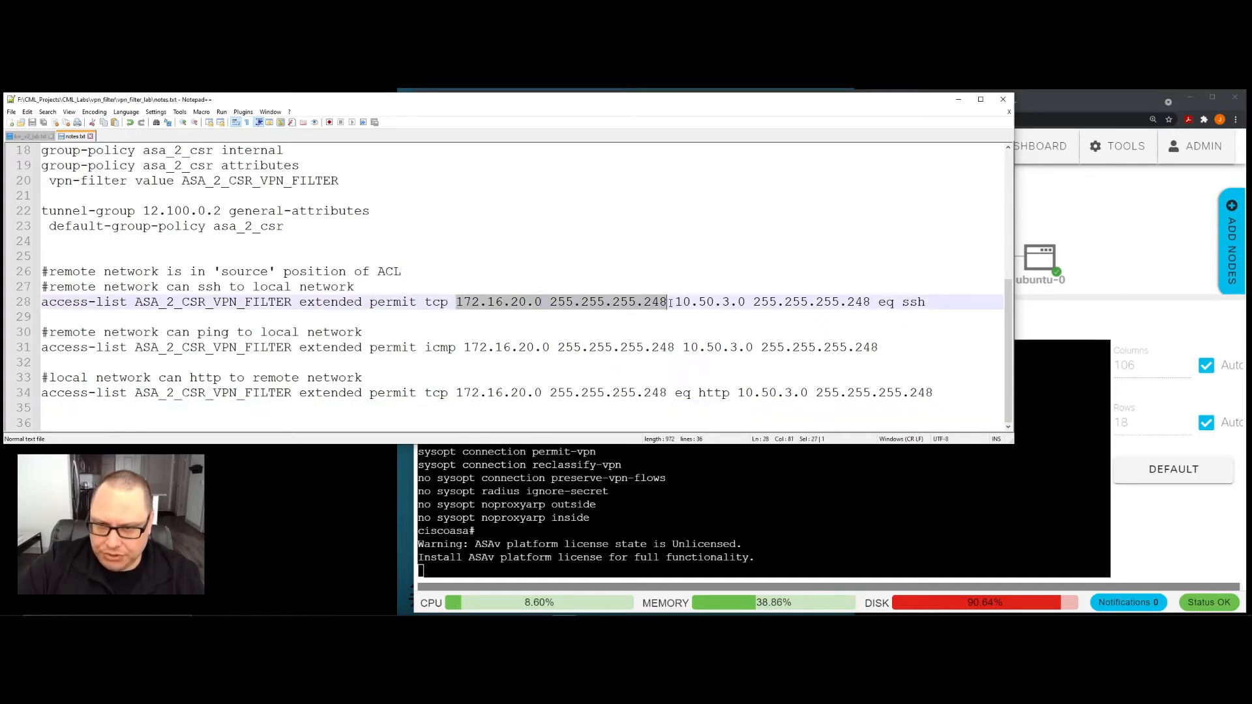
click(406, 382)
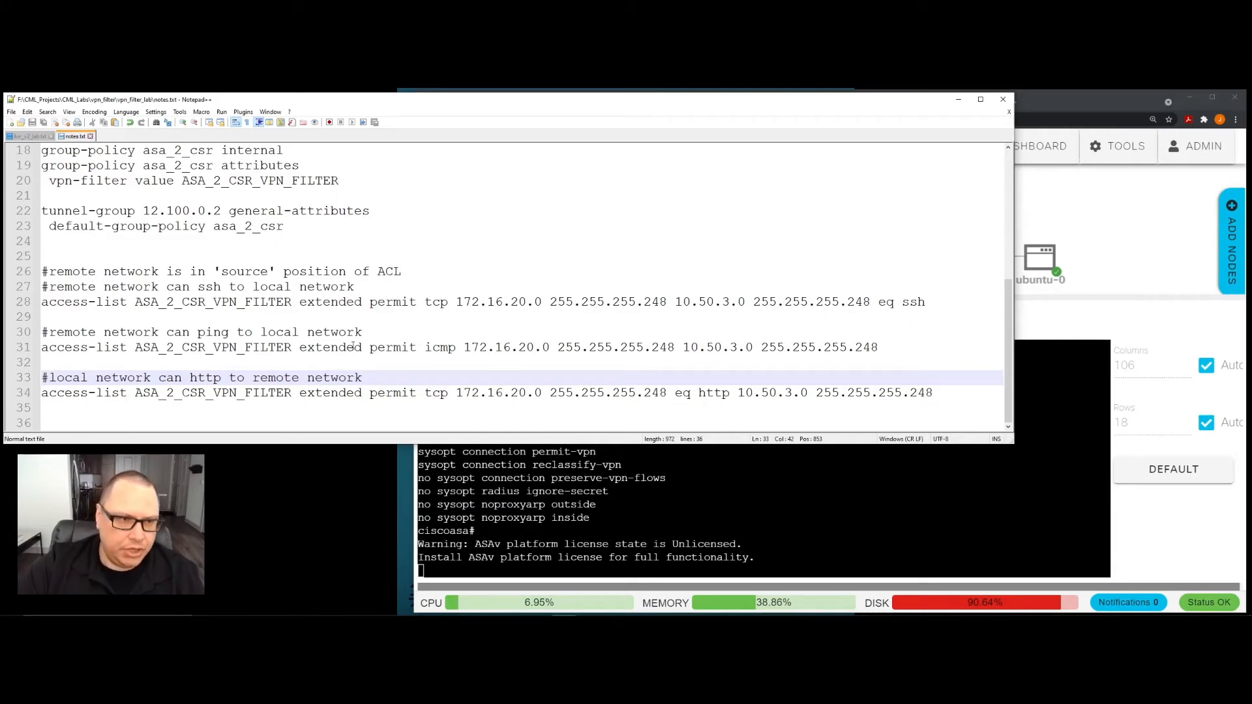
- Switch to the asav-0 console in Cisco Modeling Labs and enter configuration mode with "config t"
key(alt+Tab)
key(Return)
key(Return)
key(Return)
key(Return)
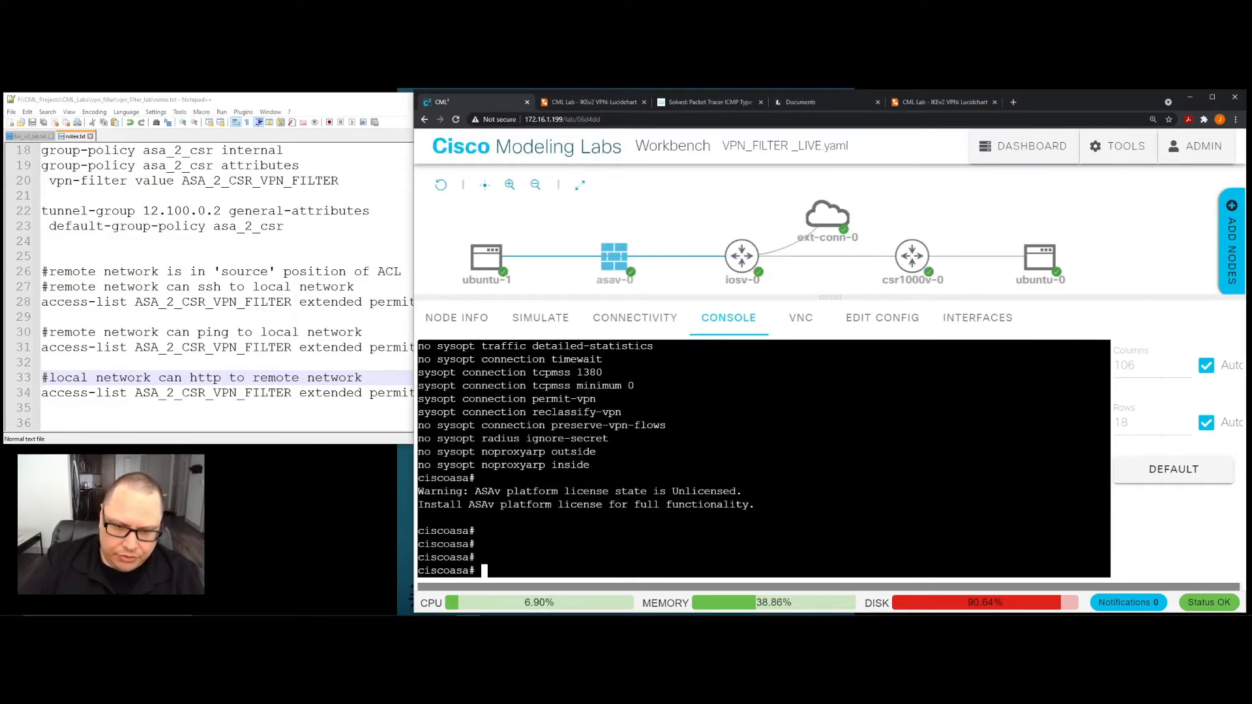
text(config t)
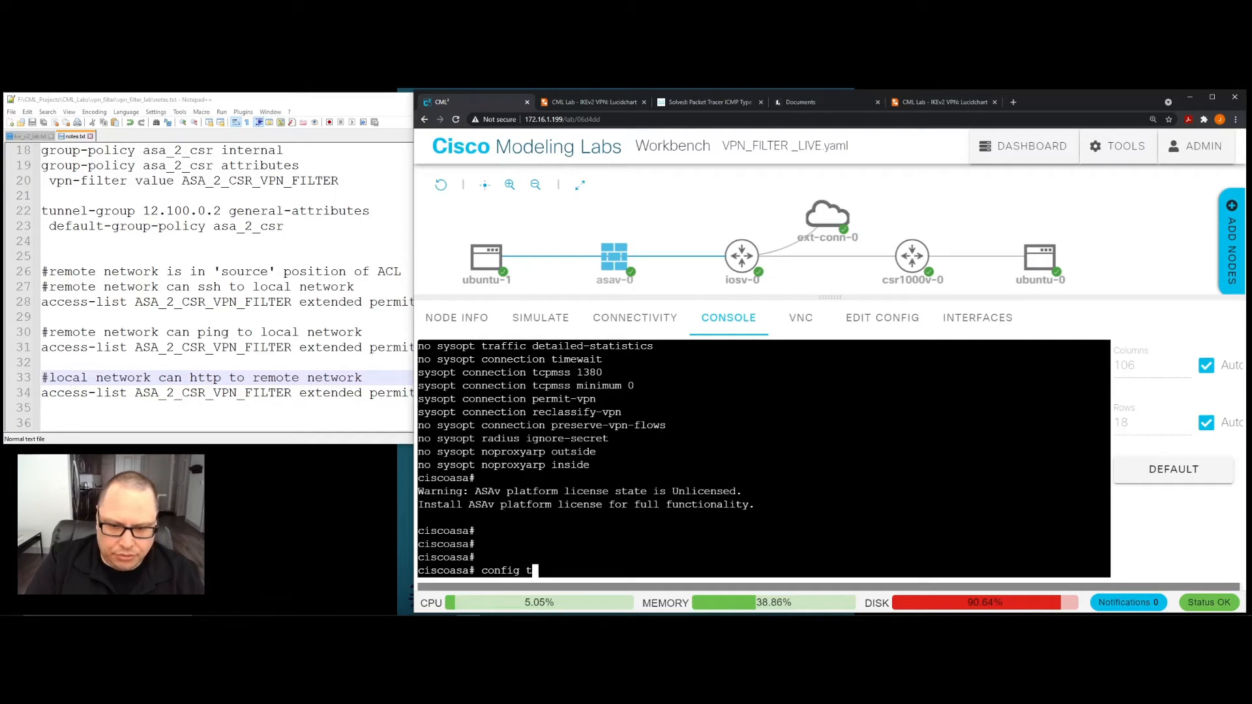
key(Return)
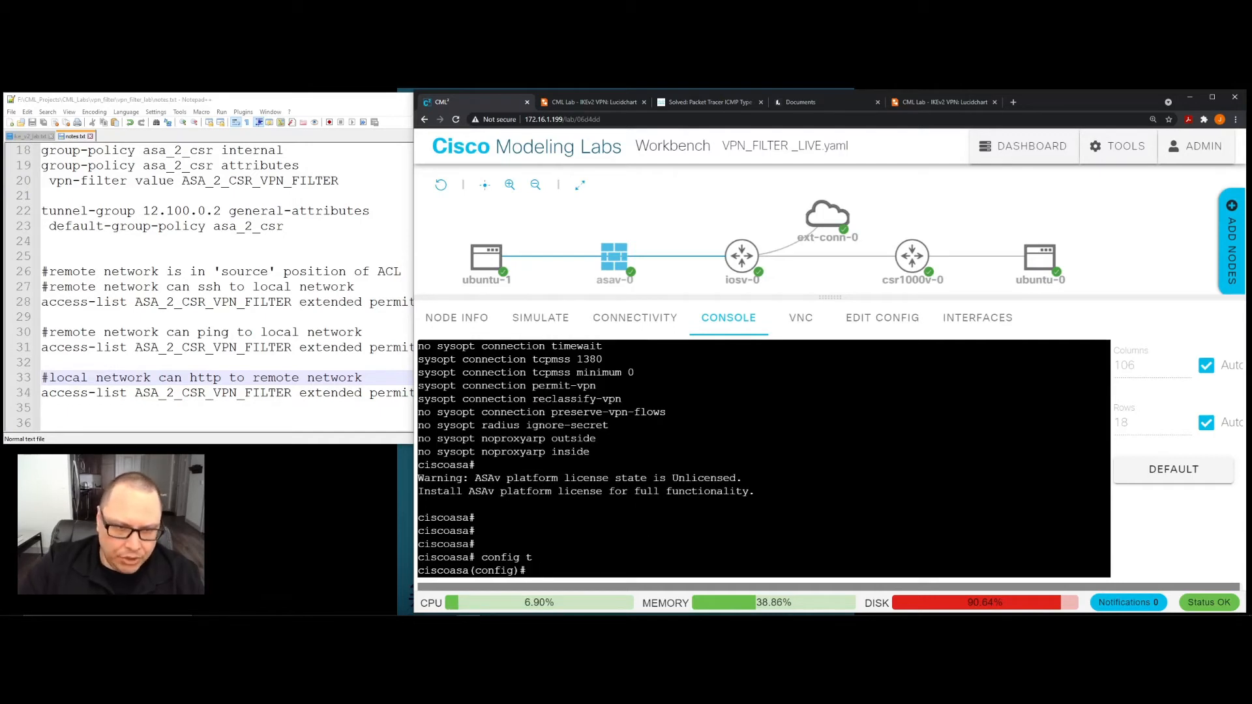
- Copy the ASA_2_CSR_VPN_FILTER access-list entry permitting SSH from notes.txt and run it in the asav-0 console
click(237, 318)
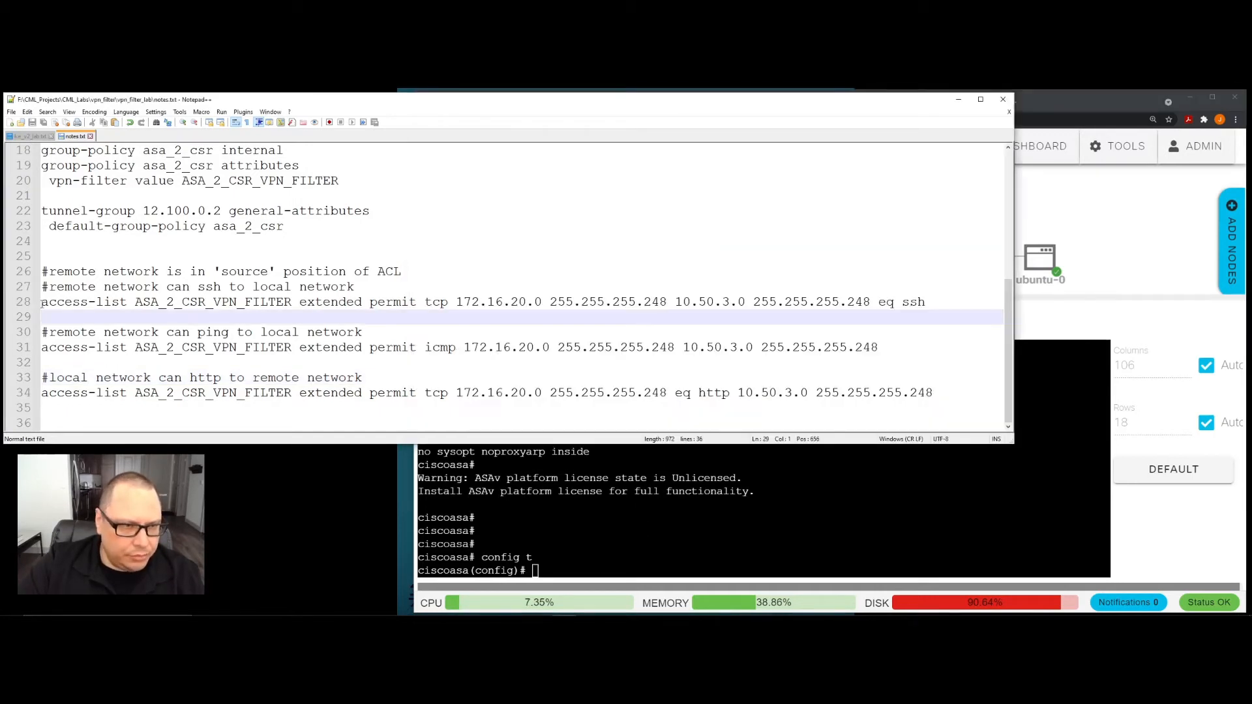
drag(43, 301, 938, 298)
right_click(892, 305)
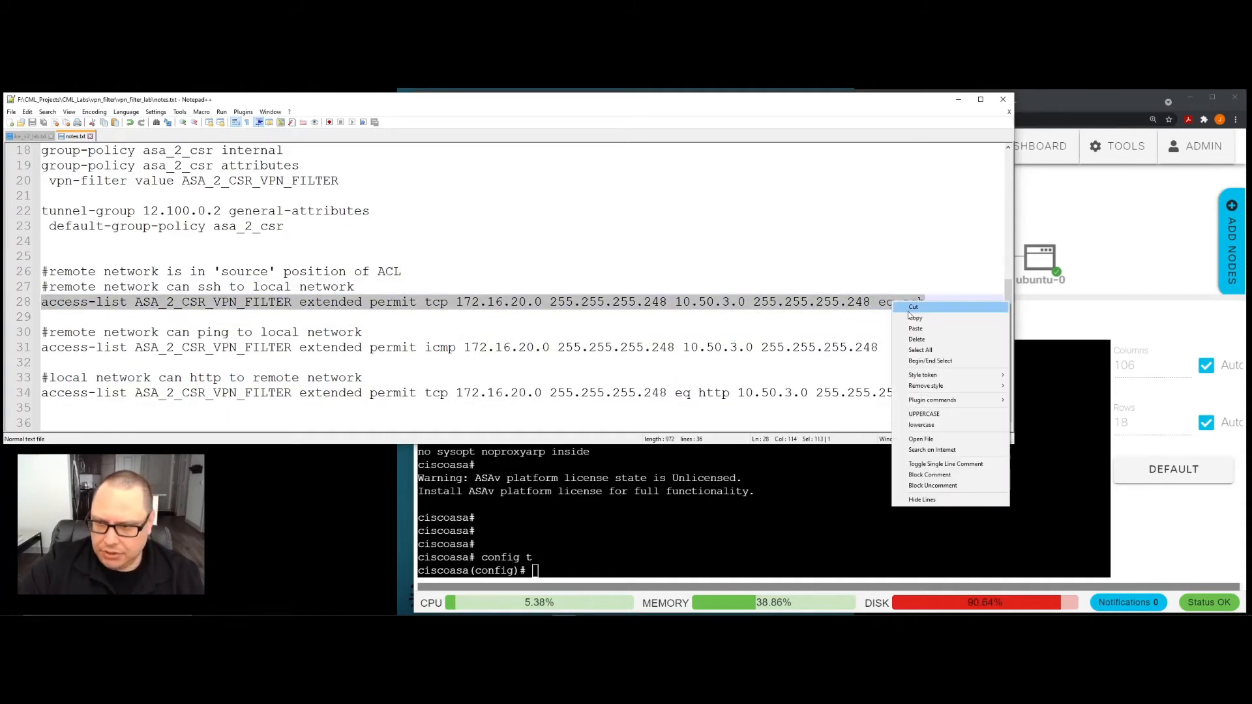
click(913, 317)
click(558, 573)
right_click(558, 574)
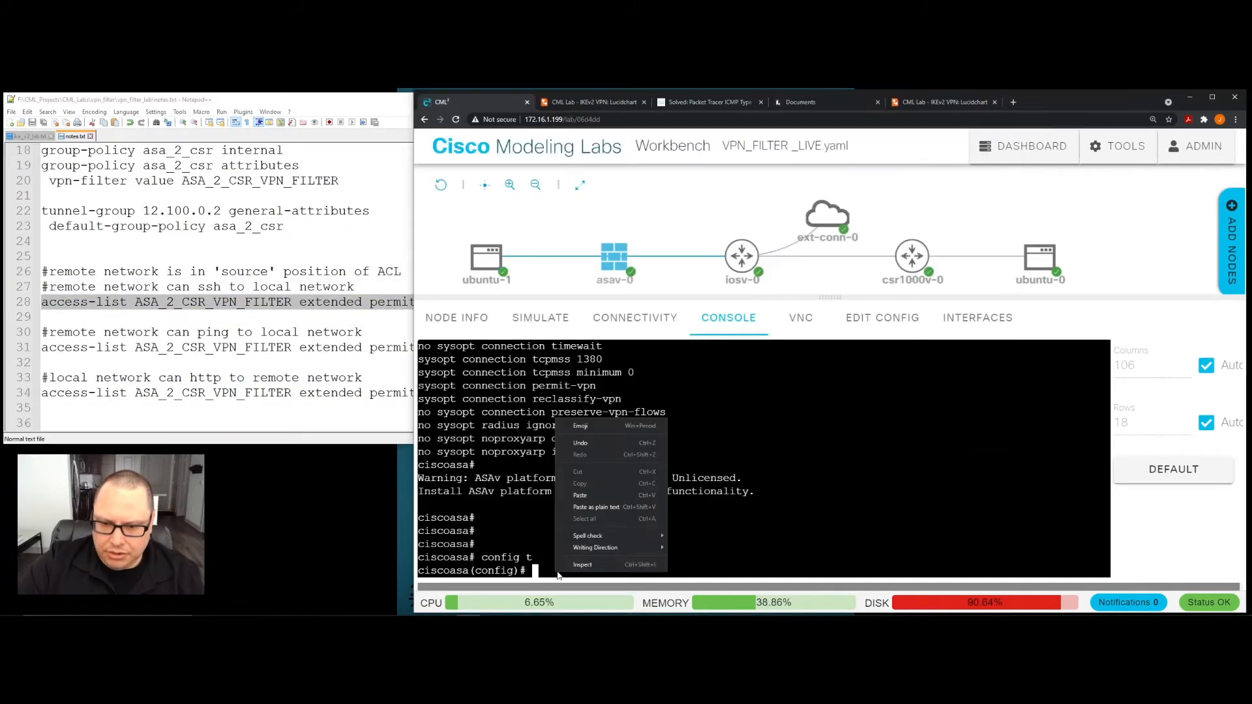
click(582, 495)
key(Return)
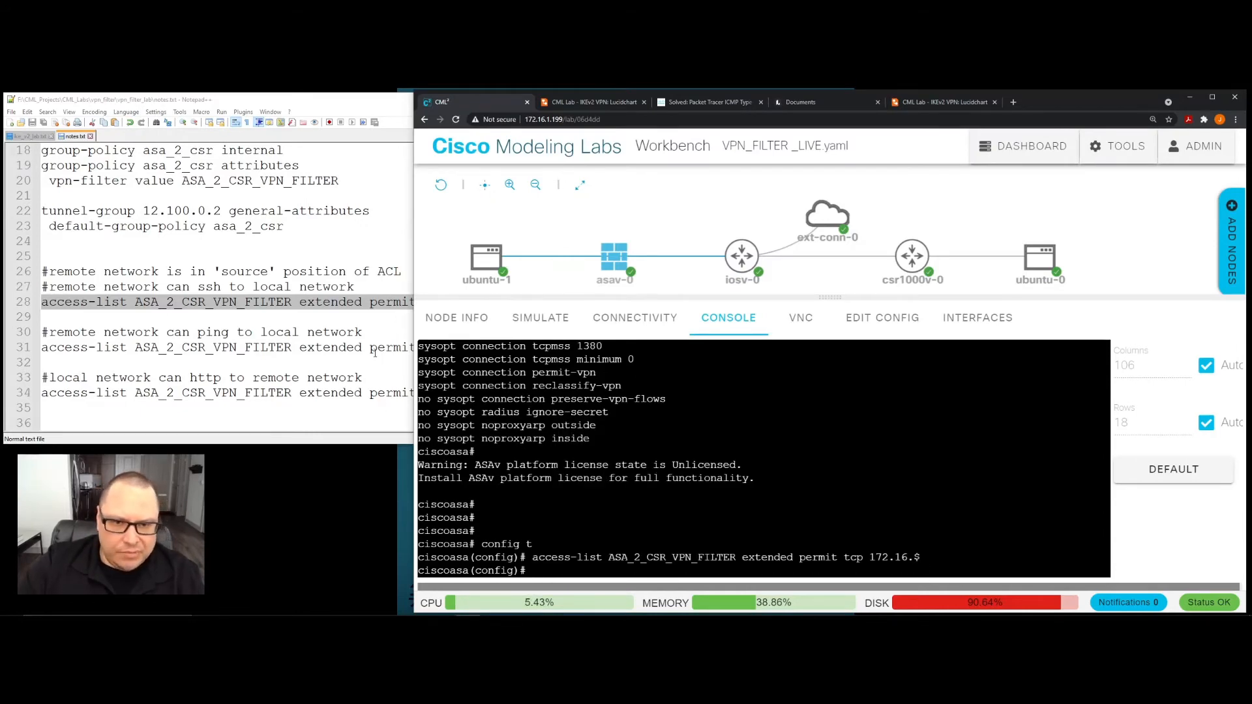
- Switch to notes.txt in Notepad++ and narrow its window to fit beside the Cisco Modeling Labs window, showing the group-policy commands
click(378, 347)
scroll(375, 353, up, 2)
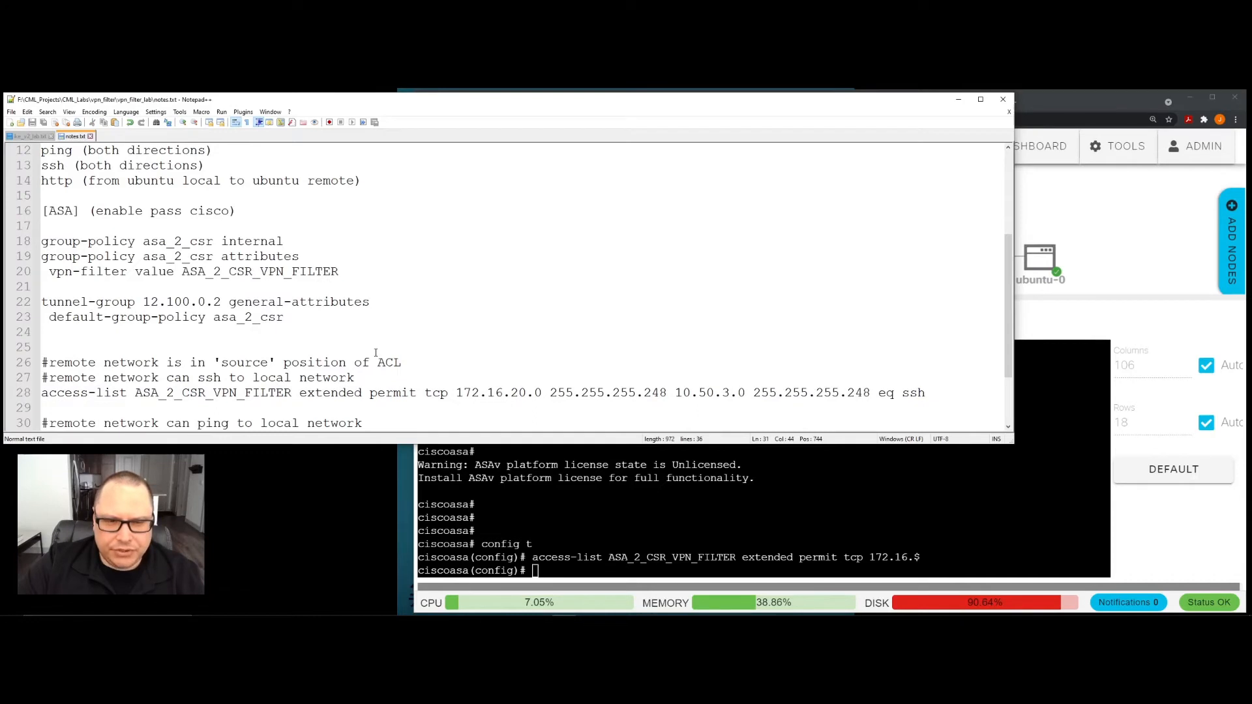
drag(1014, 310, 409, 335)
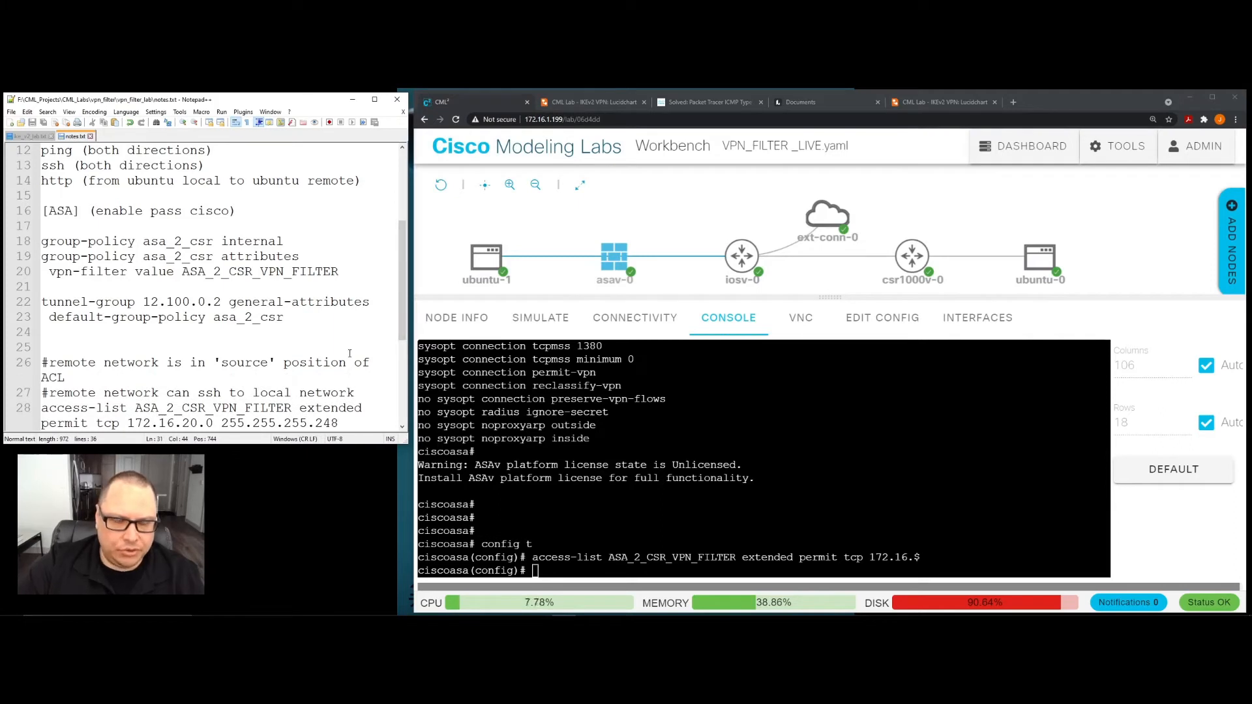
scroll(338, 354, up, 1)
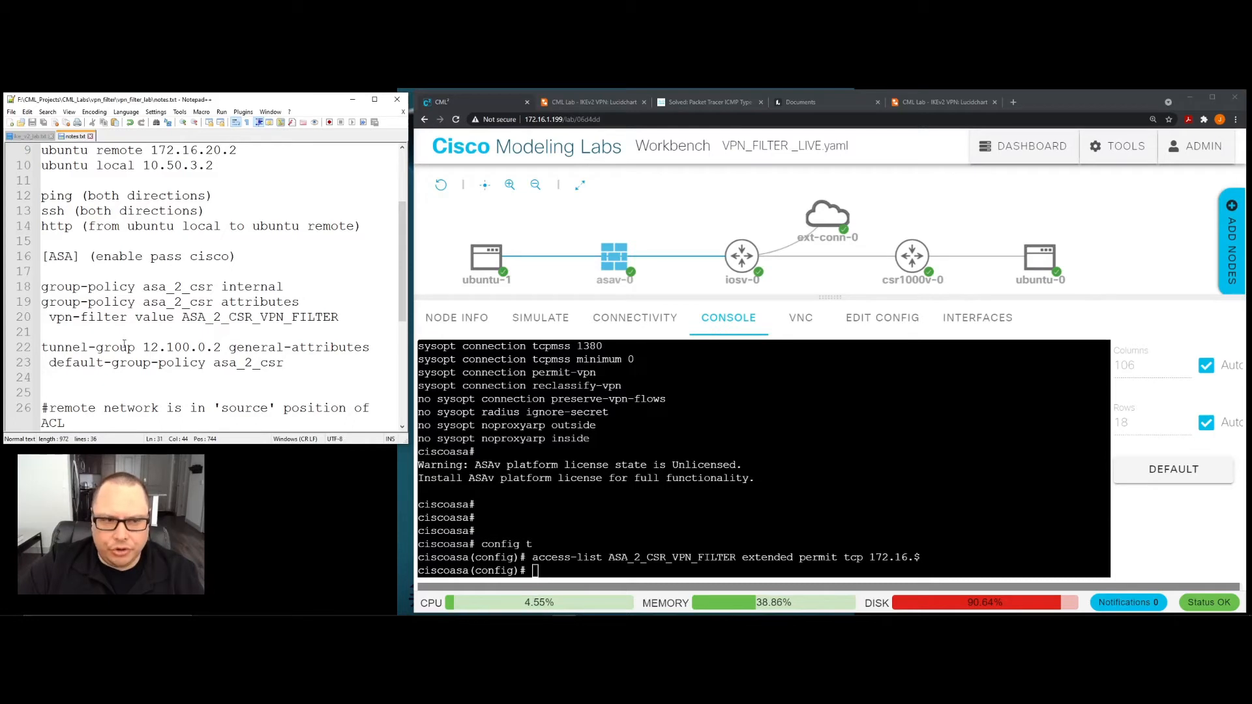
- Copy "group-policy asa_2_csr internal" from notes.txt and run it in the asav-0 console
drag(41, 288, 283, 288)
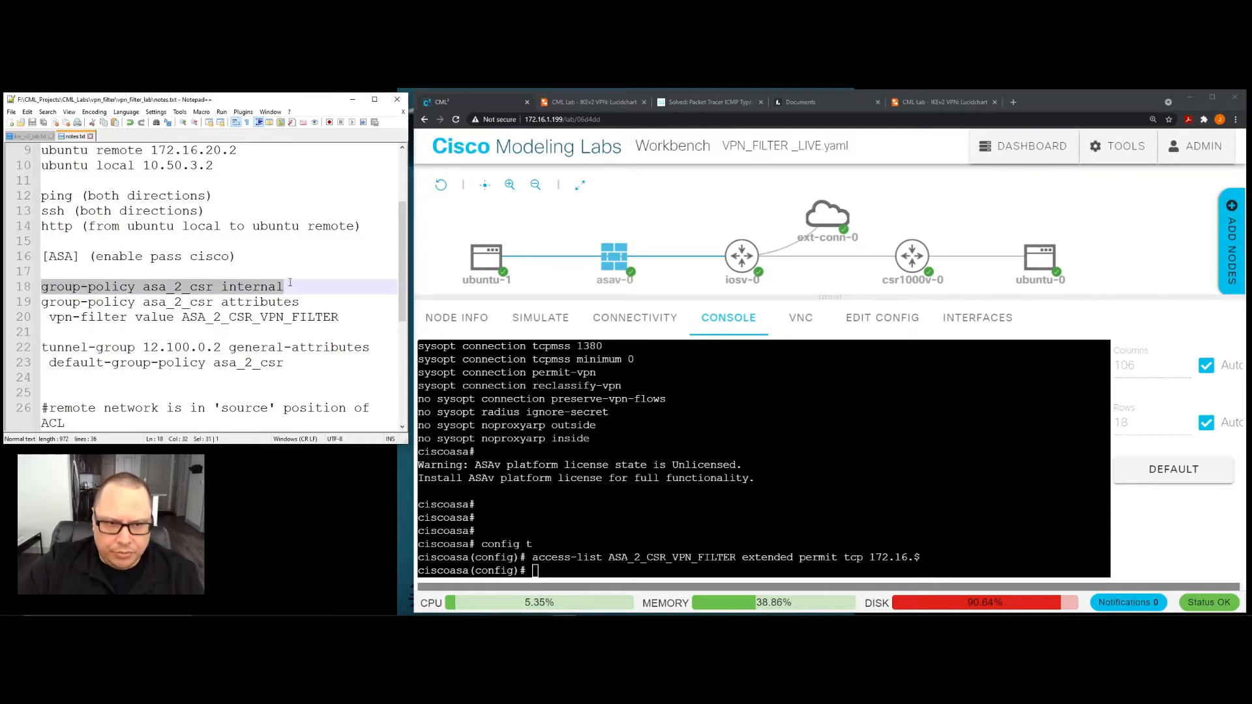
right_click(268, 287)
click(285, 305)
click(536, 571)
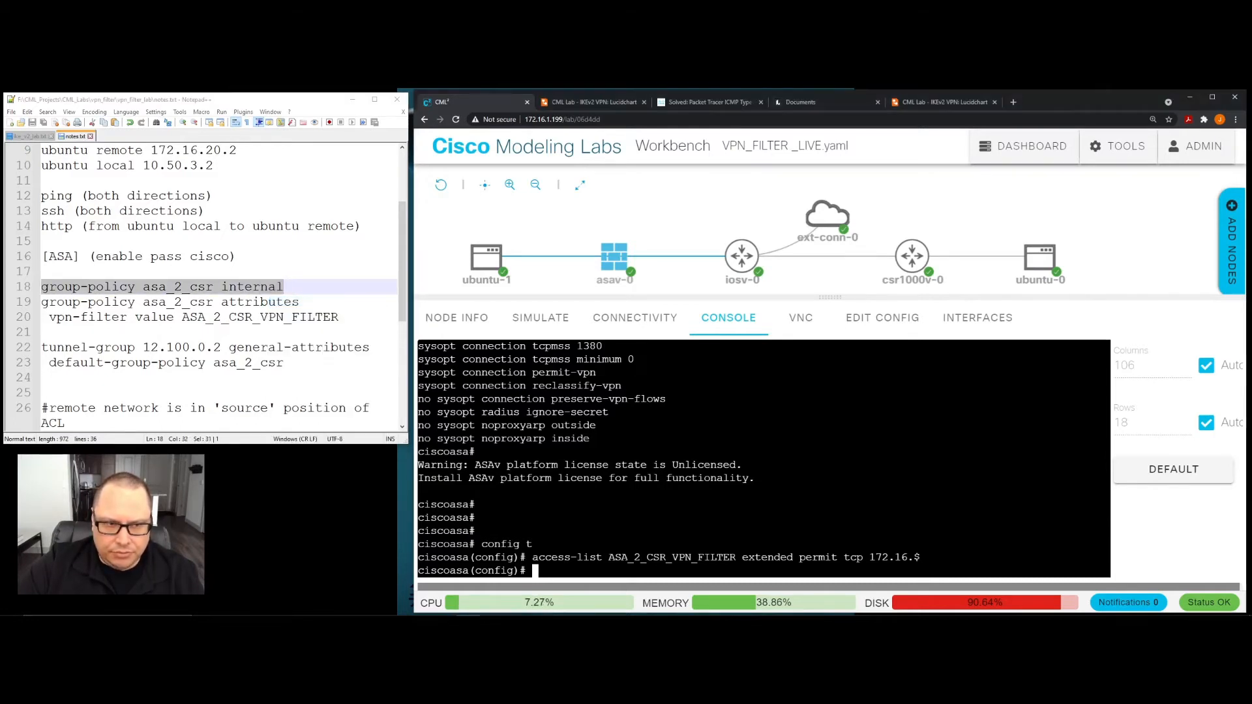
right_click(548, 575)
click(586, 495)
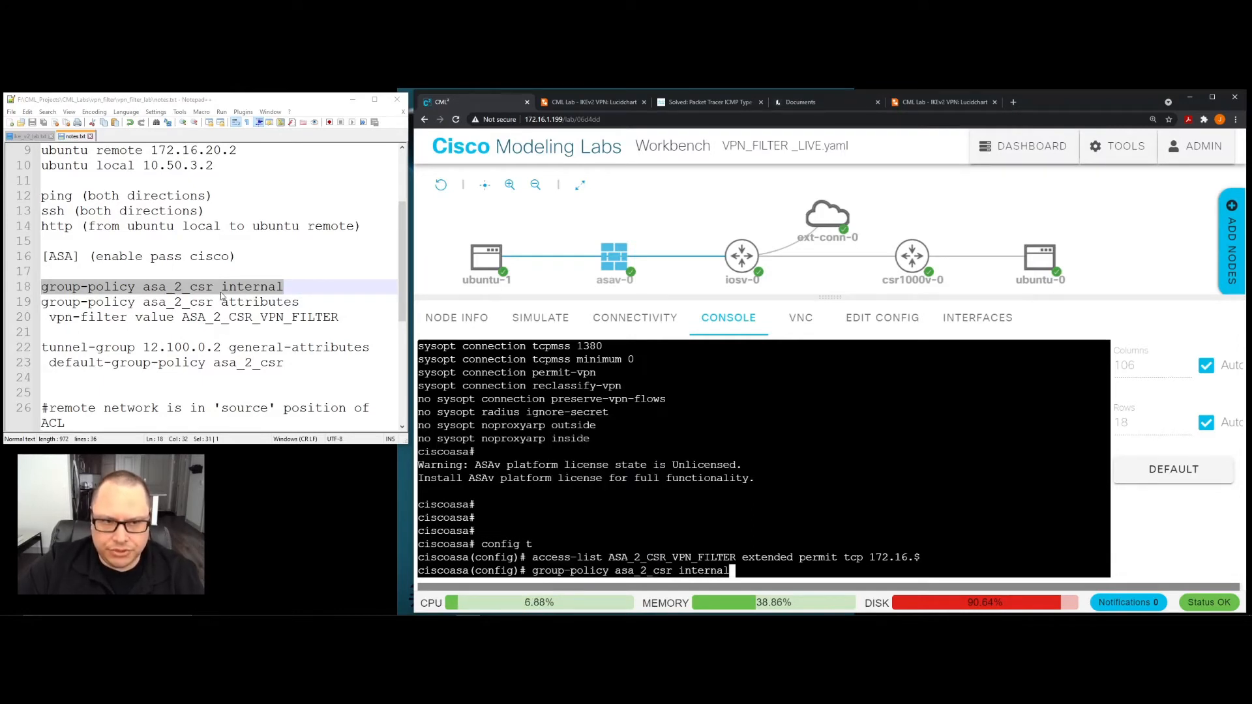
key(Return)
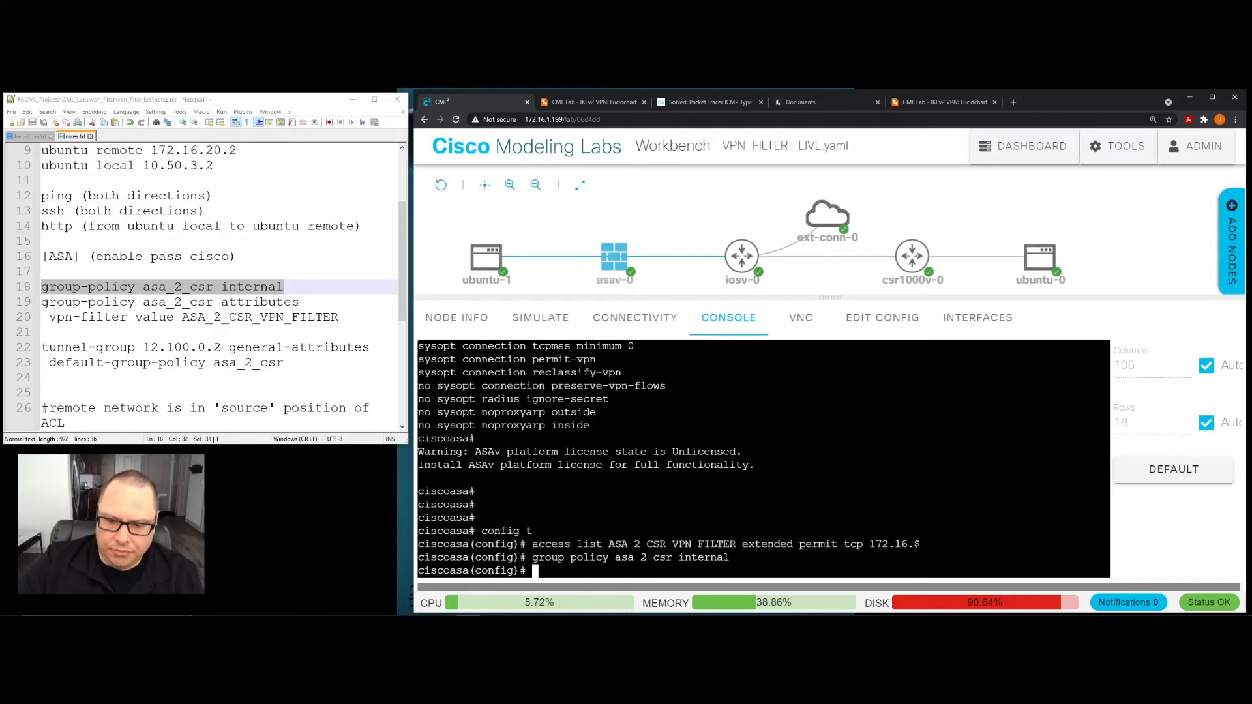
- Copy "group-policy asa_2_csr attributes" from the notes and run it in the console to enter group-policy configuration
drag(298, 302, 40, 302)
right_click(64, 308)
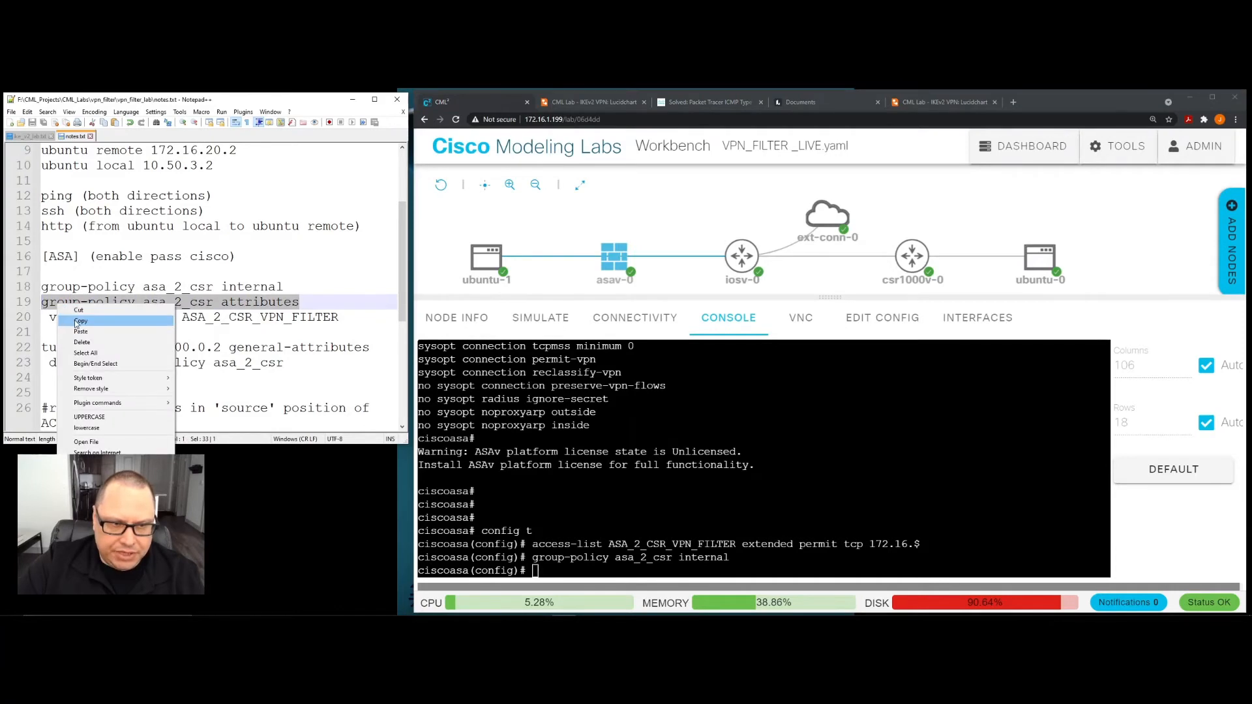
click(81, 320)
right_click(555, 417)
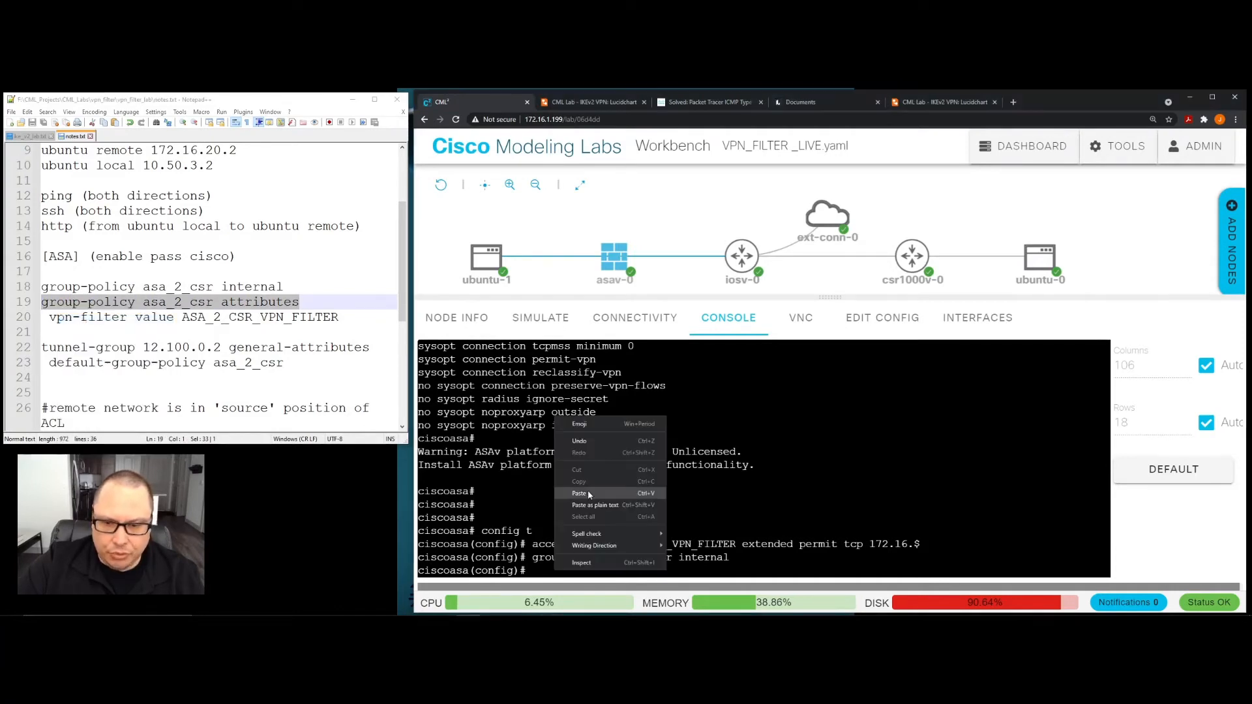
click(579, 494)
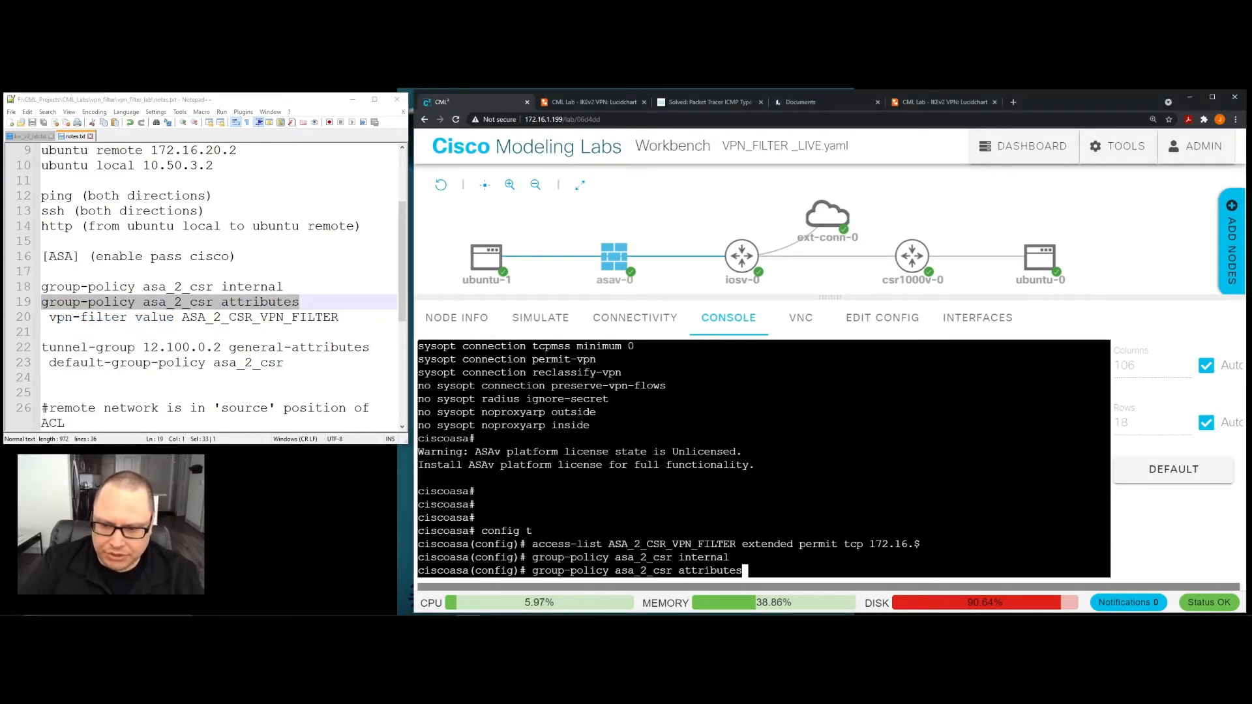
key(Return)
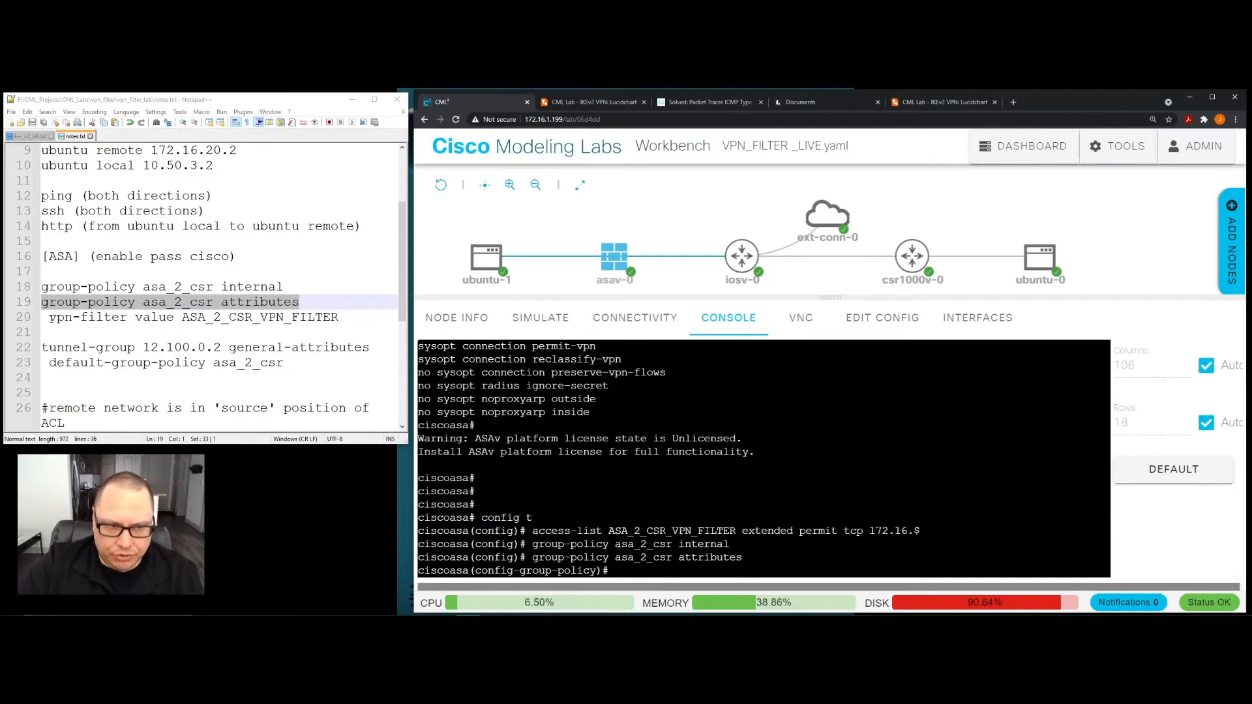
- Apply "vpn-filter value ASA_2_CSR_VPN_FILTER" from the notes to the group policy, and exit group-policy configuration
drag(49, 317, 127, 318)
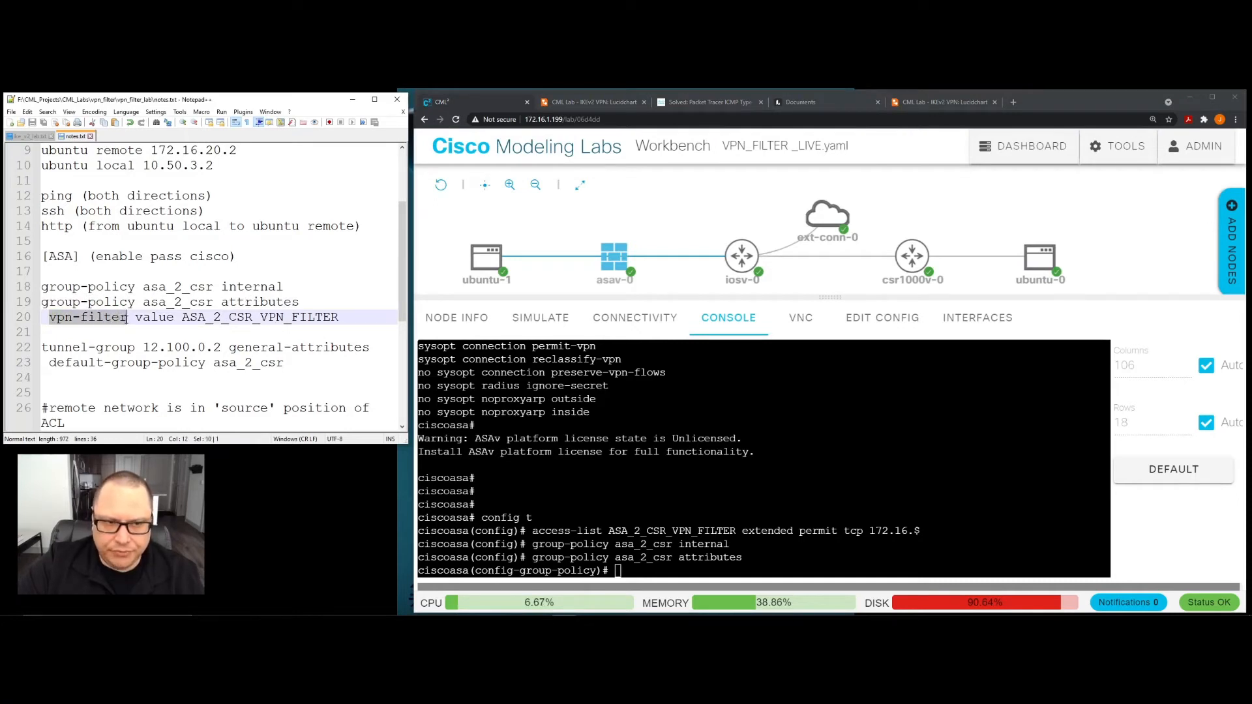
drag(127, 317, 339, 318)
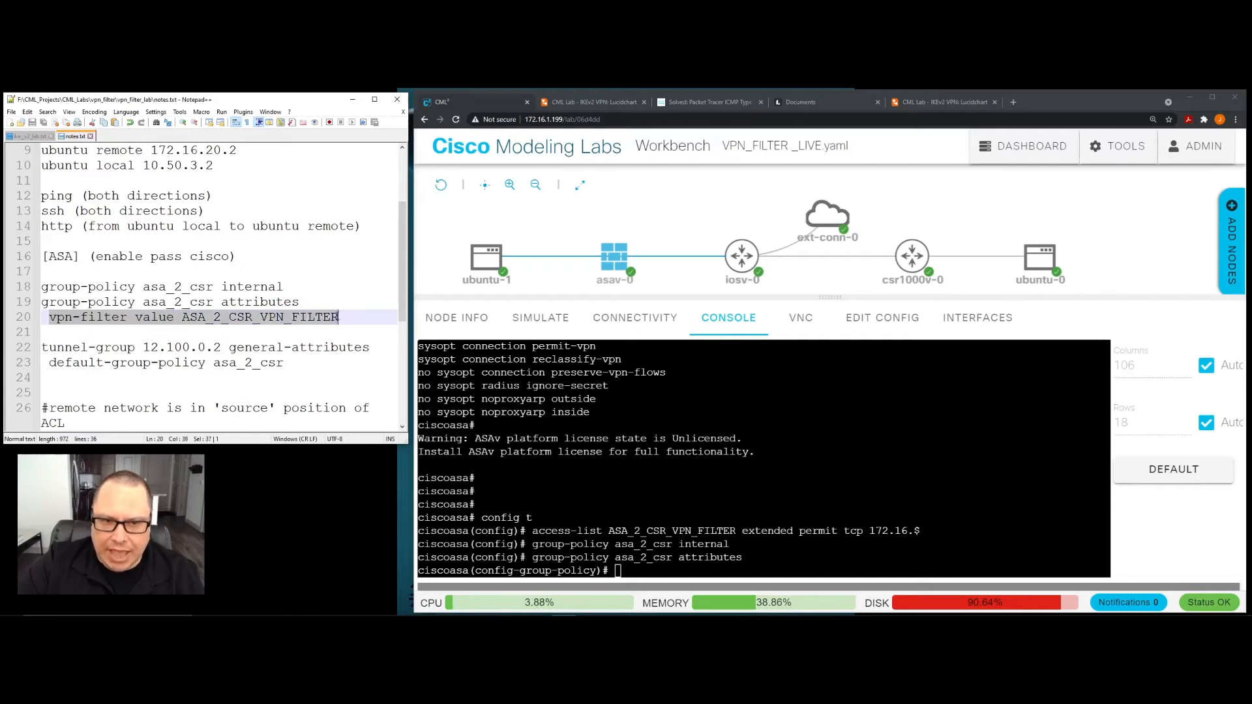
right_click(321, 319)
click(343, 333)
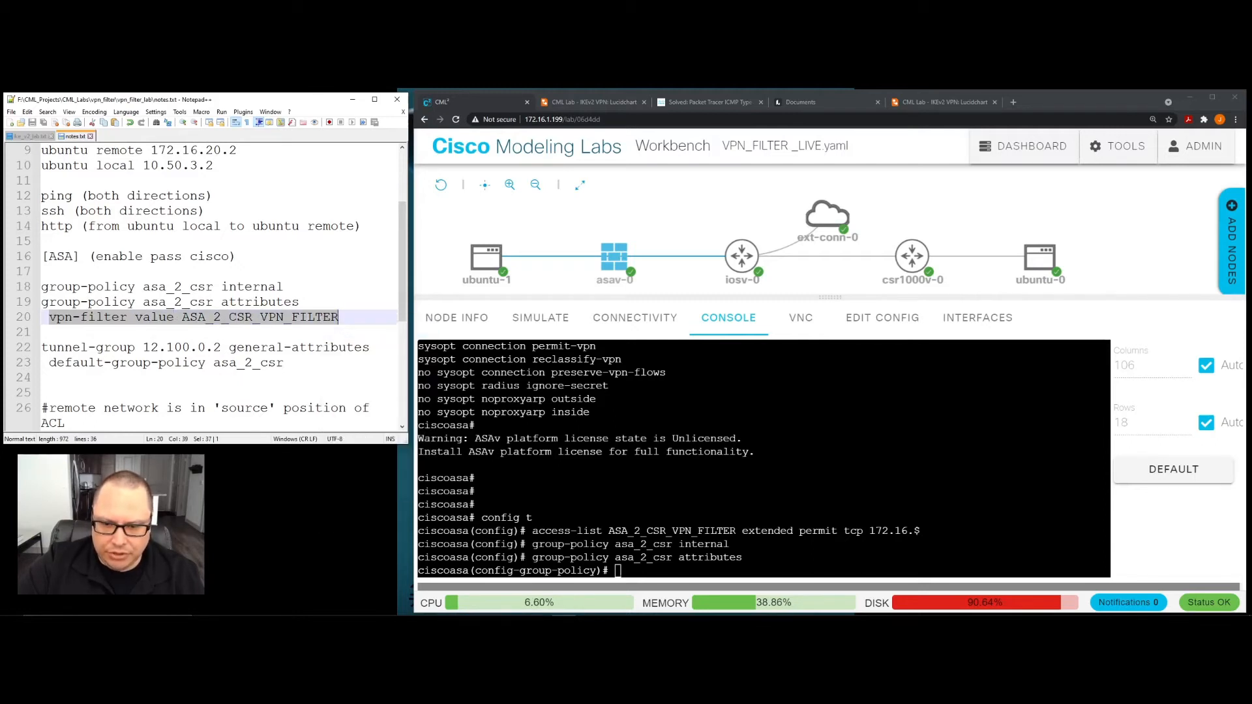
right_click(621, 572)
click(665, 494)
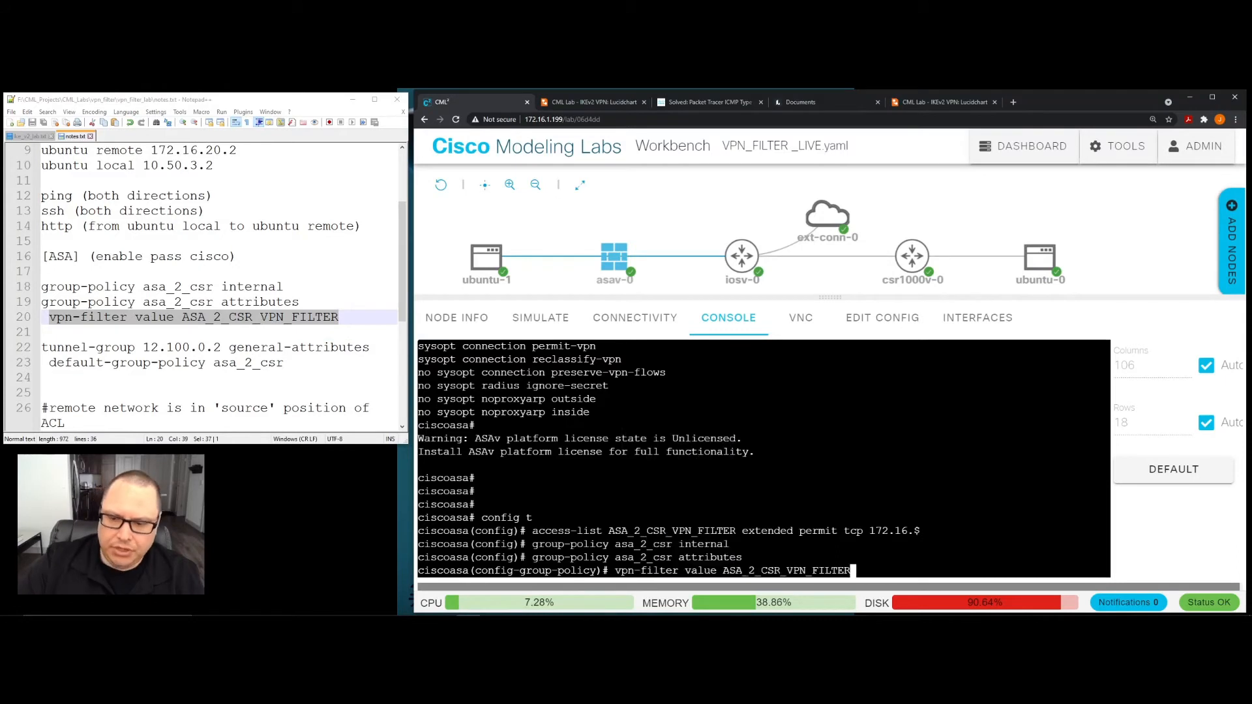
key(Return)
key(Return)
key(Return)
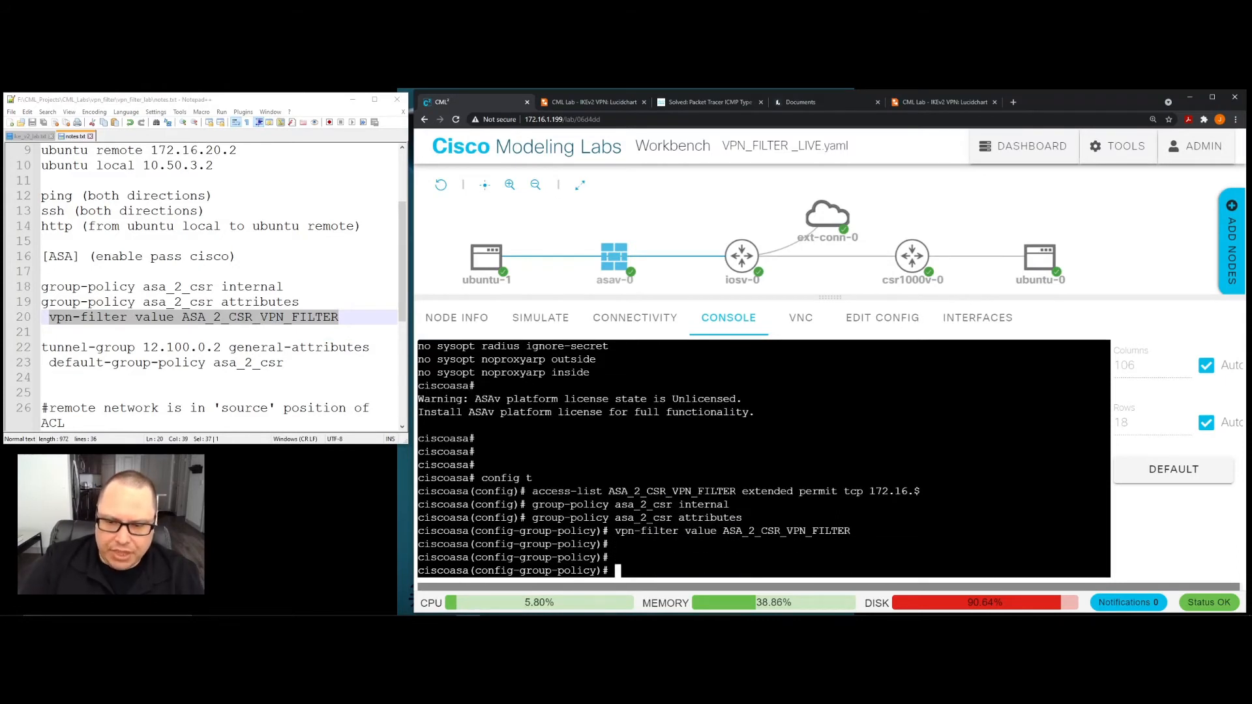
text(exit)
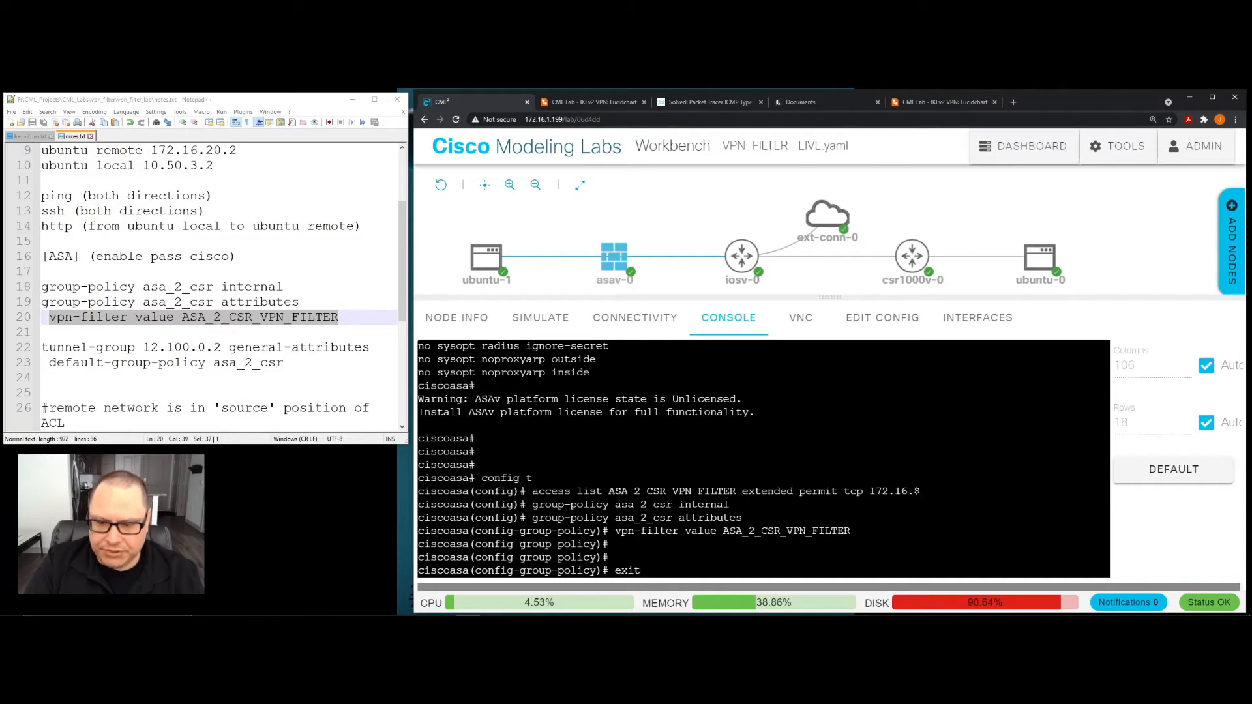
key(Return)
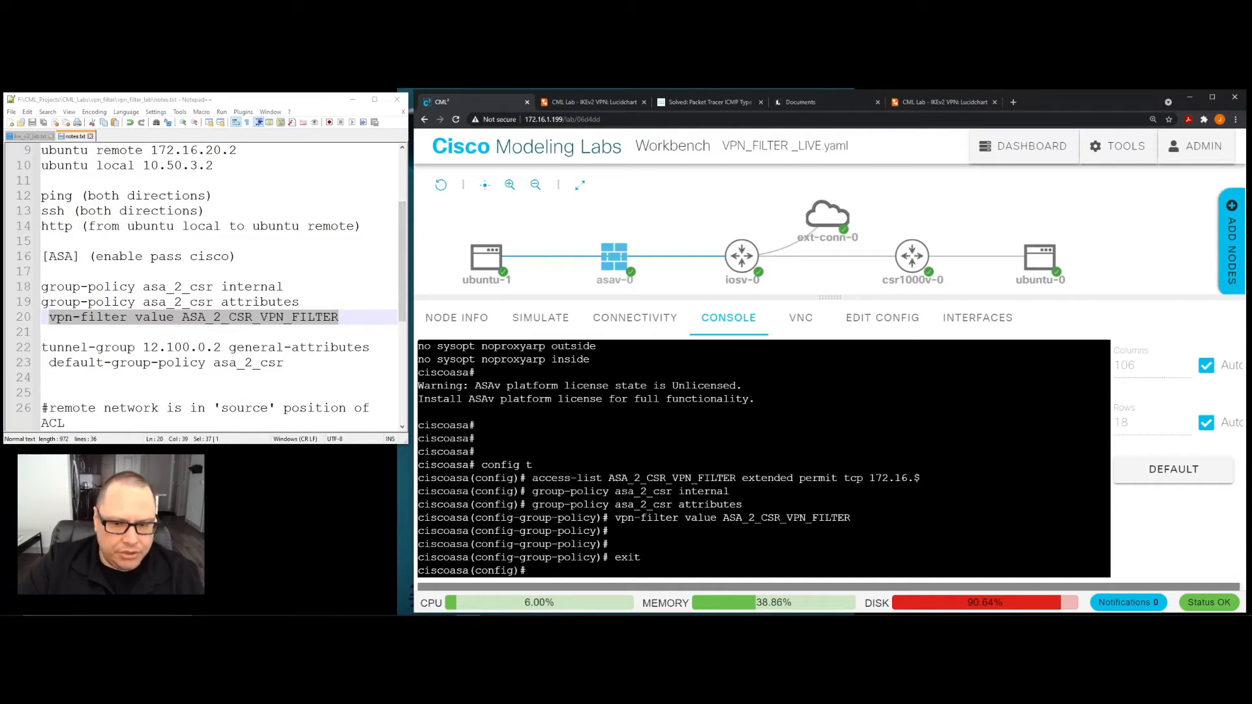
- Run "sho run tunnel-group" on the ASA and examine the tunnel group's type and ipsec-attributes entries
text(s)
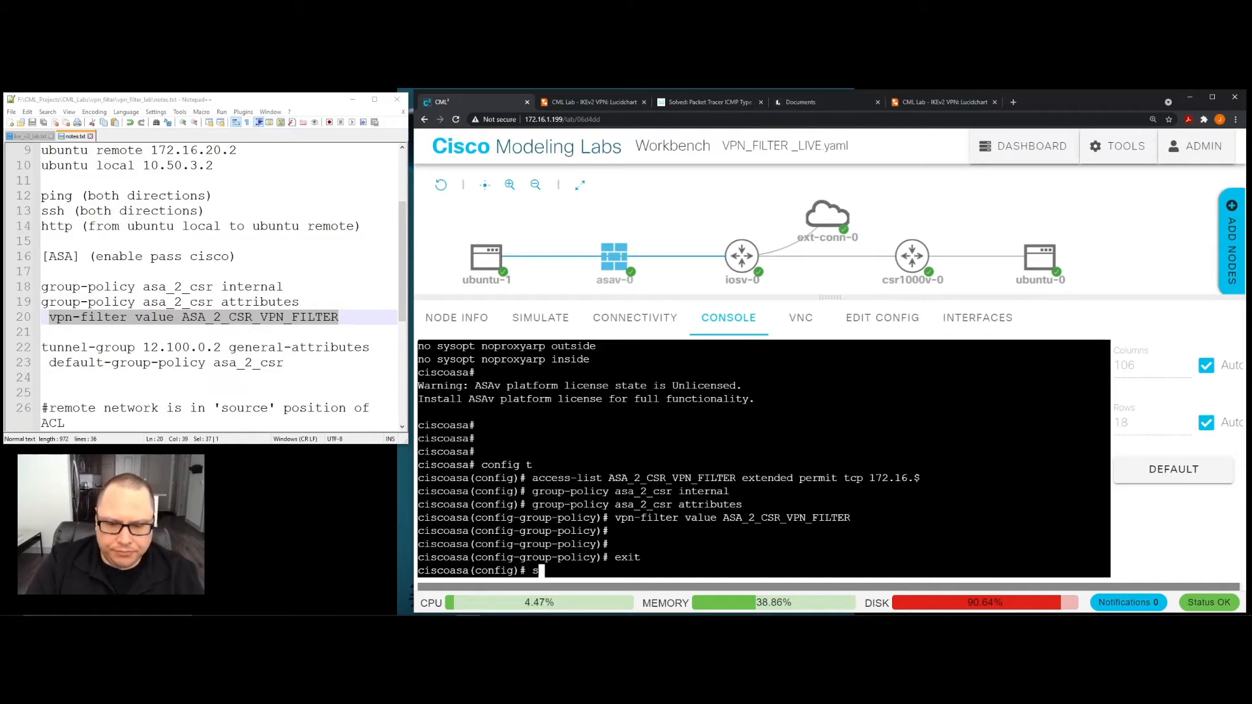
text(ho run tune)
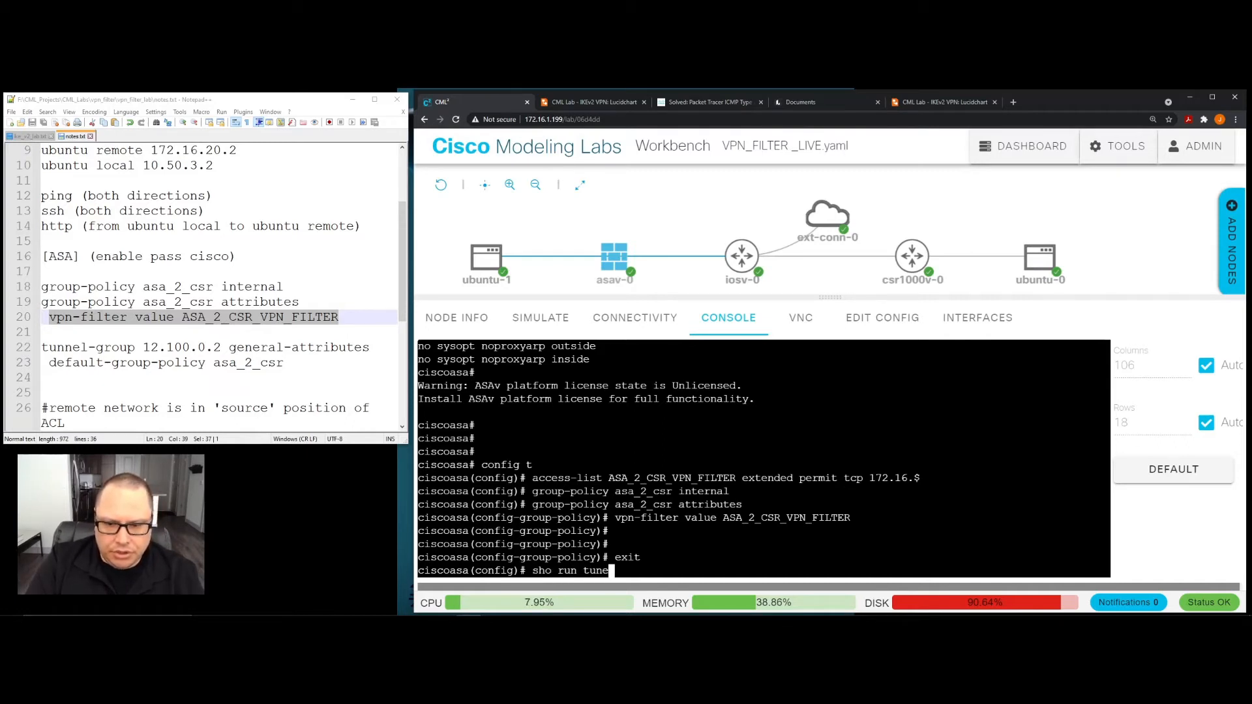
key(Tab)
key(BackSpace)
text(ne)
key(Tab)
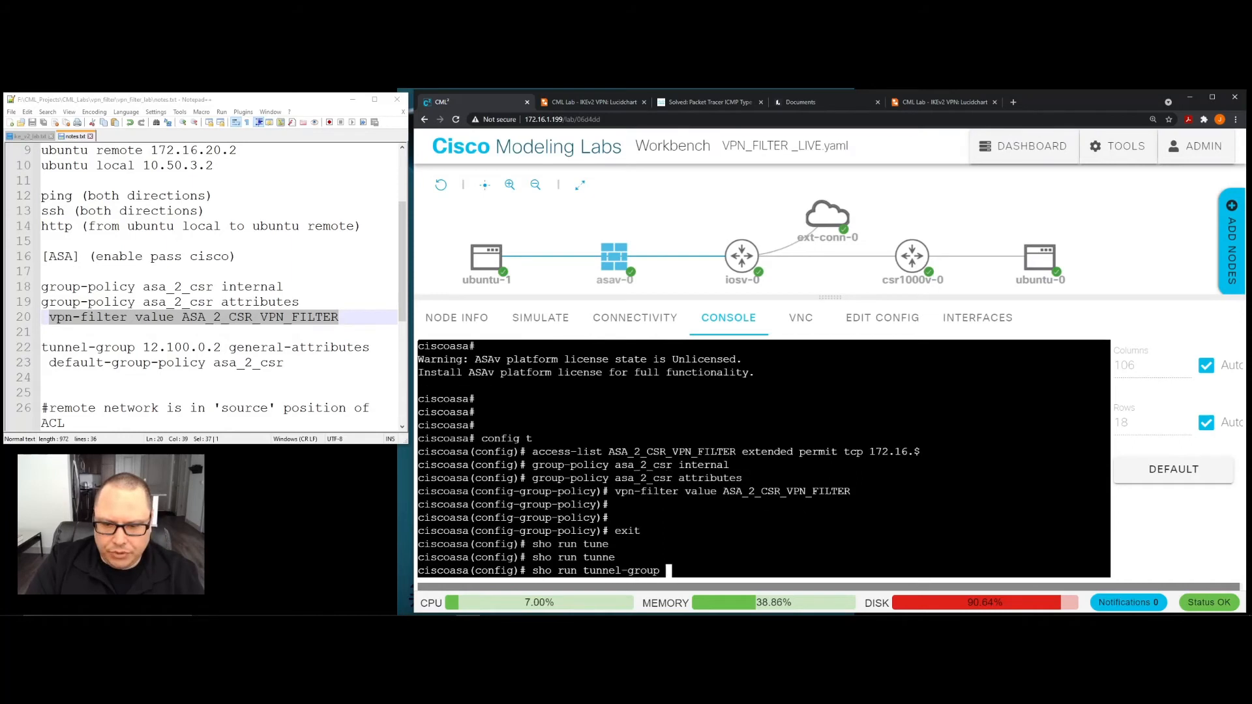
key(Return)
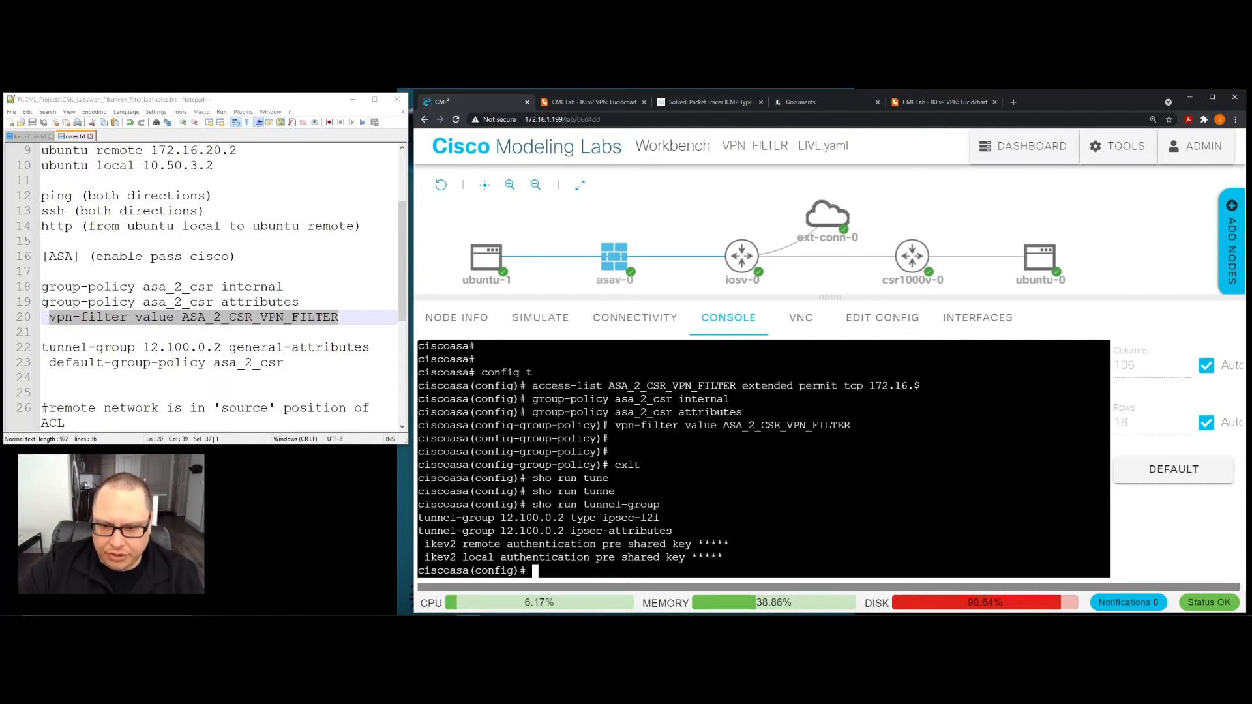
drag(602, 519, 659, 519)
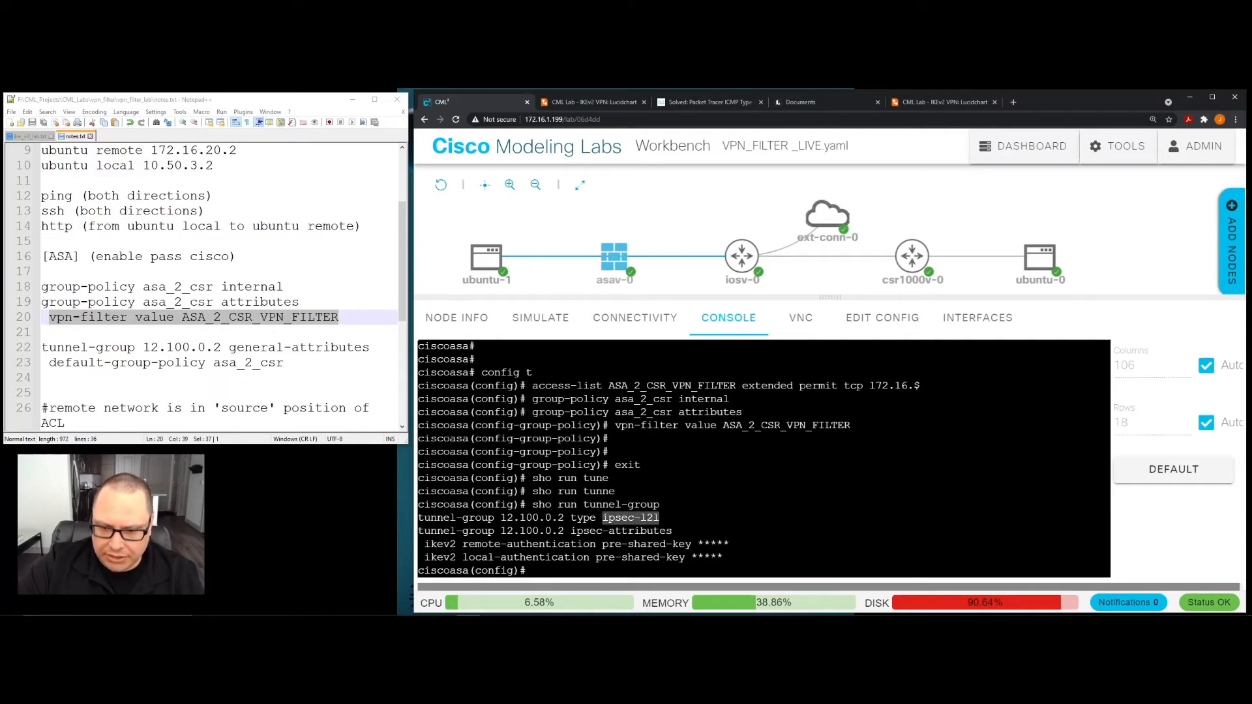
click(573, 531)
drag(571, 531, 679, 531)
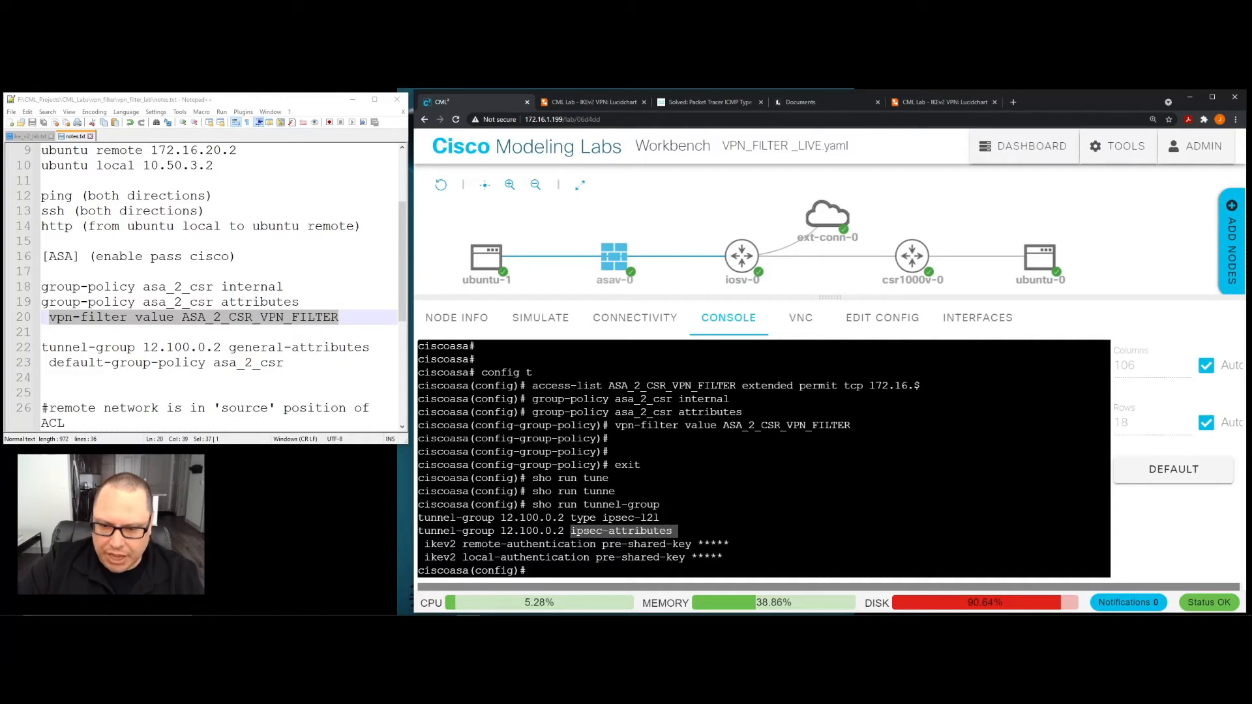
click(609, 582)
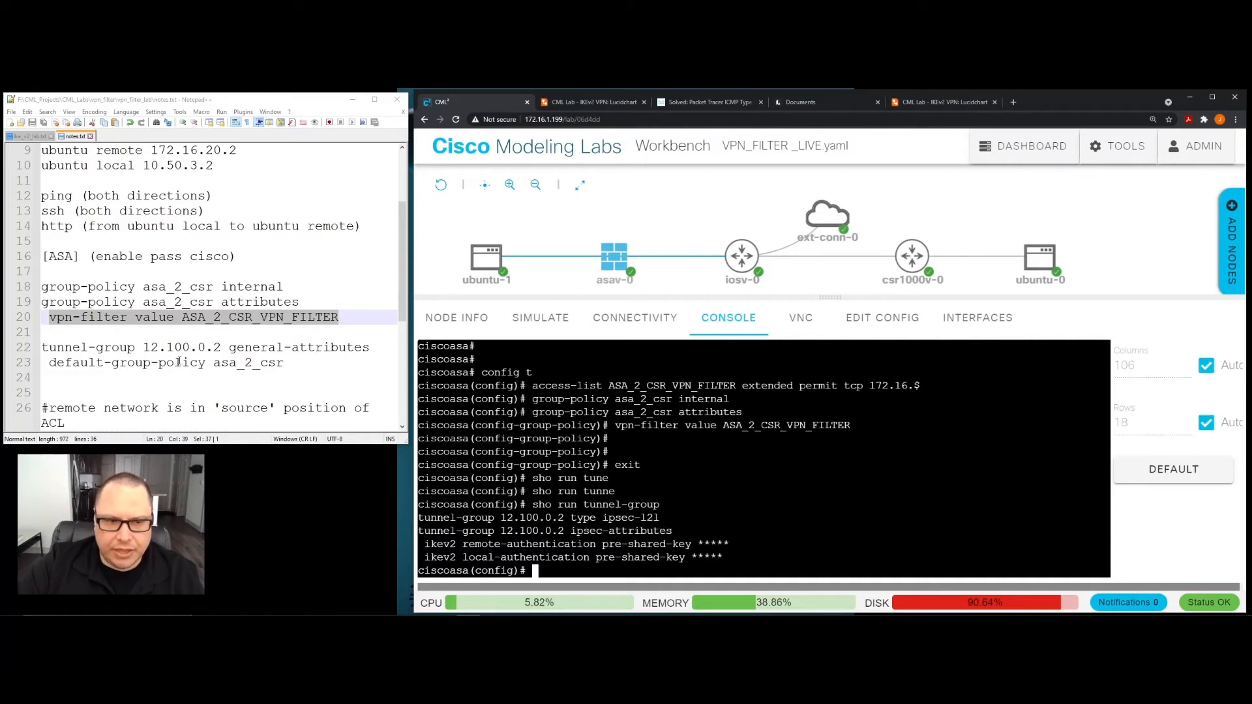
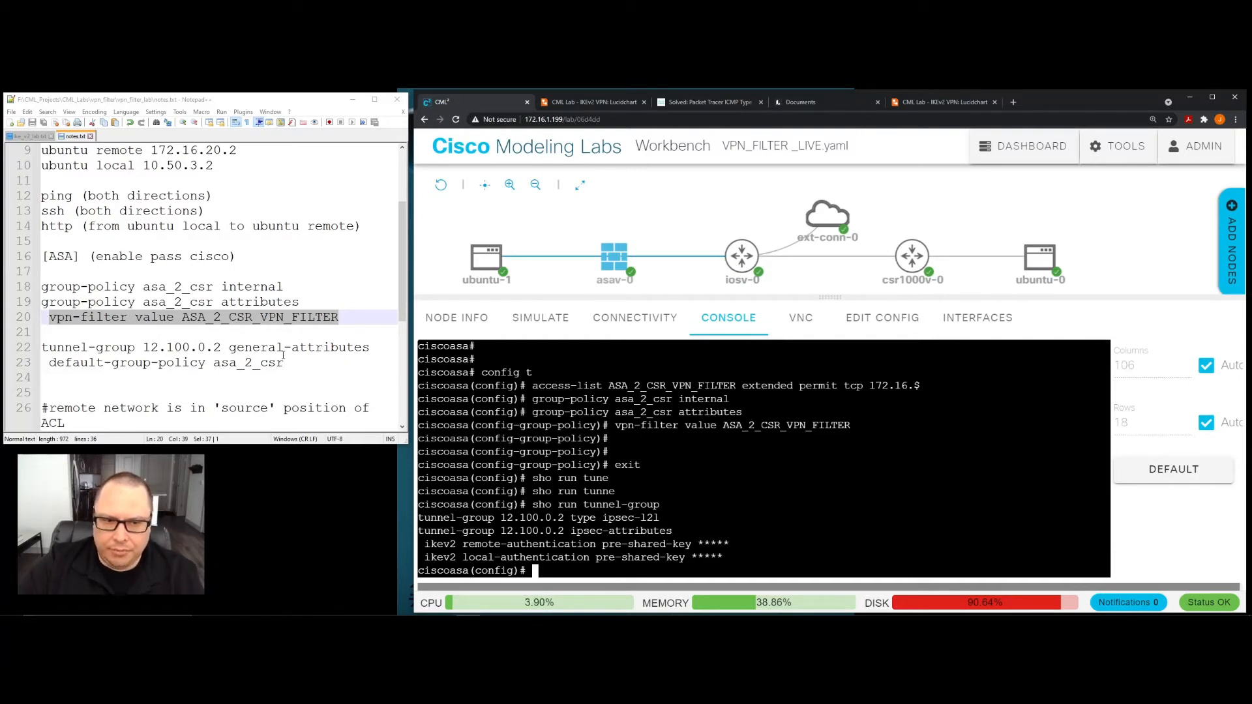
- Copy the "tunnel-group 12.100.0.2 general-attributes" and "default-group-policy asa_2_csr" lines from the notes, run them in the ASA console, and exit tunnel-group configuration
drag(287, 362, 40, 348)
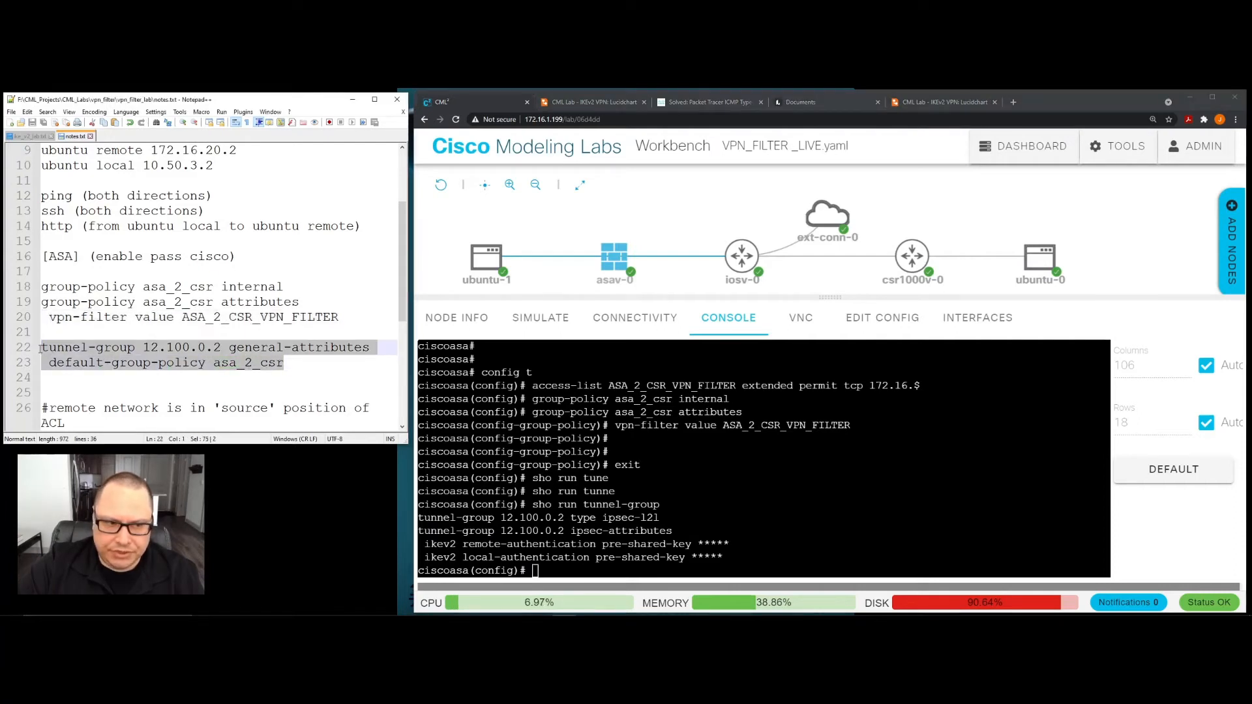
right_click(72, 354)
click(91, 371)
click(564, 573)
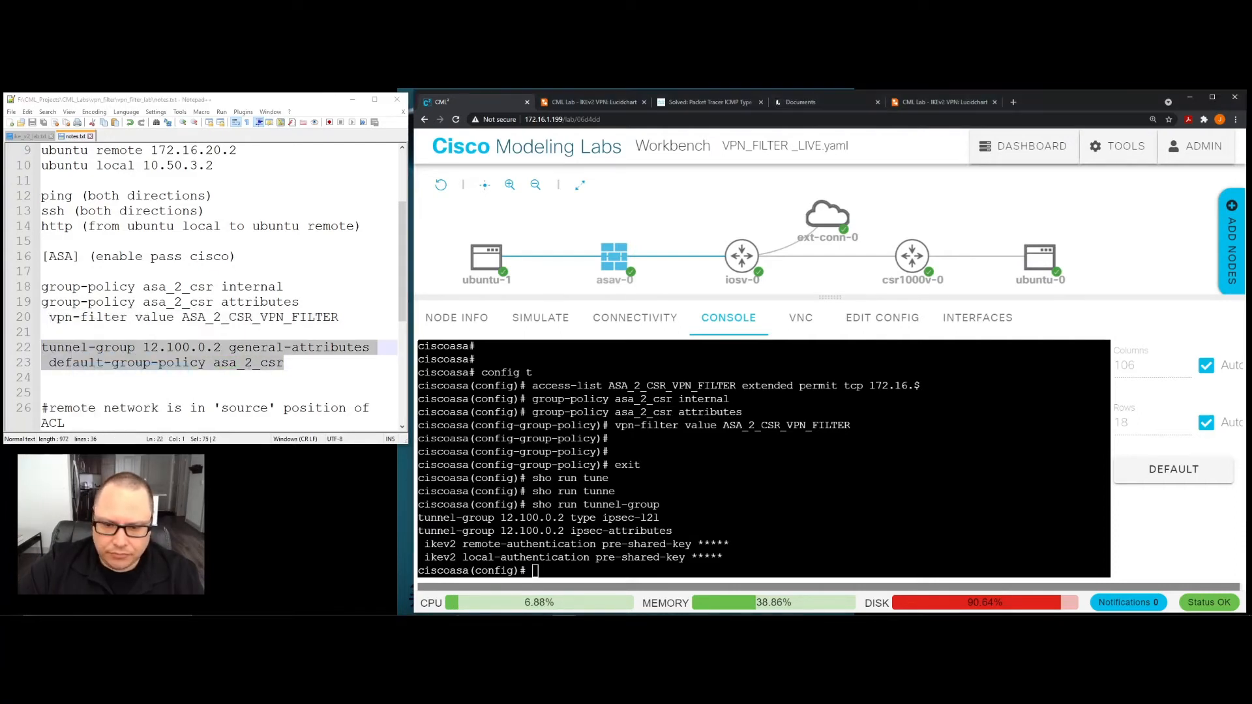
right_click(565, 573)
click(589, 495)
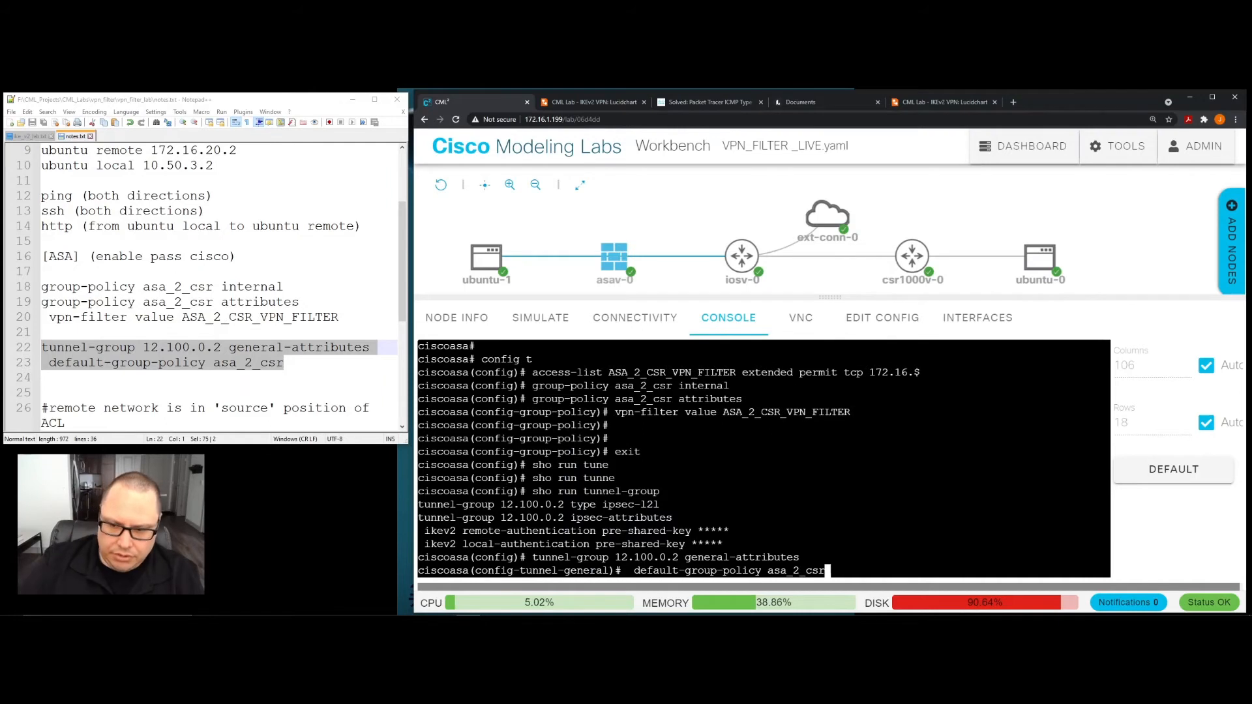
key(Return)
text(exit)
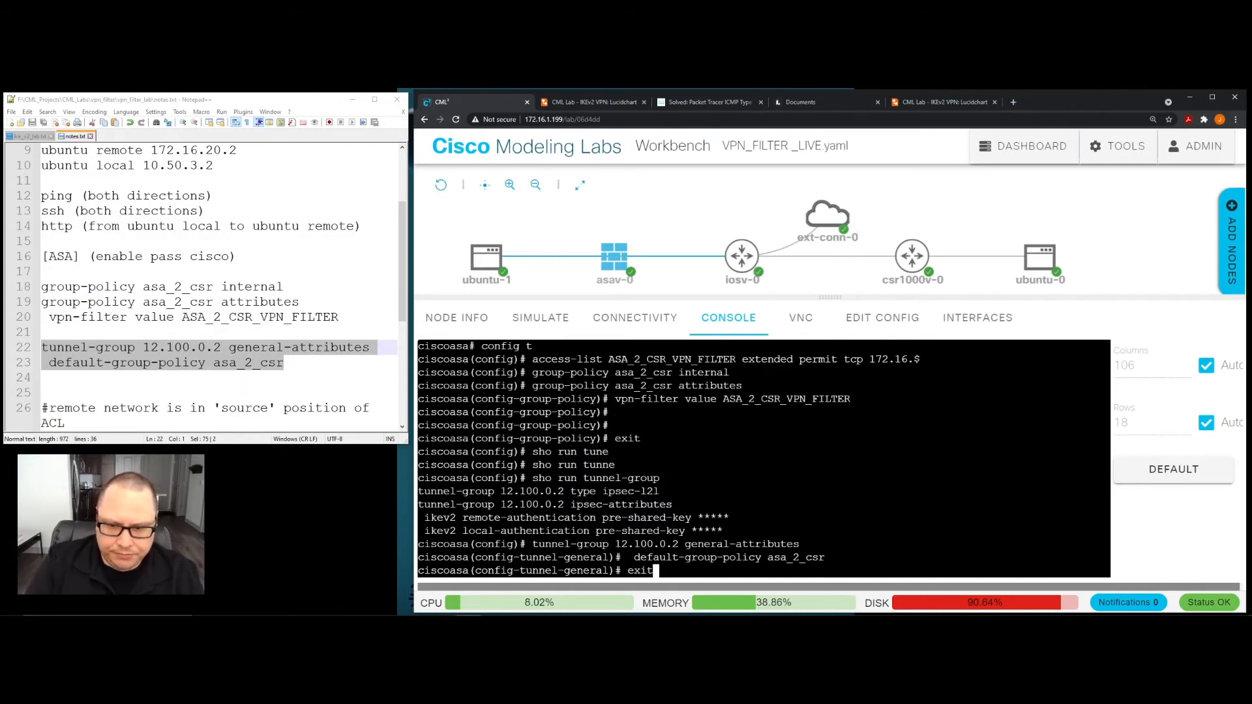
key(Return)
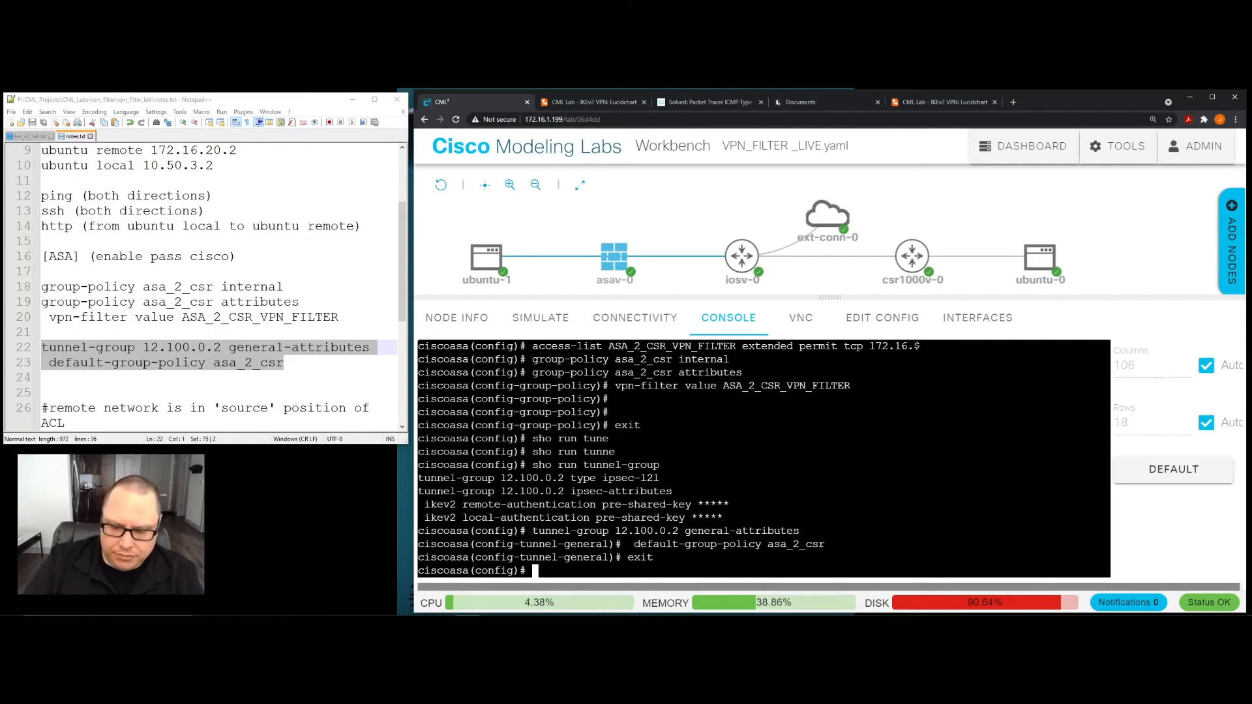
- Run "sho run tunnel-group" again on the ASA to display the updated tunnel-group configuration
key(ctrl+v)
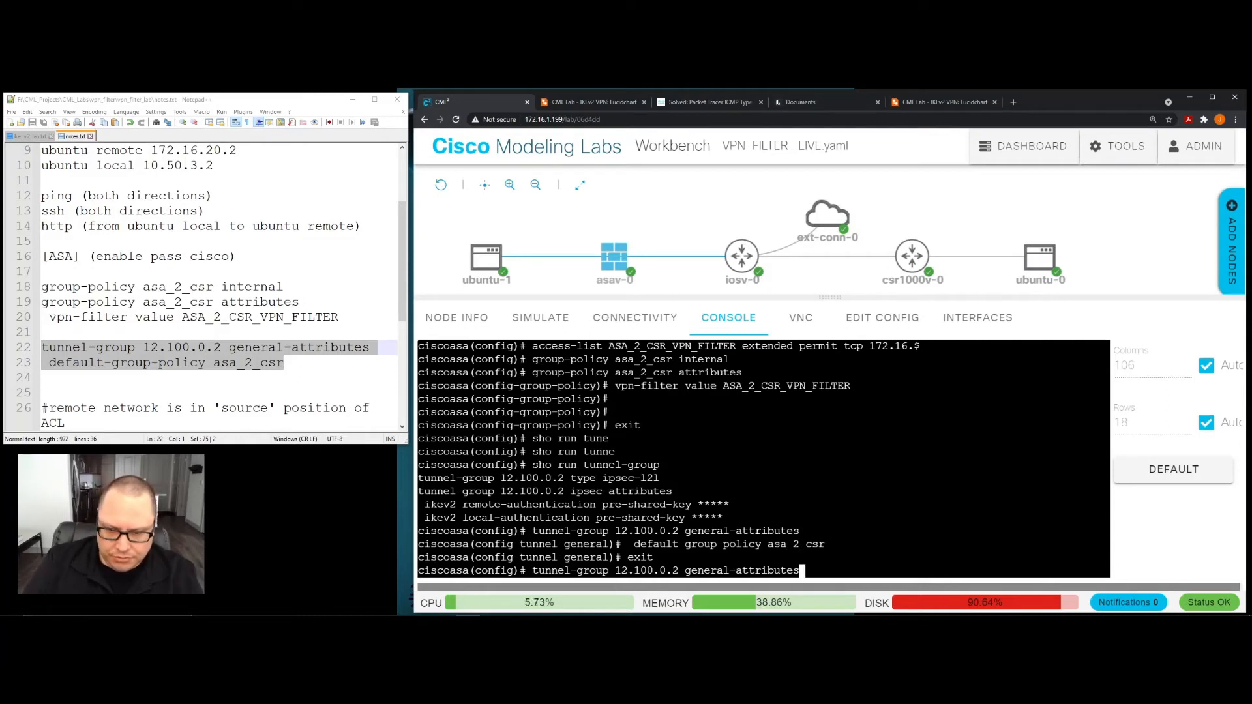
key(Up)
key(Up)
key(Return)
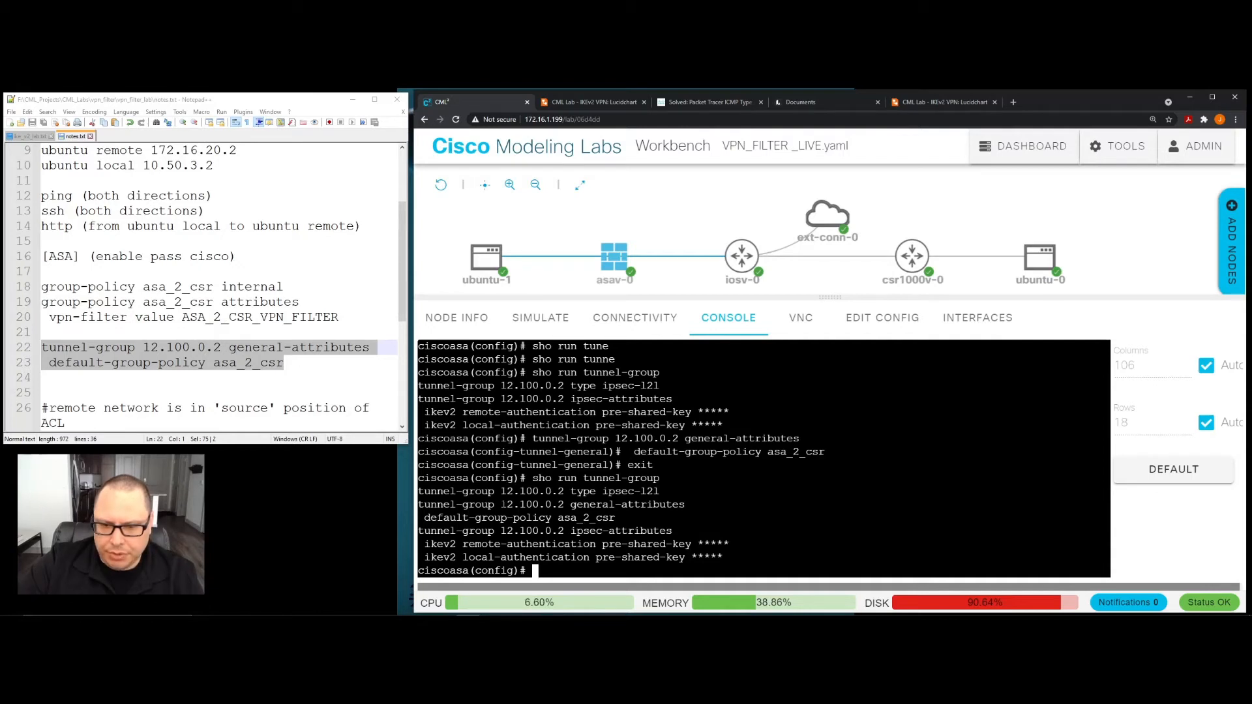
- Examine the peer address and the default group policy name in the tunnel group's general-attributes entry
drag(500, 504, 563, 504)
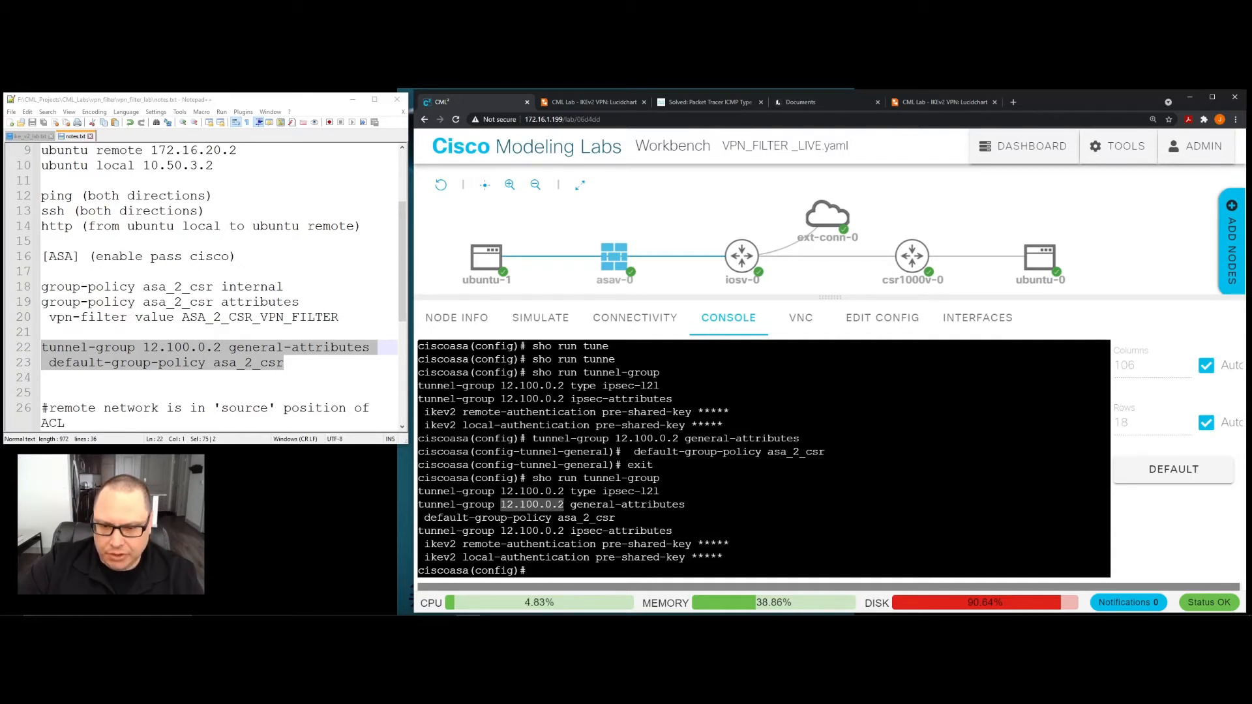
mouse_move(913, 260)
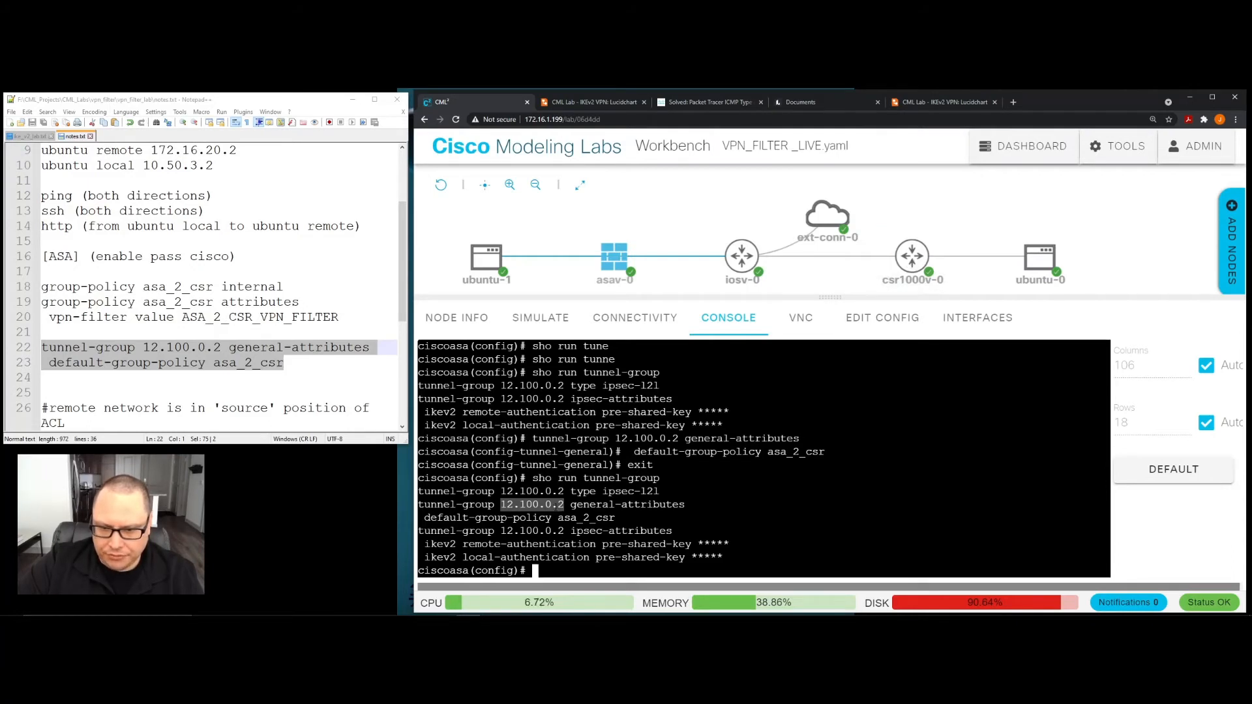
click(528, 518)
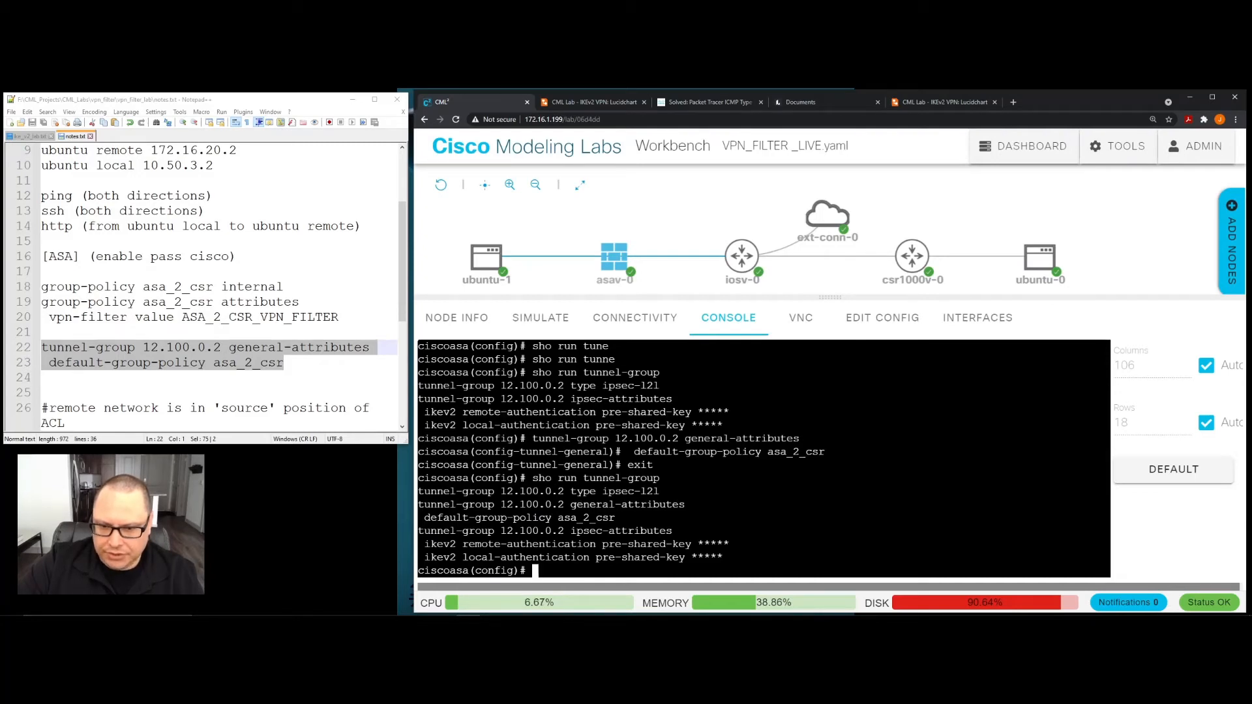
drag(559, 518, 615, 518)
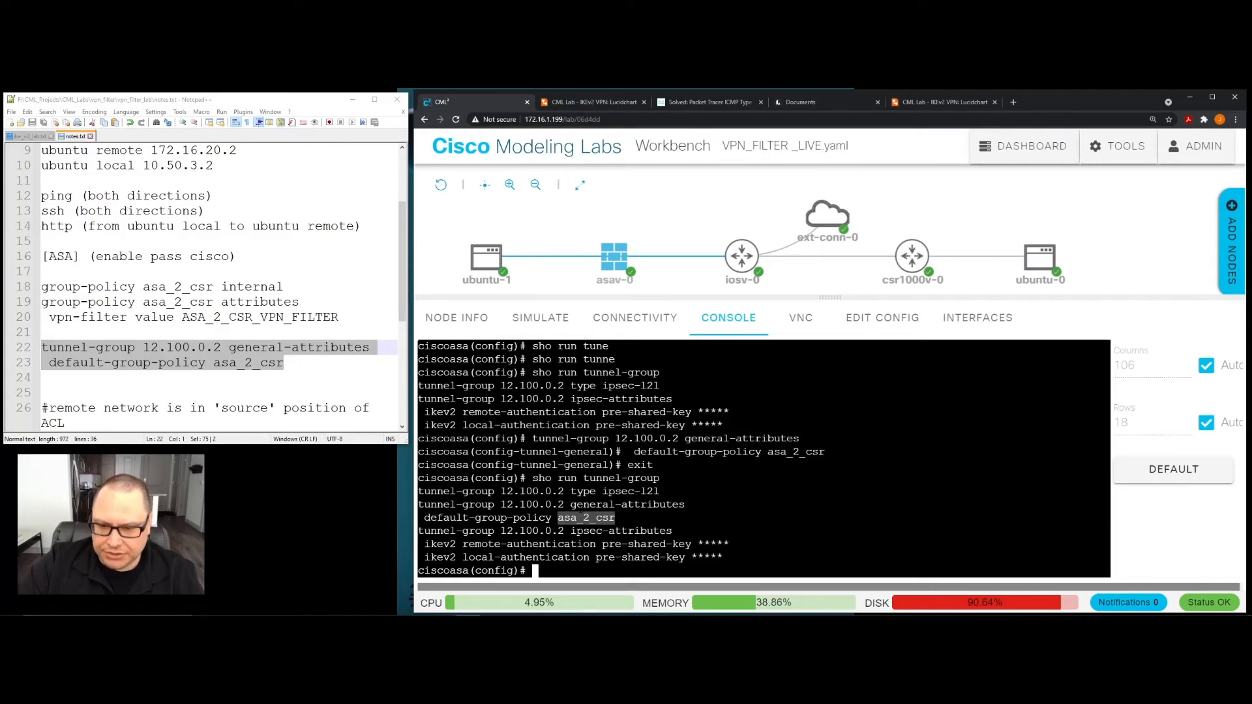
click(580, 516)
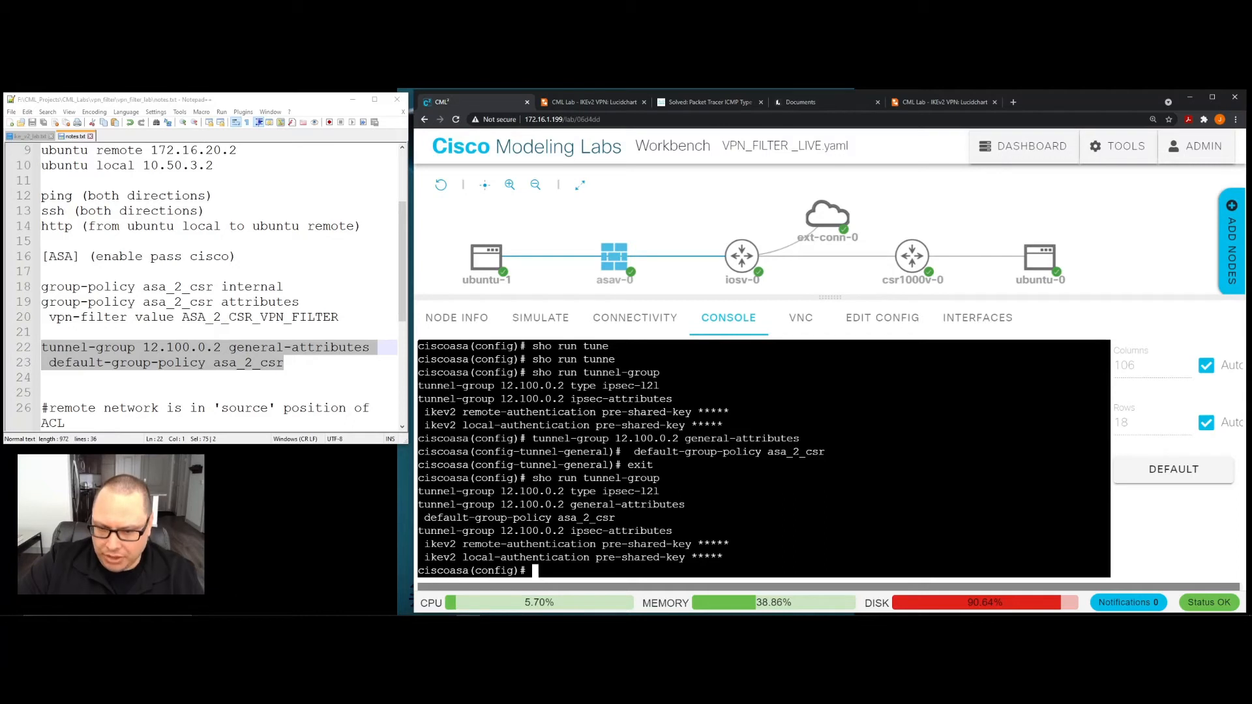
drag(559, 518, 615, 518)
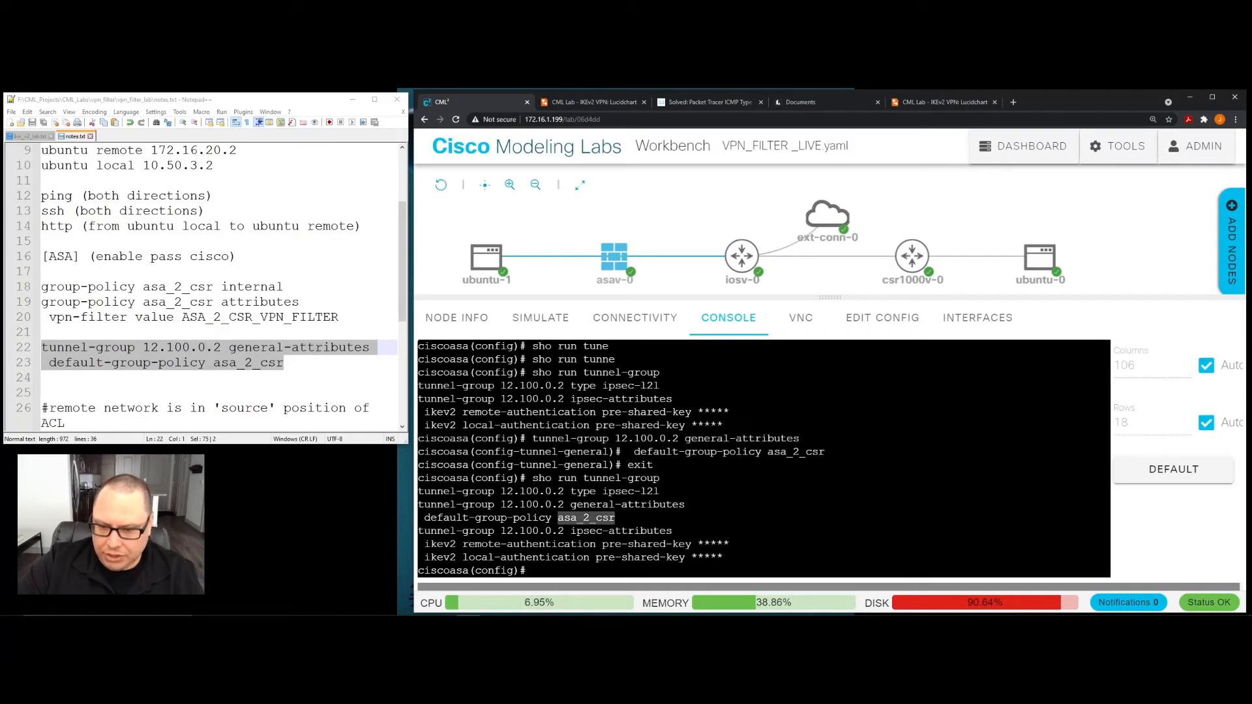
click(615, 519)
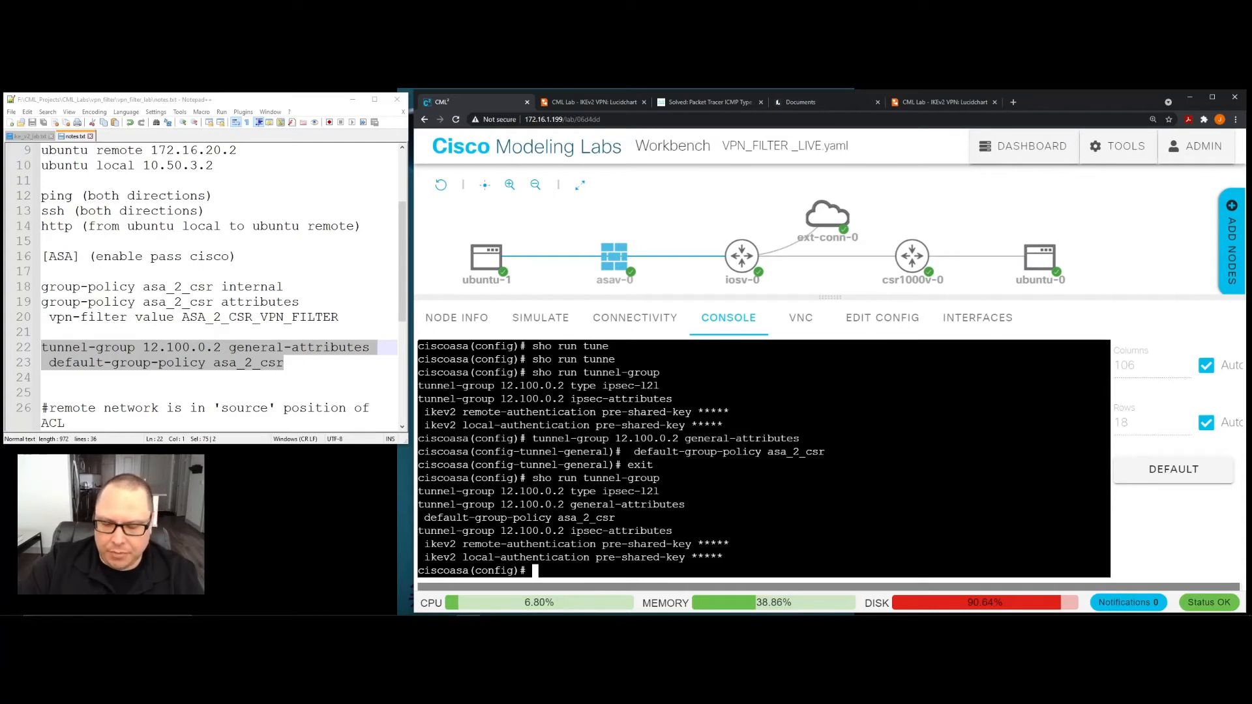
drag(501, 504, 564, 504)
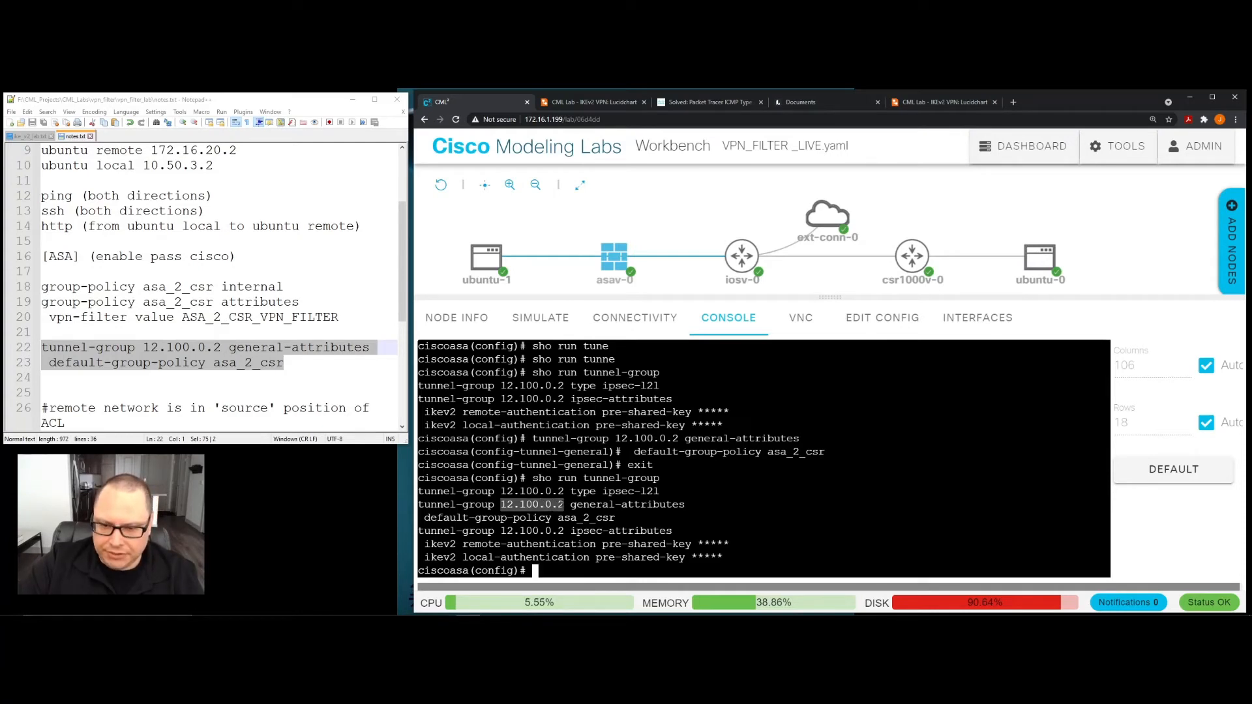
click(527, 505)
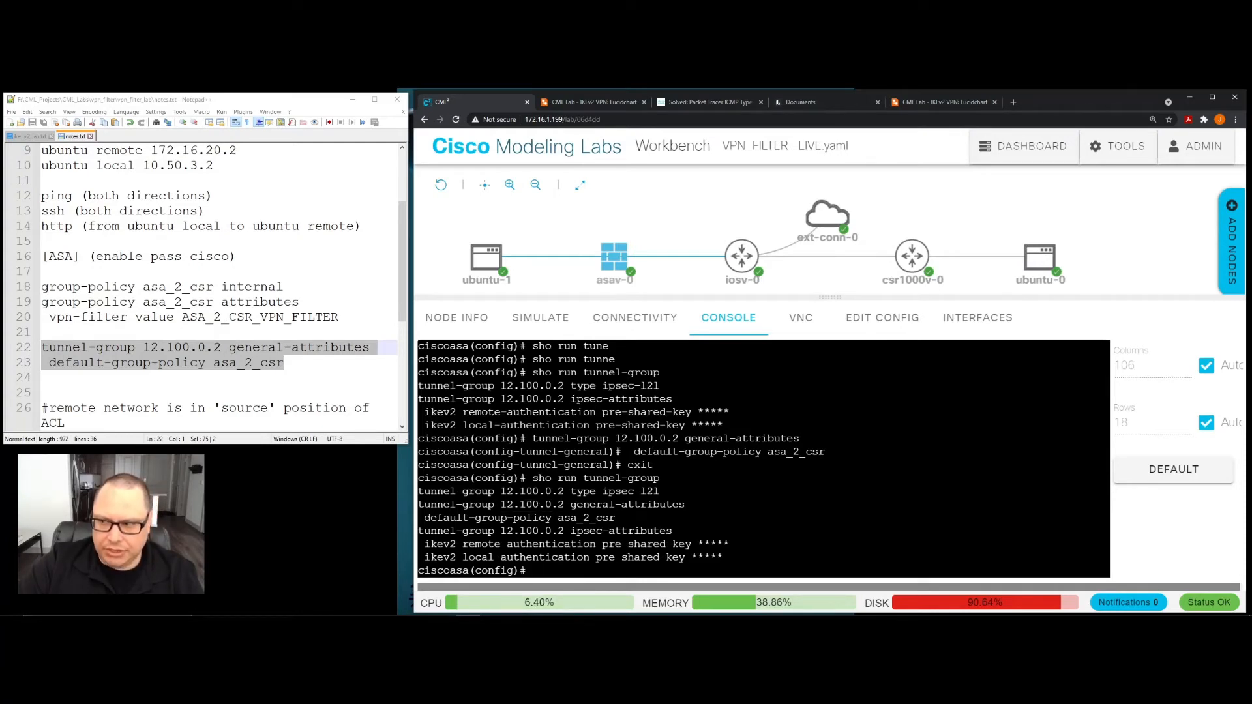
- Run "sho run crypto map" on the ASA to display the crypto map configuration
text(s)
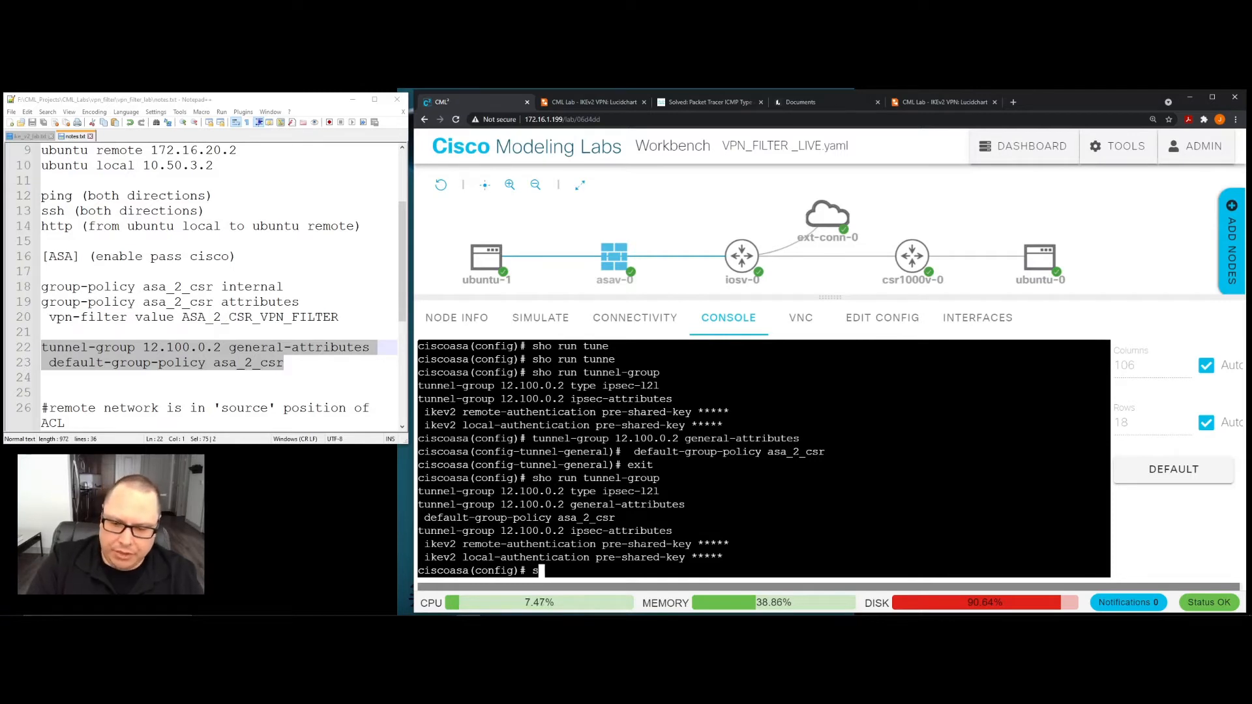
text(ho run cryup)
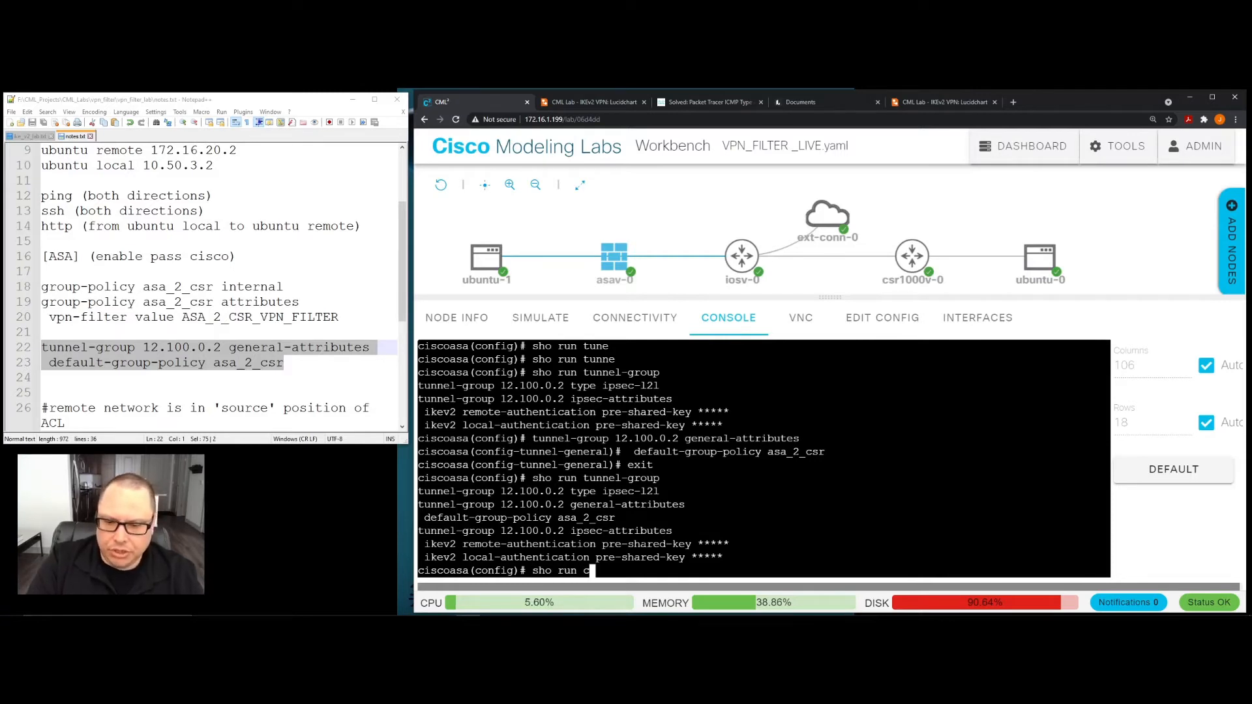
key(BackSpace)
key(BackSpace)
text(to map)
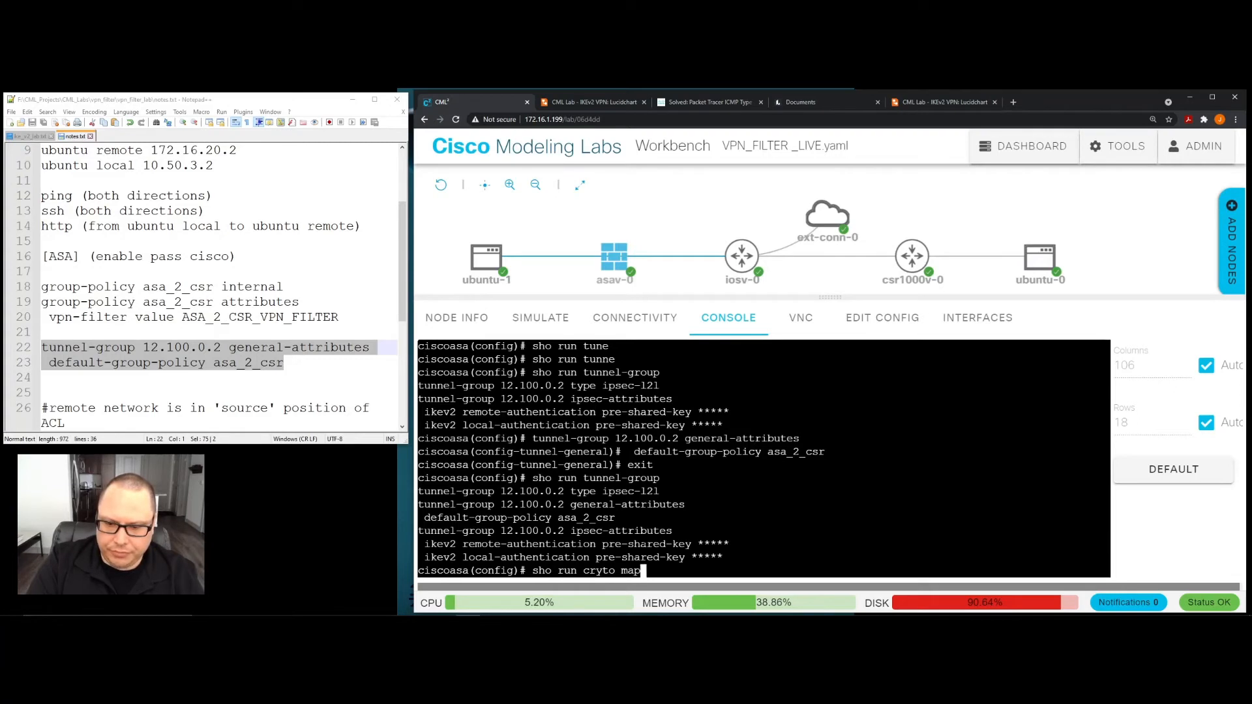
key(Return)
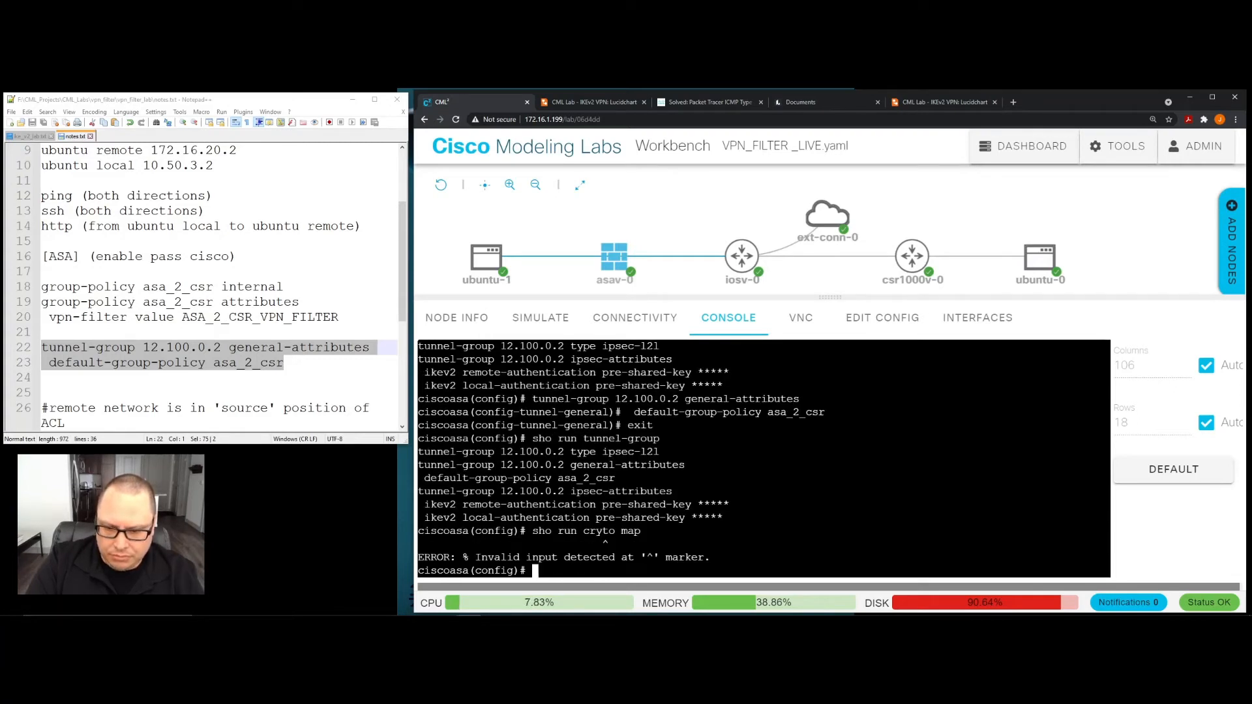
key(Up)
key(Left)
key(Left)
key(Left)
key(Left)
key(Left)
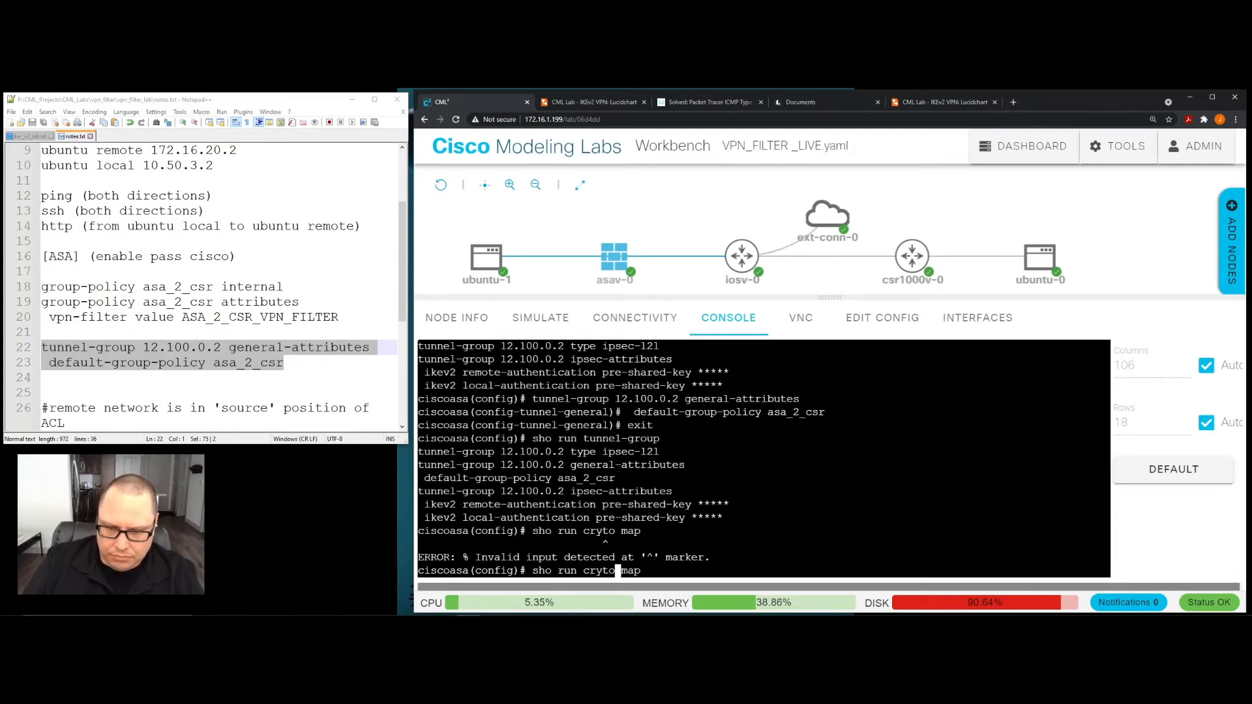
text(p)
key(Return)
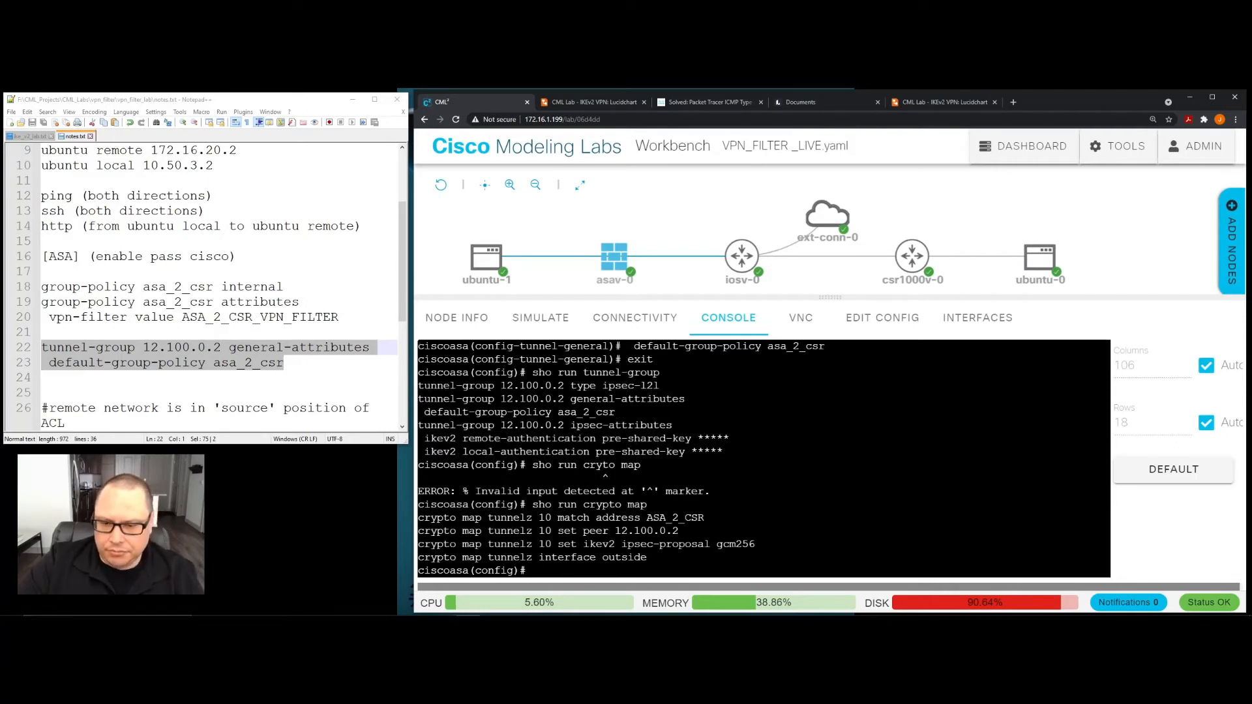
- Compare the crypto map's set peer address with the tunnel-group address, and add a few blank prompt lines in the console
drag(557, 531, 679, 531)
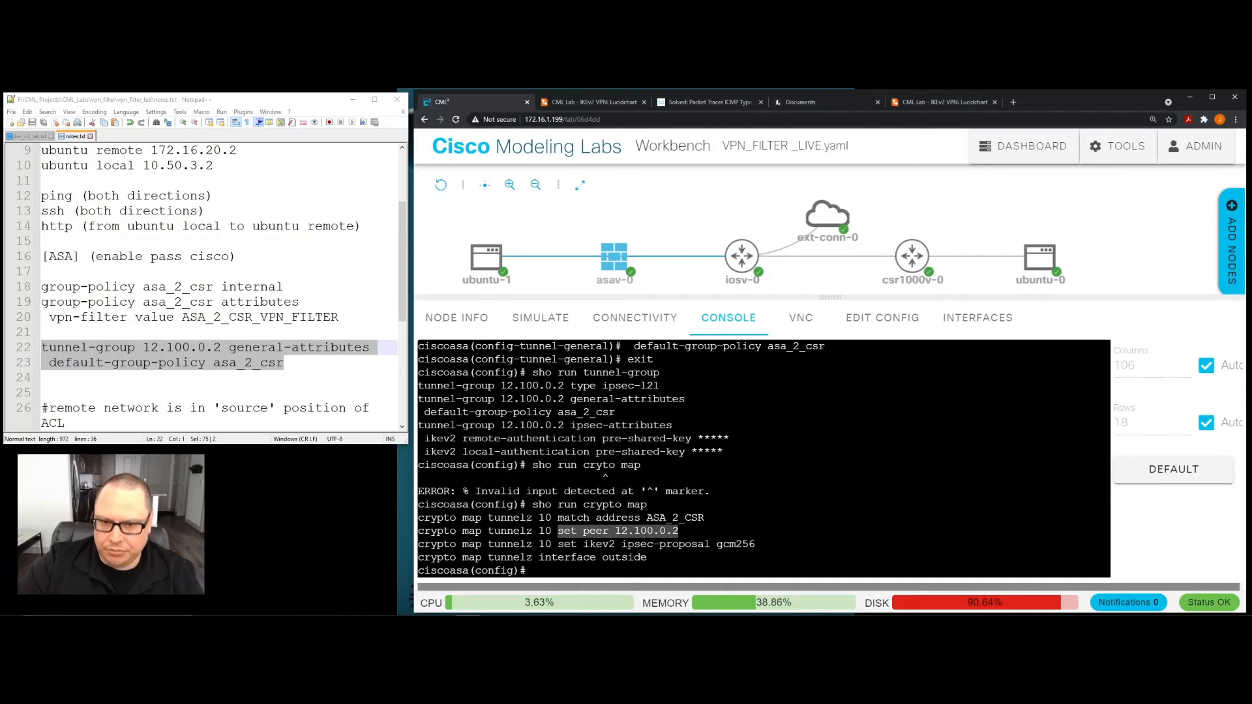
drag(500, 385, 570, 386)
click(569, 386)
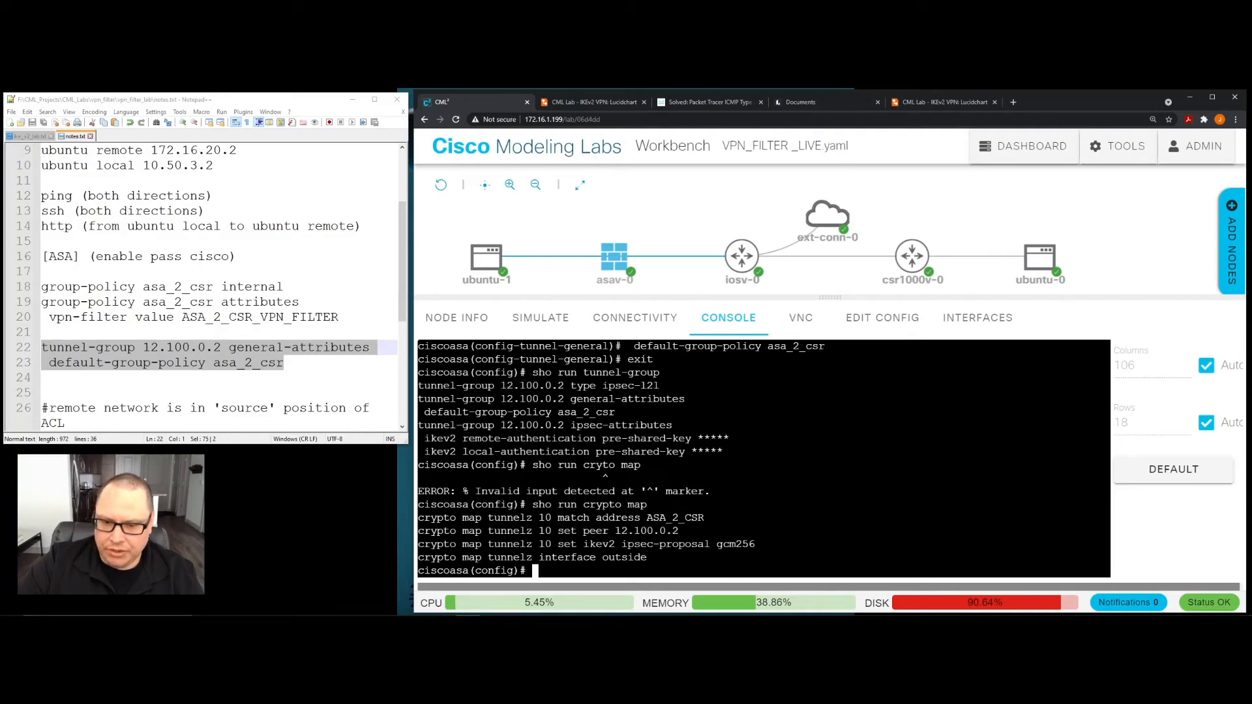
key(Return)
key(Return)
key(Return)
key(Return)
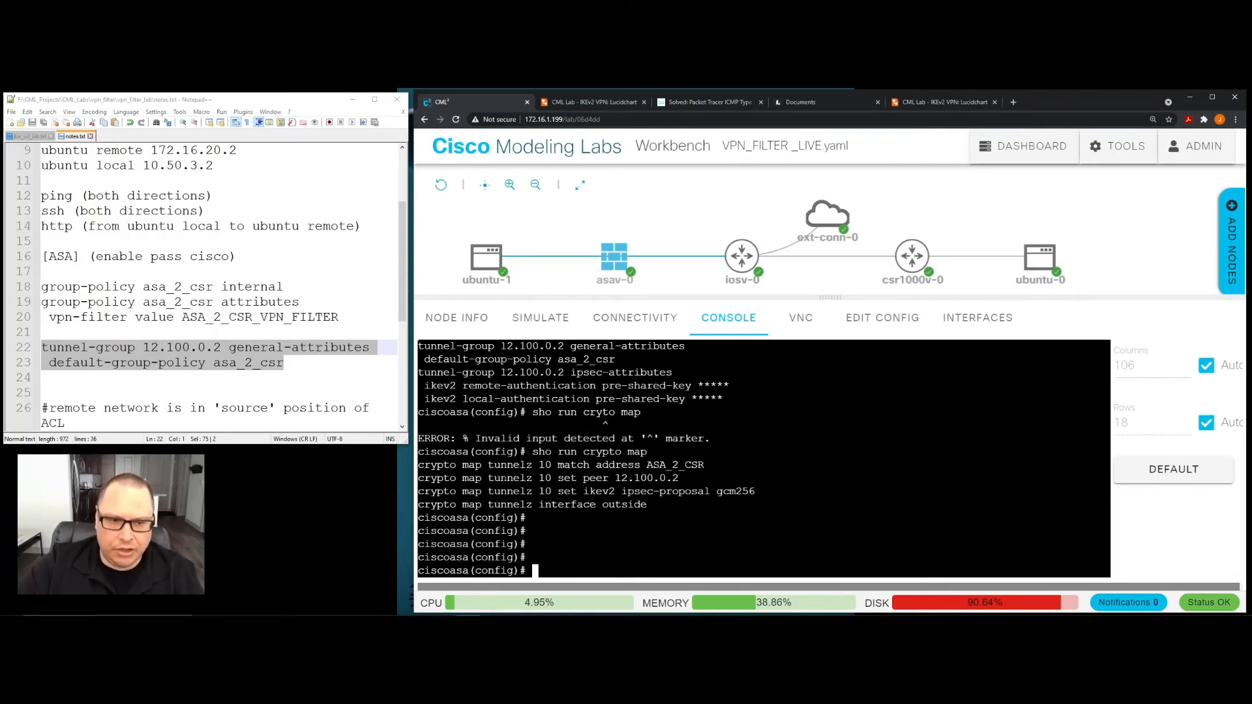
- Widen the notes window slightly and show the commented VPN filter ACL entries below the tunnel-group lines
click(324, 381)
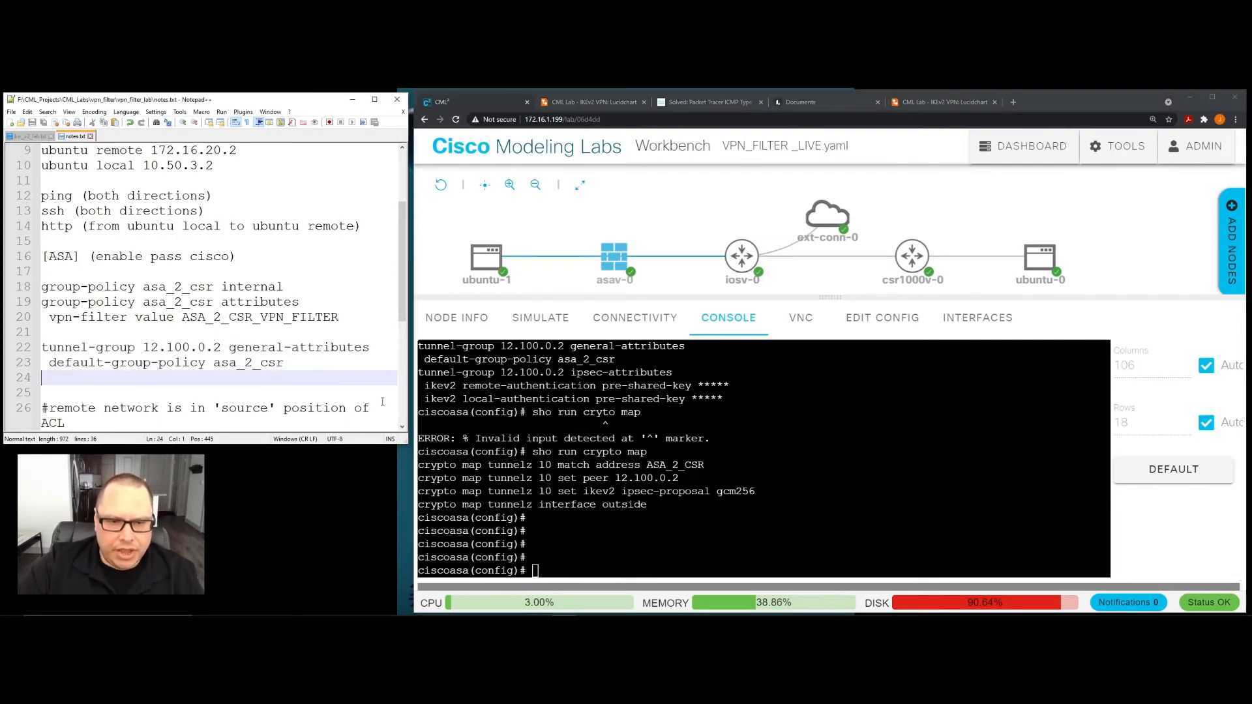
mouse_move(407, 382)
mouse_down()
mouse_move(717, 376)
mouse_move(413, 381)
mouse_up()
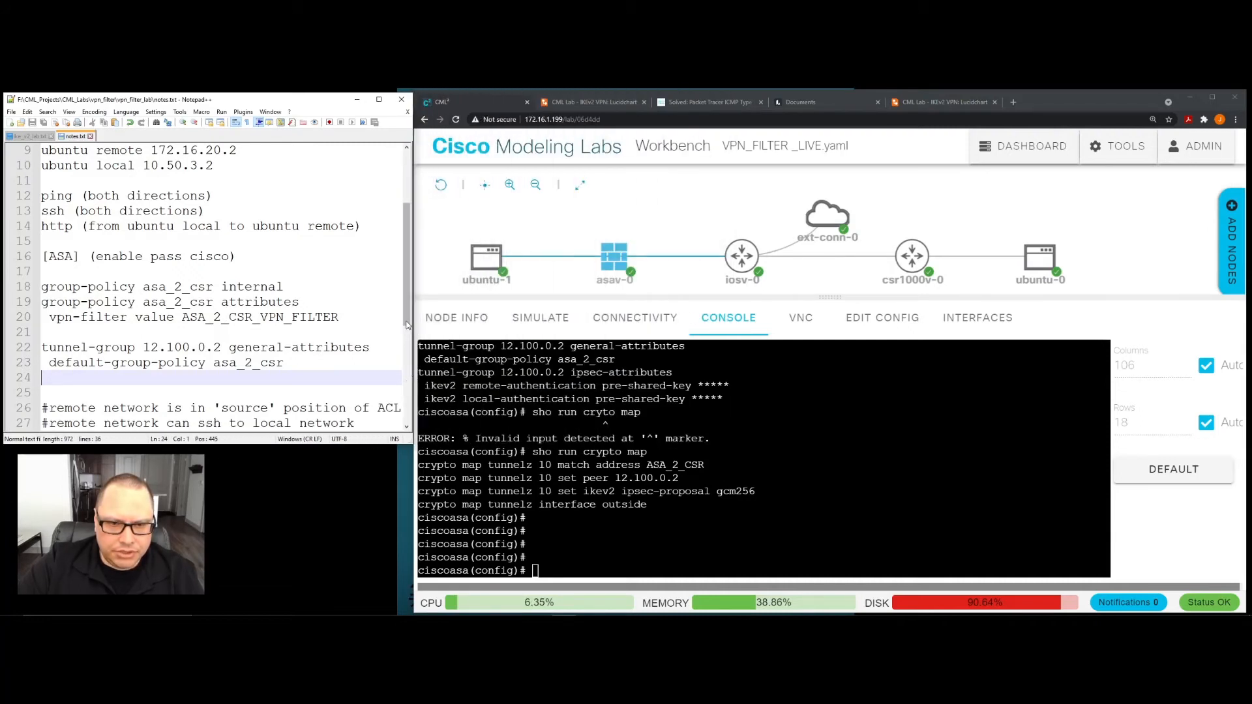
drag(406, 319, 411, 373)
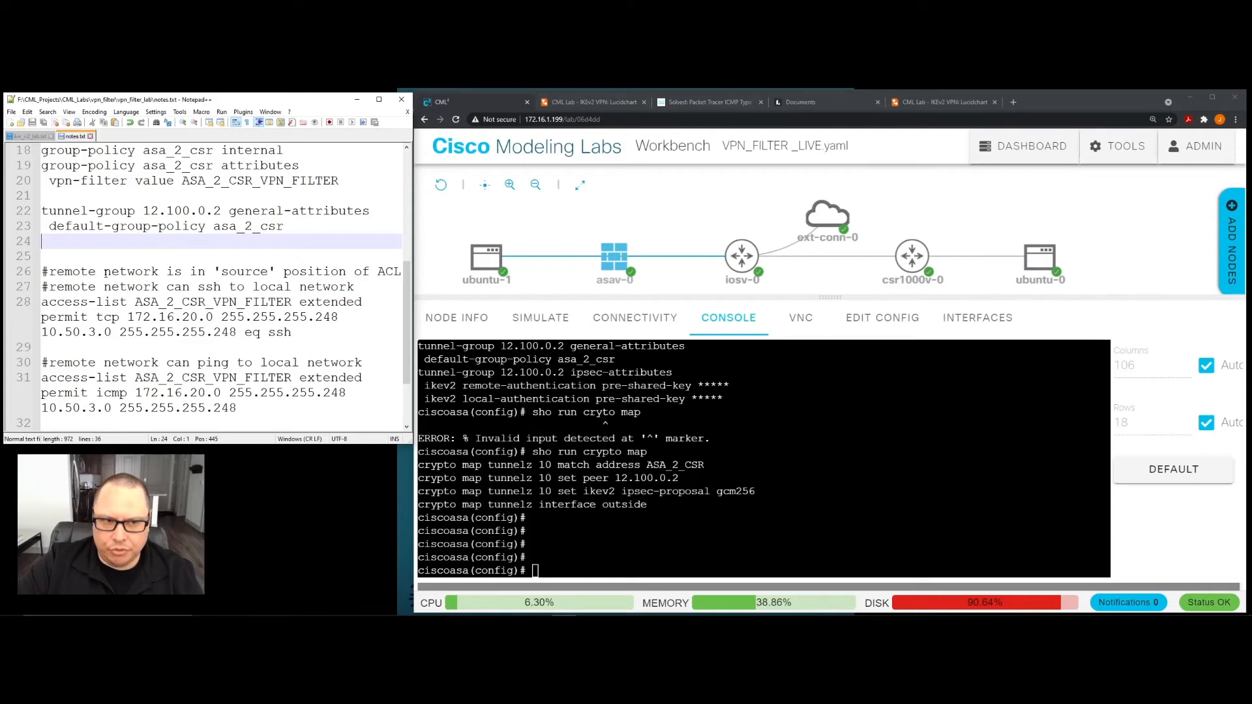
- Exit configuration mode on the ASA and save the configuration with "wr mem"
click(490, 391)
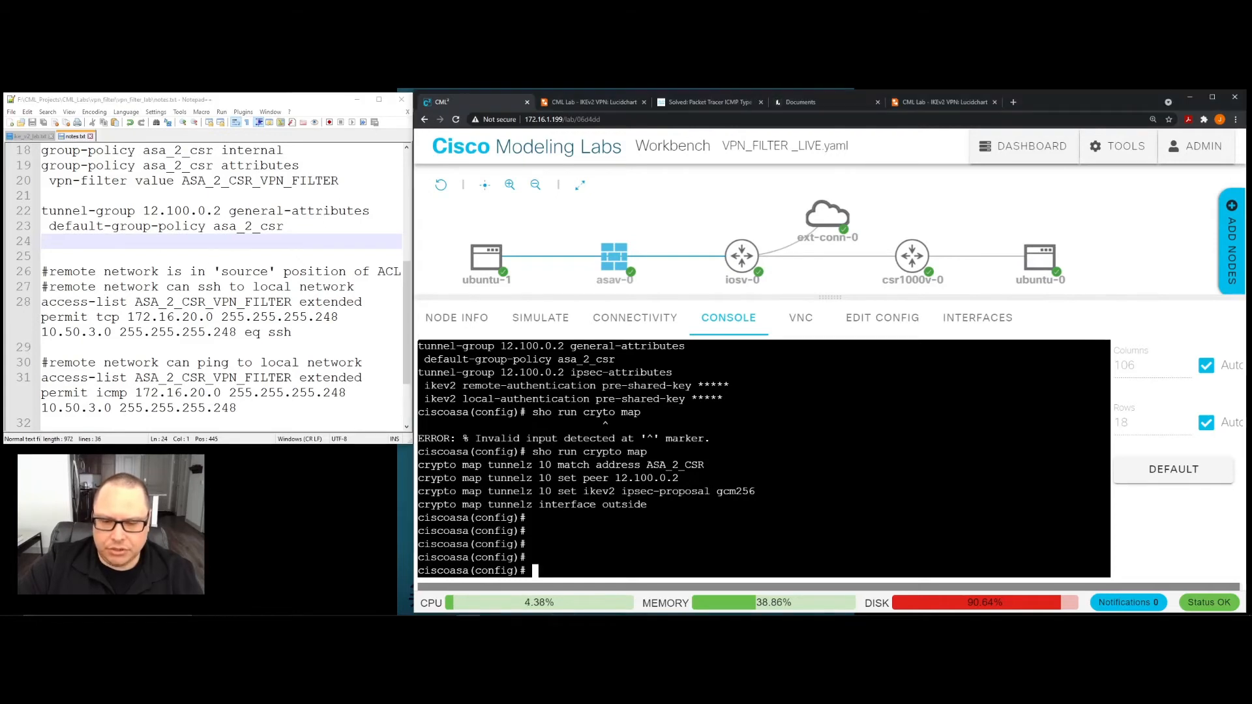
text(exit)
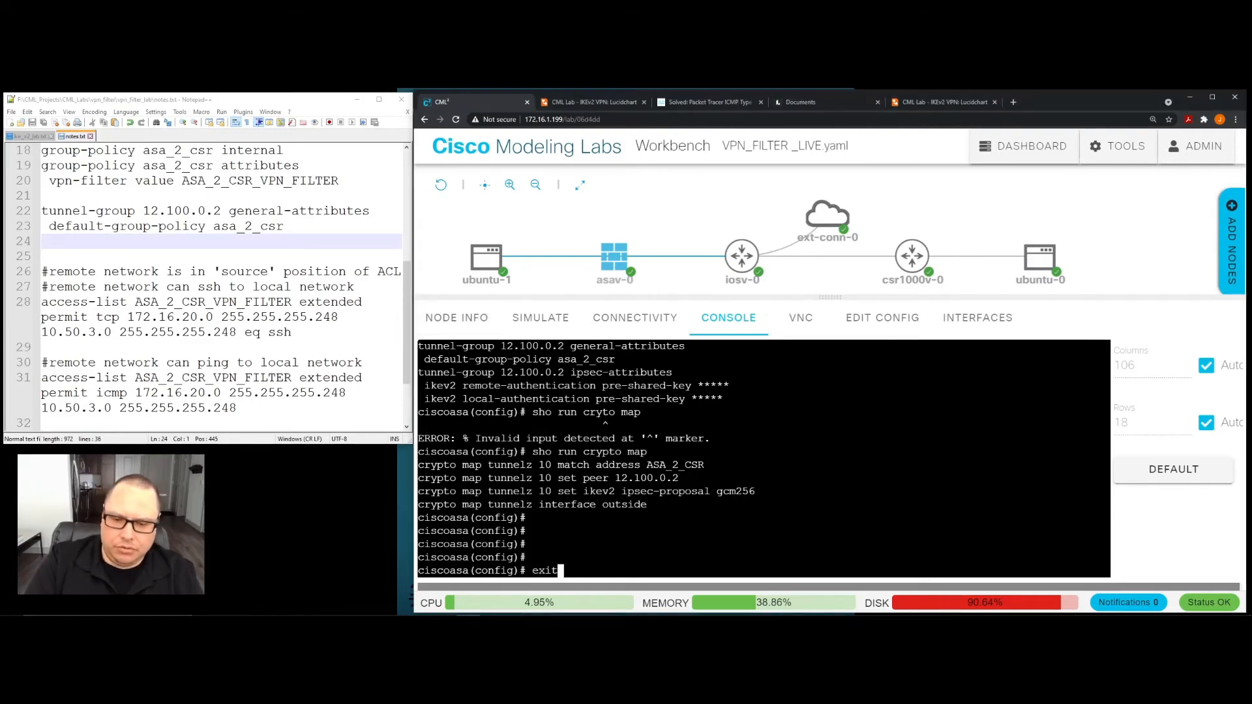
key(Return)
text(wr mem)
key(Return)
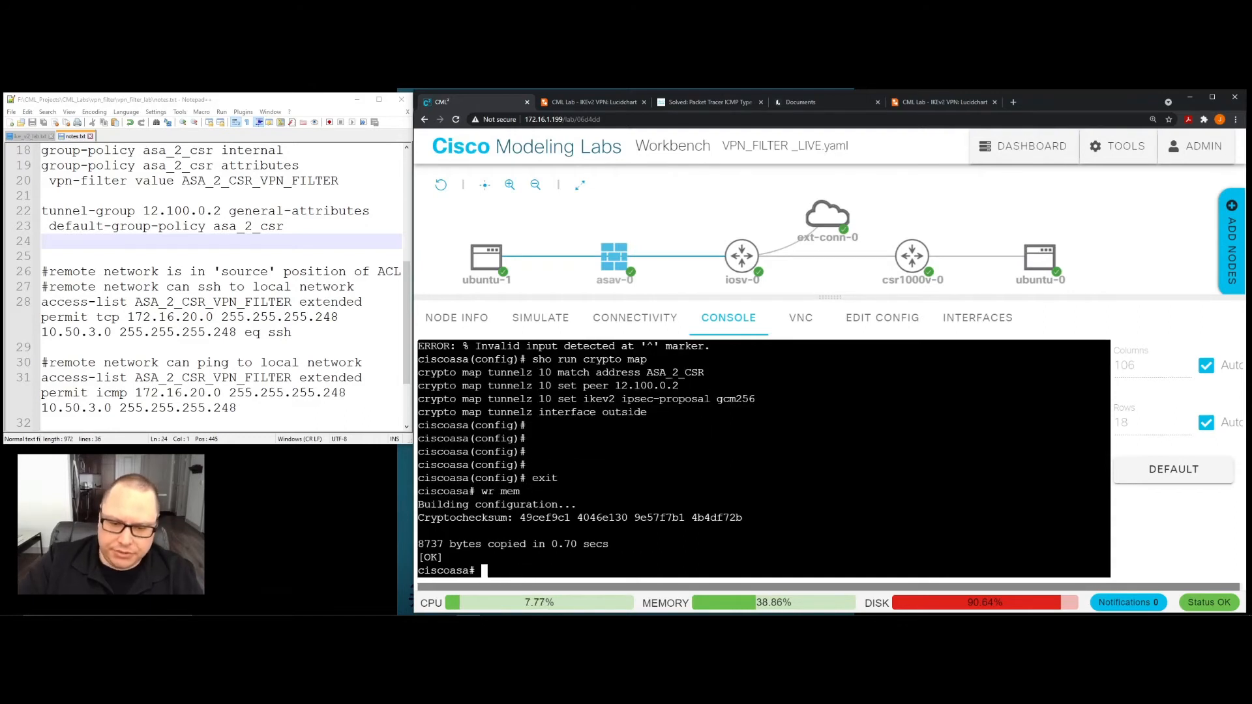
- Open the ubuntu-1 console, ping 172.16.20.2 from it, and stop the ping after a few replies
click(485, 259)
click(490, 392)
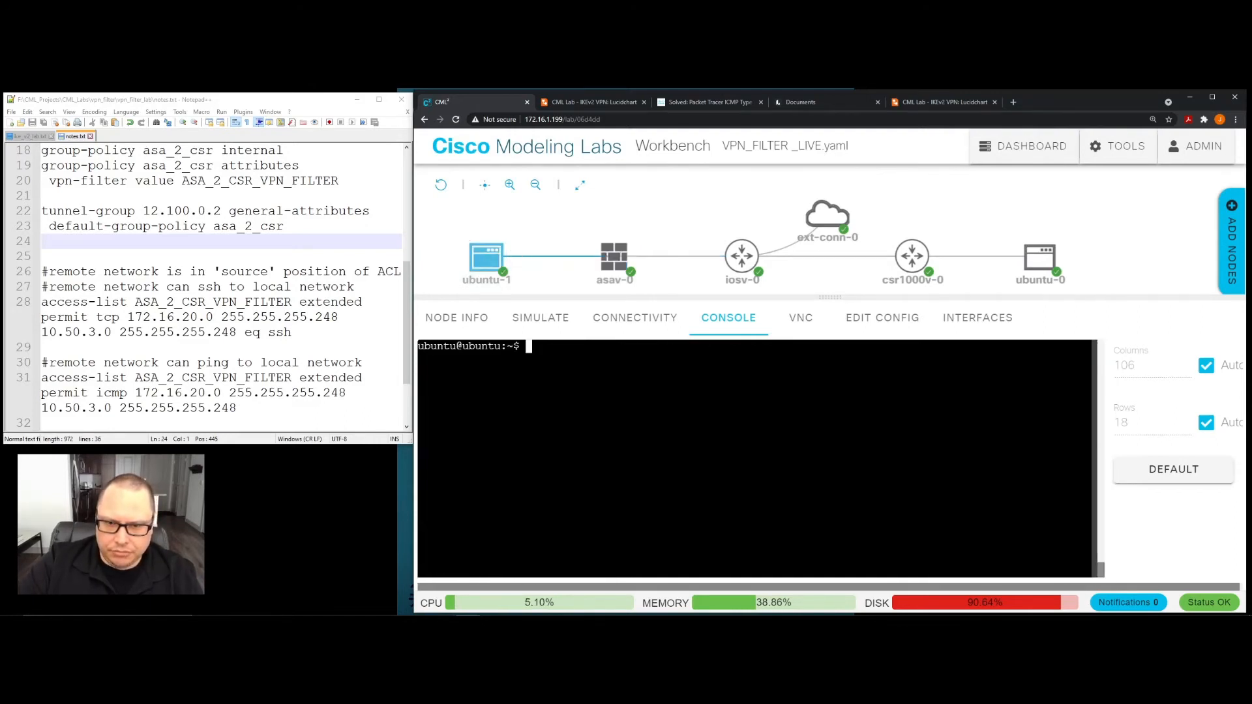
key(Up)
key(Up)
key(Up)
key(Up)
key(Up)
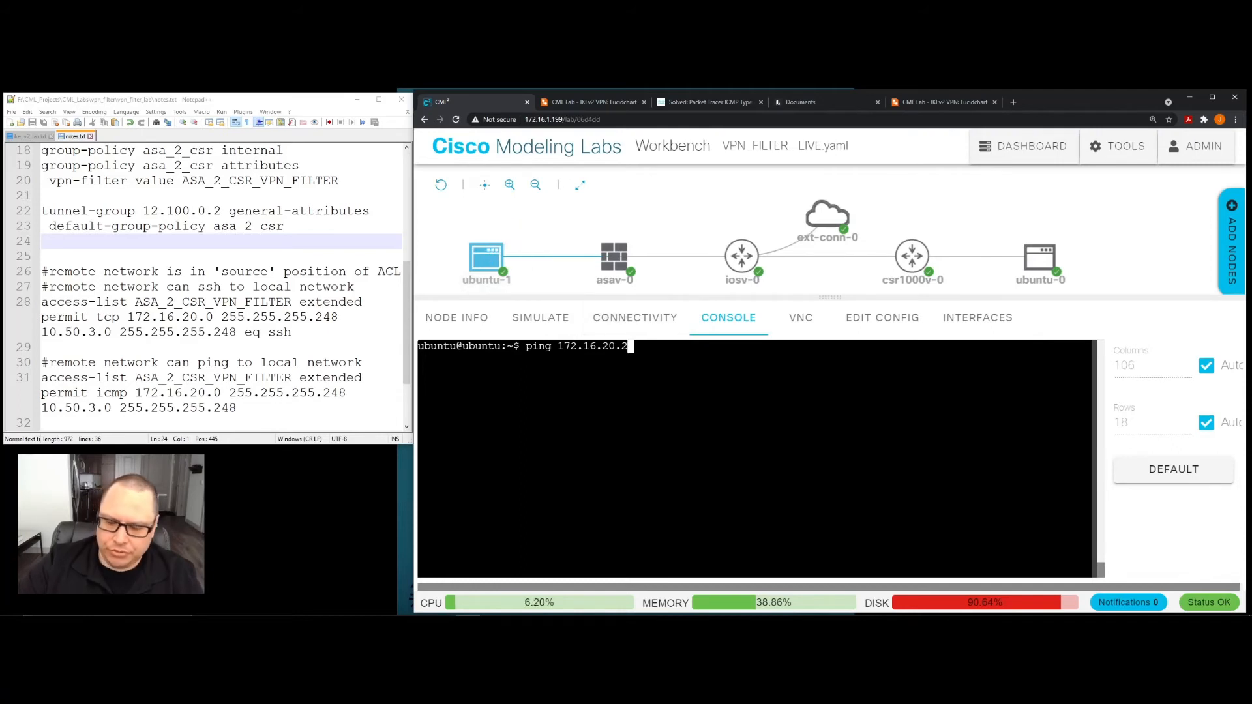
key(Return)
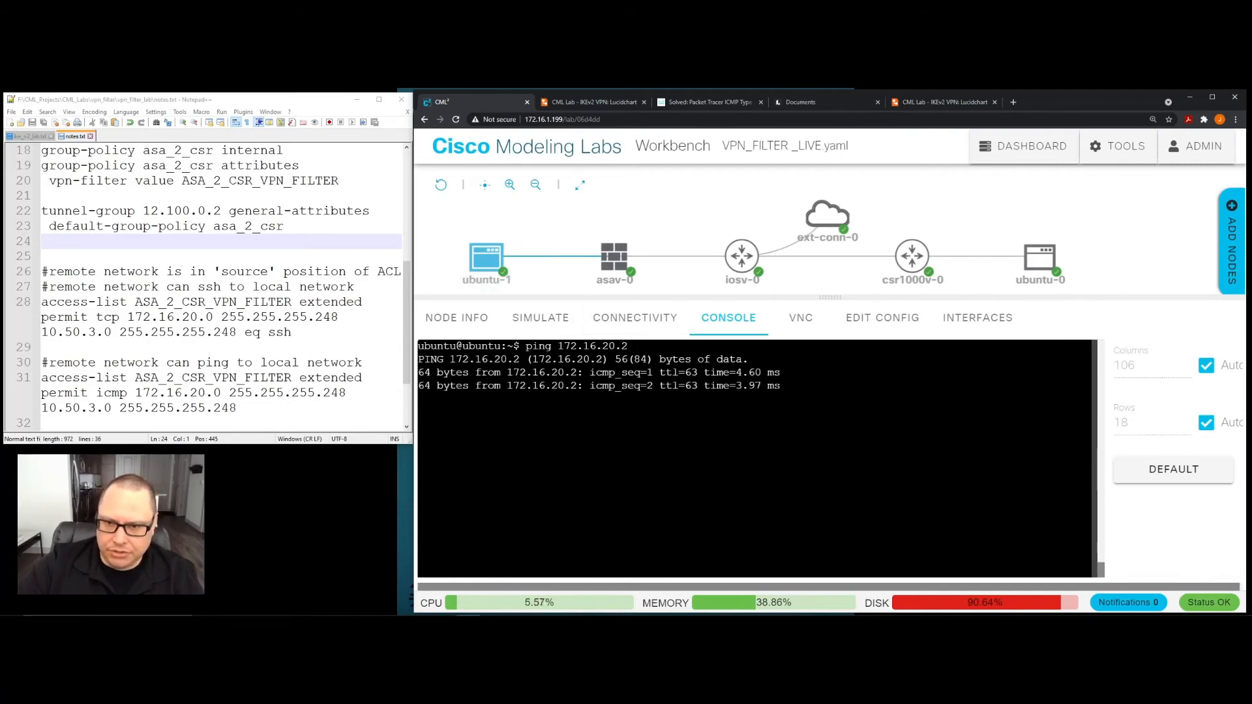
key(ctrl+c)
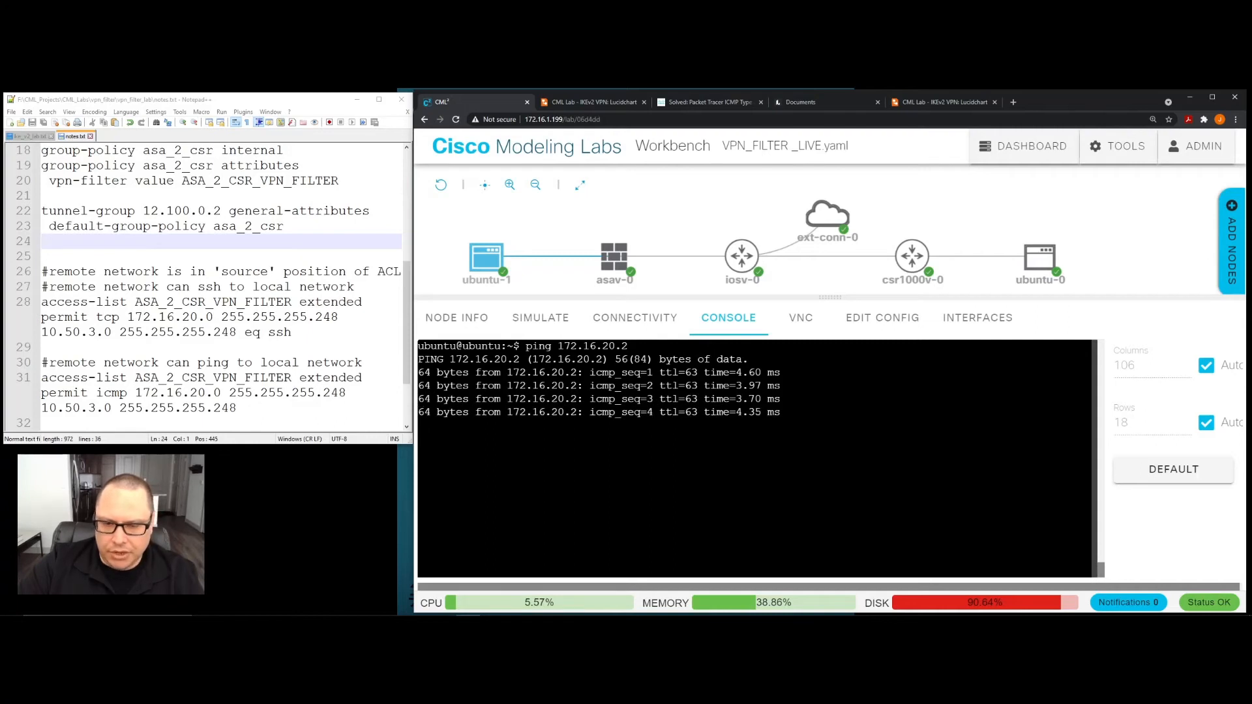
- Clear the IKEv2 security associations on asav-0 with "clear crypto ikev2 sa"
click(620, 257)
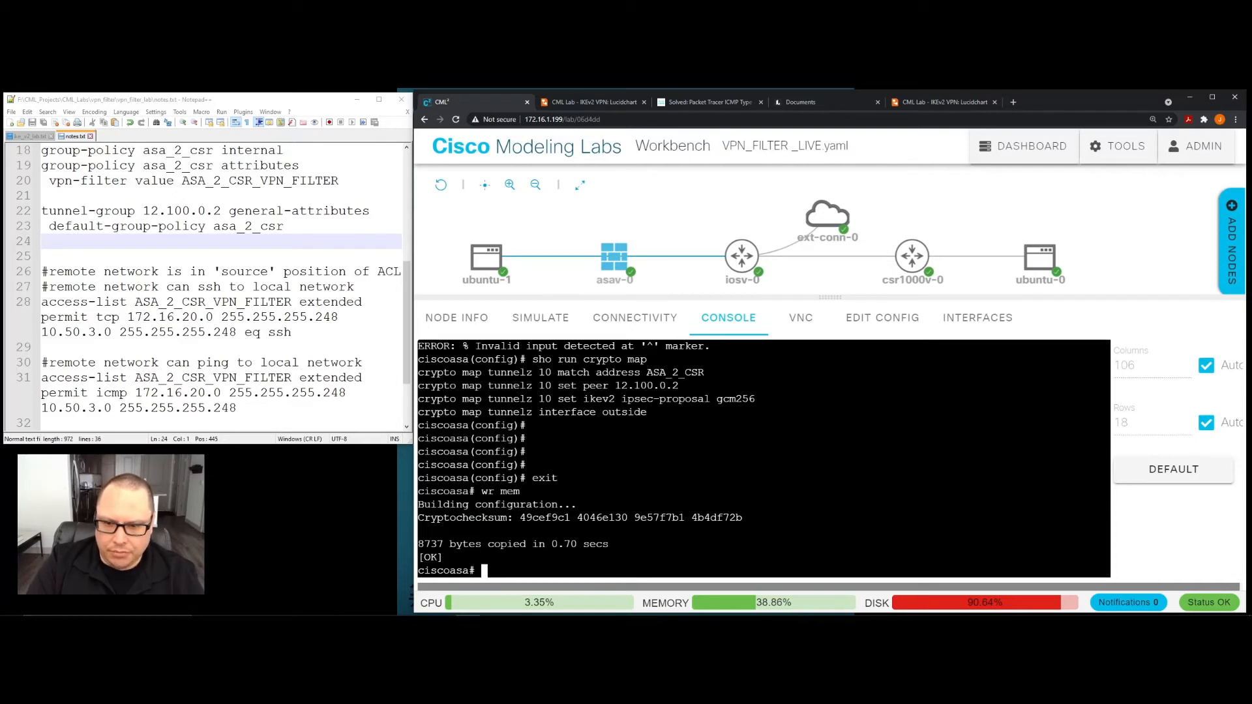
text(c)
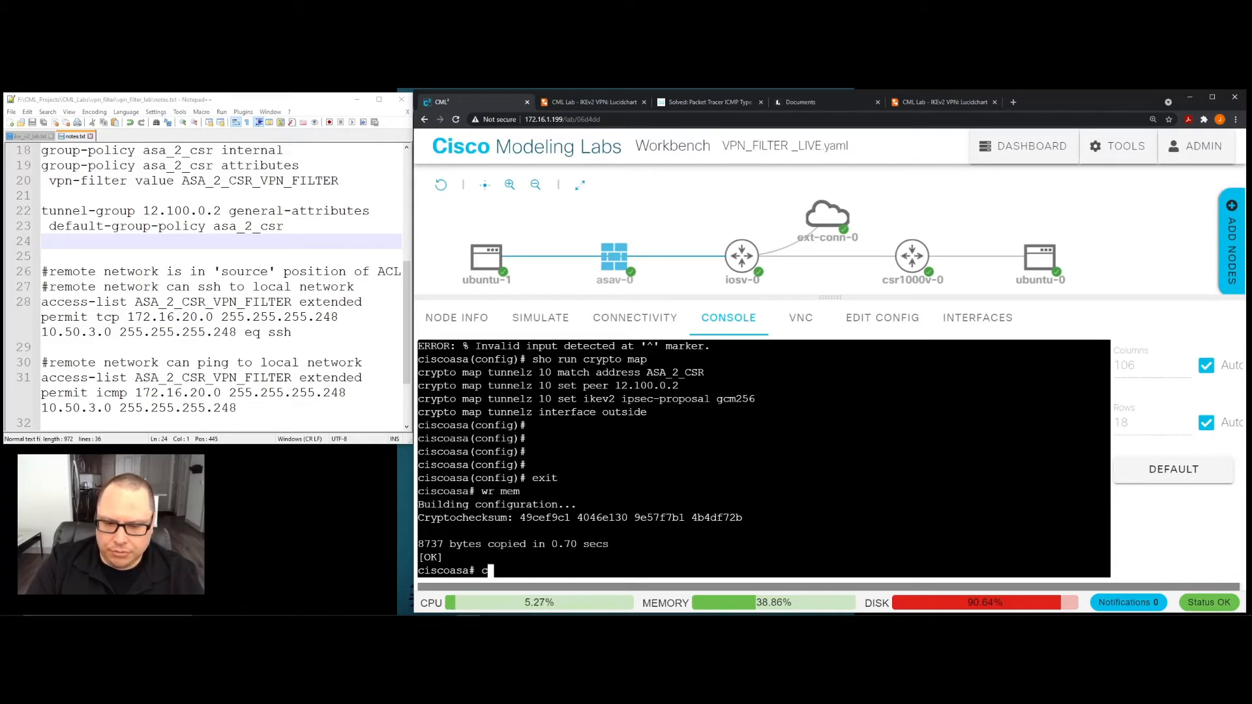
text(lear crypto ikev2 sa)
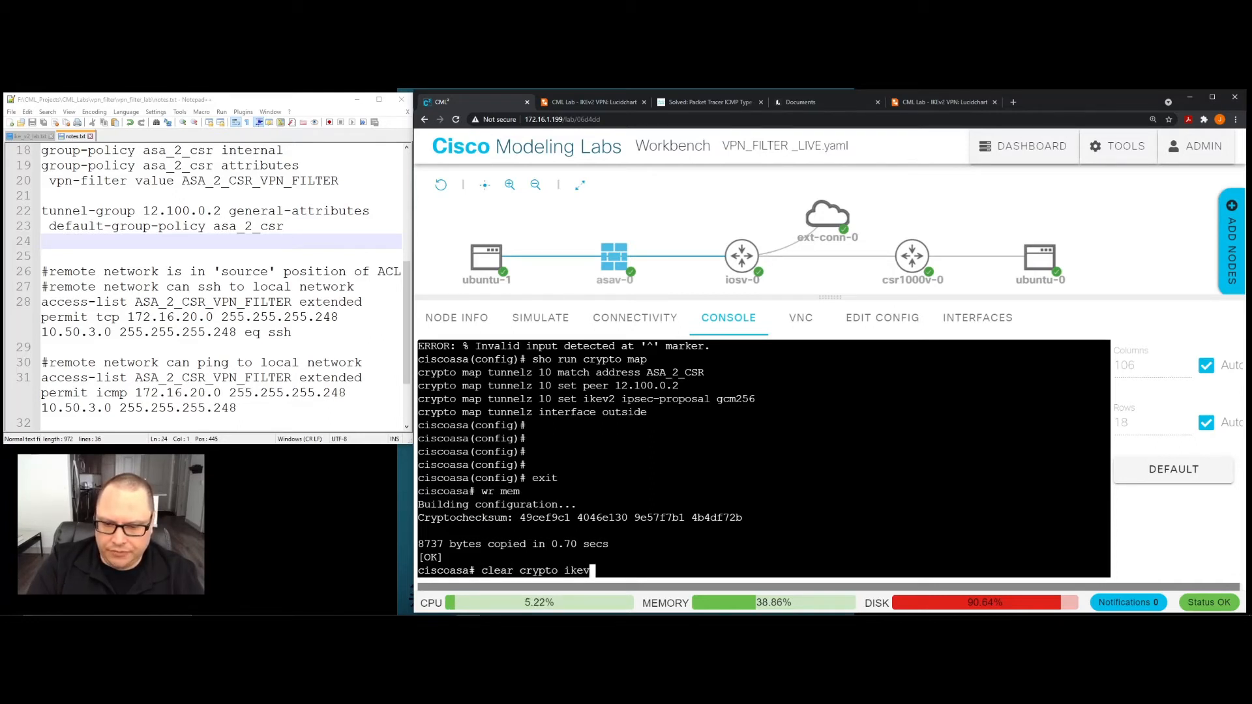
key(Return)
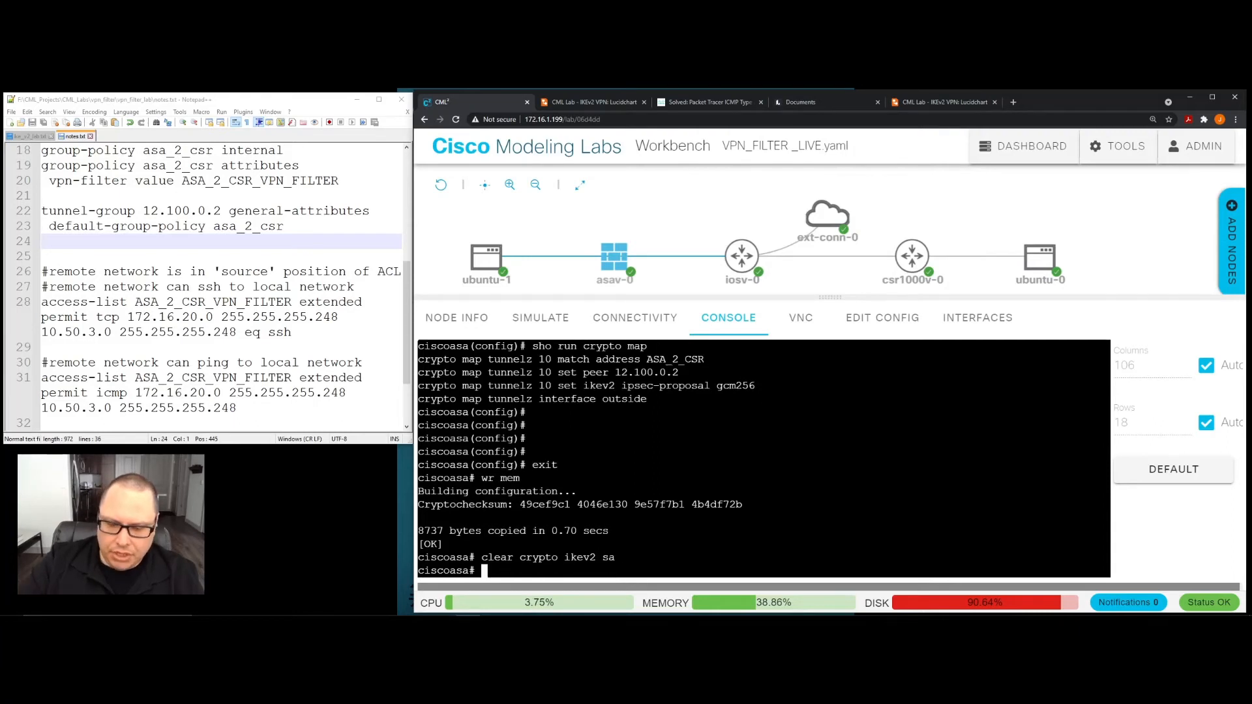
- Repeat the ping to 172.16.20.2 from the ubuntu-1 console and stop it after several seconds
mouse_move(484, 261)
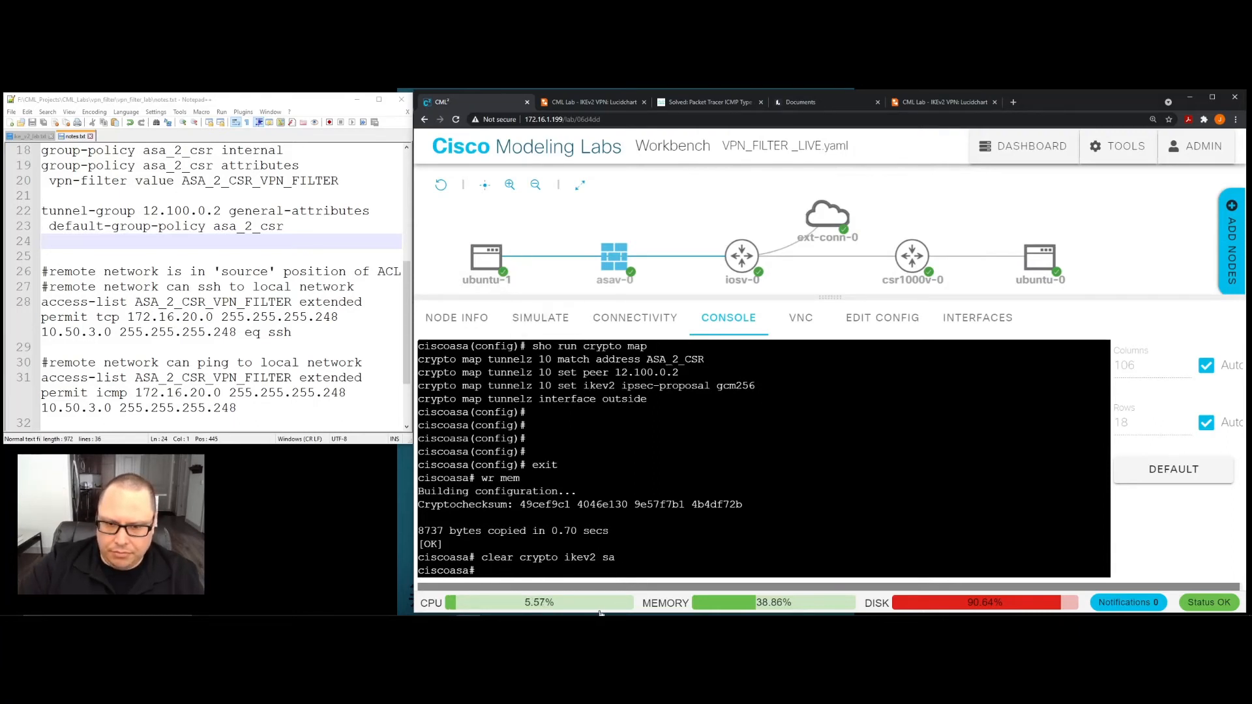
click(488, 264)
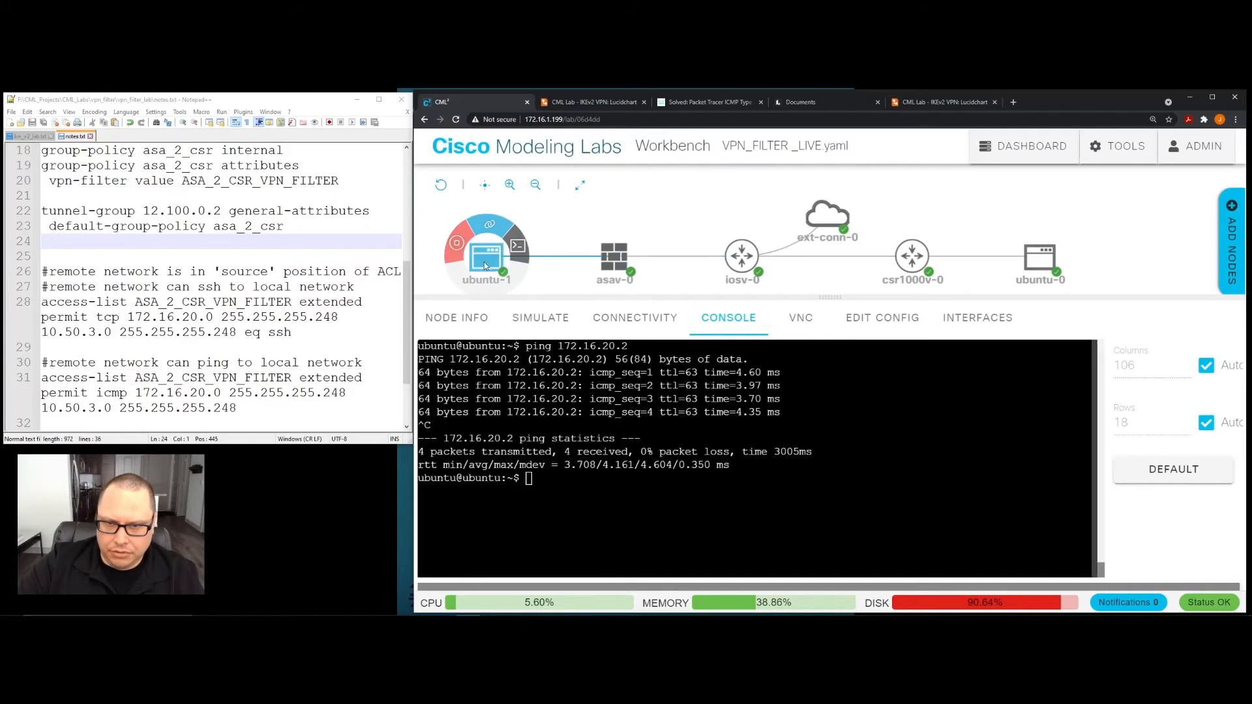
key(Up)
key(Return)
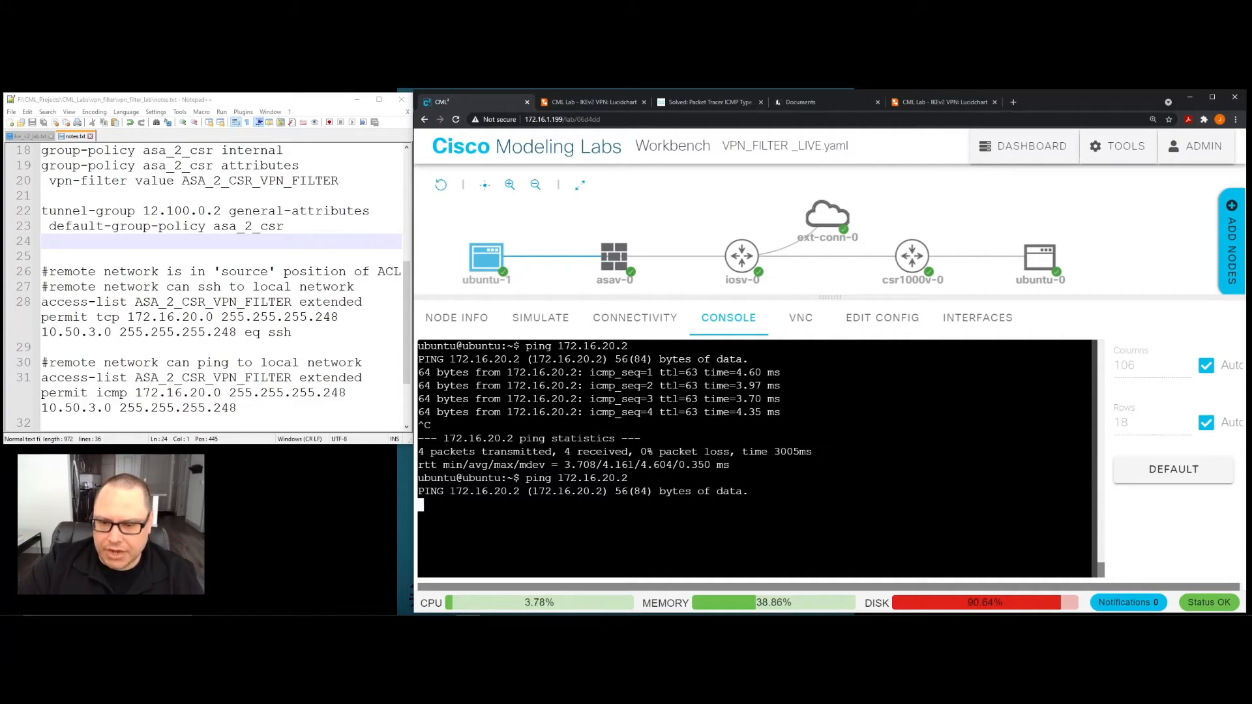
key(ctrl+c)
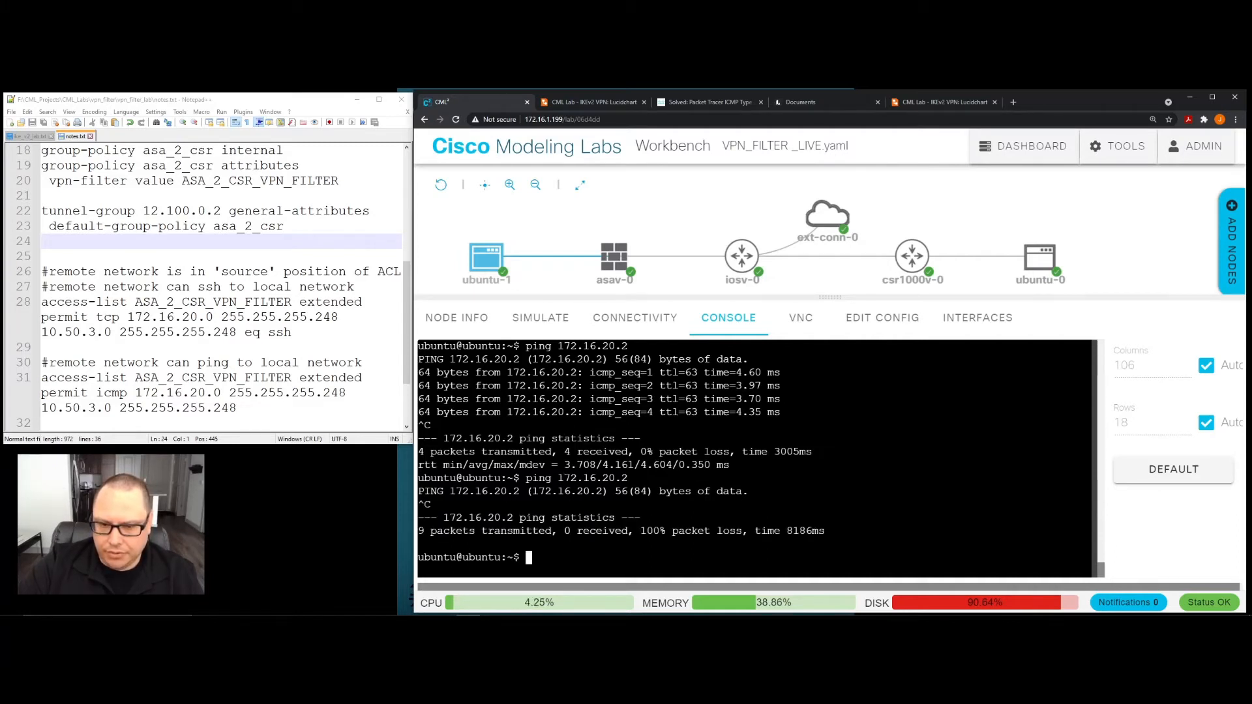
- Return to the asav-0 console and display the IKEv2 security associations with "sho crypto ikev2 sa"
click(623, 264)
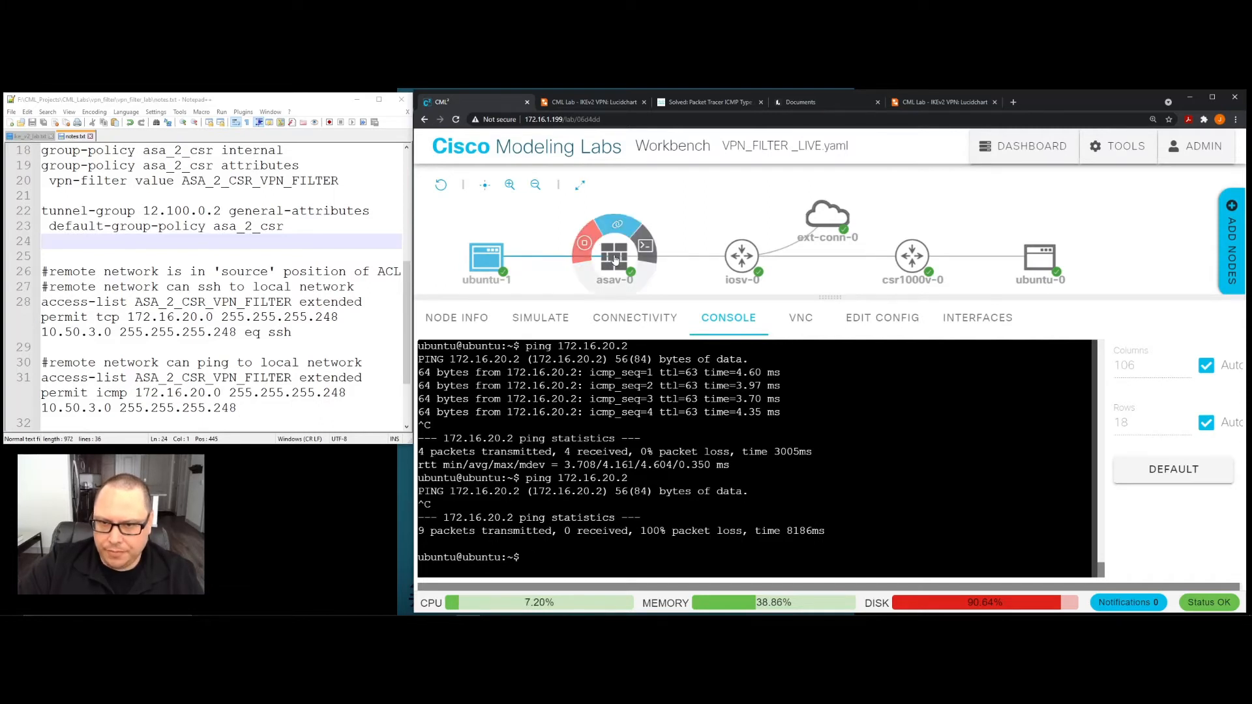
click(614, 260)
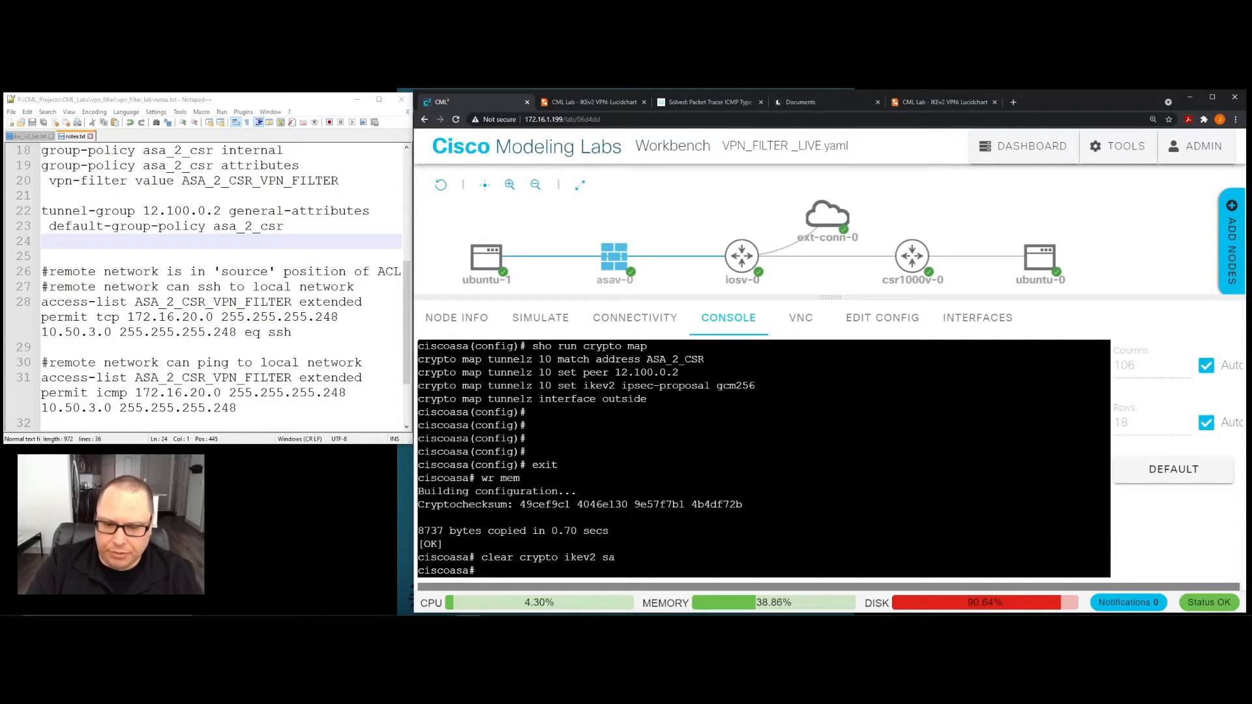
text(sho )
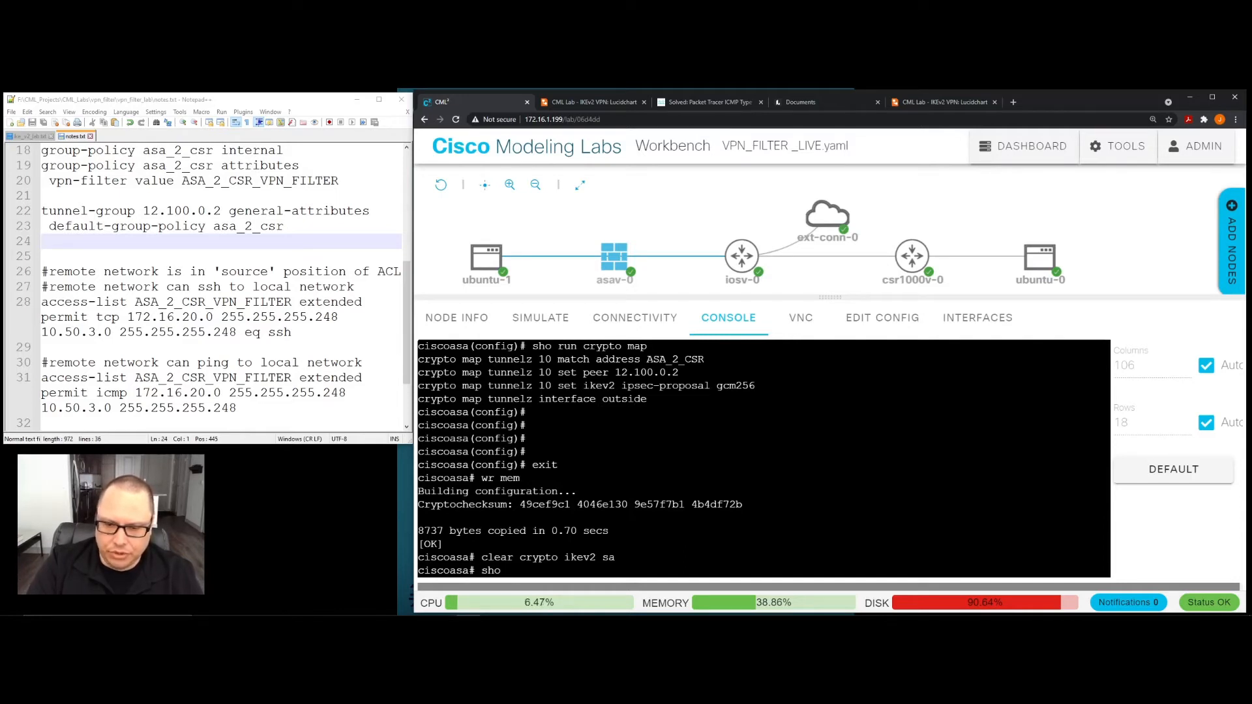
text(crypto ik)
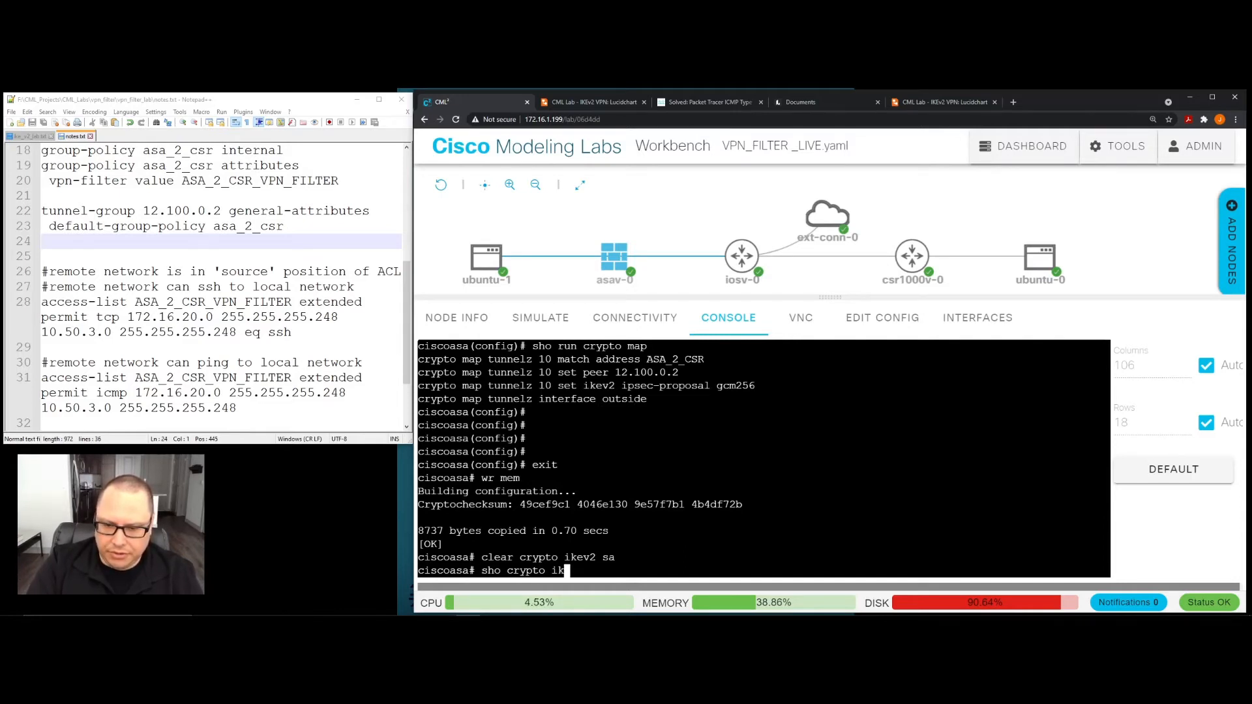
text(ev2 sa)
key(Return)
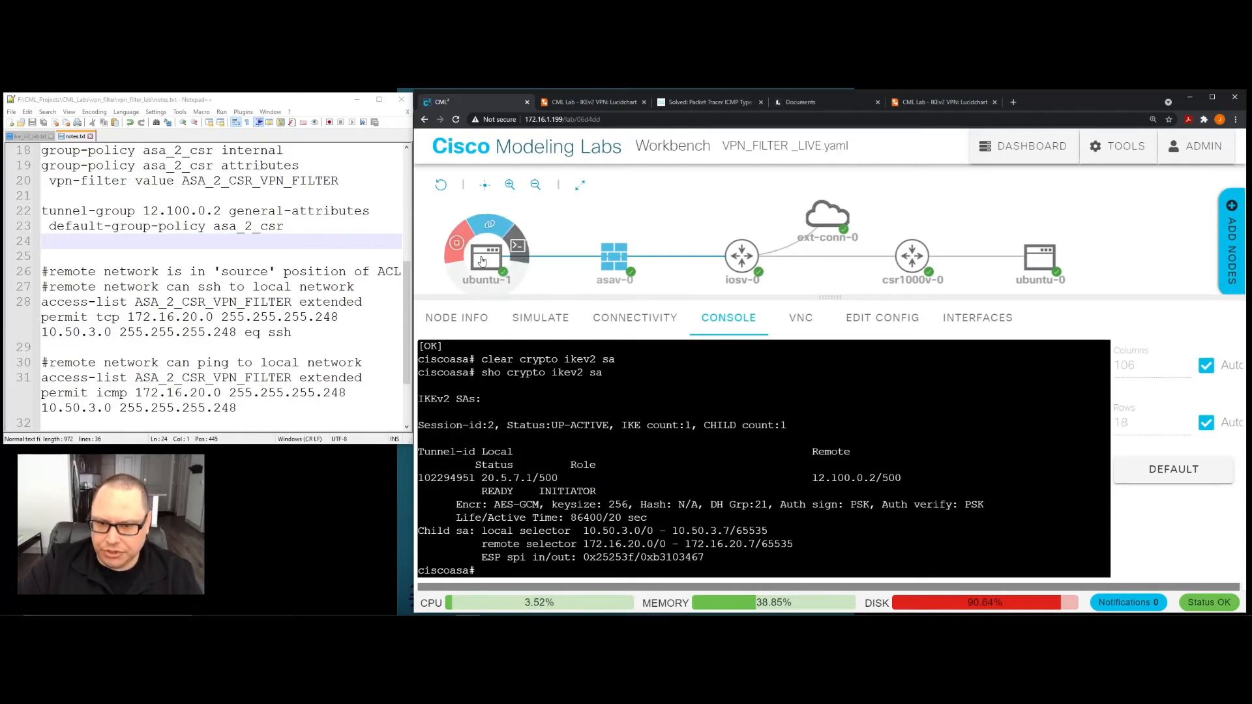
mouse_move(492, 263)
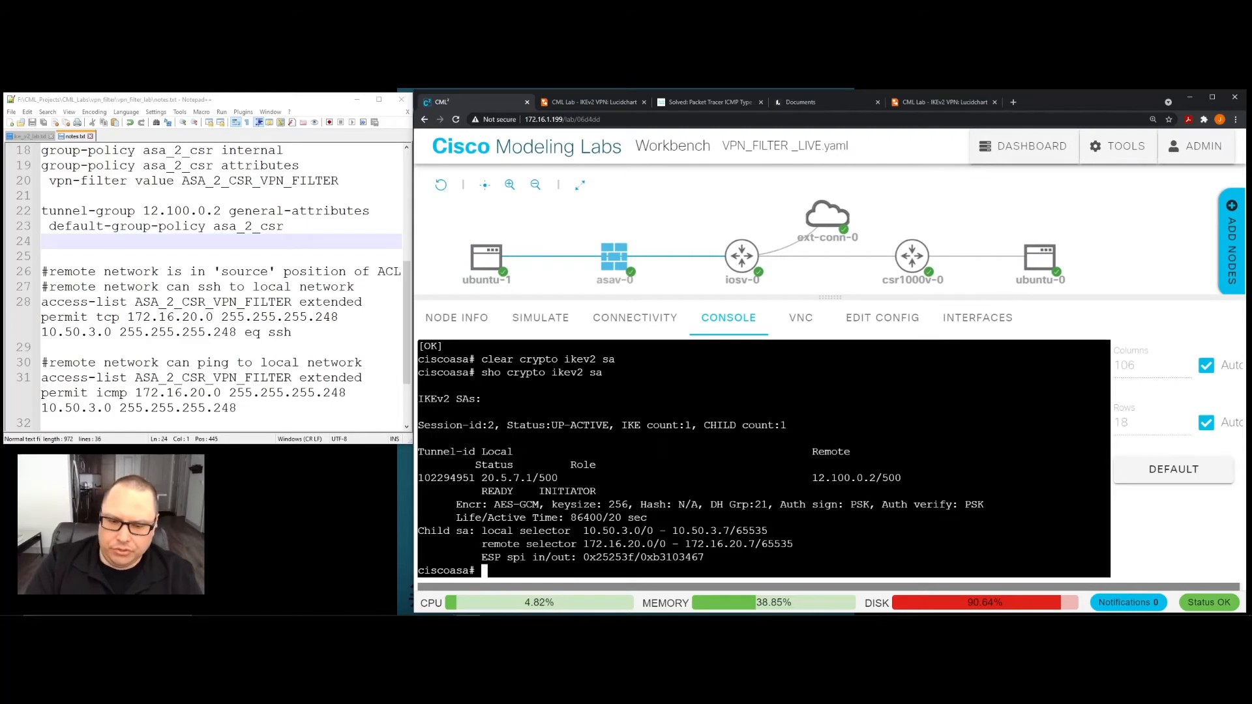
- Run "sho crypto ipsec sa" on the ASA and page through the whole output, checking the packet counters and peer details
text(sho)
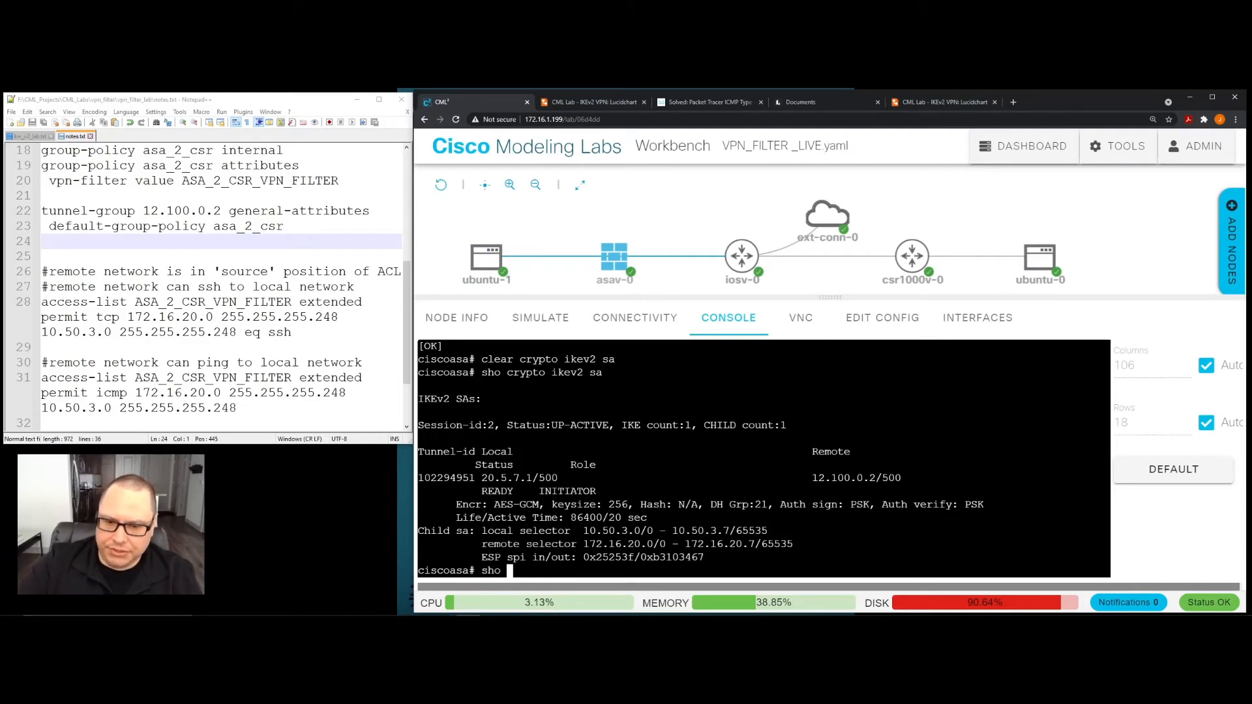
drag(483, 478, 596, 517)
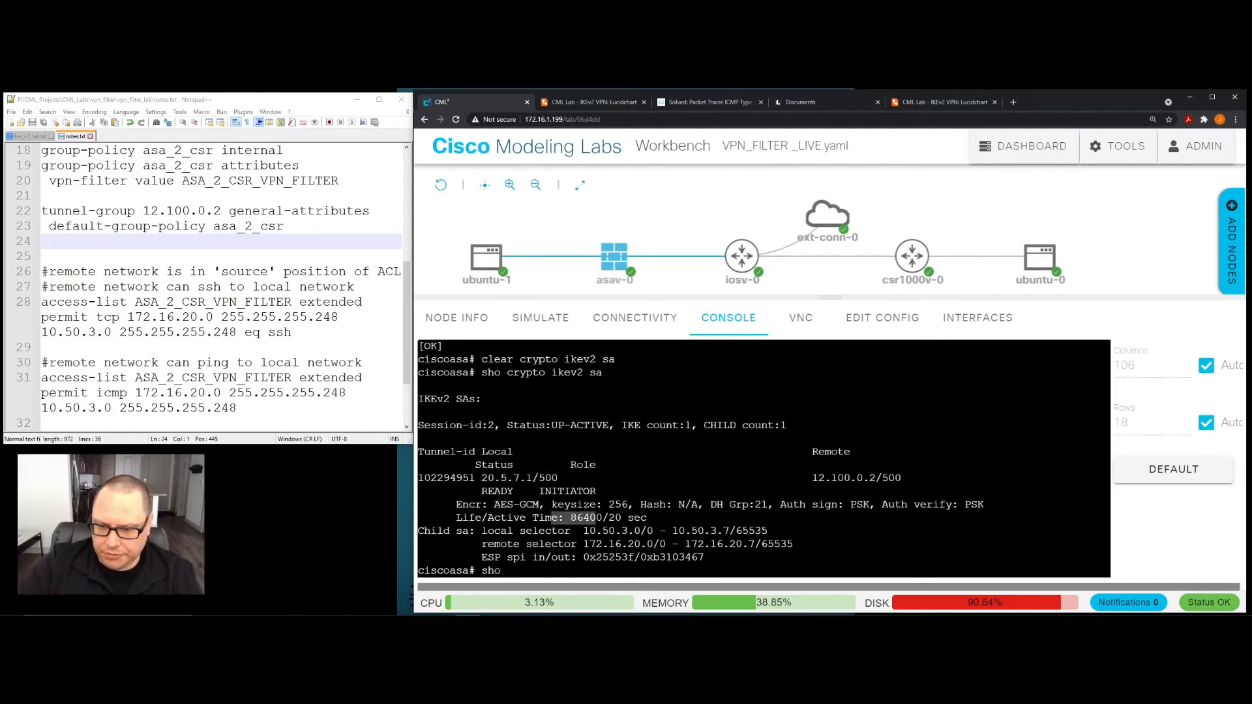
click(596, 521)
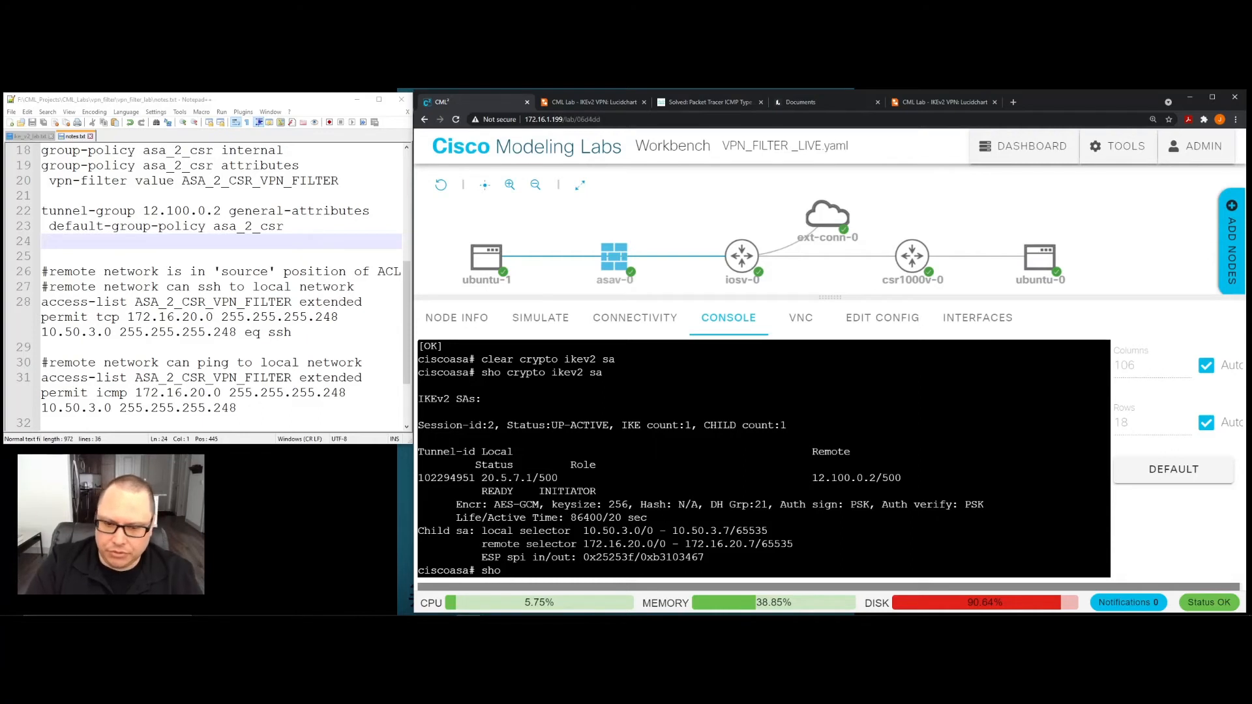
text(crypot i)
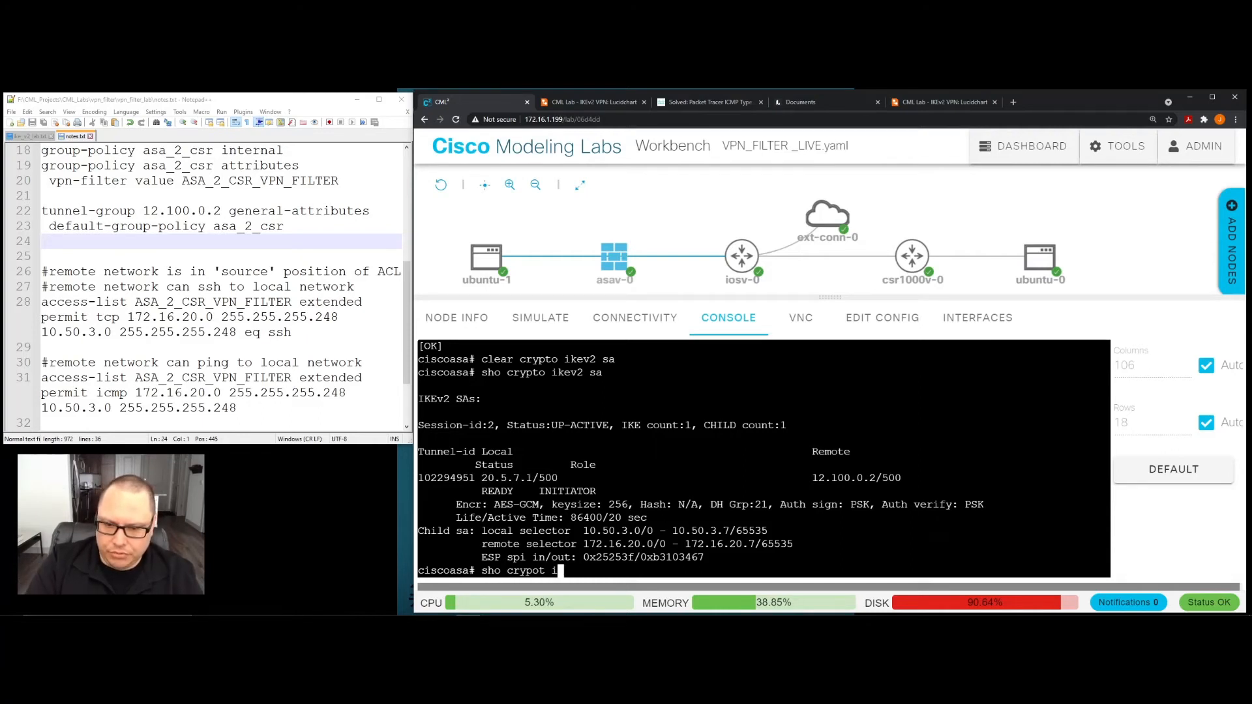
key(BackSpace)
key(BackSpace)
key(BackSpace)
key(BackSpace)
text(to )
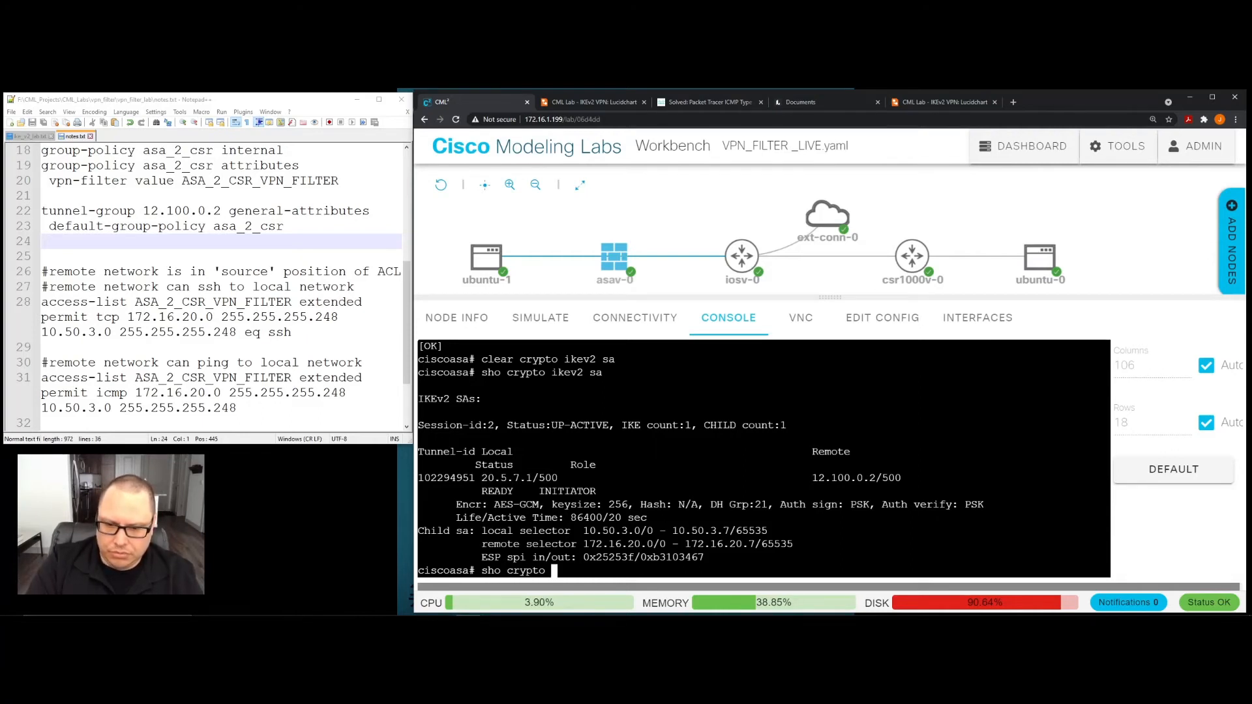
text(ipsec sa)
key(Return)
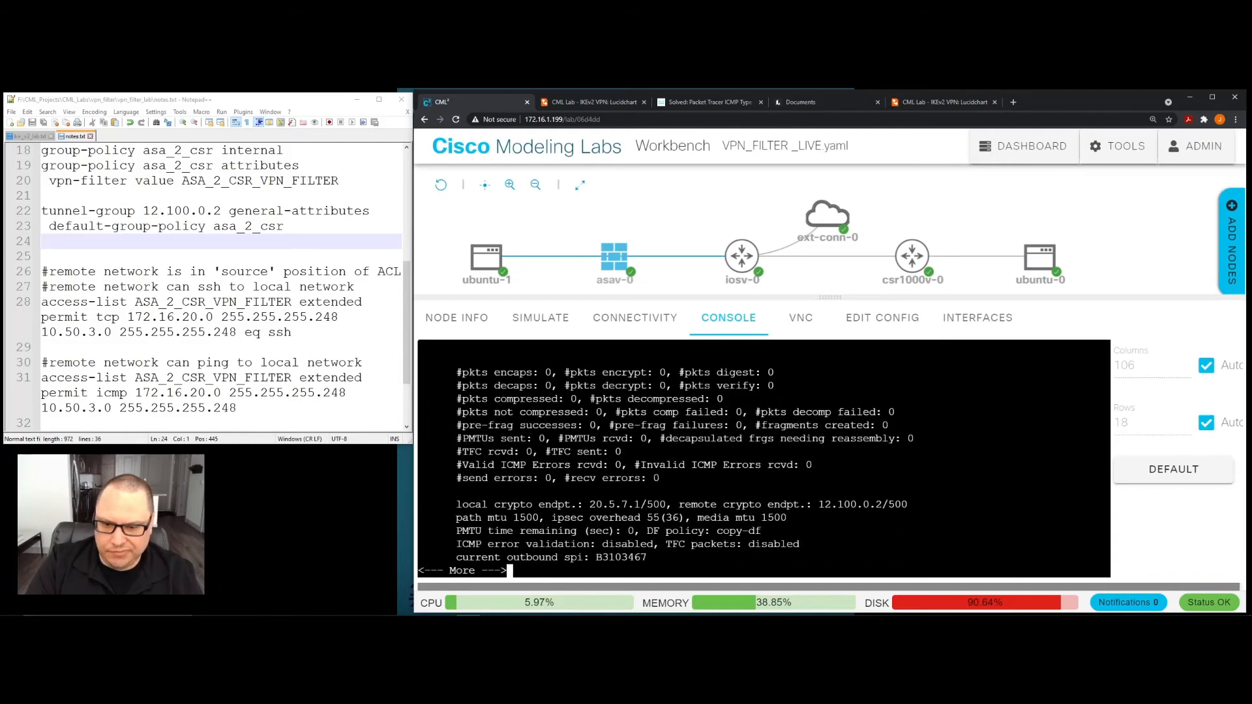
scroll(763, 457, up, 2)
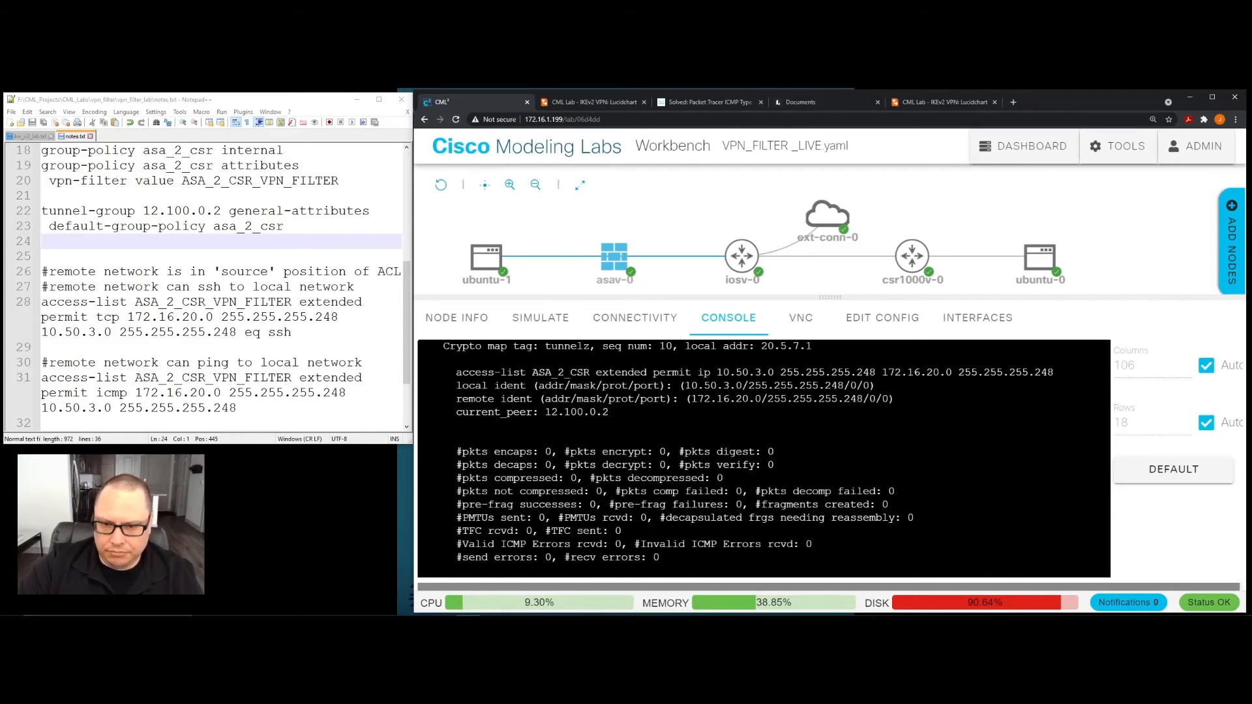
scroll(763, 456, down, 5)
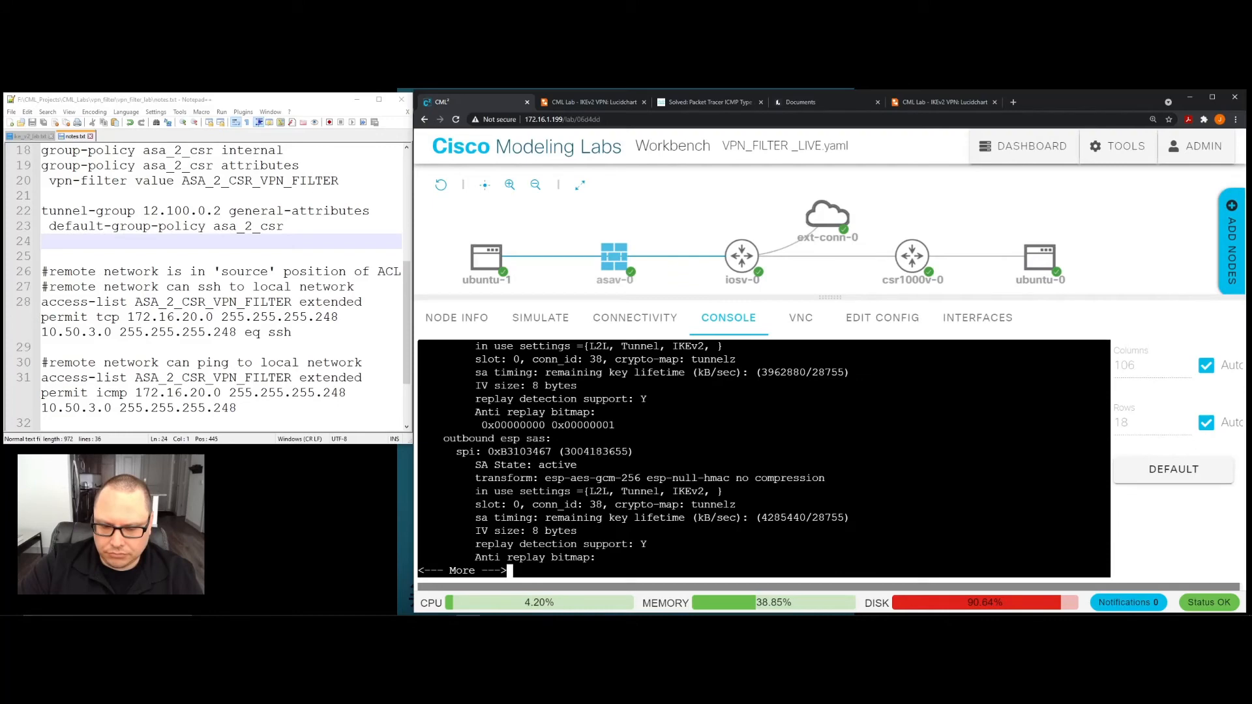
key(space)
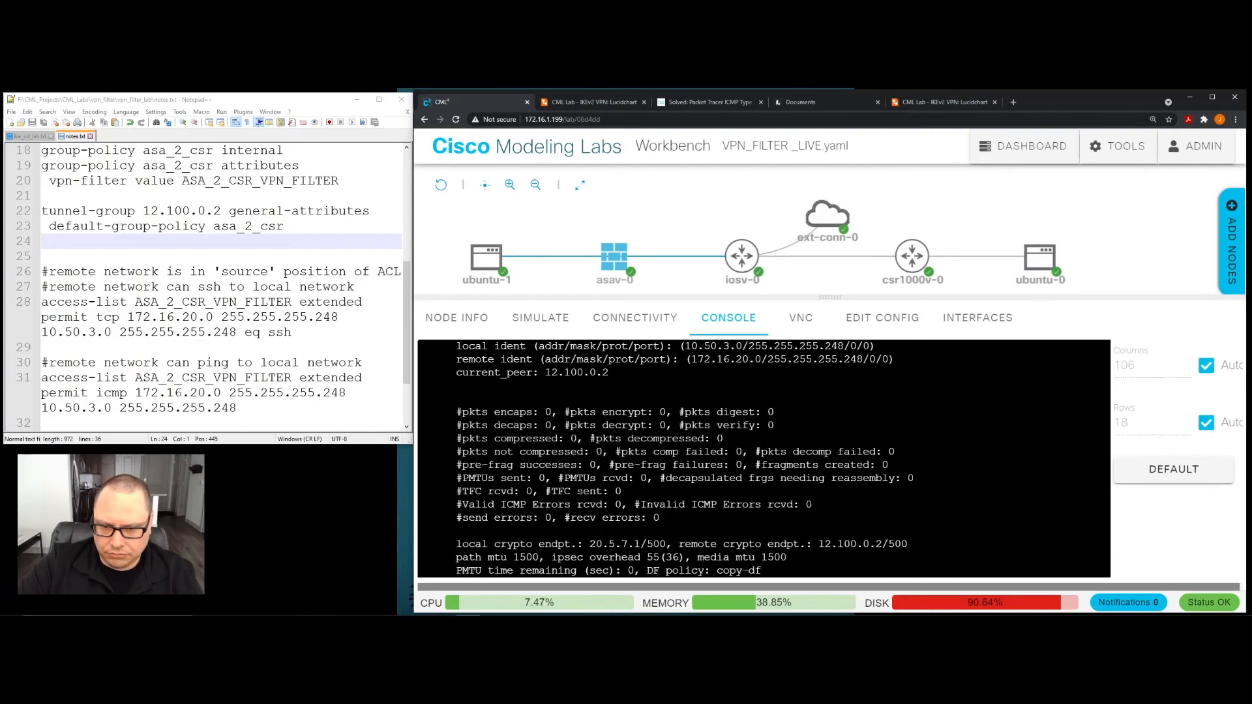
scroll(763, 457, up, 2)
scroll(763, 456, down, 5)
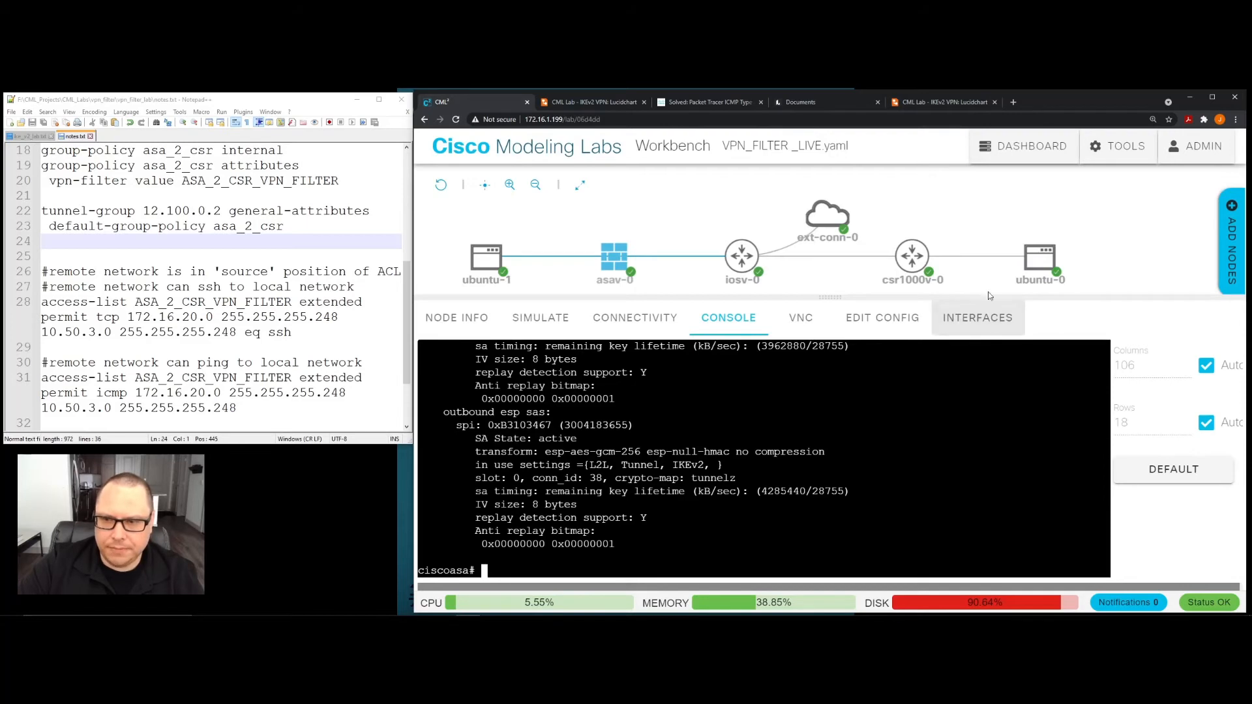
- Open the ubuntu-0 console and log in to 10.50.3.2 over SSH, entering the account password
click(1038, 262)
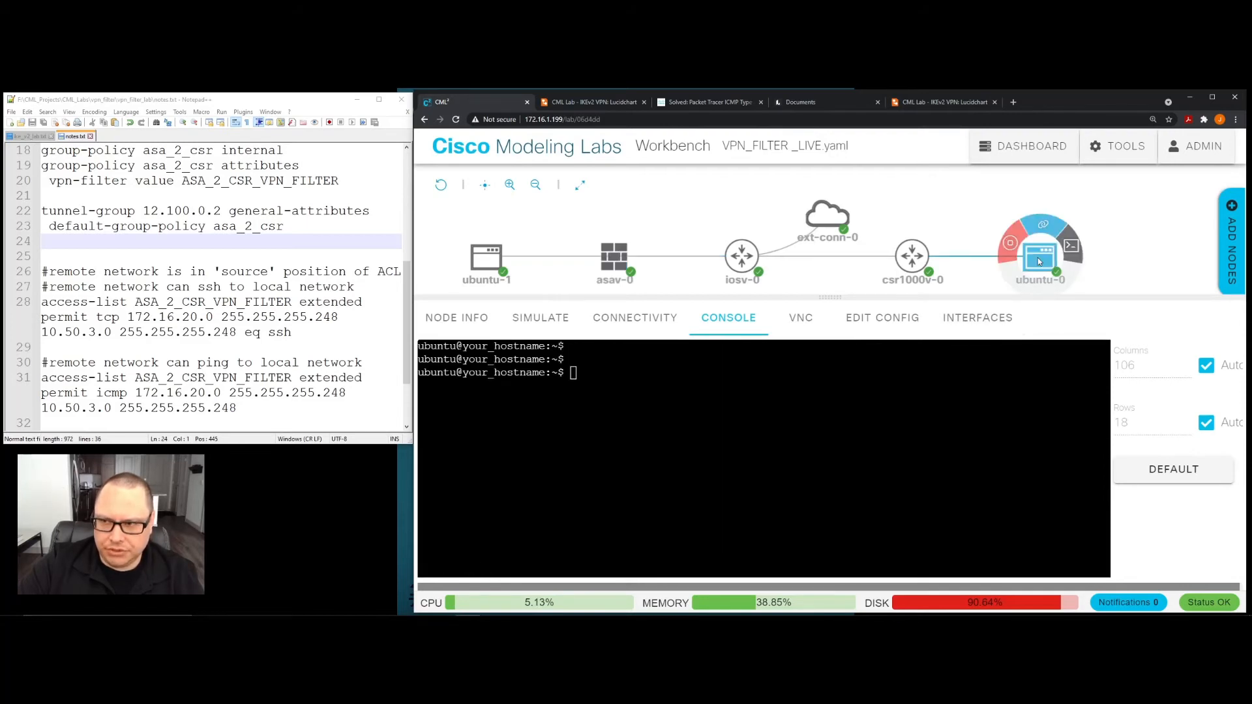
text(ssh 10.50.3.2)
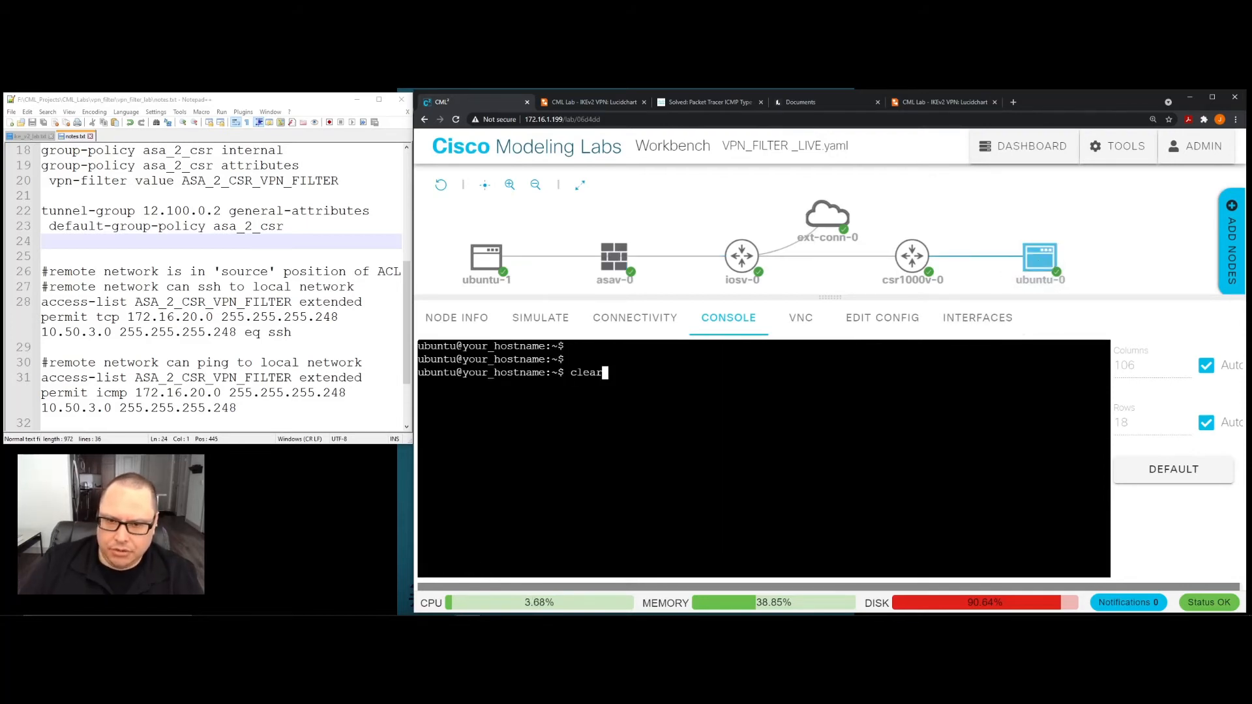
key(Return)
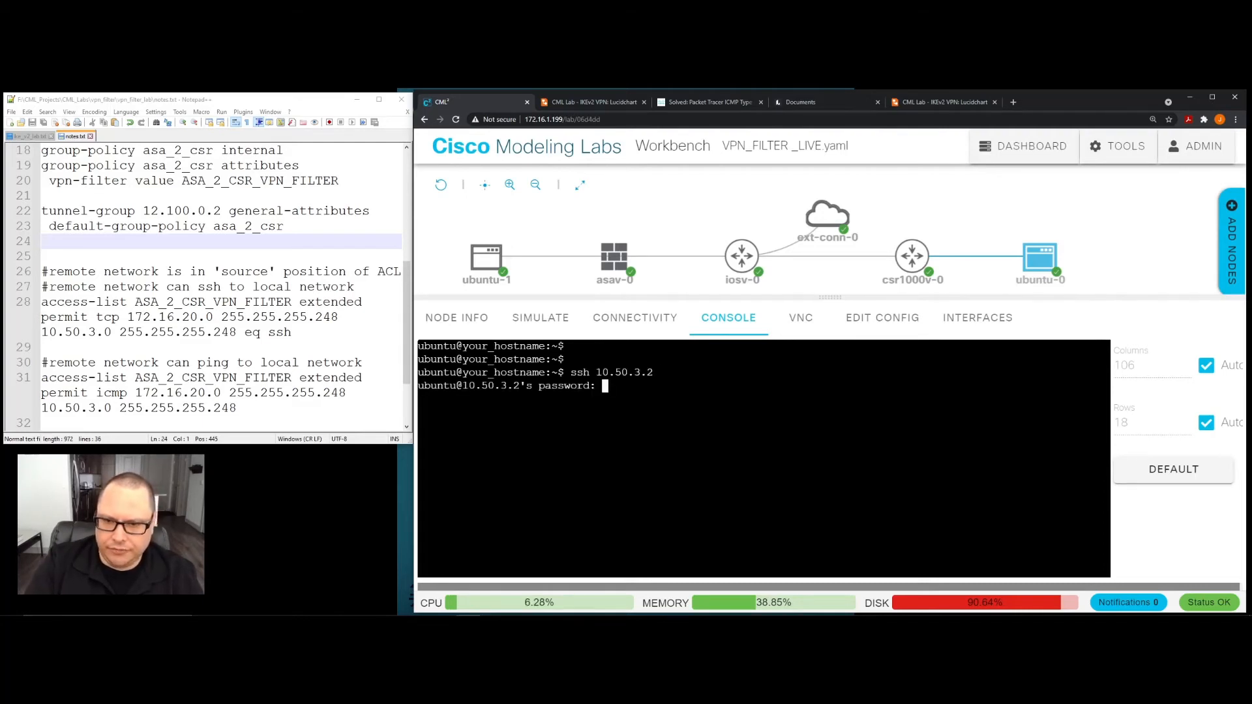
key(Return)
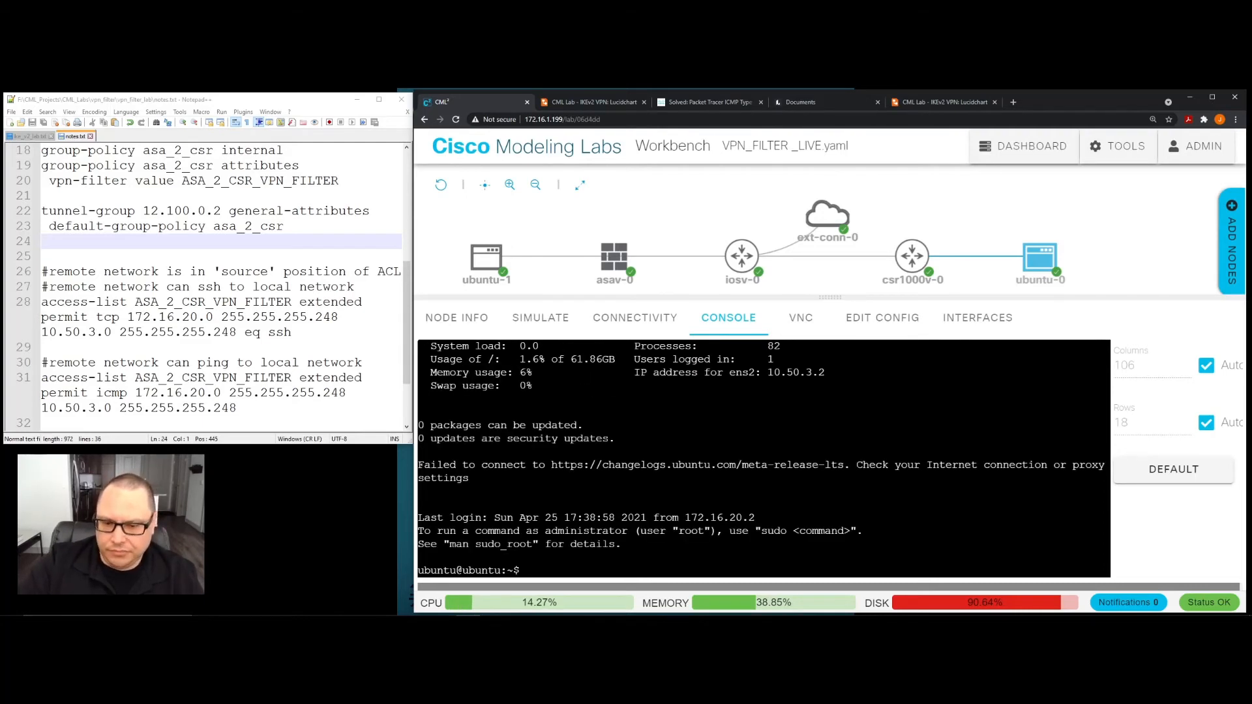
- Add several blank prompt lines in the SSH session and run "ifconfig" to check the remote host's IP address
key(Return)
key(Return)
key(Return)
key(Return)
key(Return)
key(Return)
key(Return)
key(Return)
key(Return)
key(Return)
key(Return)
key(Return)
key(Return)
key(Return)
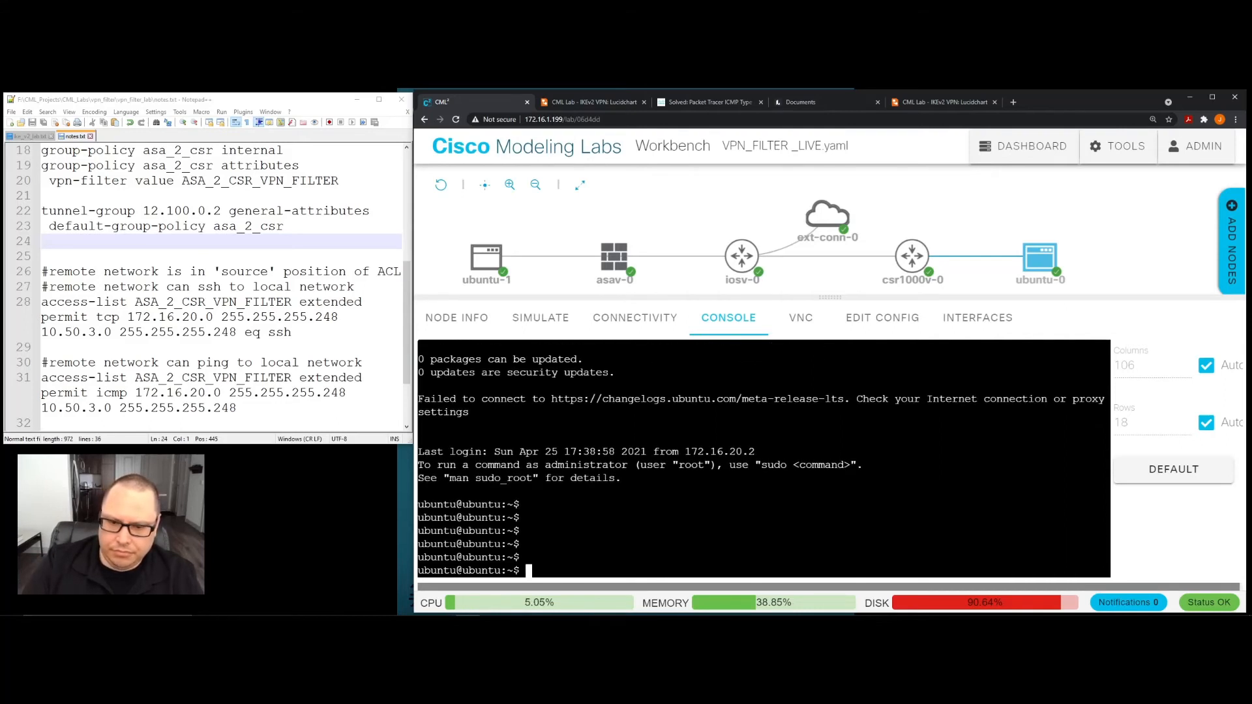
text(ifon)
key(BackSpace)
key(BackSpace)
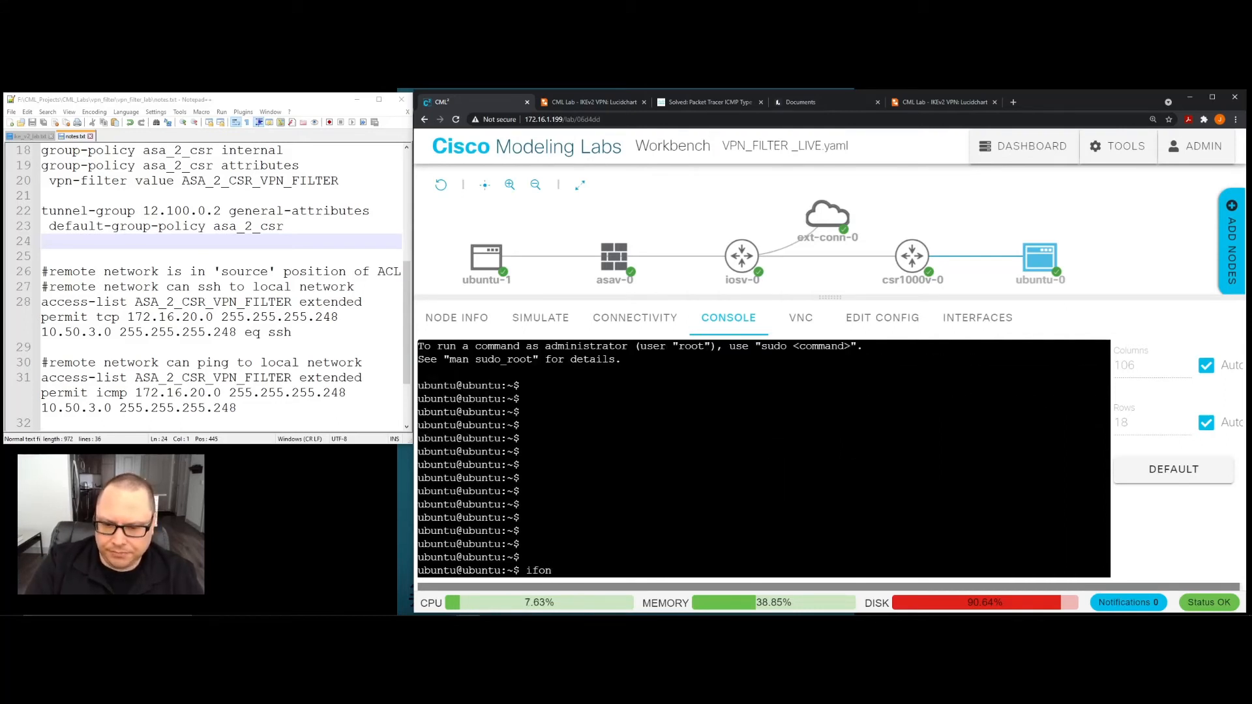
text(config)
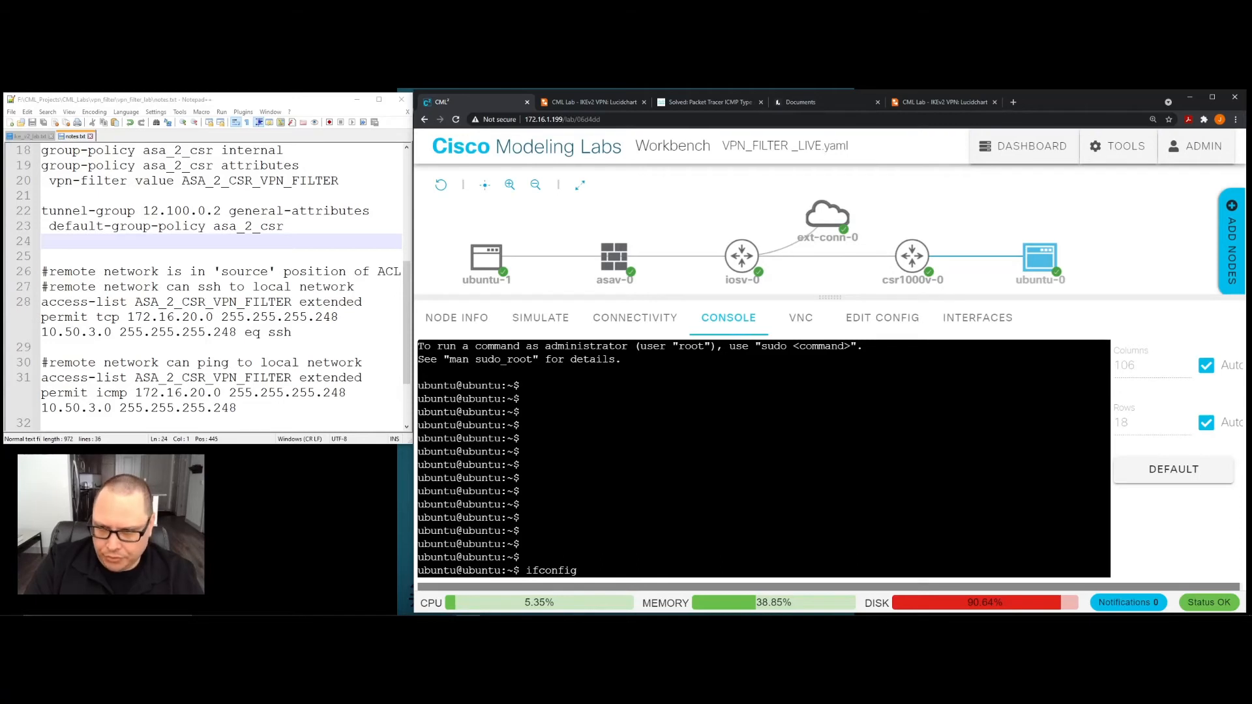
key(Return)
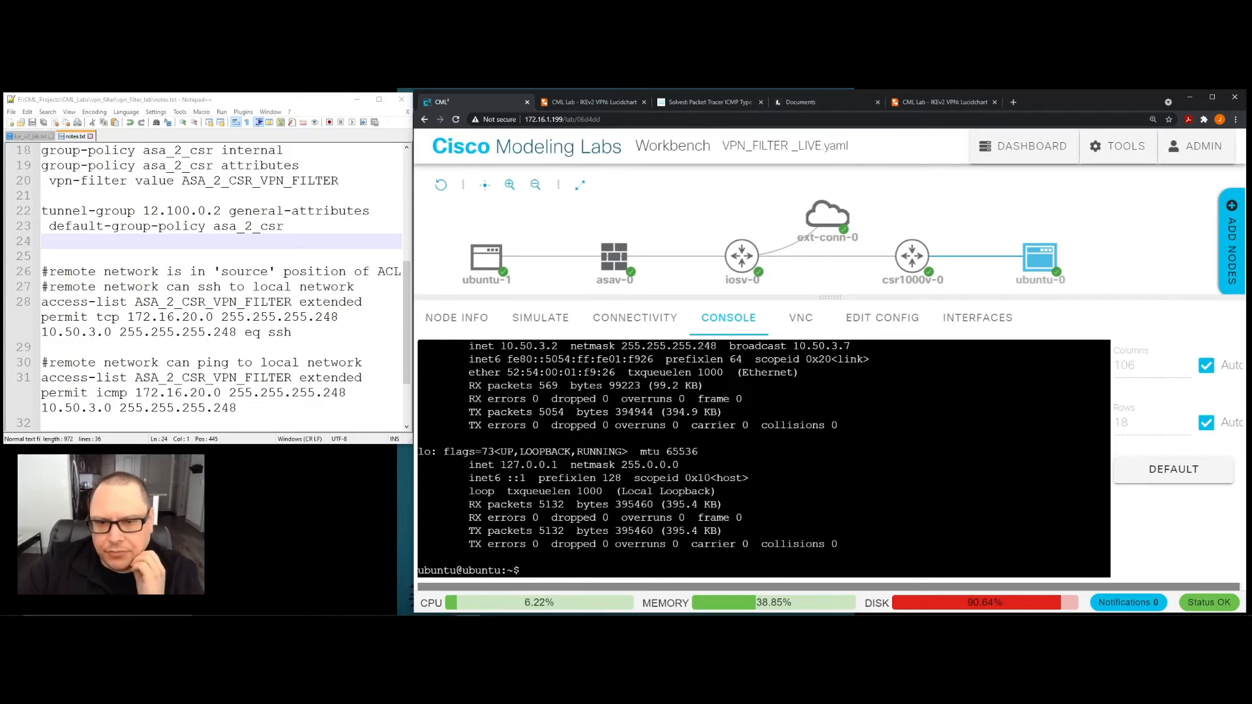
drag(500, 345, 557, 346)
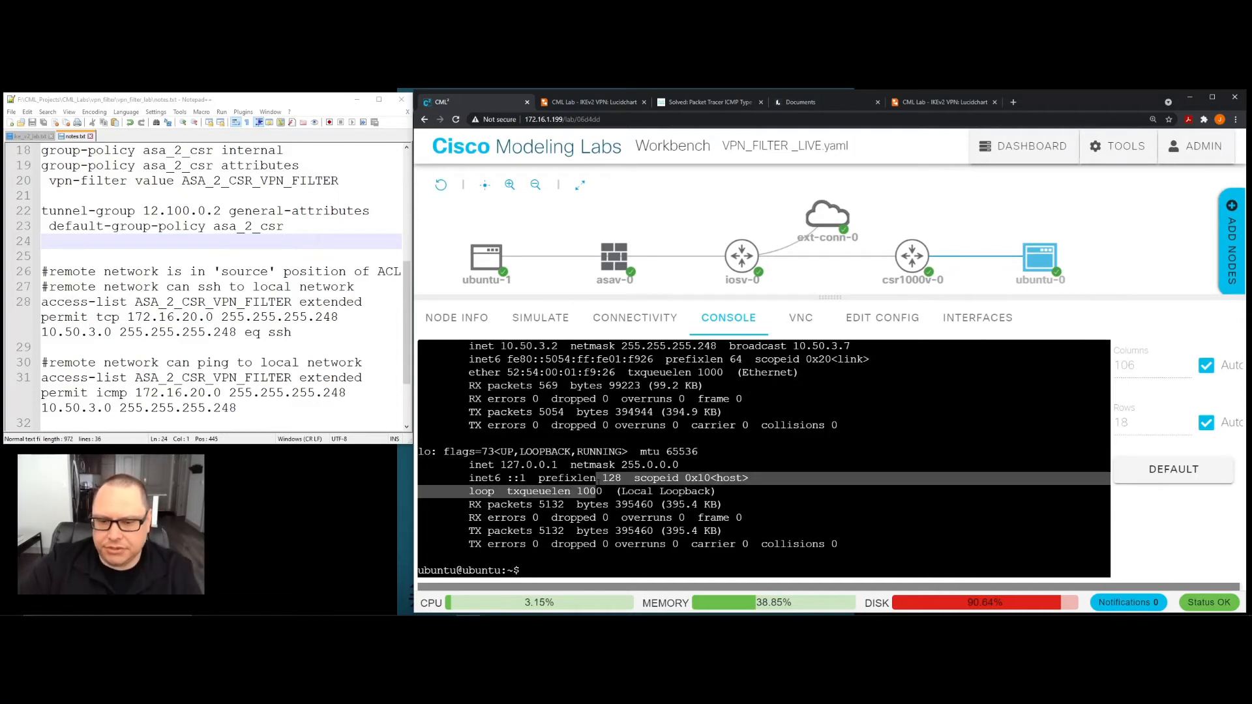
- Log out of the SSH session to 10.50.3.2 and clear the ubuntu-0 console
text(logout)
key(Return)
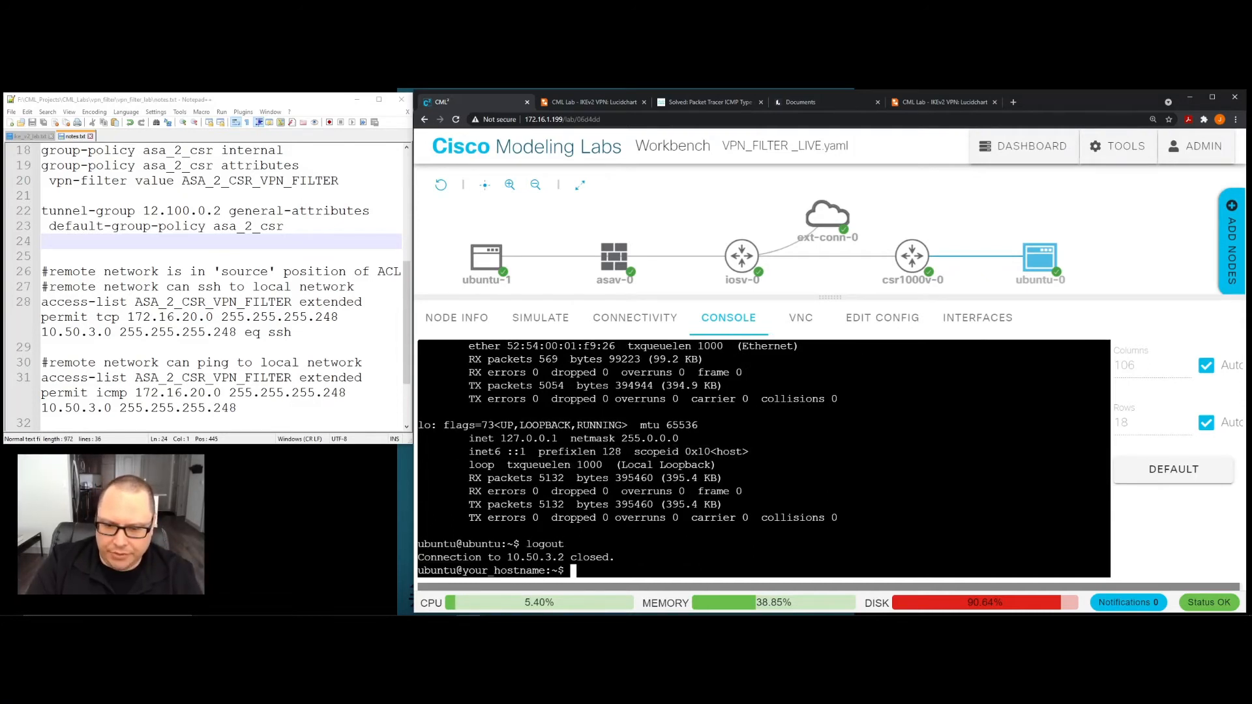
text(clear)
key(Return)
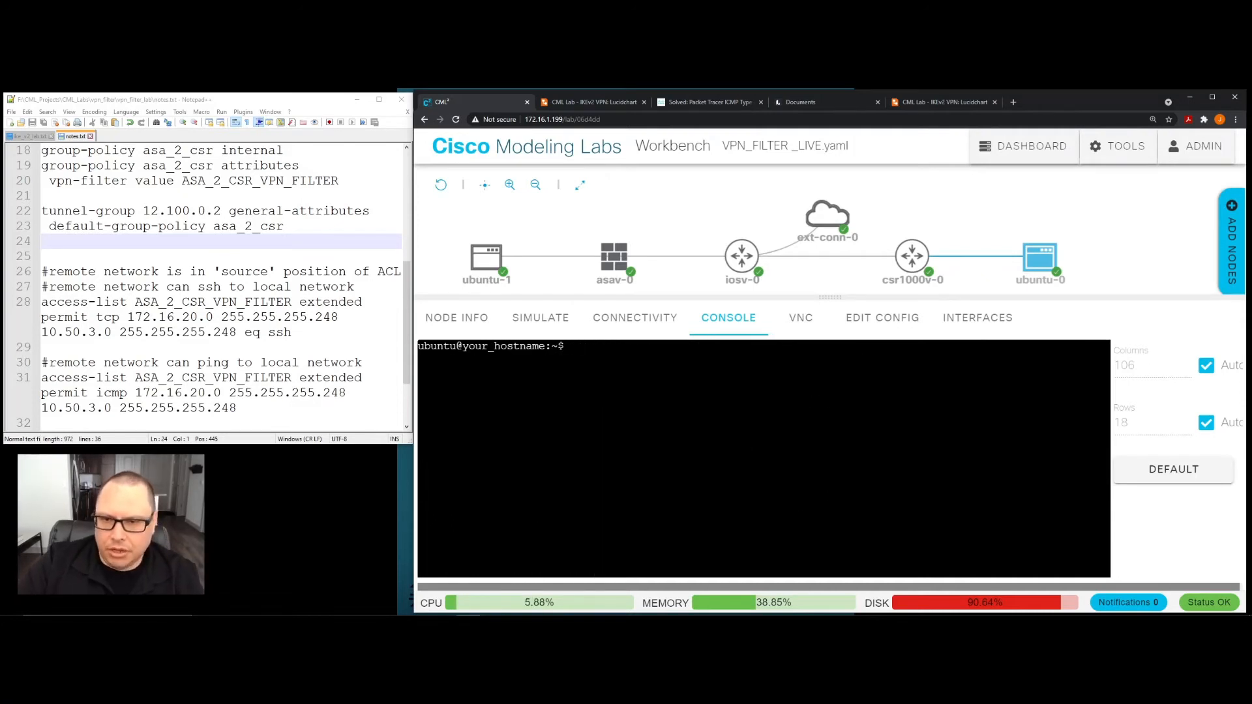
- Rerun "sho crypto ipsec sa" in the asav-0 console and examine the packet encapsulation and decapsulation counters
click(613, 258)
click(613, 263)
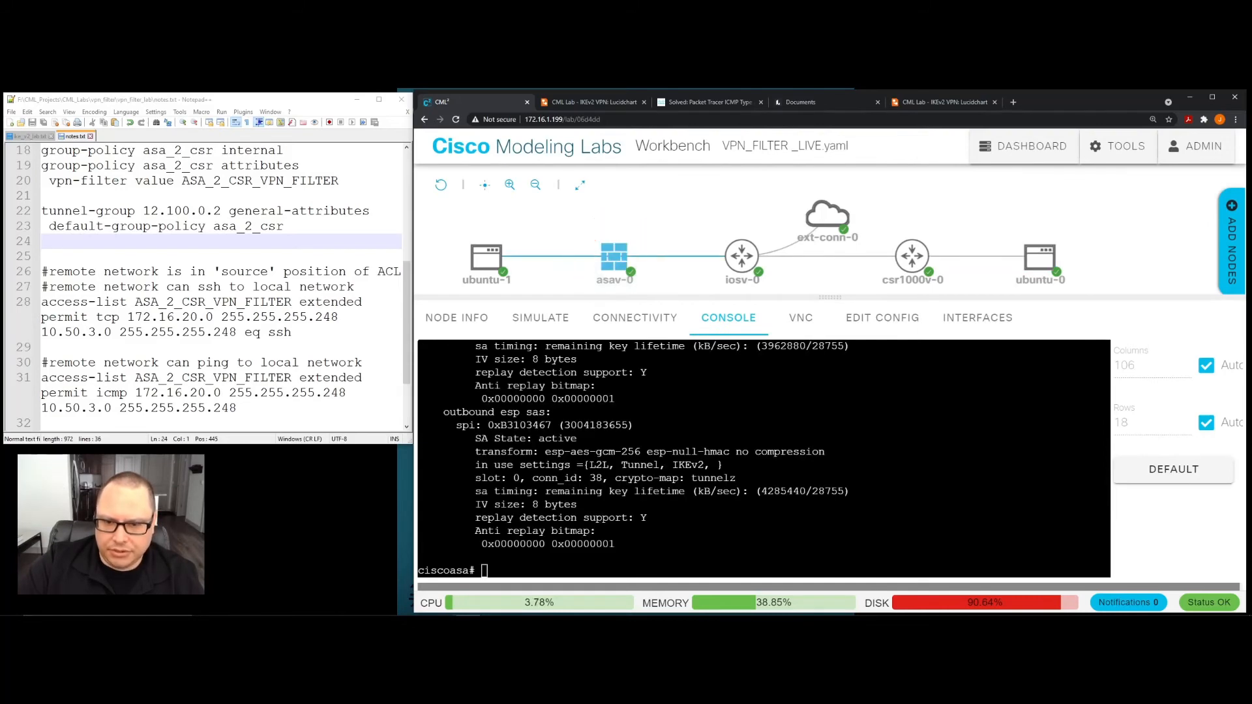
key(Up)
key(Return)
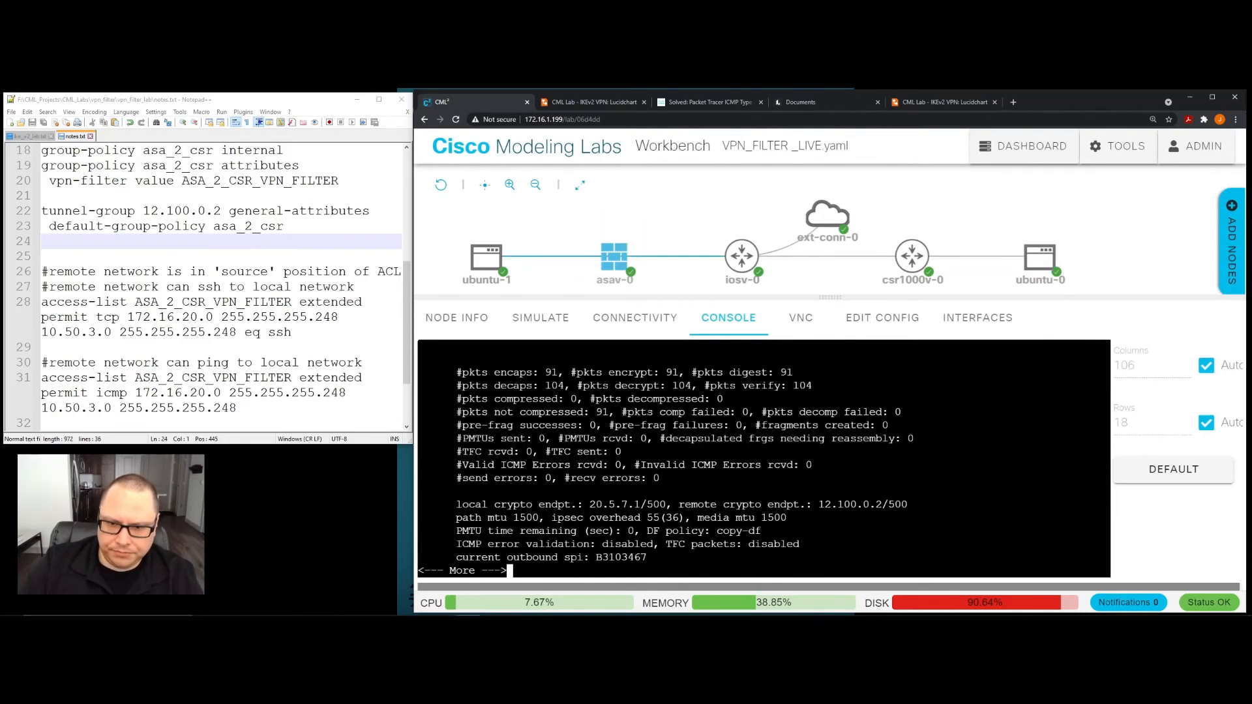
scroll(762, 456, up, 2)
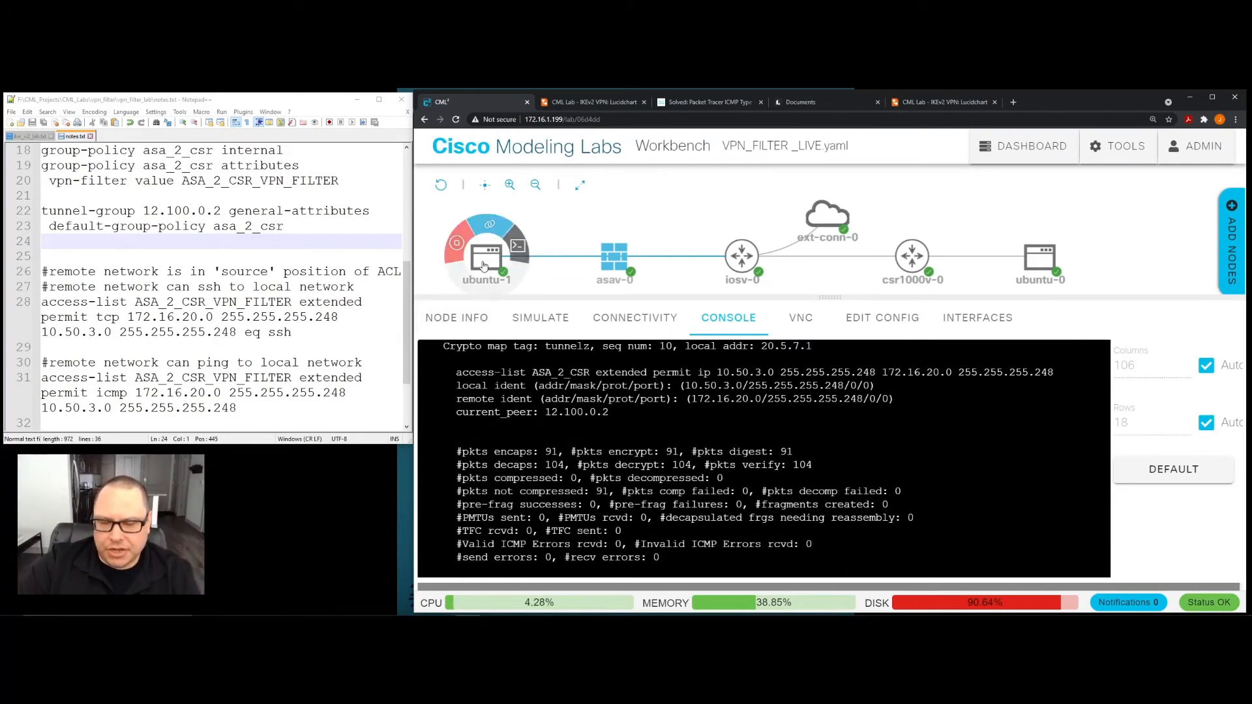
mouse_move(613, 268)
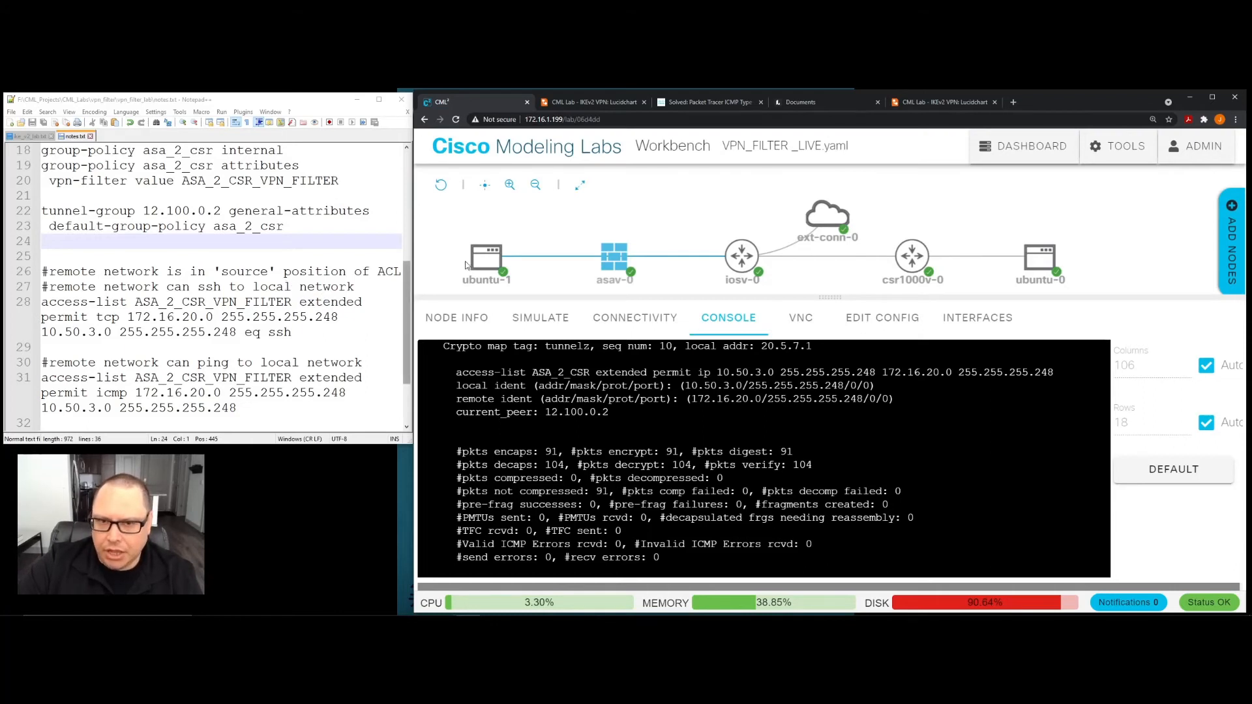
- Review the ping results in the ubuntu-1 console, and add blank prompt lines after the IPsec output in the asav-0 console
click(485, 261)
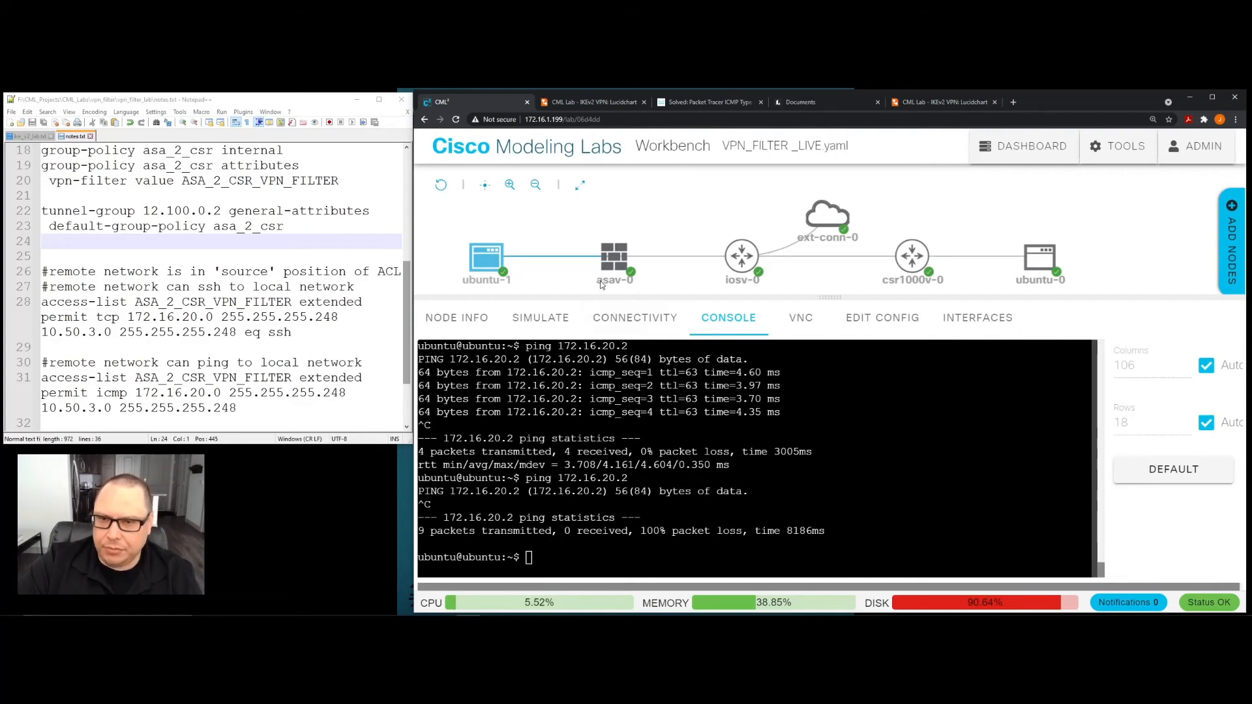
click(614, 261)
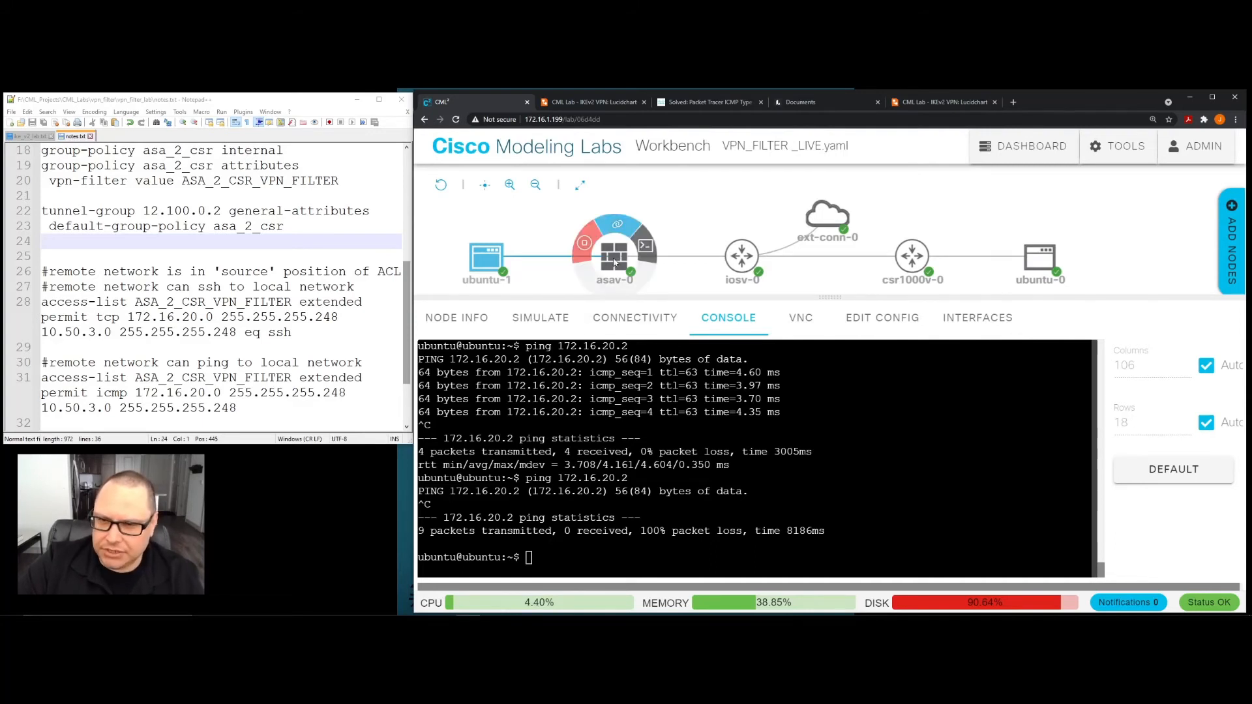
click(618, 262)
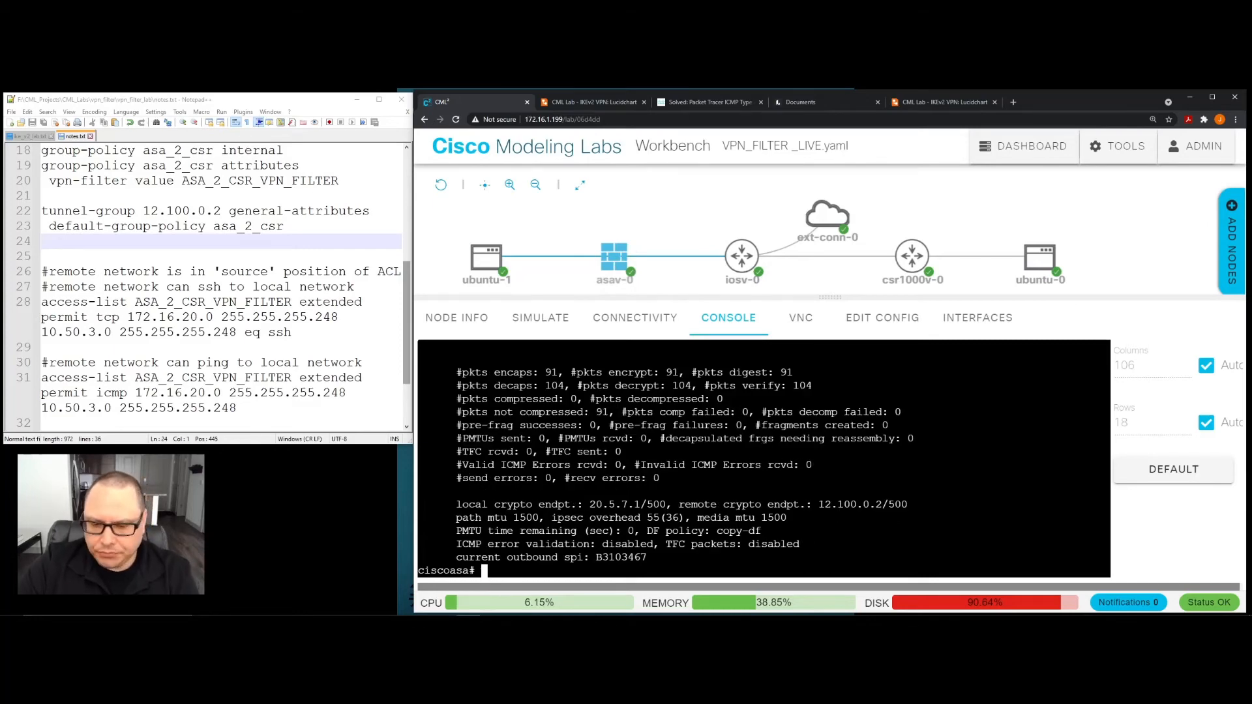
key(Return)
key(Return)
key(Return)
key(Return)
key(Return)
key(Return)
key(Return)
key(Return)
key(Return)
key(Return)
key(Return)
key(Return)
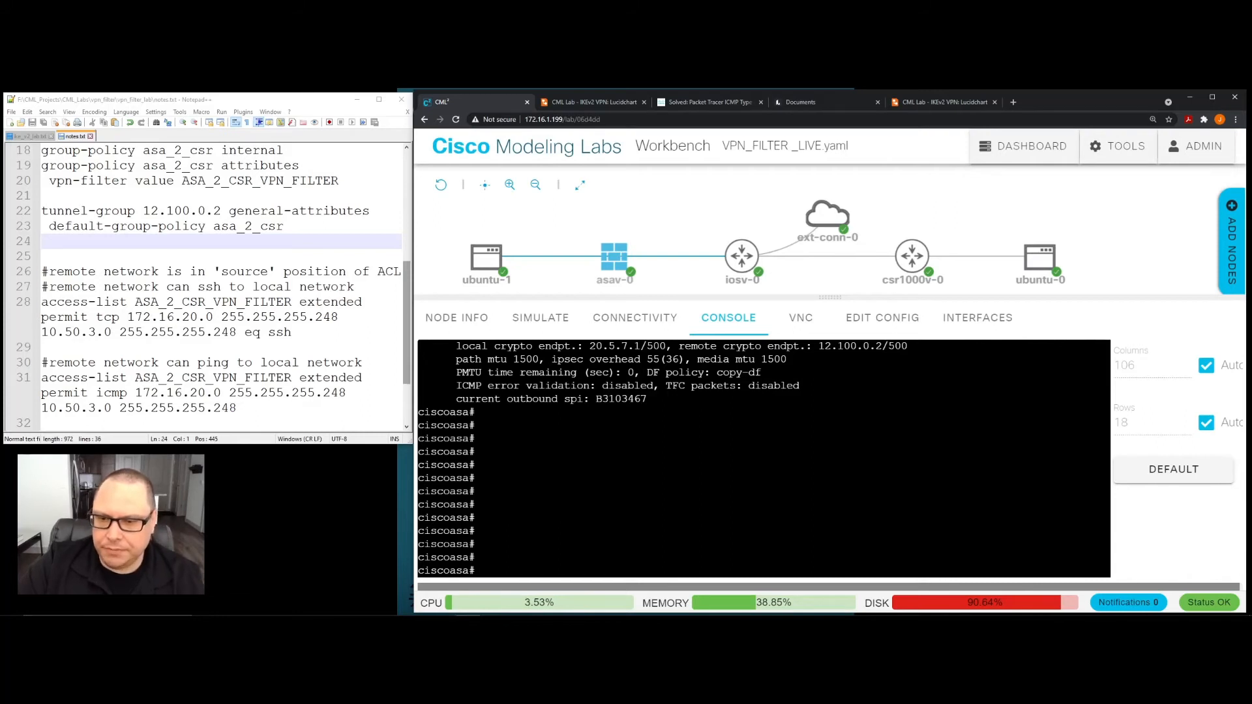
- Recheck the ubuntu-1 pings, and examine the earlier IKEv2 SA details and first IPsec packet counters in the asav-0 console history
click(487, 259)
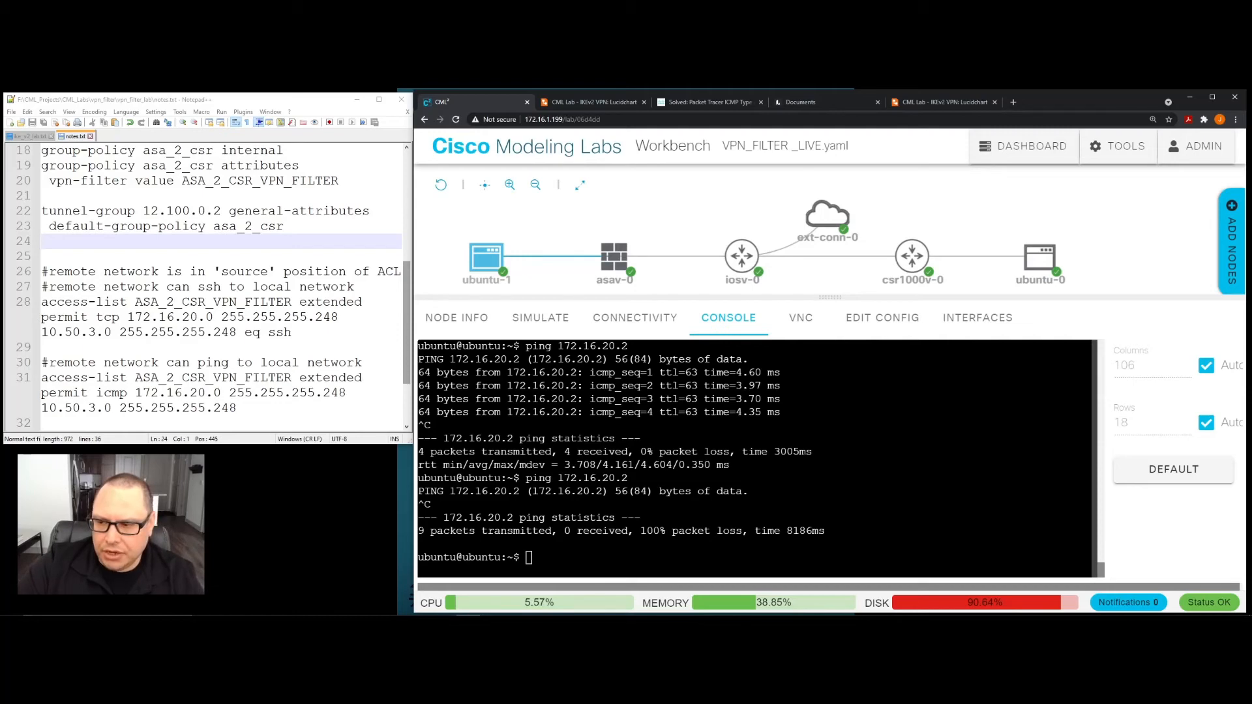
click(616, 261)
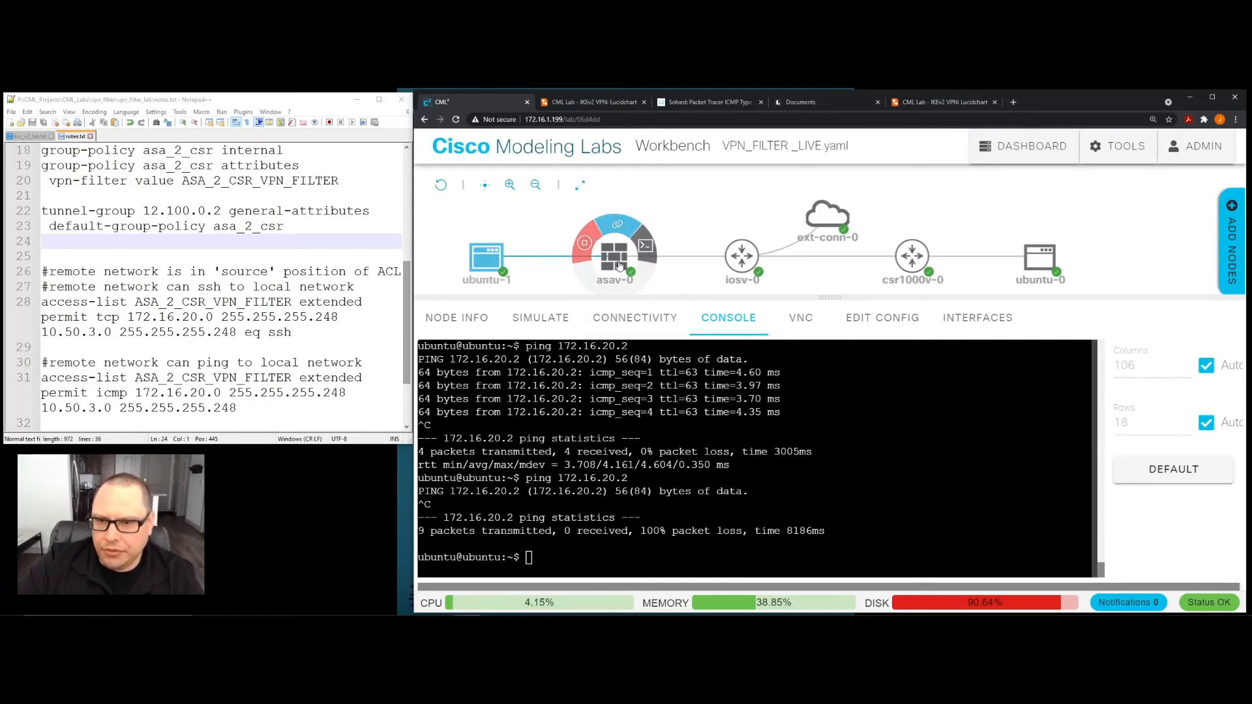
scroll(763, 458, up, 3)
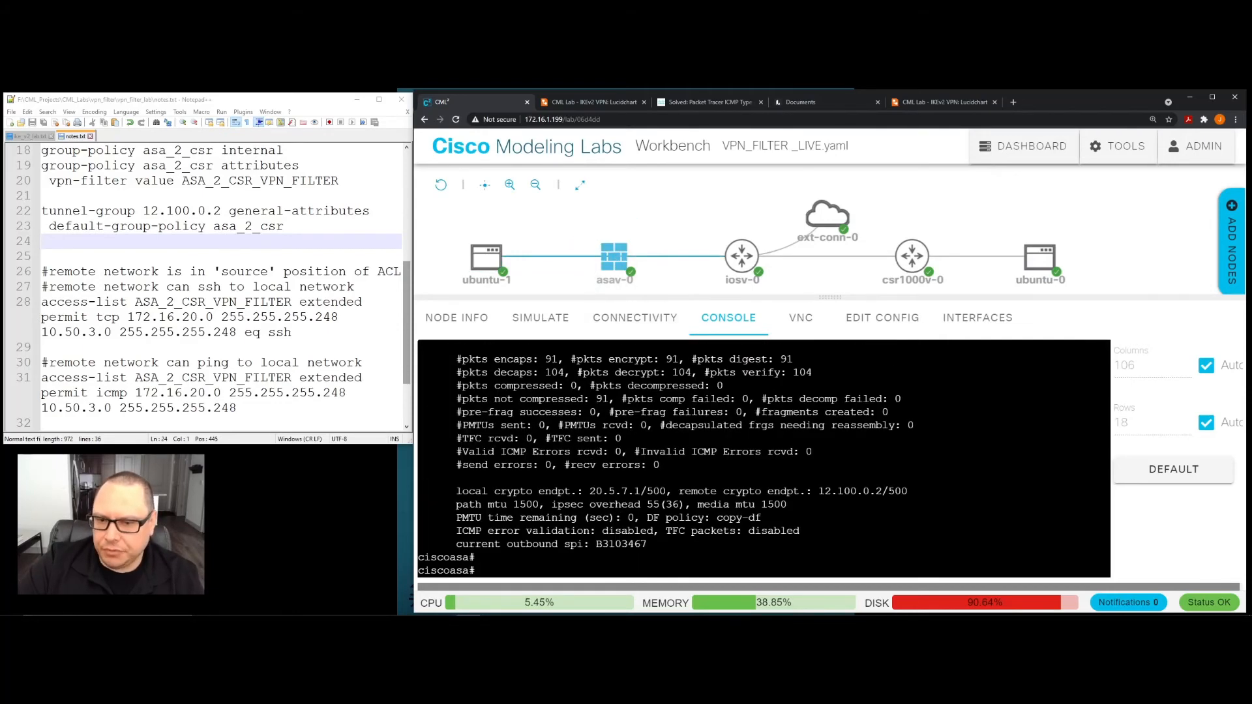
scroll(763, 459, down, 3)
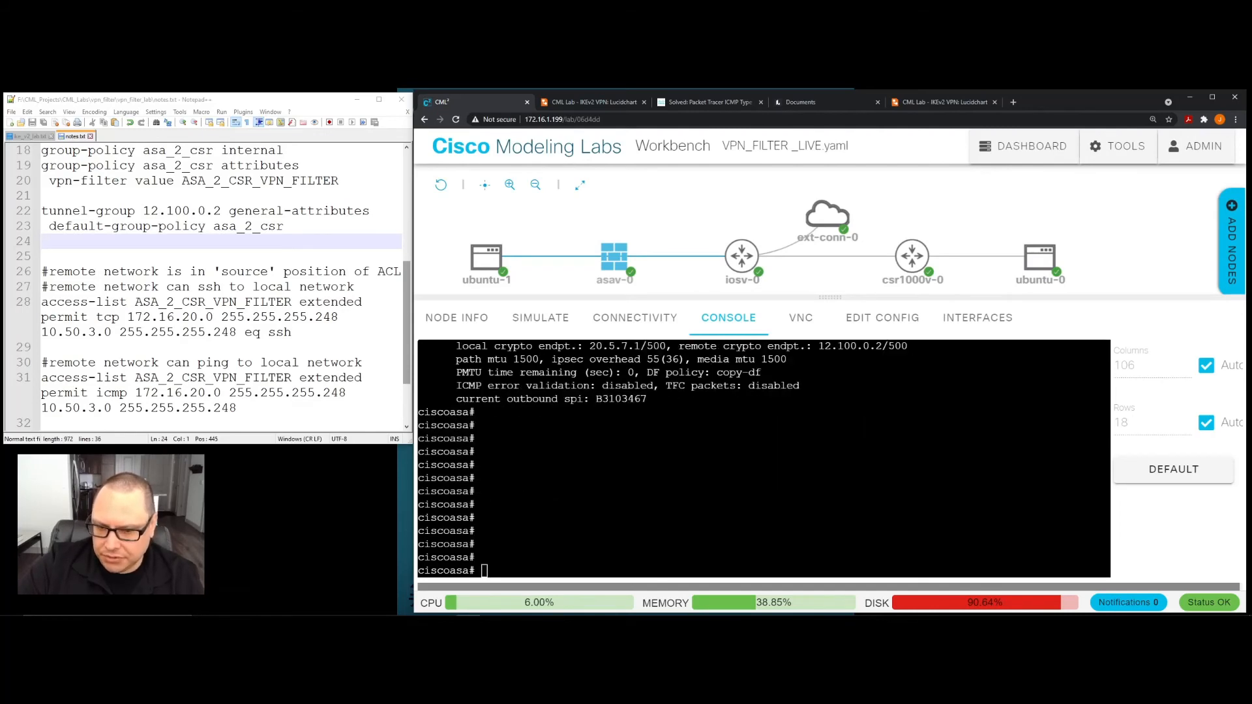
scroll(763, 458, up, 15)
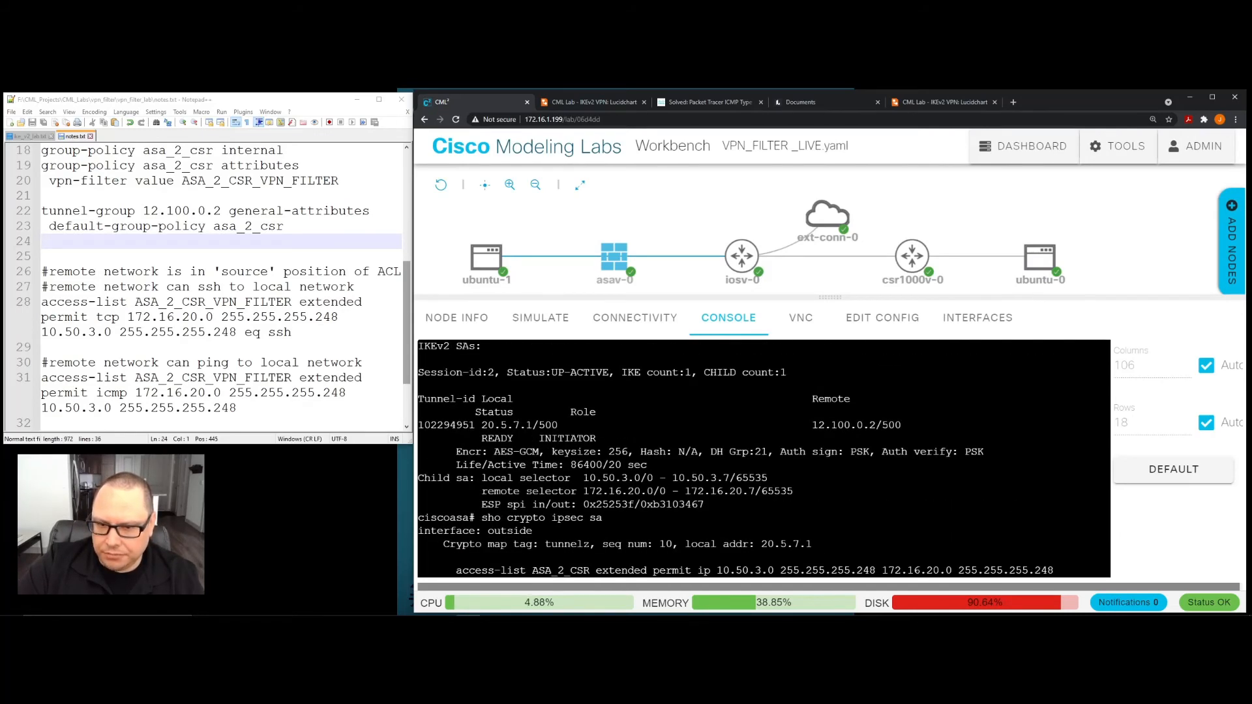
drag(418, 399, 748, 518)
click(685, 487)
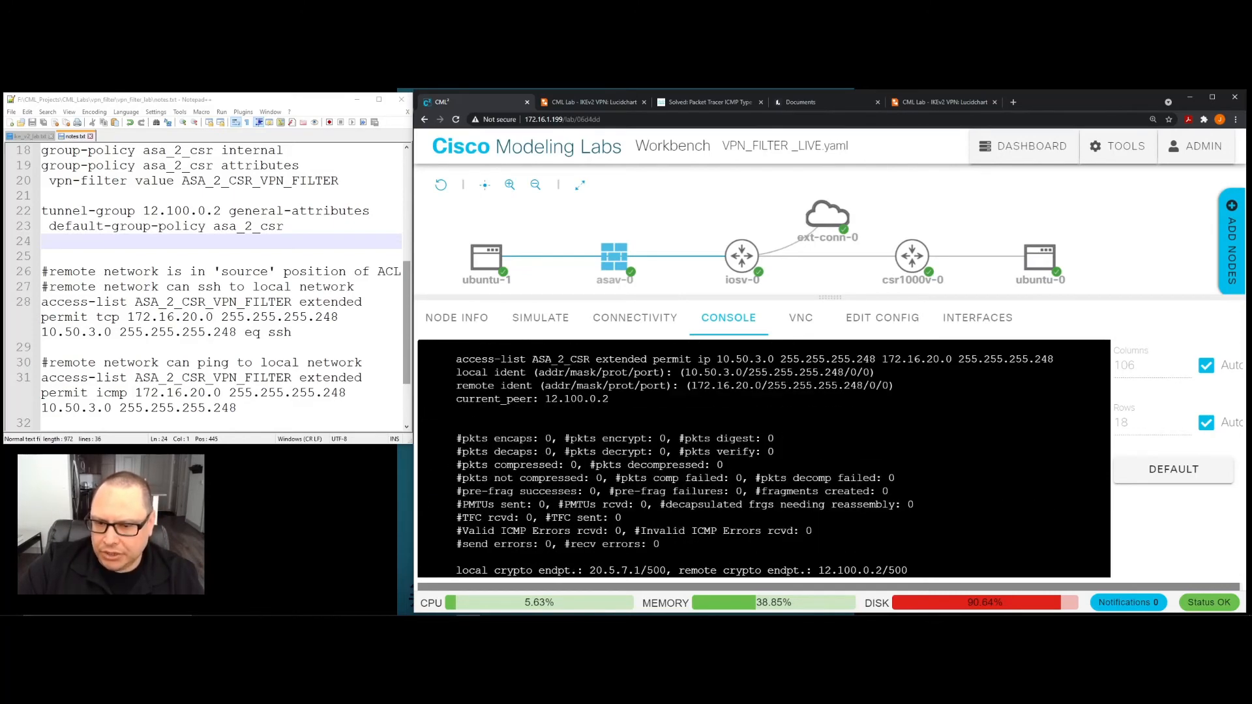
scroll(763, 458, up, 2)
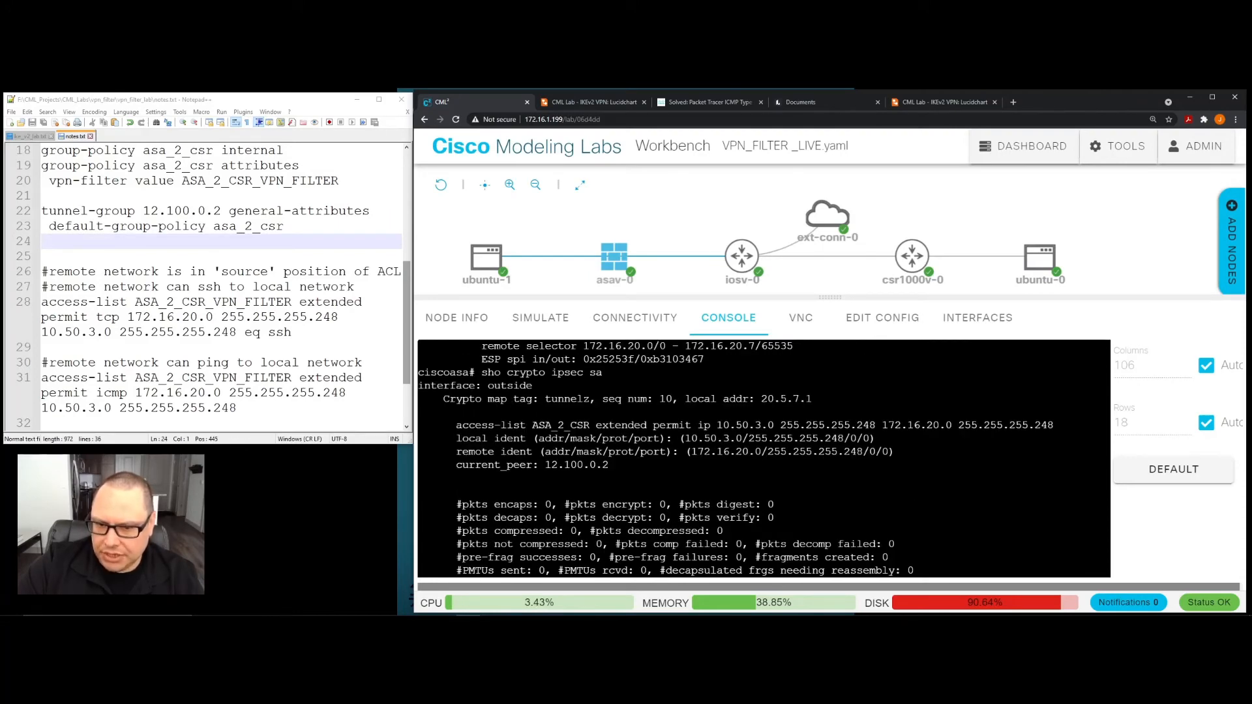
scroll(763, 458, down, 2)
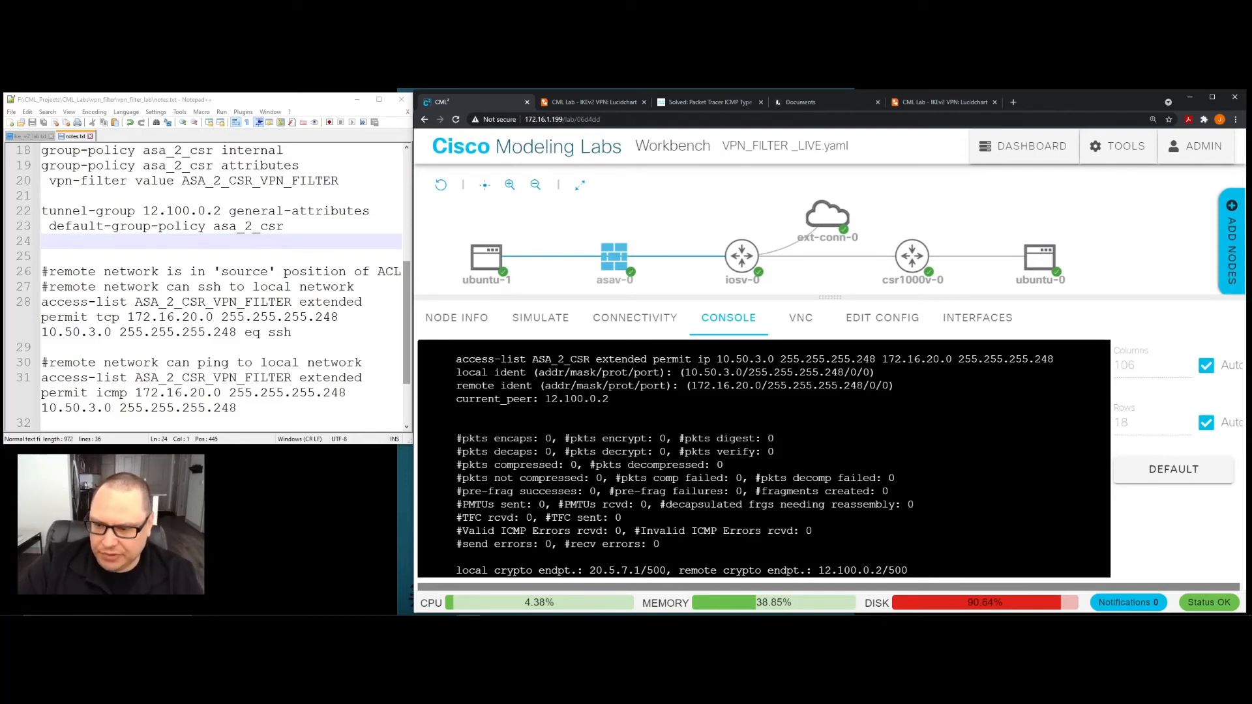
- Compare the ping results on ubuntu-1 with the earlier IPsec counters on asav-0, and view the ubuntu-0 console
click(490, 259)
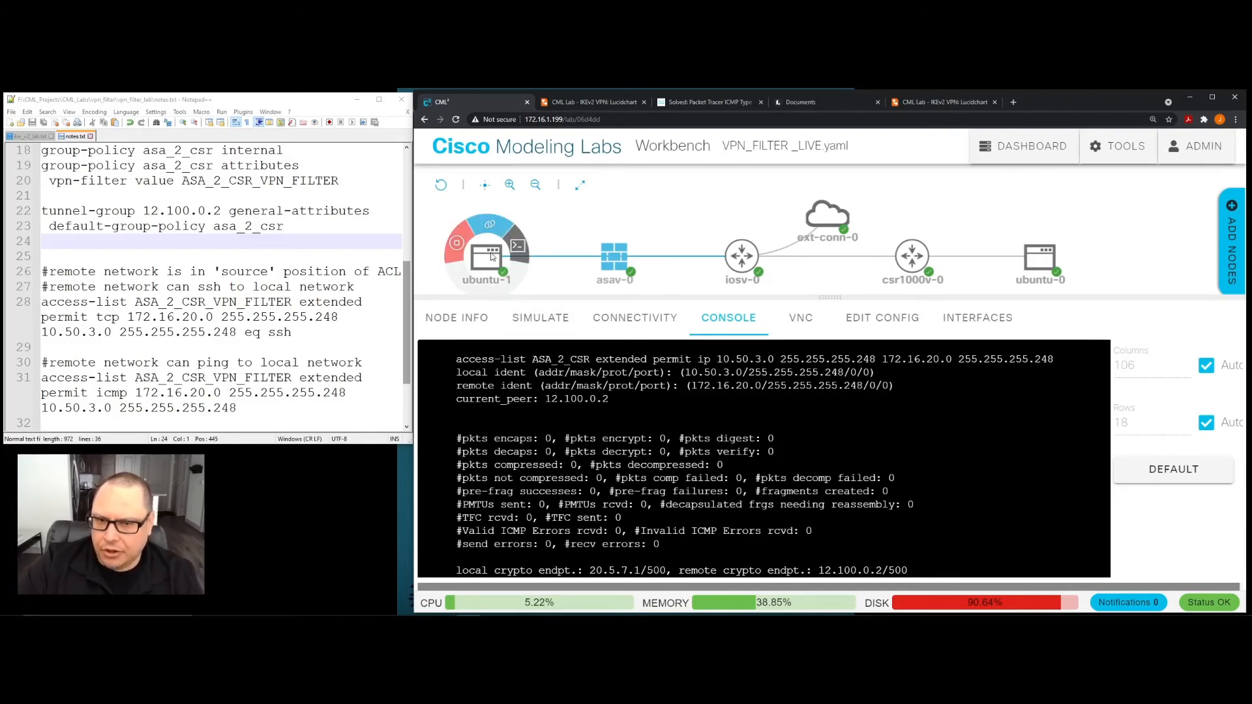
click(490, 259)
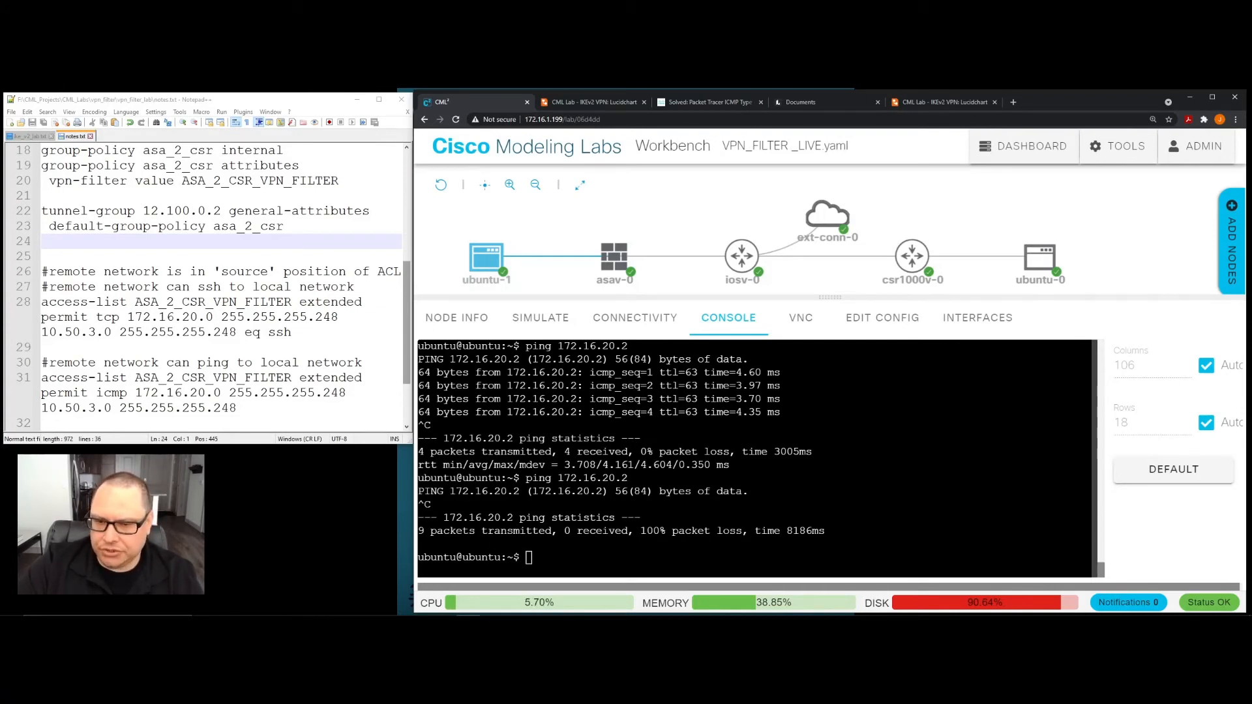
click(615, 258)
click(616, 260)
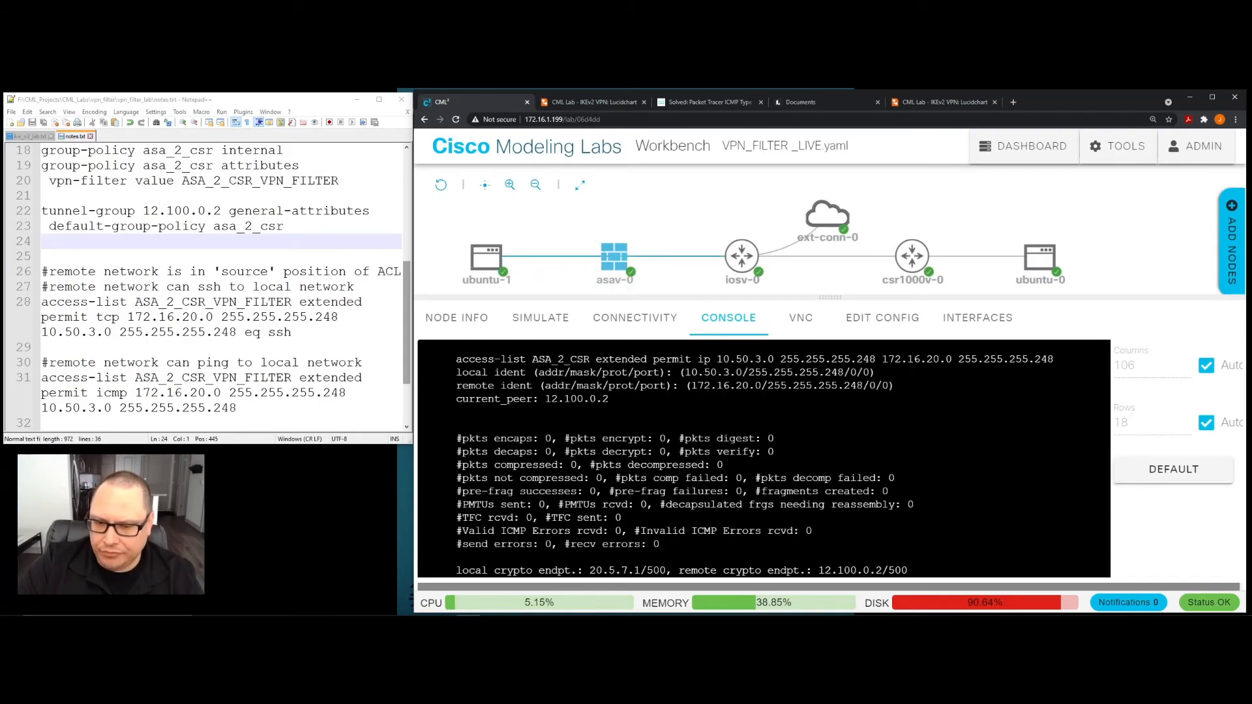
click(484, 263)
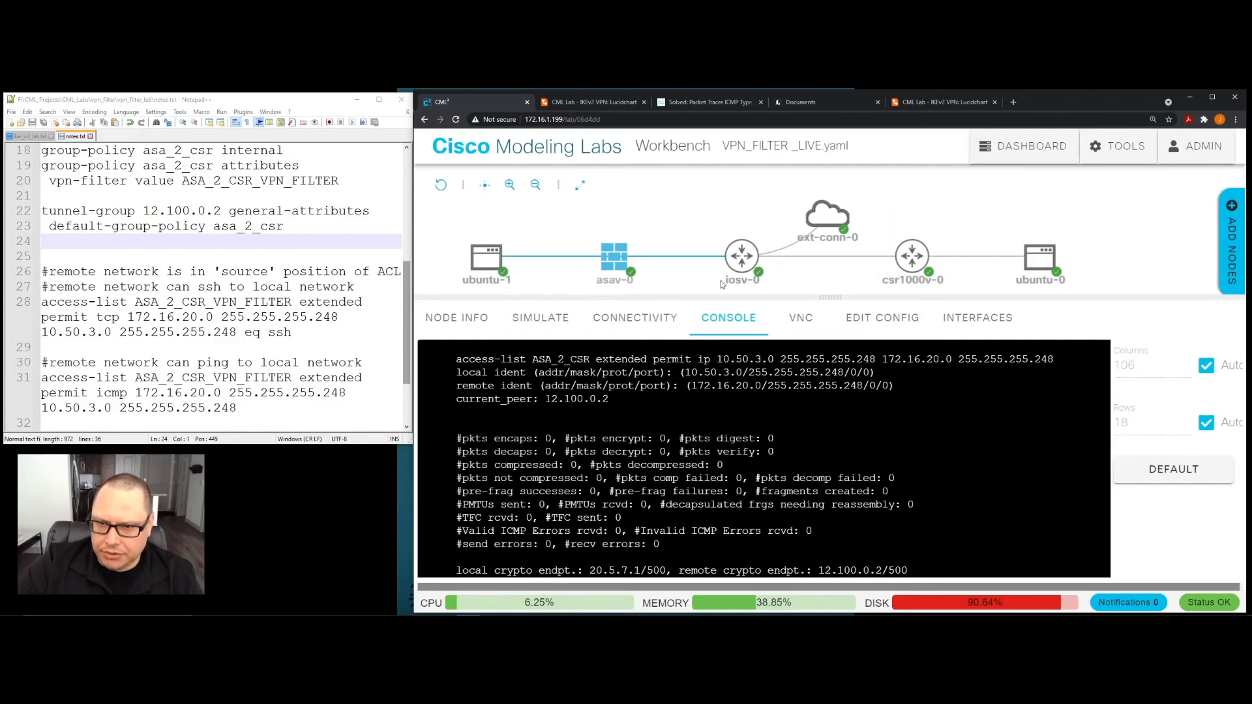
mouse_move(1043, 265)
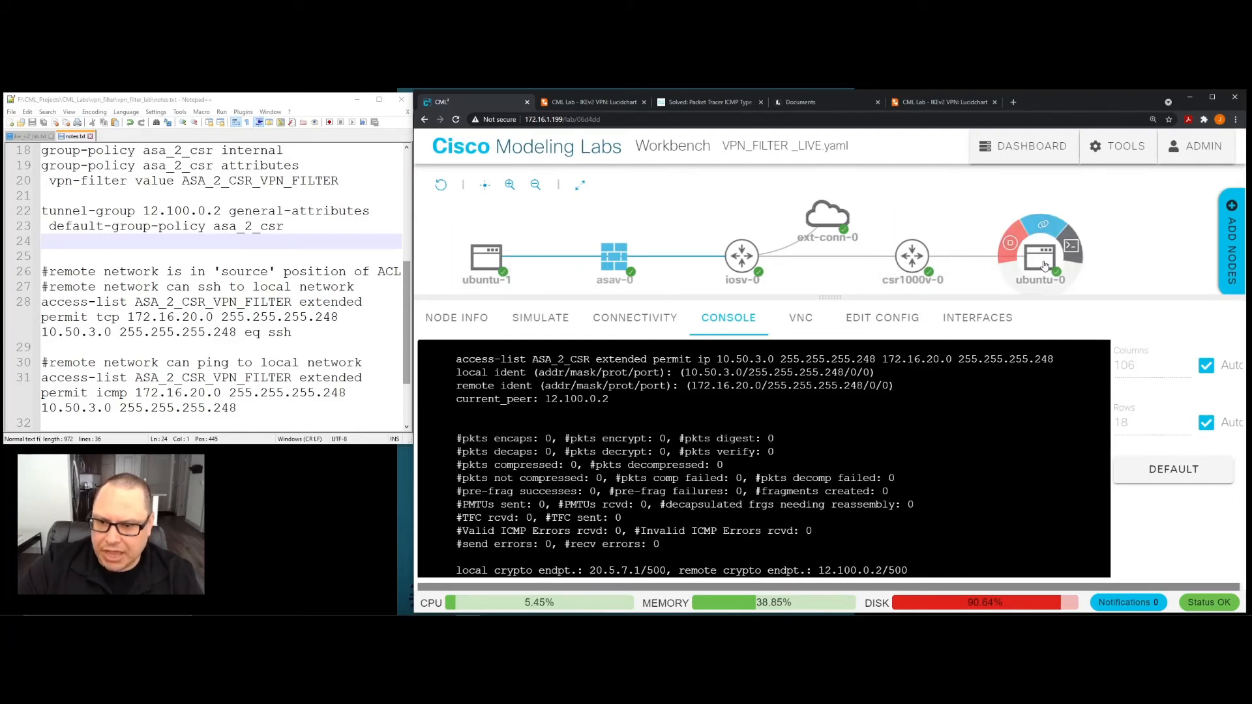
click(1042, 262)
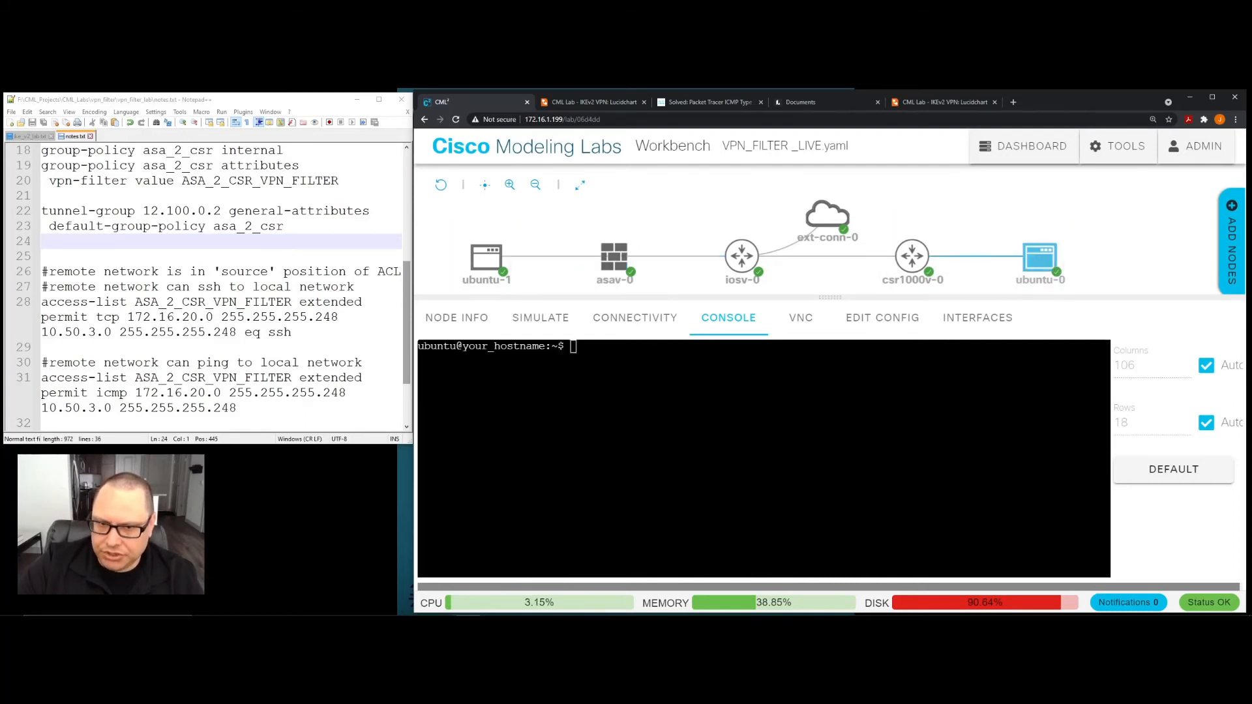
mouse_move(1046, 263)
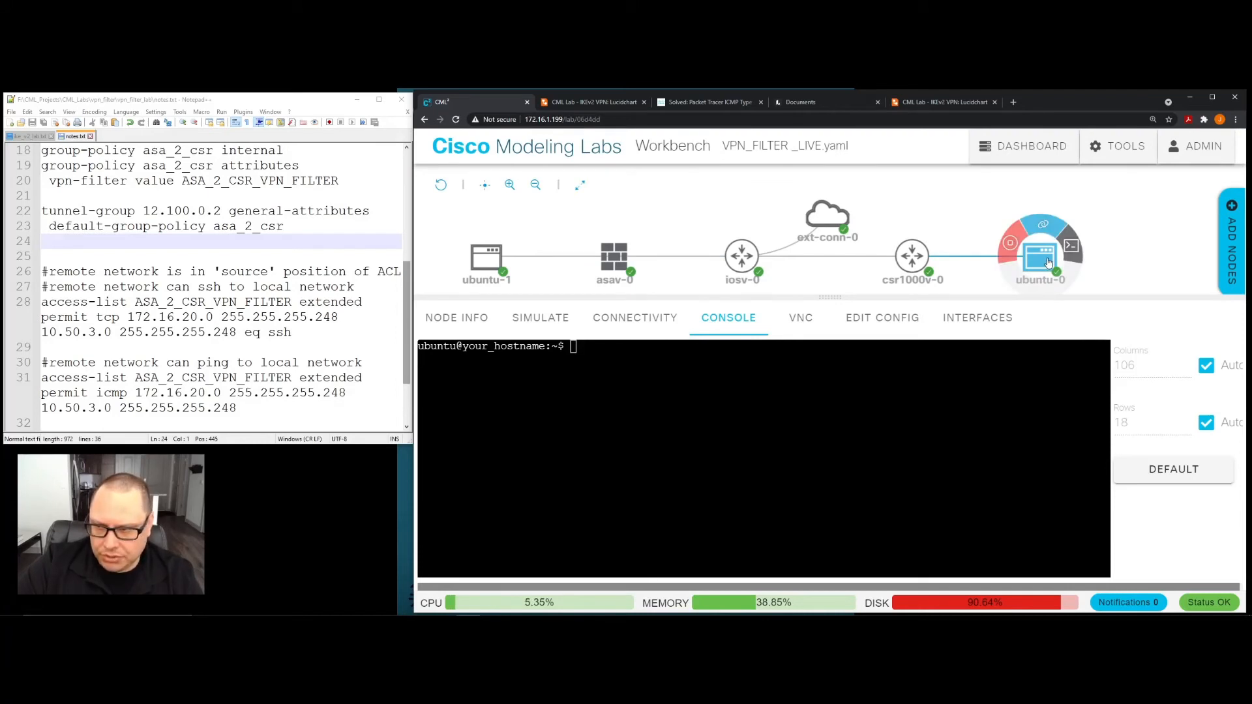
mouse_move(484, 277)
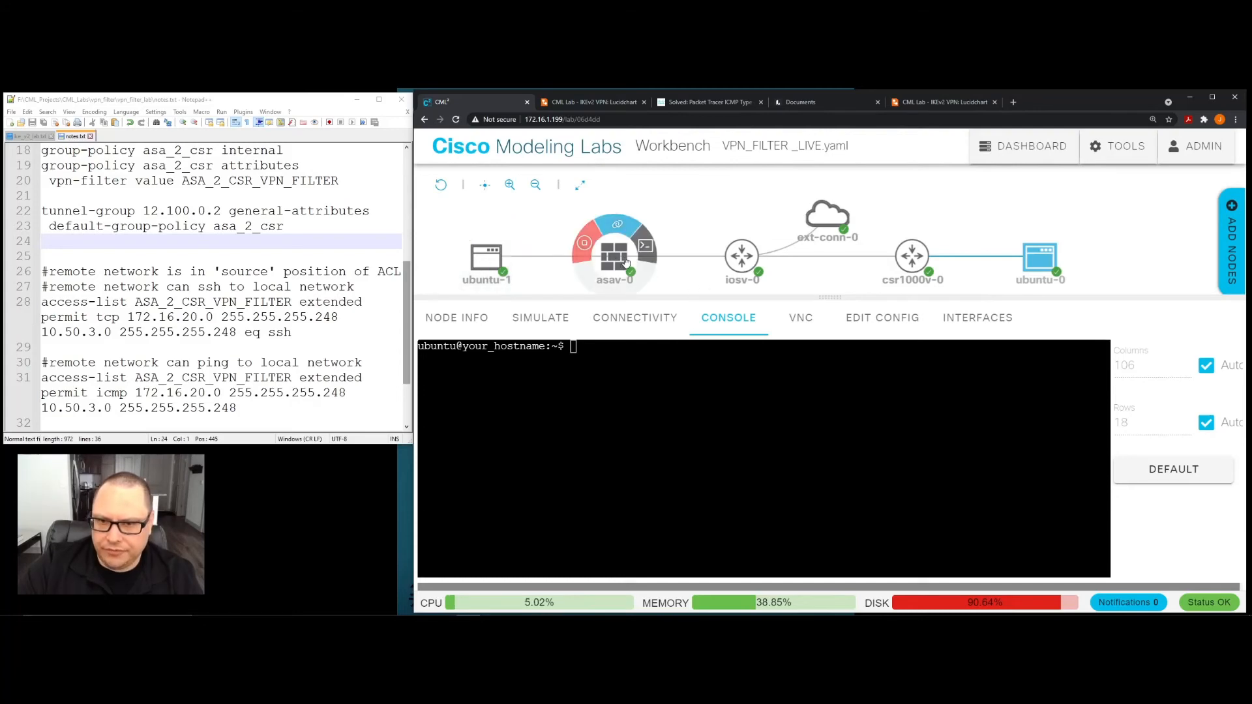
- Highlight the encaps and decaps counters in the latest "sho crypto ipsec sa" output on asav-0, and return to the prompt
click(611, 272)
scroll(763, 458, down, 12)
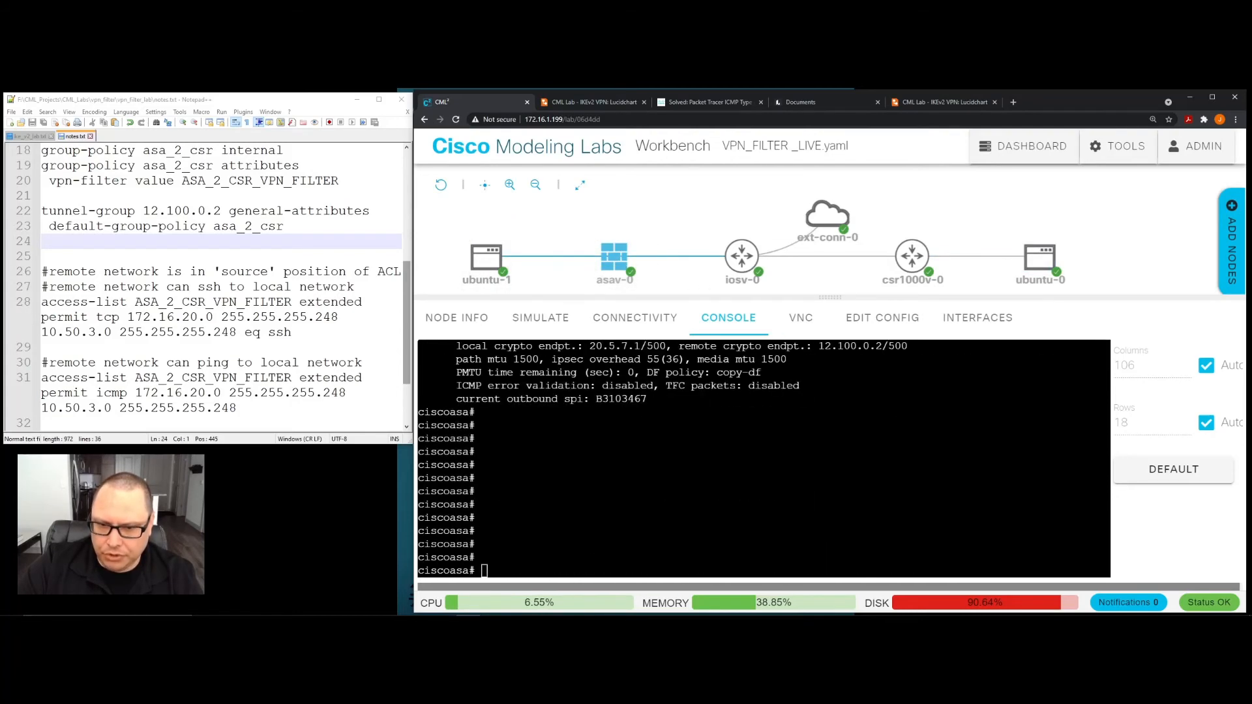
scroll(763, 459, up, 3)
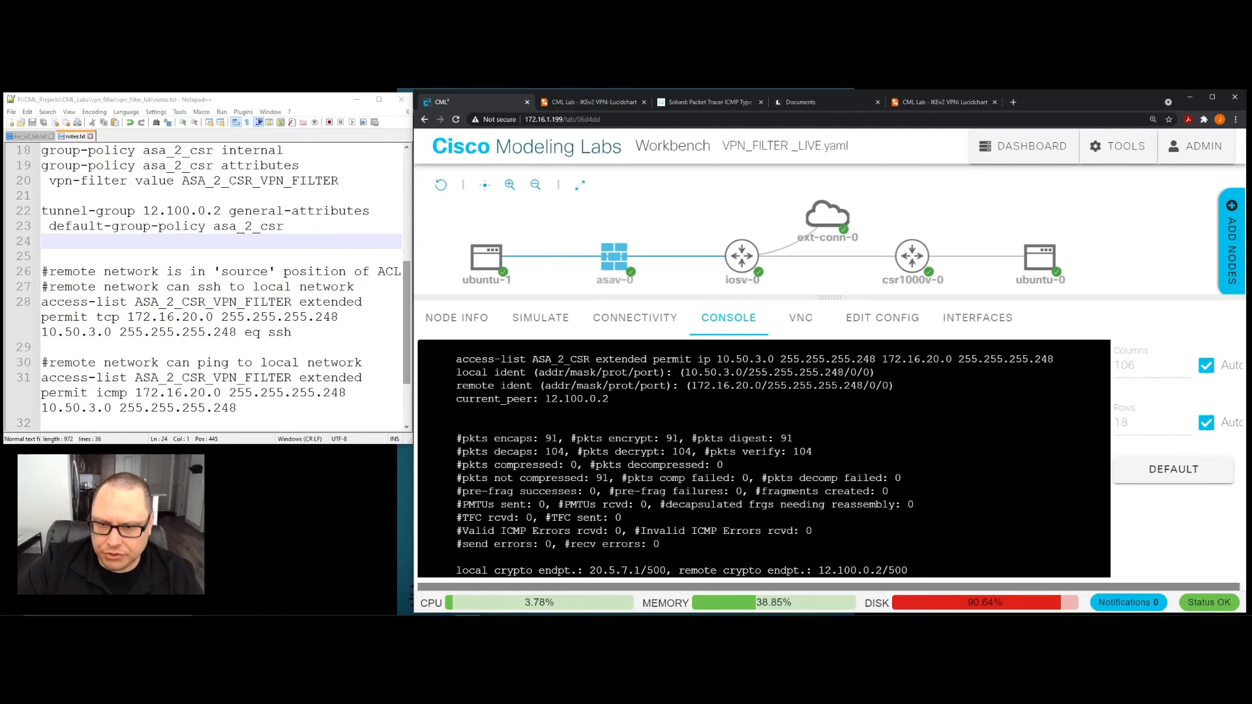
scroll(764, 459, up, 2)
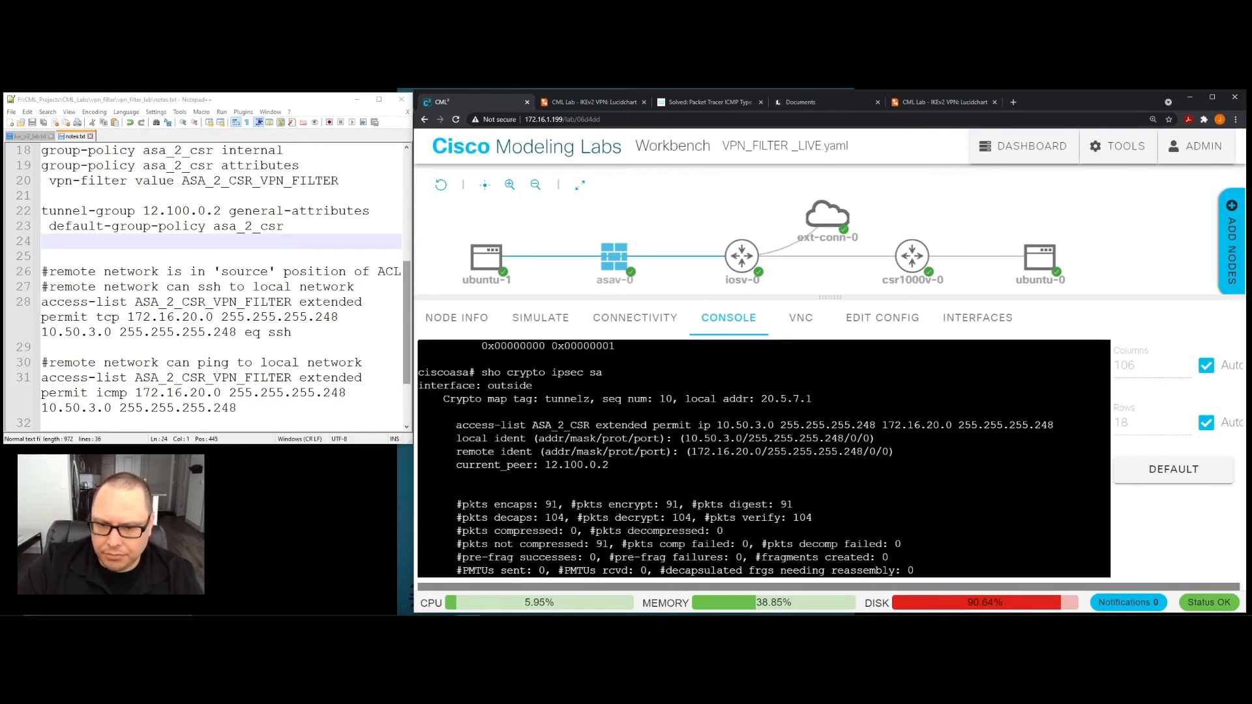
drag(462, 504, 568, 519)
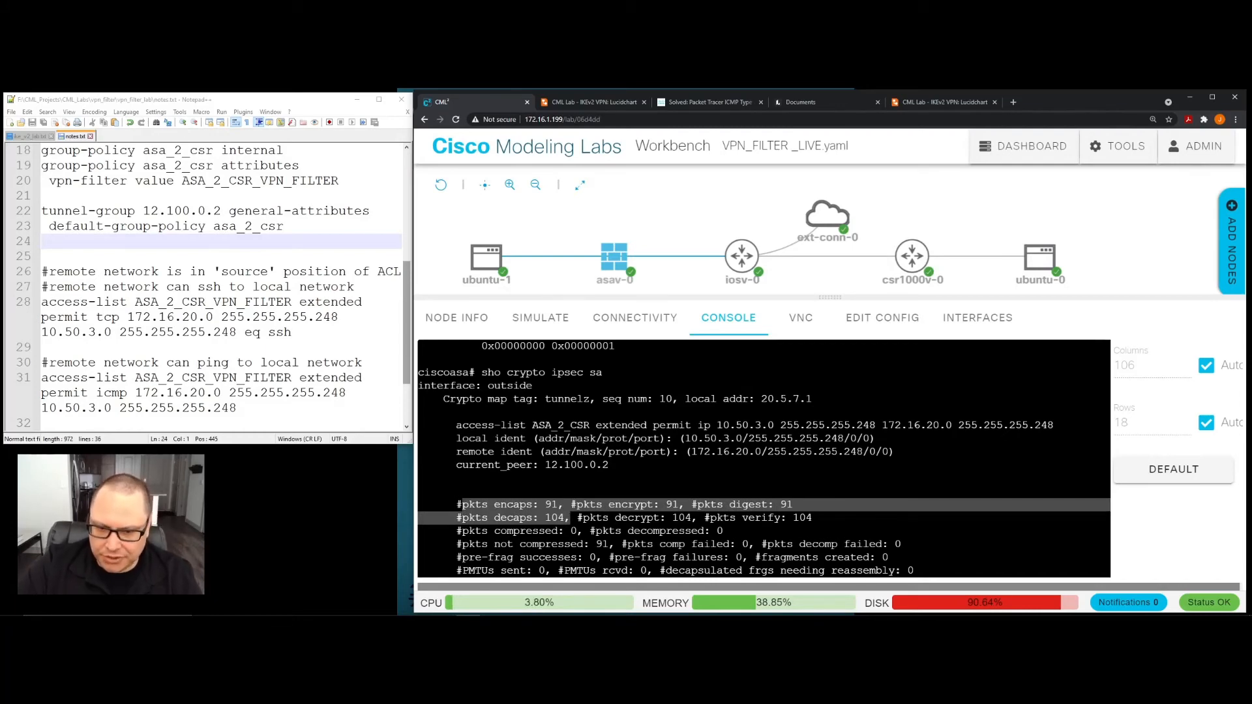
key(Return)
key(Return)
key(Return)
key(Return)
key(Return)
key(Return)
key(Return)
key(Return)
key(Return)
key(Return)
key(Return)
key(Return)
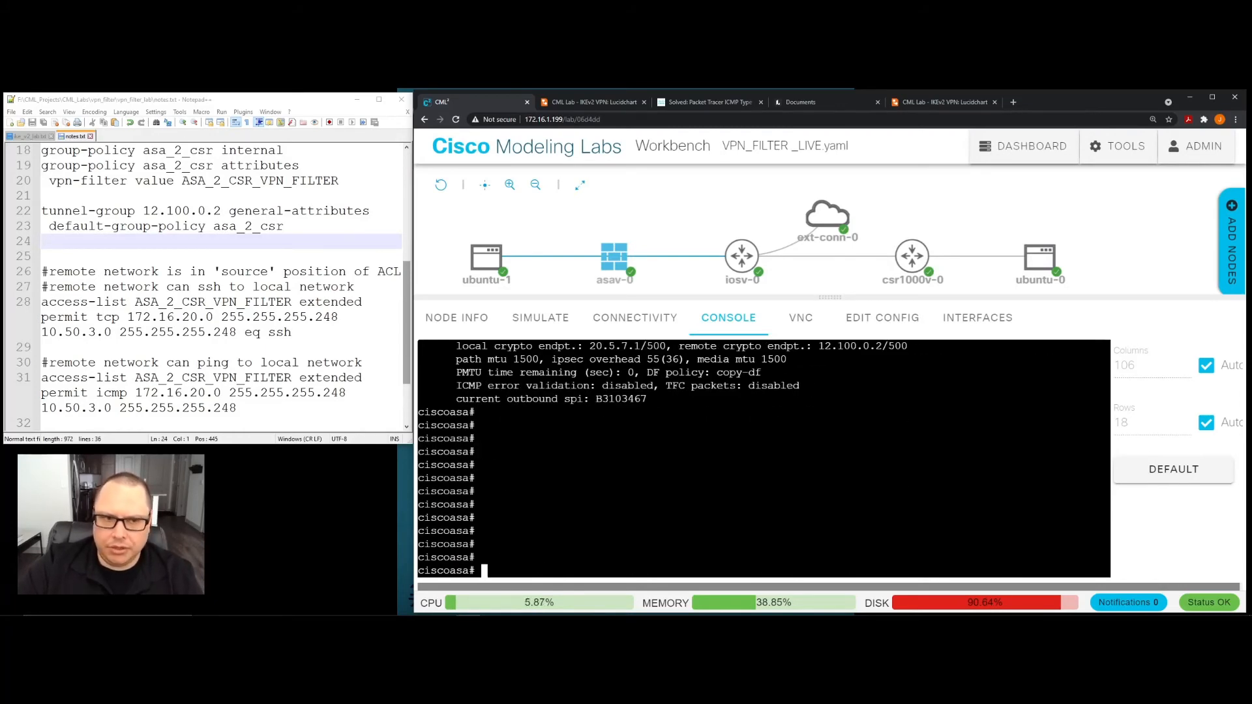
click(389, 427)
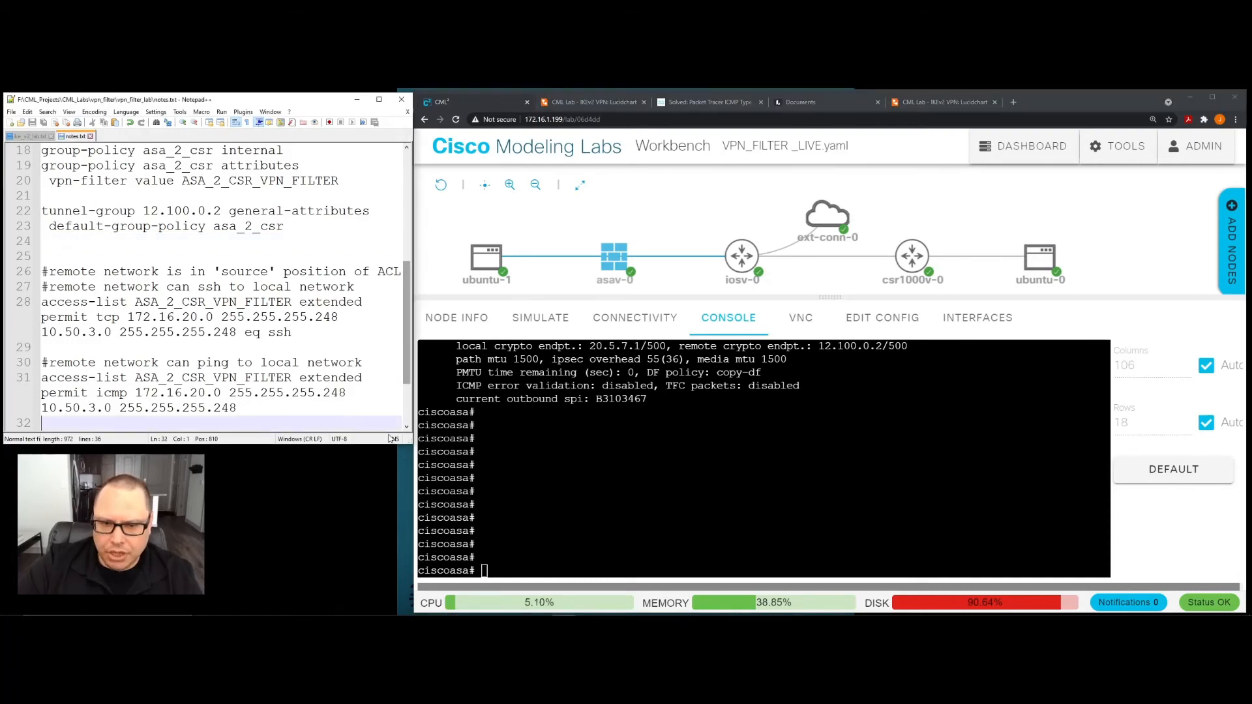
click(485, 257)
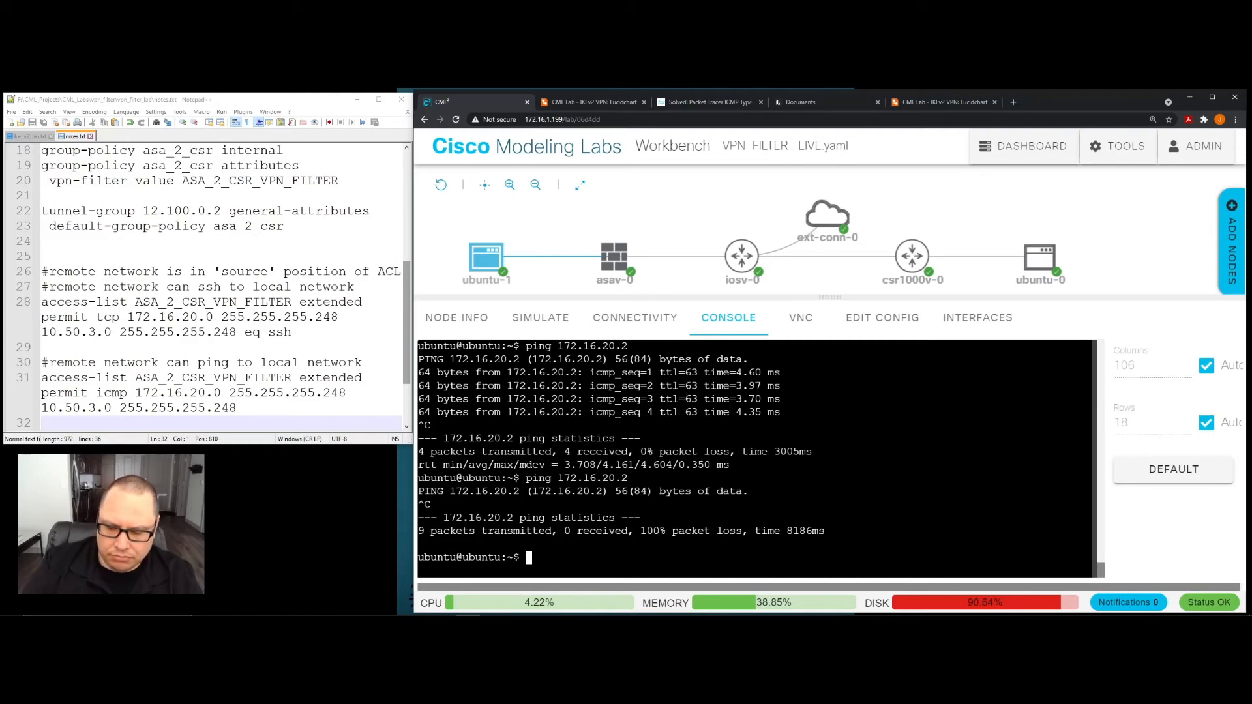
key(Up)
key(Up)
key(Up)
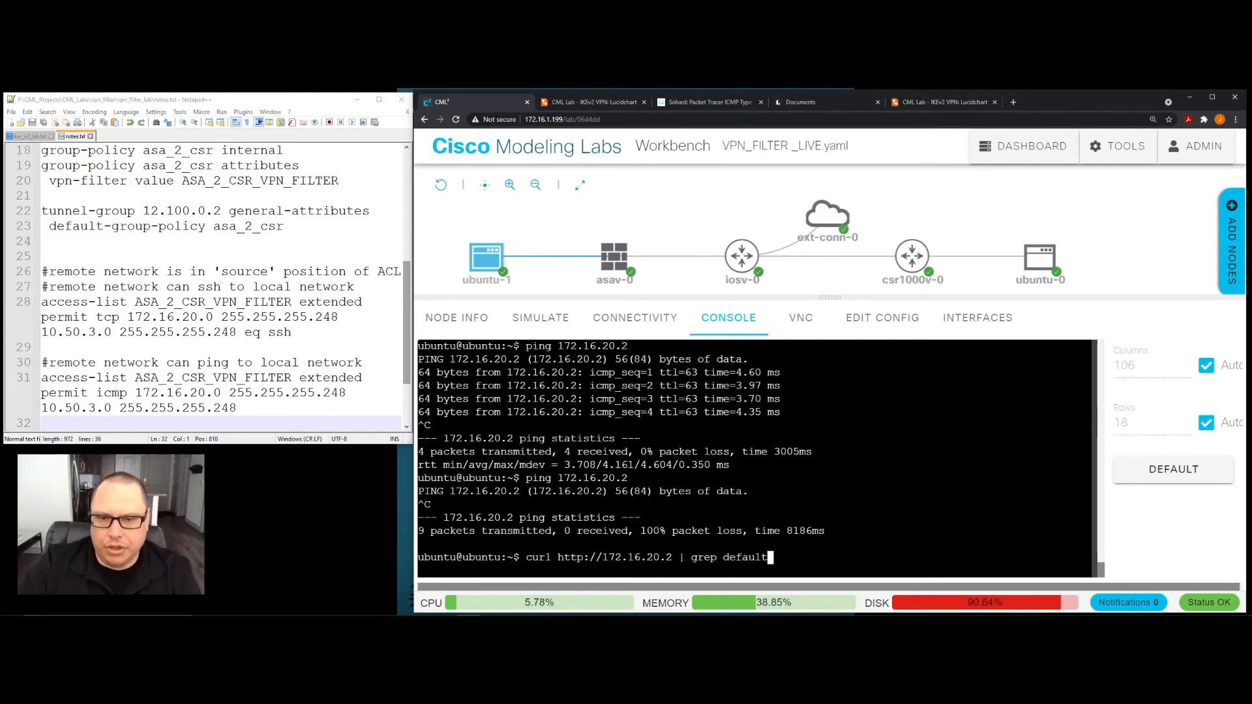
mouse_move(477, 270)
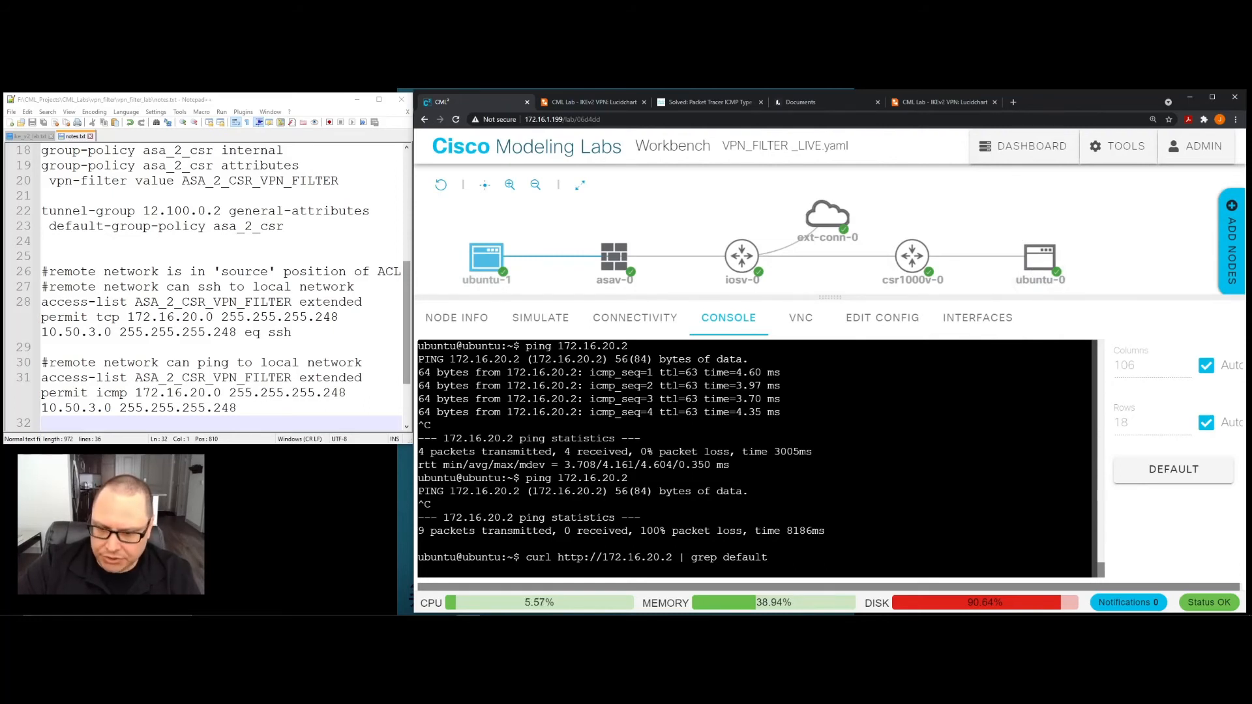
key(Return)
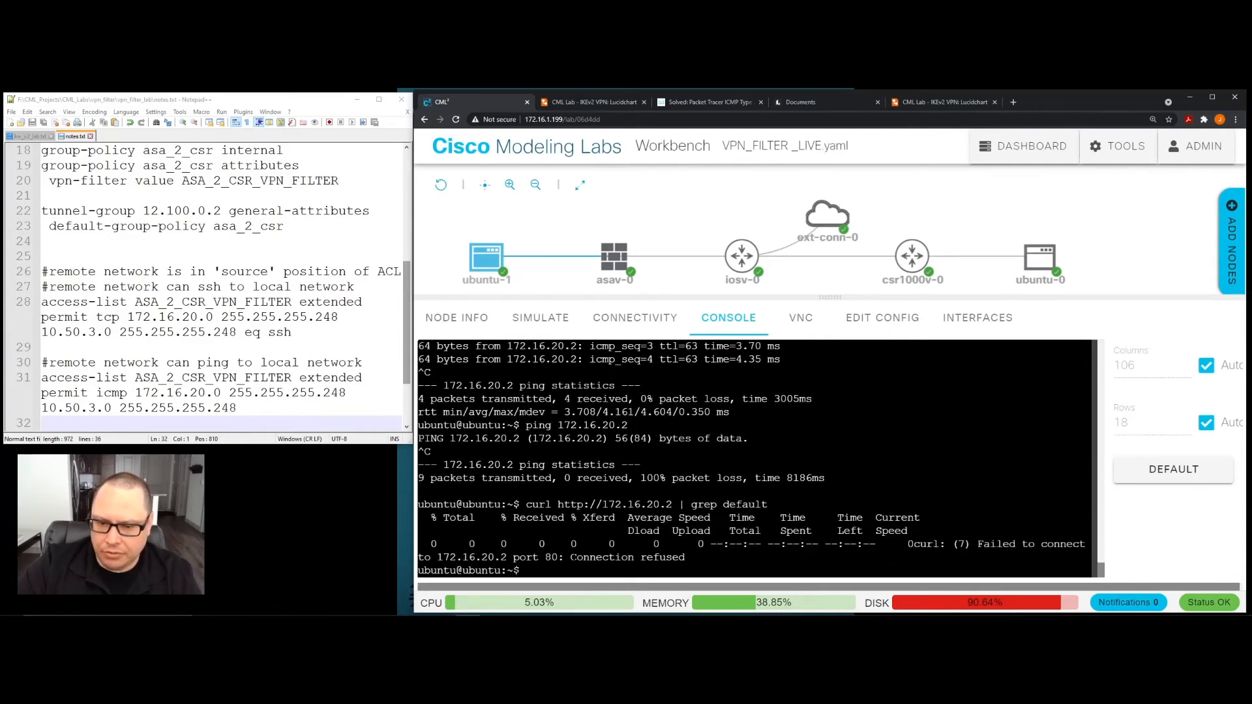
drag(571, 558, 690, 558)
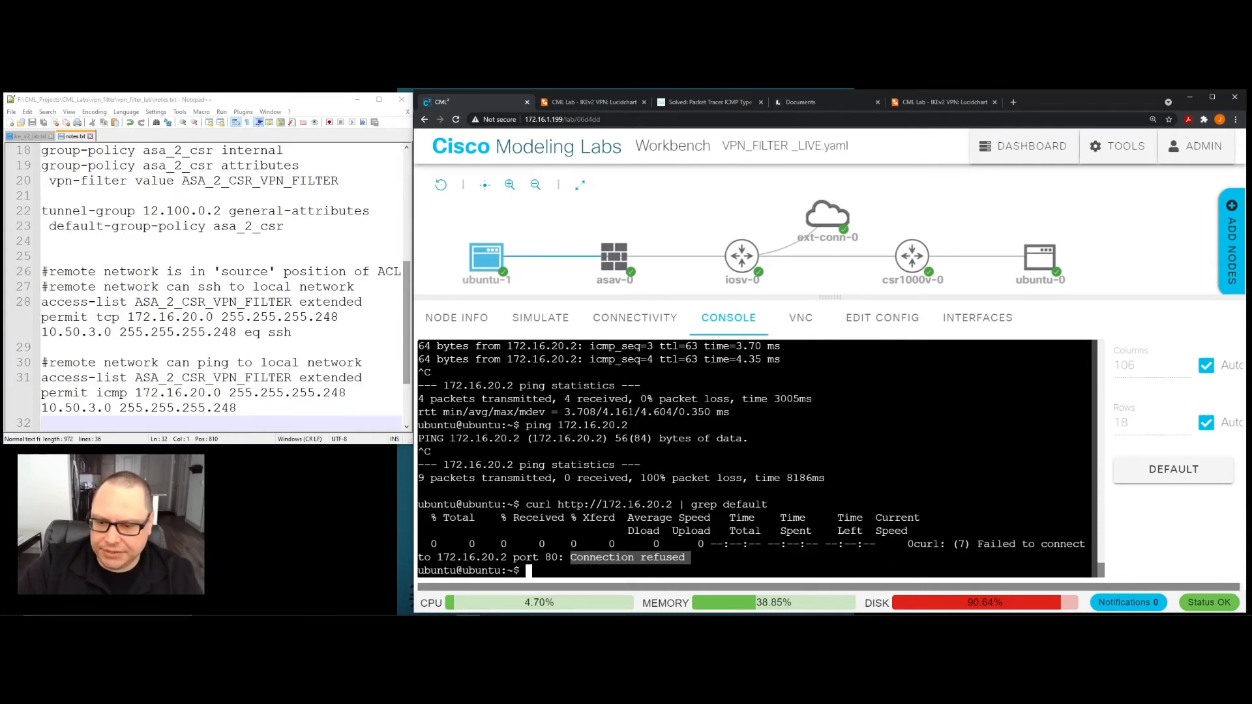
- Widen the notes window so the access-list entries fit on single lines, and highlight the SSH entry on line 28
click(485, 268)
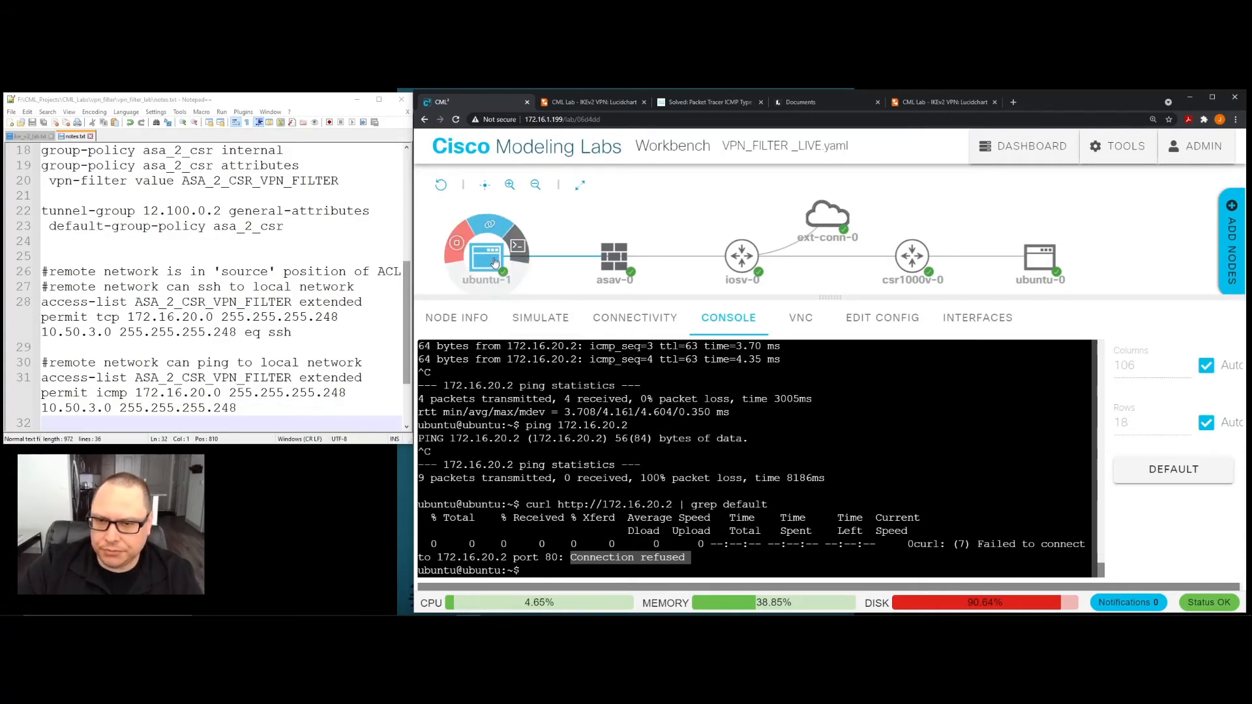
mouse_move(610, 257)
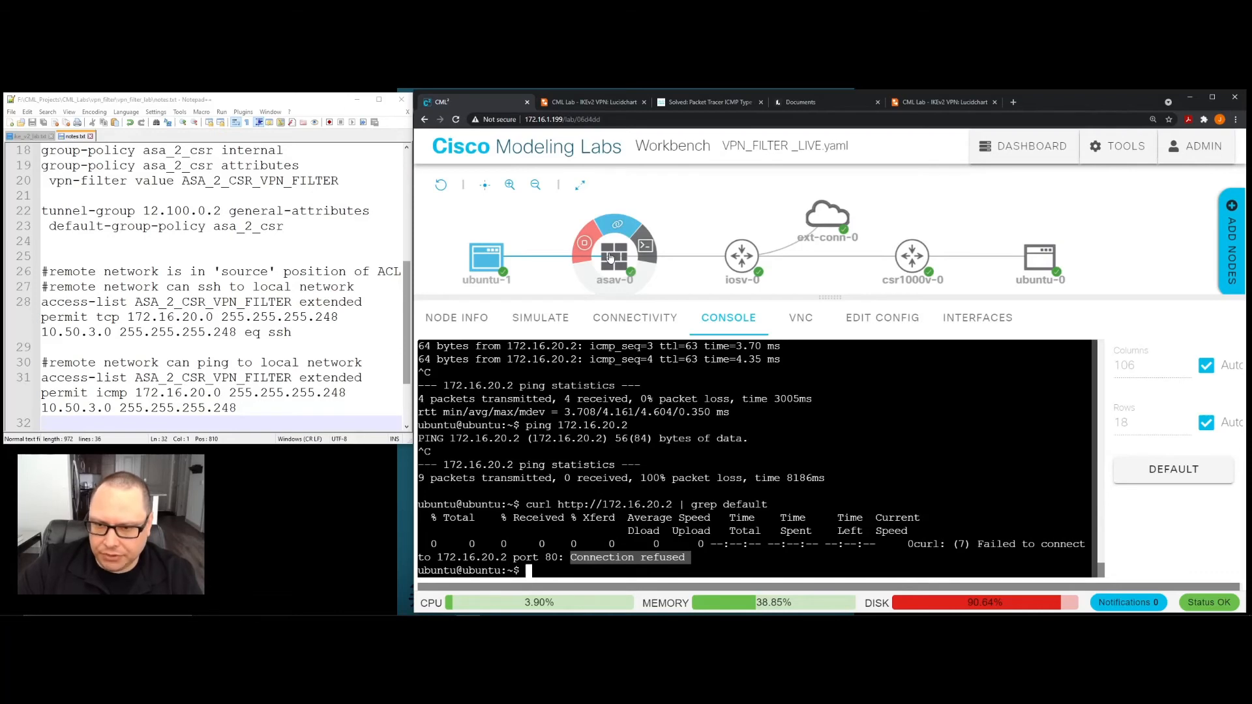
mouse_move(413, 305)
mouse_down()
mouse_move(796, 306)
mouse_move(414, 290)
mouse_move(900, 307)
mouse_move(454, 308)
mouse_move(412, 288)
mouse_up()
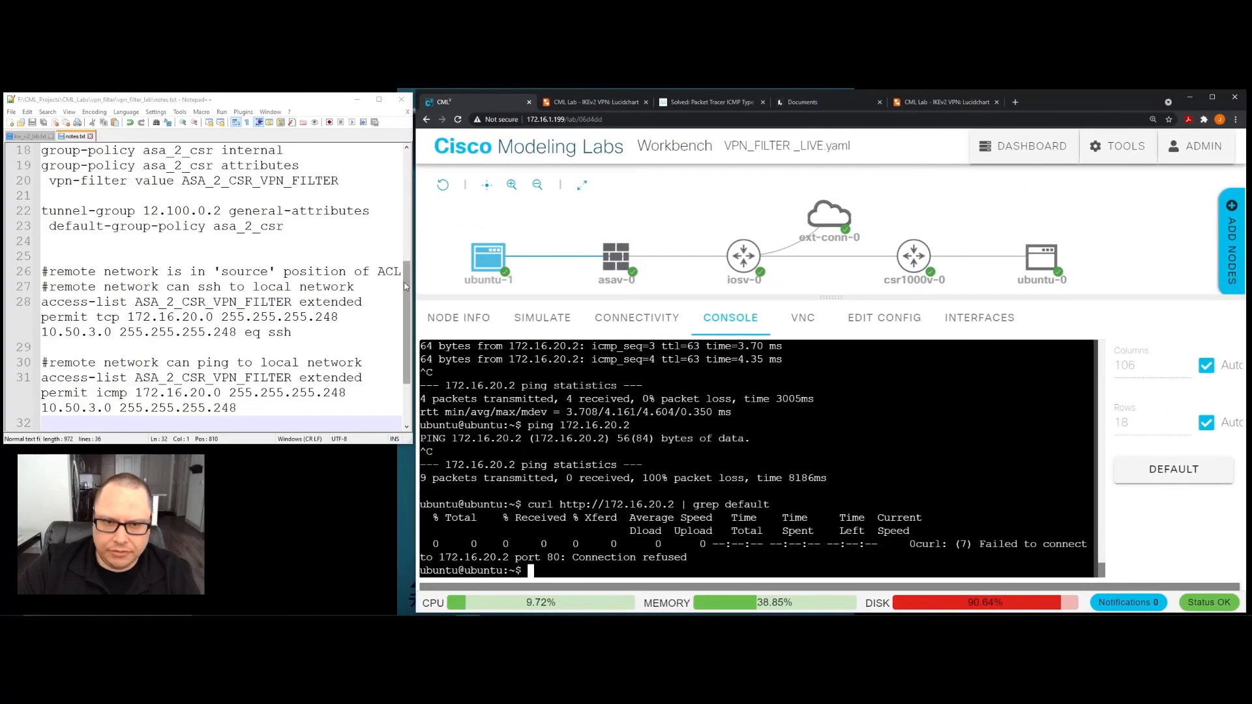
click(399, 225)
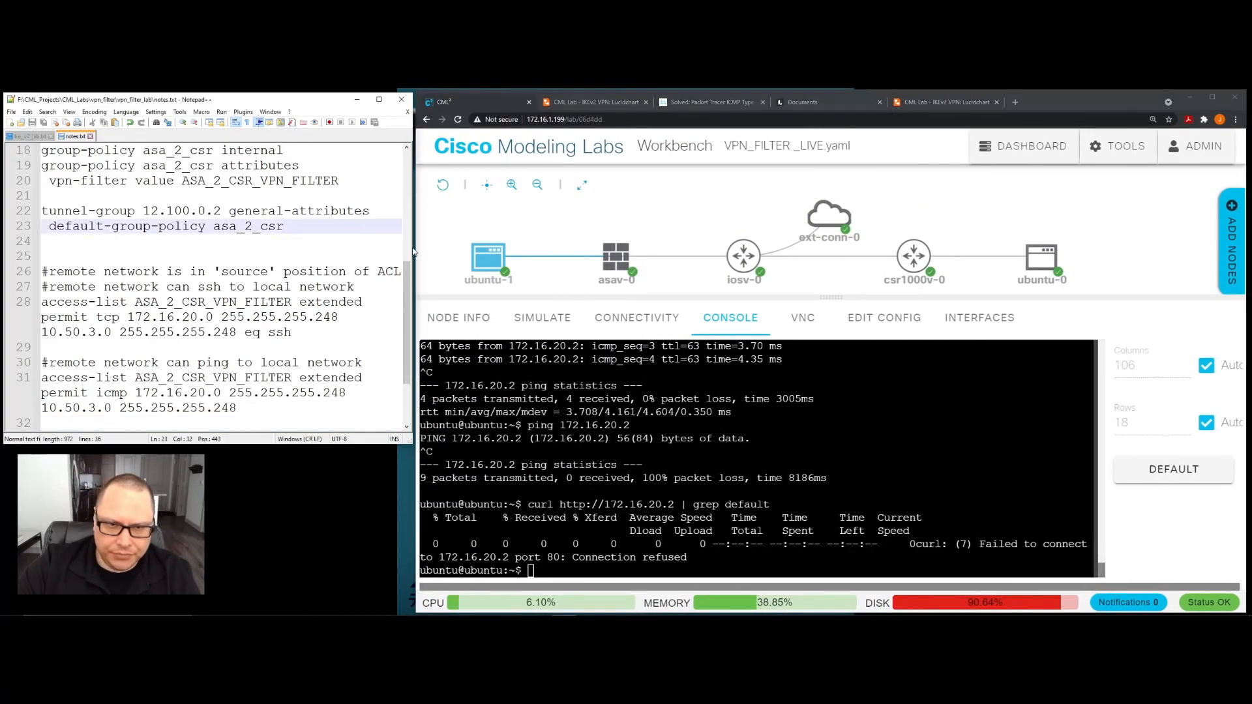
drag(410, 450, 1017, 487)
click(927, 334)
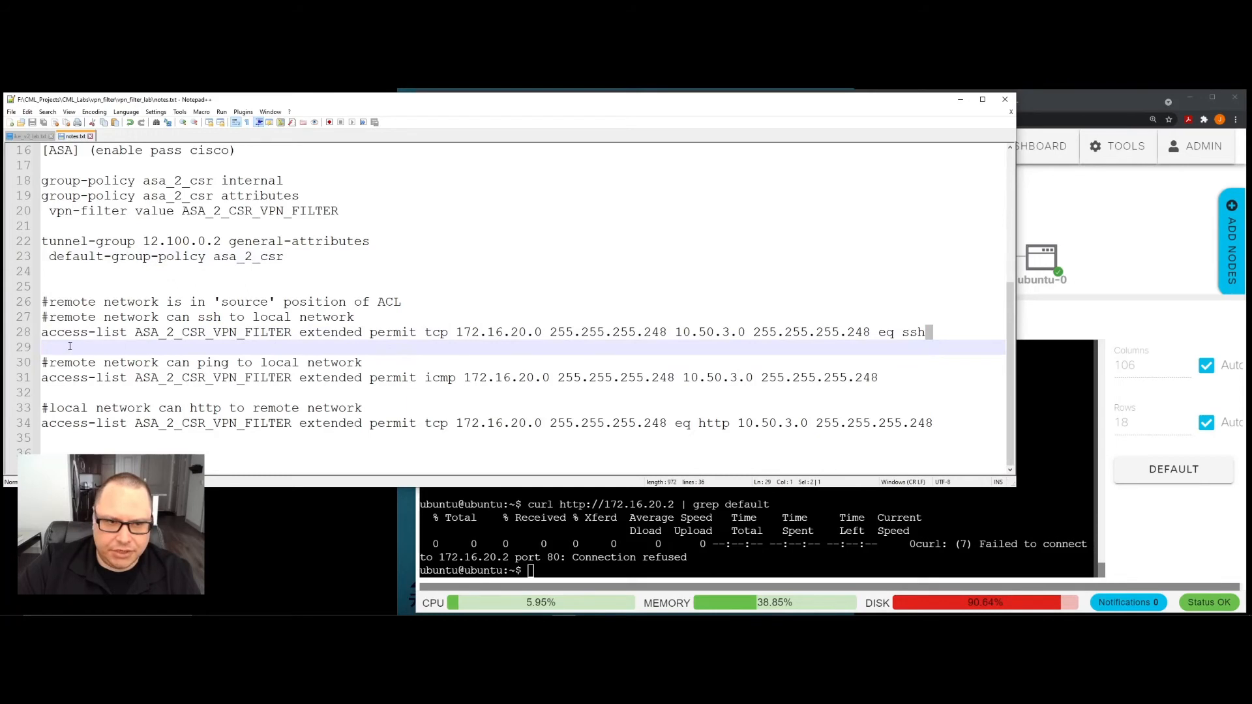
drag(927, 334, 15, 333)
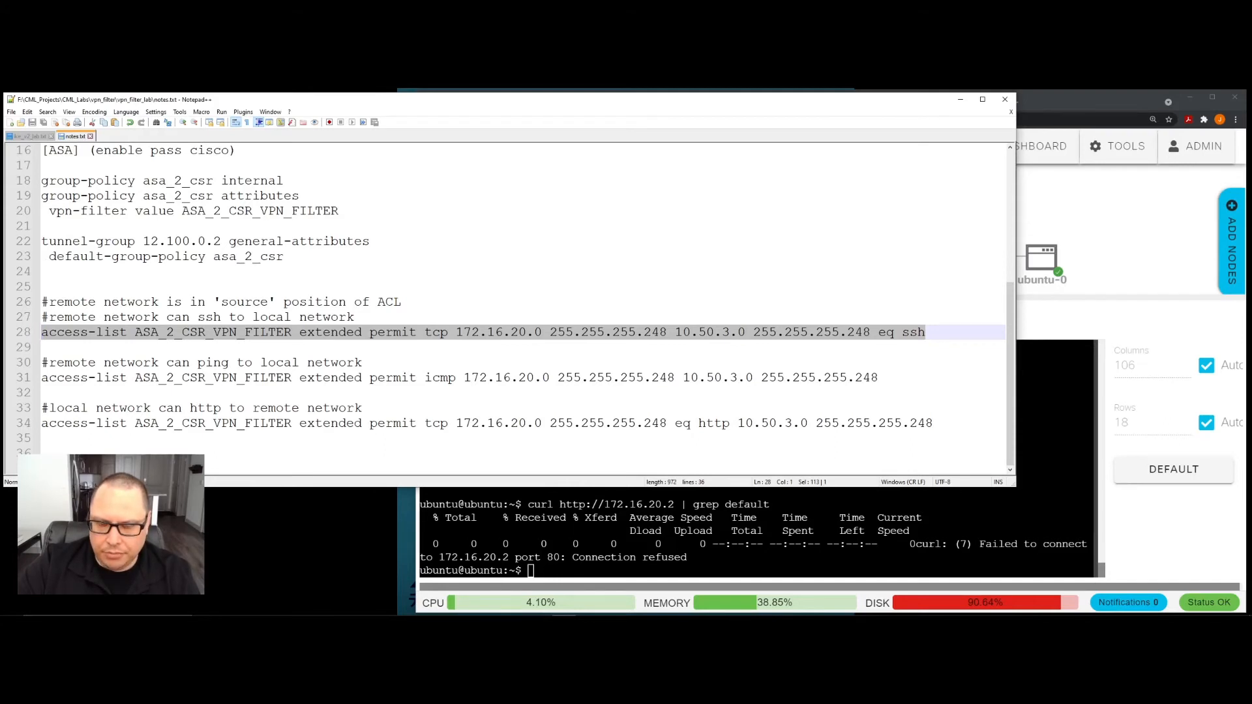
- Highlight the connection status in the ubuntu-1 curl output and compare it with the access-list entries in the notes
click(587, 558)
drag(573, 558, 687, 559)
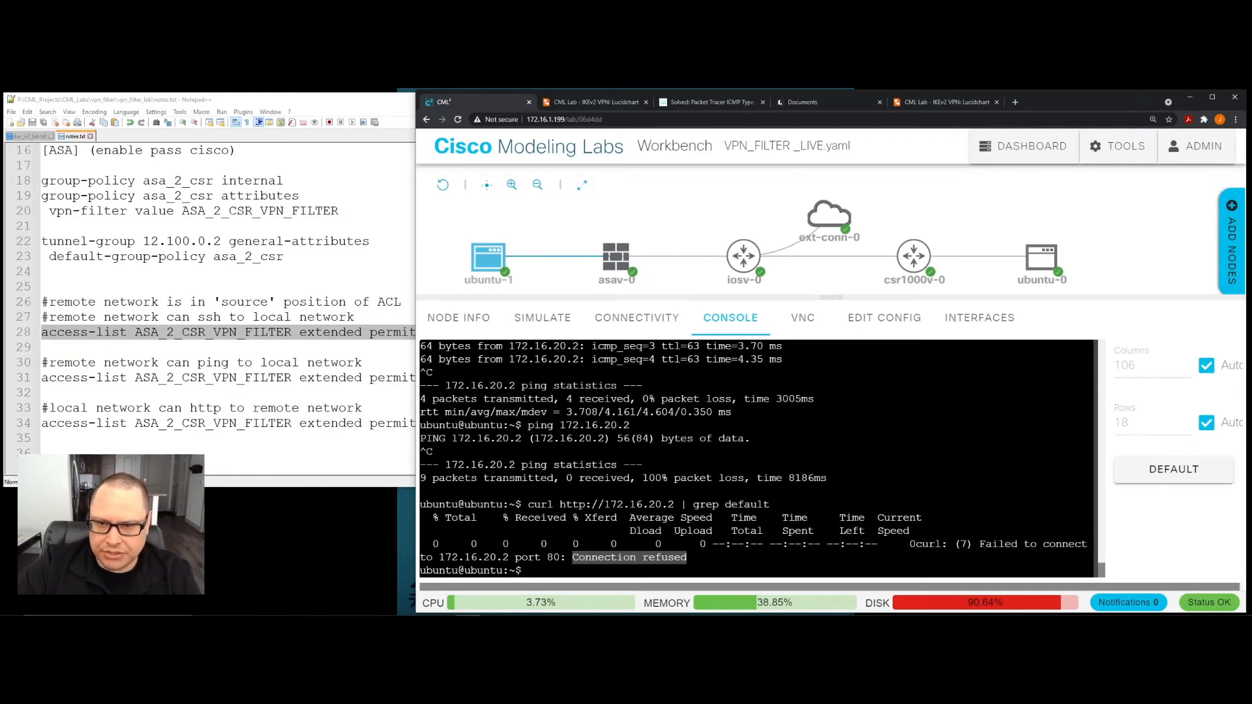
click(370, 334)
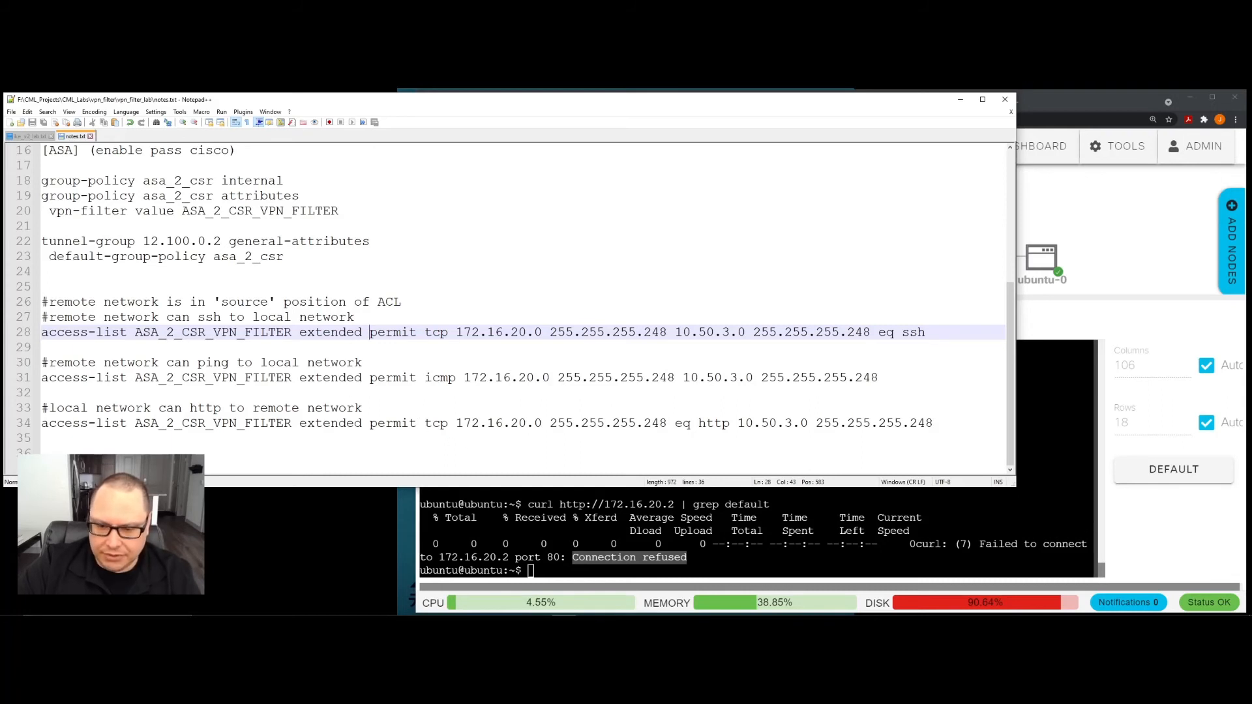
mouse_move(1048, 271)
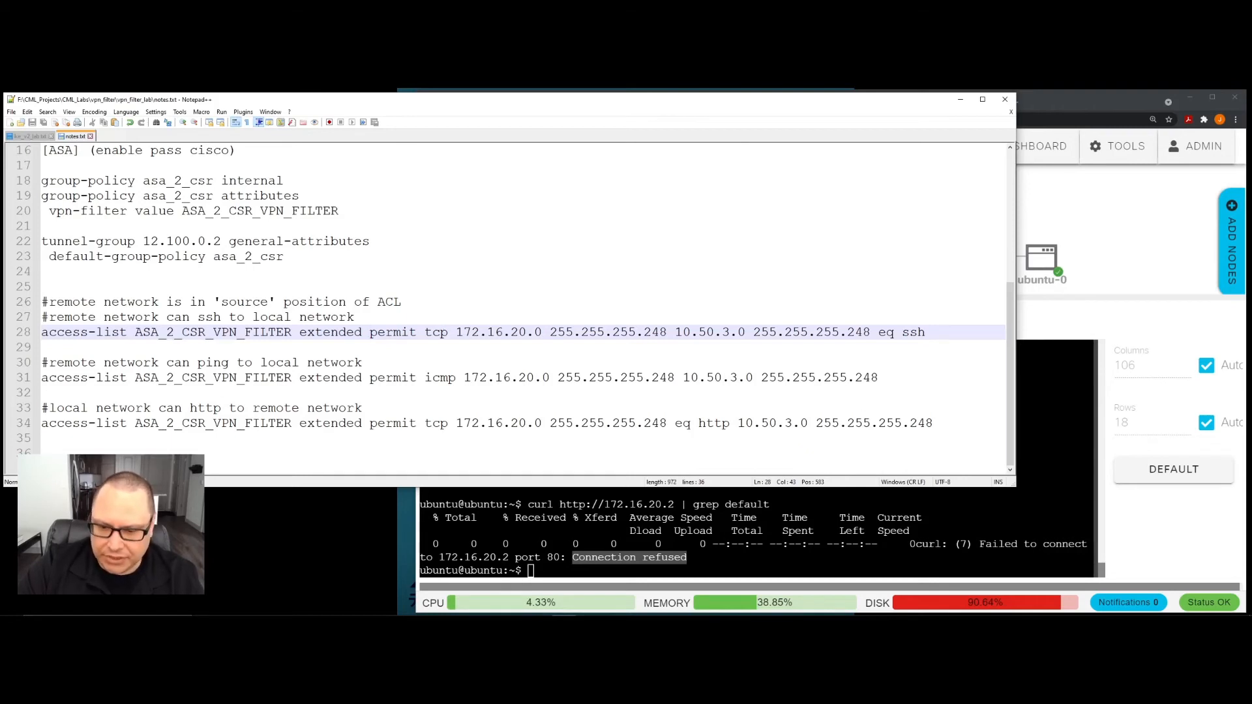
click(737, 566)
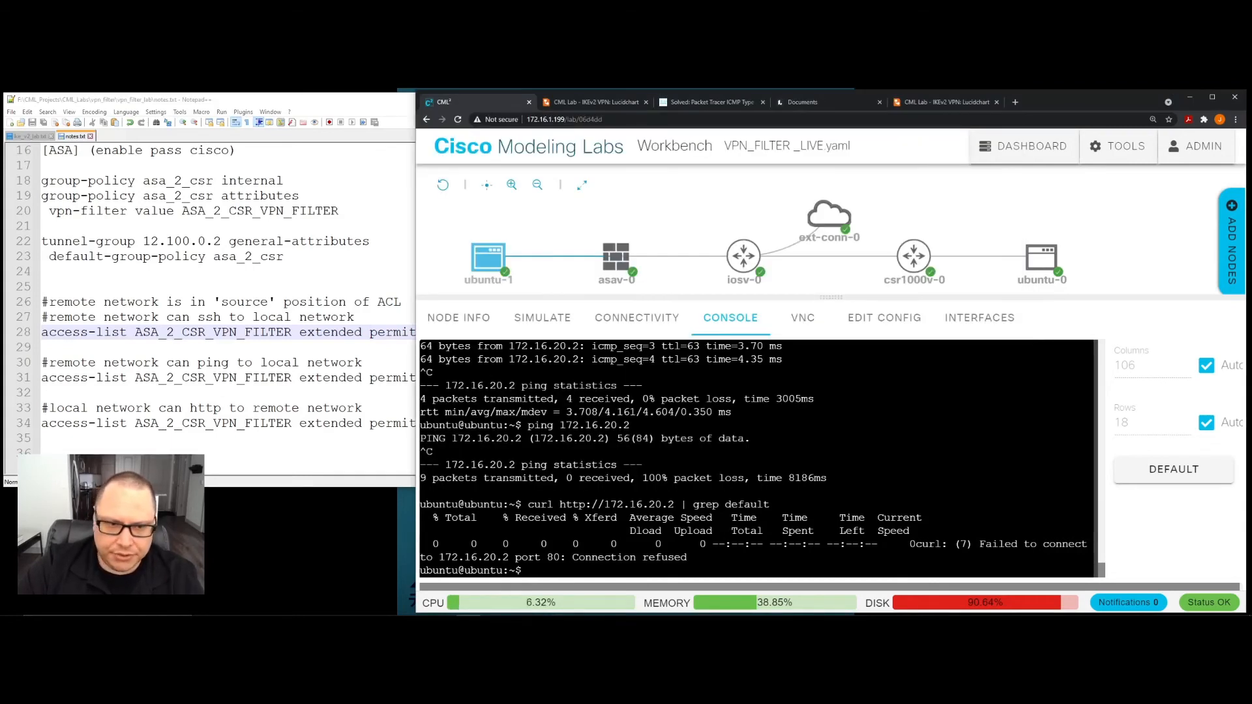
click(369, 396)
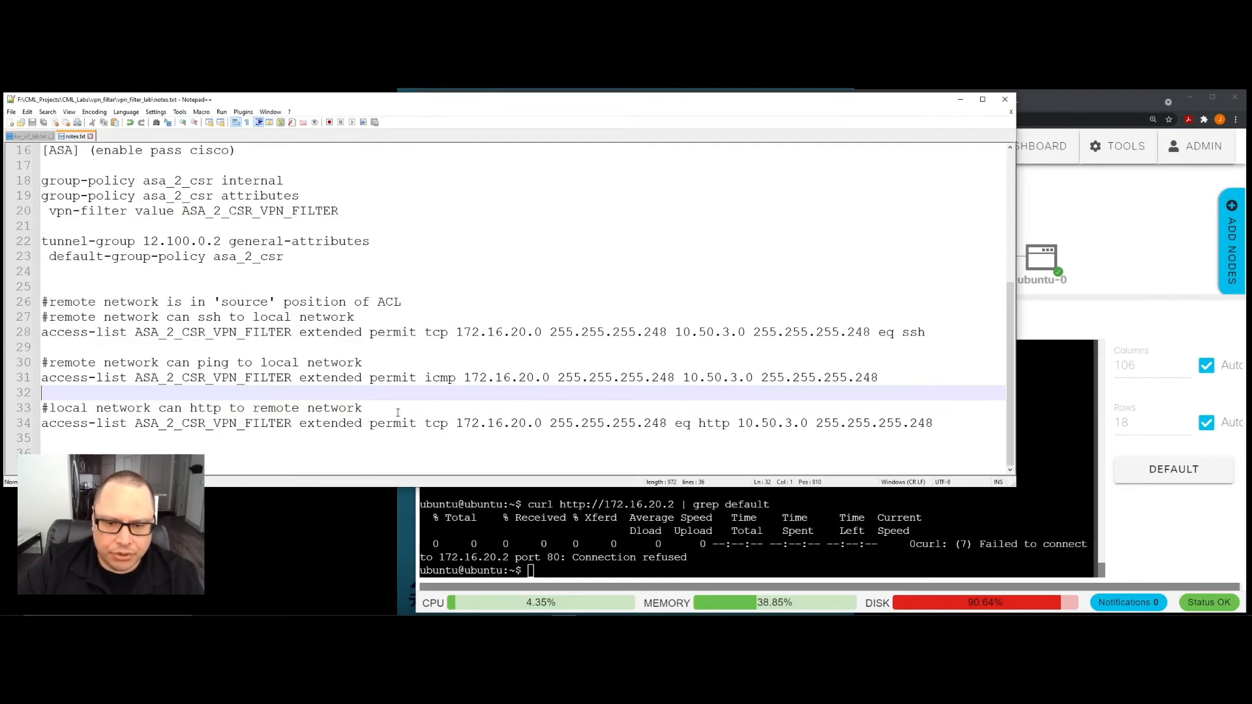
click(581, 532)
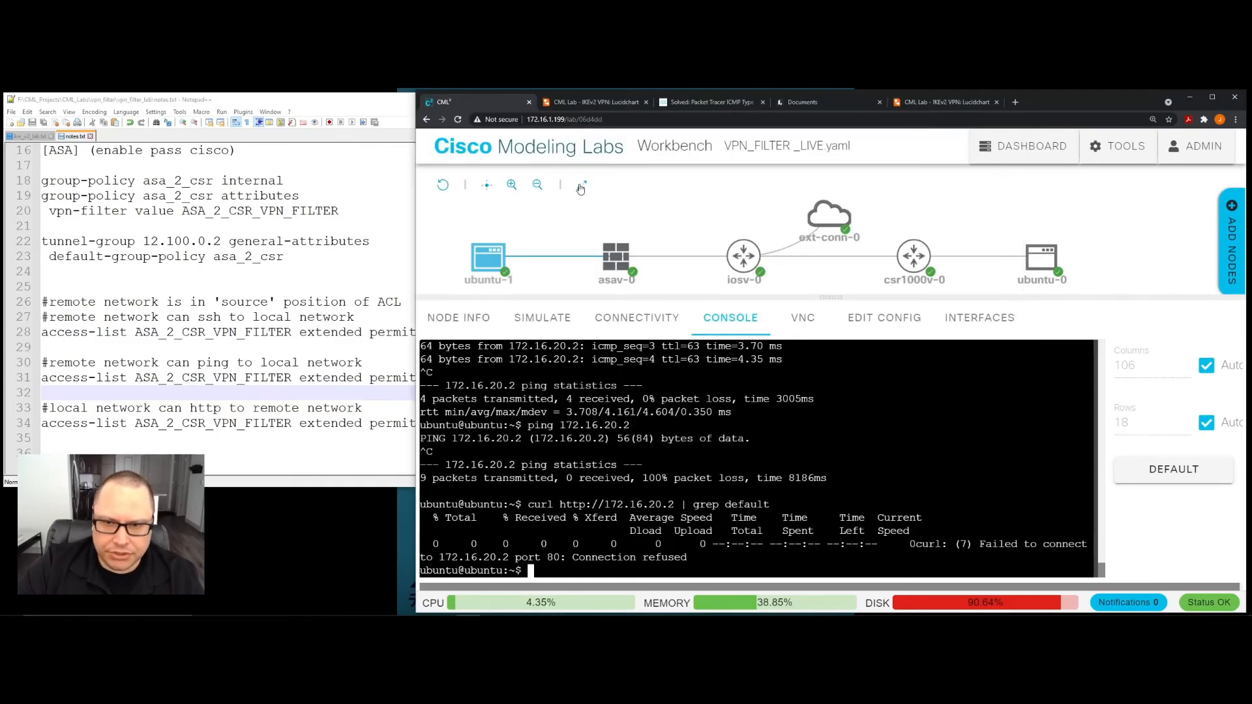
- Open the asav-0 console and enter global configuration mode with "config t"
click(616, 260)
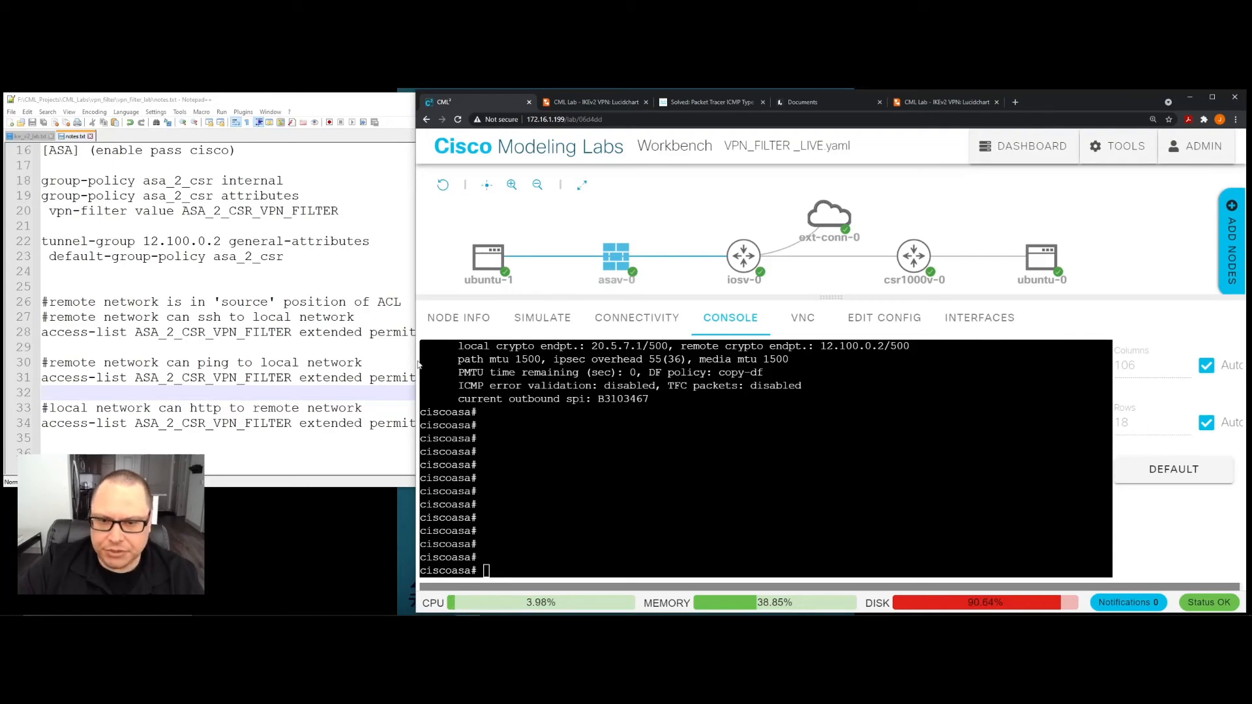
click(399, 317)
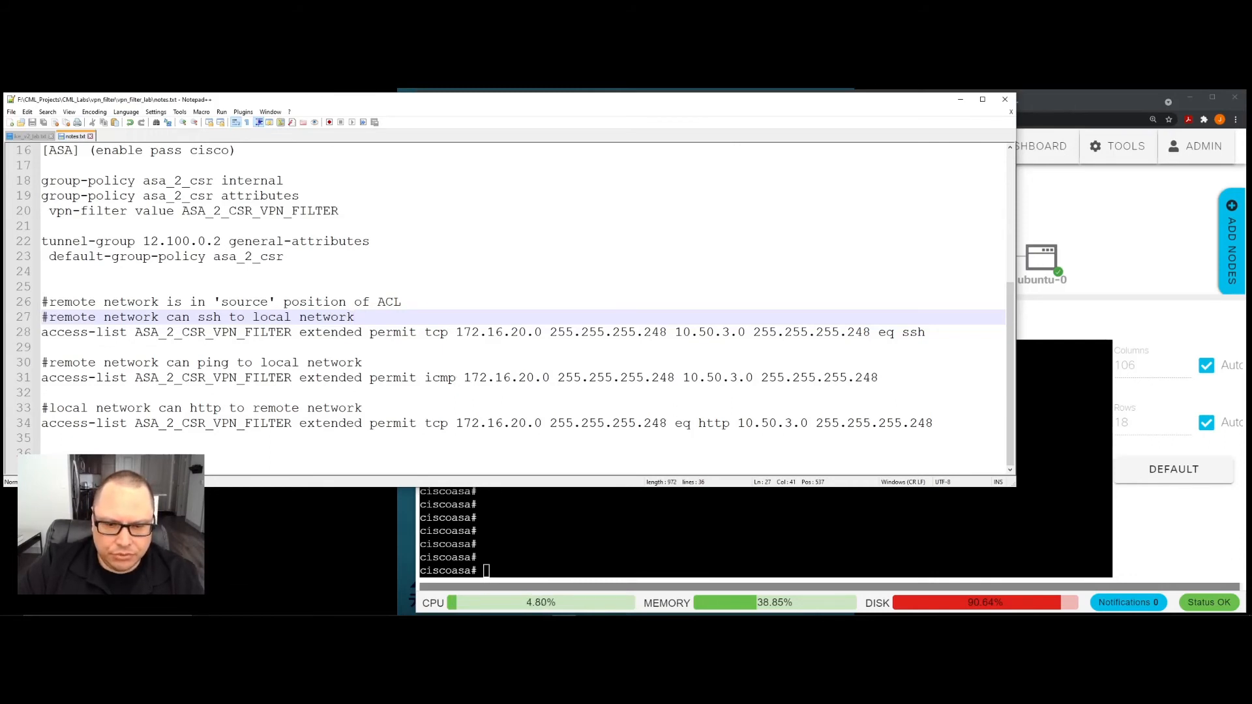
key(alt+Tab)
text(confi)
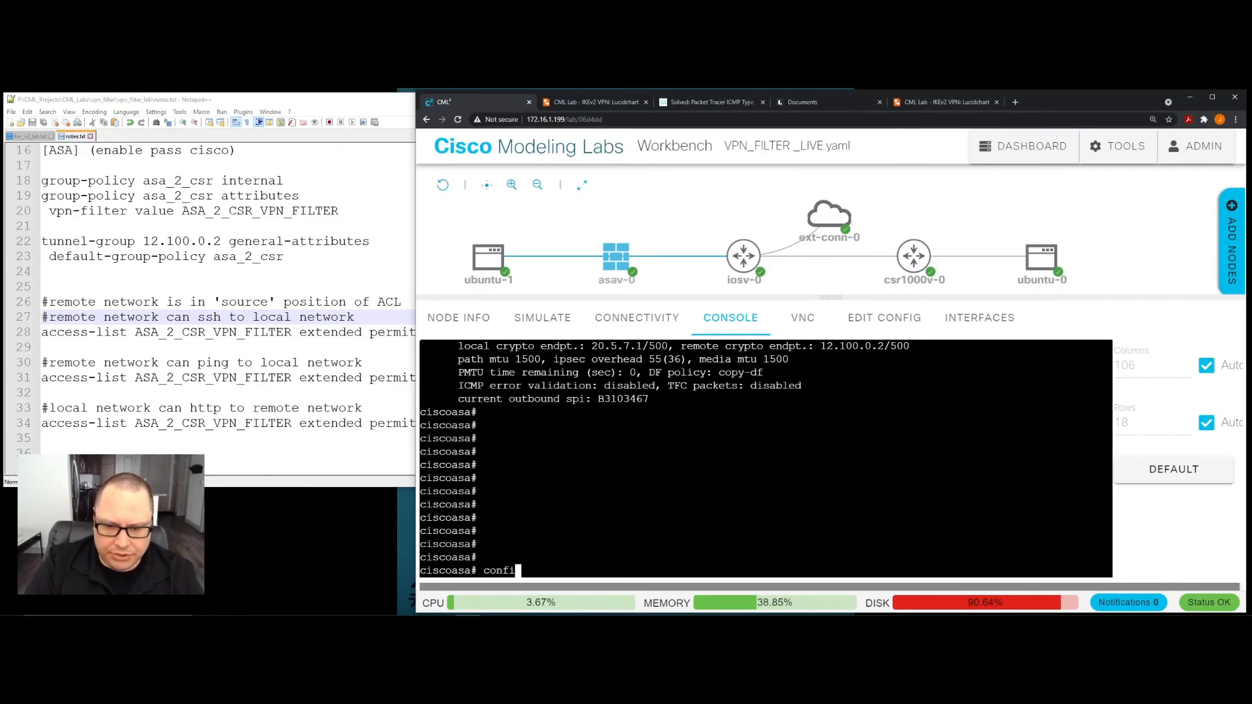
text(g t)
key(Return)
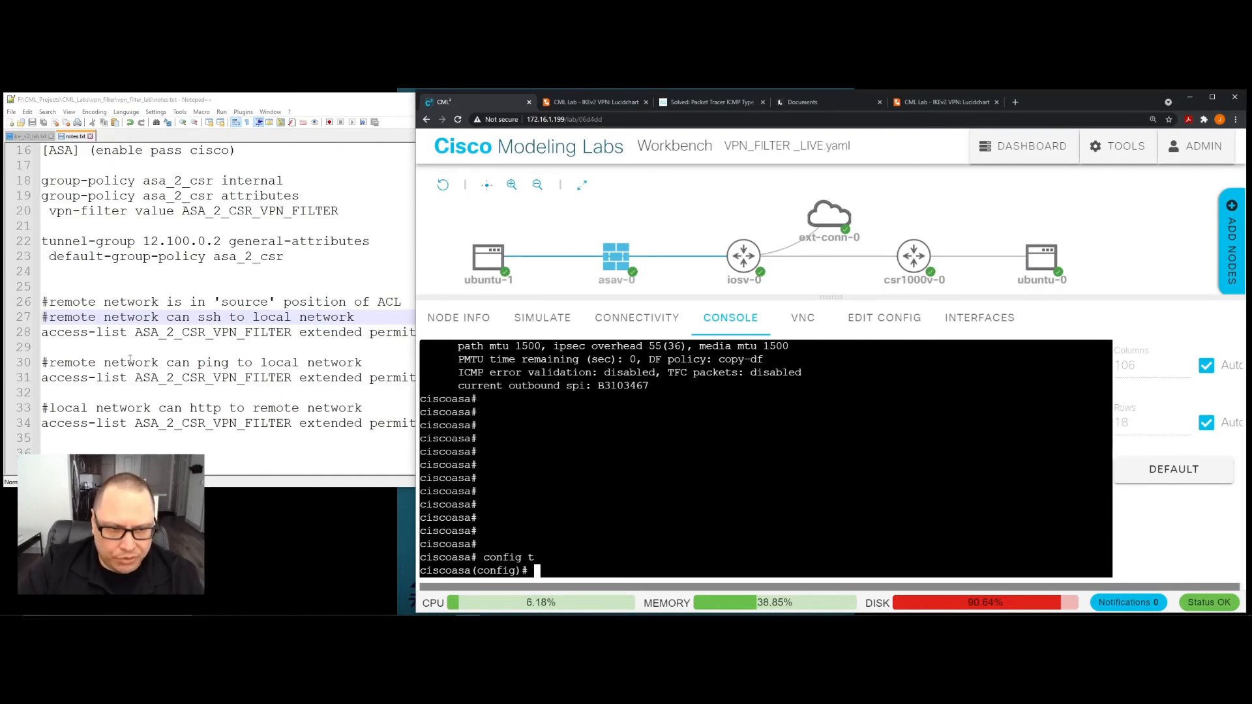
- Examine the ICMP access-list entry on line 31 of the notes, highlighting its protocol, source network and destination network
click(255, 362)
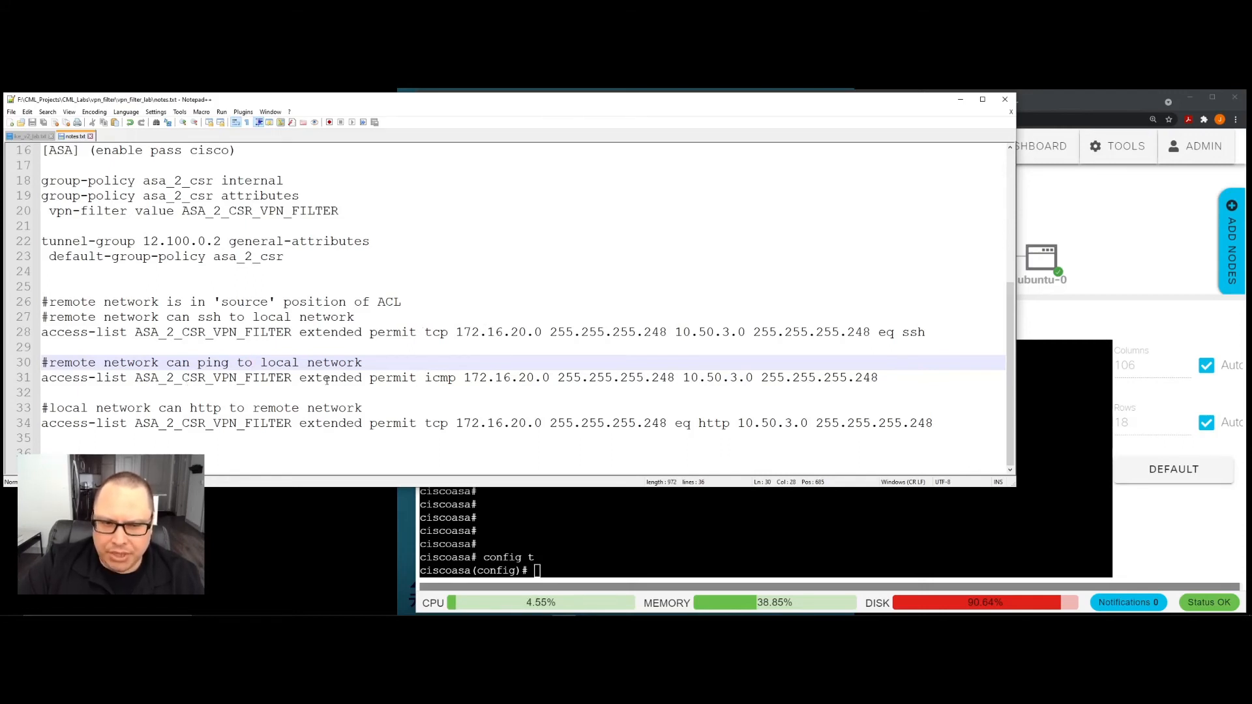
drag(425, 378, 454, 386)
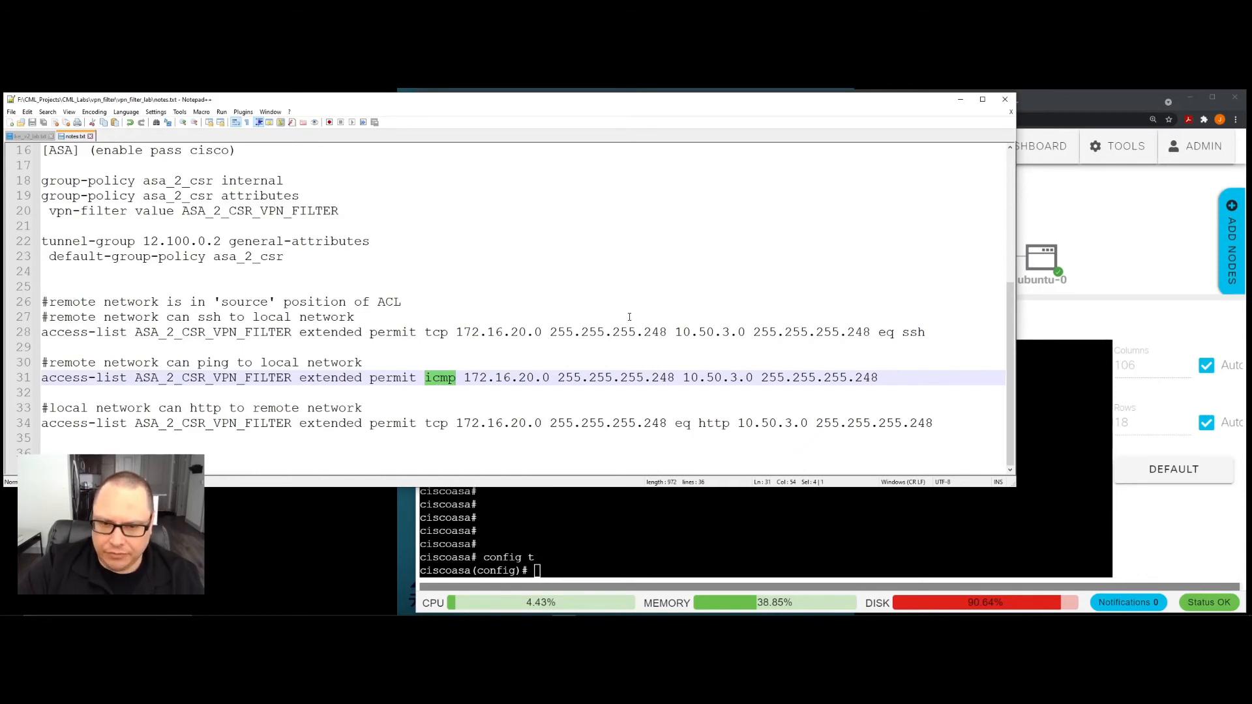
click(441, 378)
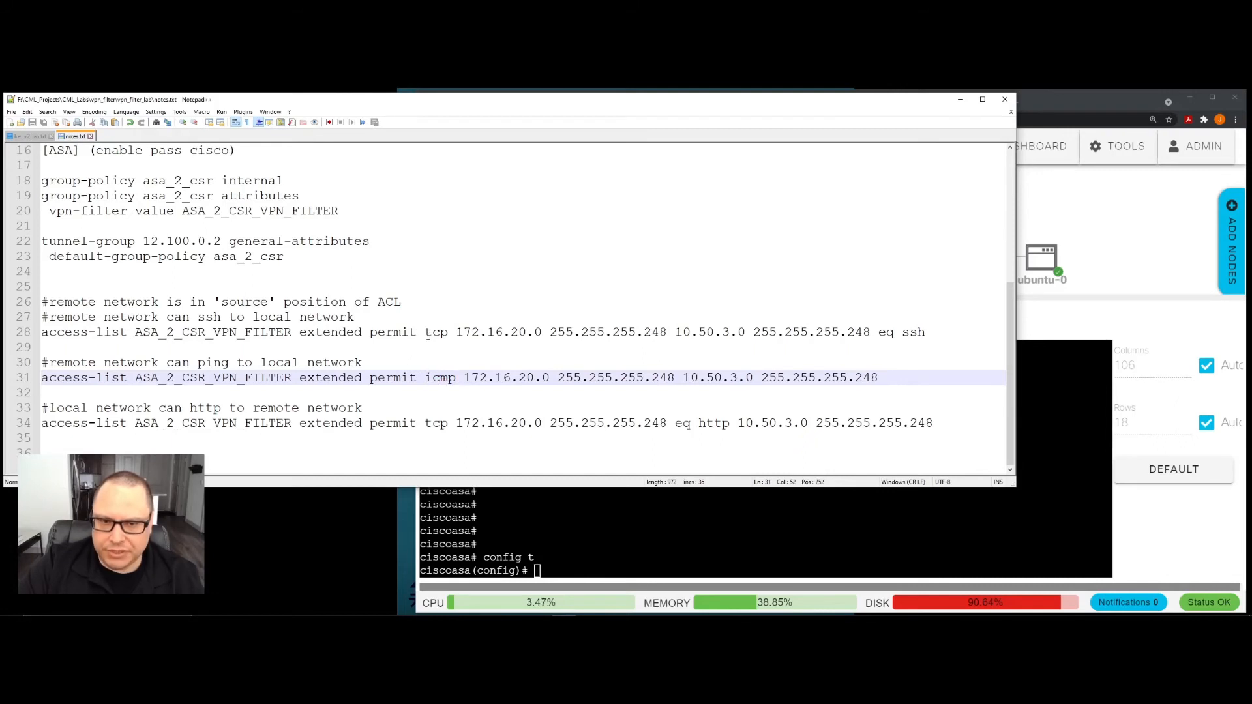
drag(425, 378, 456, 379)
click(523, 395)
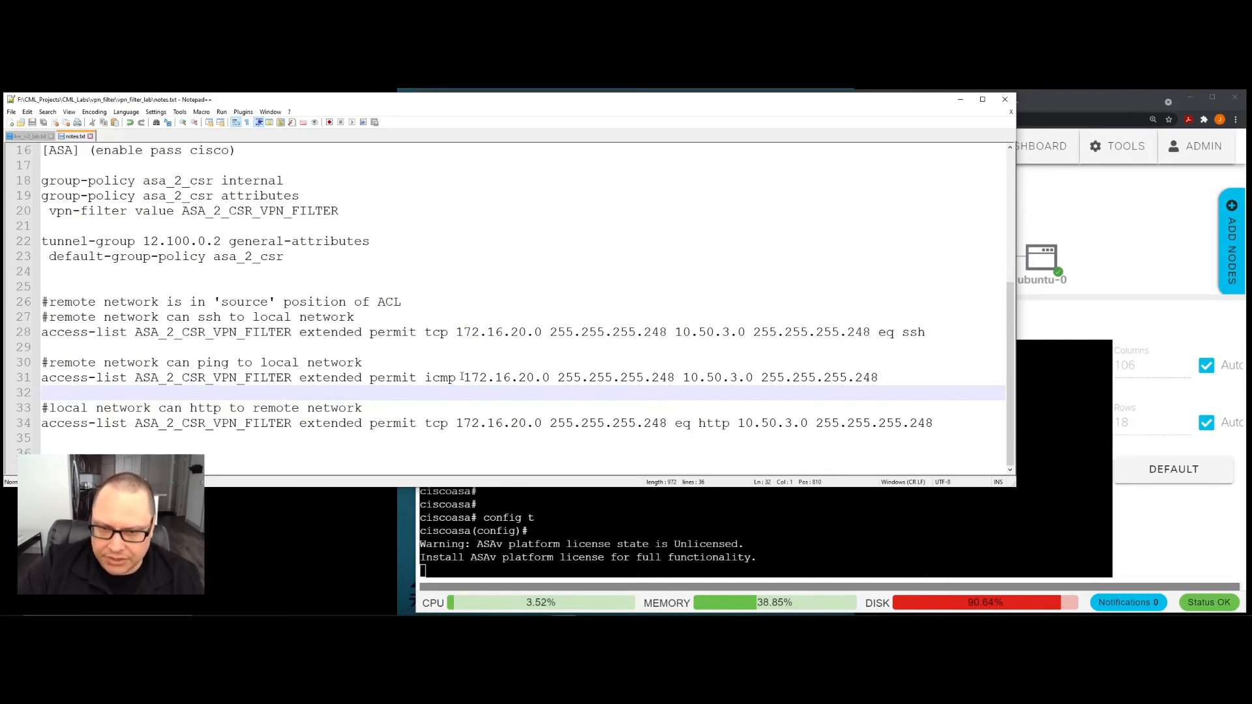
drag(465, 378, 675, 381)
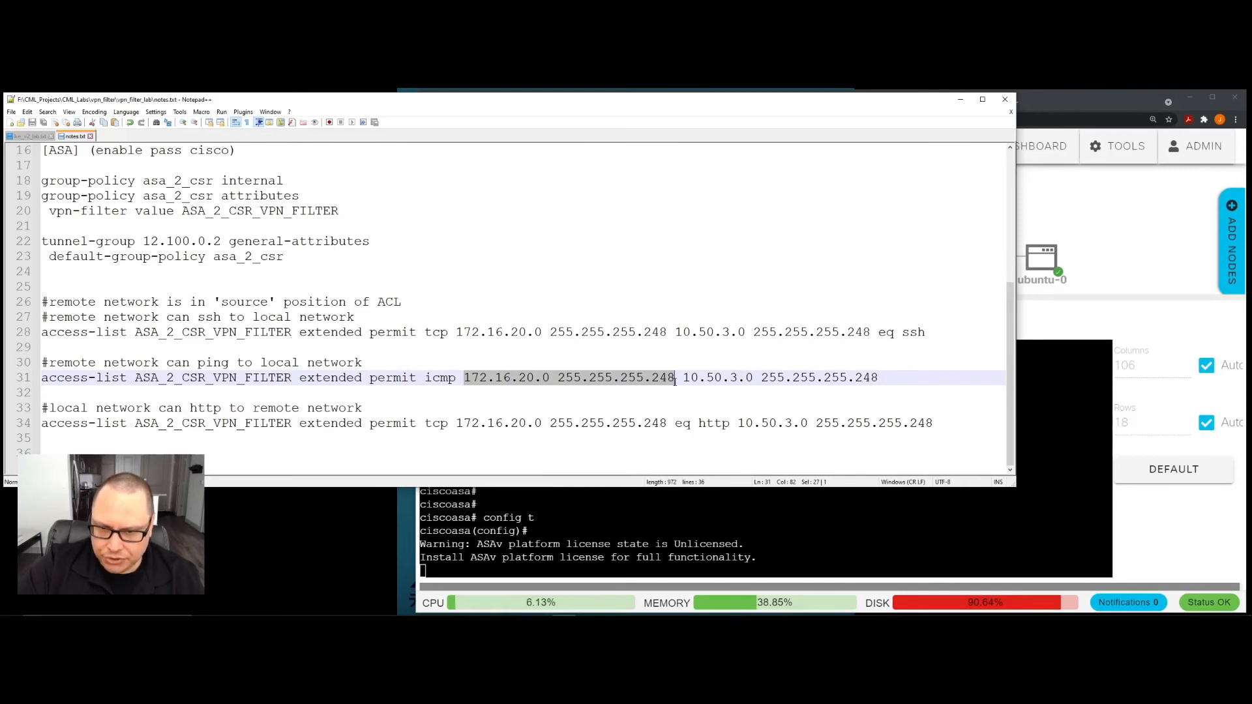
drag(683, 377, 880, 380)
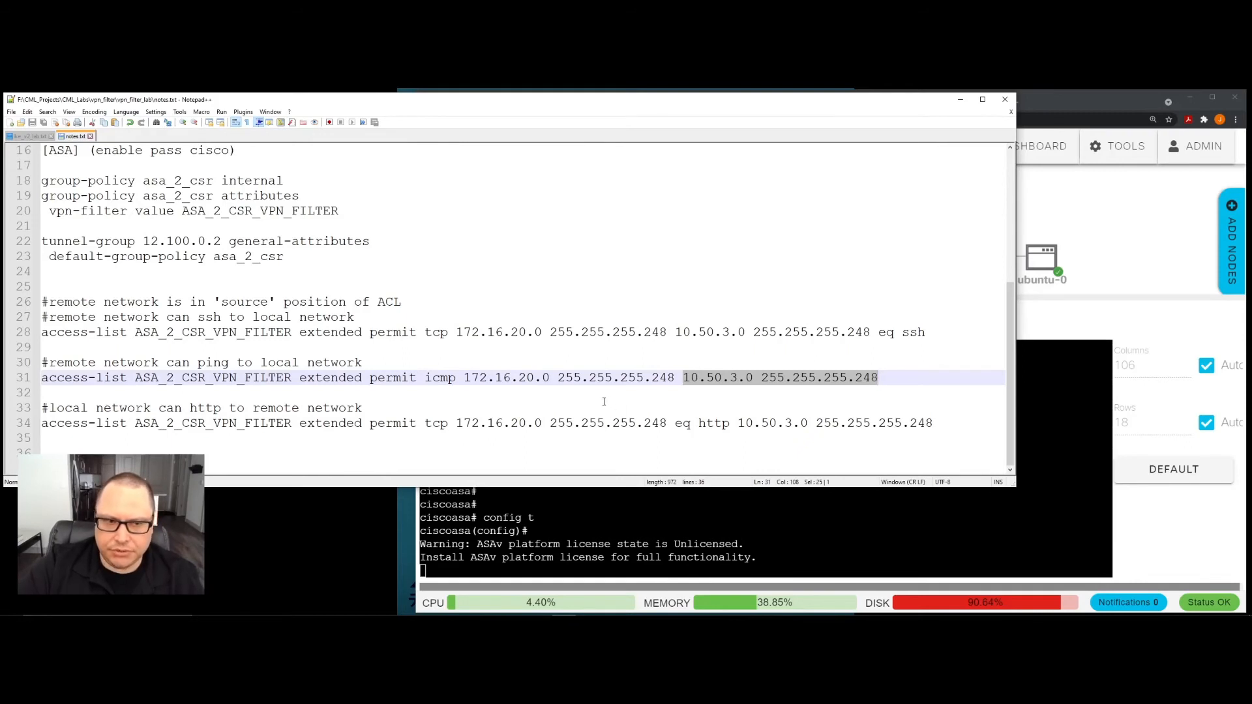
- Copy the complete ASA_2_CSR_VPN_FILTER ICMP entry from line 31 of the notes for the asav-0 configuration
click(430, 393)
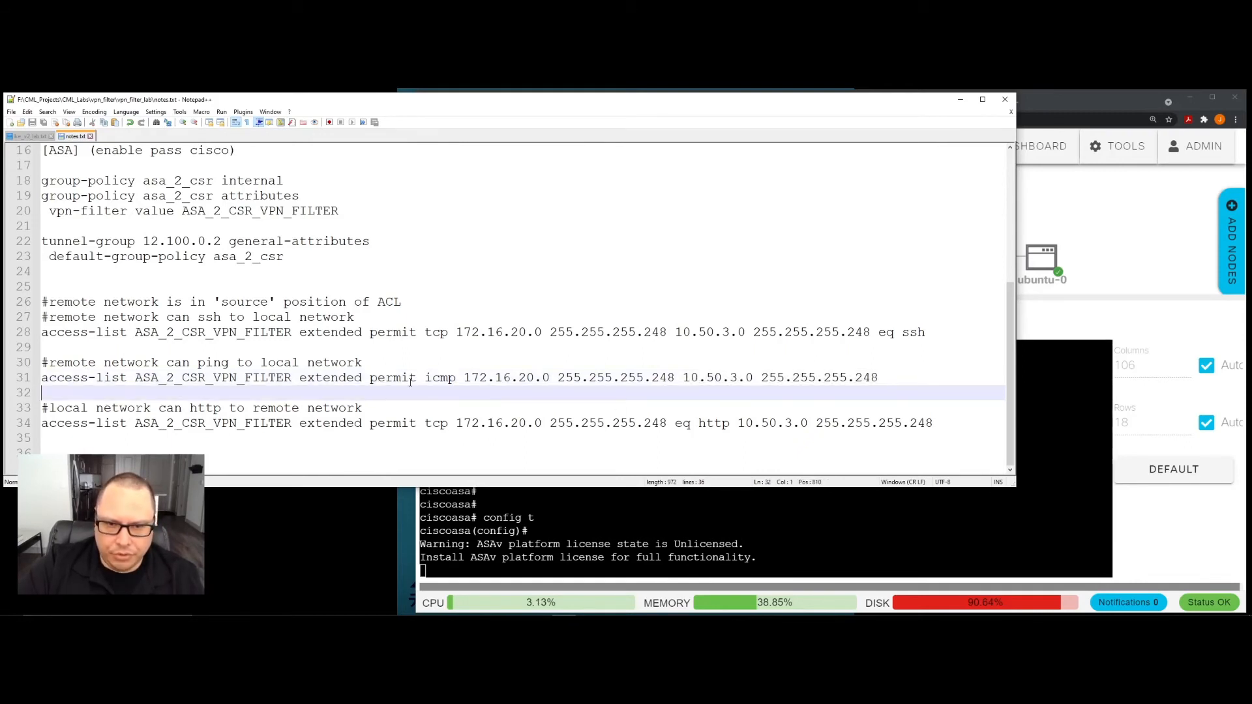
drag(899, 374, 41, 378)
right_click(66, 383)
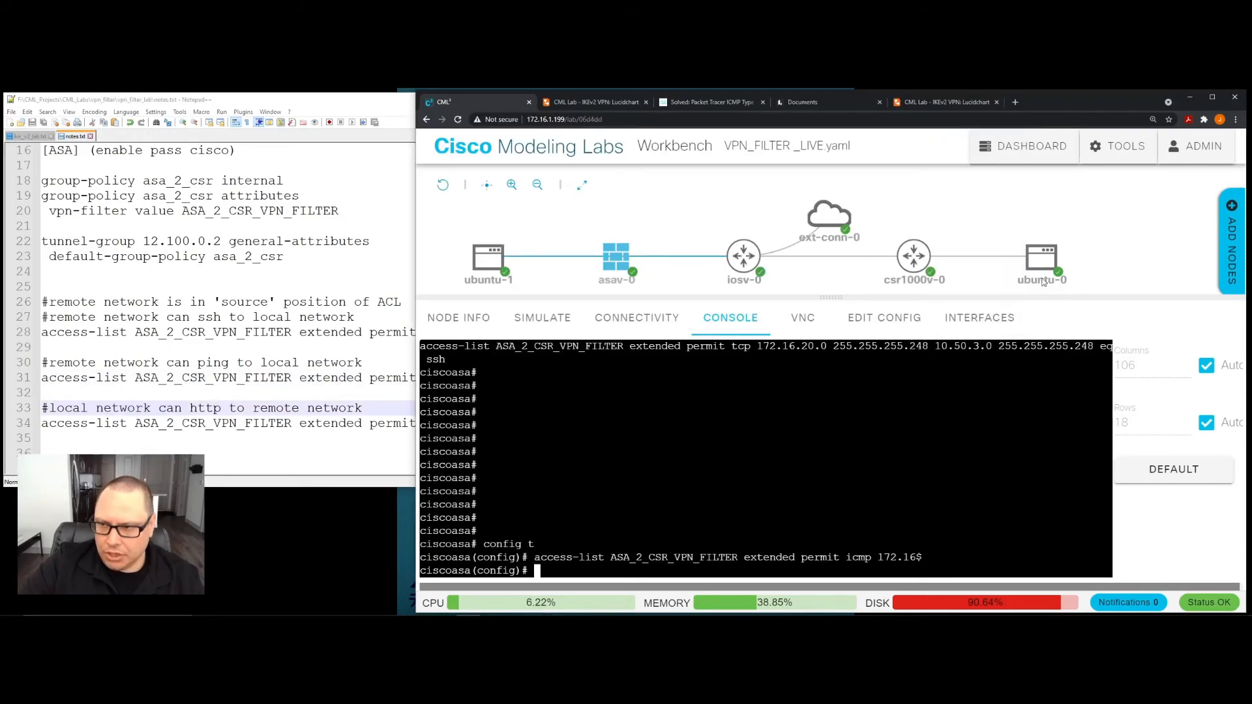
- Repeat "ping 10.50.3.2" from the ubuntu-0 console, stop it after a few replies, and clear the console
click(1047, 260)
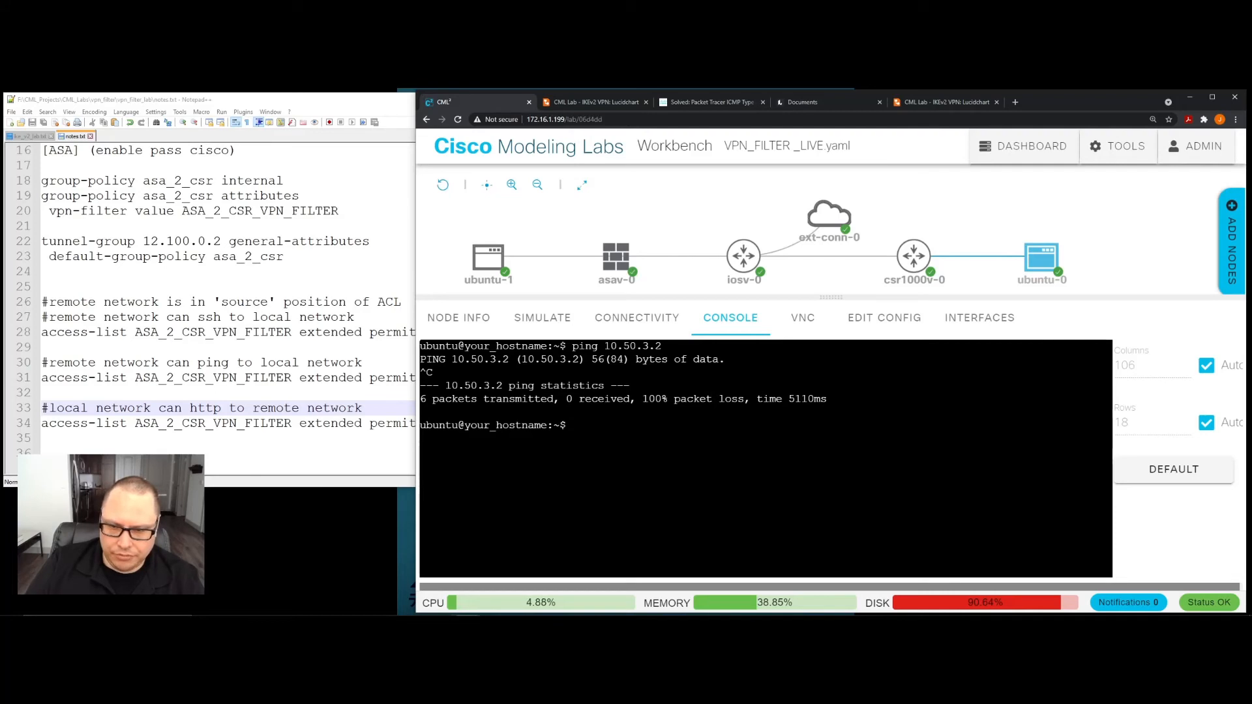
key(Up)
key(Return)
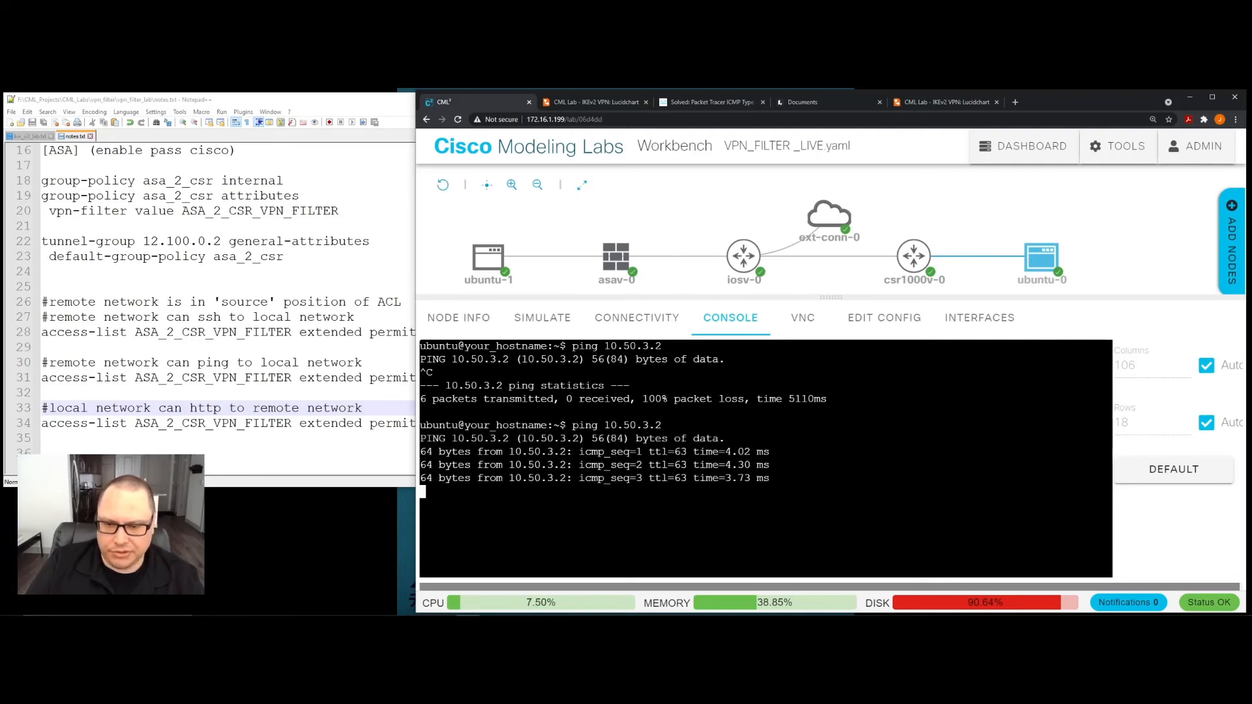
key(ctrl+c)
text(clear)
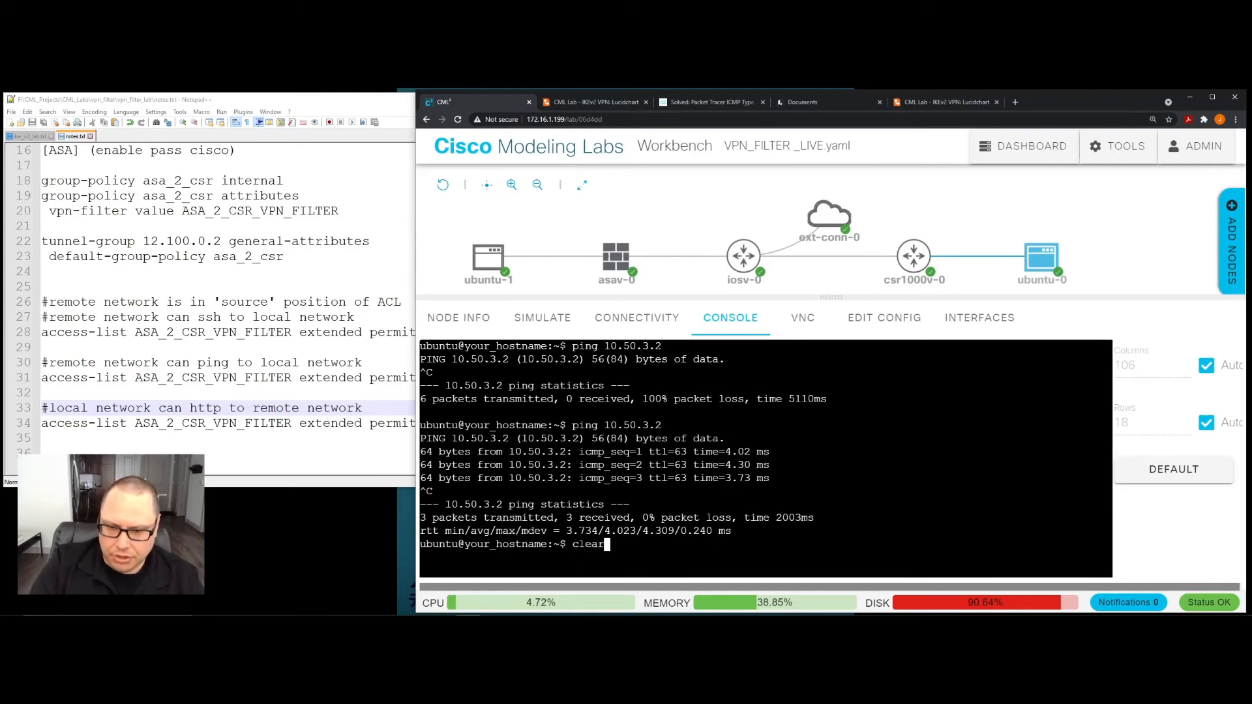
key(Return)
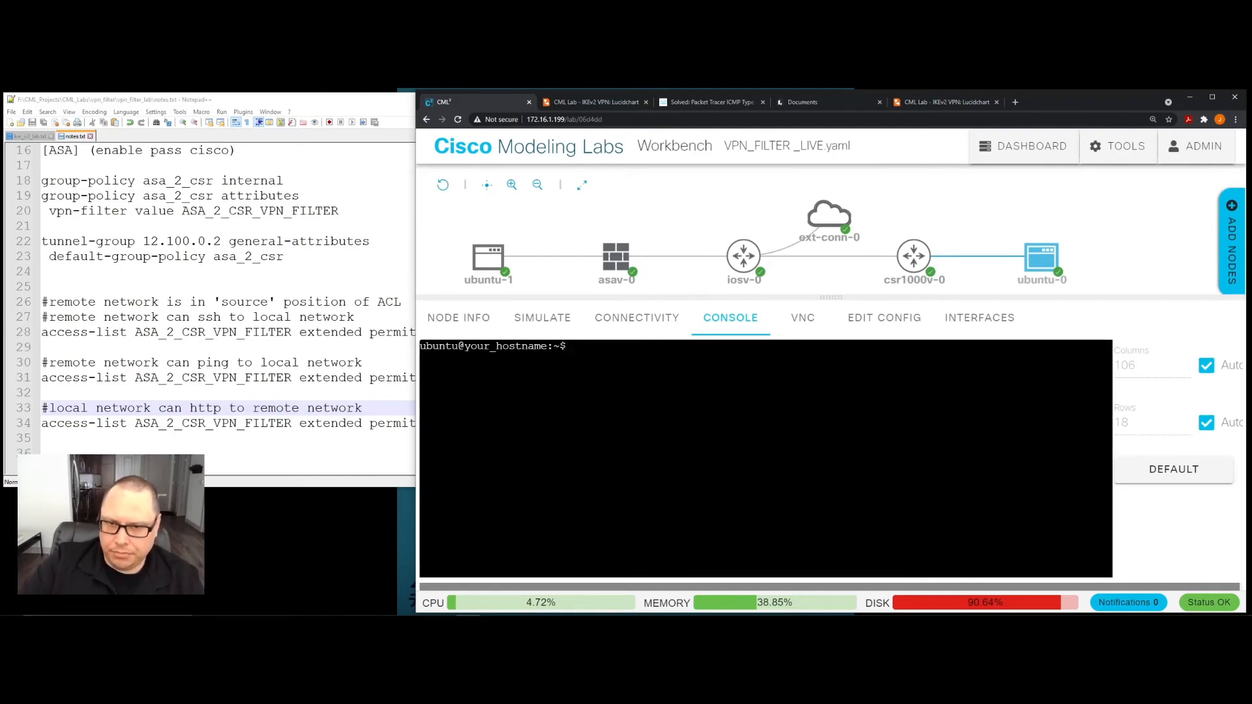
click(486, 262)
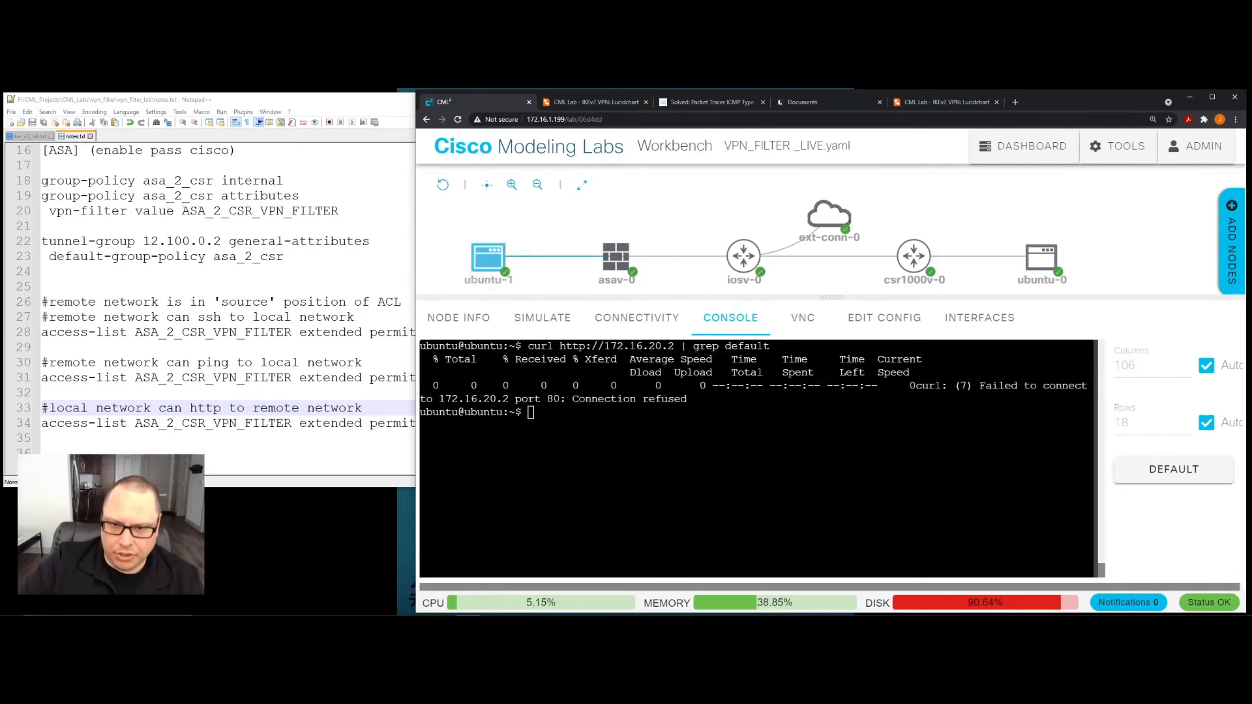
text(clear)
key(Return)
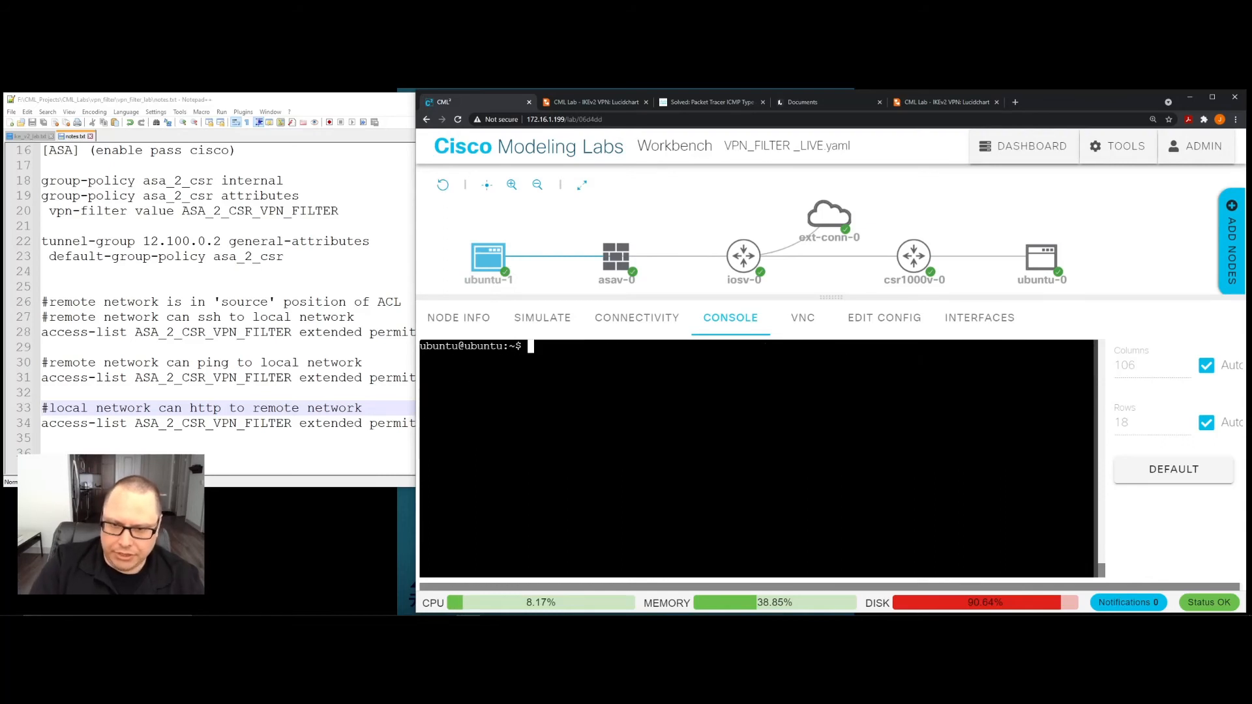
key(Up)
key(Up)
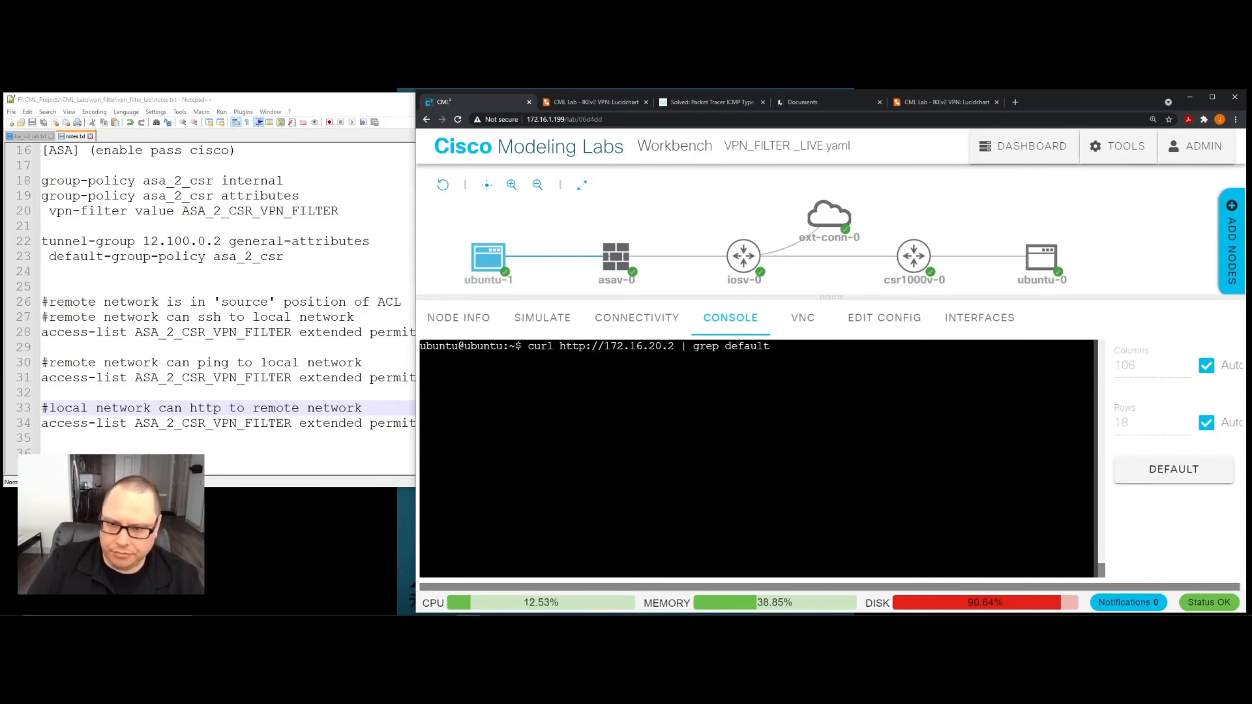
key(Return)
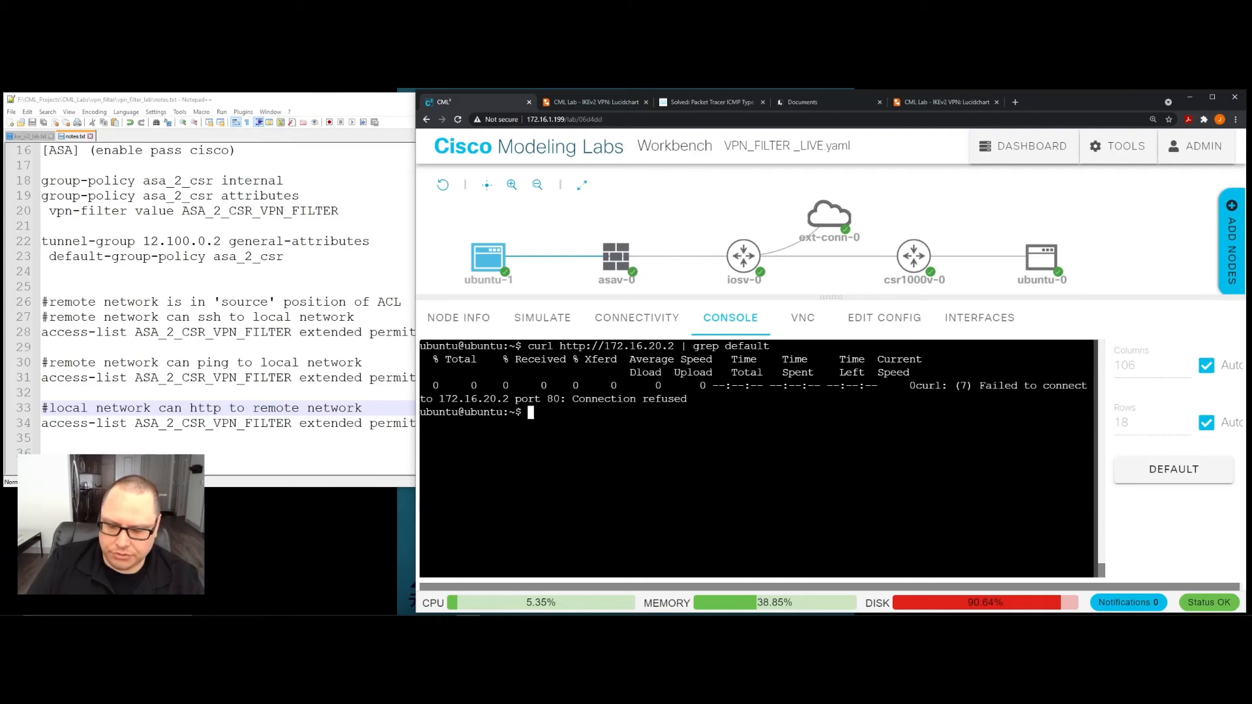
key(Return)
key(Return)
key(Return)
key(Return)
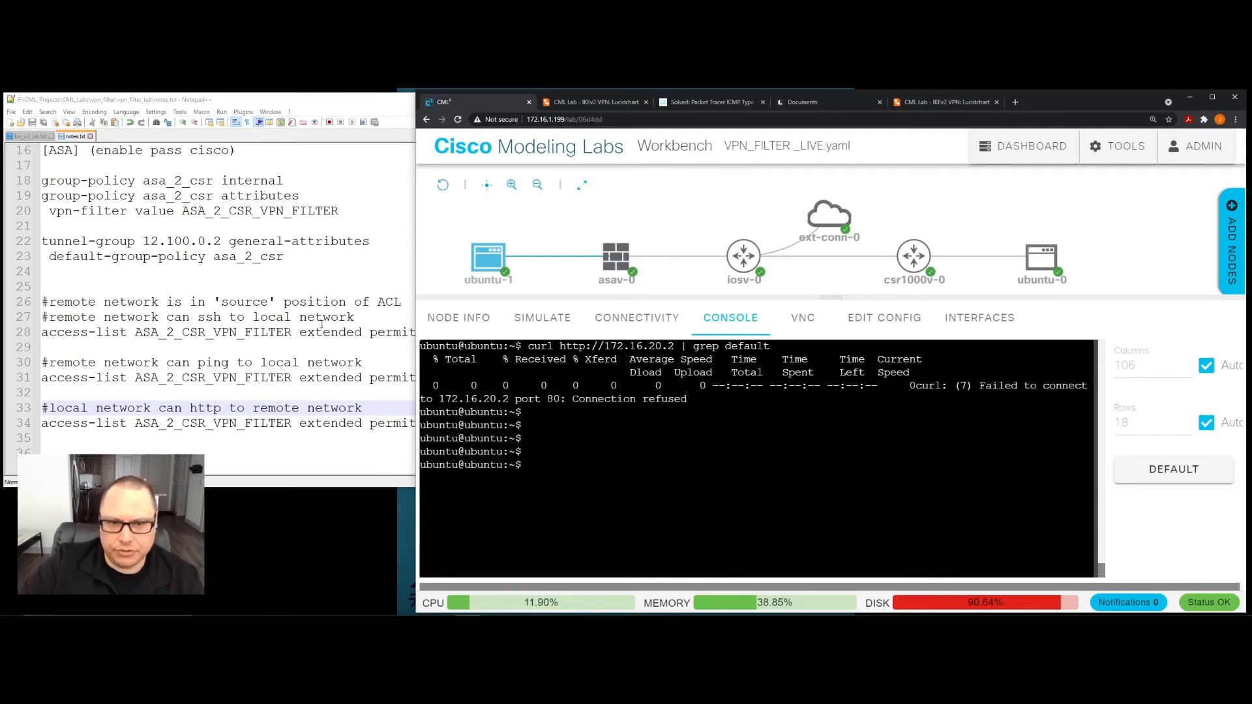
click(324, 318)
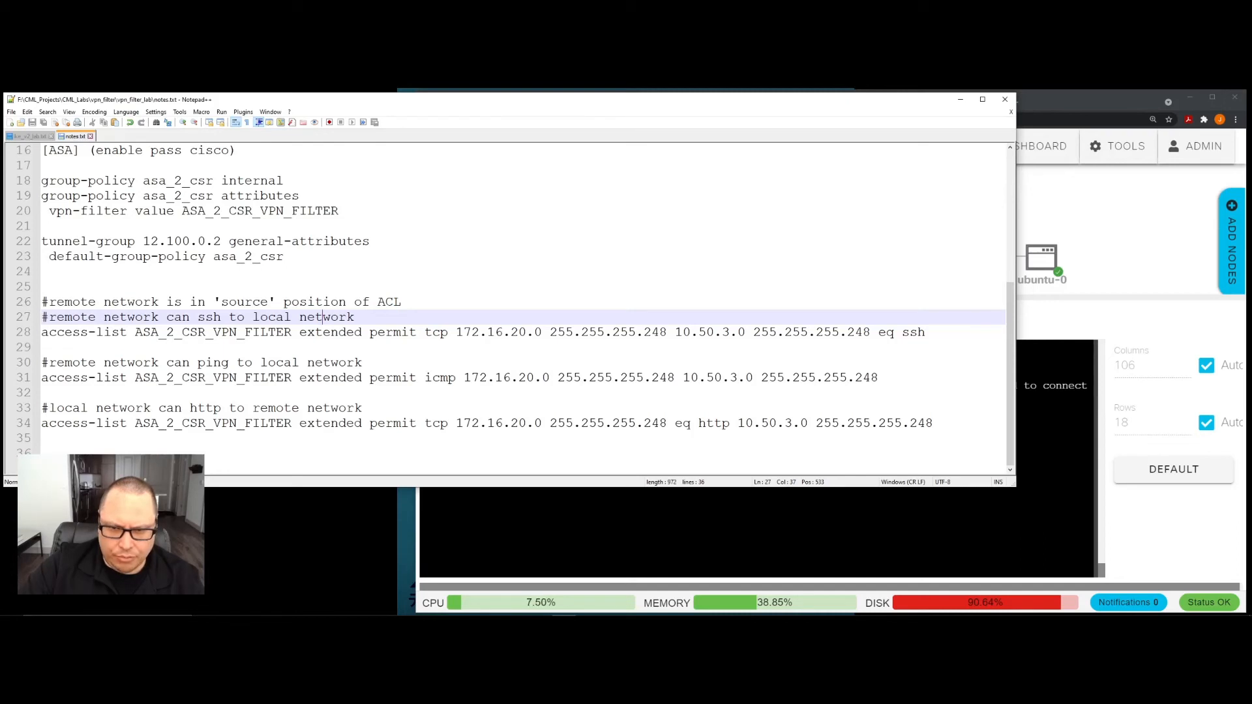
click(515, 525)
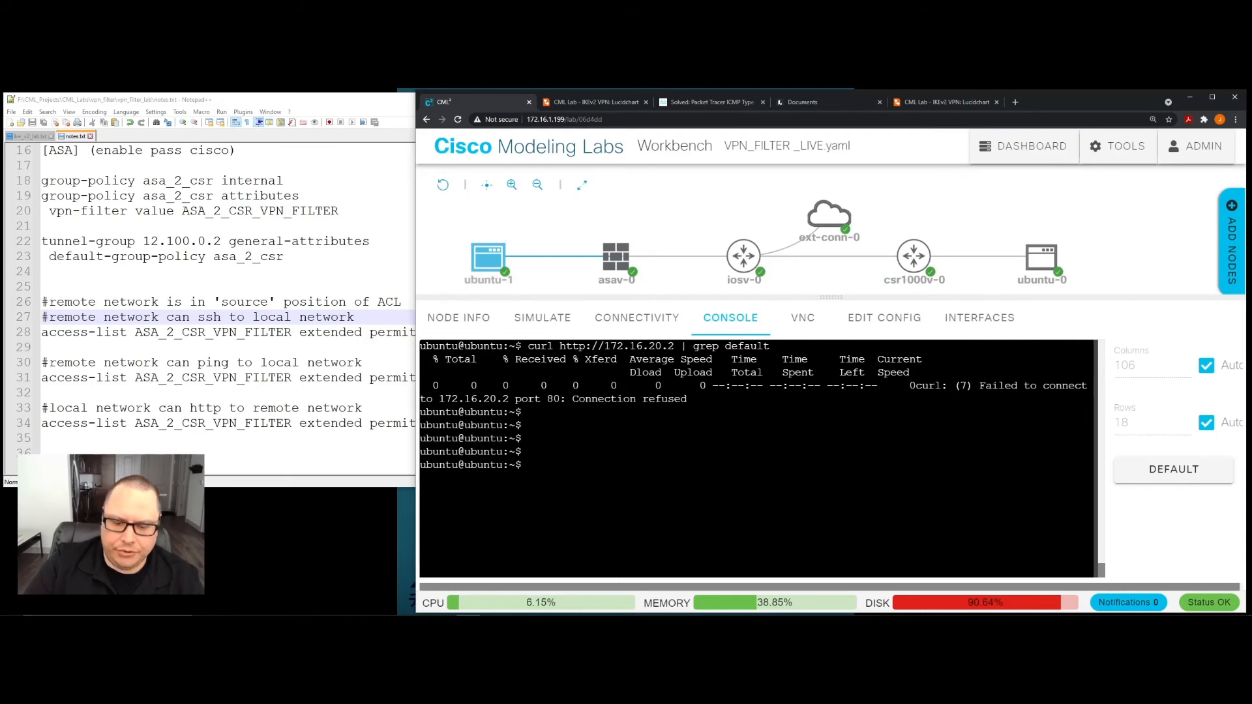
- Run "ping 172.16.20.2" from the ubuntu-1 console and stop it after a couple of replies
text(ping)
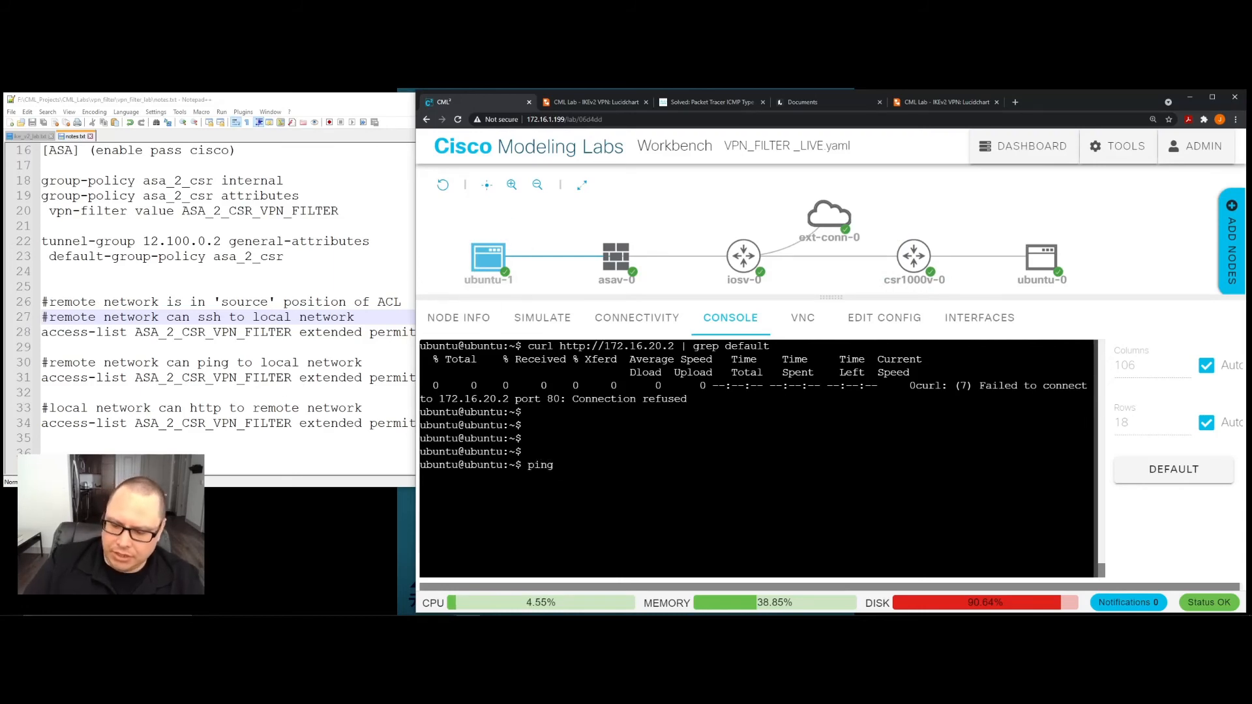
text( 172.16.)
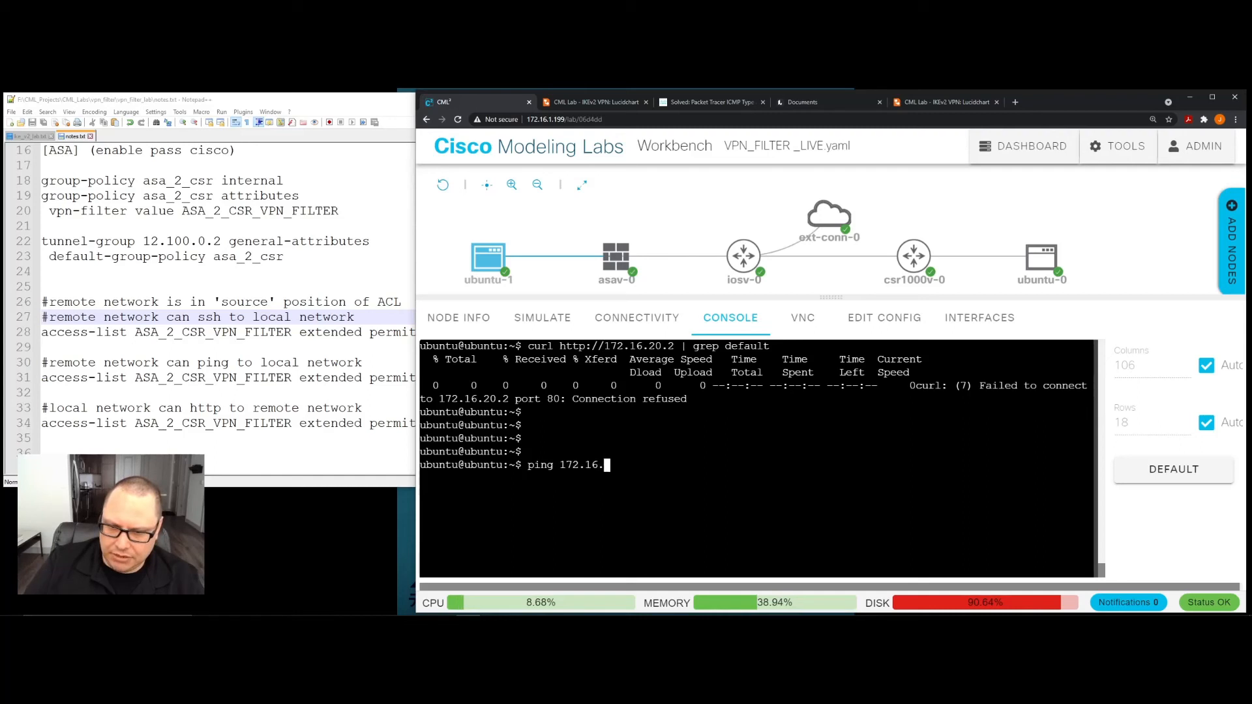
text(20.2)
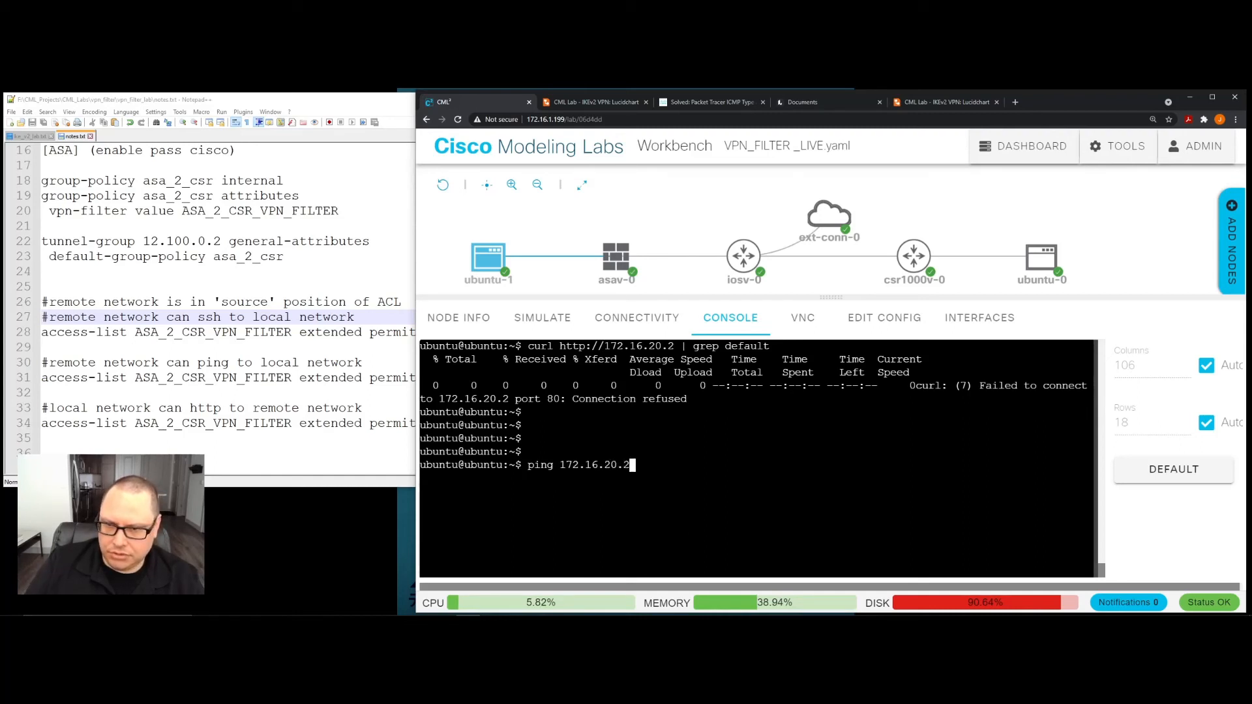
key(Return)
key(ctrl+c)
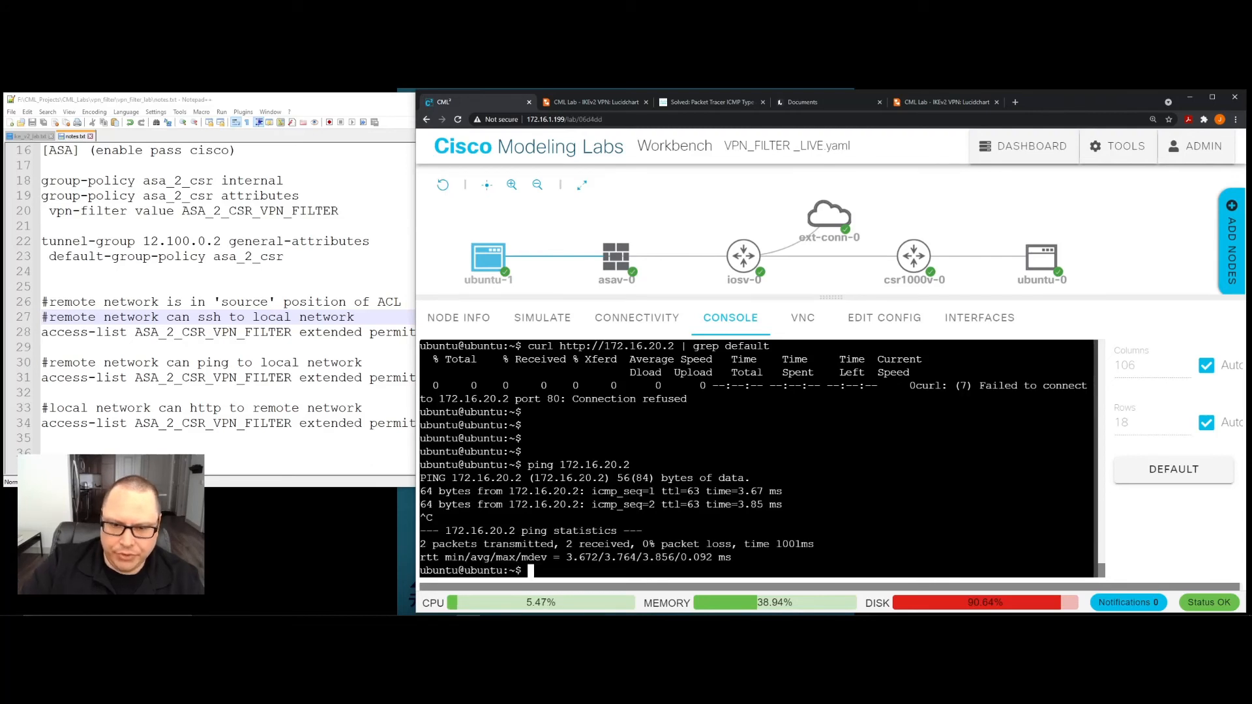
- Replace the comment above the ICMP access-list entry in the notes with "#ping is allowed bidirectionally"
click(267, 332)
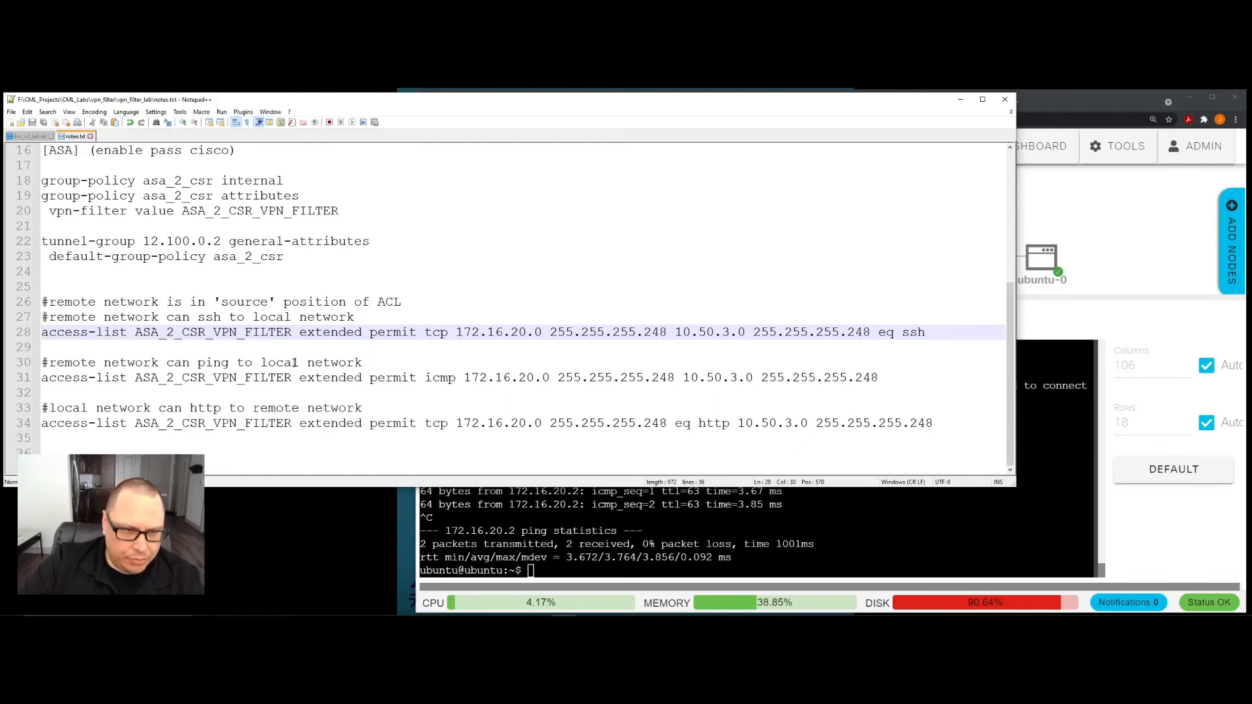
drag(375, 365, 49, 363)
text(p)
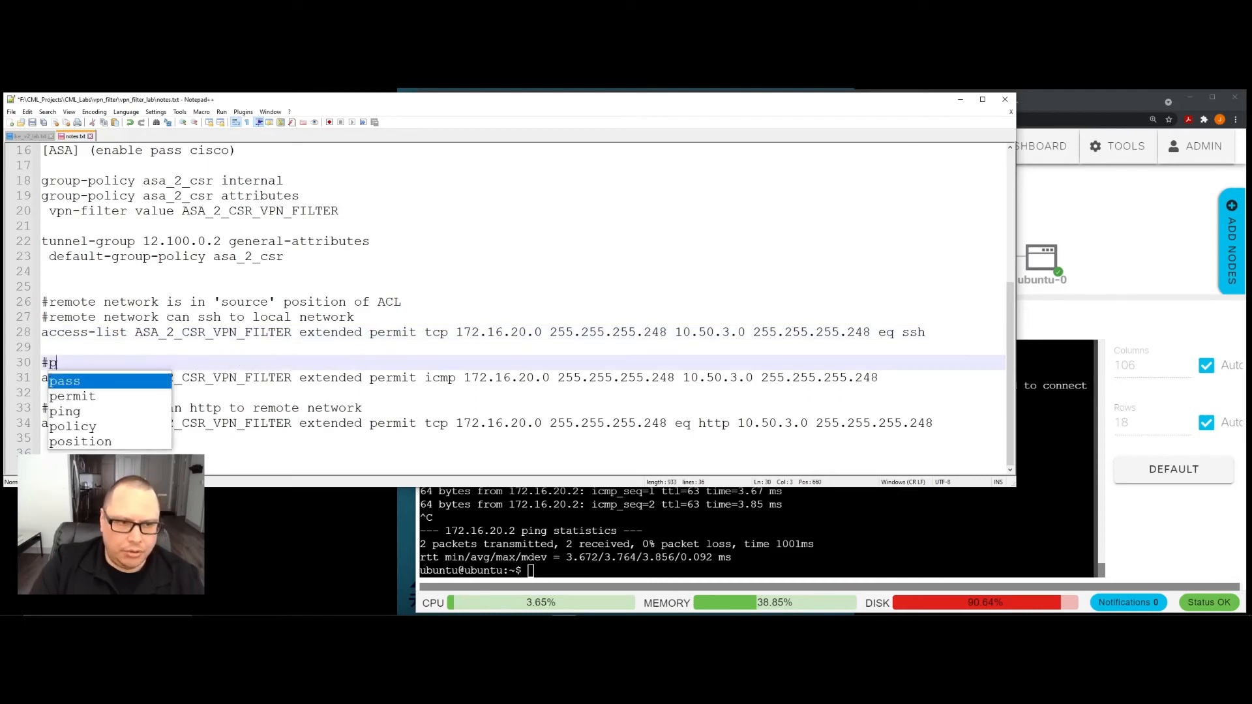
text(ing is allow)
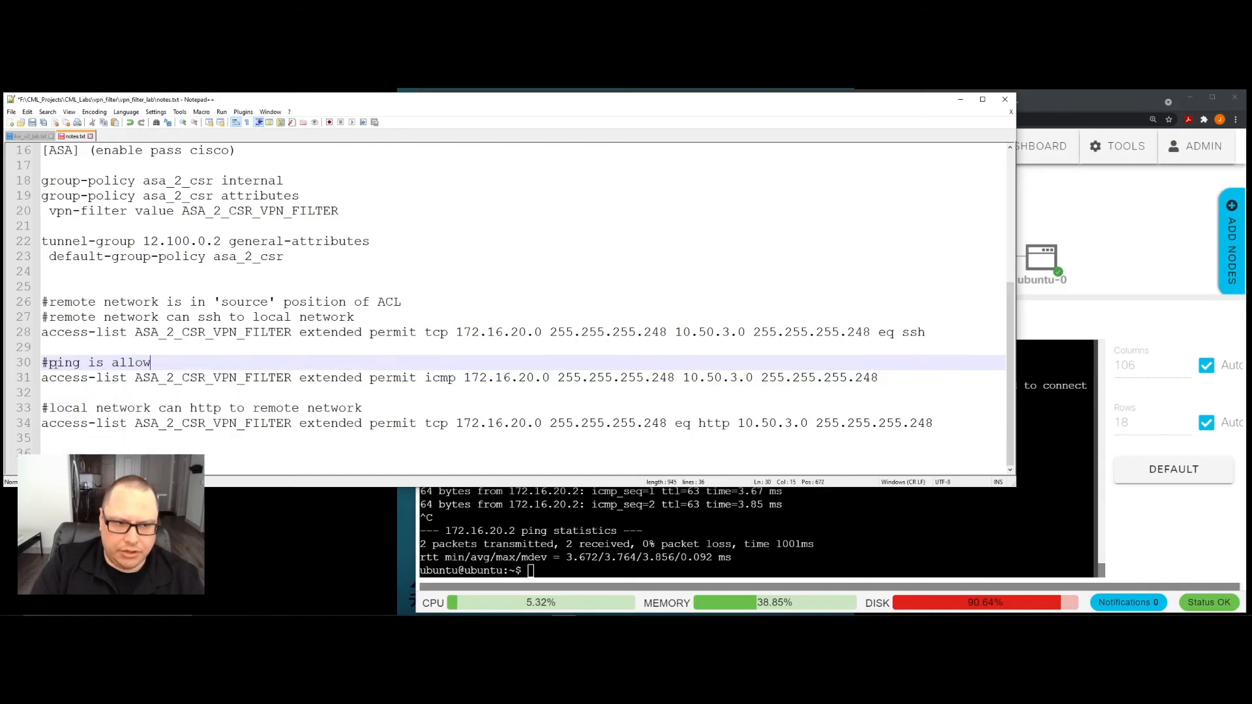
text(ed bi)
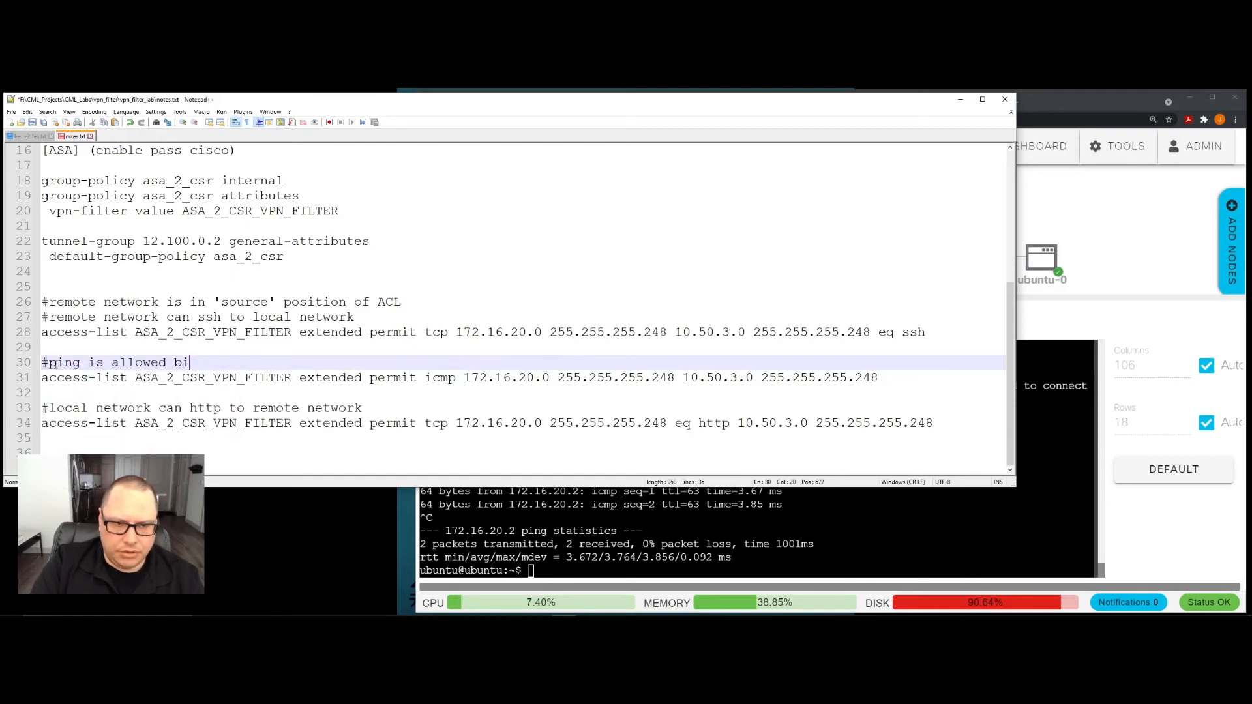
text(dire)
key(BackSpace)
key(BackSpace)
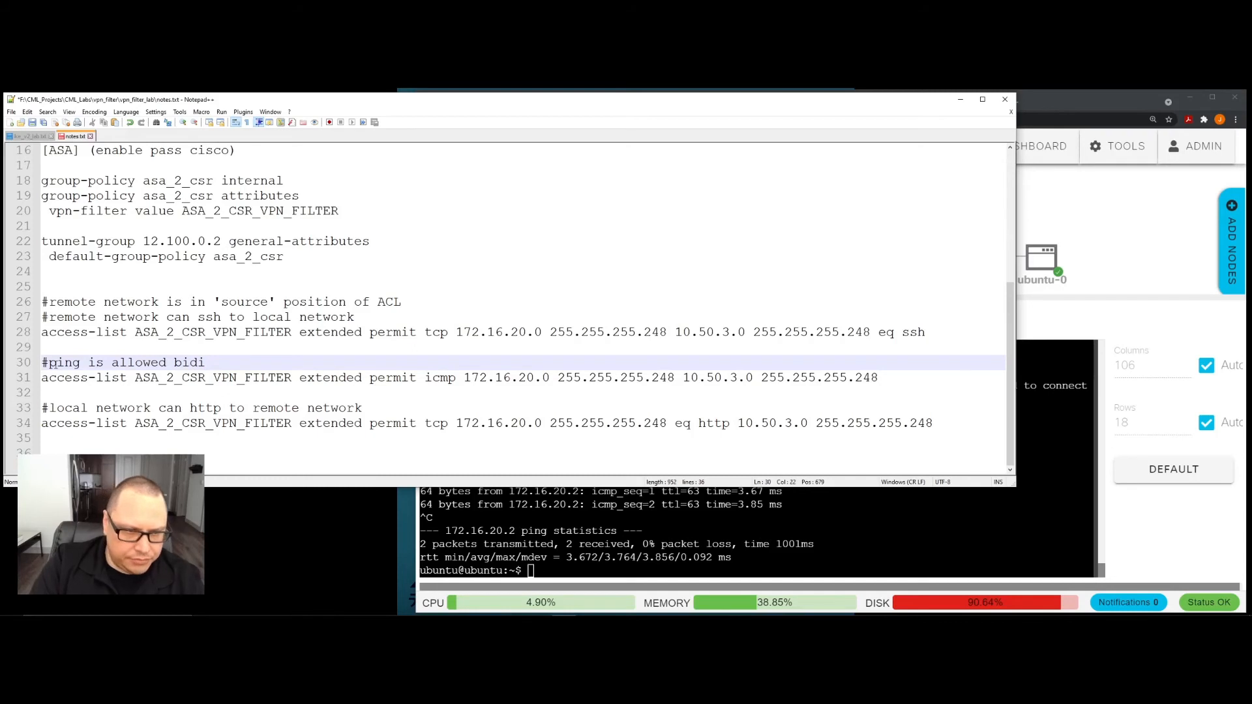
text(rectionally)
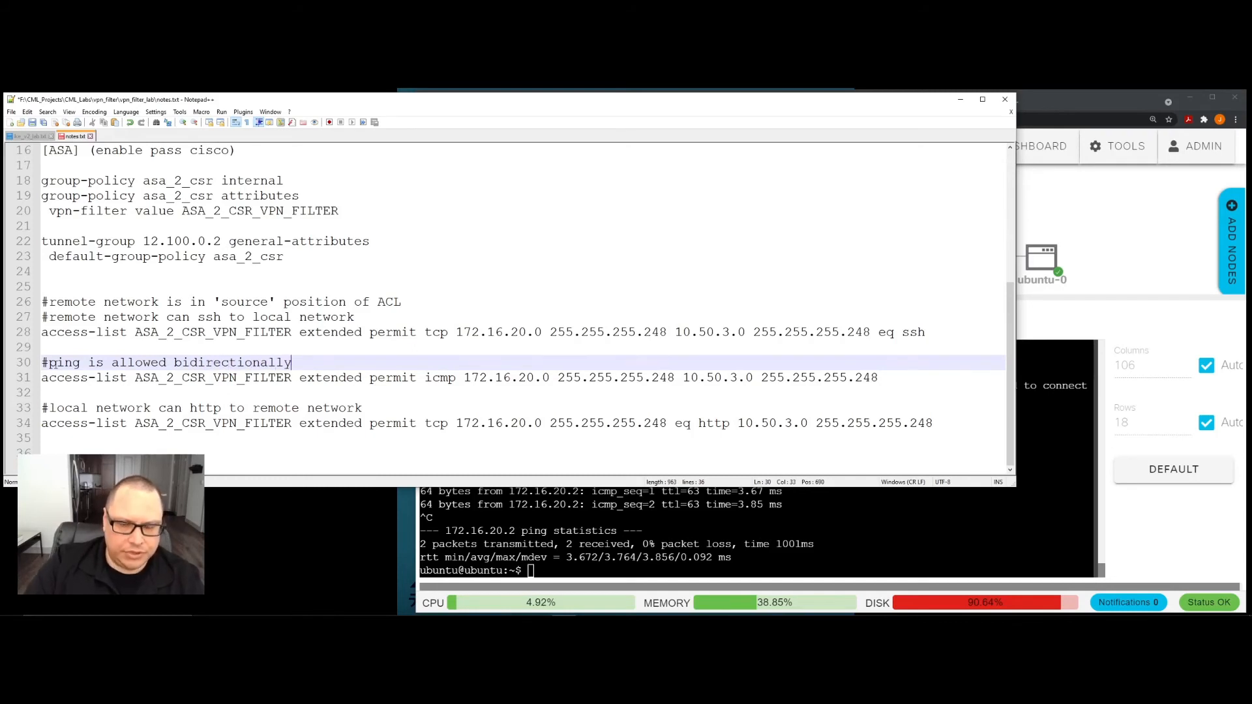
- Examine the ICMP access-list entry on line 31 of the notes, highlighting its protocol, its network pair and the whole entry
click(488, 392)
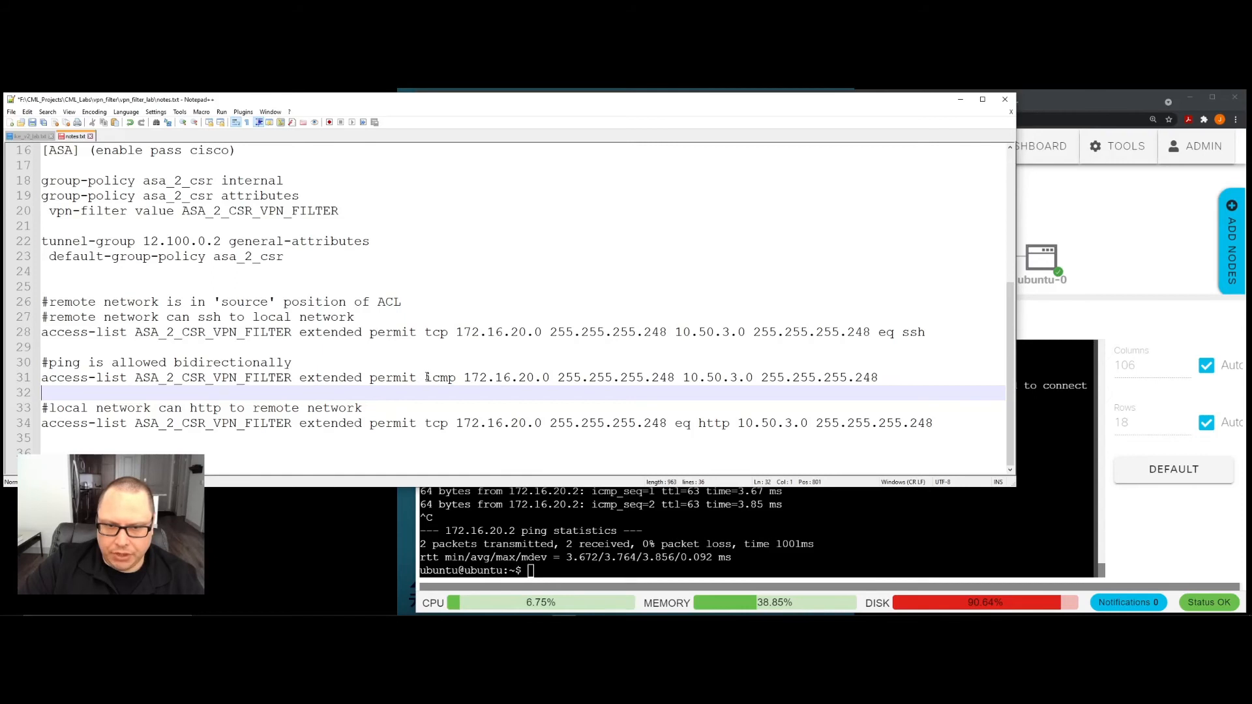
drag(427, 377, 455, 382)
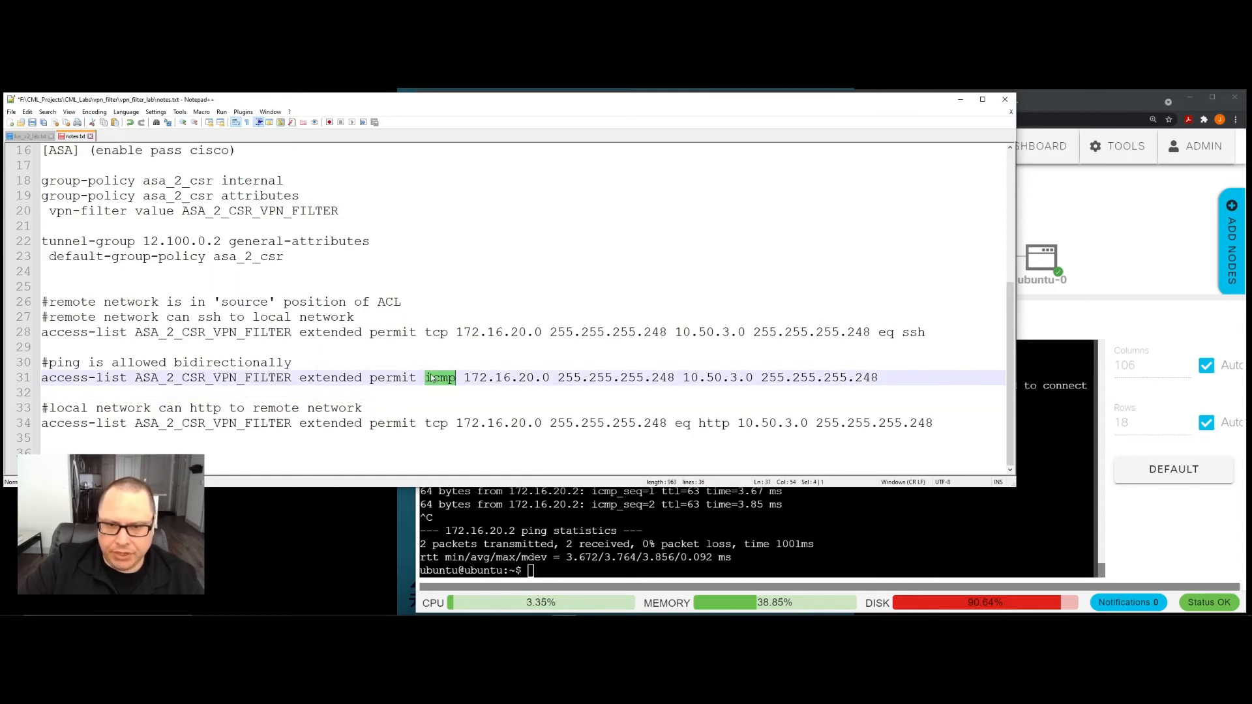
click(493, 385)
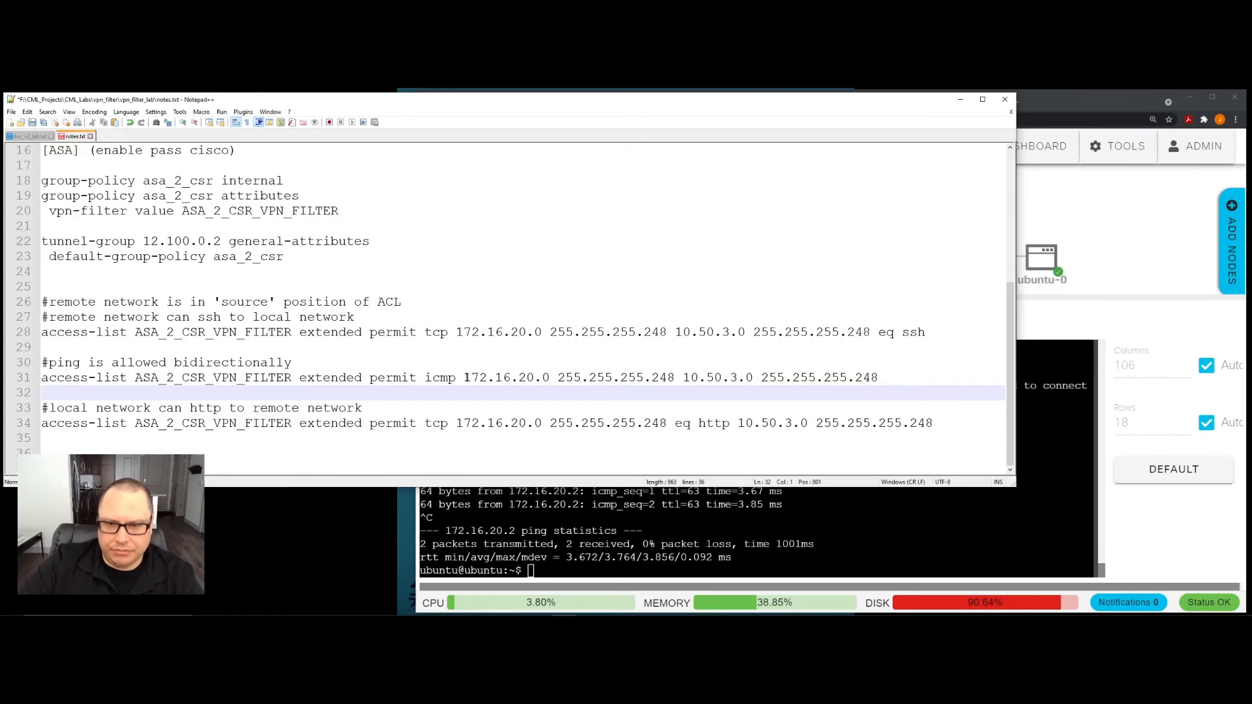
drag(464, 376, 878, 377)
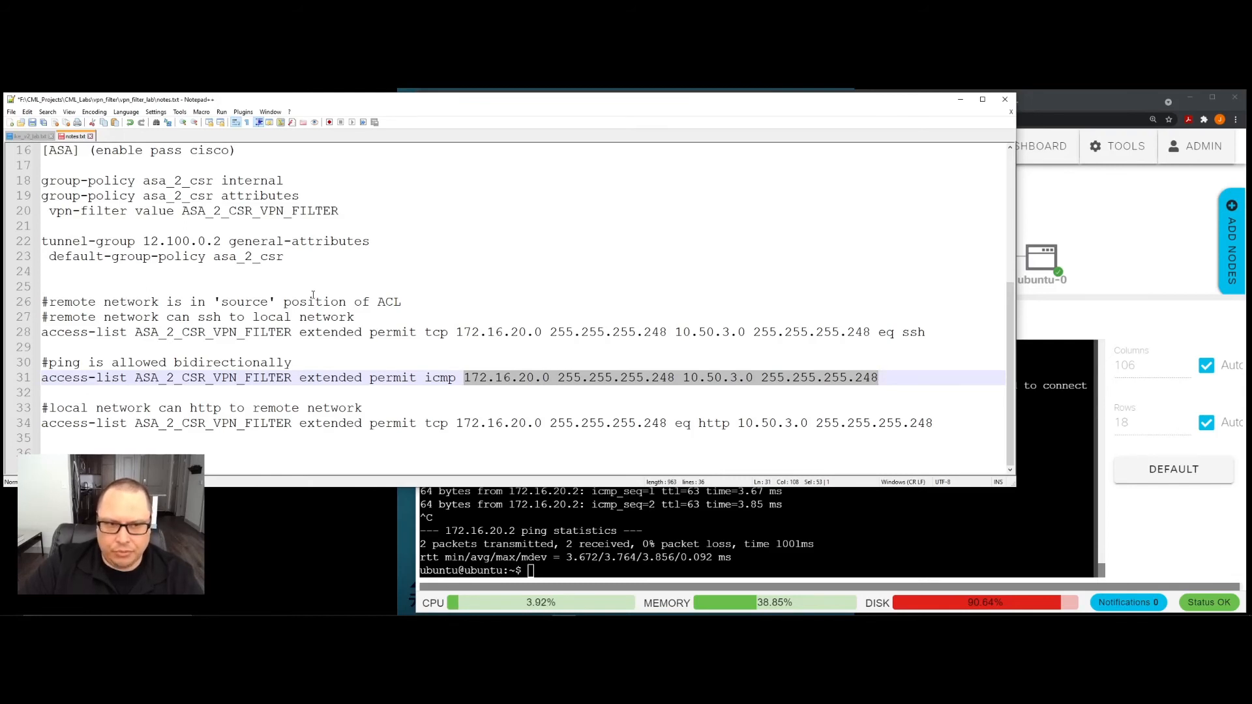
click(457, 387)
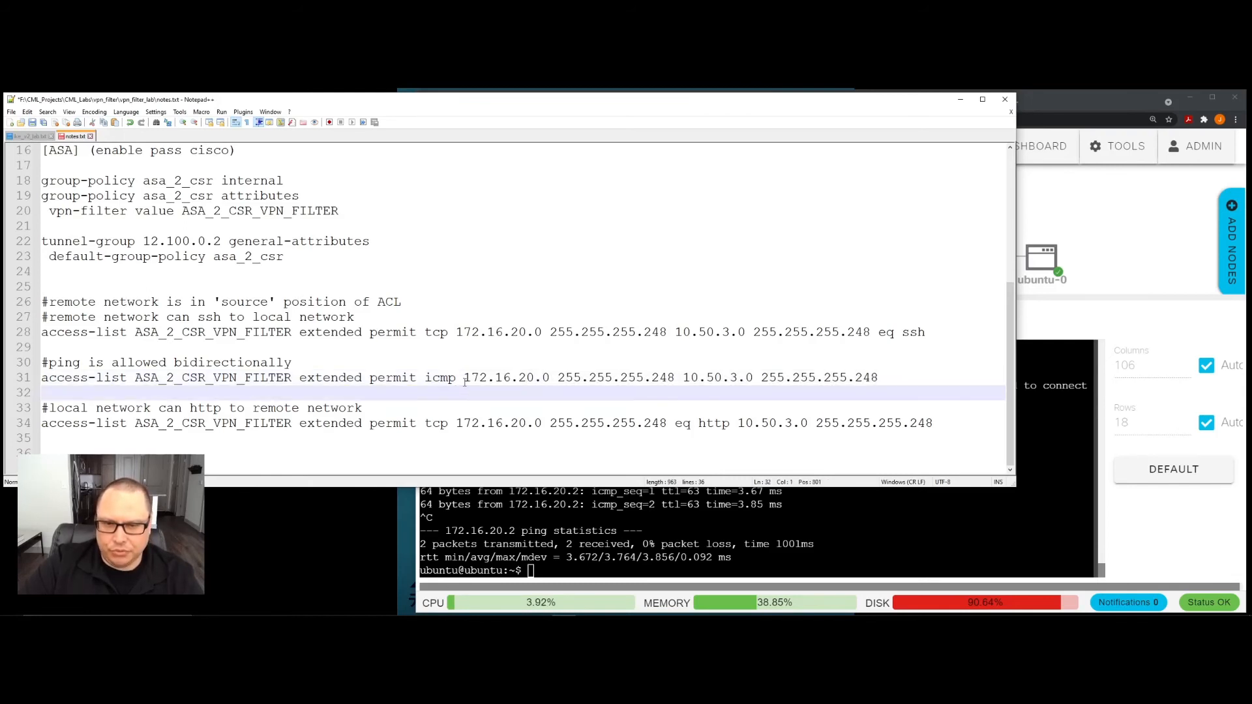
drag(464, 377, 881, 386)
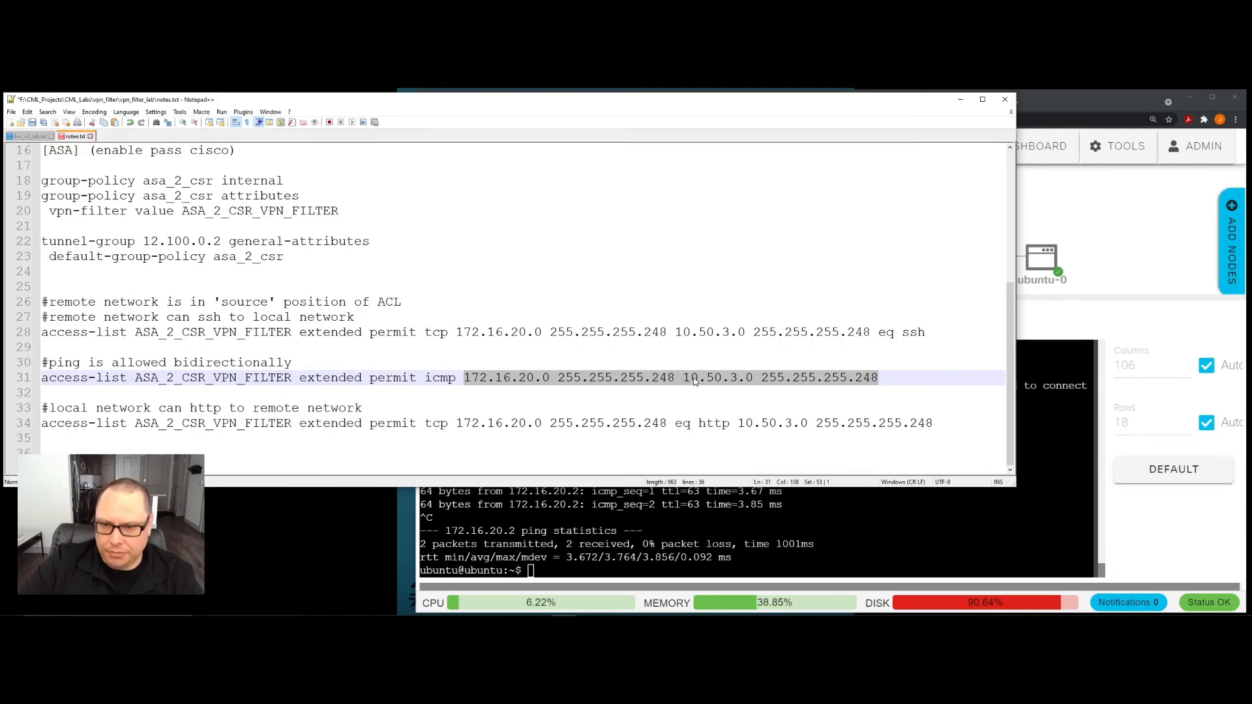
click(658, 379)
drag(463, 379, 877, 384)
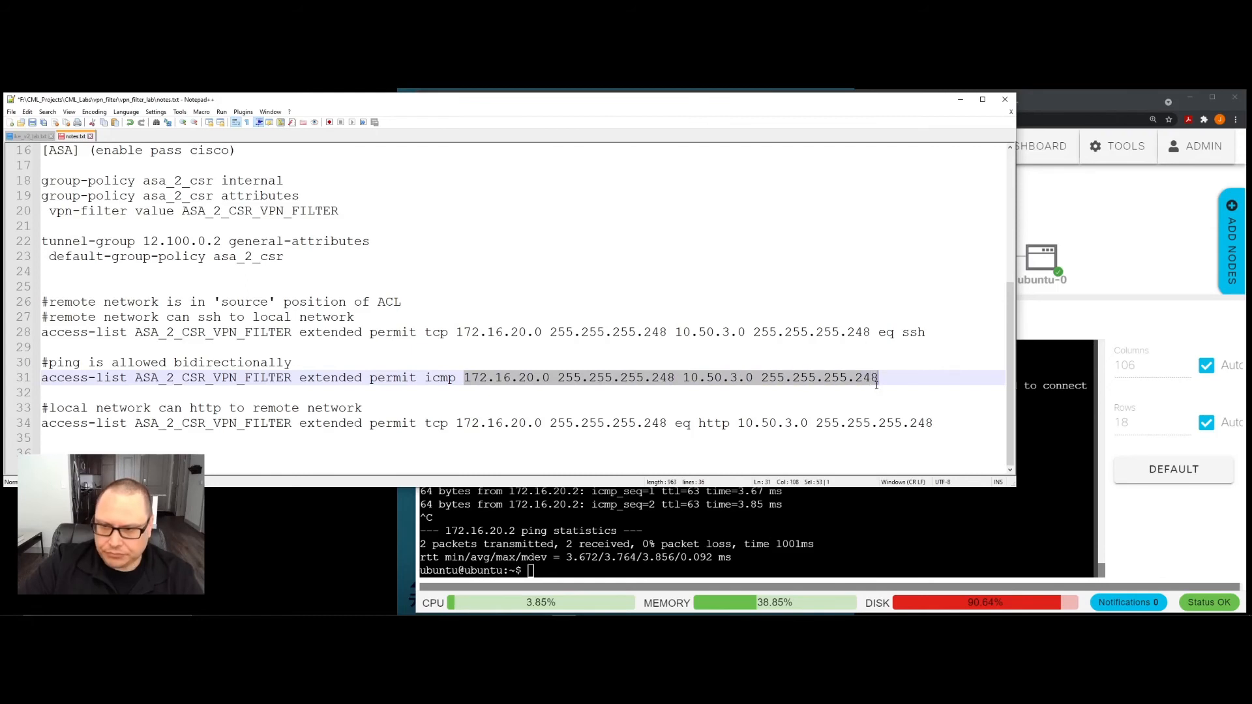
click(622, 378)
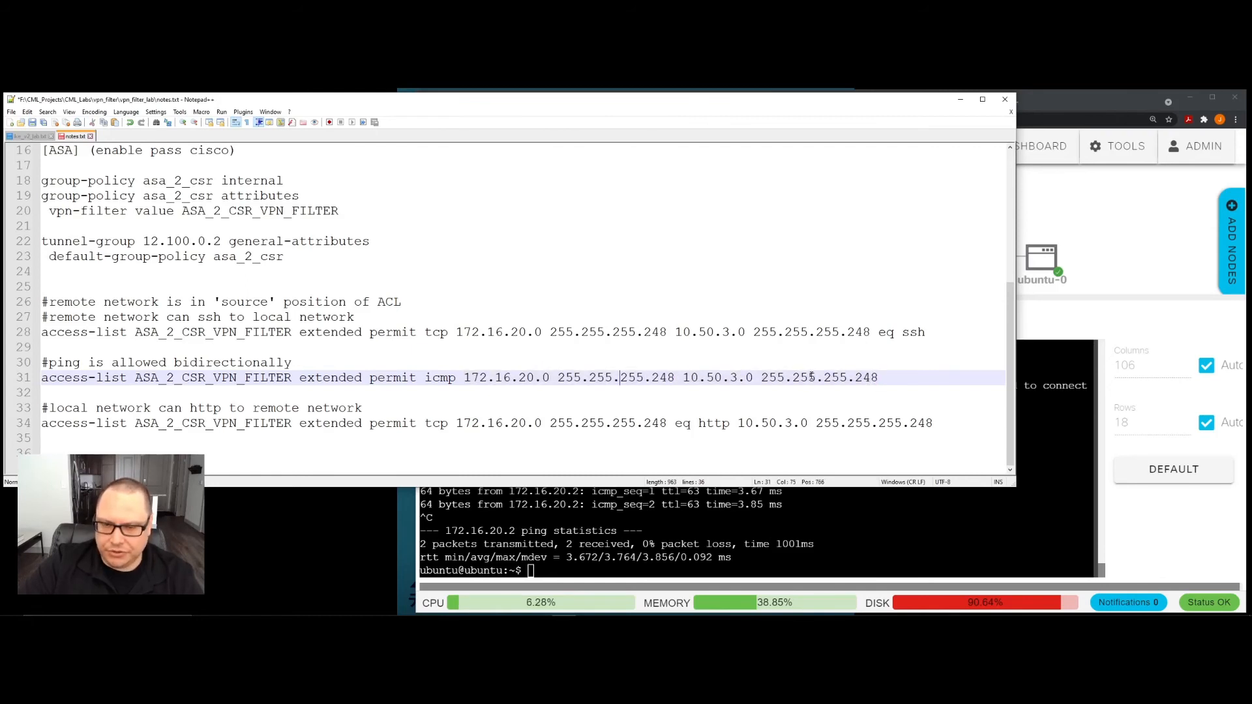
drag(425, 379, 455, 383)
click(643, 377)
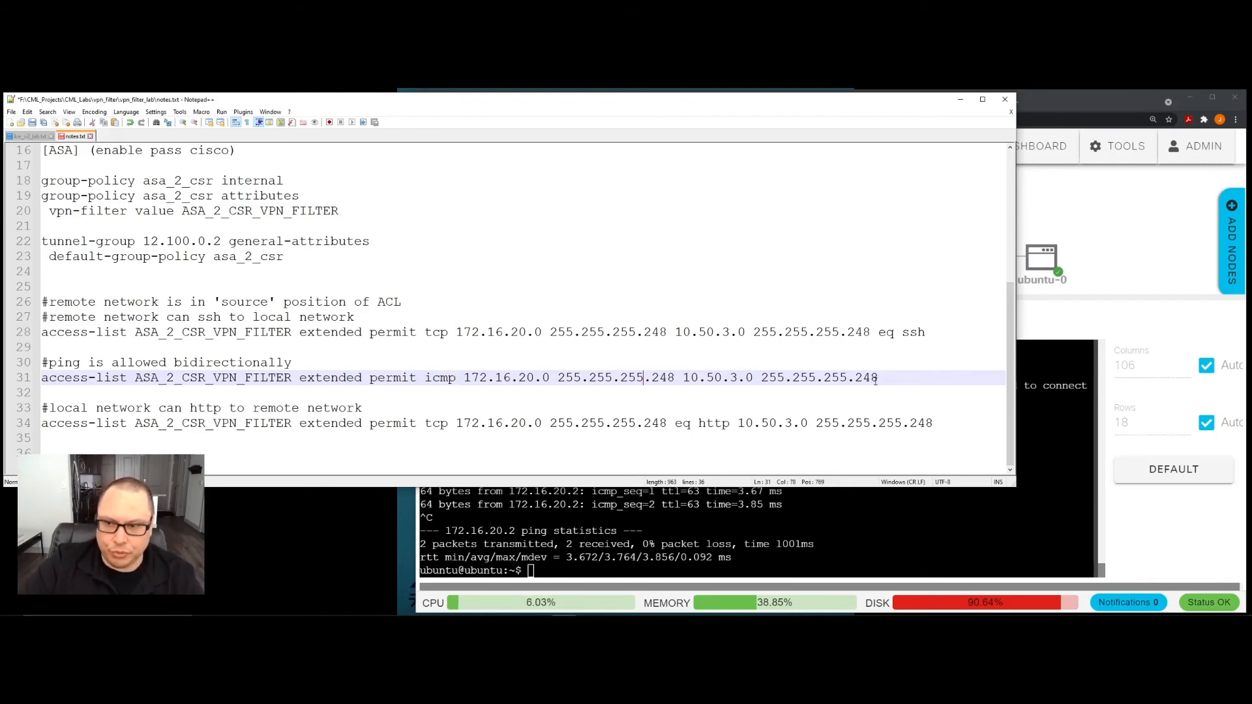
drag(879, 378, 37, 374)
click(347, 378)
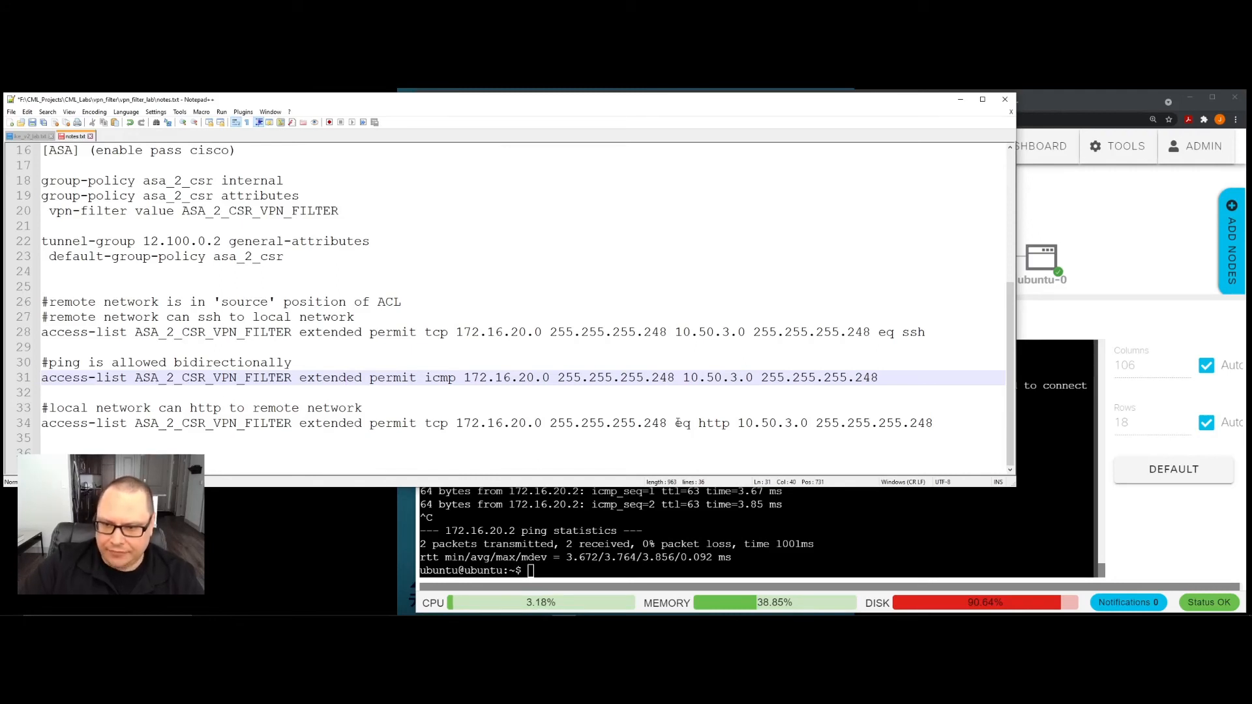
- Check the "eq http" port match on line 34 of the notes and copy that complete ASA_2_CSR_VPN_FILTER entry
drag(675, 424, 730, 425)
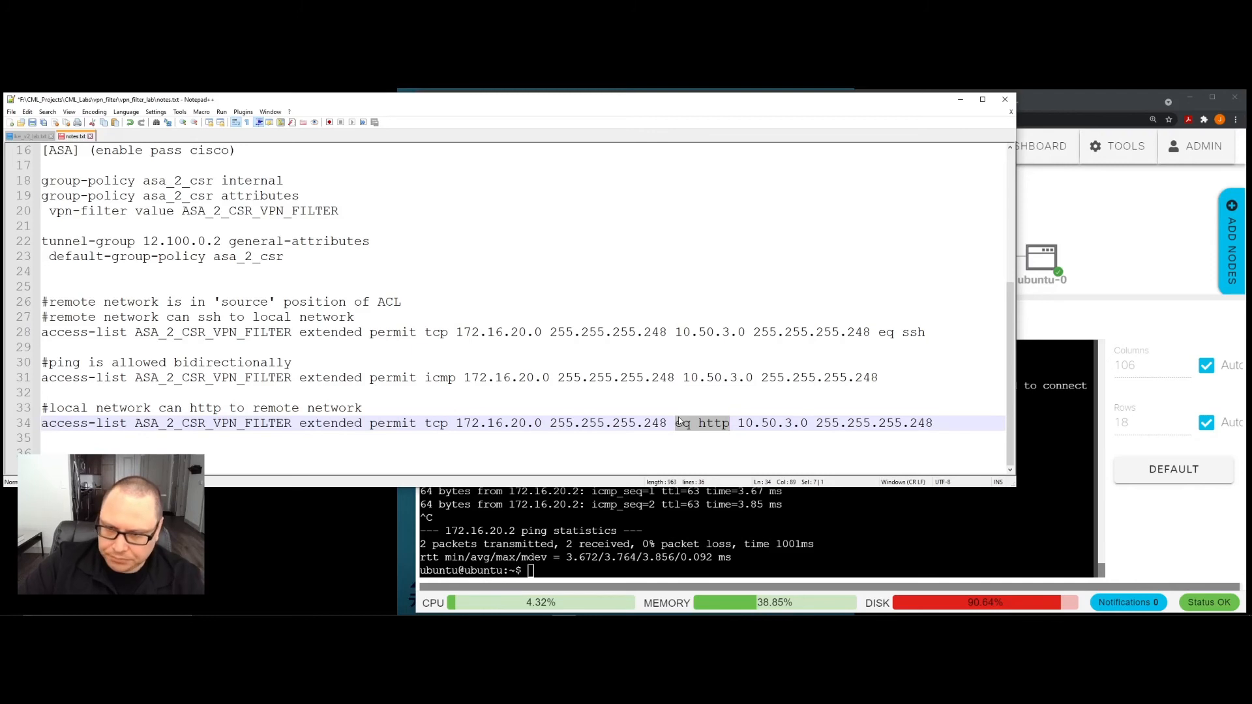
click(508, 441)
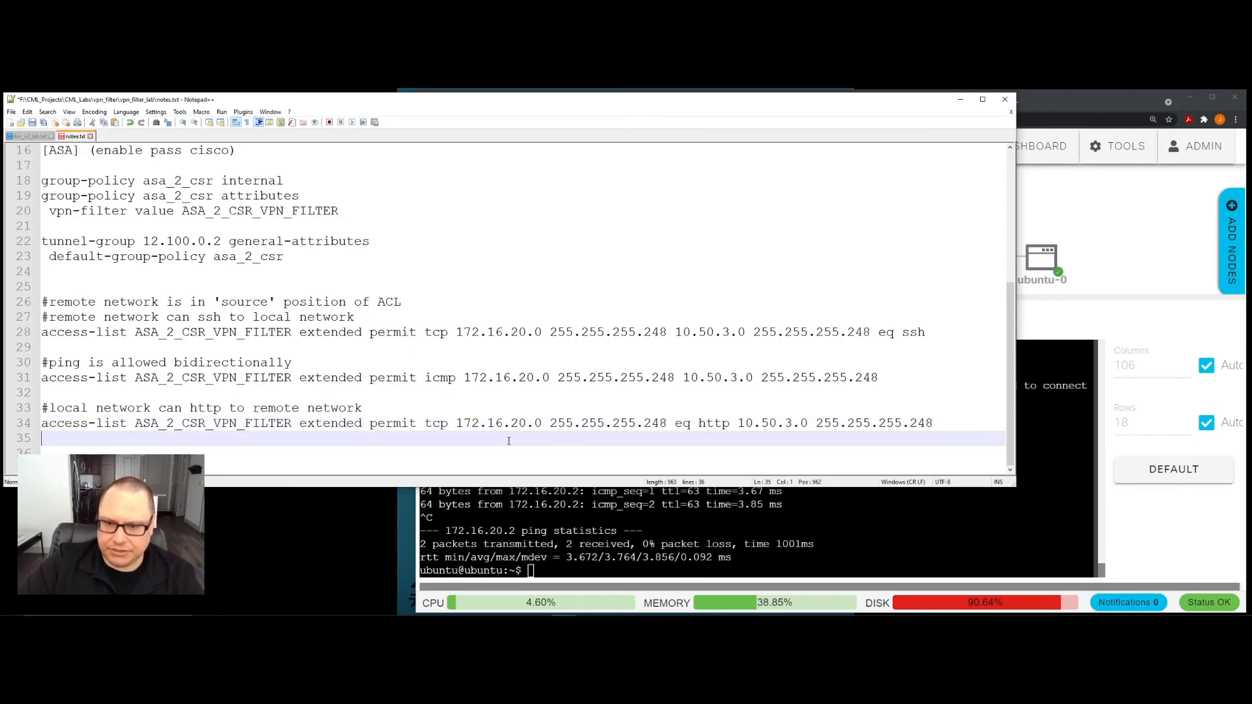
drag(974, 421, 43, 425)
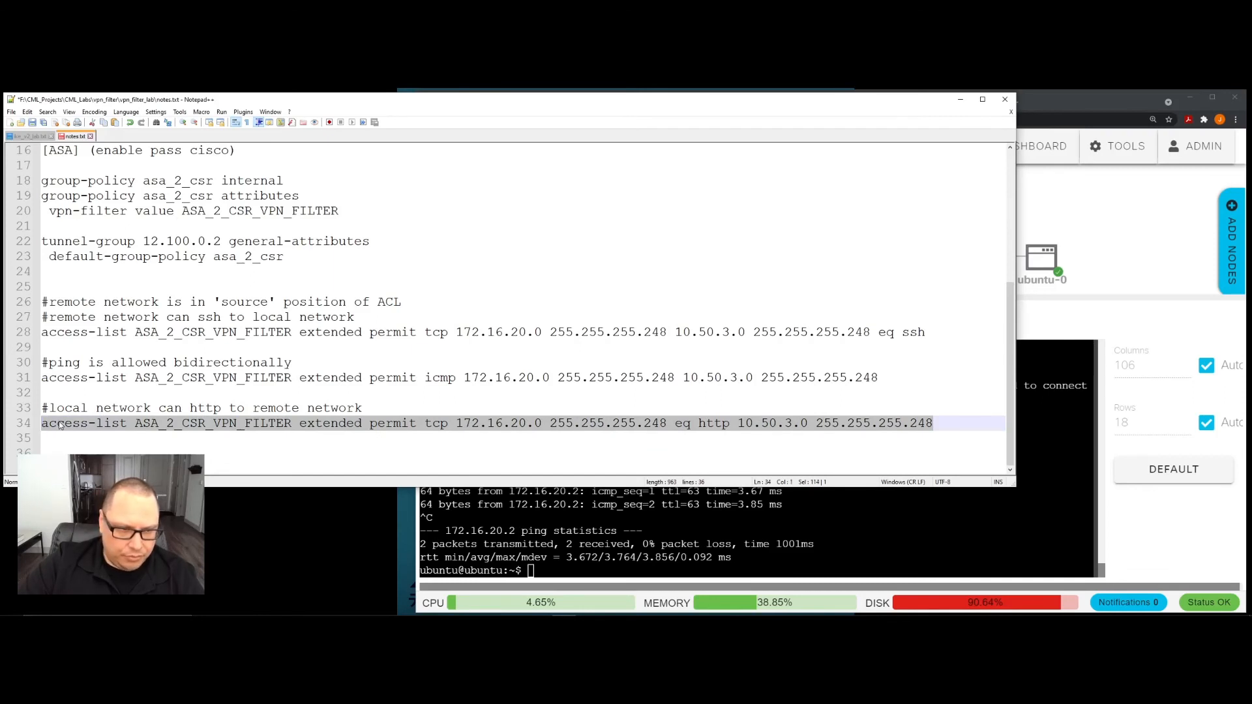
right_click(58, 427)
click(83, 232)
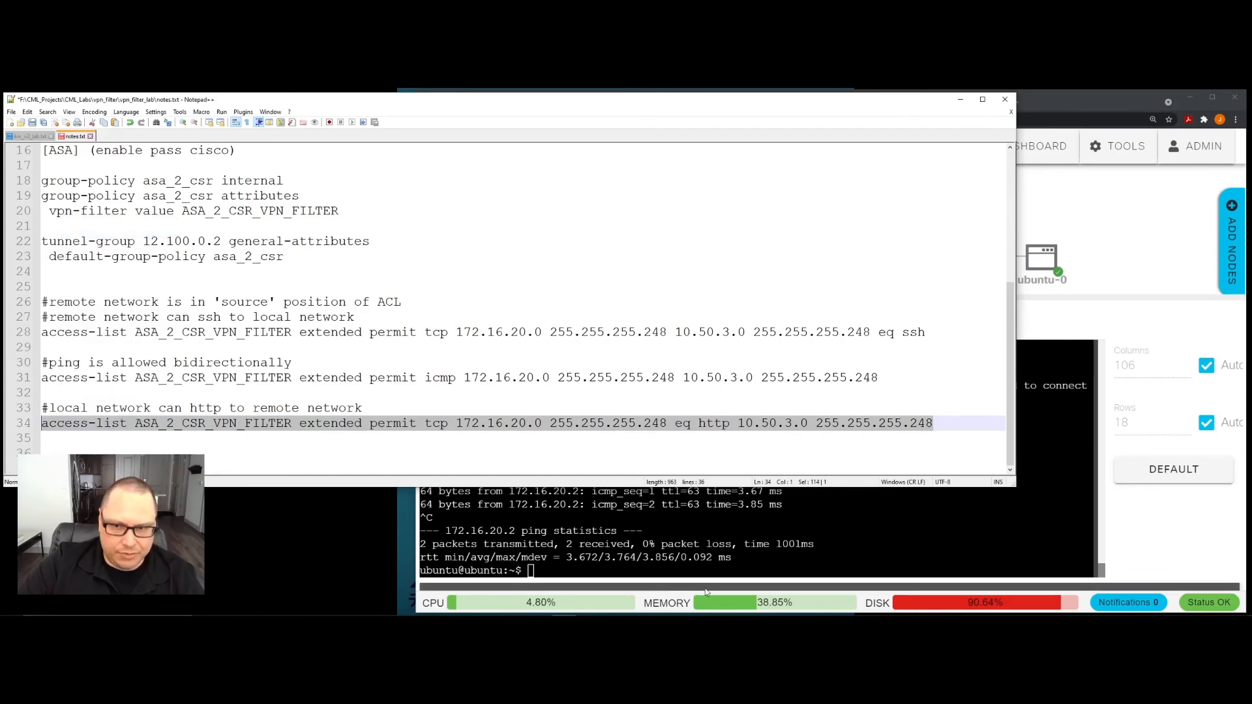
- Add the copied ASA_2_CSR_VPN_FILTER tcp "eq http" permit entry in the asav-0 console and exit configuration mode
click(599, 542)
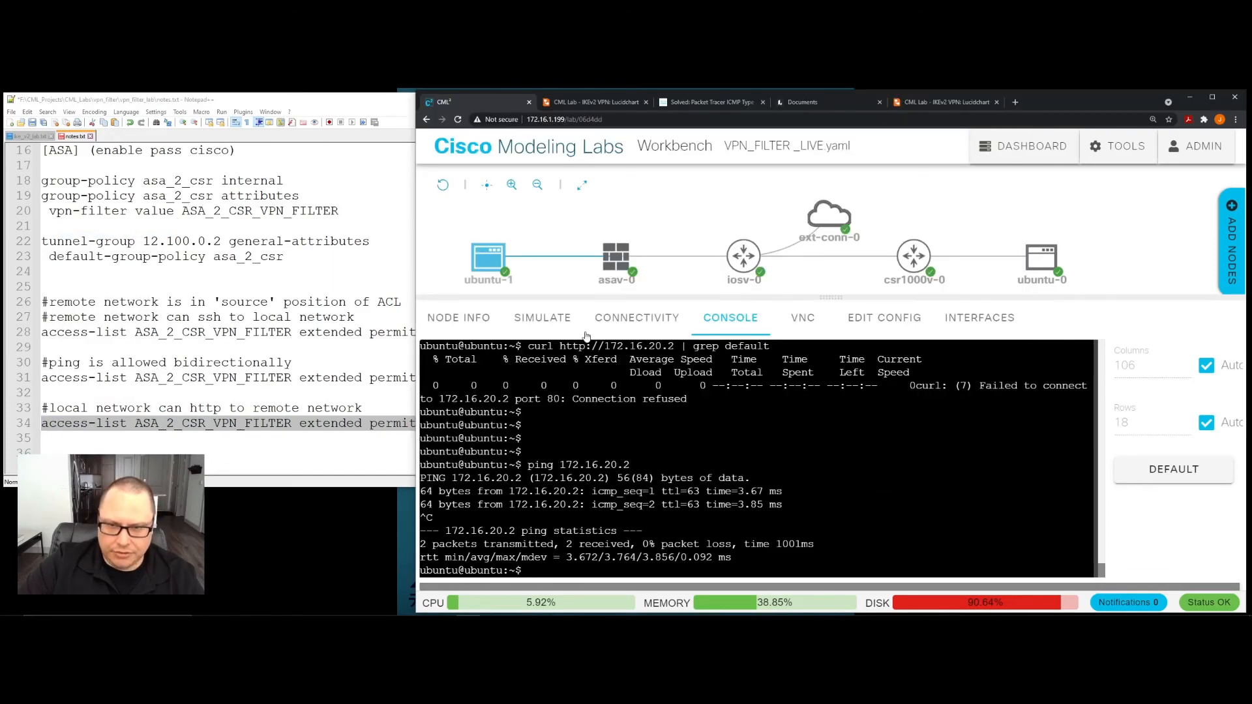
click(620, 259)
click(608, 532)
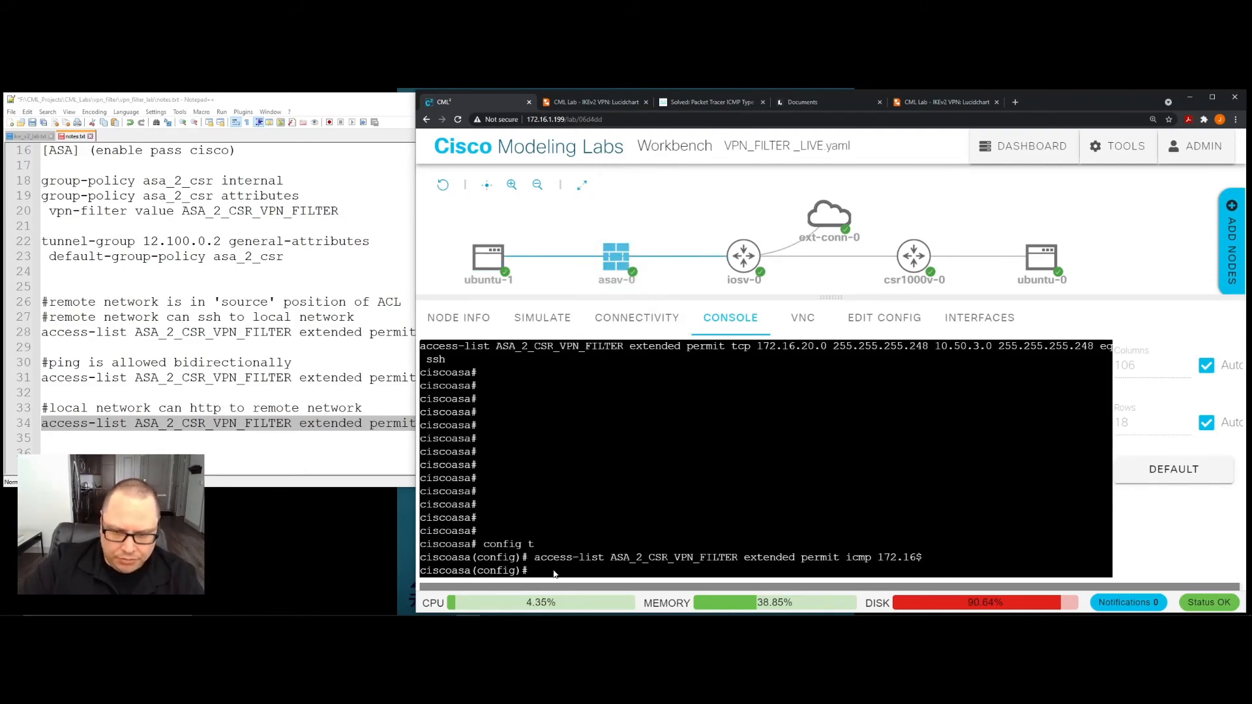
right_click(553, 416)
click(587, 493)
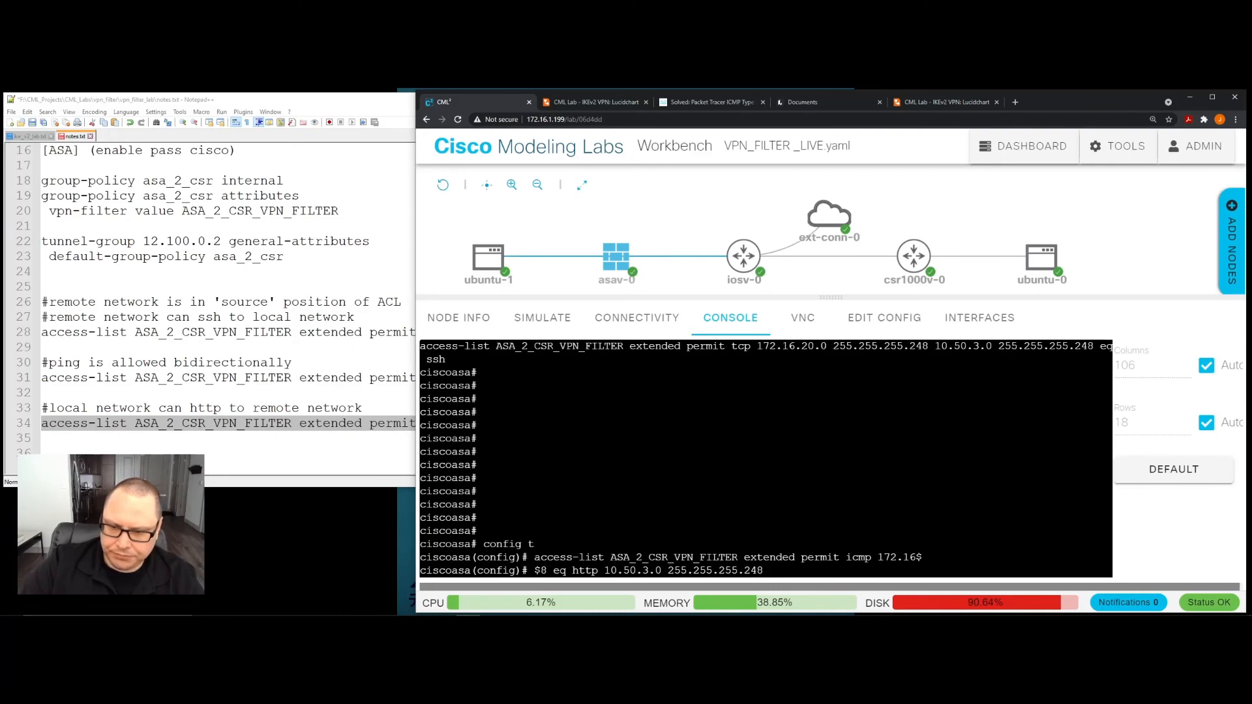
key(Return)
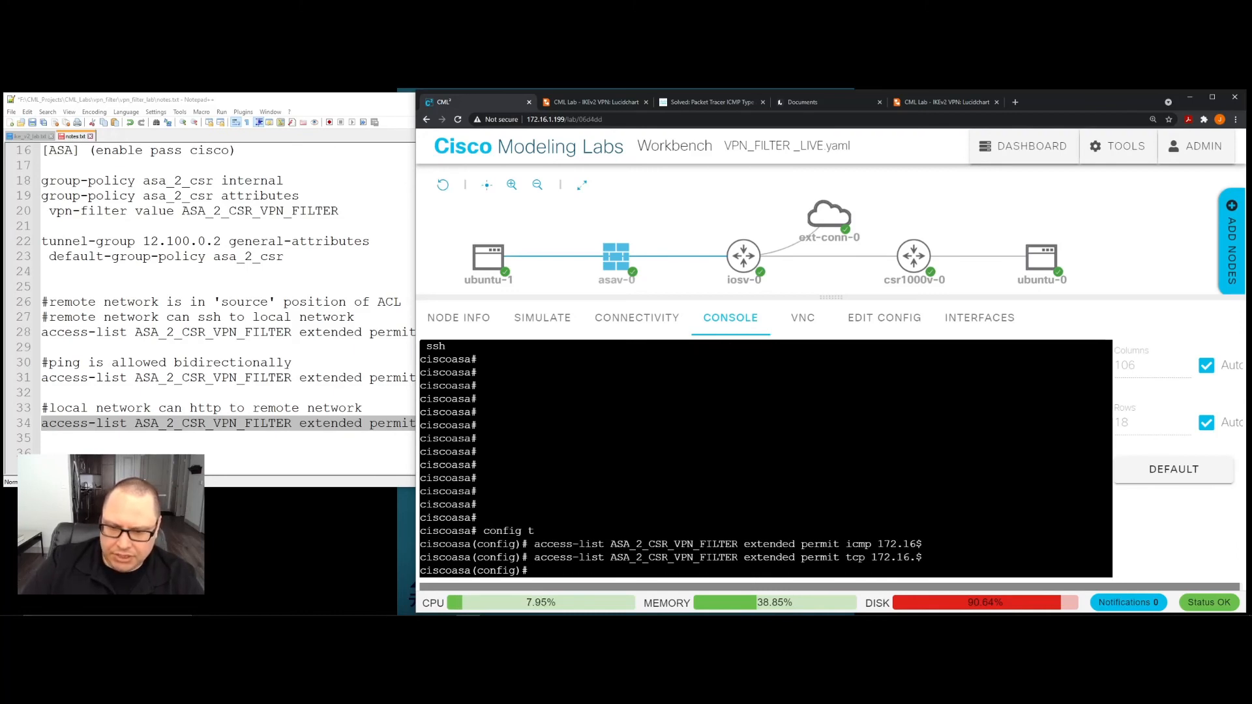
text(exit)
key(Return)
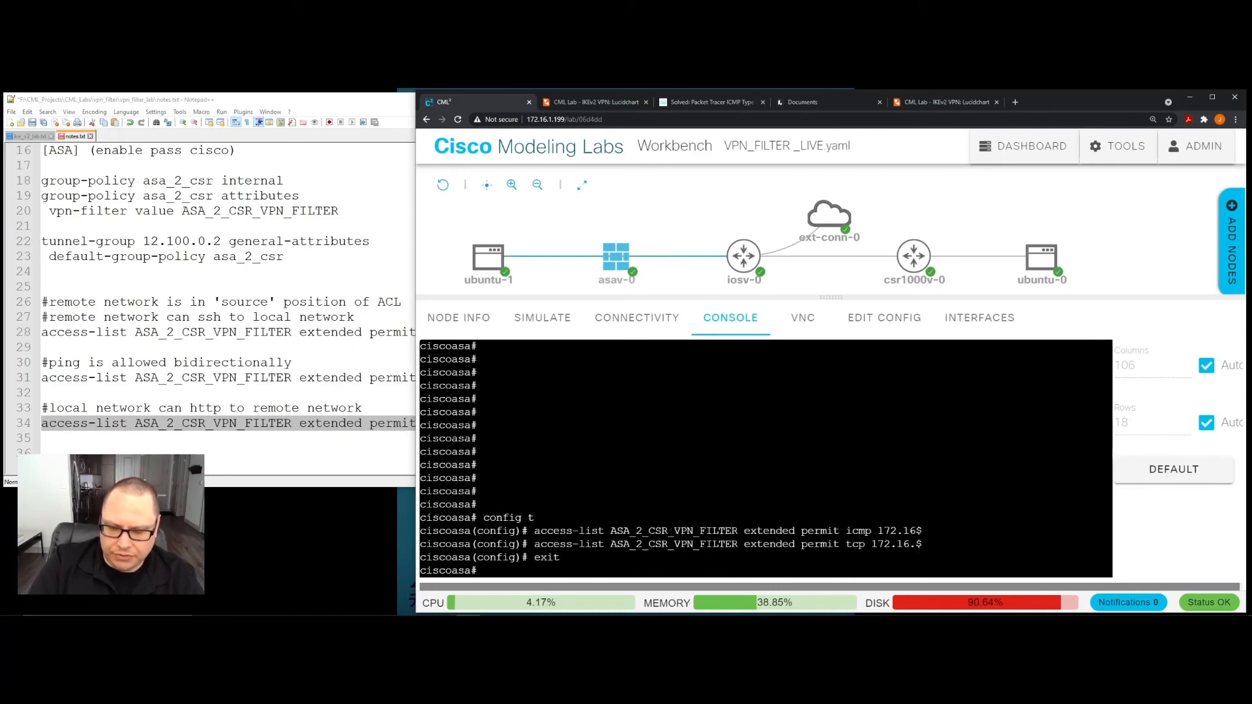
click(493, 258)
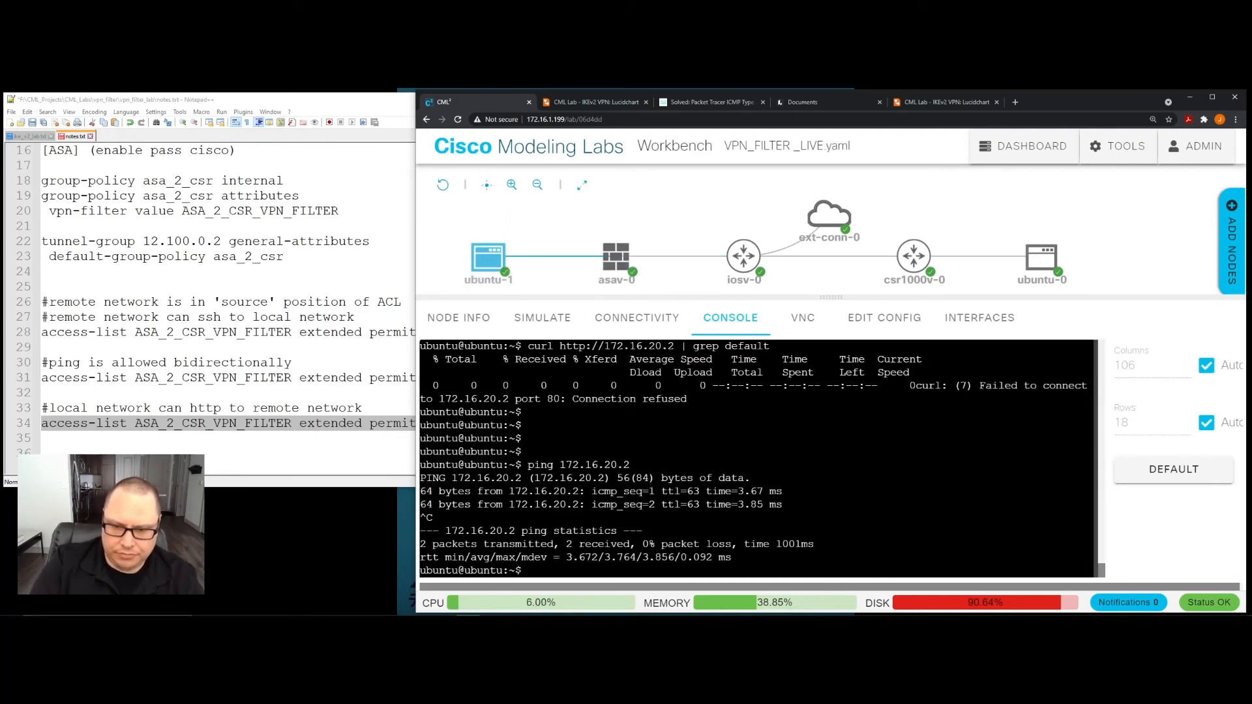
text(clear)
key(Return)
key(Up)
key(Up)
key(Up)
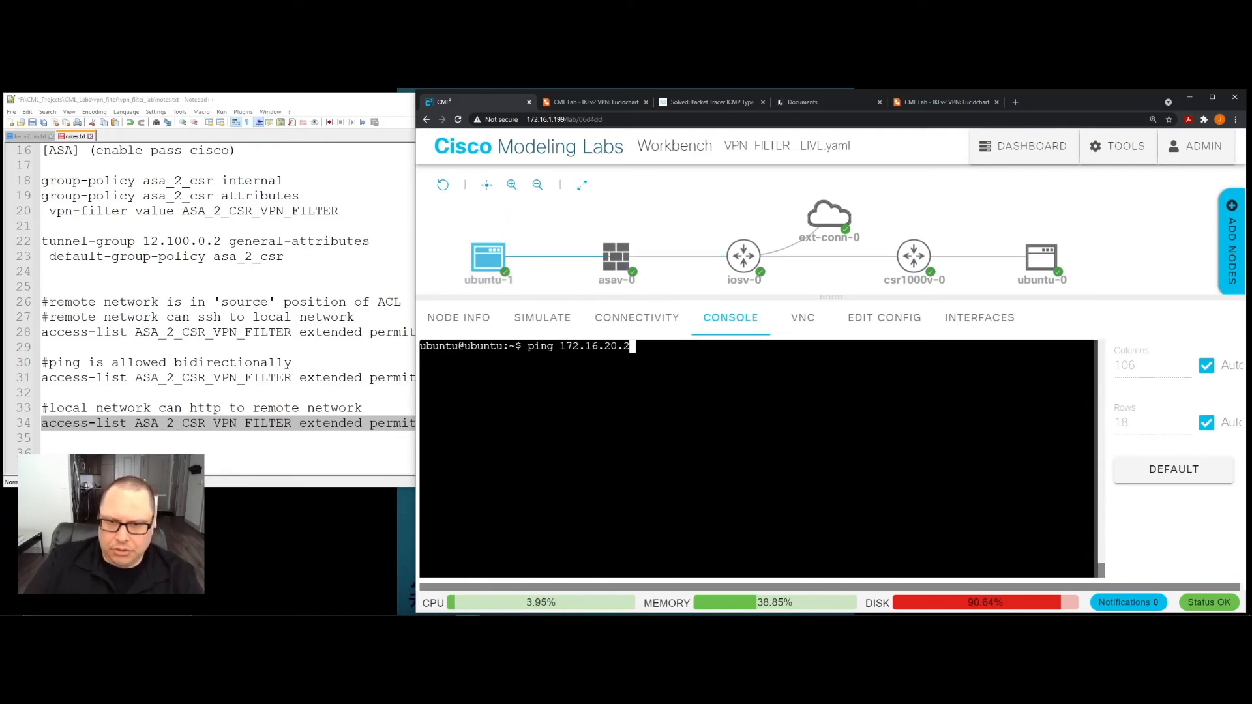
key(Return)
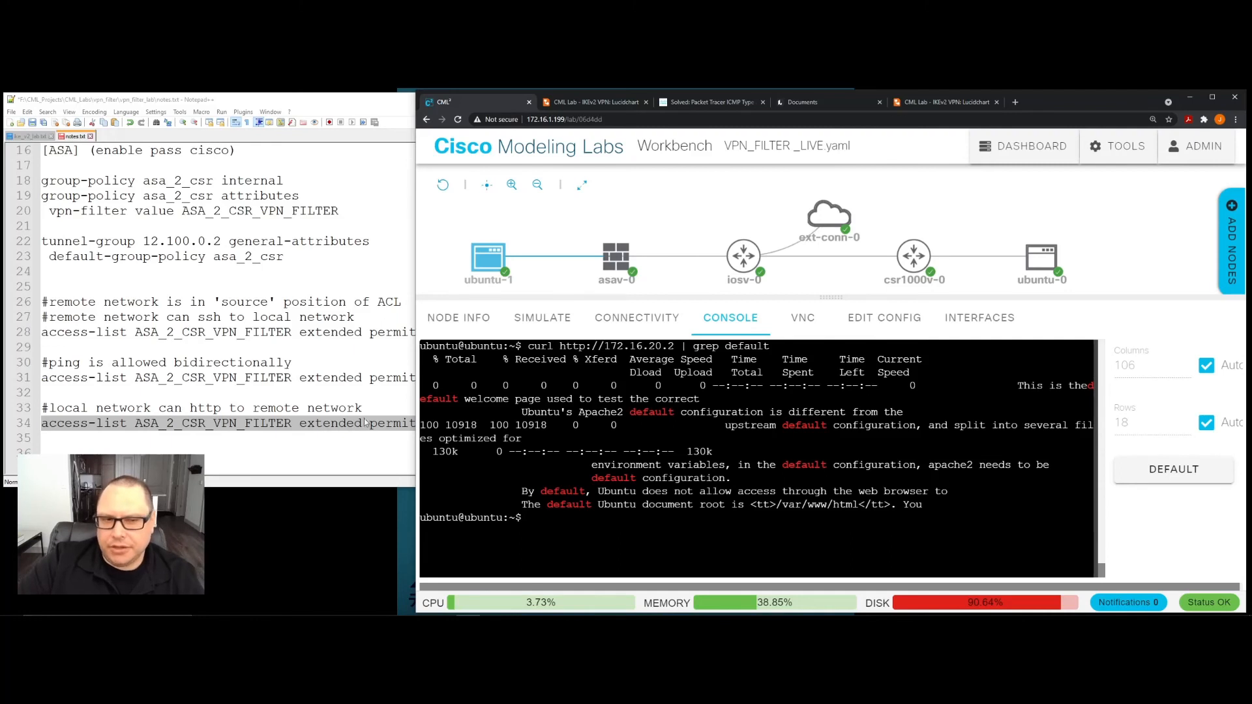
click(182, 302)
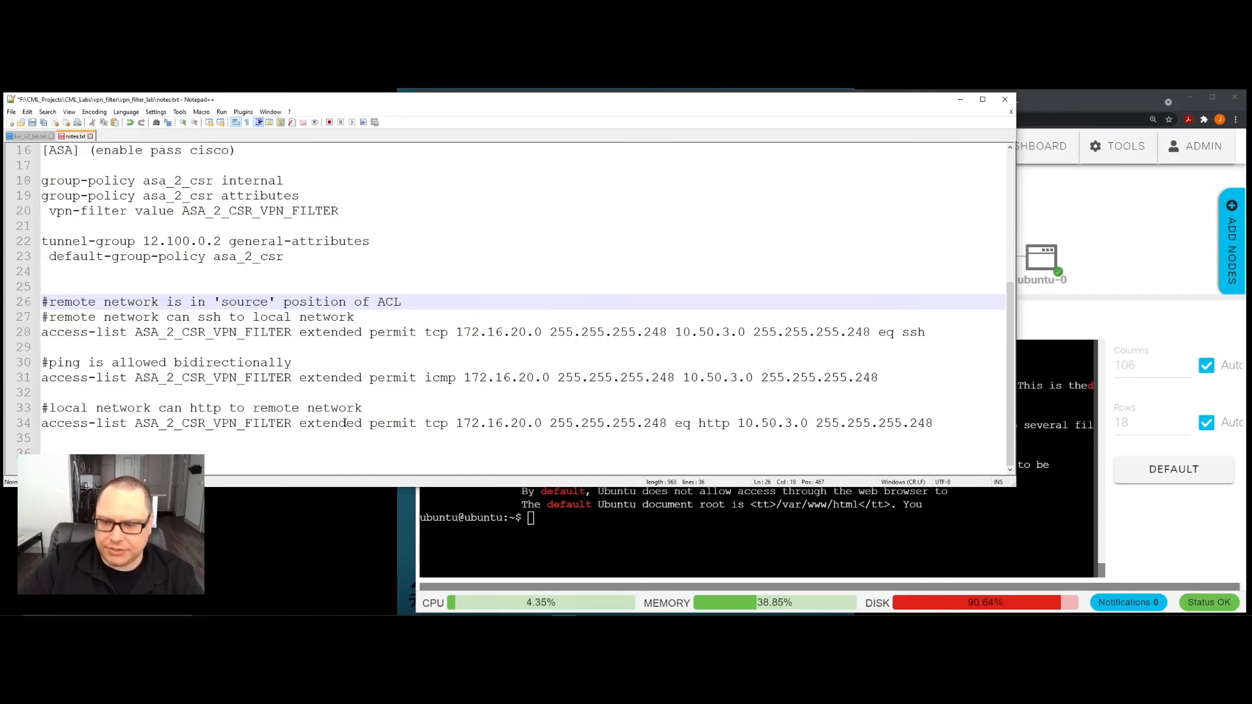
key(alt+Tab)
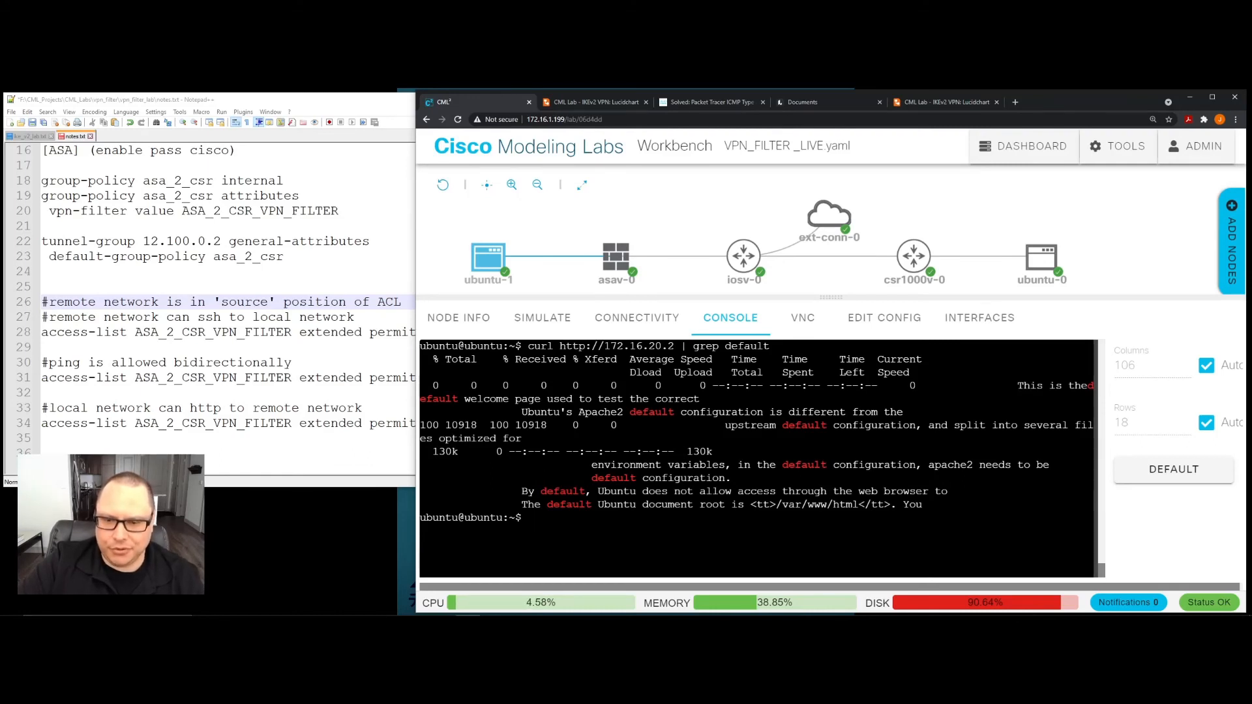
- Review the SSH permit entry on line 28 of the notes, highlighting its protocol and networks, and the comment above it
click(384, 451)
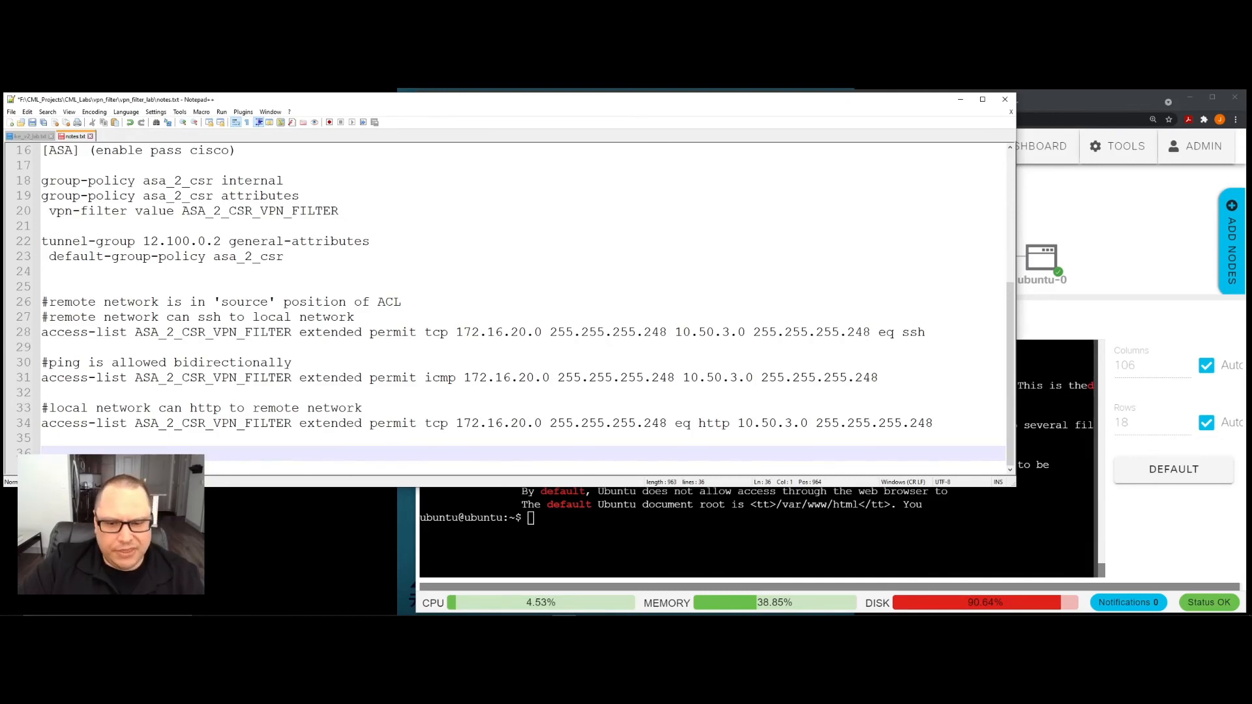
click(625, 538)
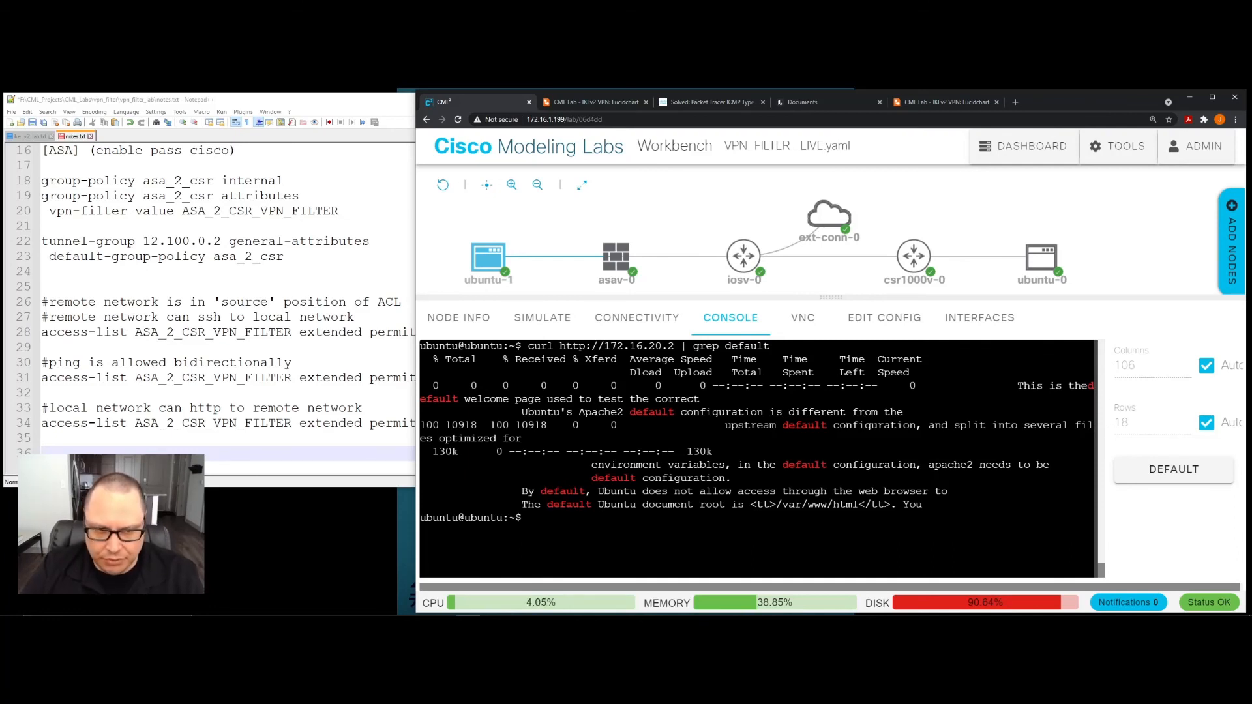
click(347, 408)
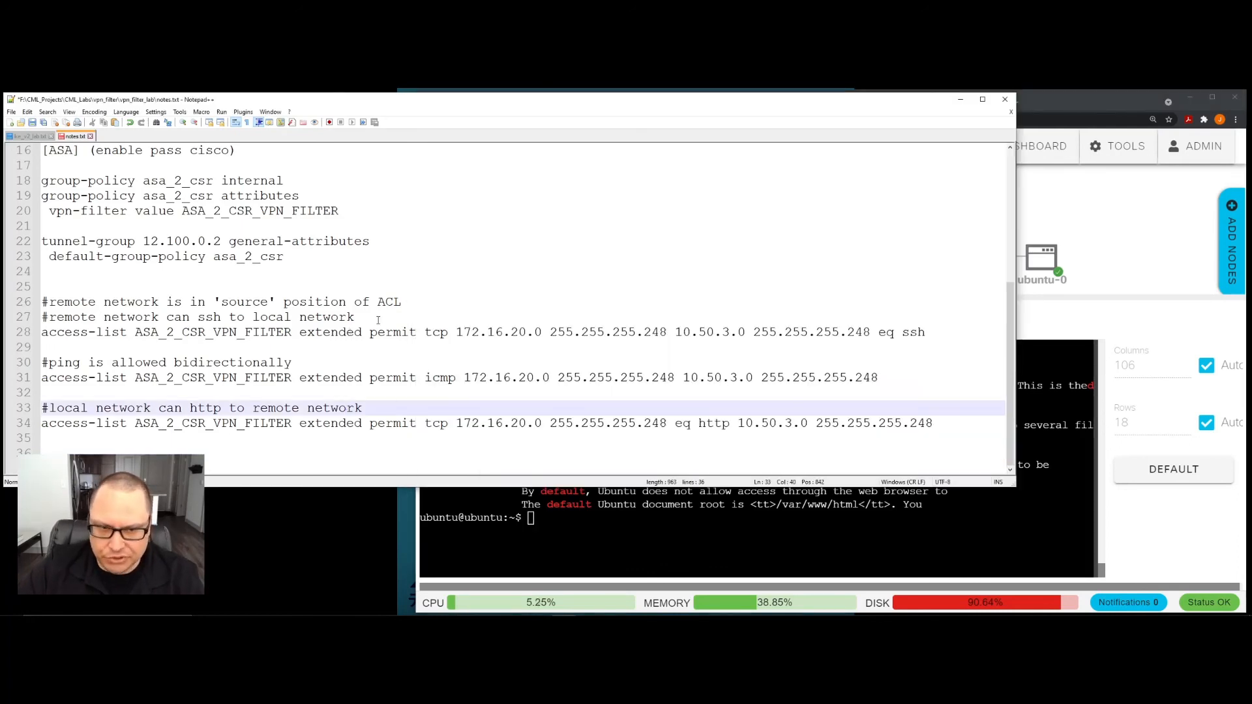
drag(329, 338, 717, 329)
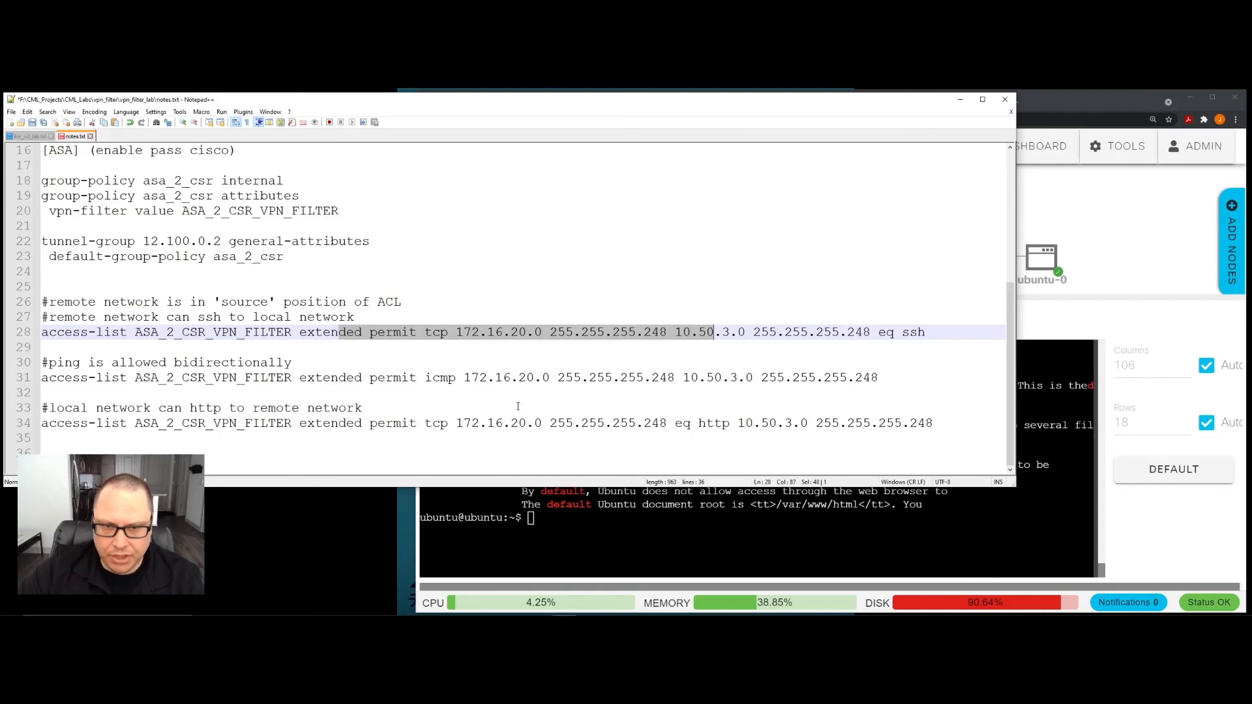
click(422, 318)
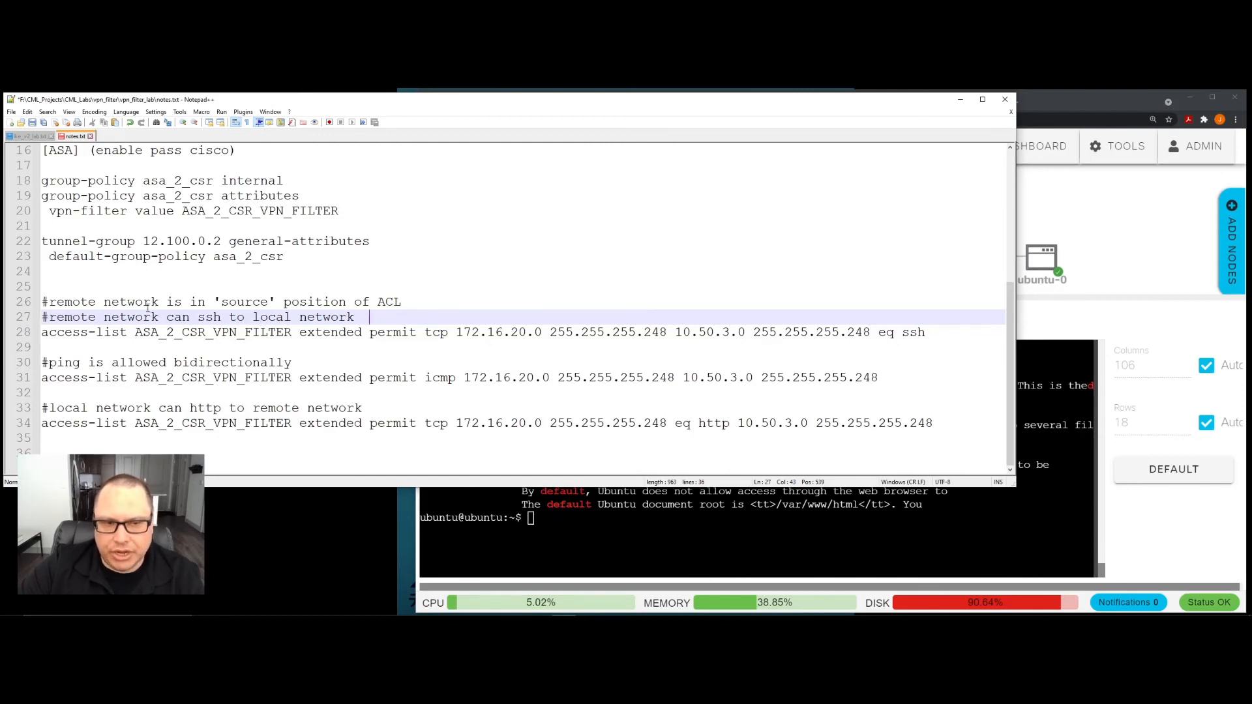
- Clear the ubuntu-1 console and try an SSH connection to 172.16.20.2
key(alt+Tab)
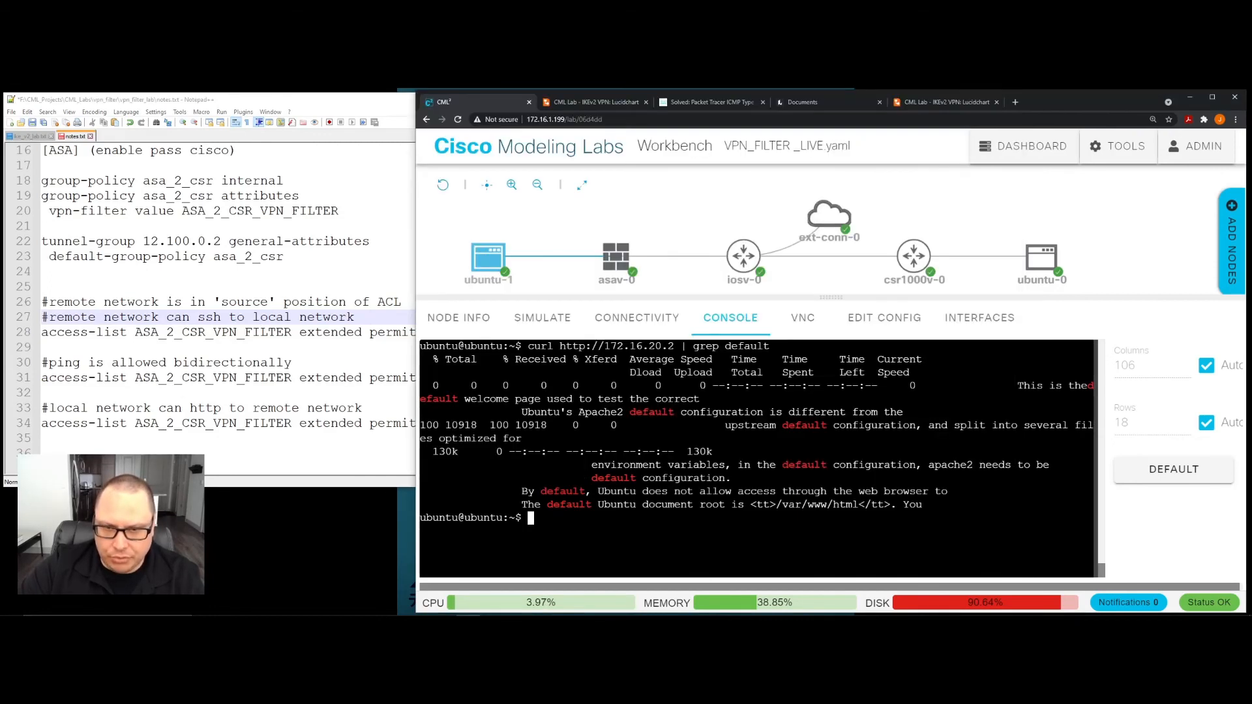
click(488, 256)
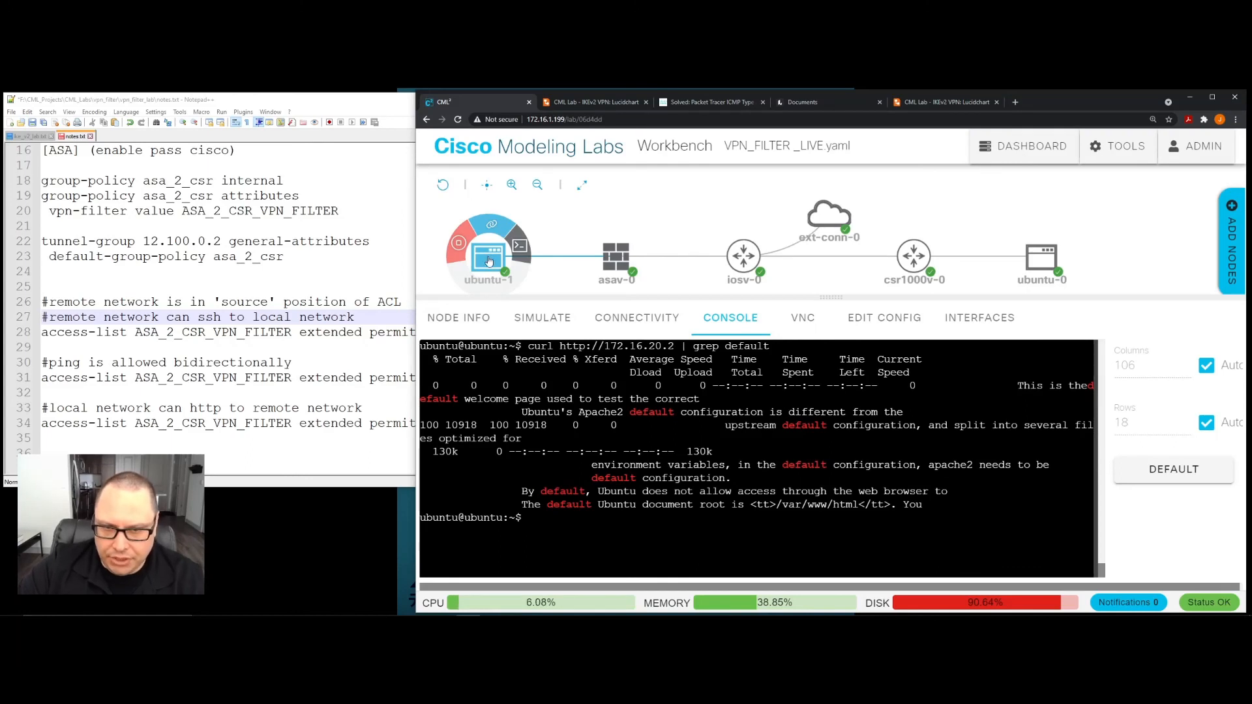
text(clear)
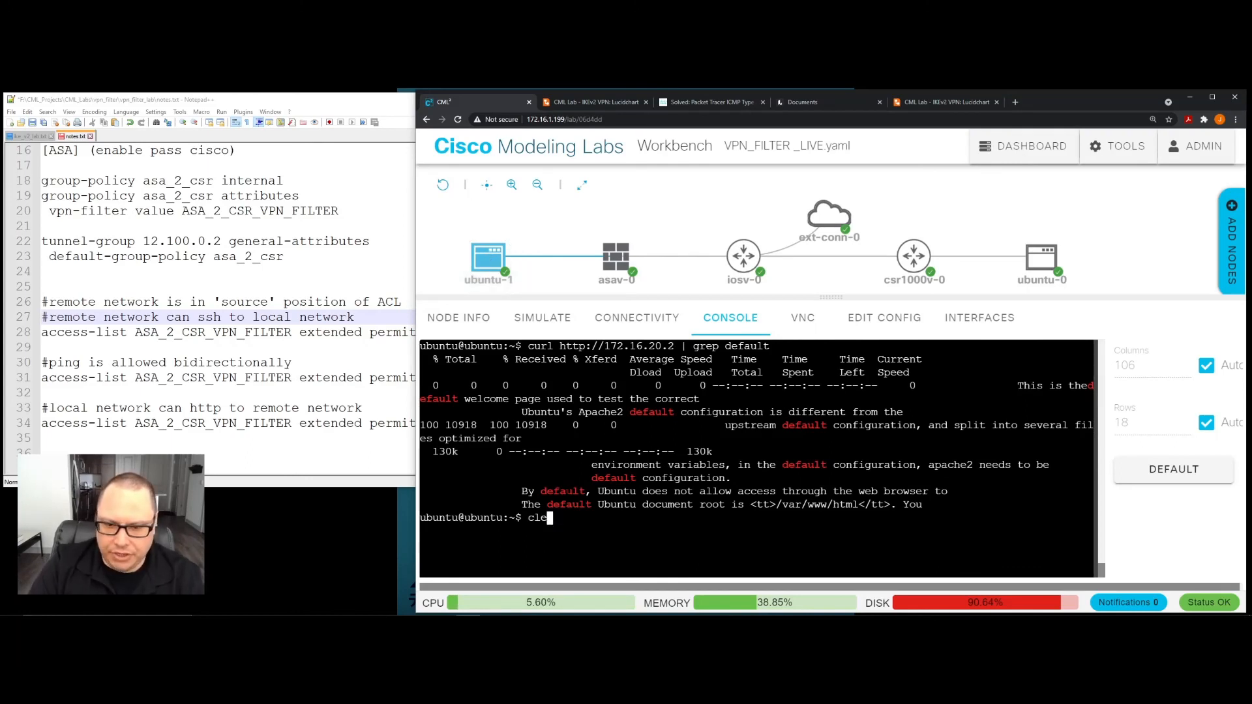
key(Return)
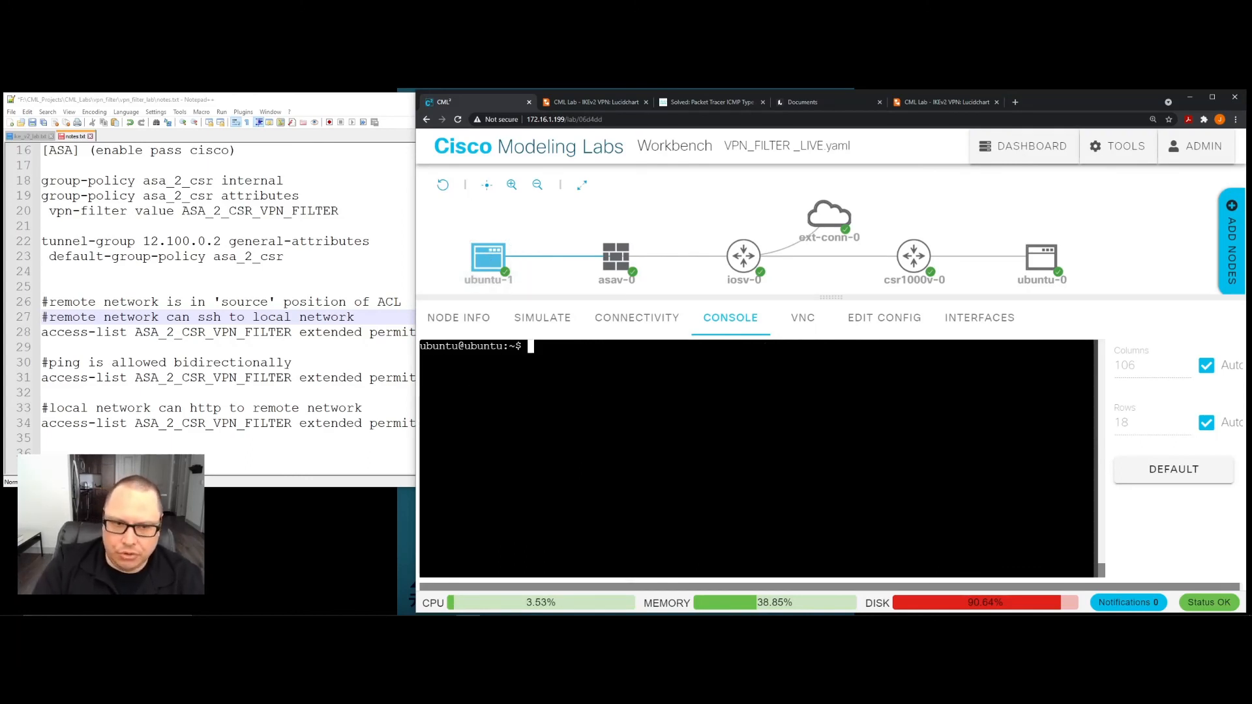
text(ssh )
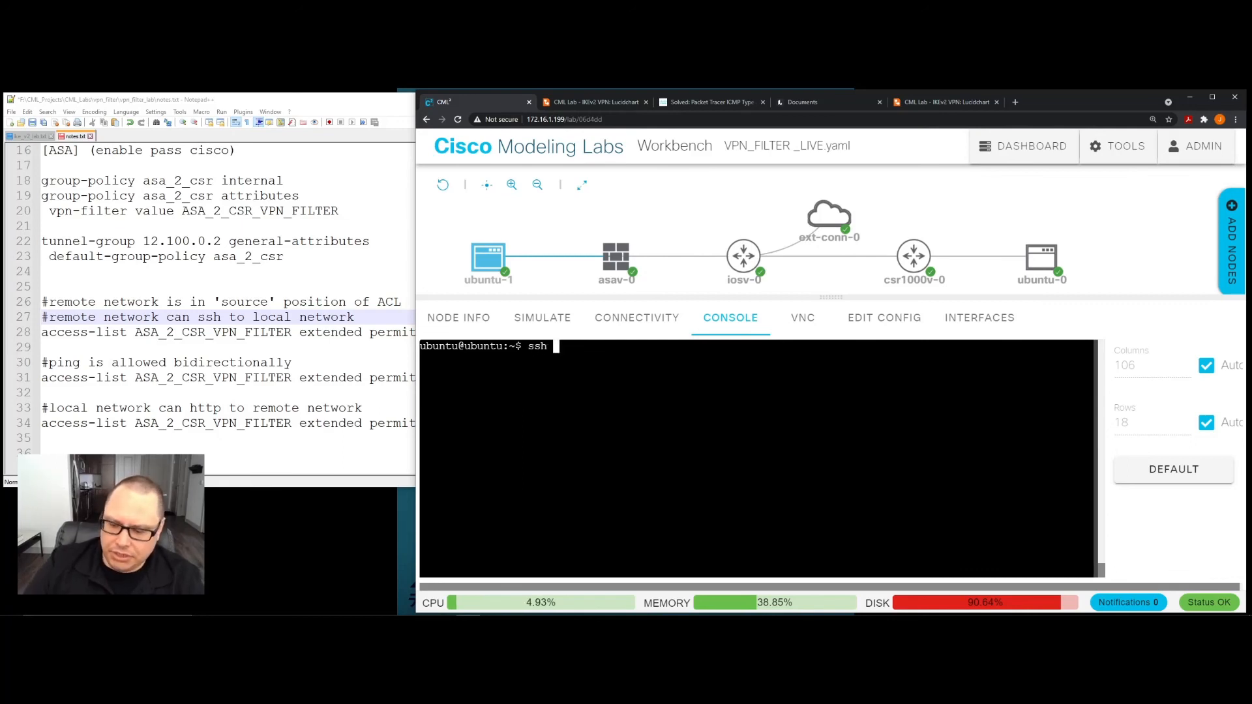
text(172.16.20)
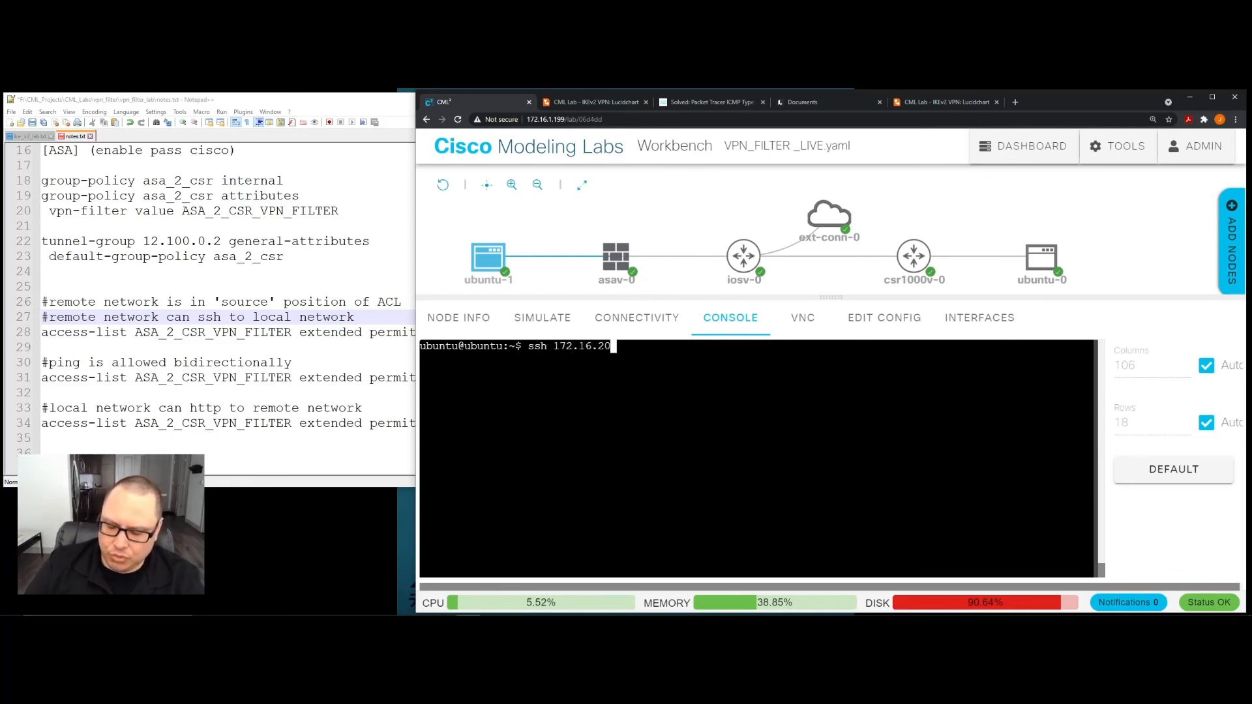
text(.2)
key(Return)
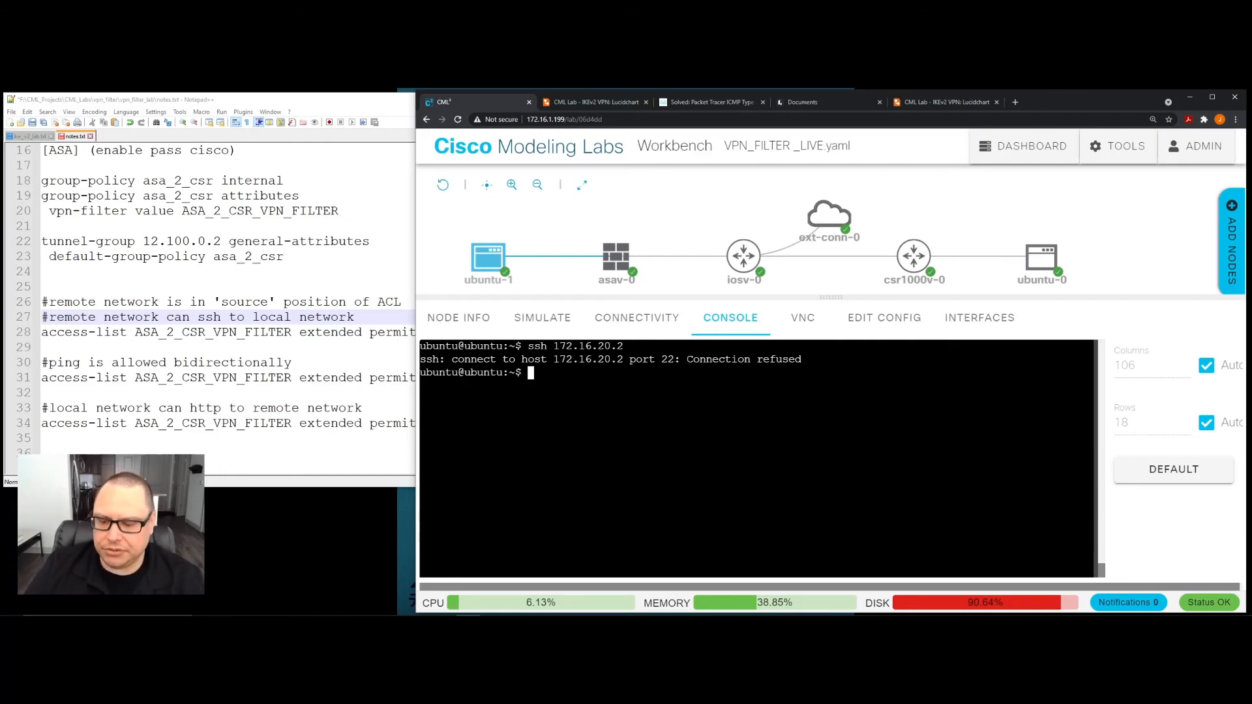
key(Return)
key(Return)
key(Return)
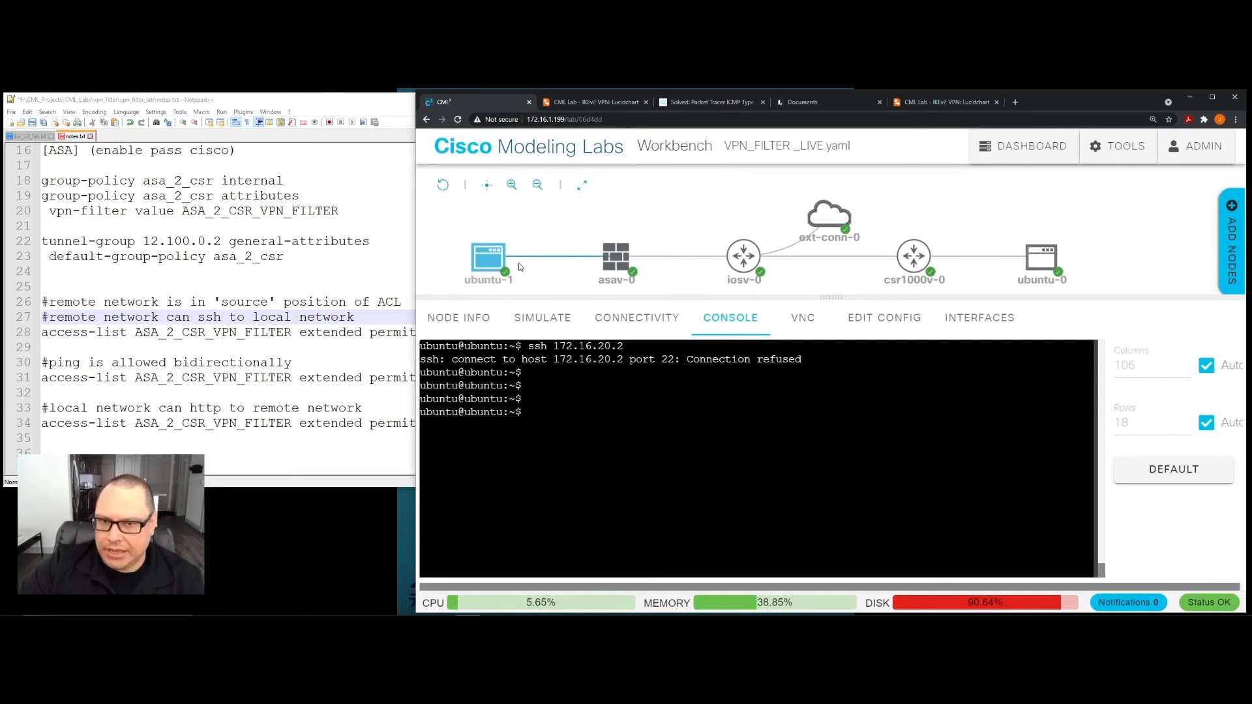
- Compare the ubuntu-1 and ubuntu-0 ends of the topology with the ping and SSH direction comments in the notes
mouse_move(506, 257)
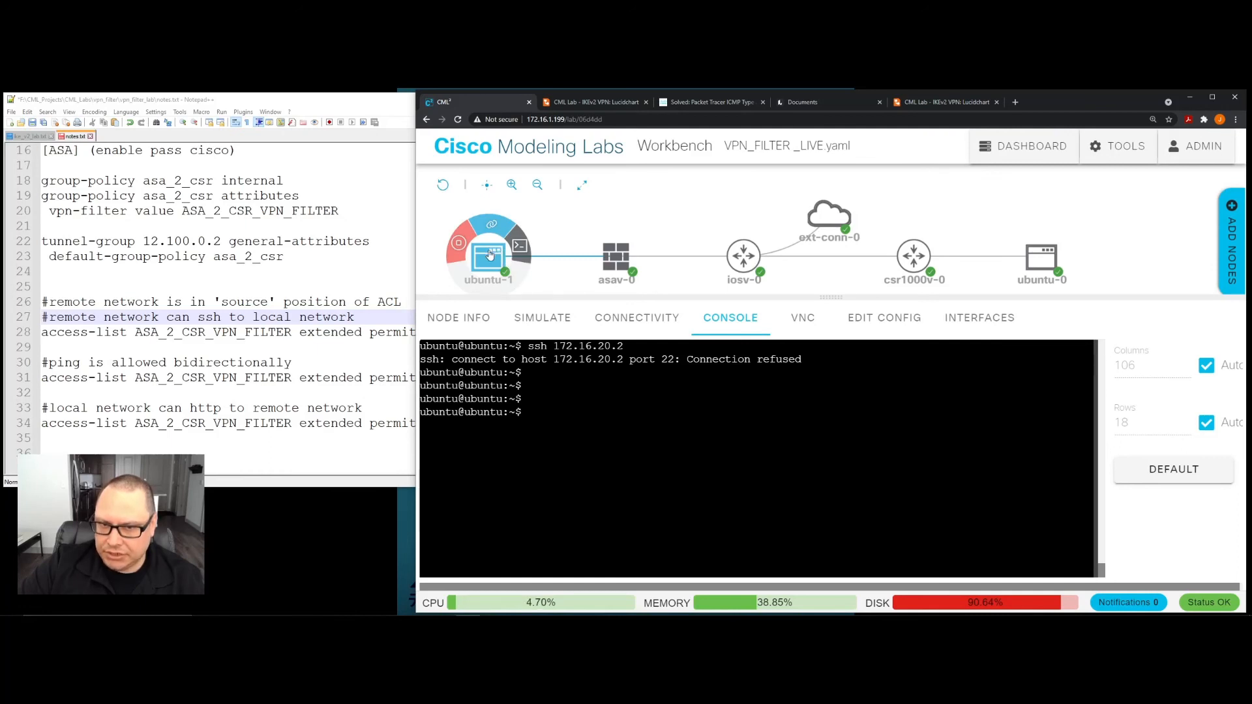
mouse_move(1046, 270)
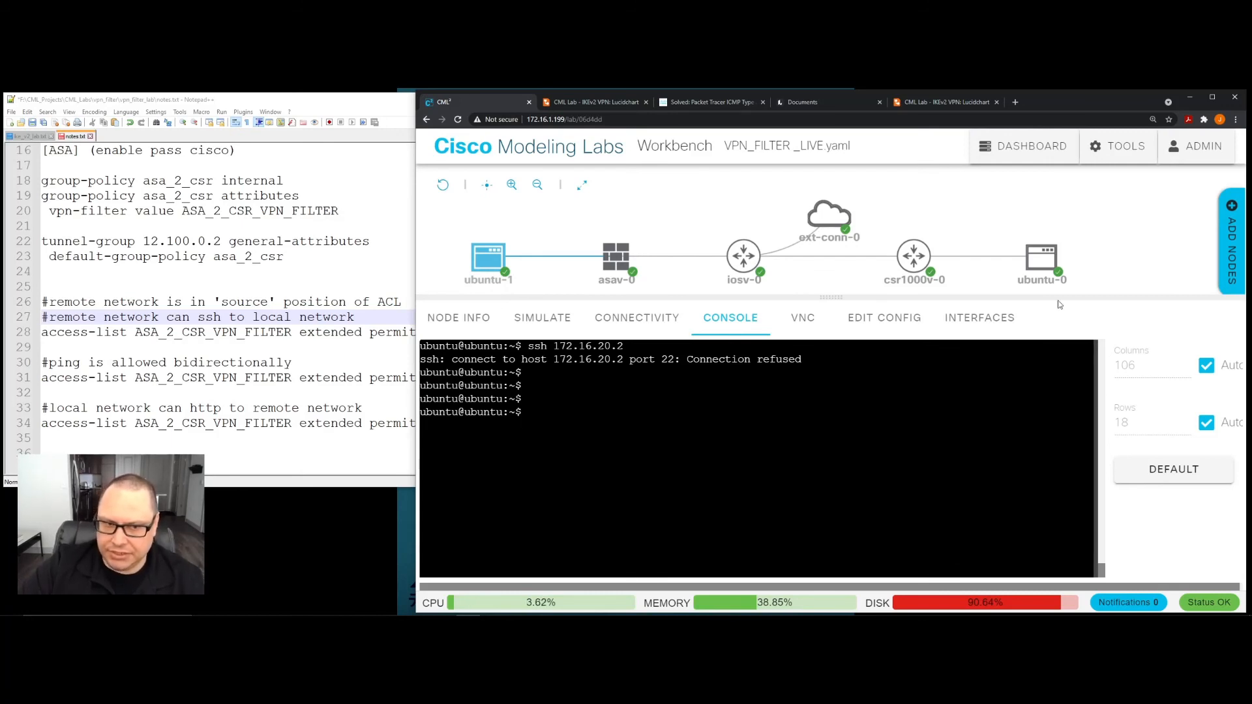
click(365, 362)
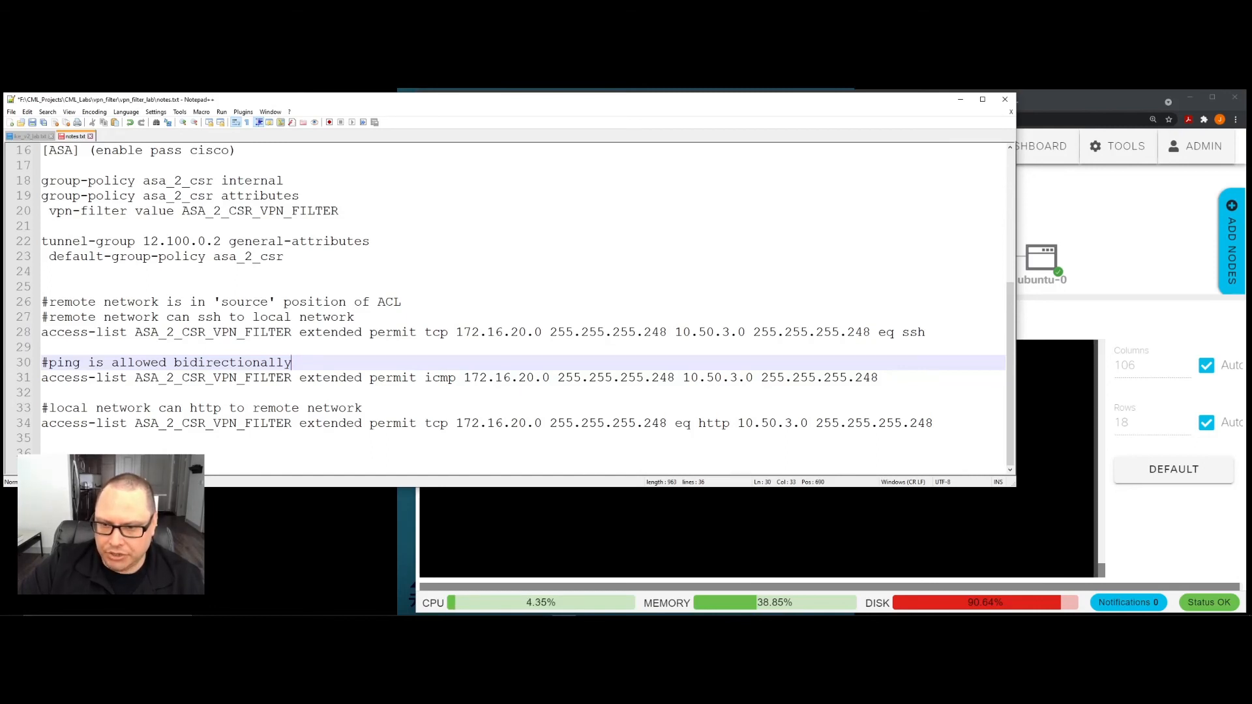
key(alt+Tab)
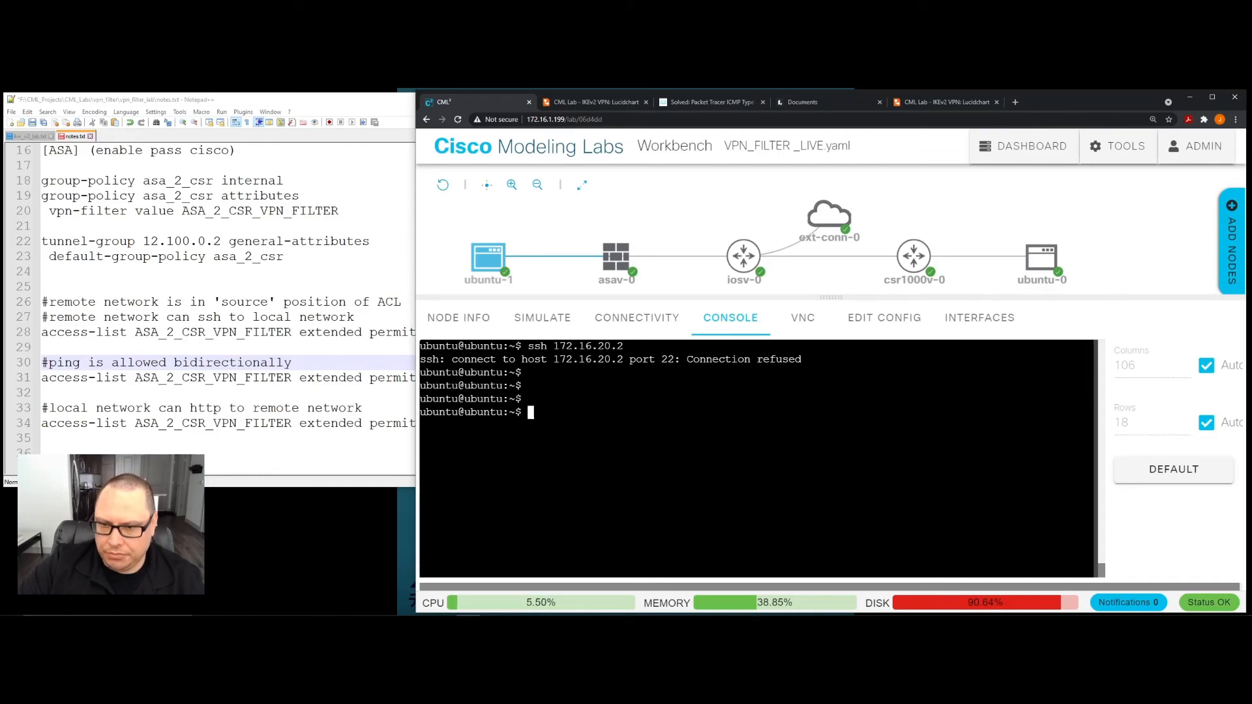
key(alt+Tab)
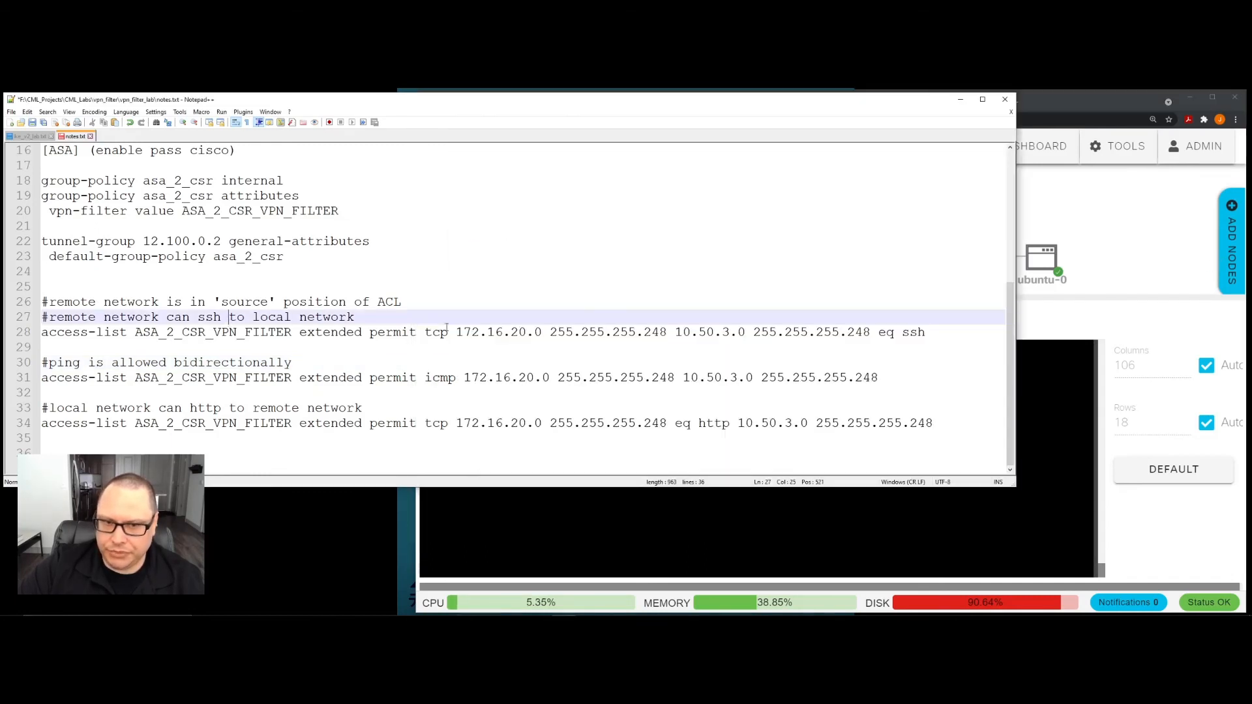
- Open an SSH session to 10.50.3.2 from the ubuntu-0 console, checking the local host address in the notes and entering the account password
click(1041, 258)
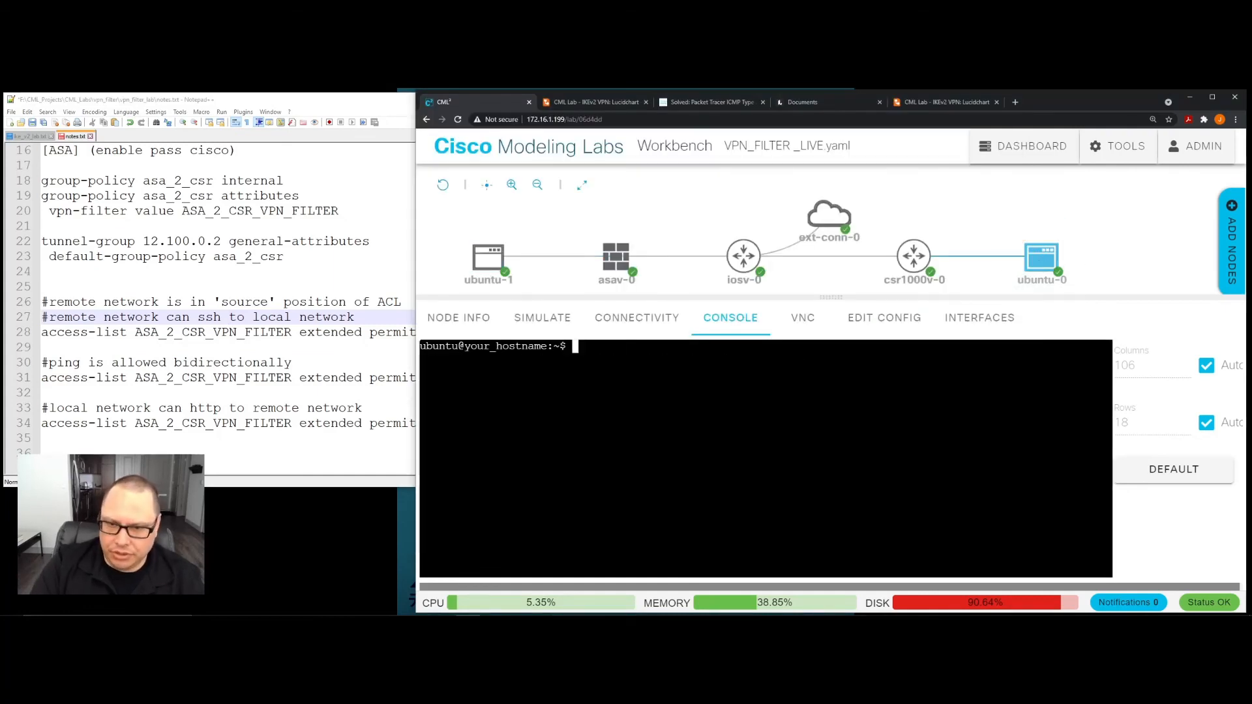
text(ssh)
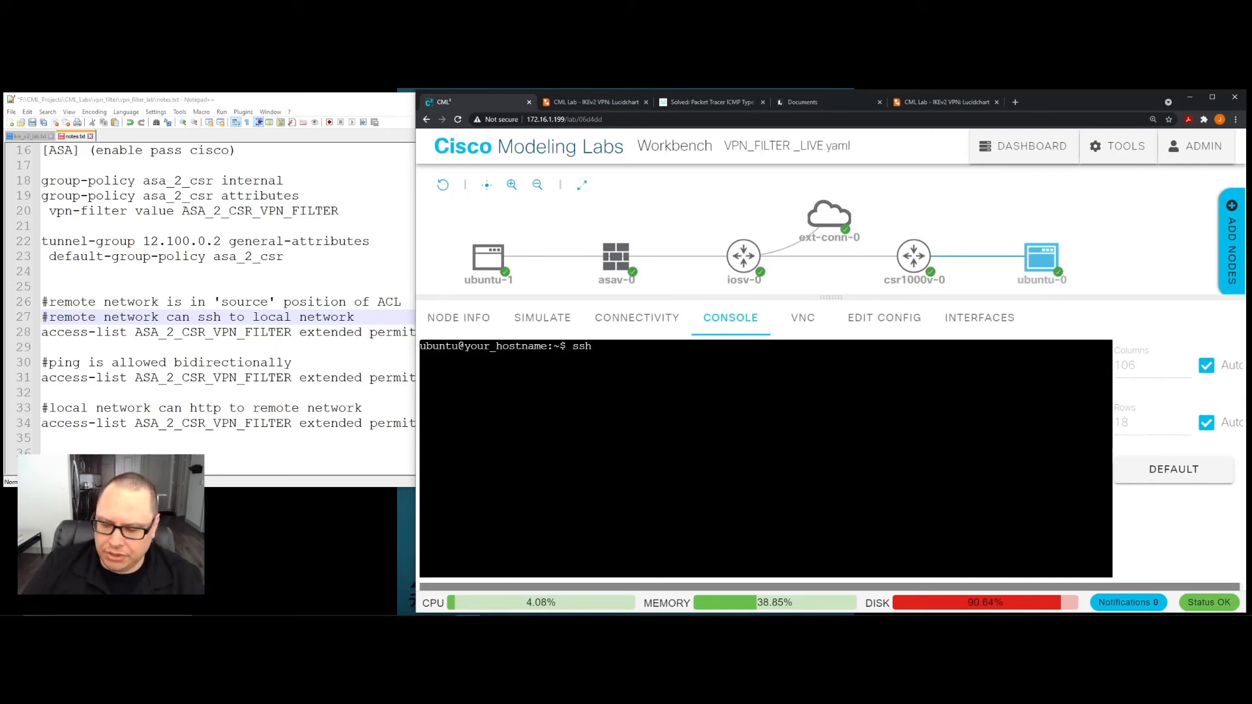
text(10.50.)
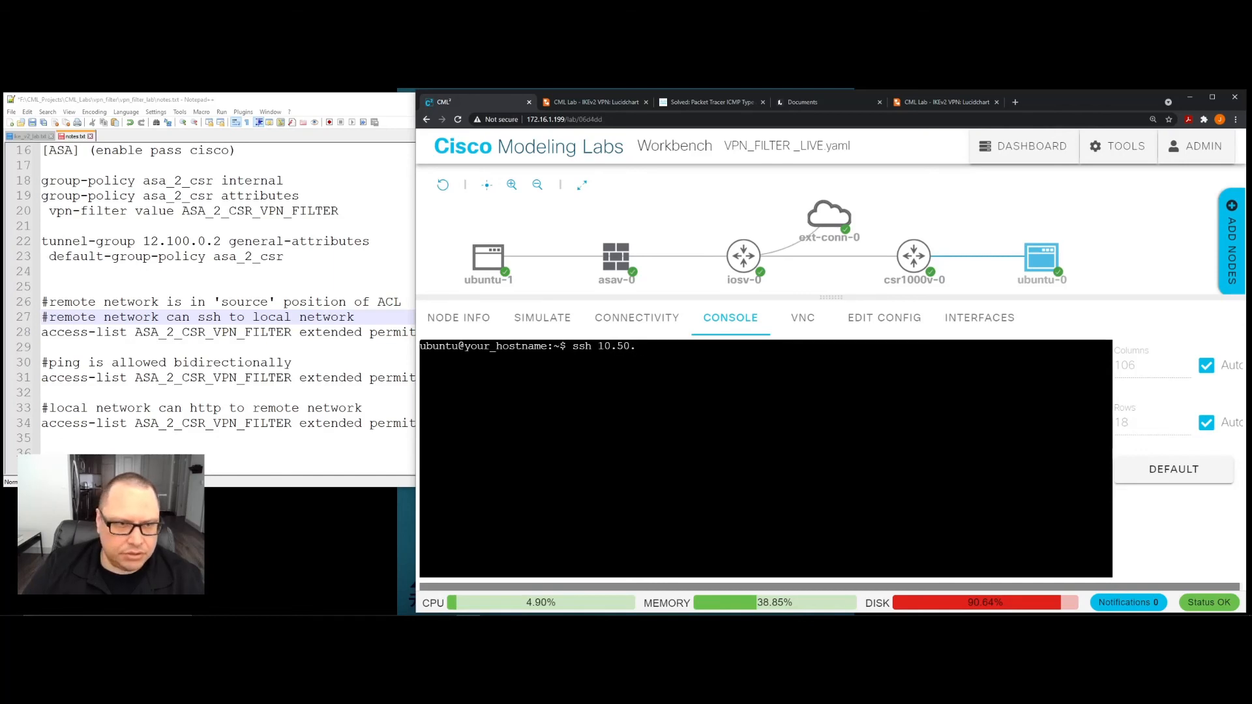
scroll(209, 300, up, 4)
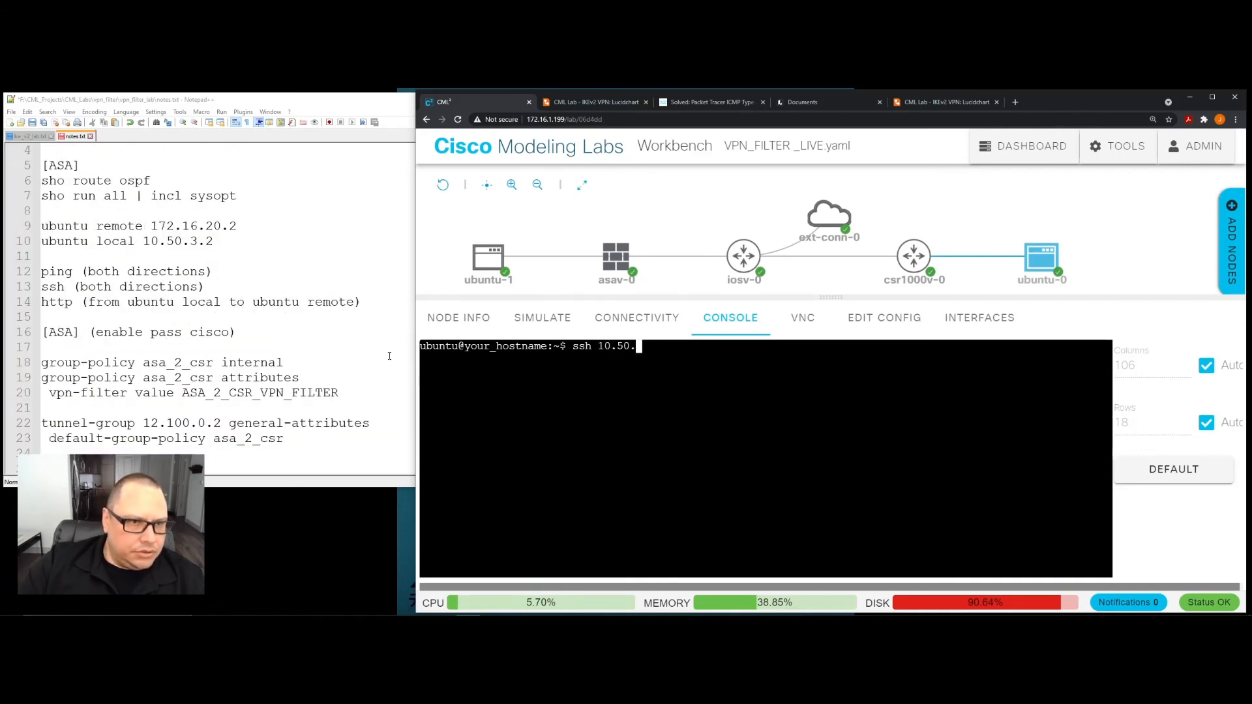
text(3.2)
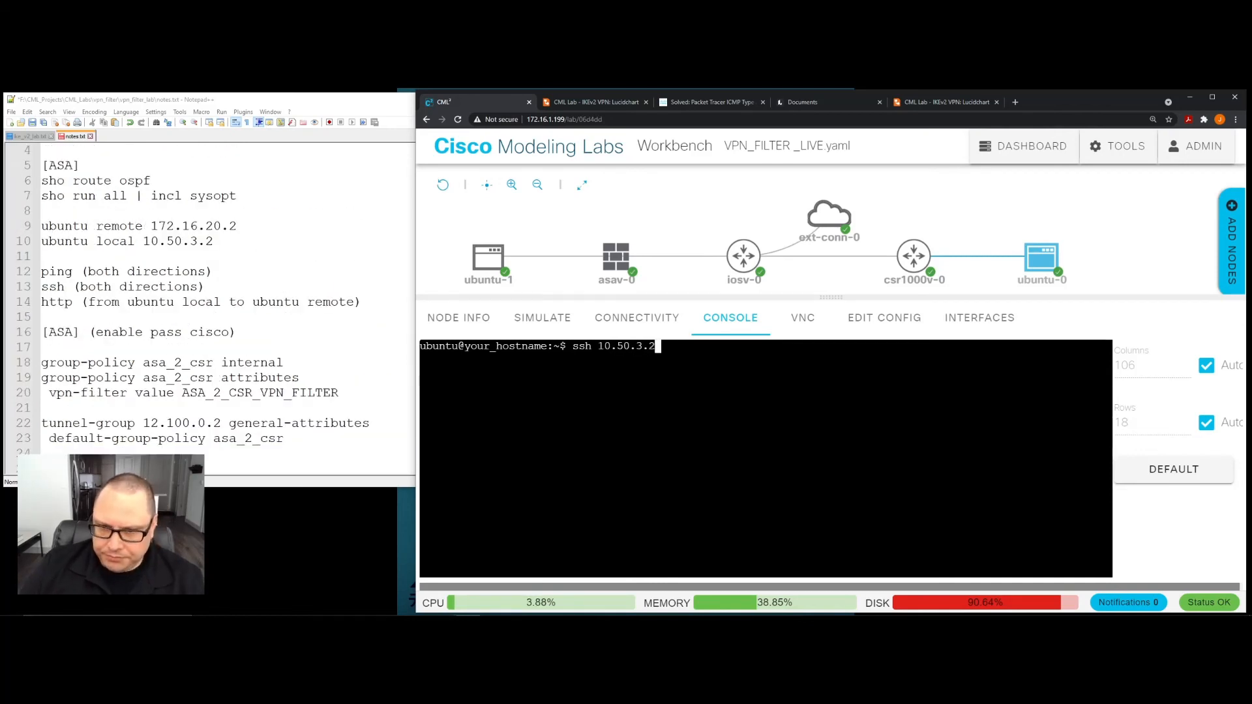
key(Return)
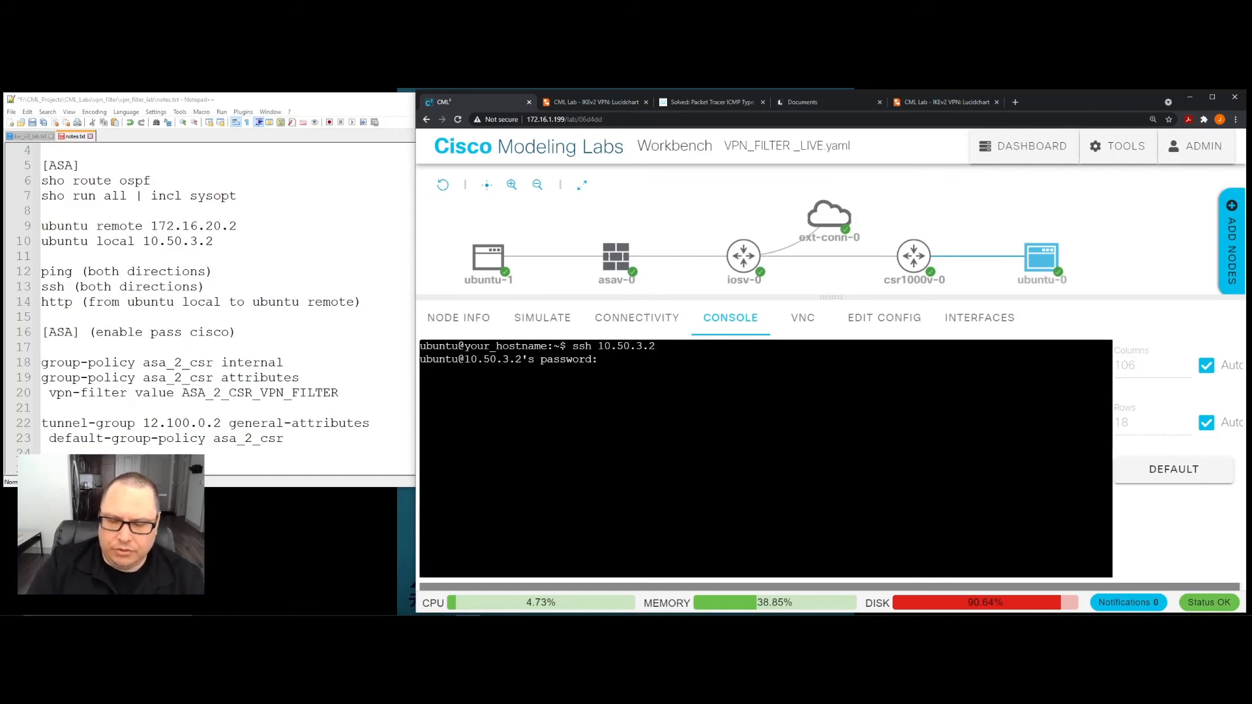
key(Return)
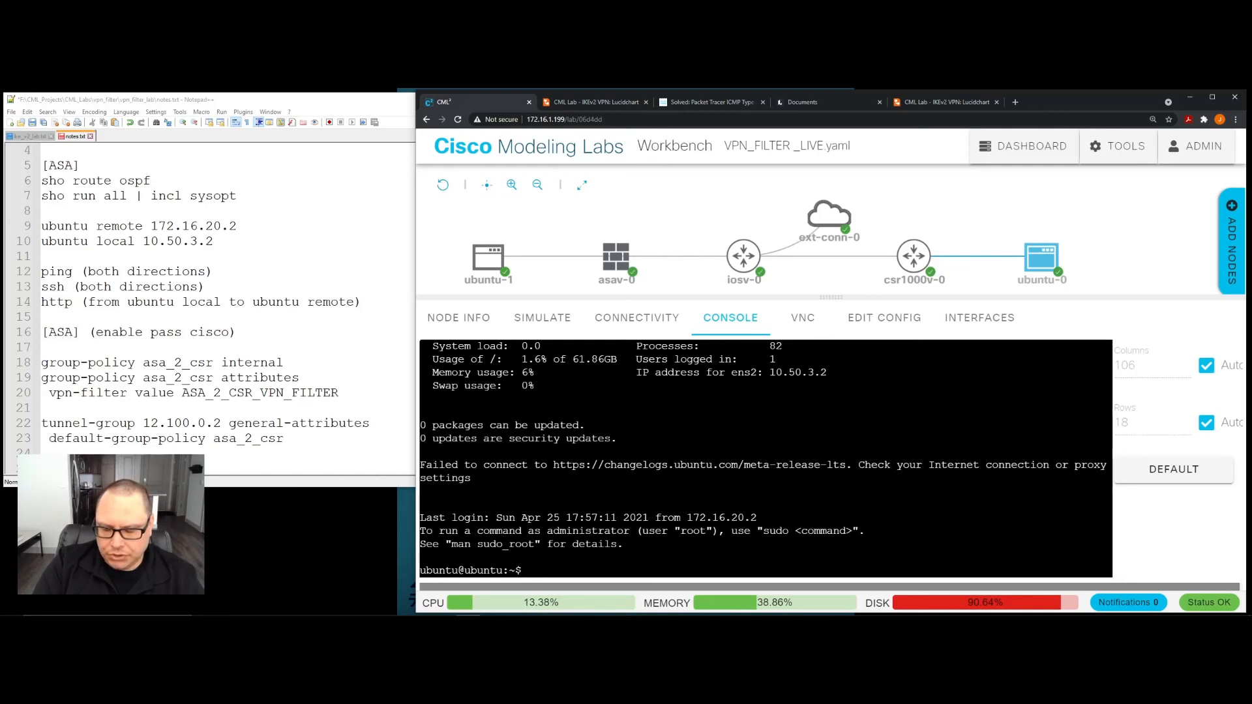
- Clear the console inside the SSH session opened from ubuntu-0
text(l)
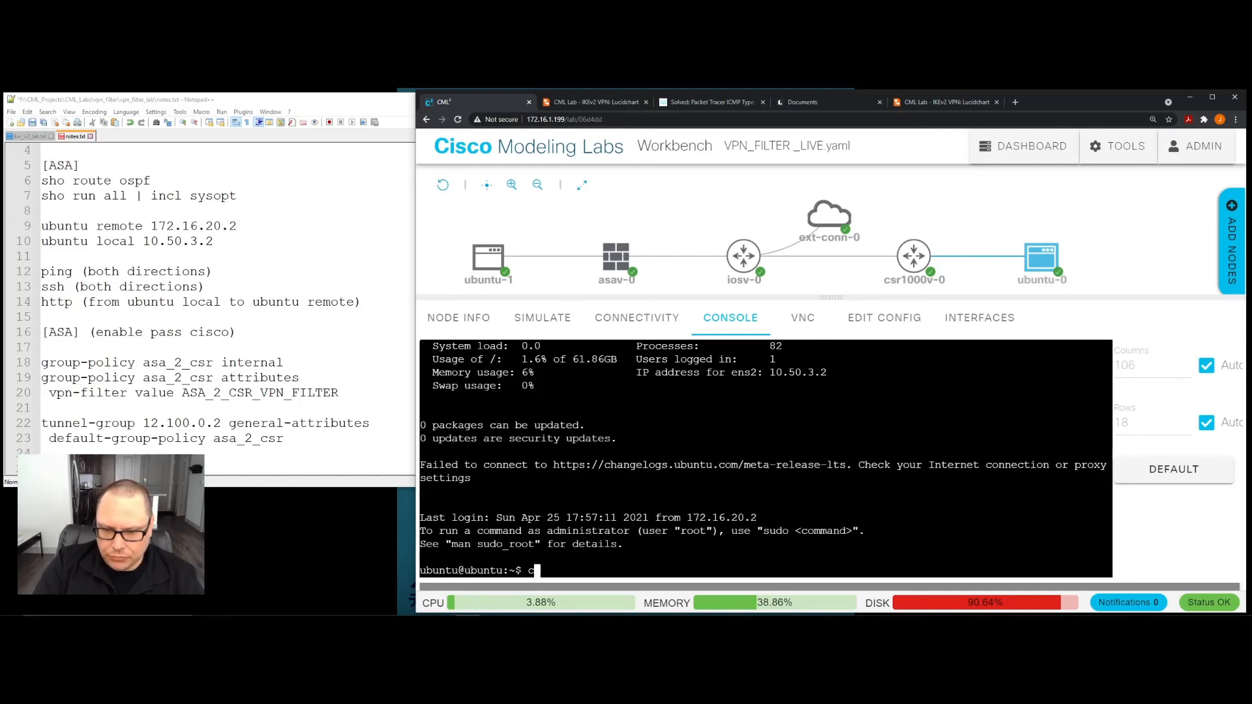
text(lear)
key(Return)
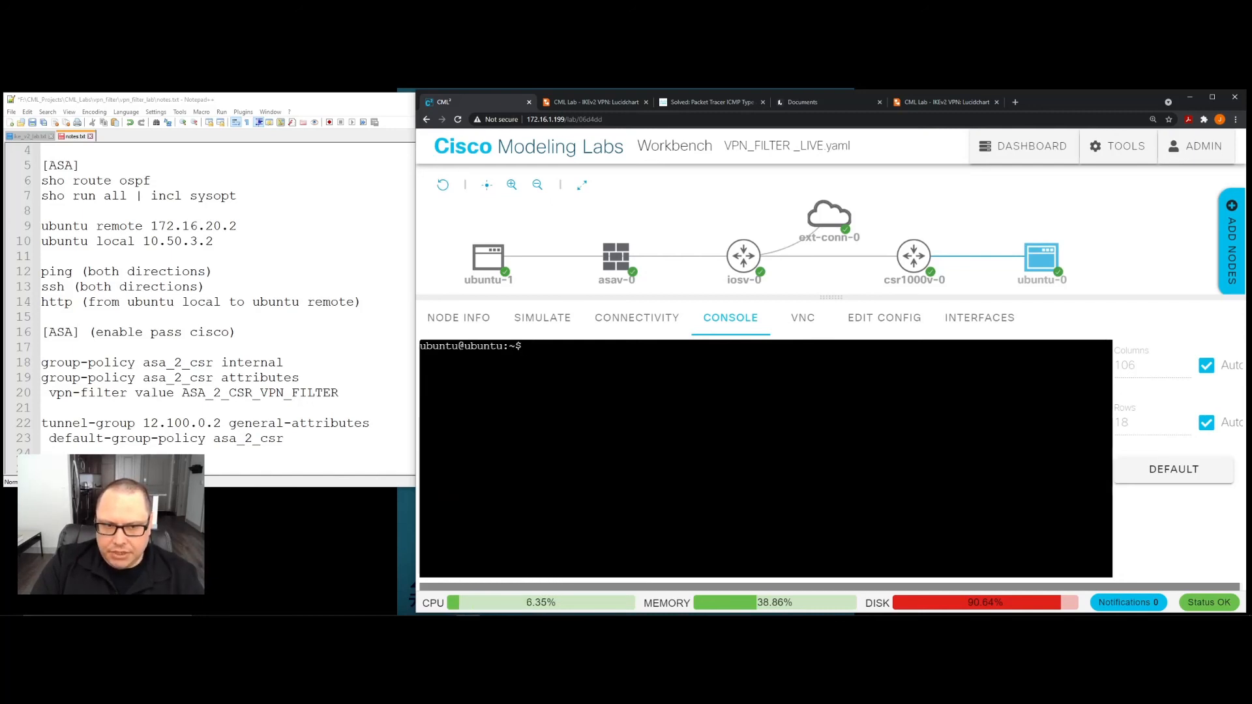